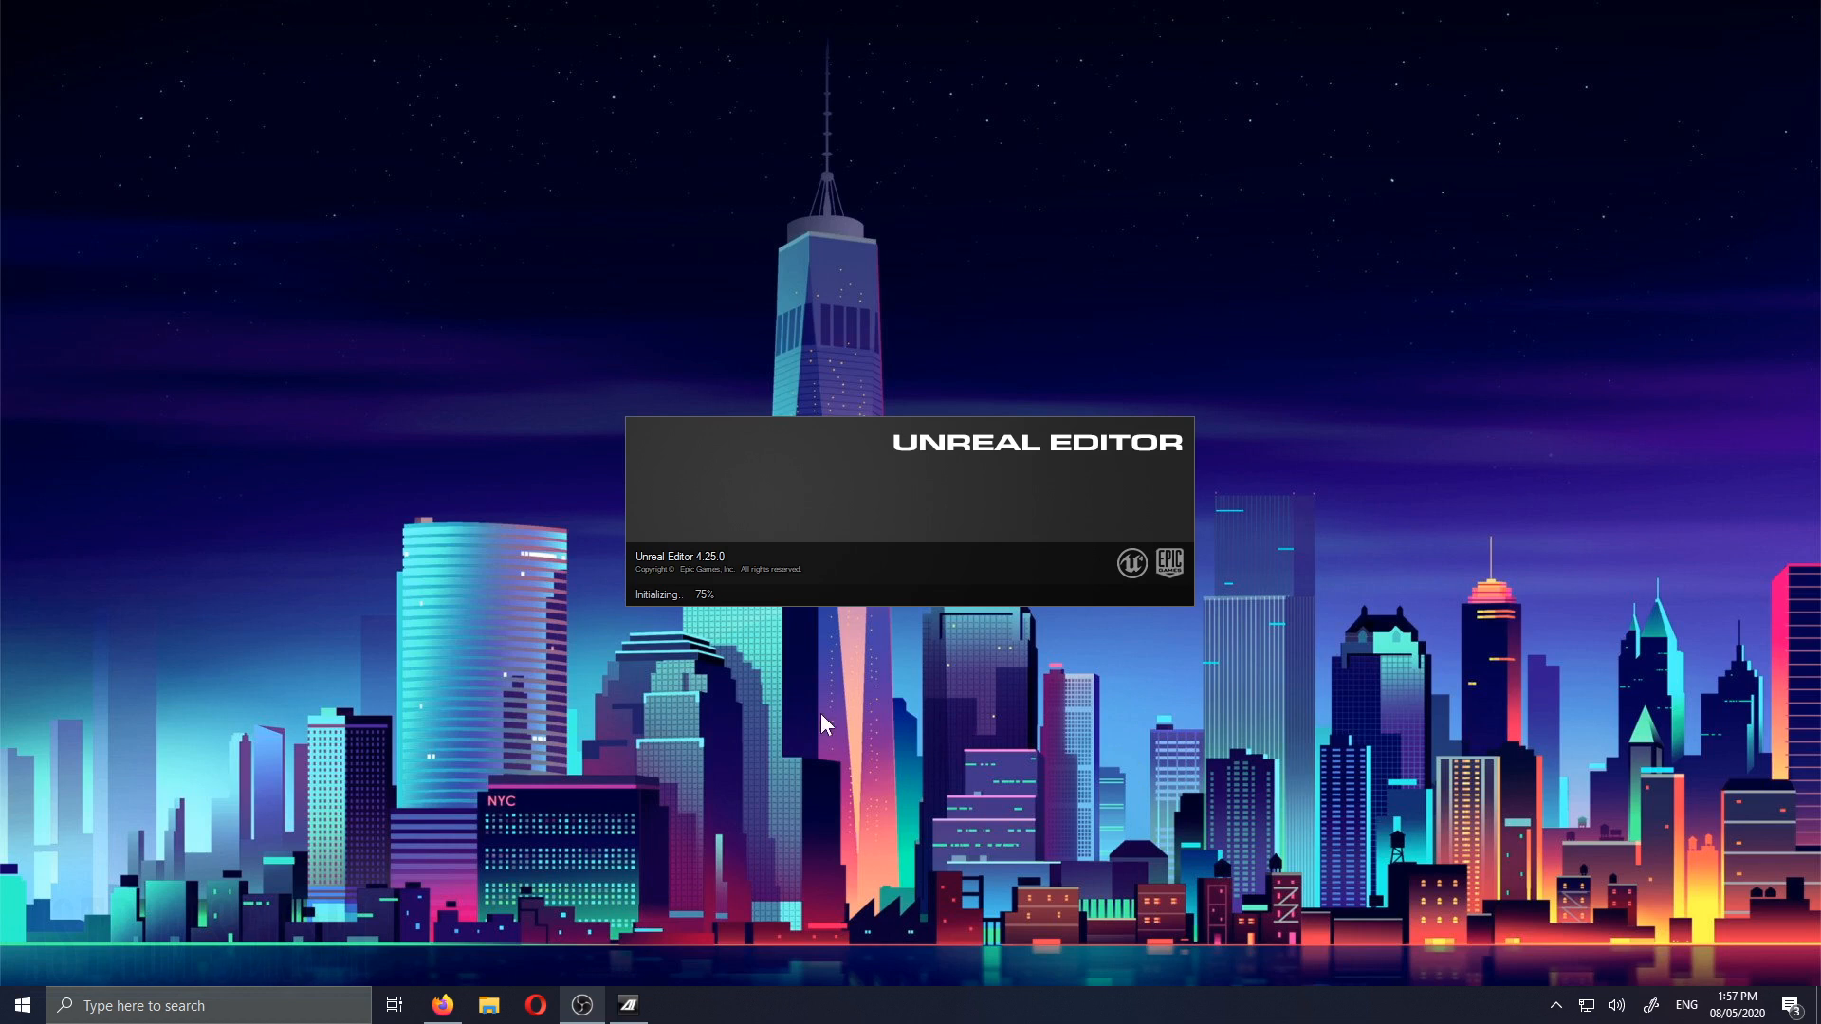
left_click_drag(1352, 384, 461, 657)
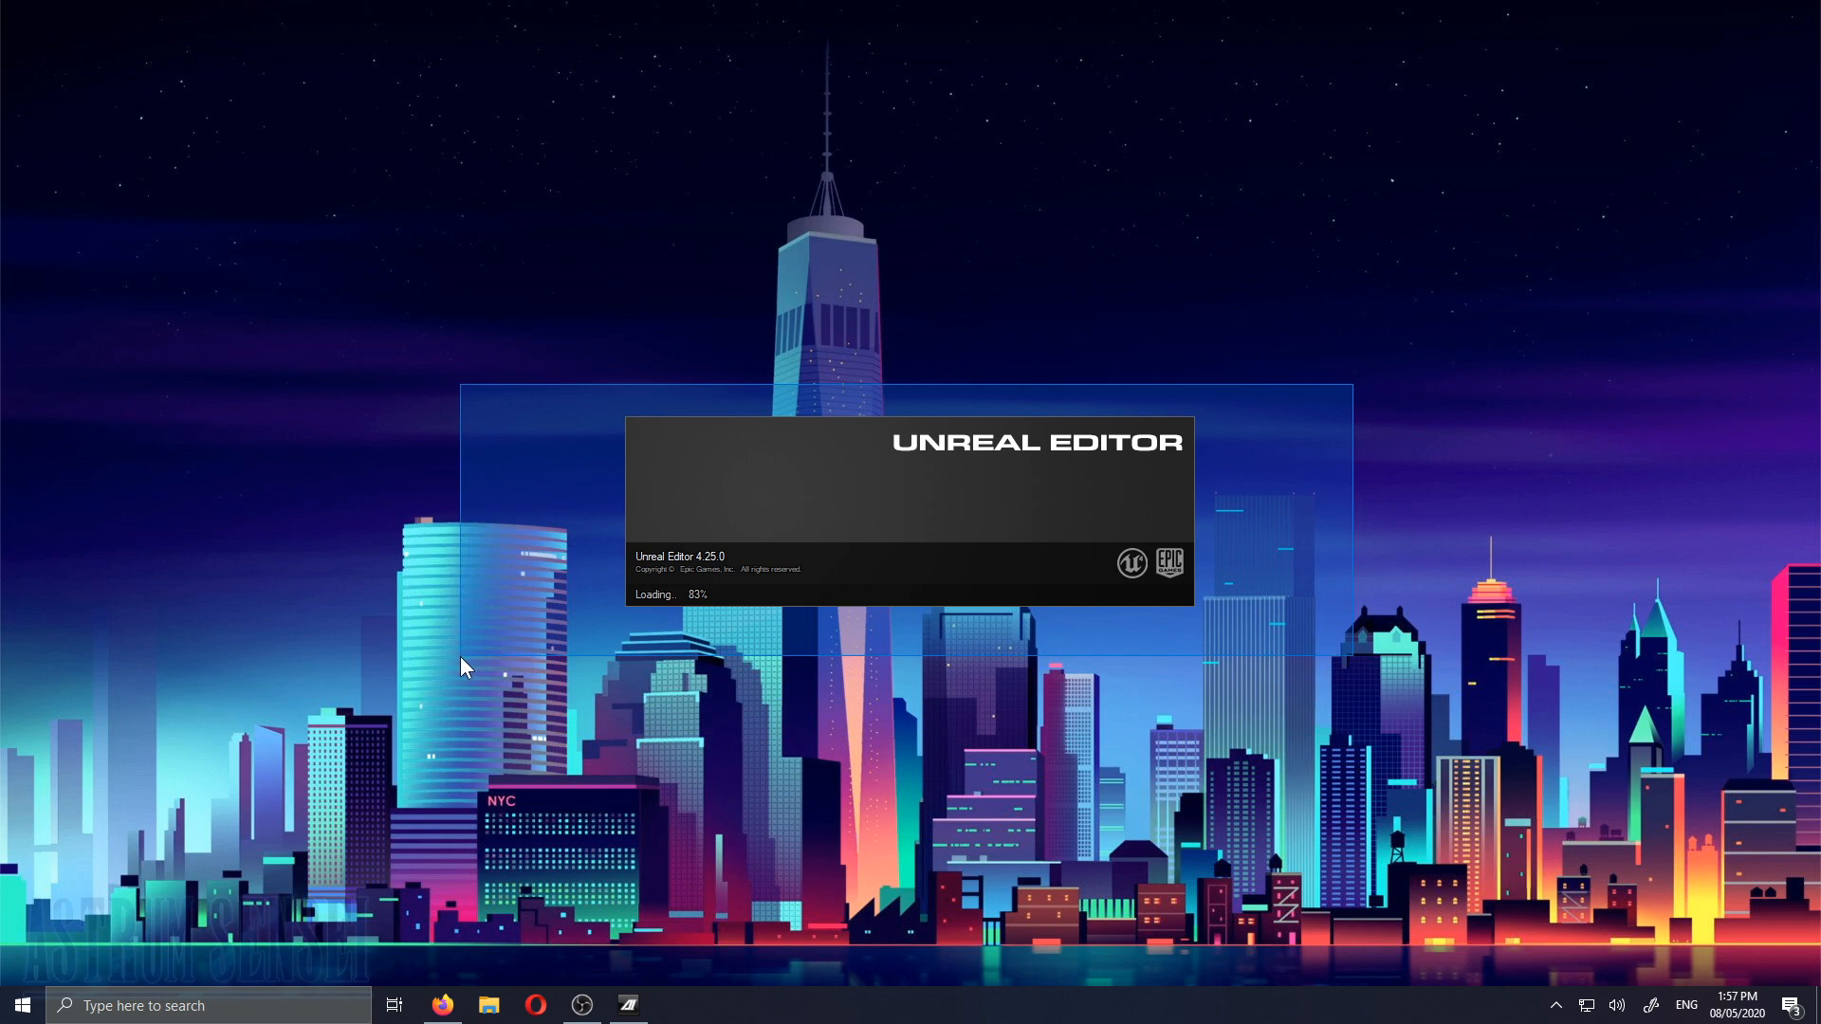
left_click_drag(460, 657, 461, 657)
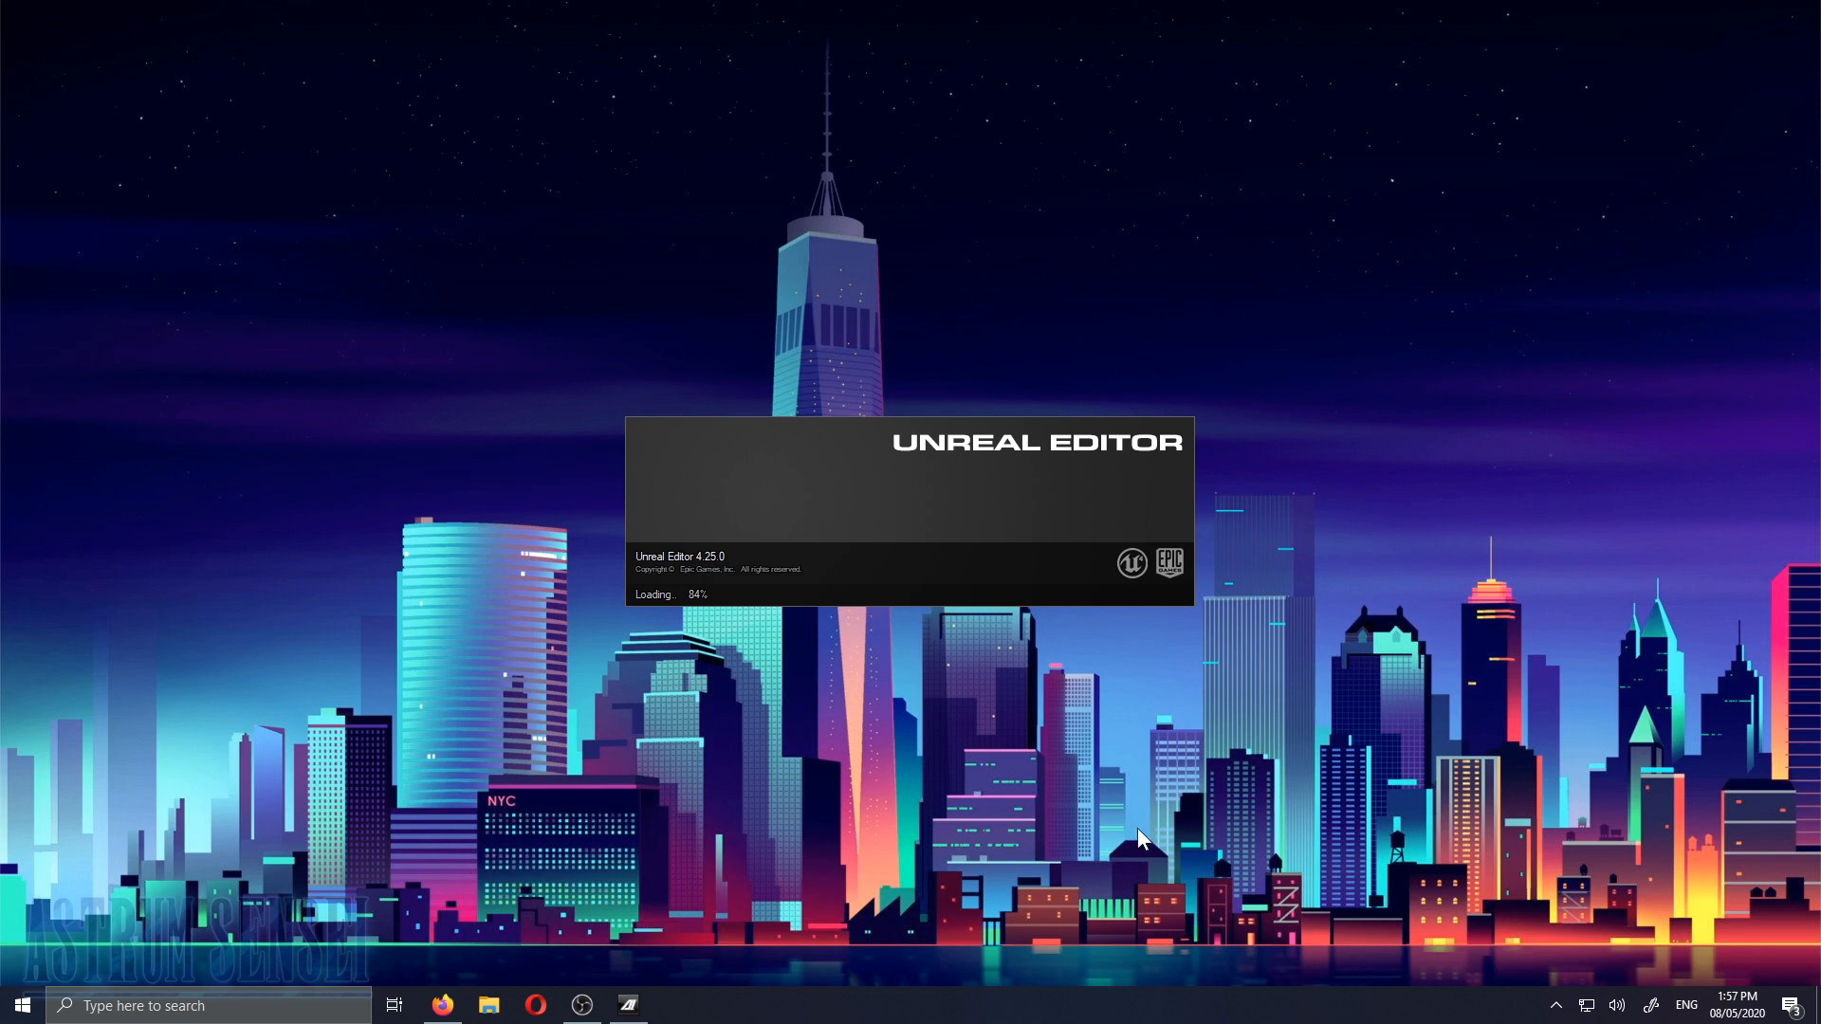
left_click_drag(1312, 302, 510, 724)
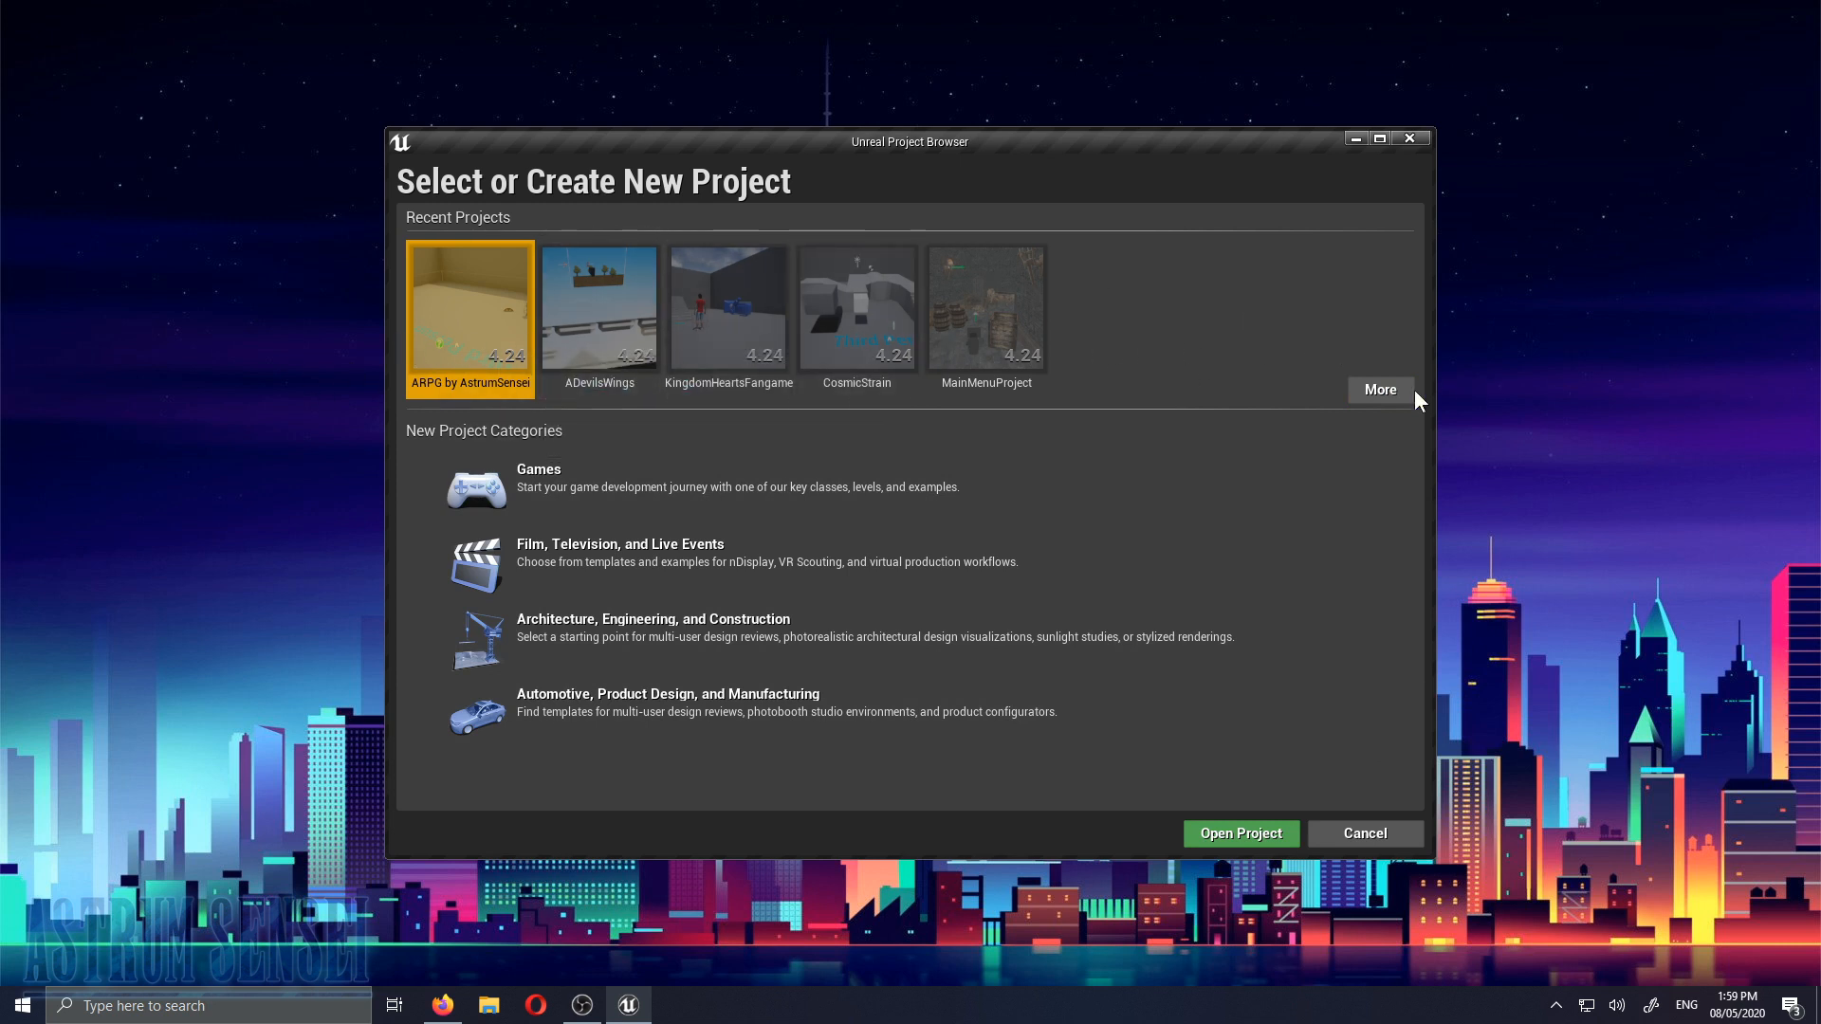
Choose the Games category for a new project and proceed to the template selection
left_click(732, 480)
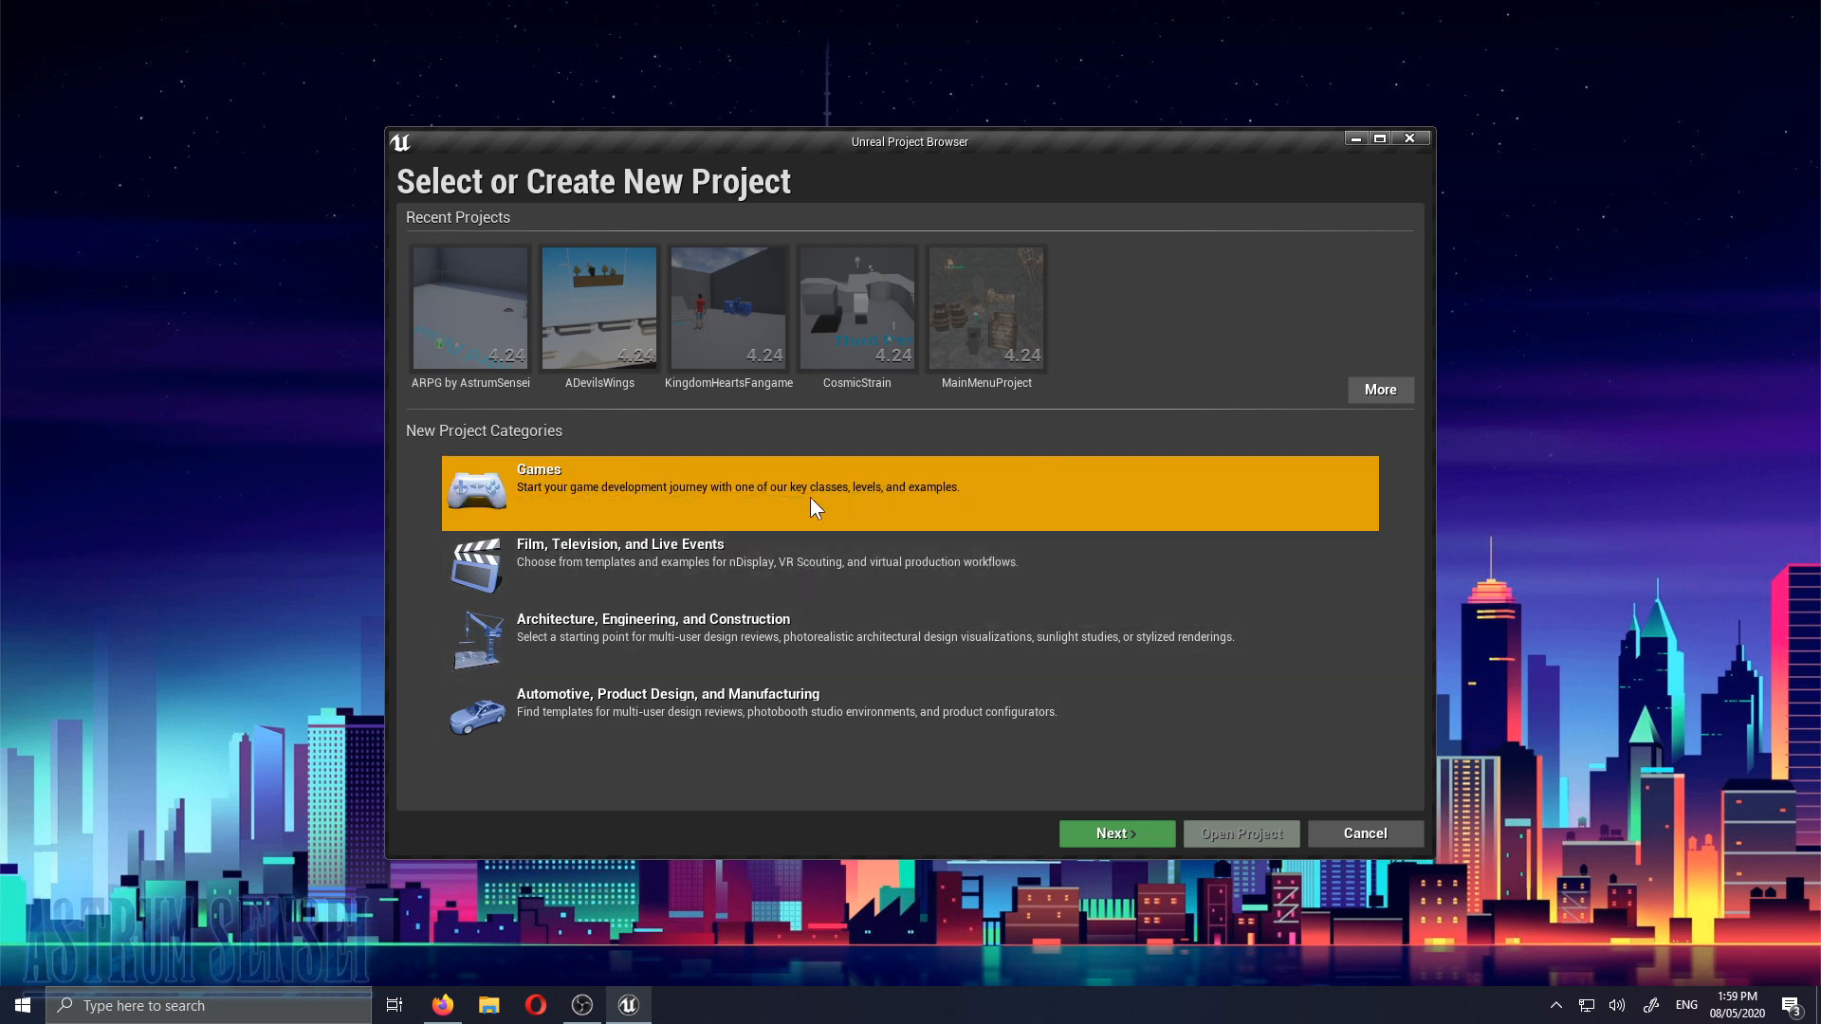
left_click(1113, 838)
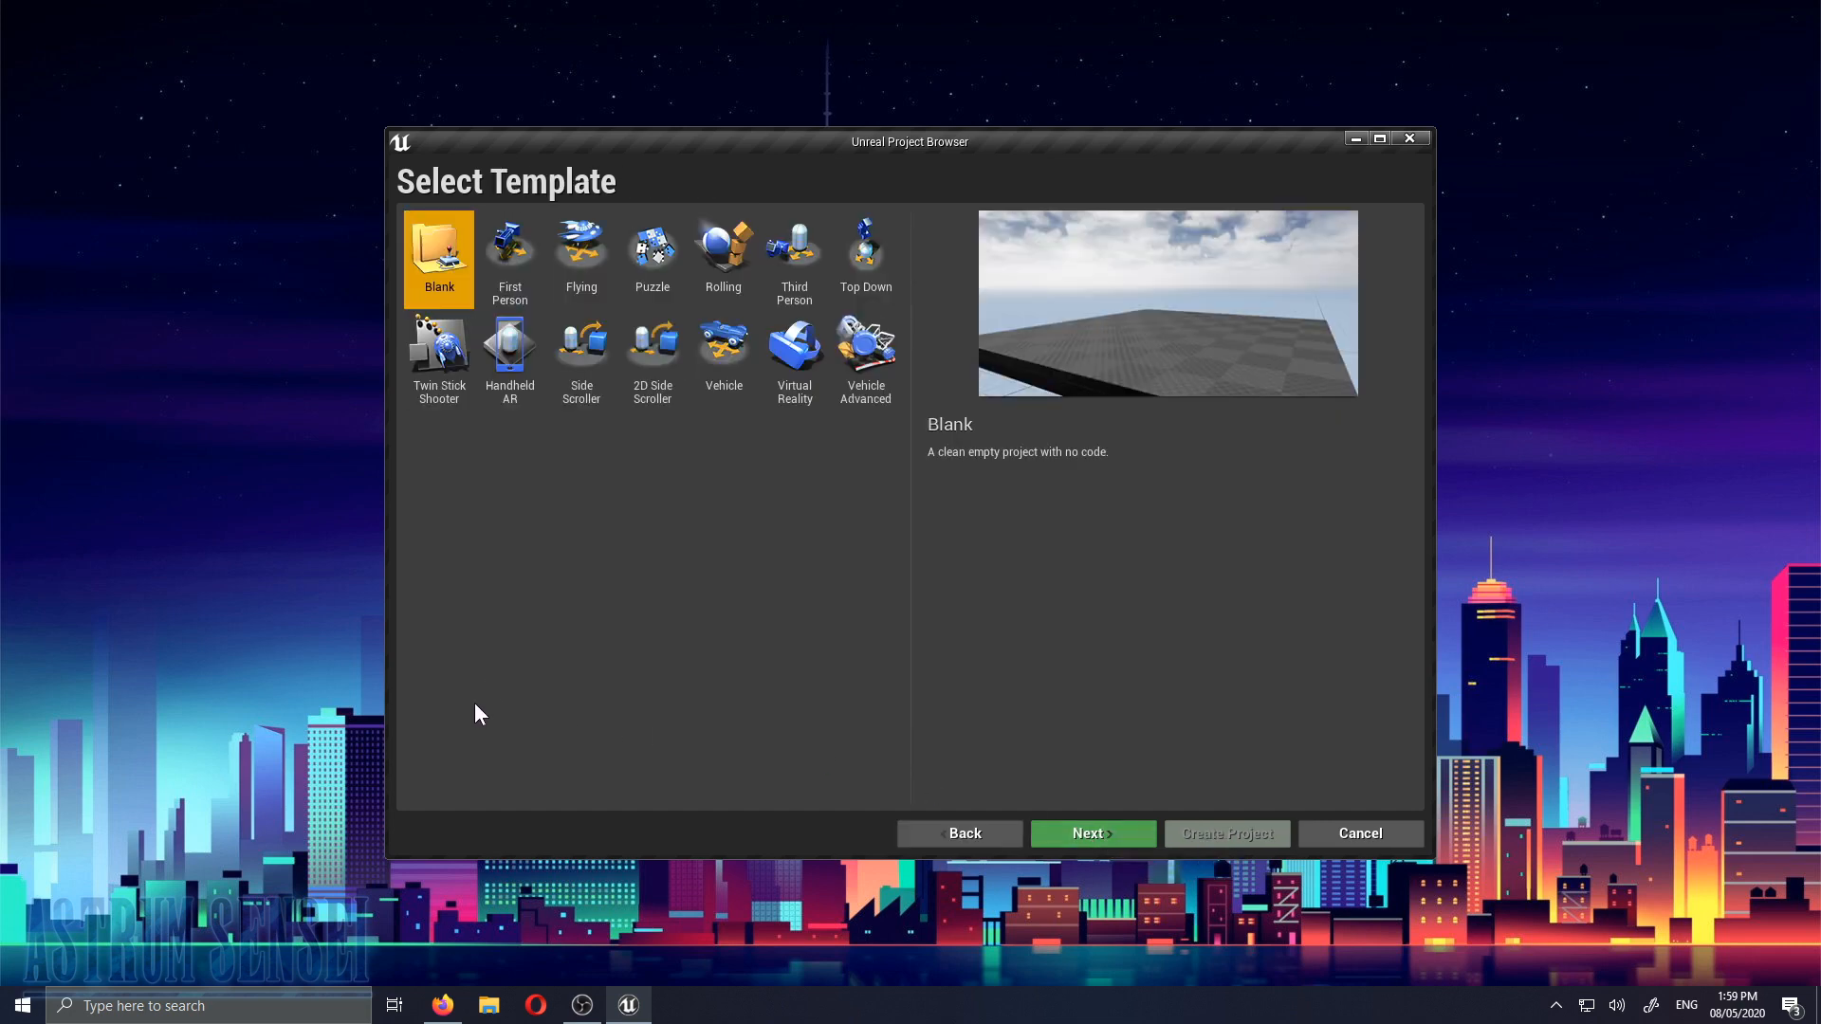
Examine the previews and descriptions of the game templates, from Blank and First Person to Vehicle Advanced
left_click(520, 236)
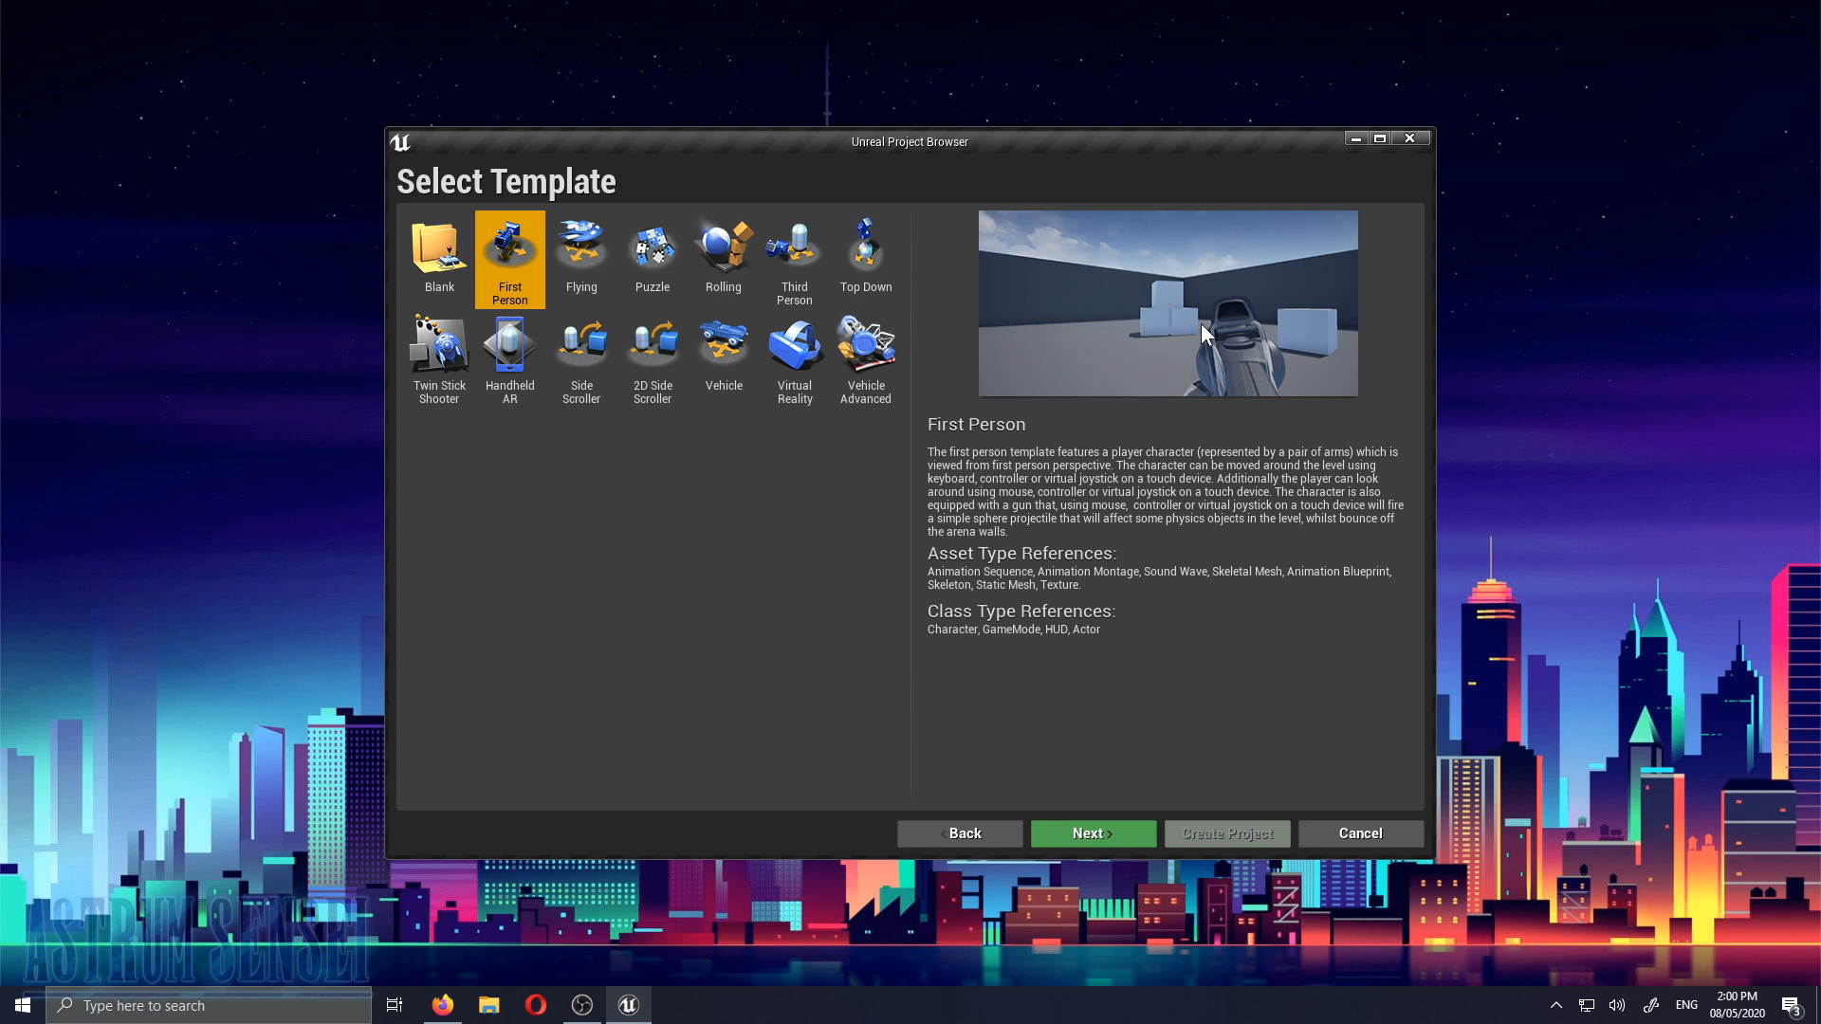
left_click(582, 253)
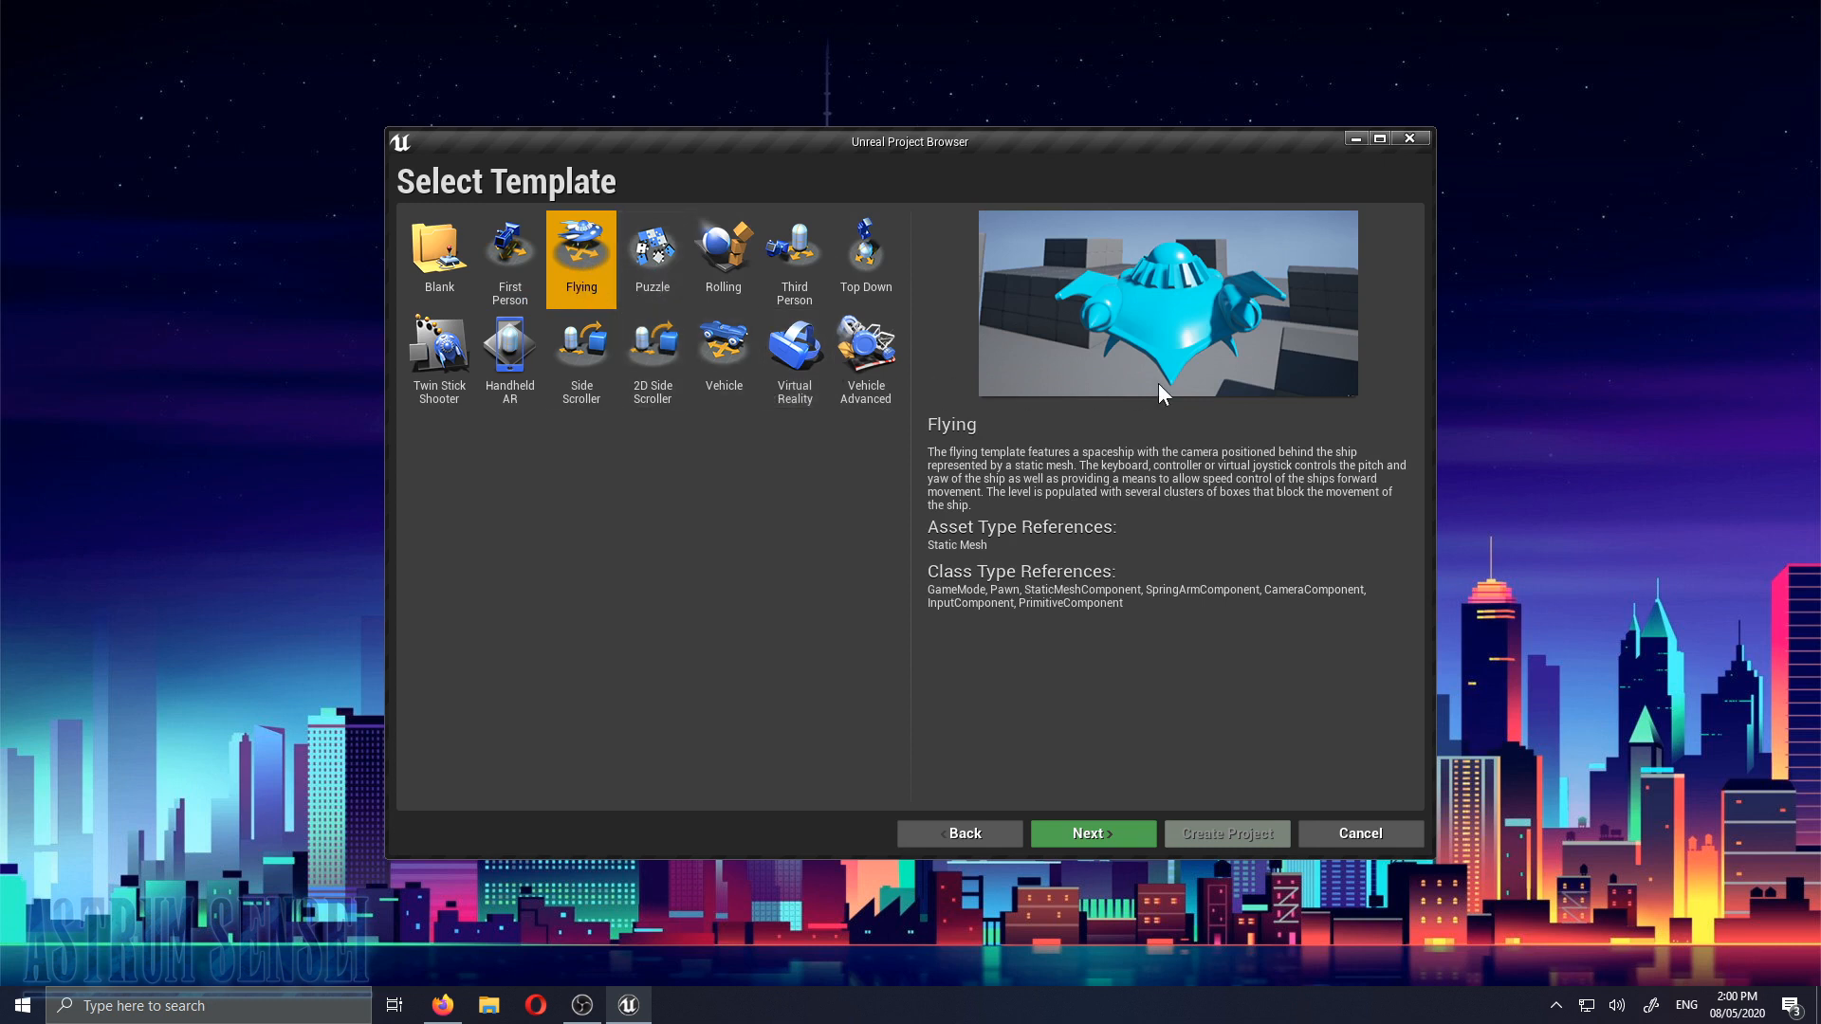
left_click(656, 265)
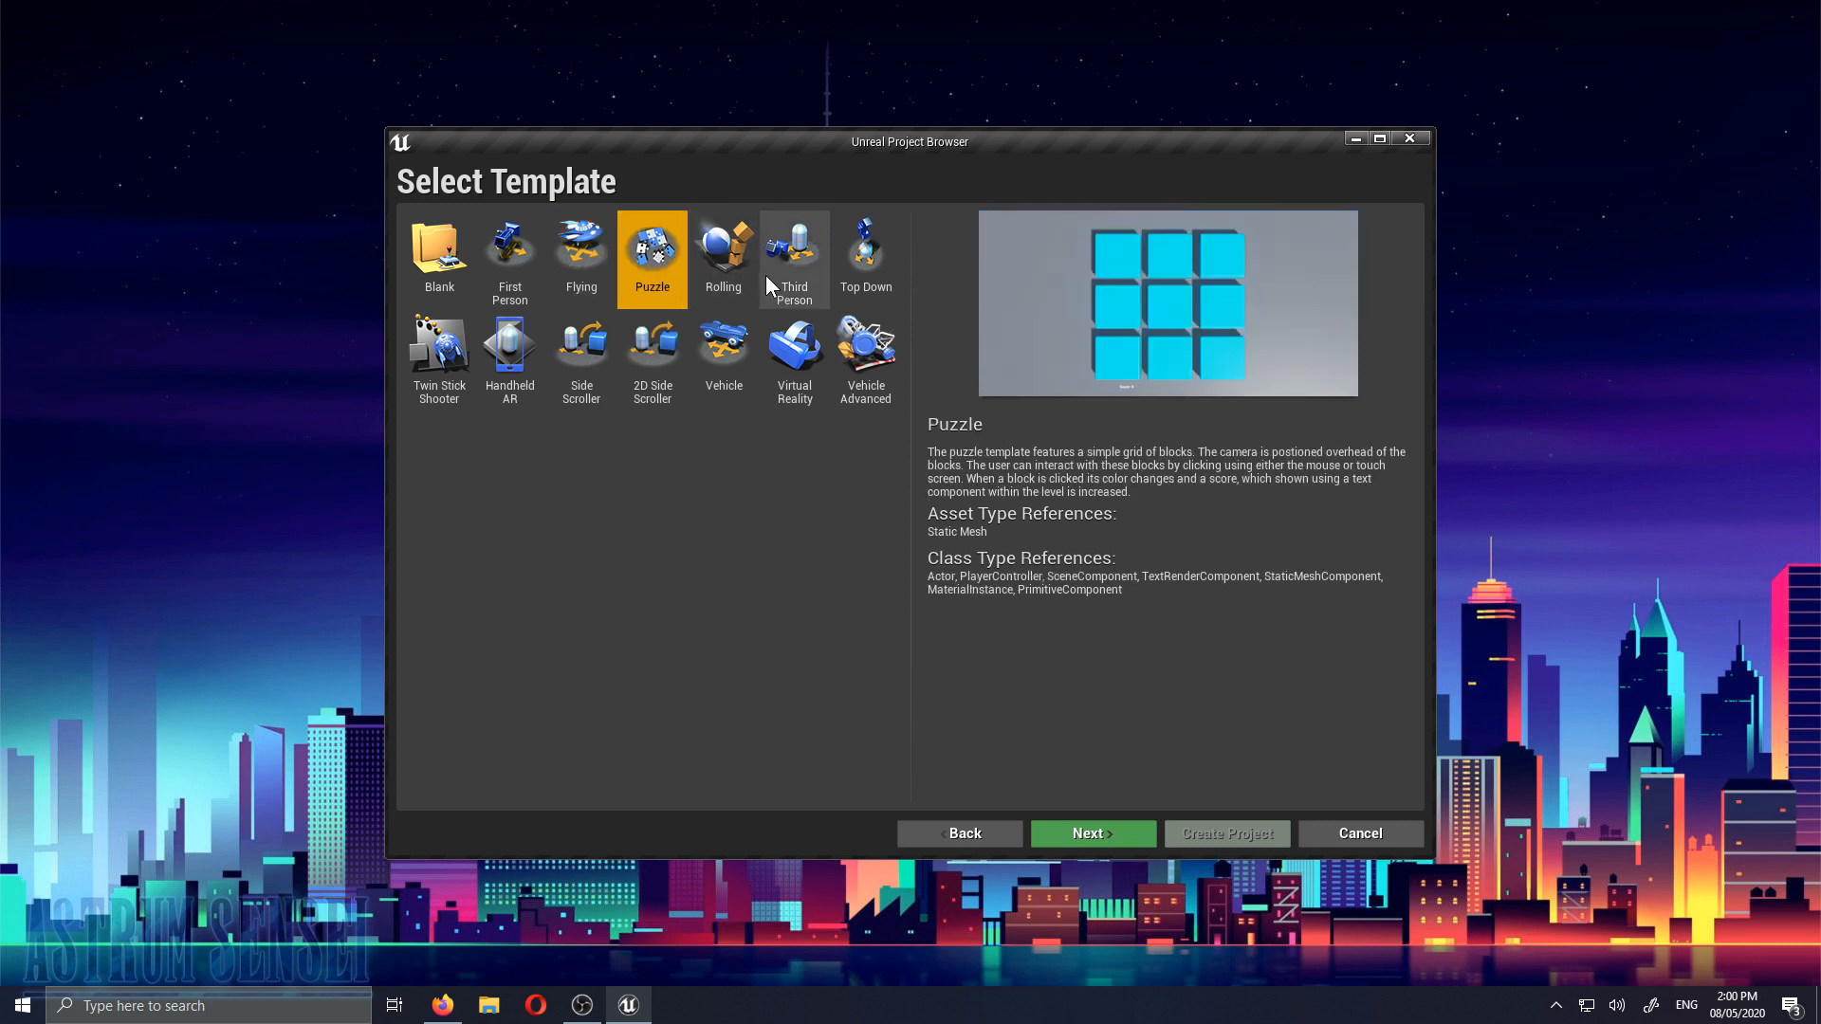
left_click(738, 251)
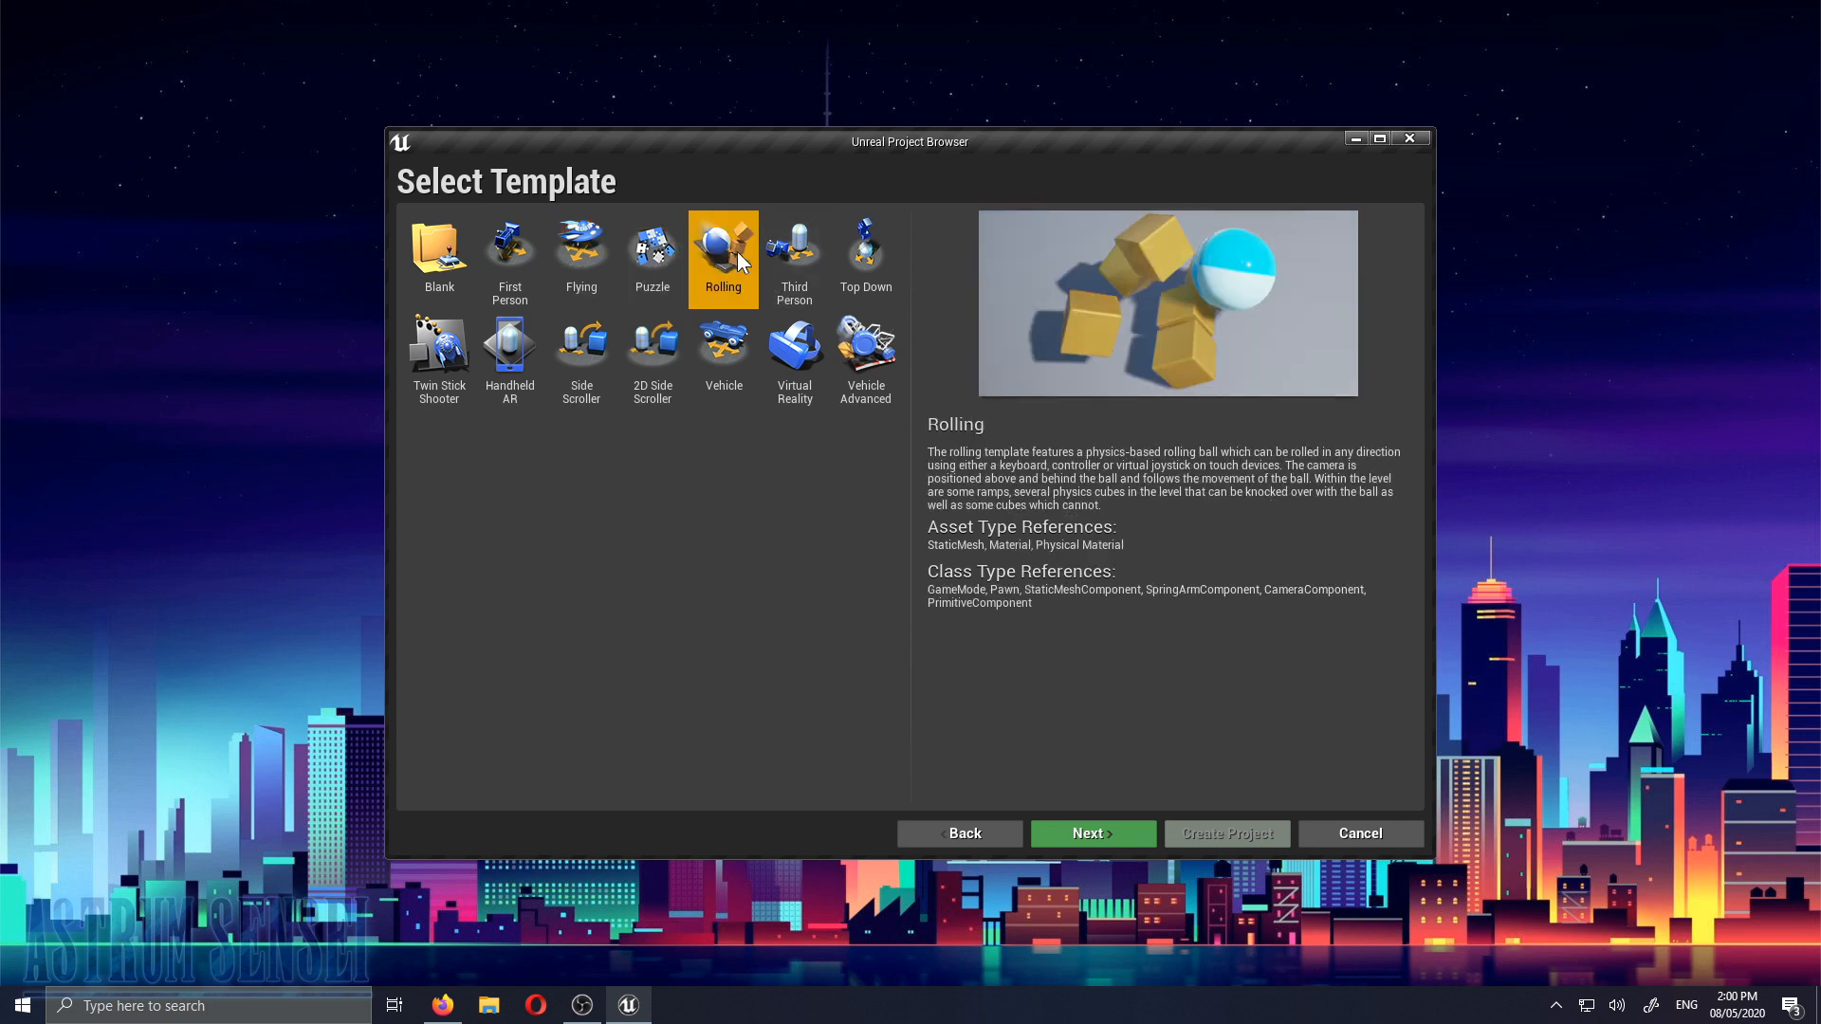
left_click(805, 258)
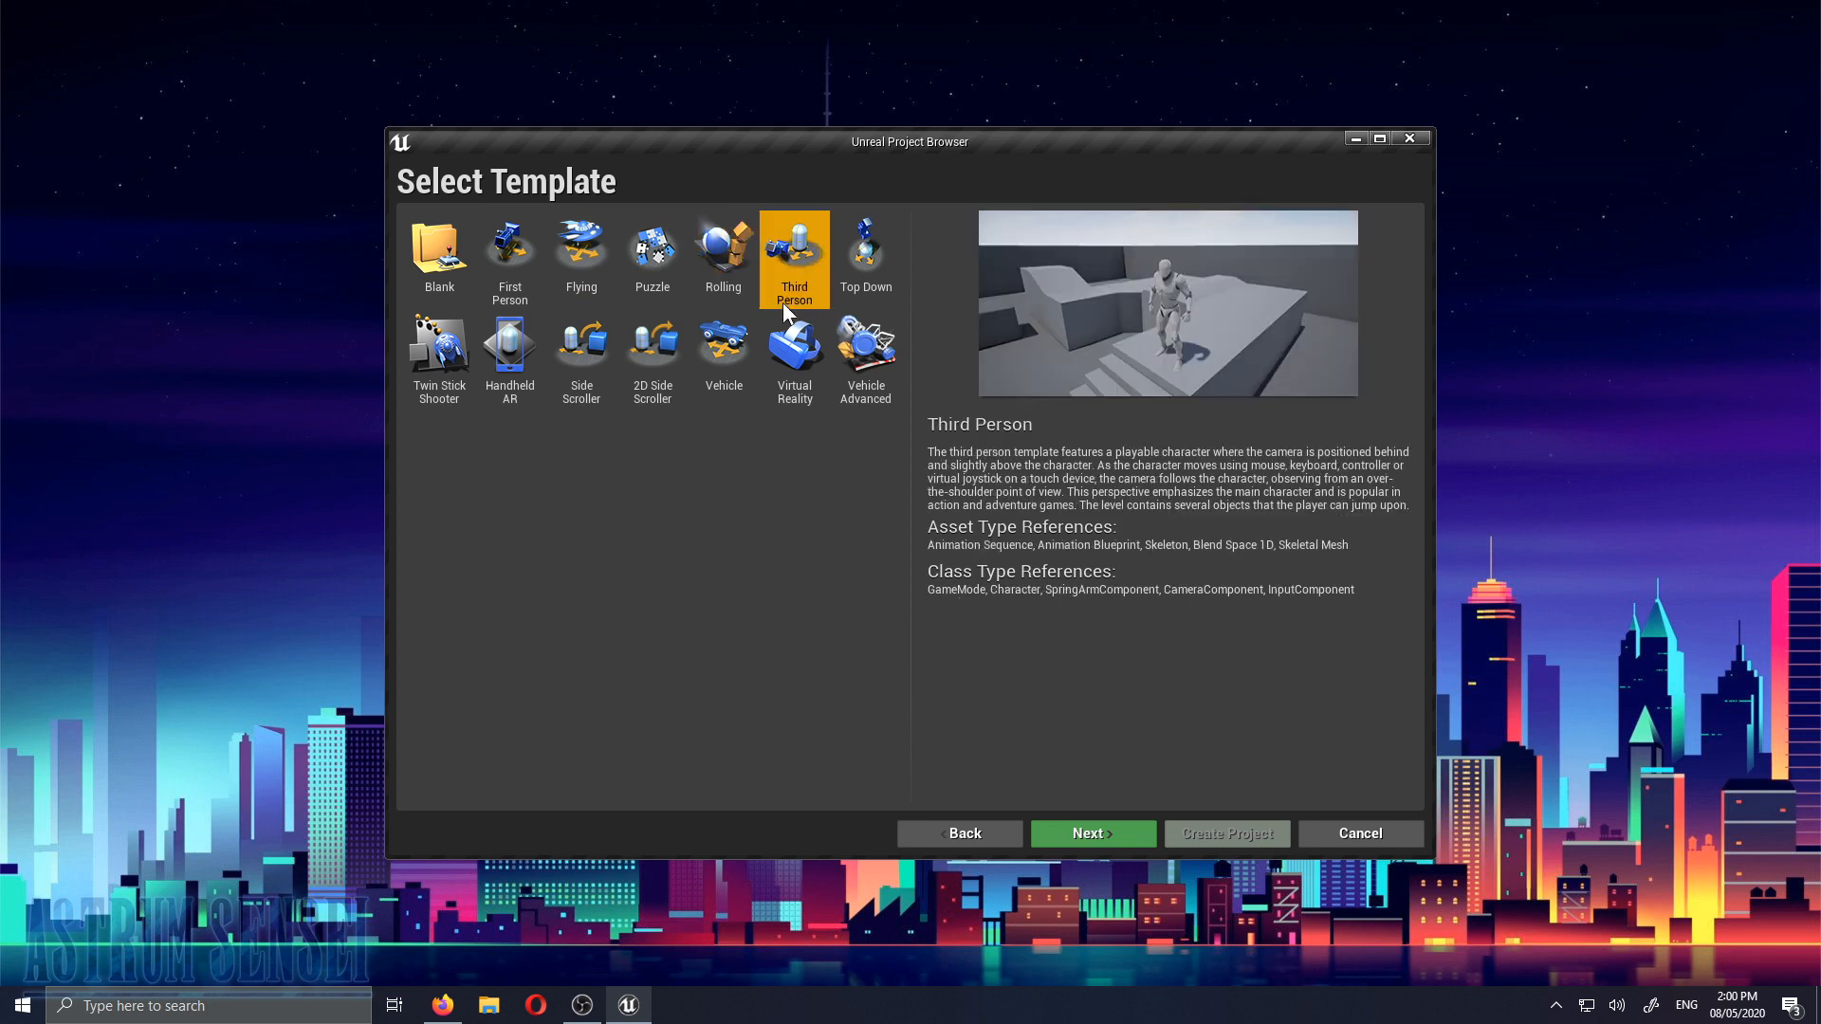
left_click(877, 224)
left_click(444, 351)
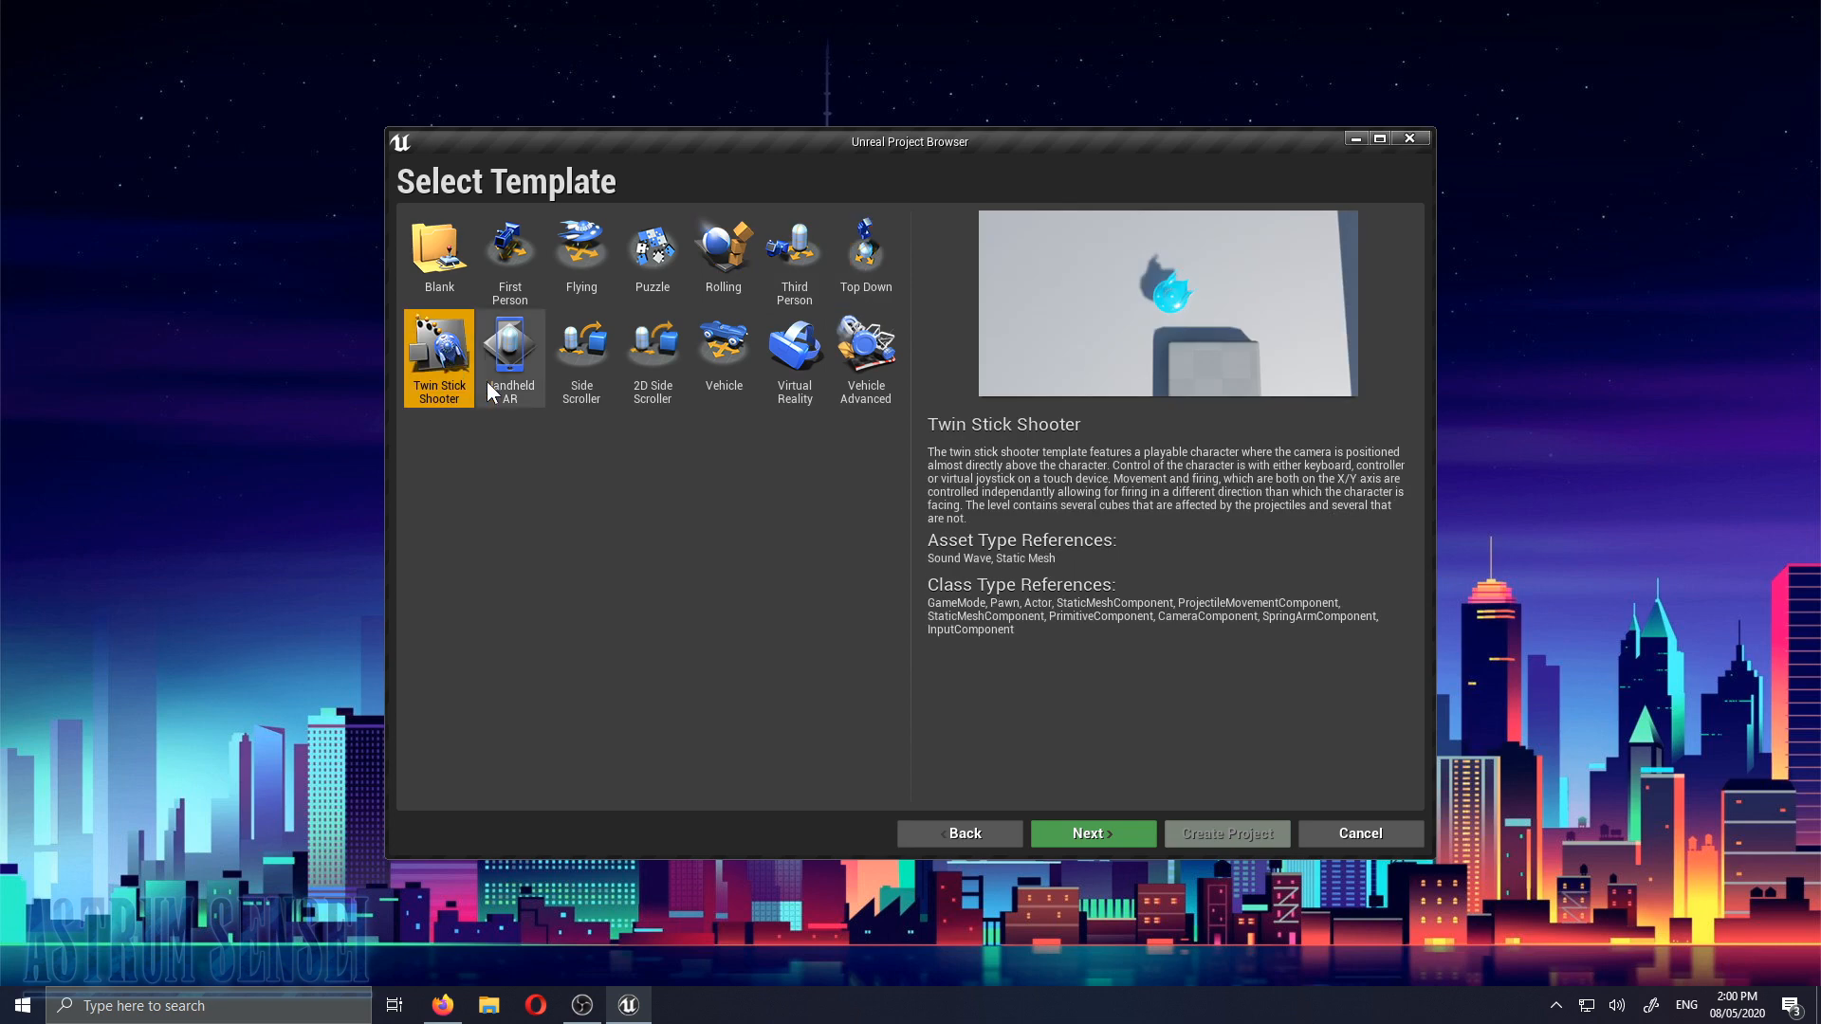
left_click(526, 351)
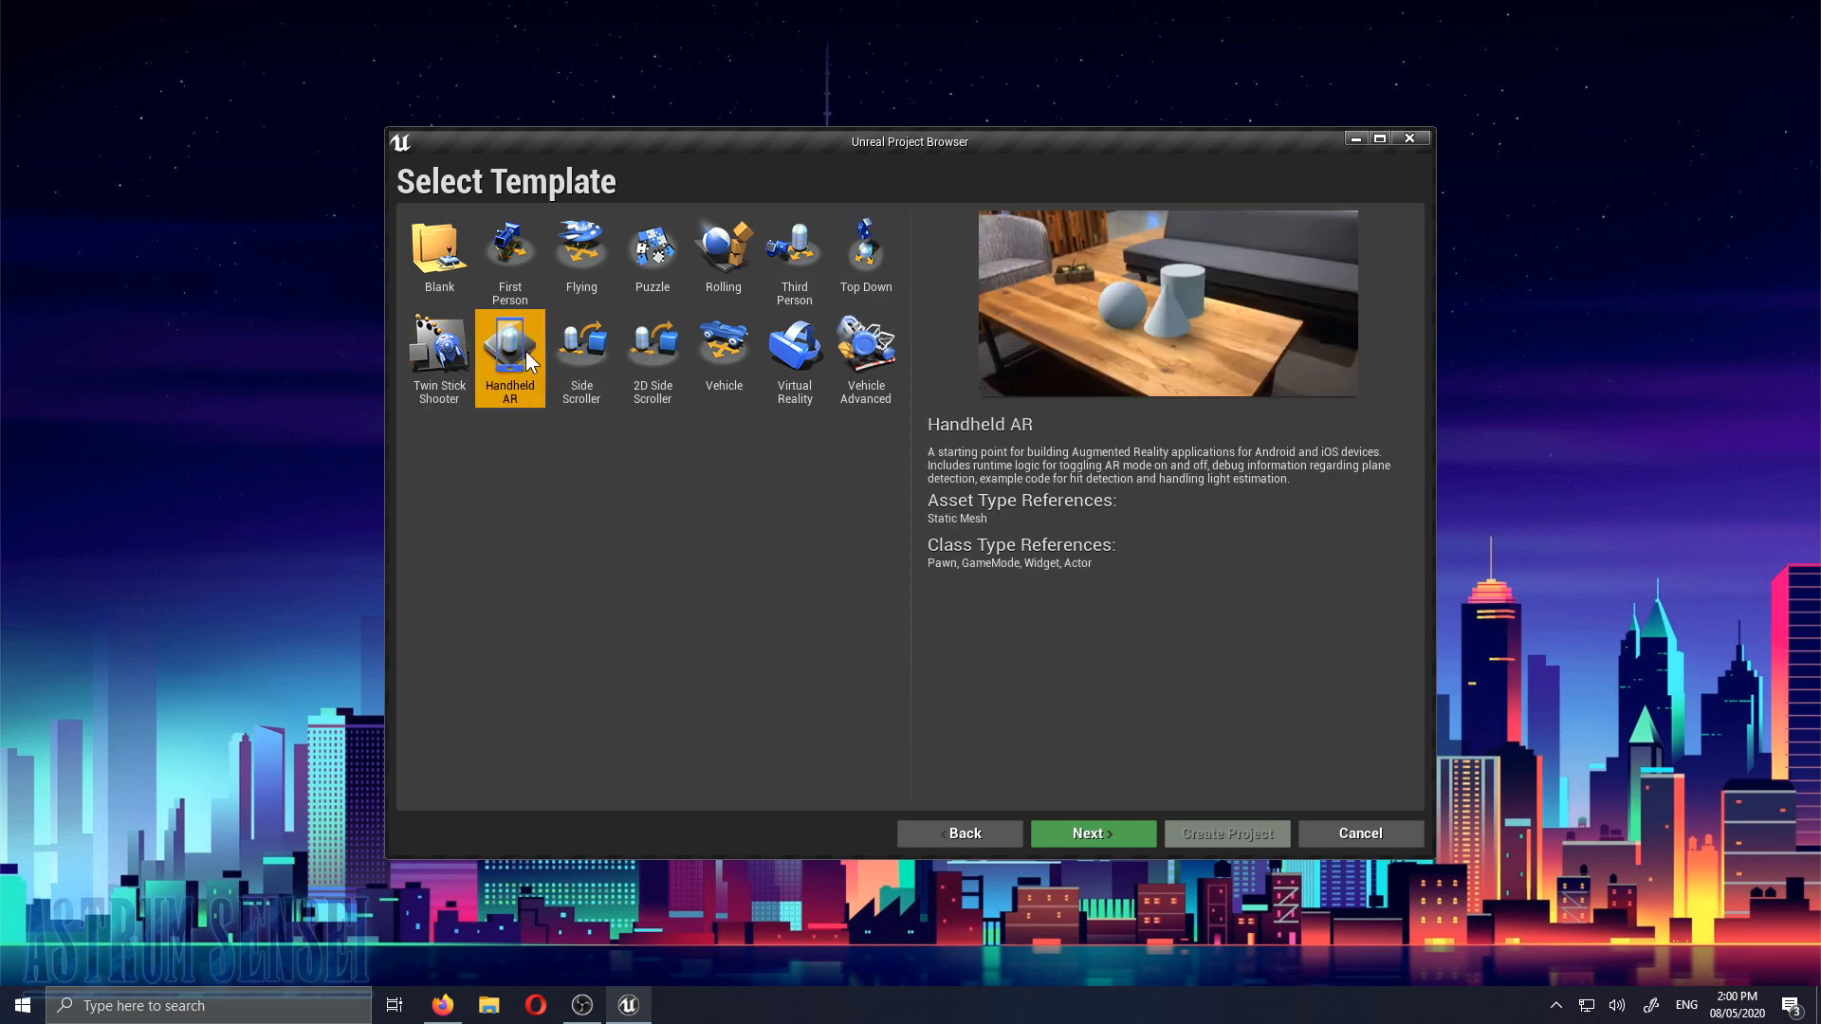
left_click(590, 360)
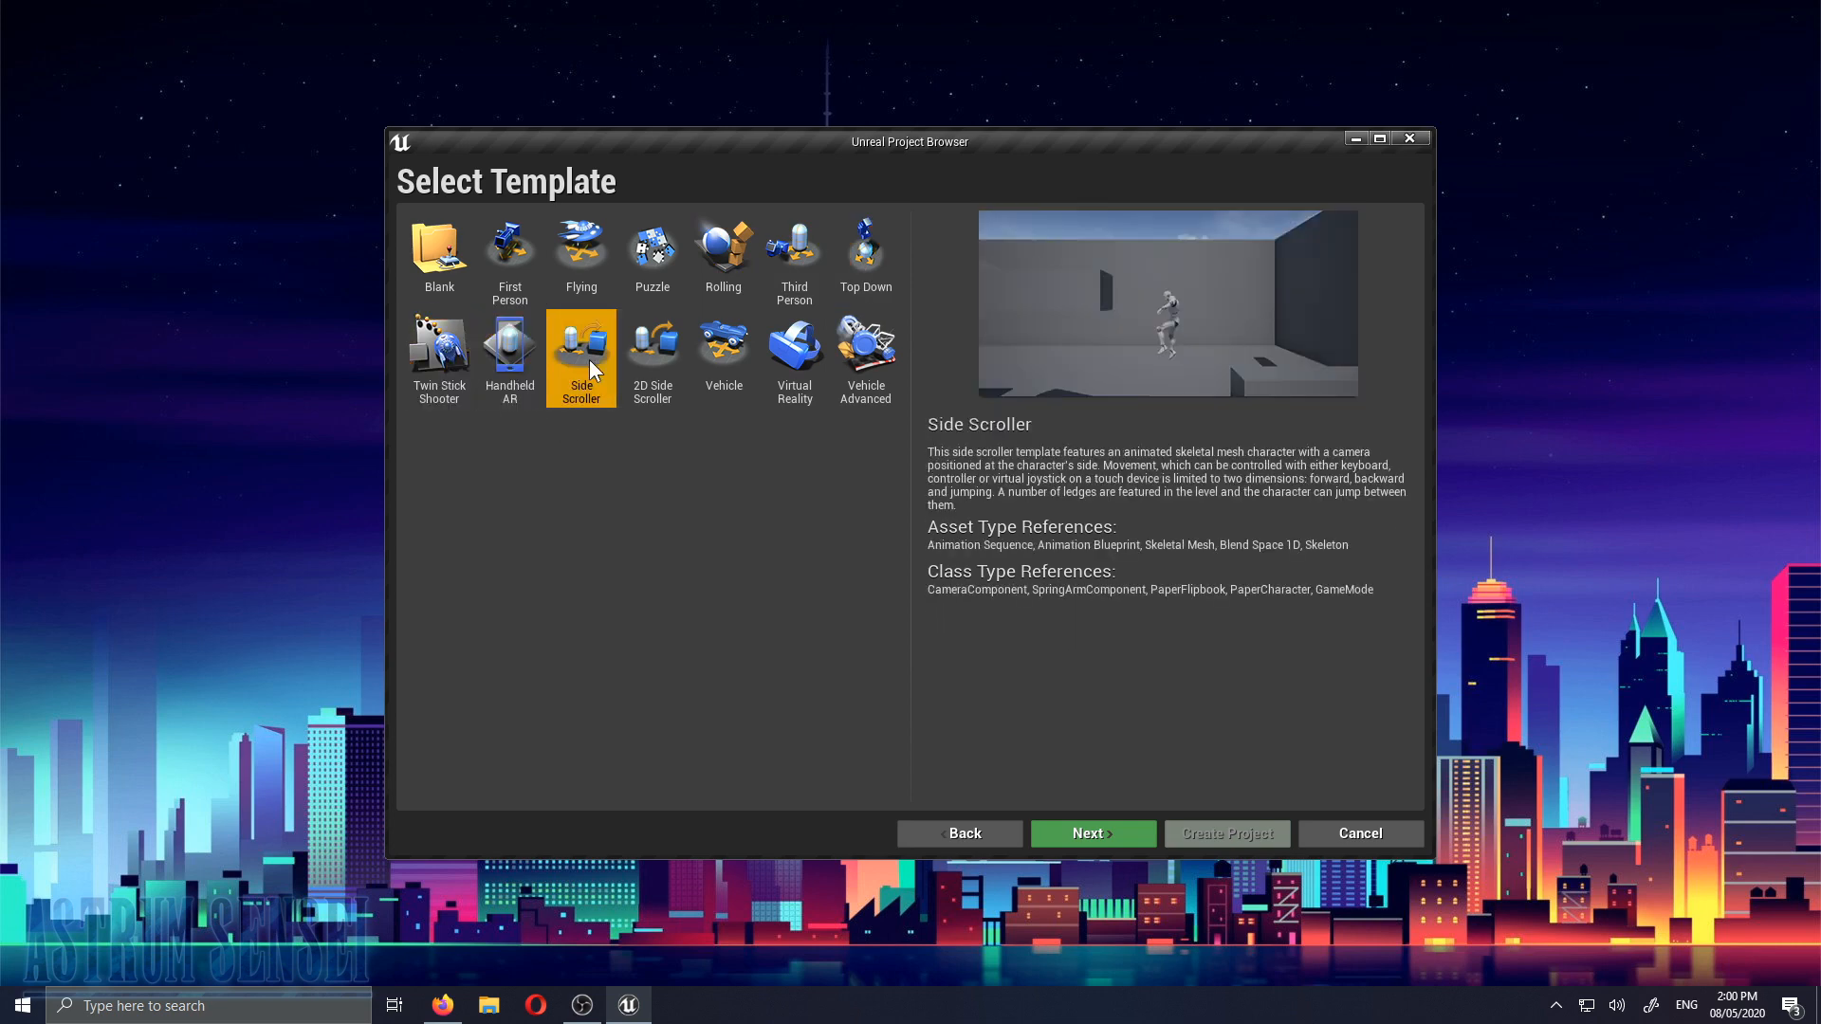
left_click(662, 362)
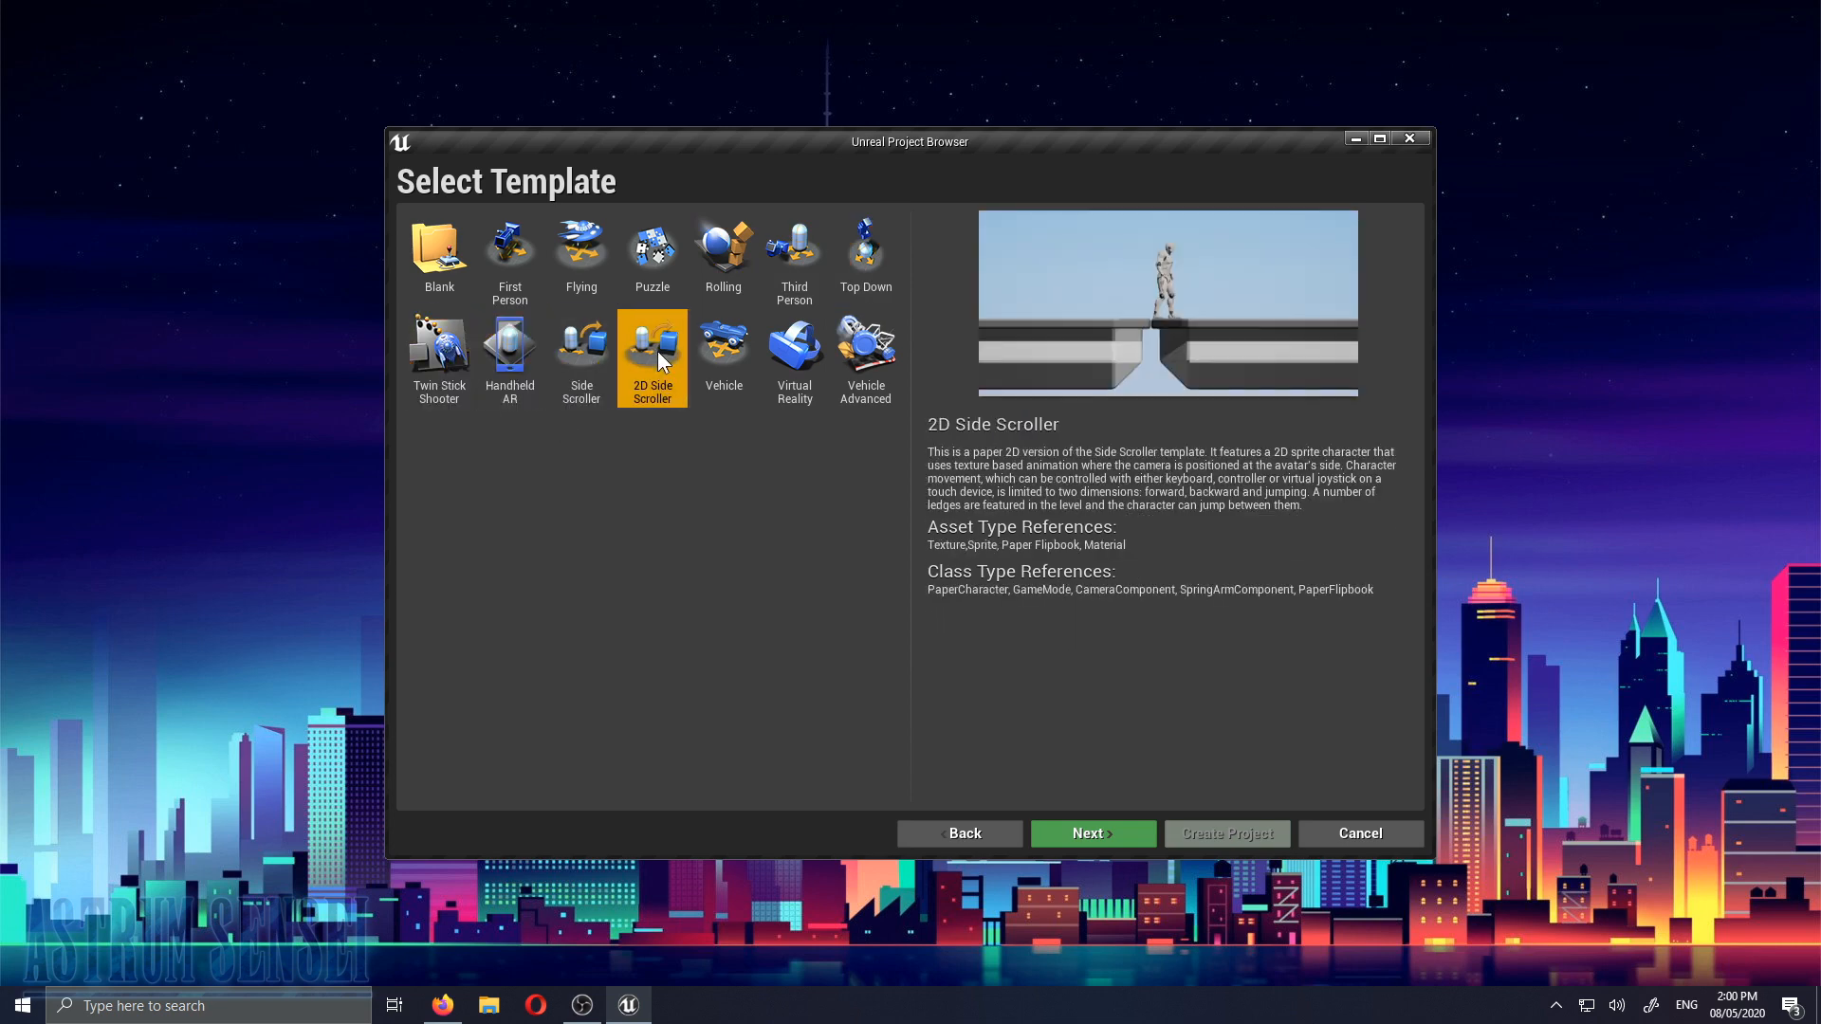
left_click(735, 351)
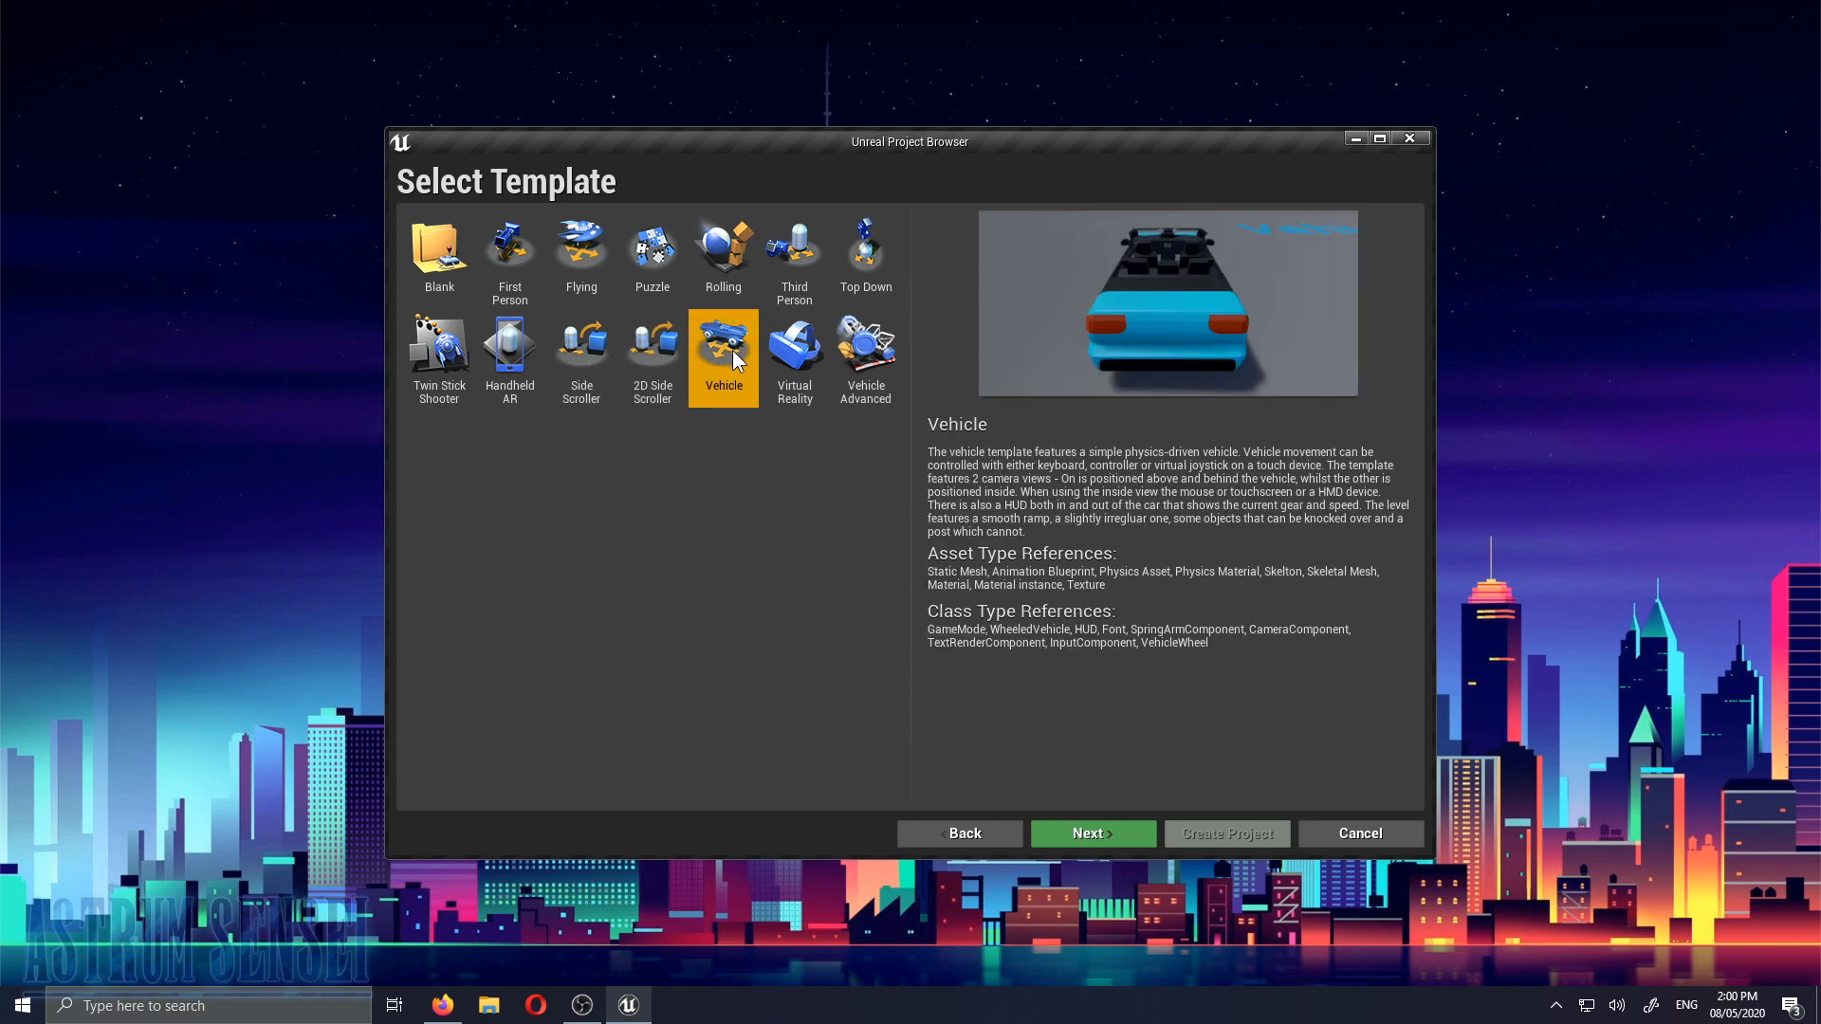
left_click(793, 353)
left_click(855, 346)
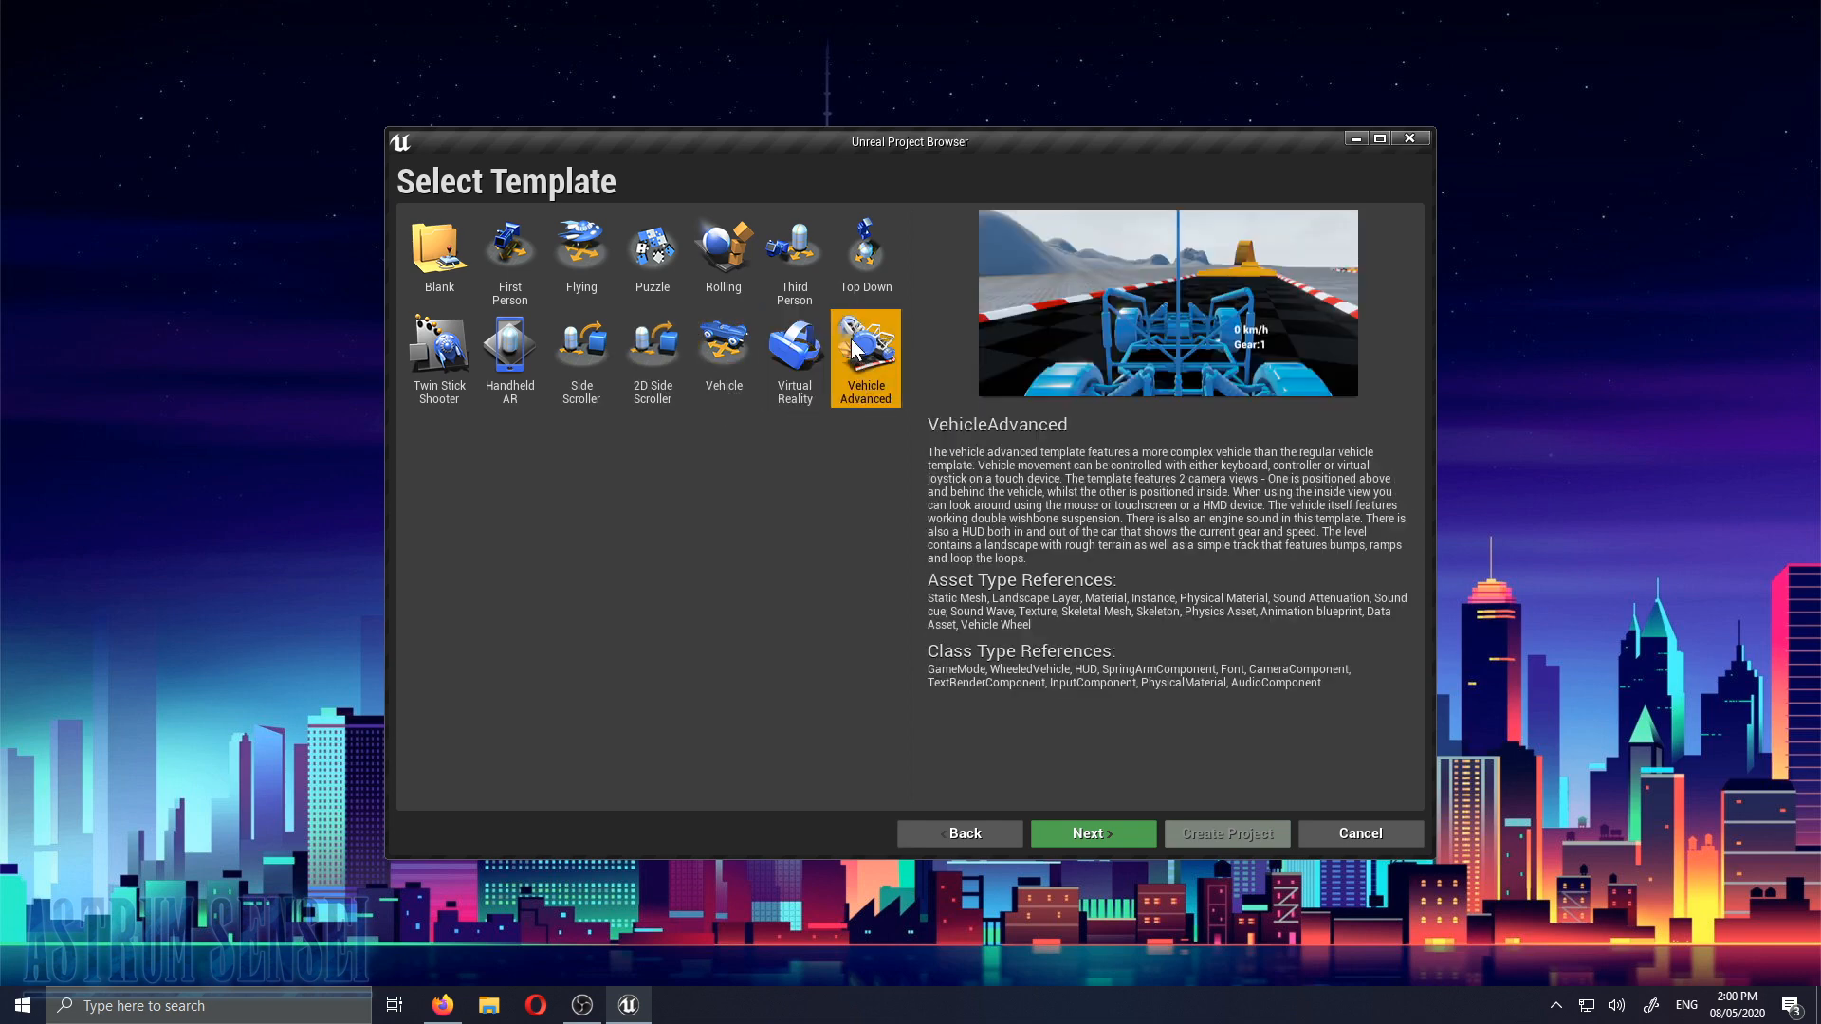
left_click(716, 351)
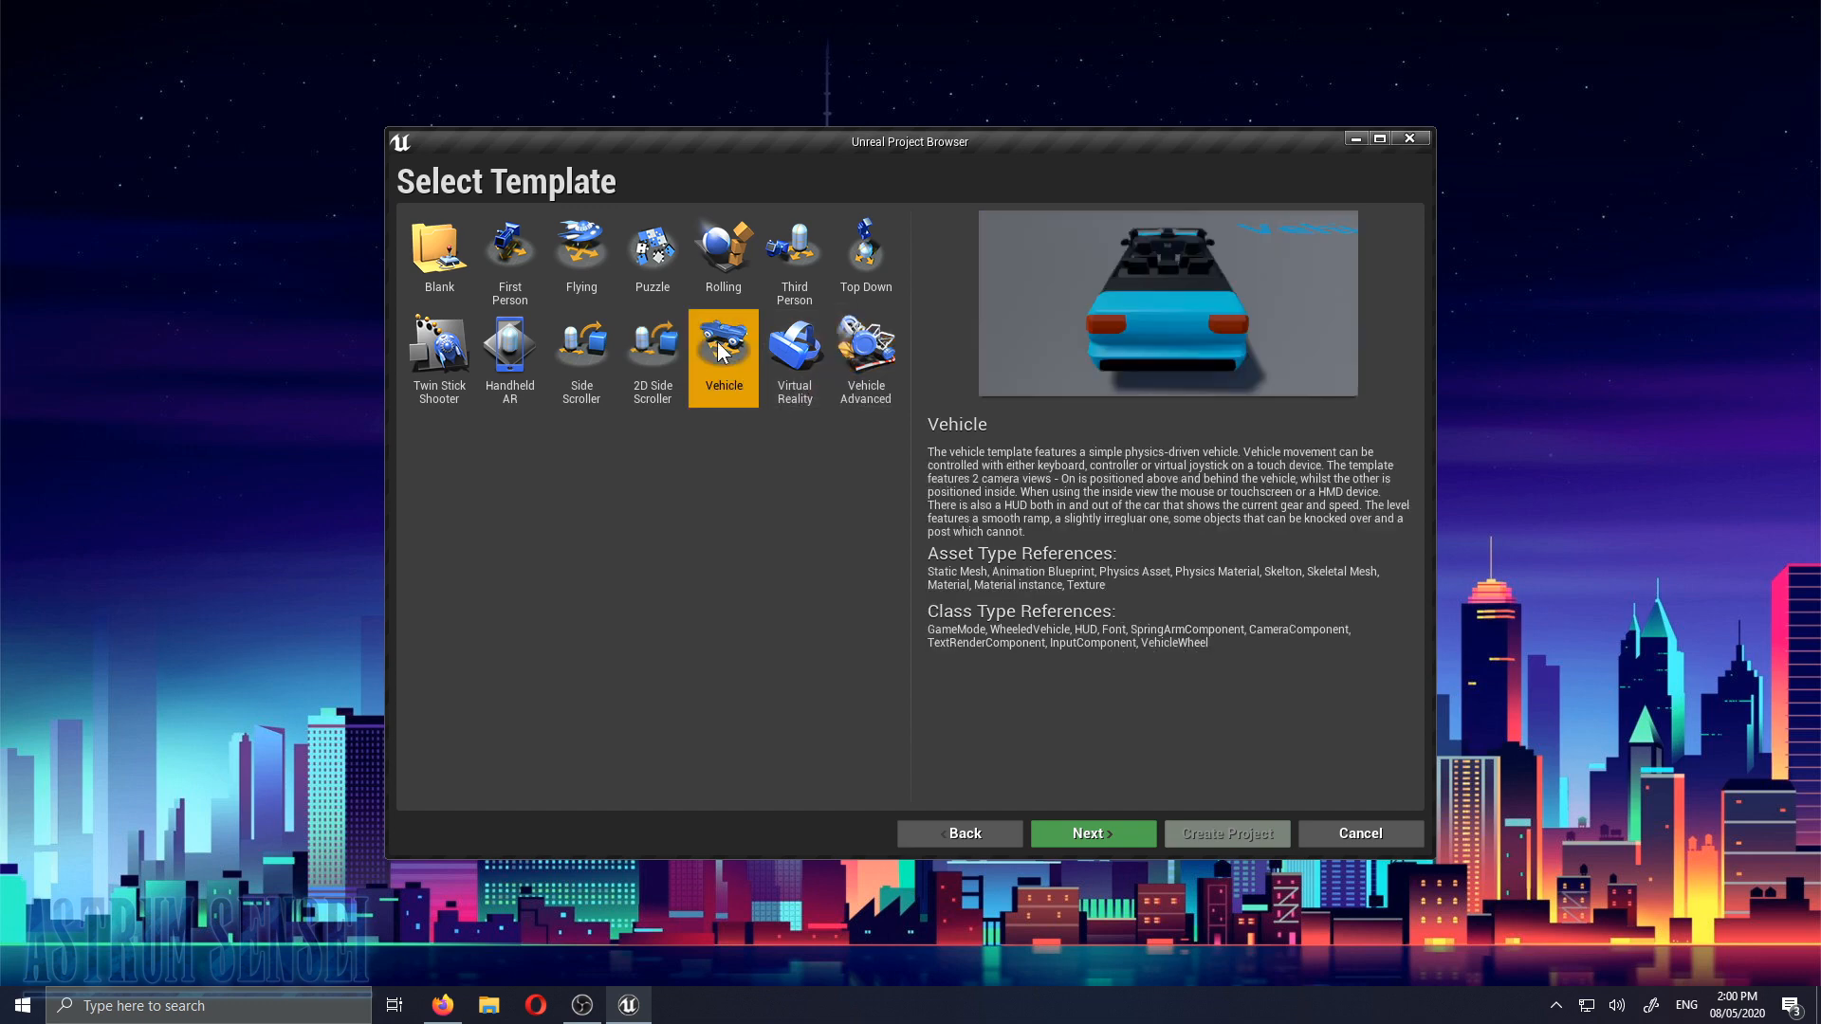
left_click(580, 351)
left_click(445, 351)
left_click(439, 251)
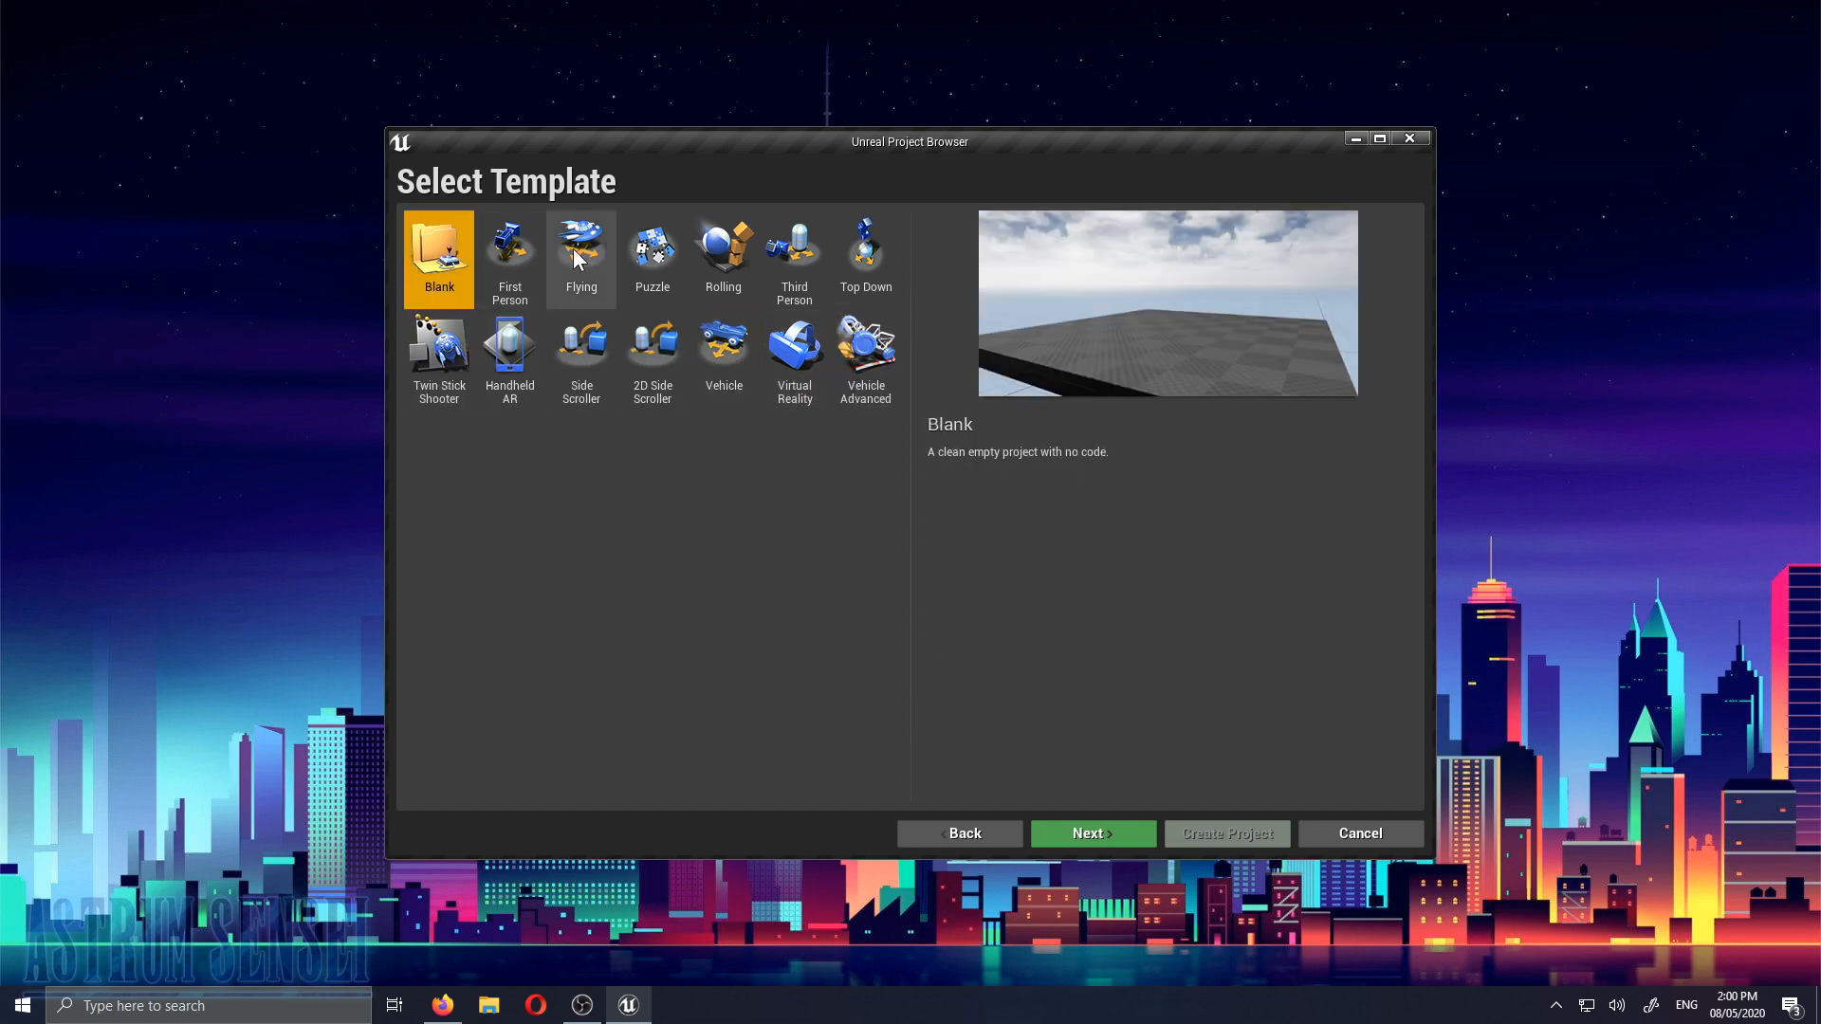
left_click(580, 251)
left_click(652, 251)
left_click(752, 256)
left_click(806, 271)
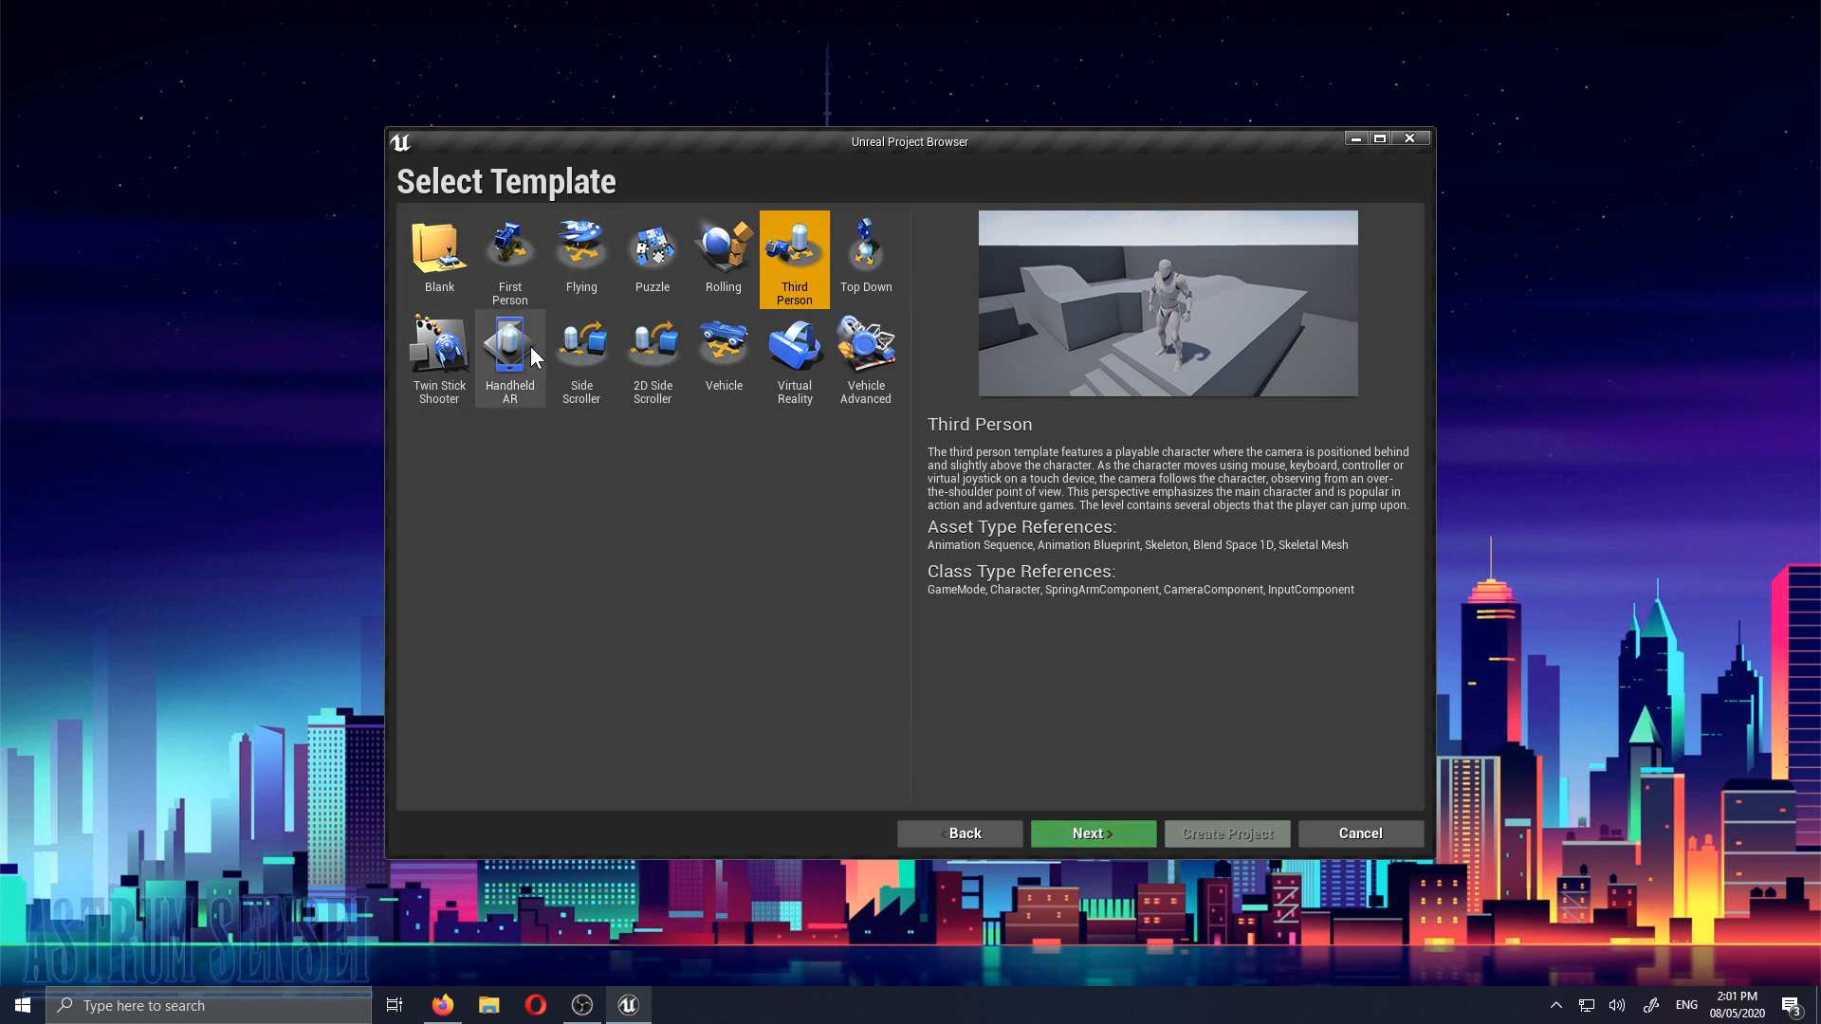
Compare the Blank and Third Person templates, choose Third Person and continue to the project settings
left_click(439, 258)
left_click(794, 254)
left_click(465, 264)
left_click(808, 250)
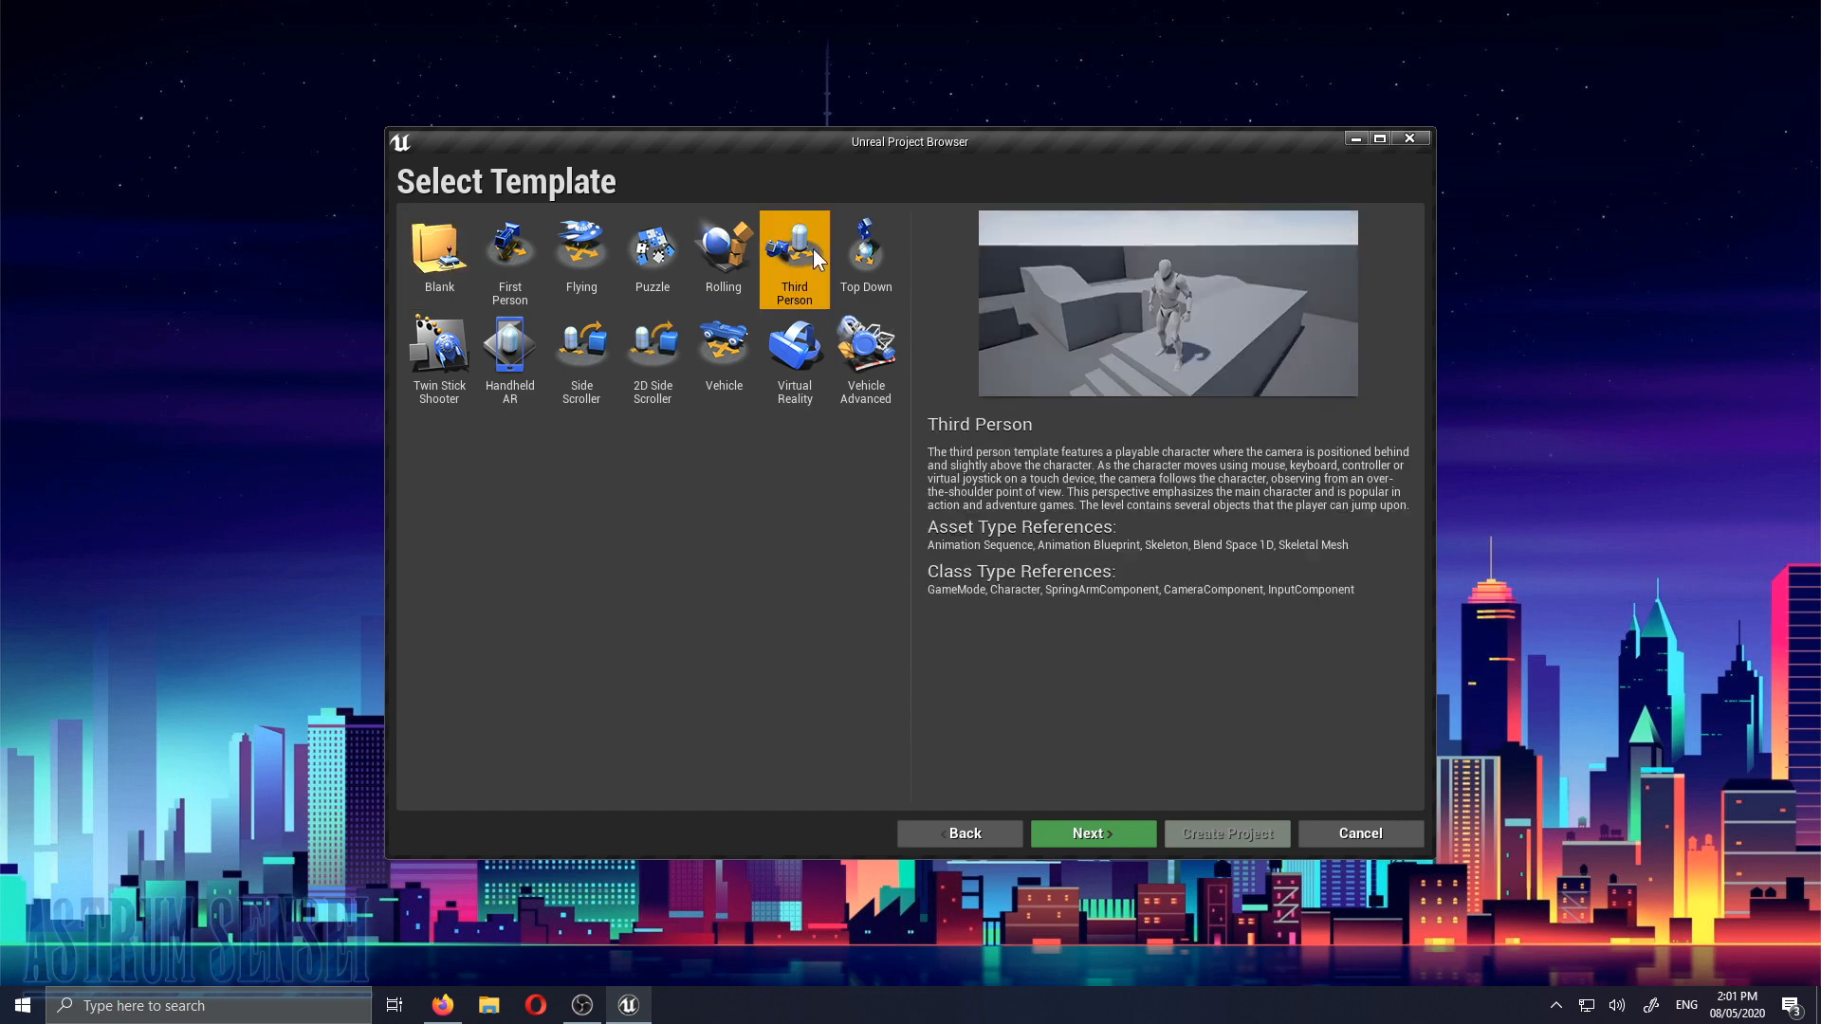
left_click(468, 239)
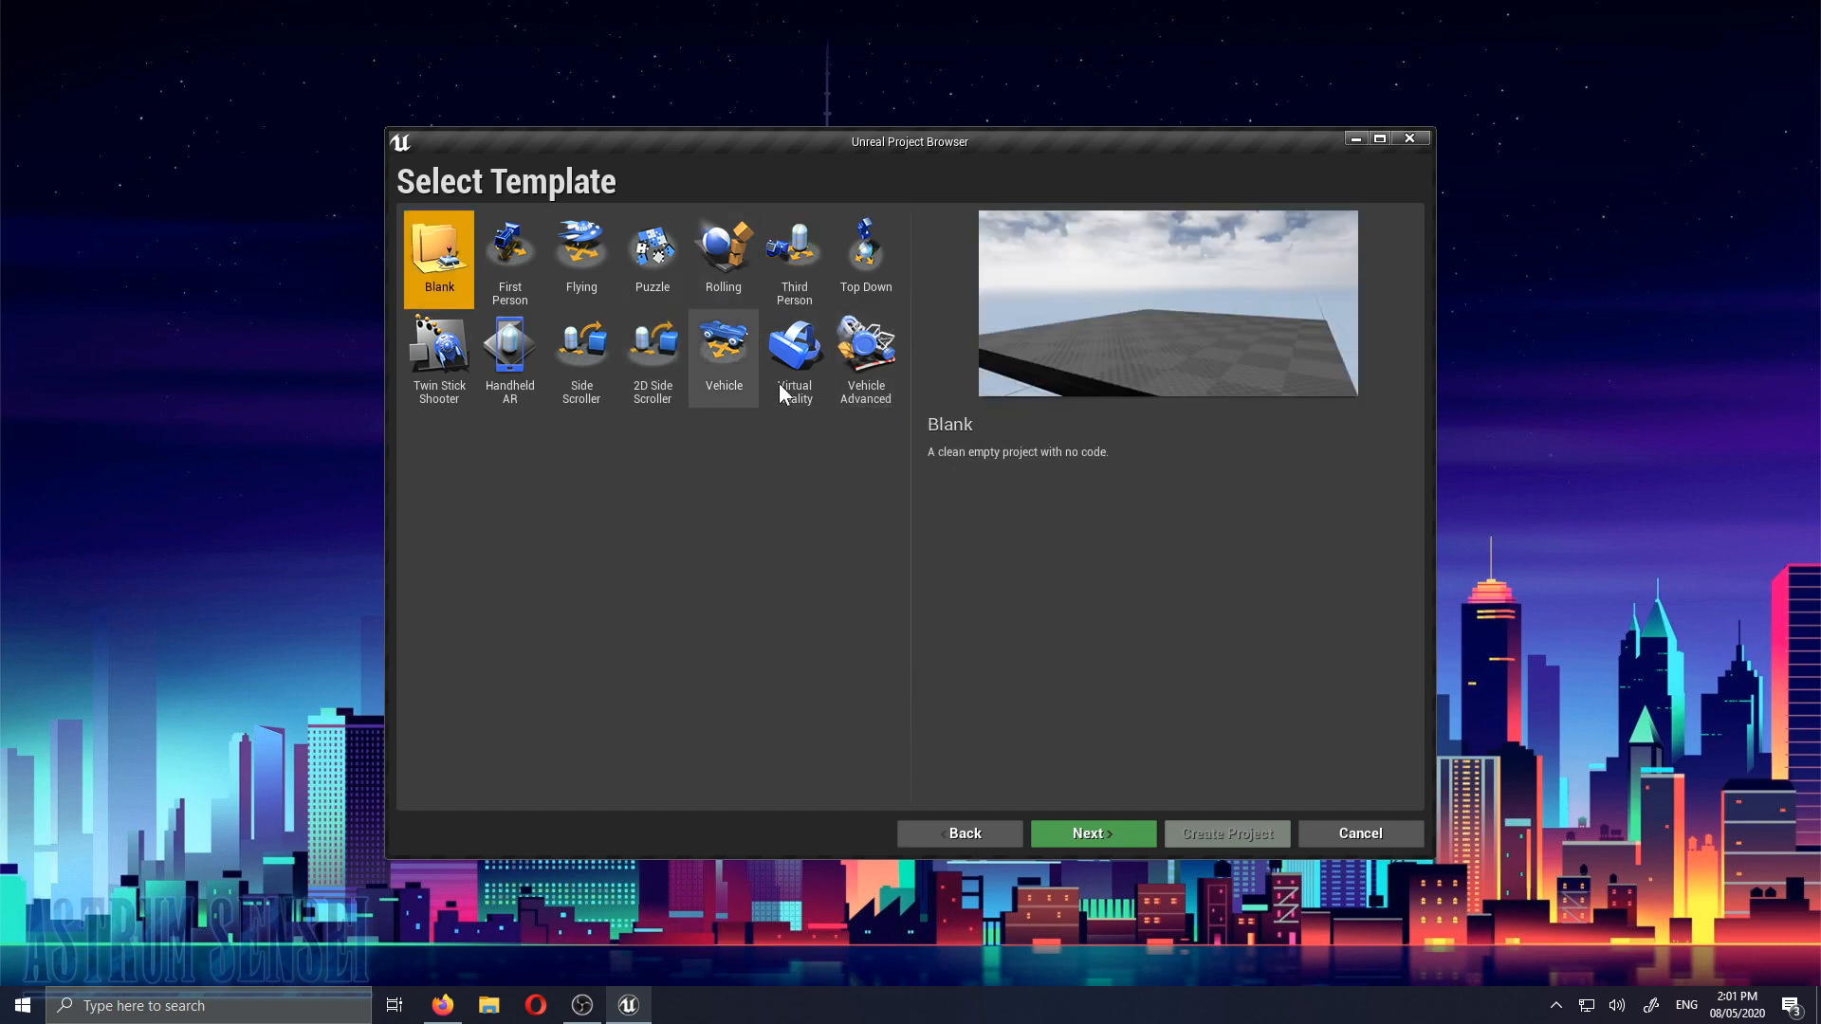
left_click(783, 266)
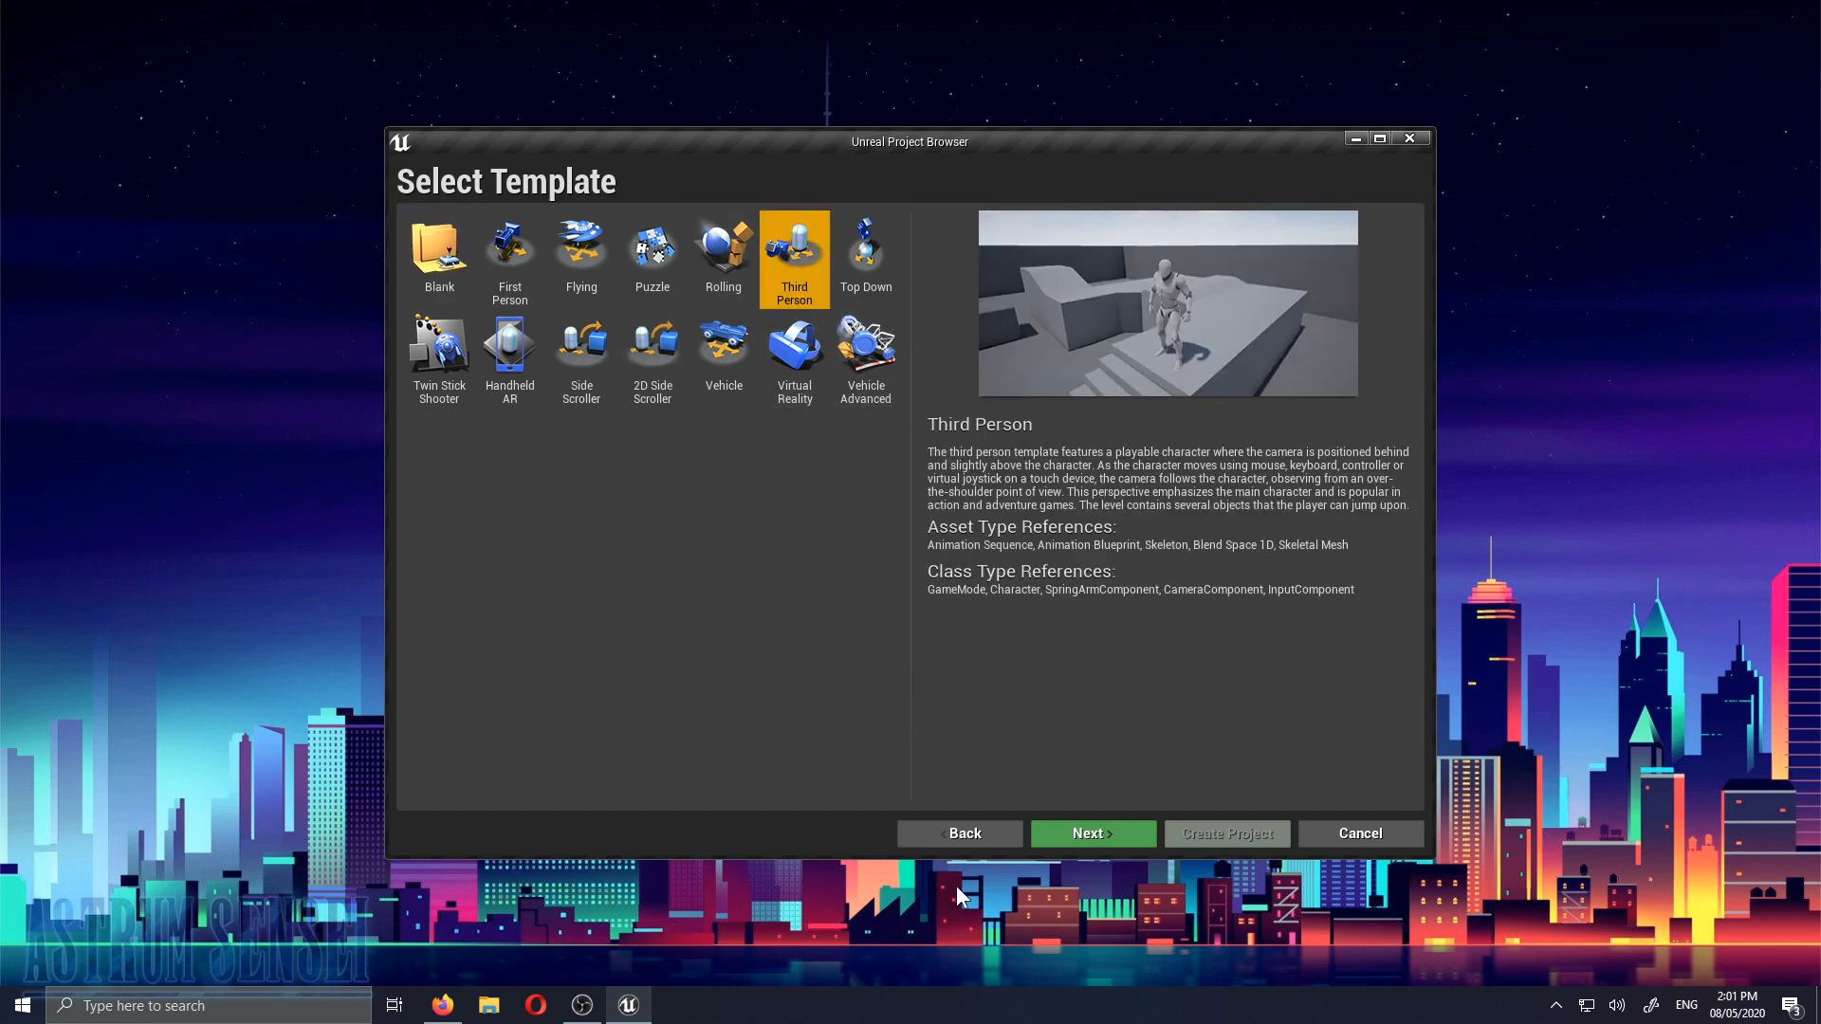
left_click(1106, 840)
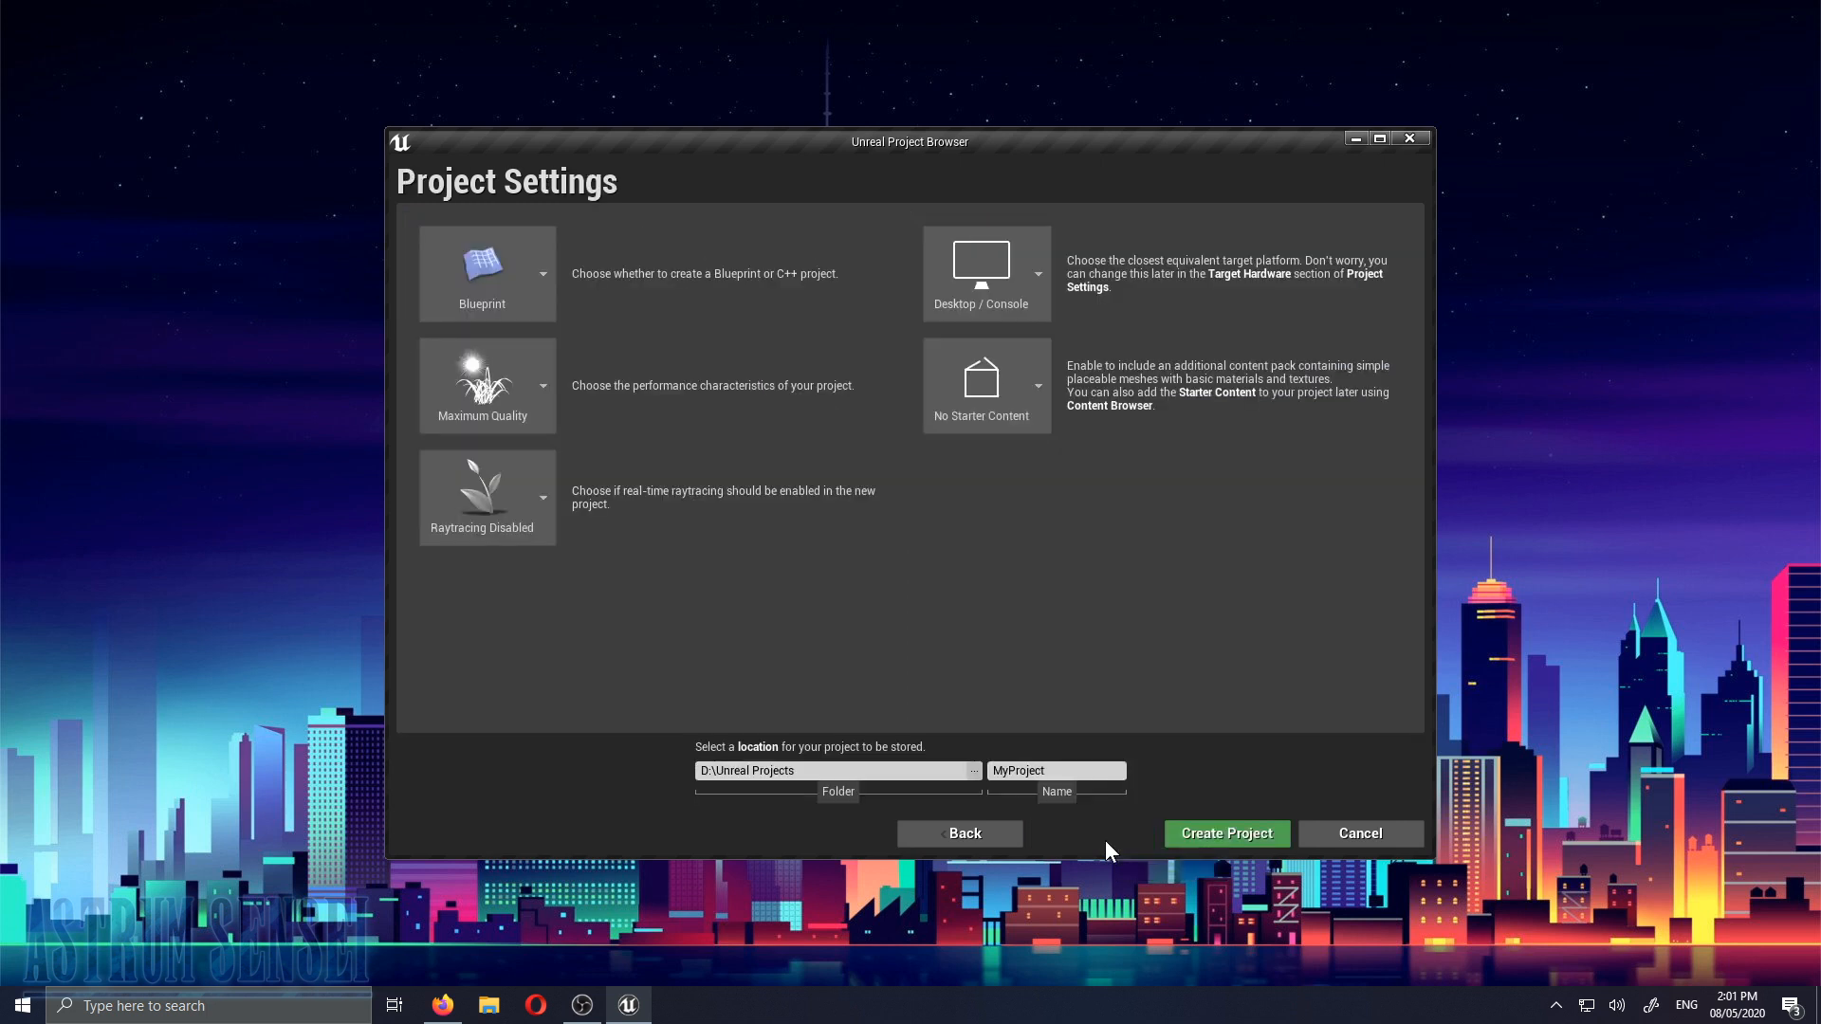
Review the Blueprint and C++ options and set the project type to Blueprint
left_click(516, 276)
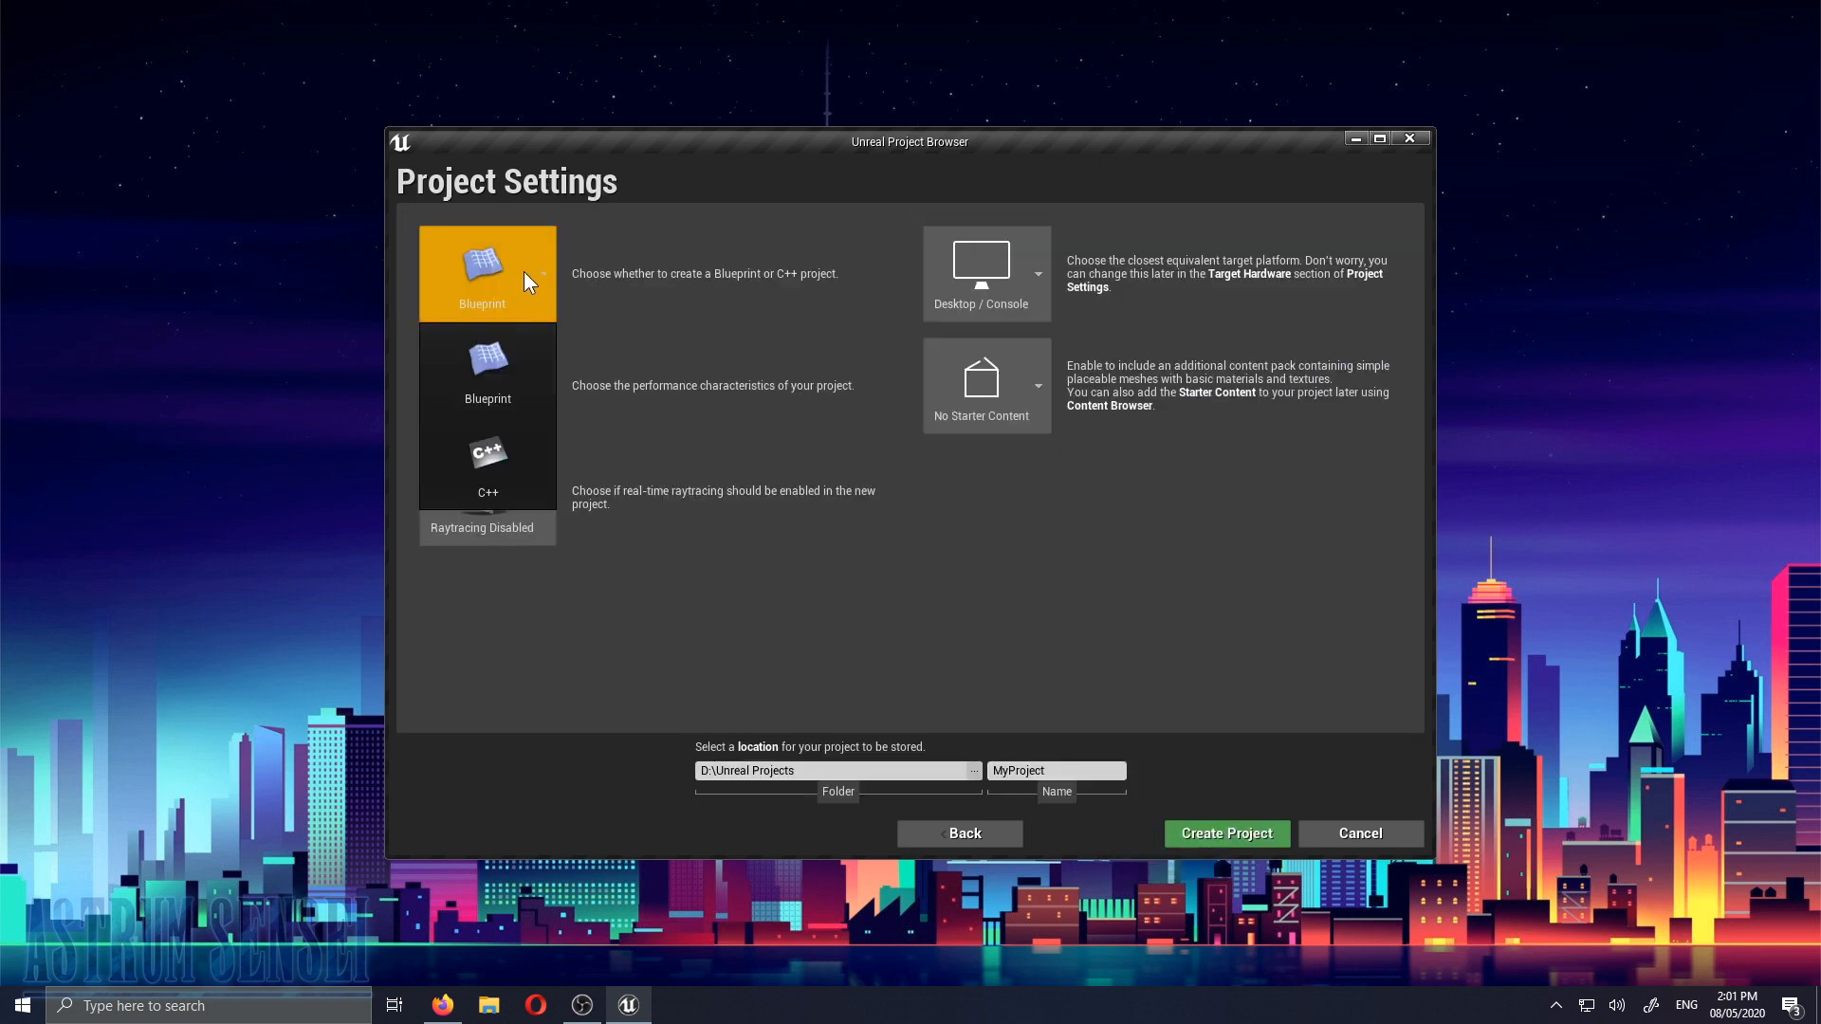
left_click(519, 259)
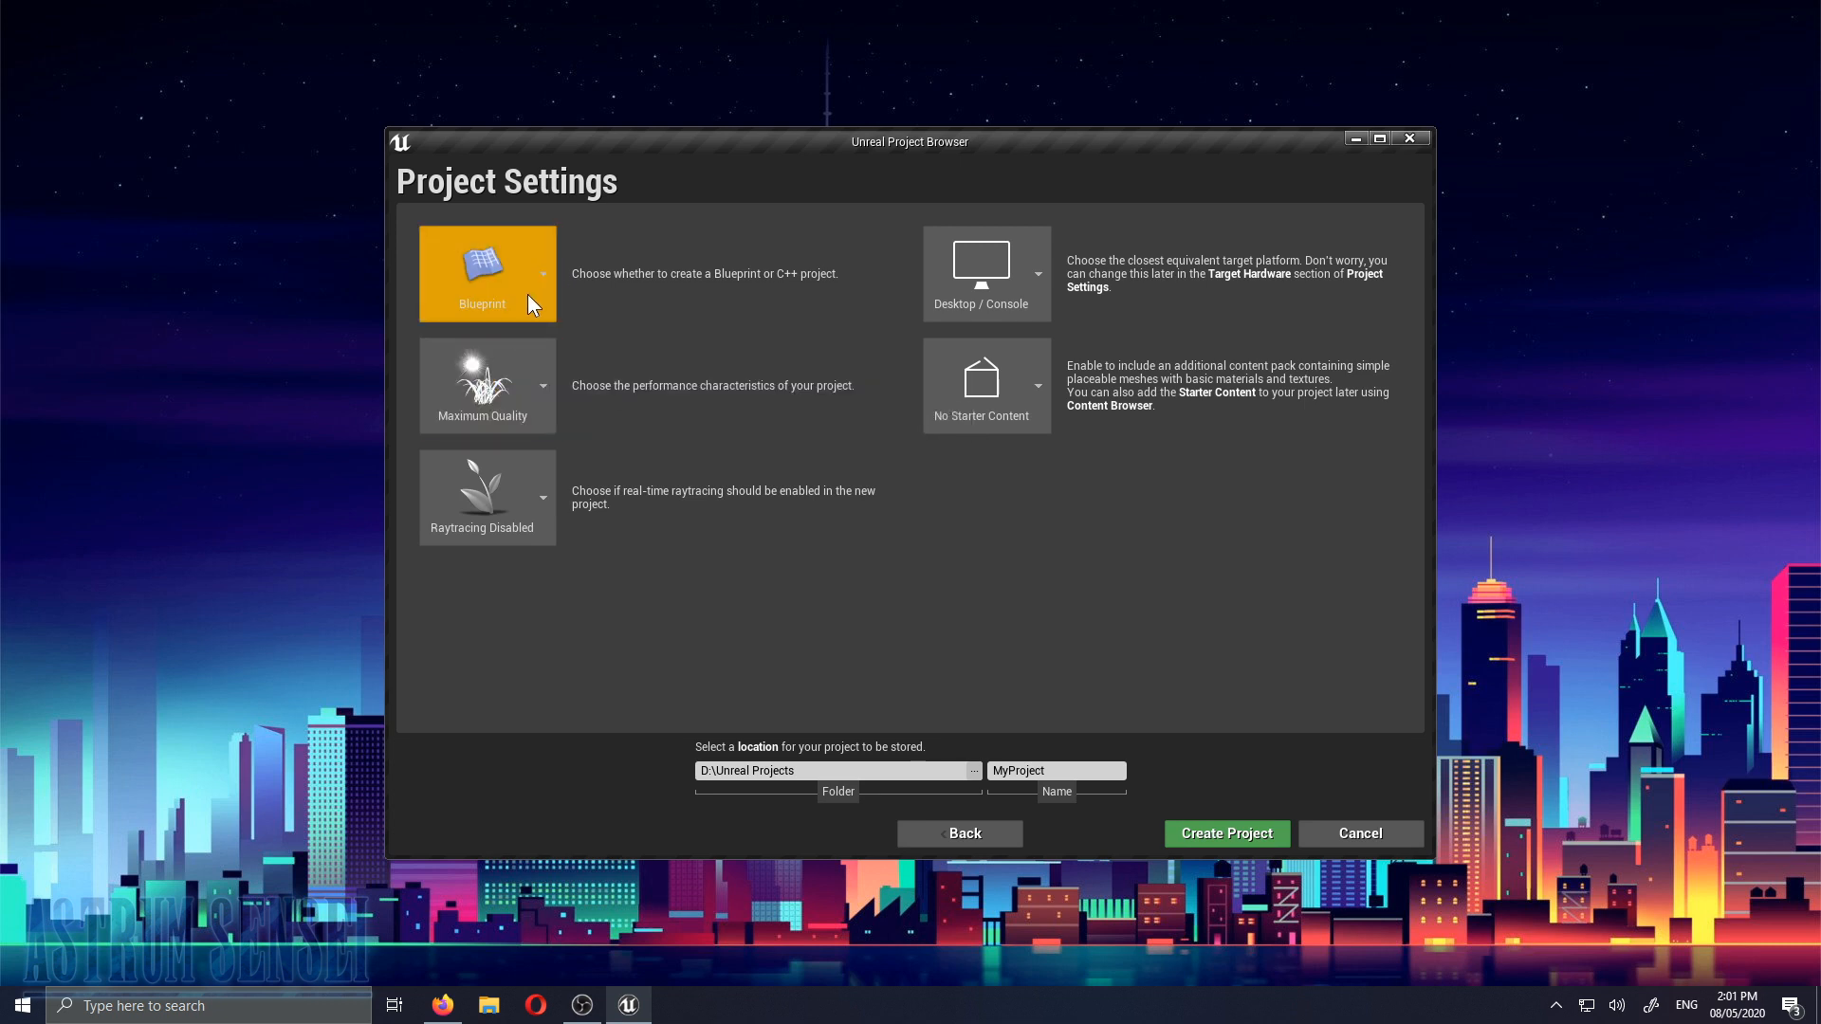
left_click(546, 301)
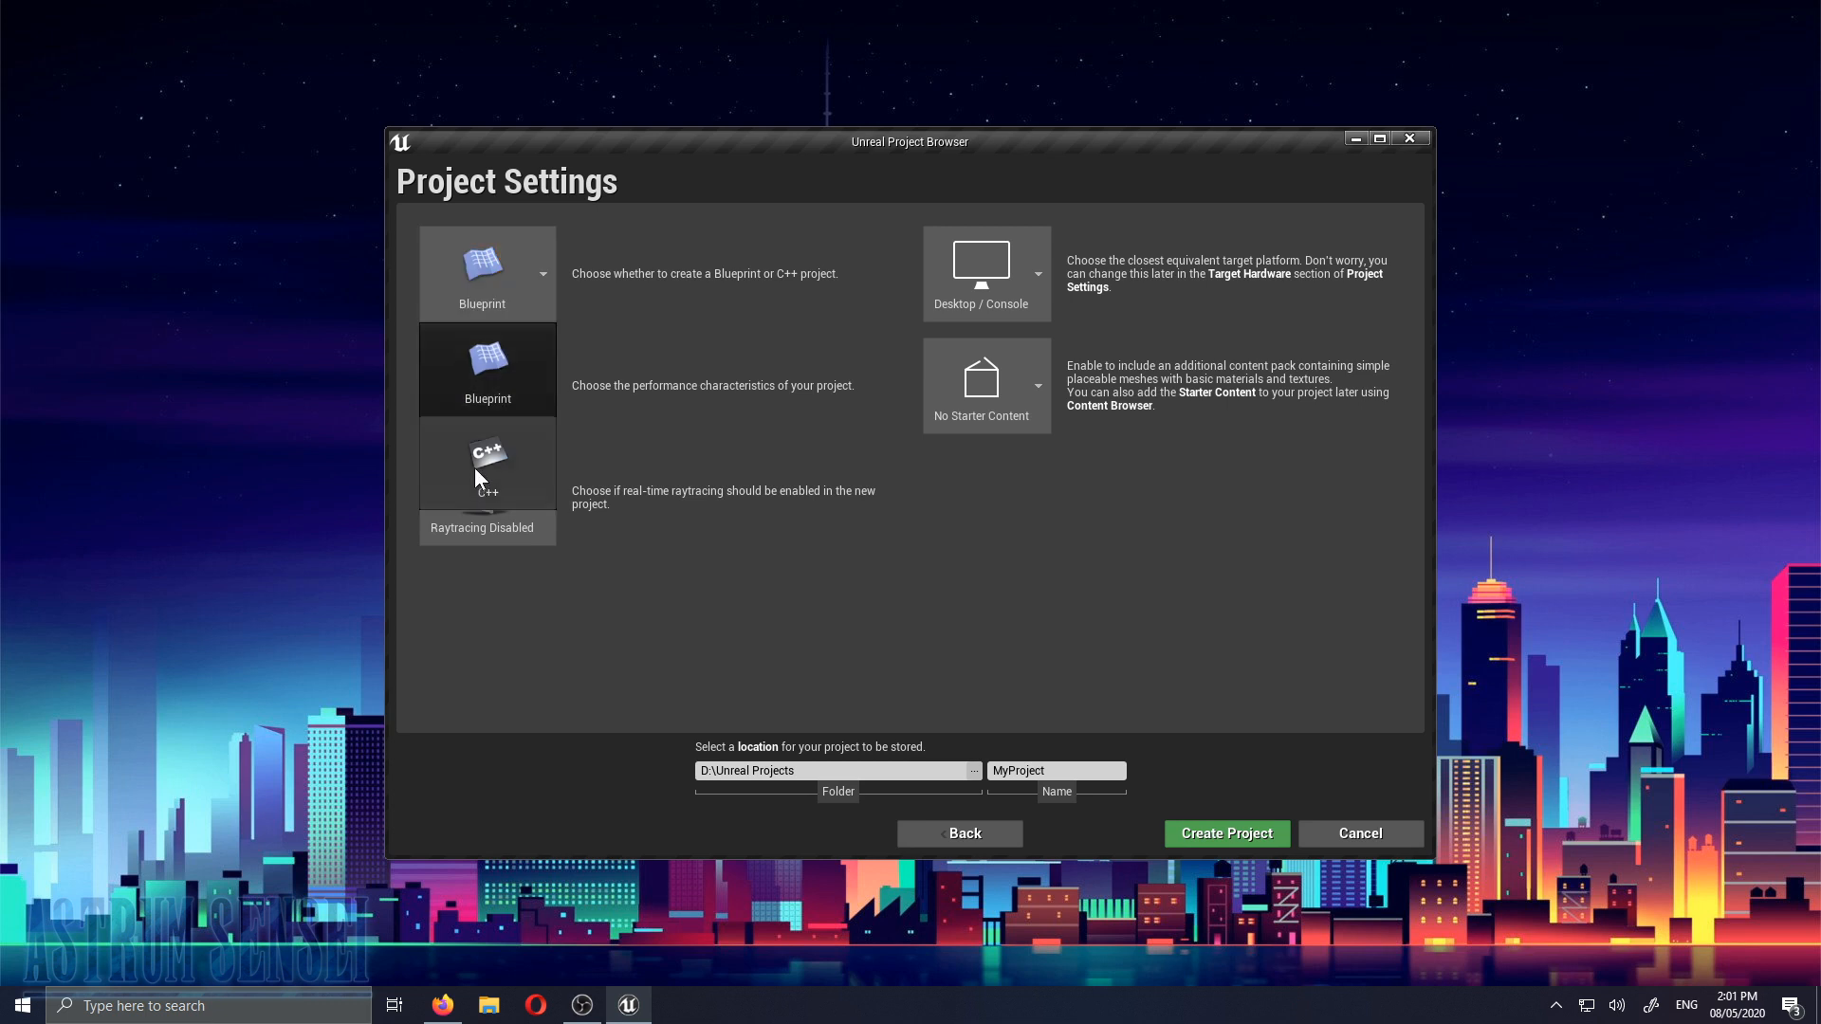
left_click(493, 355)
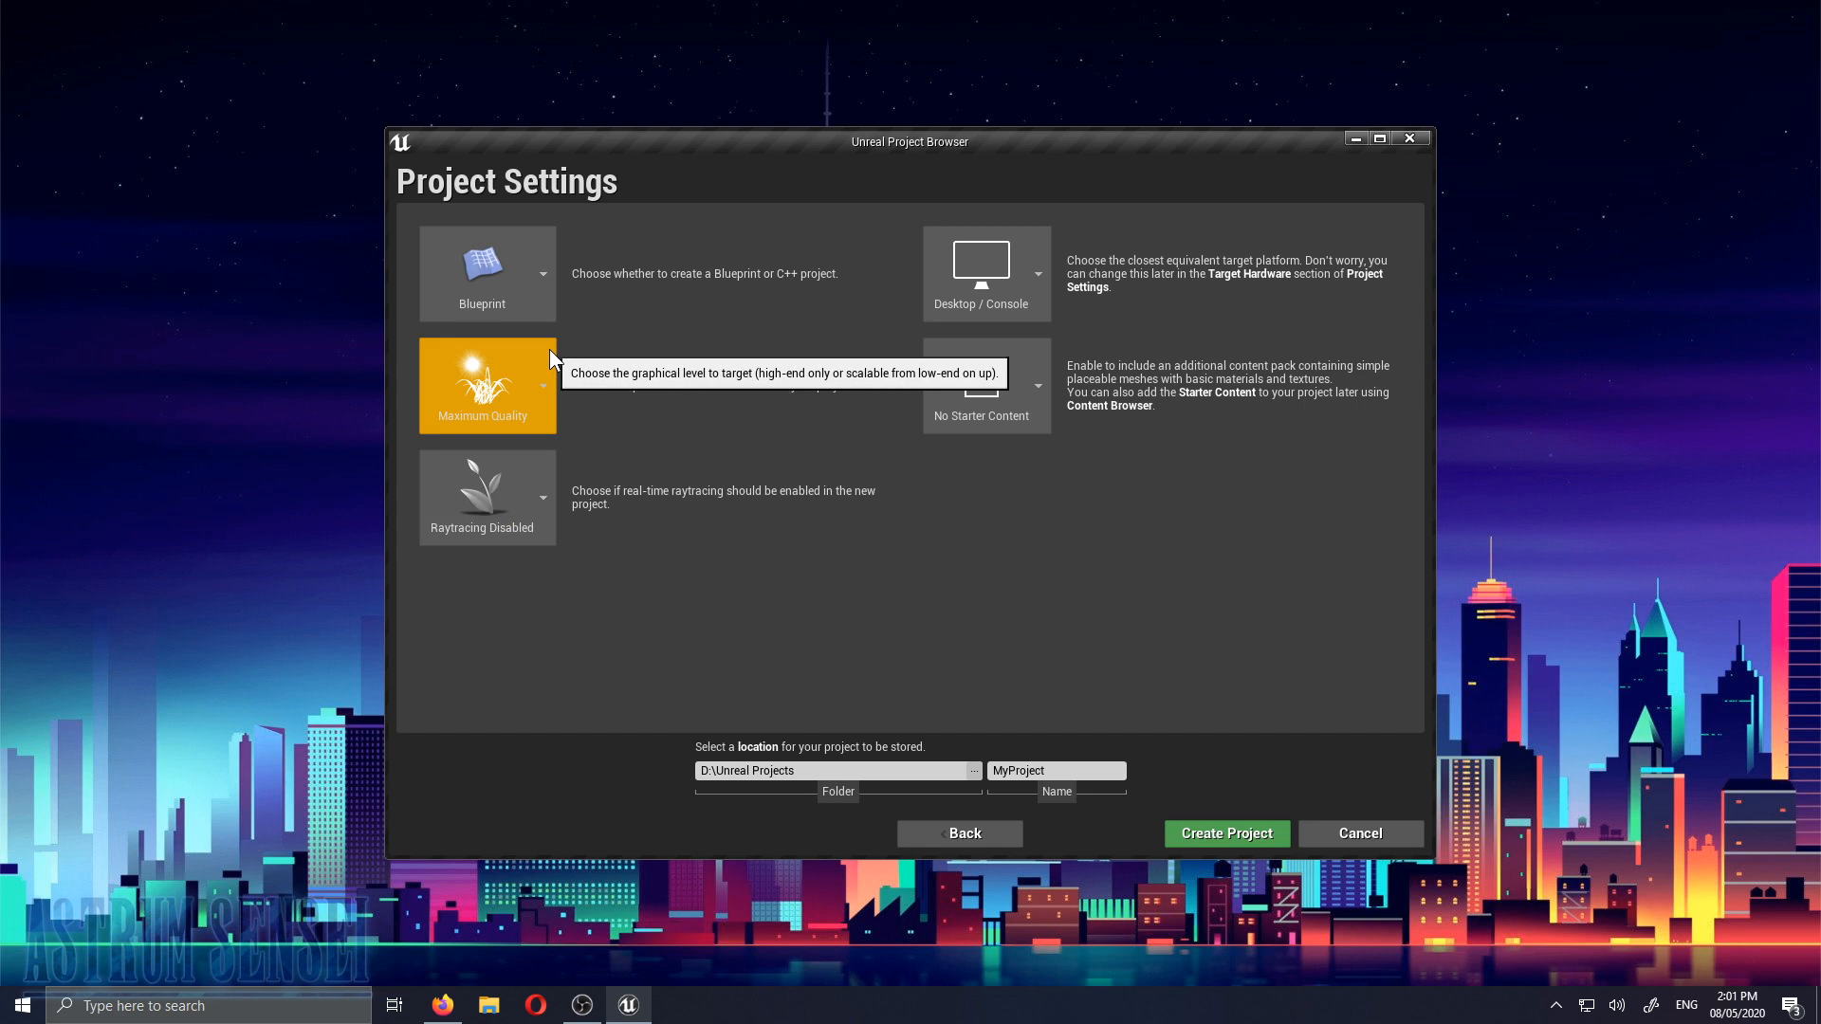
Examine the available options for performance quality, raytracing and target platform in the new project's settings
left_click(549, 349)
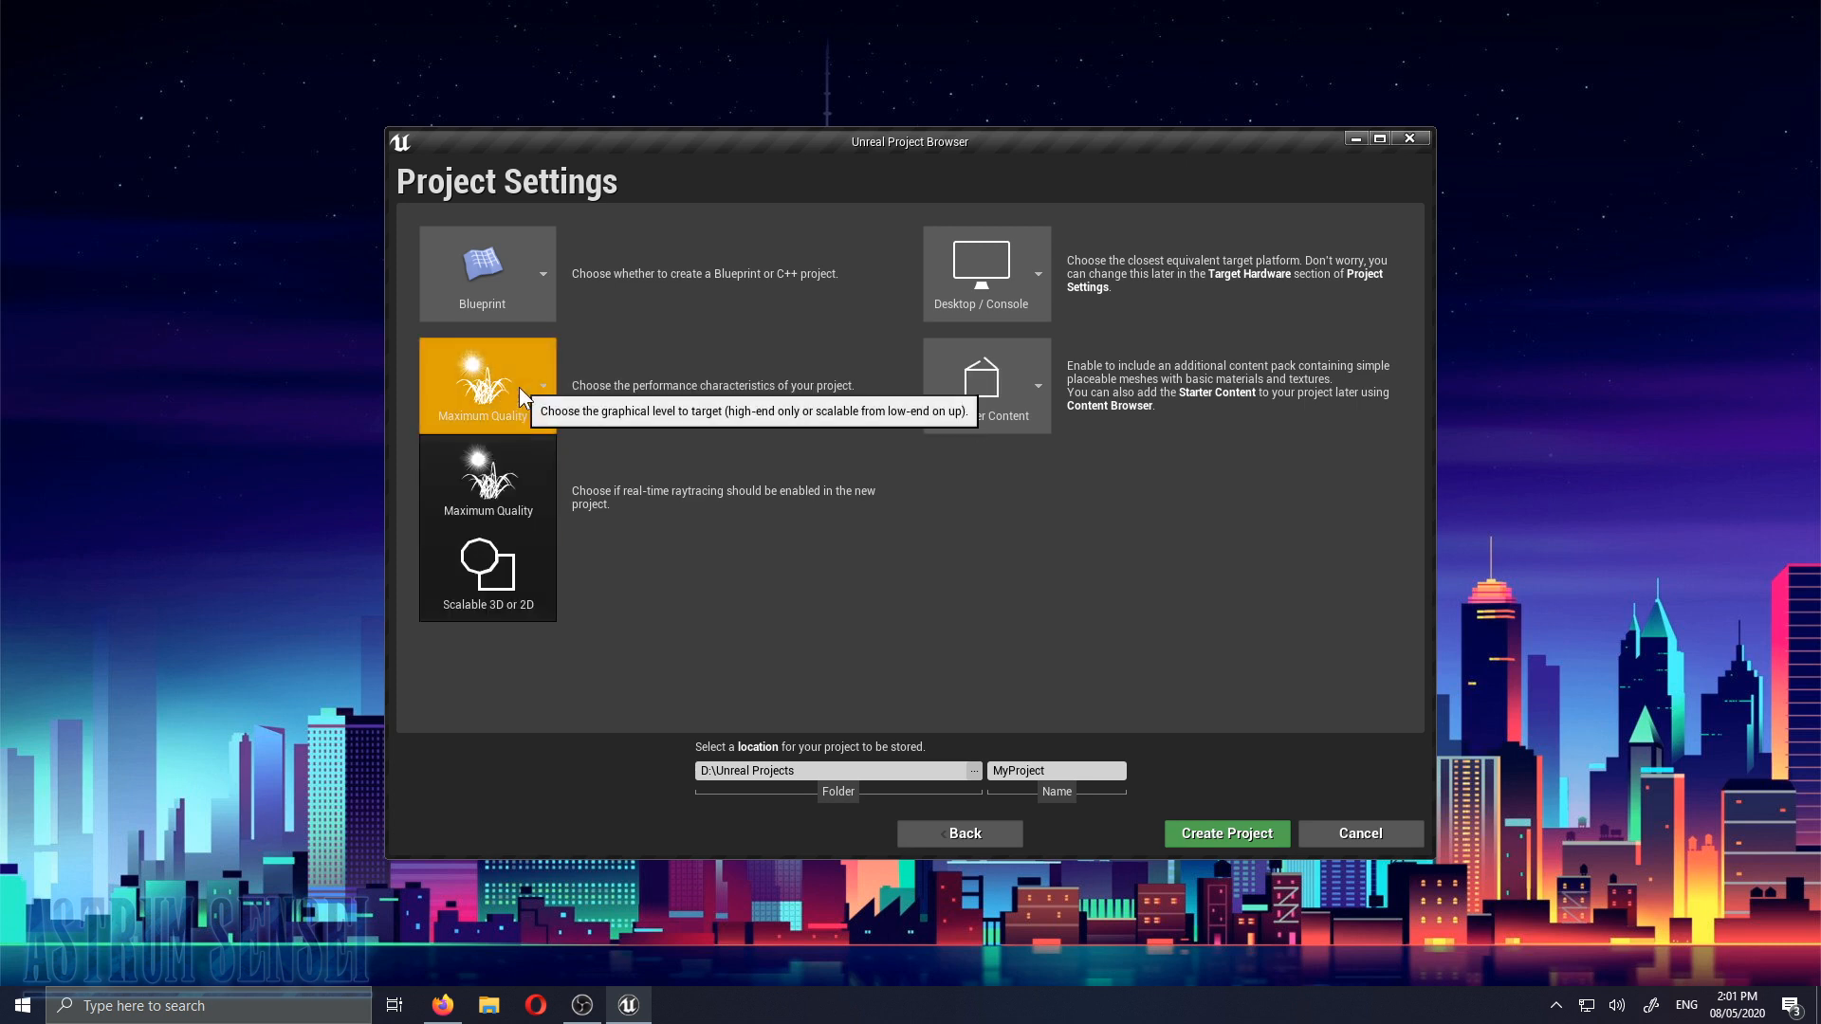
left_click(525, 382)
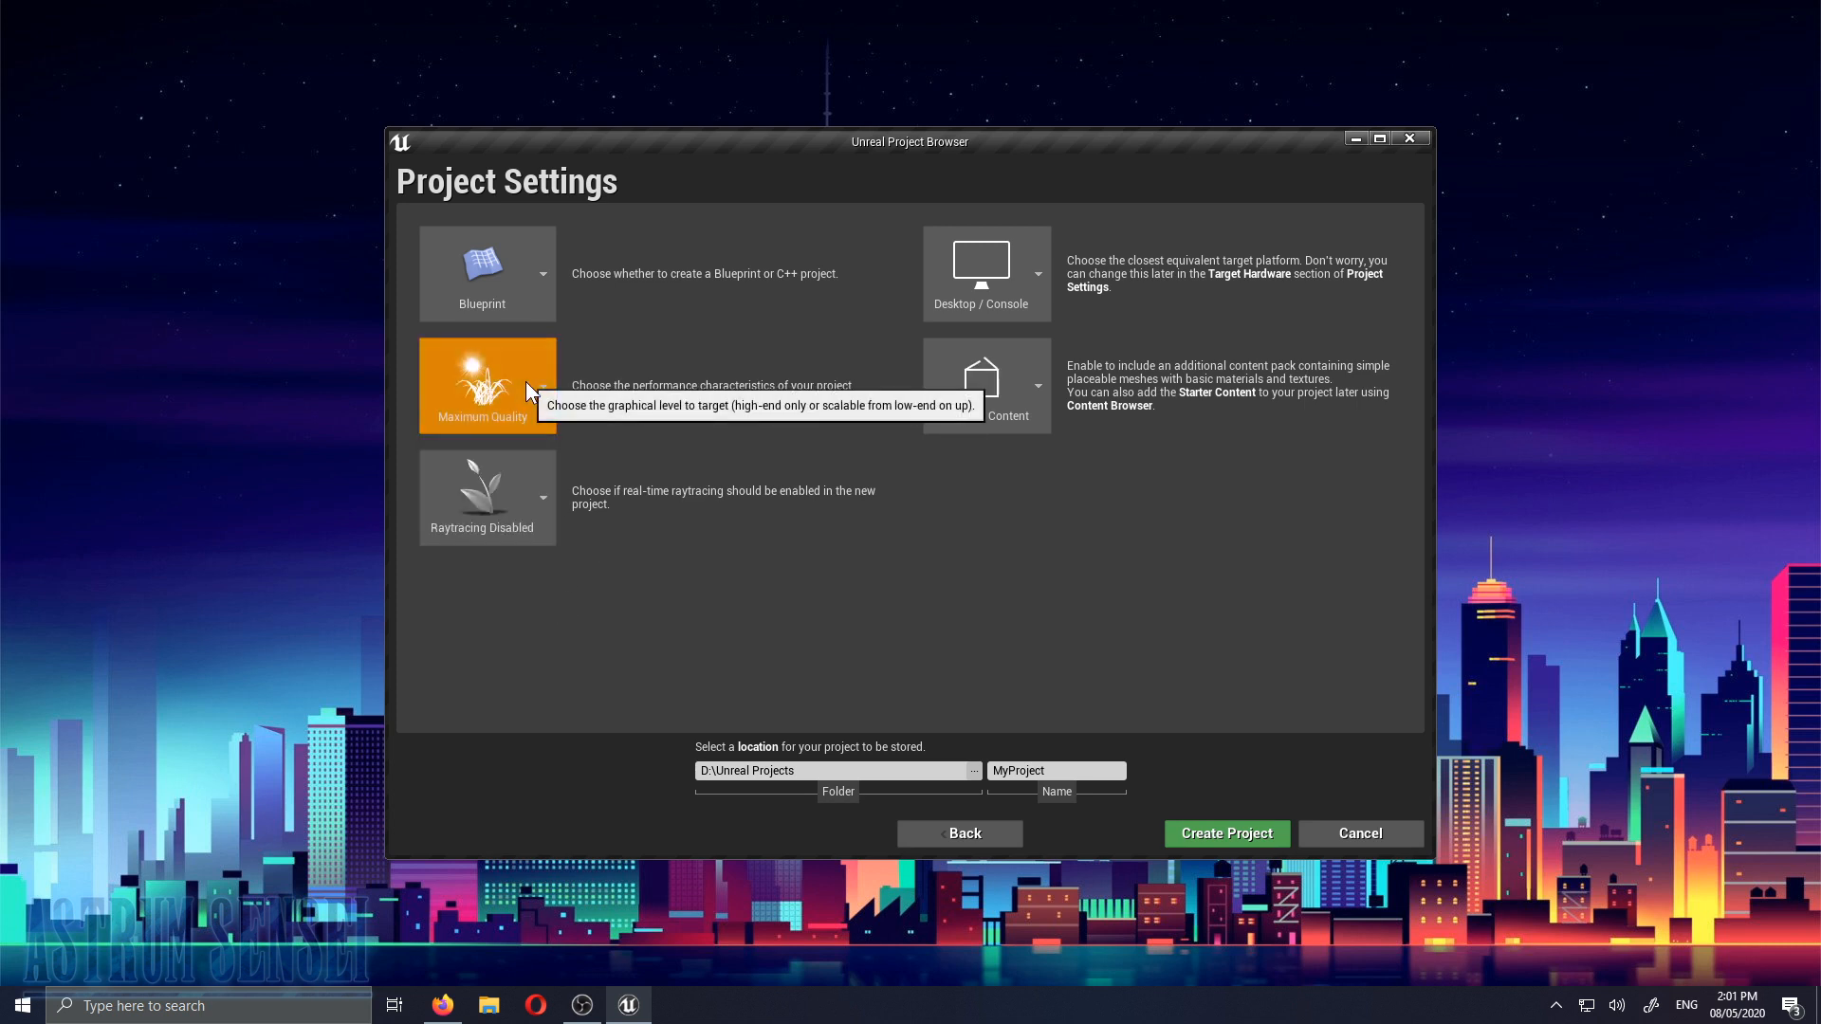
left_click(527, 486)
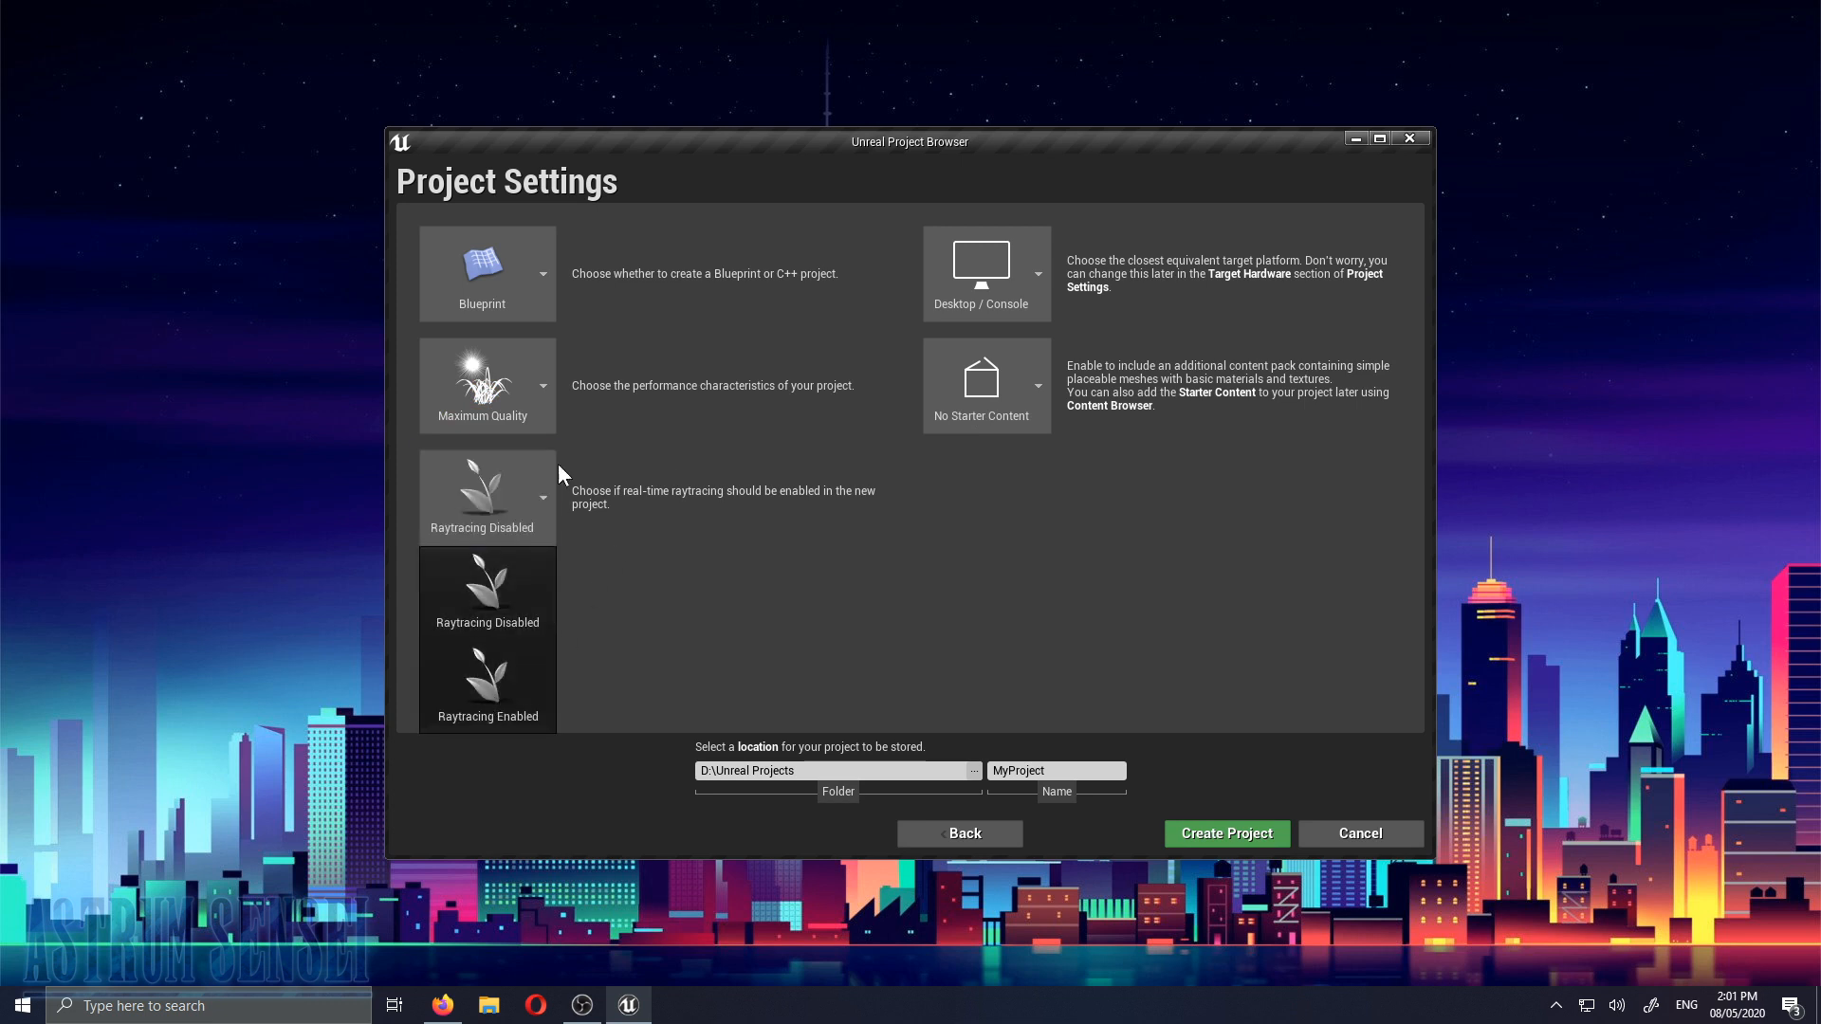
left_click(535, 476)
left_click(466, 506)
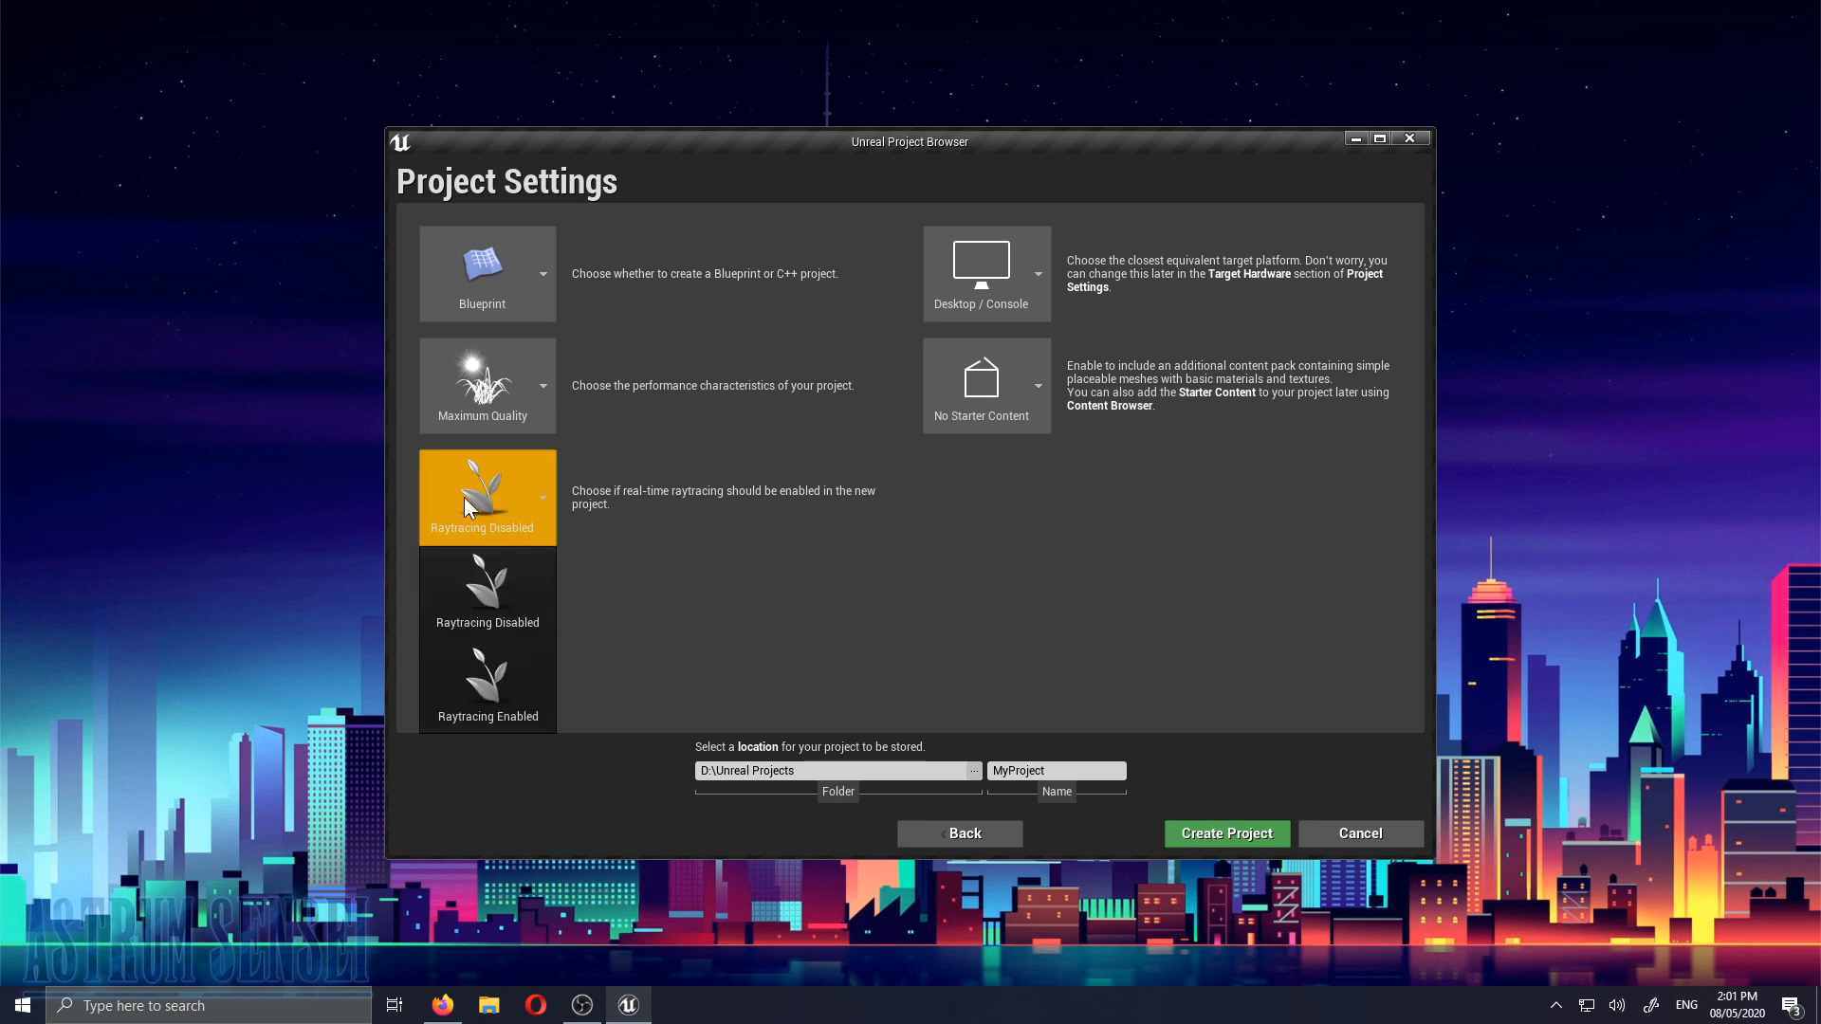
left_click(524, 491)
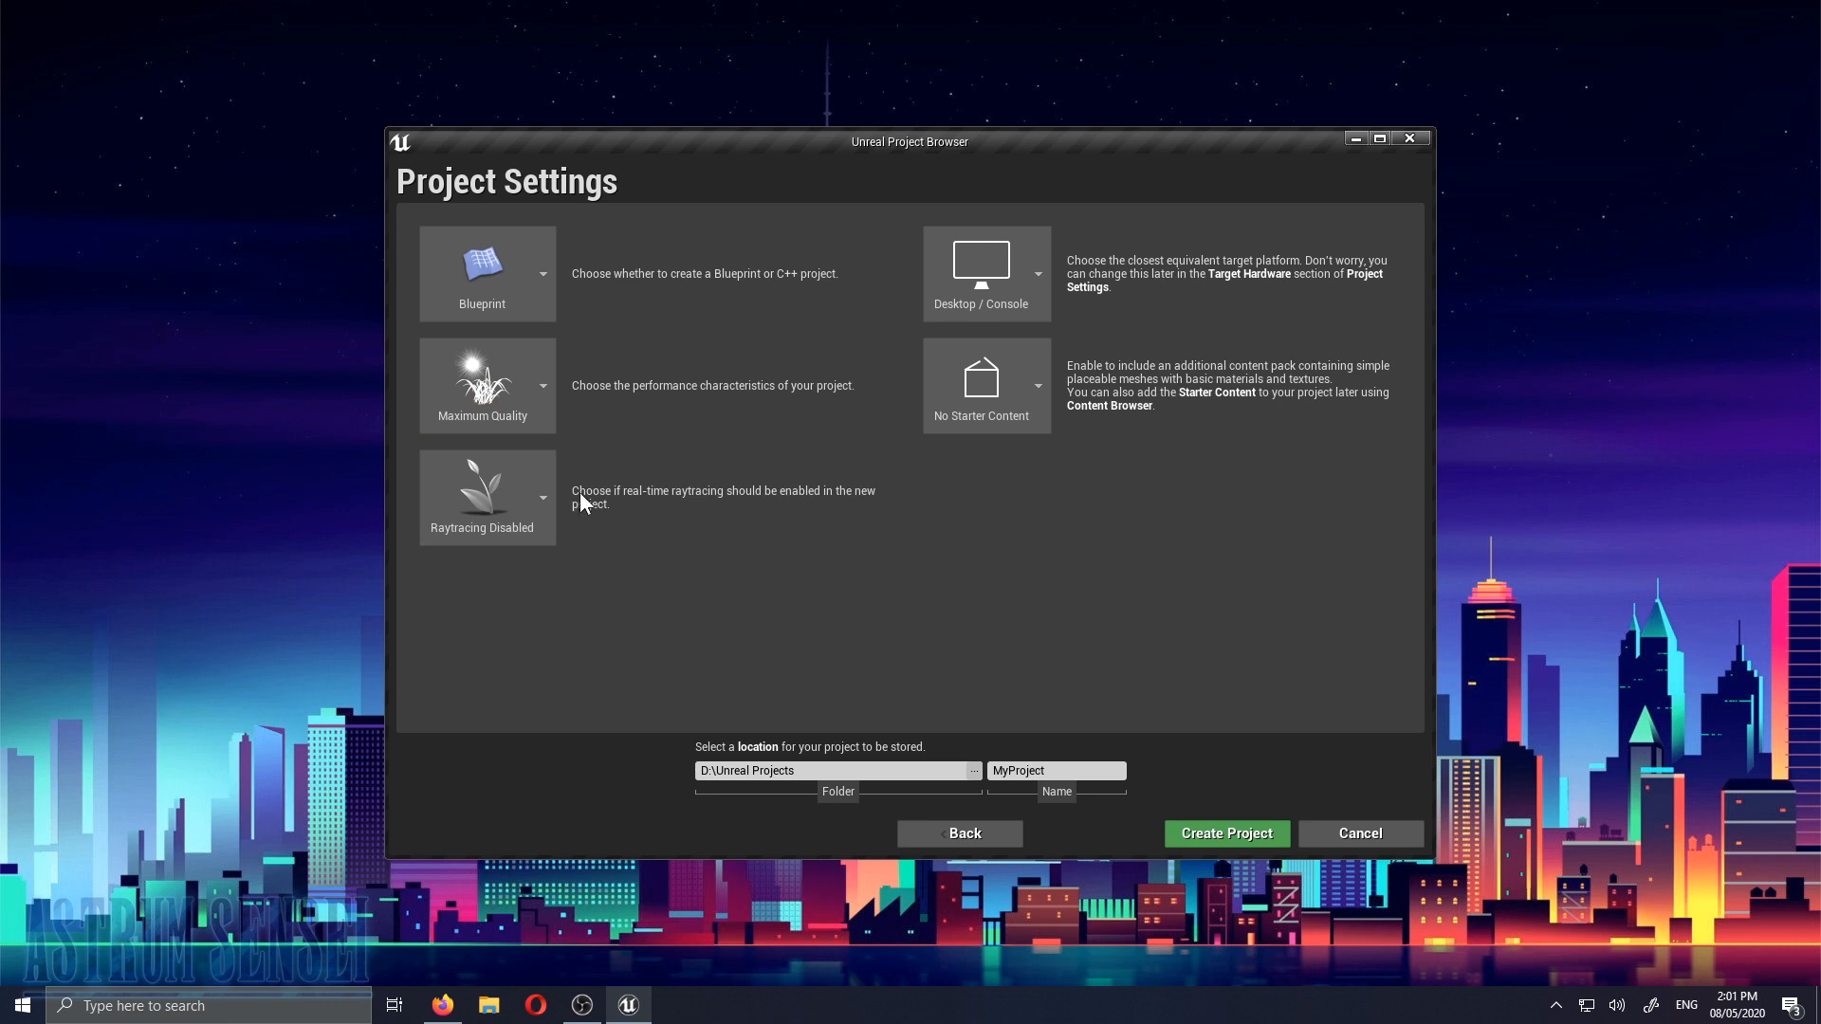
left_click(510, 481)
left_click(521, 492)
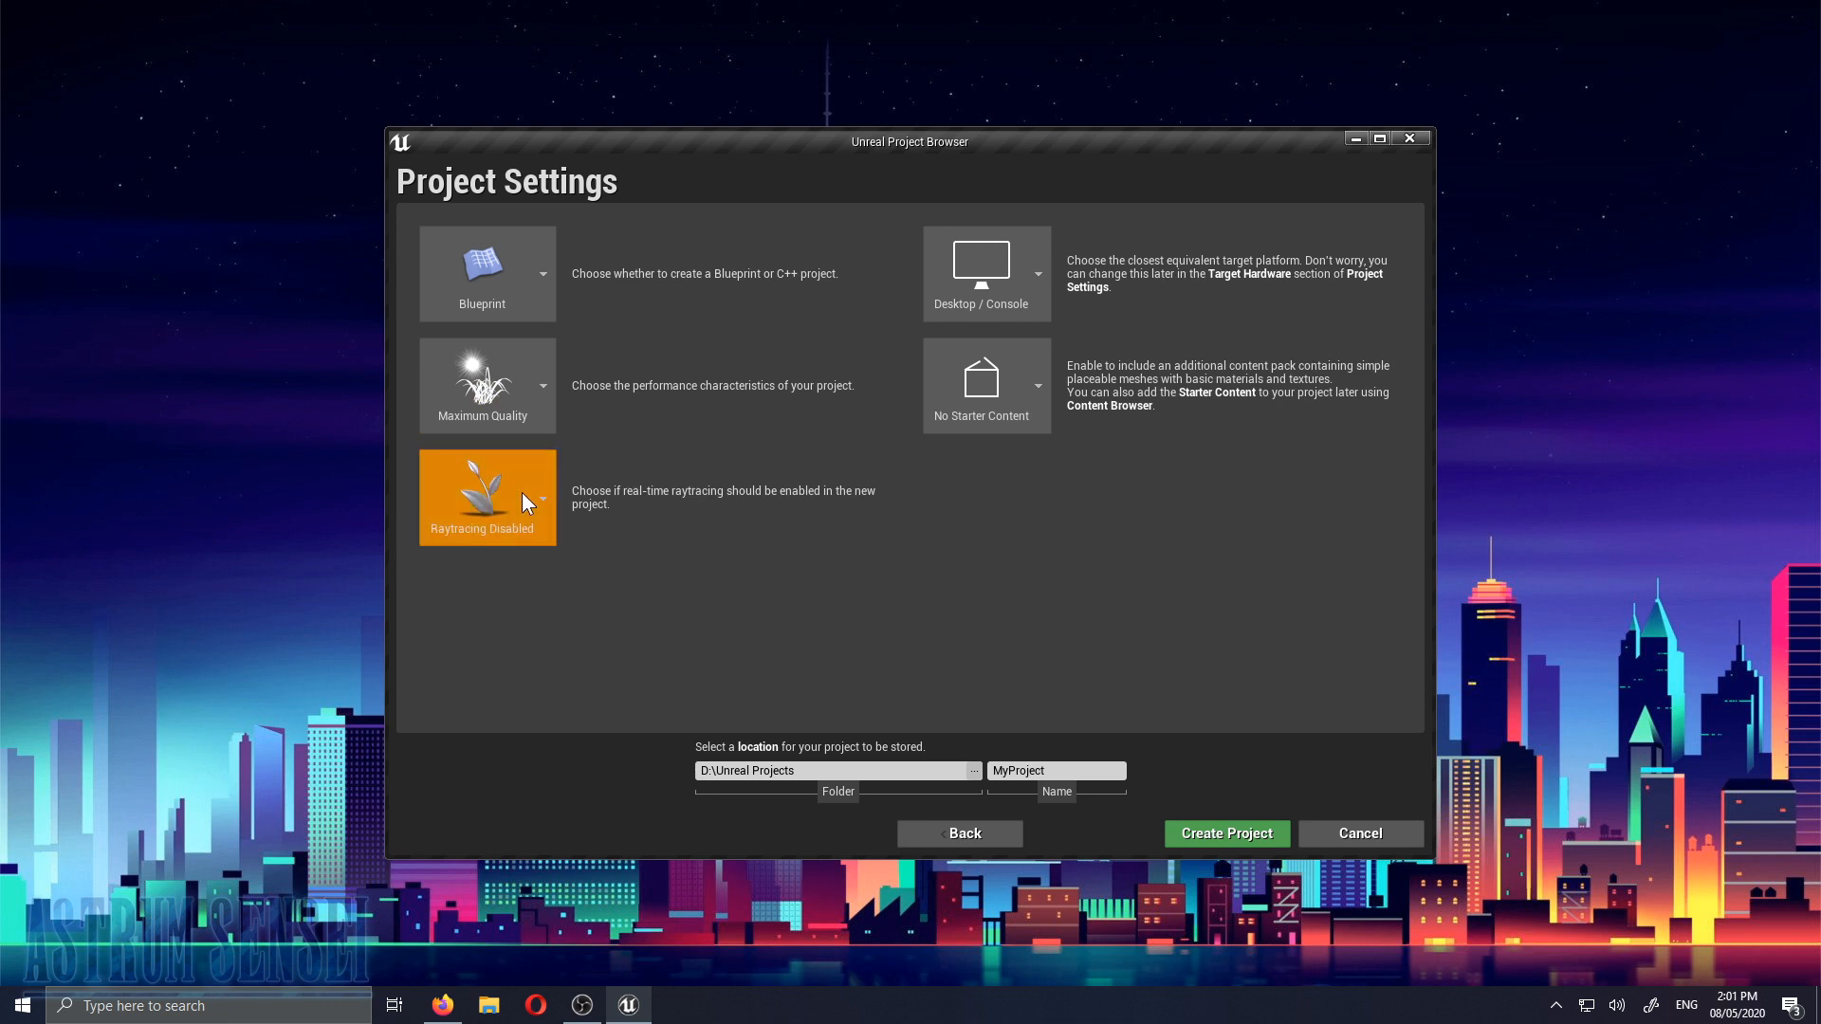
left_click(1030, 281)
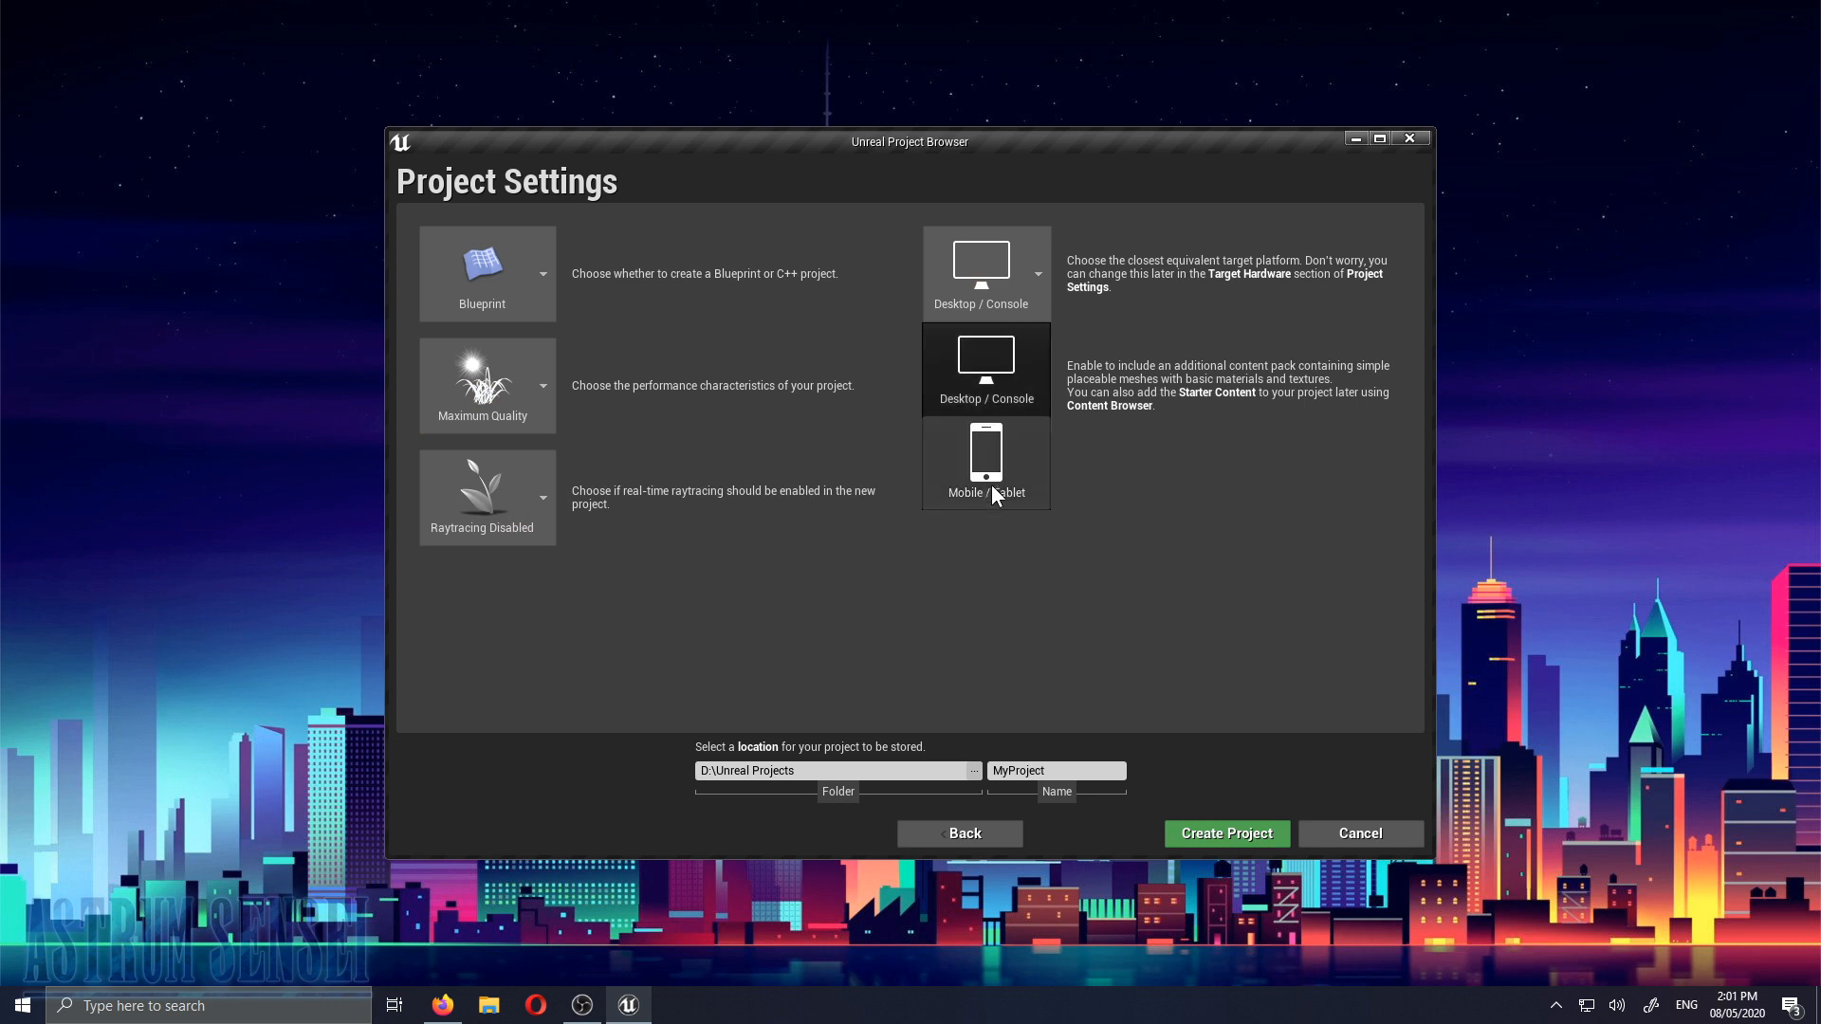
left_click(988, 276)
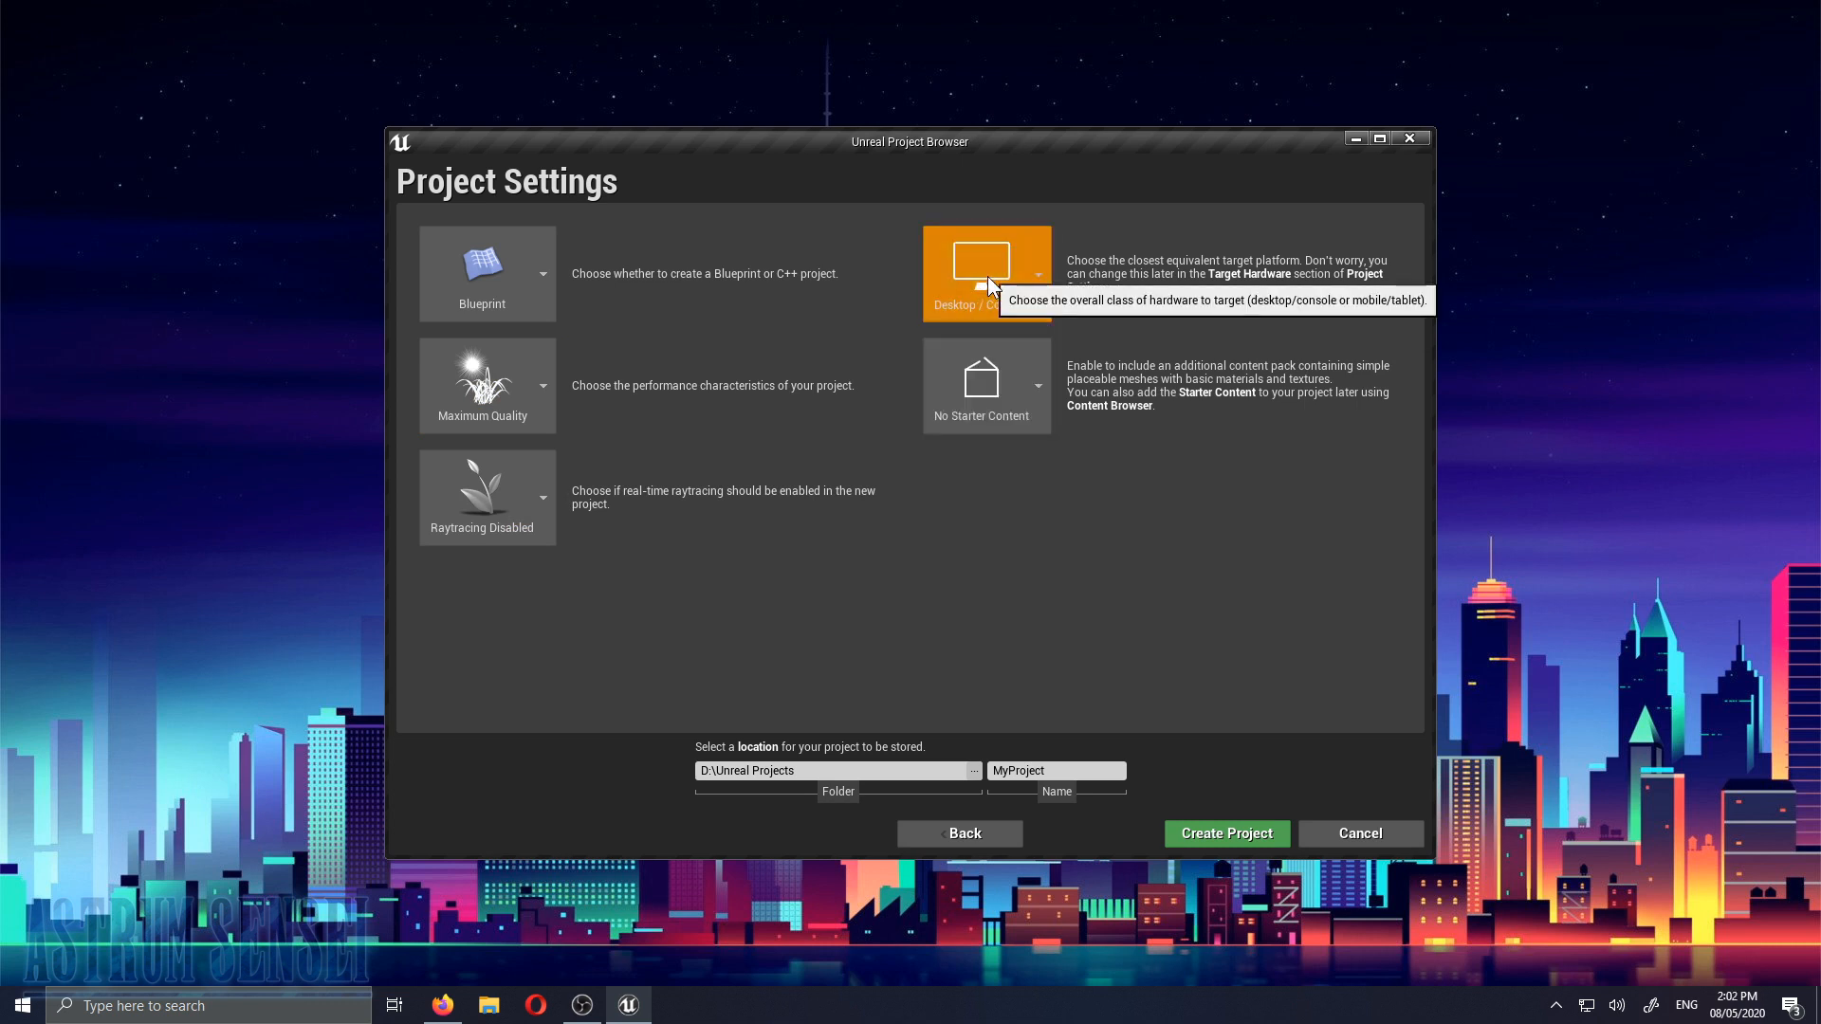
Include the starter content in the new project
left_click(1016, 385)
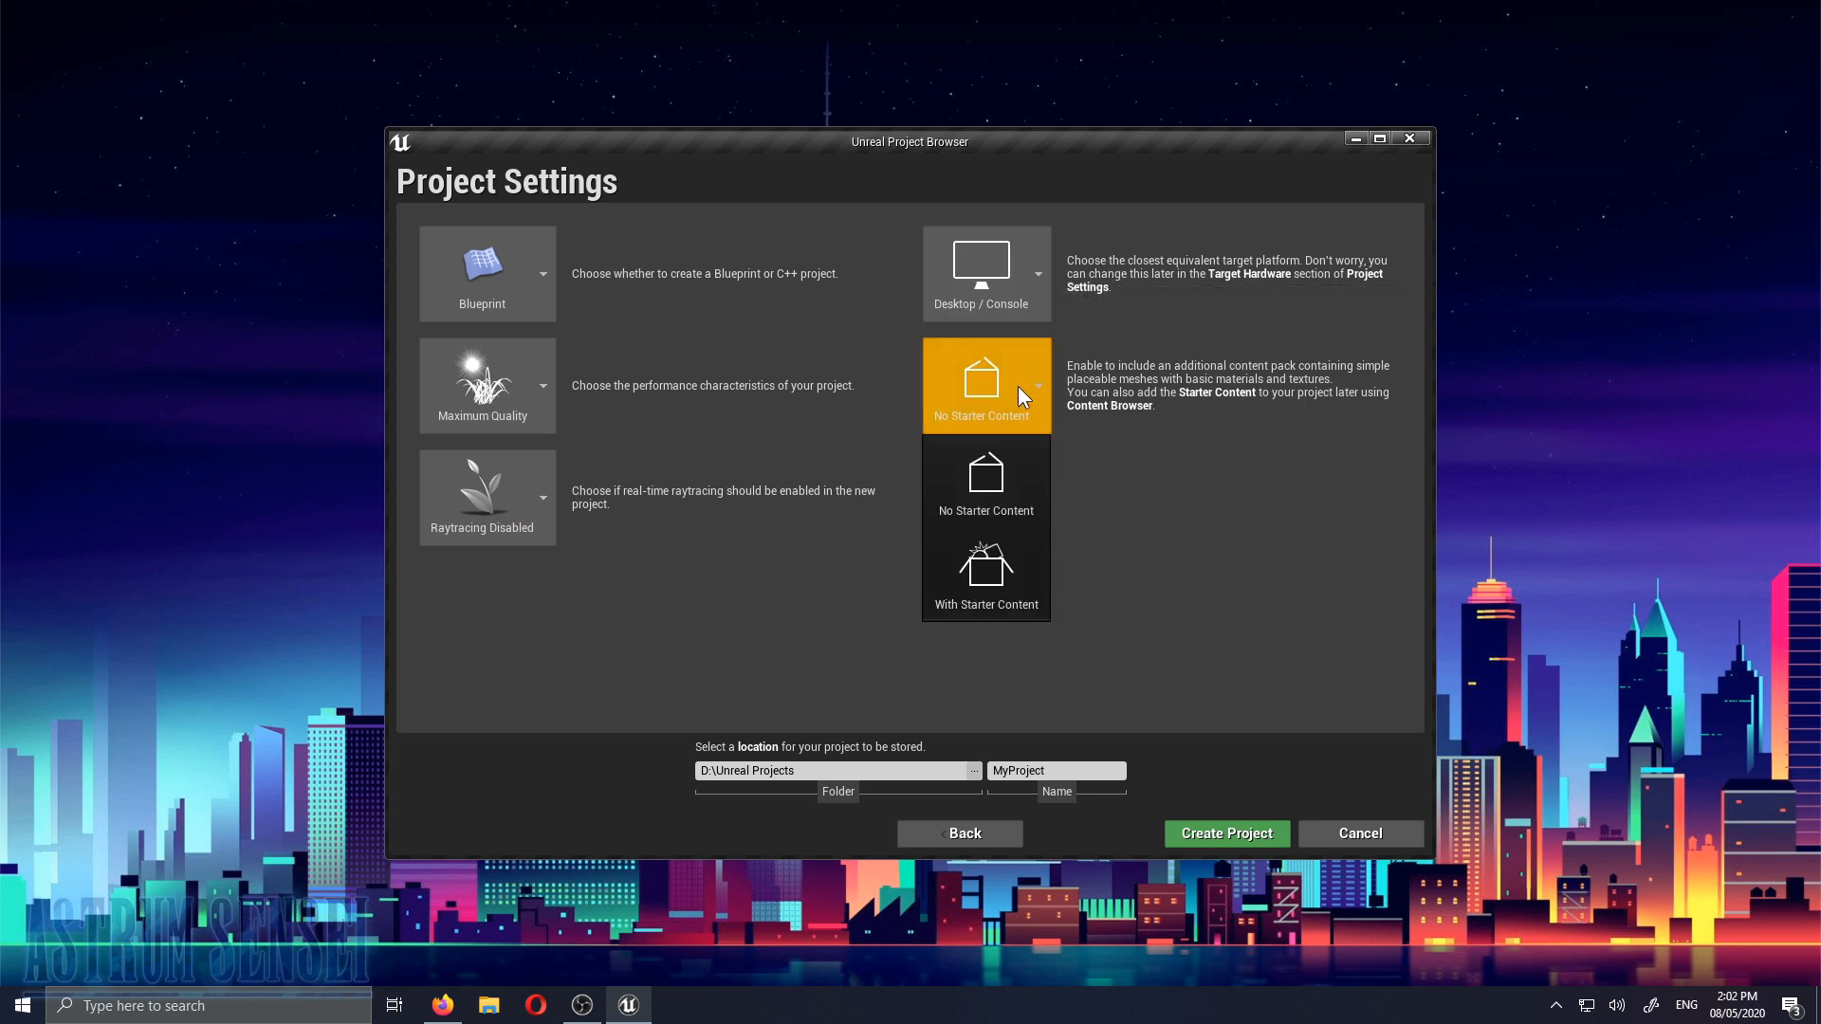
left_click(1007, 583)
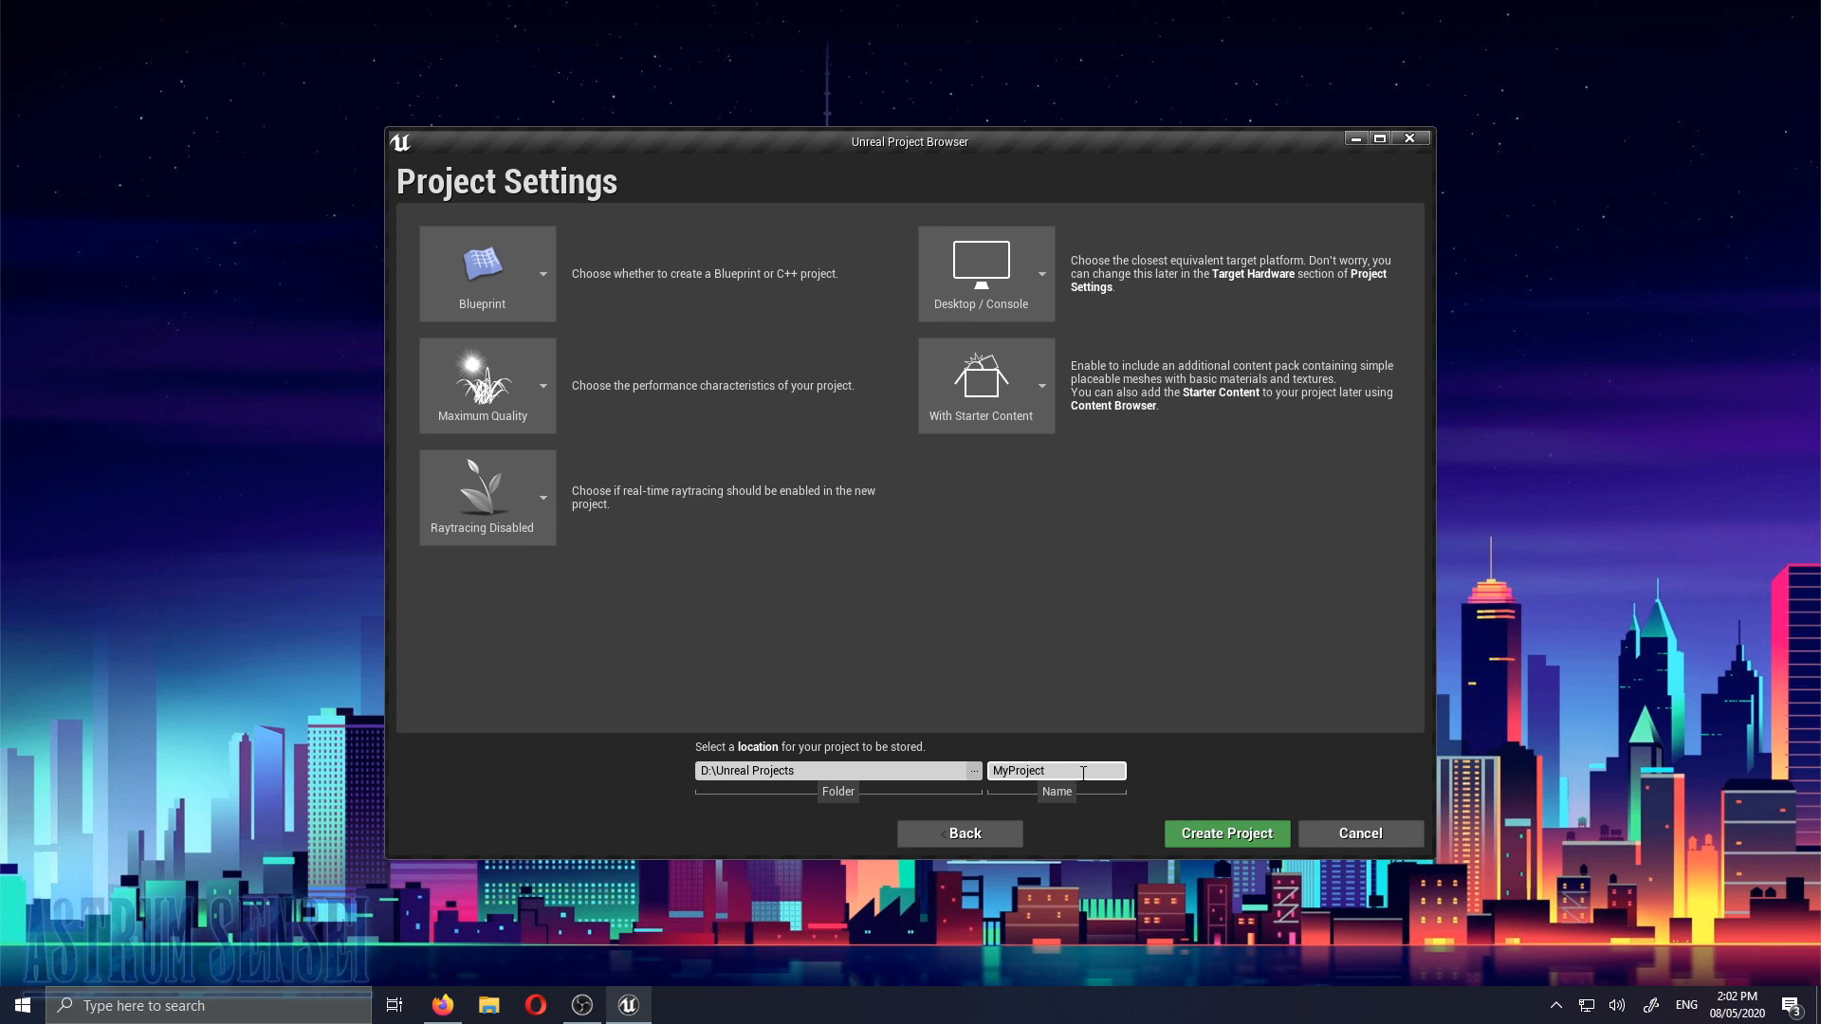
Name the project BeginnerTutorialGame and create it in the D:\Unreal Projects folder
left_click(1082, 773)
type("Beginner")
key("BackSpace")
type("Tutorial")
key("BackSpace")
type("Game")
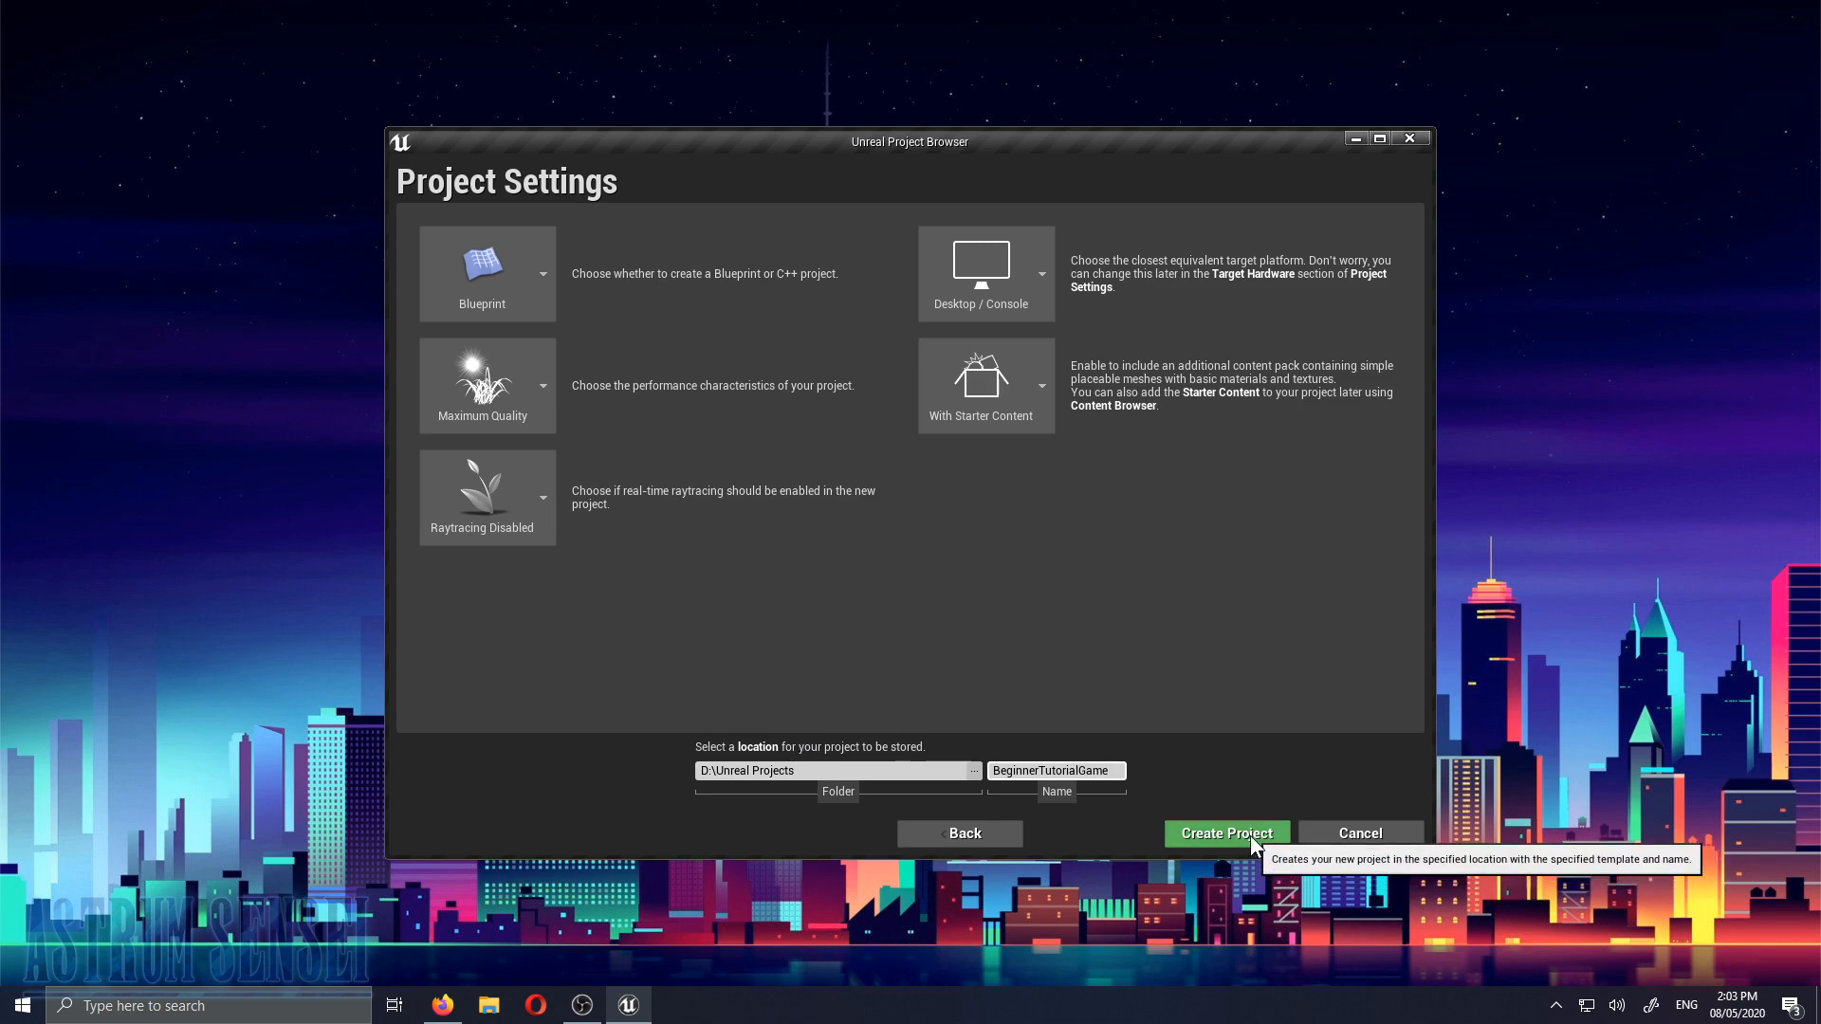
left_click(1250, 835)
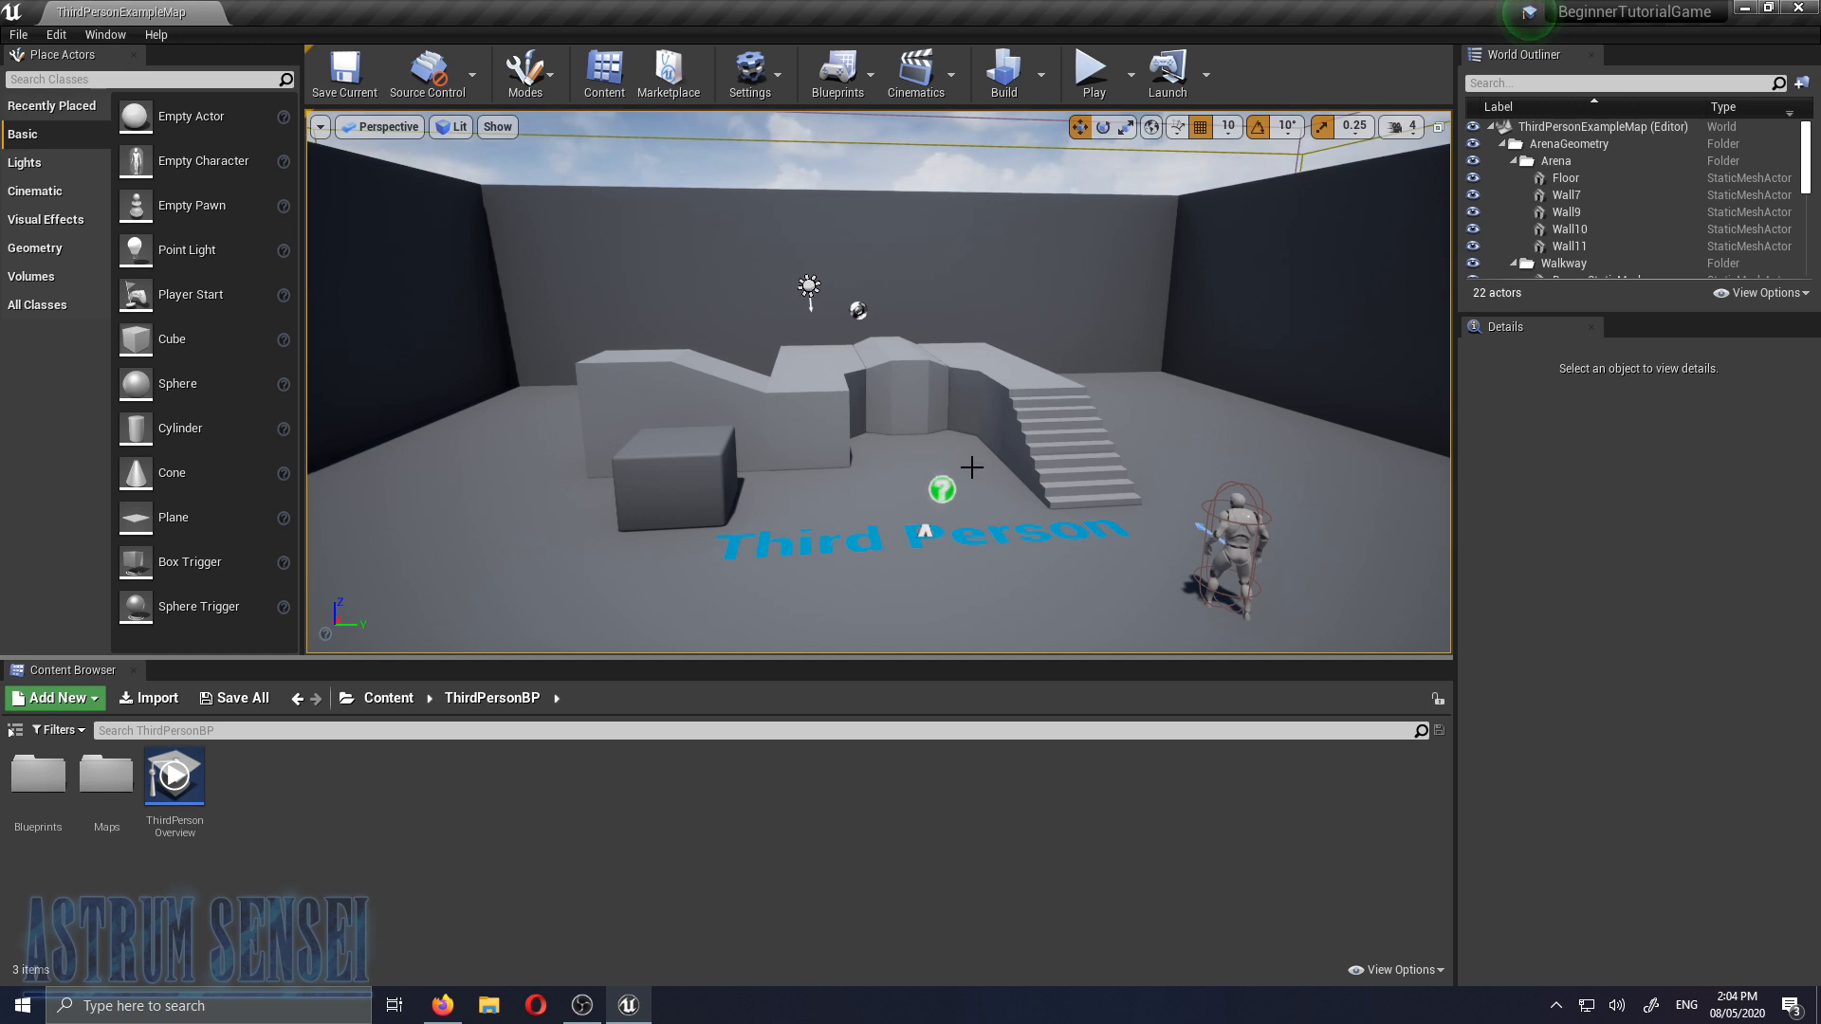
Look around the Third Person example level from several camera positions in the perspective viewport
right_click_drag(968, 480, 1404, 460)
key("w")
right_click_drag(879, 381, 875, 524)
key("s")
key("w")
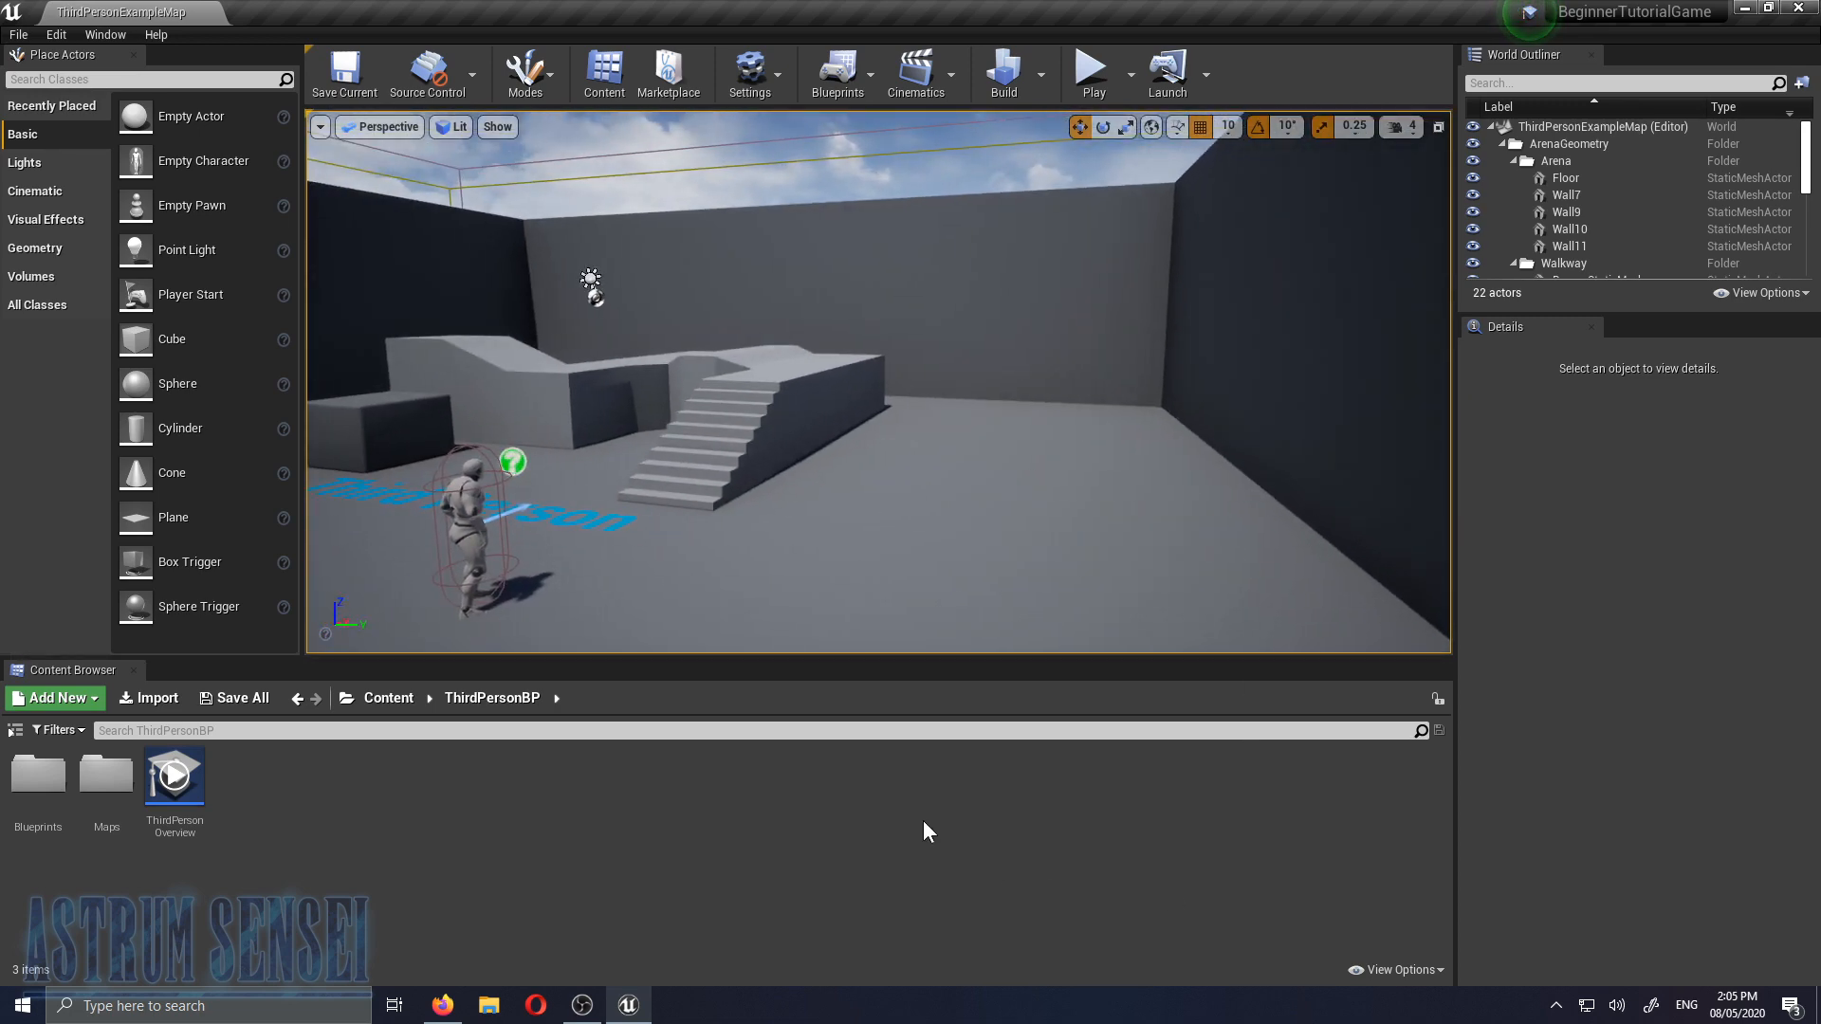
right_click_drag(919, 430, 1063, 413)
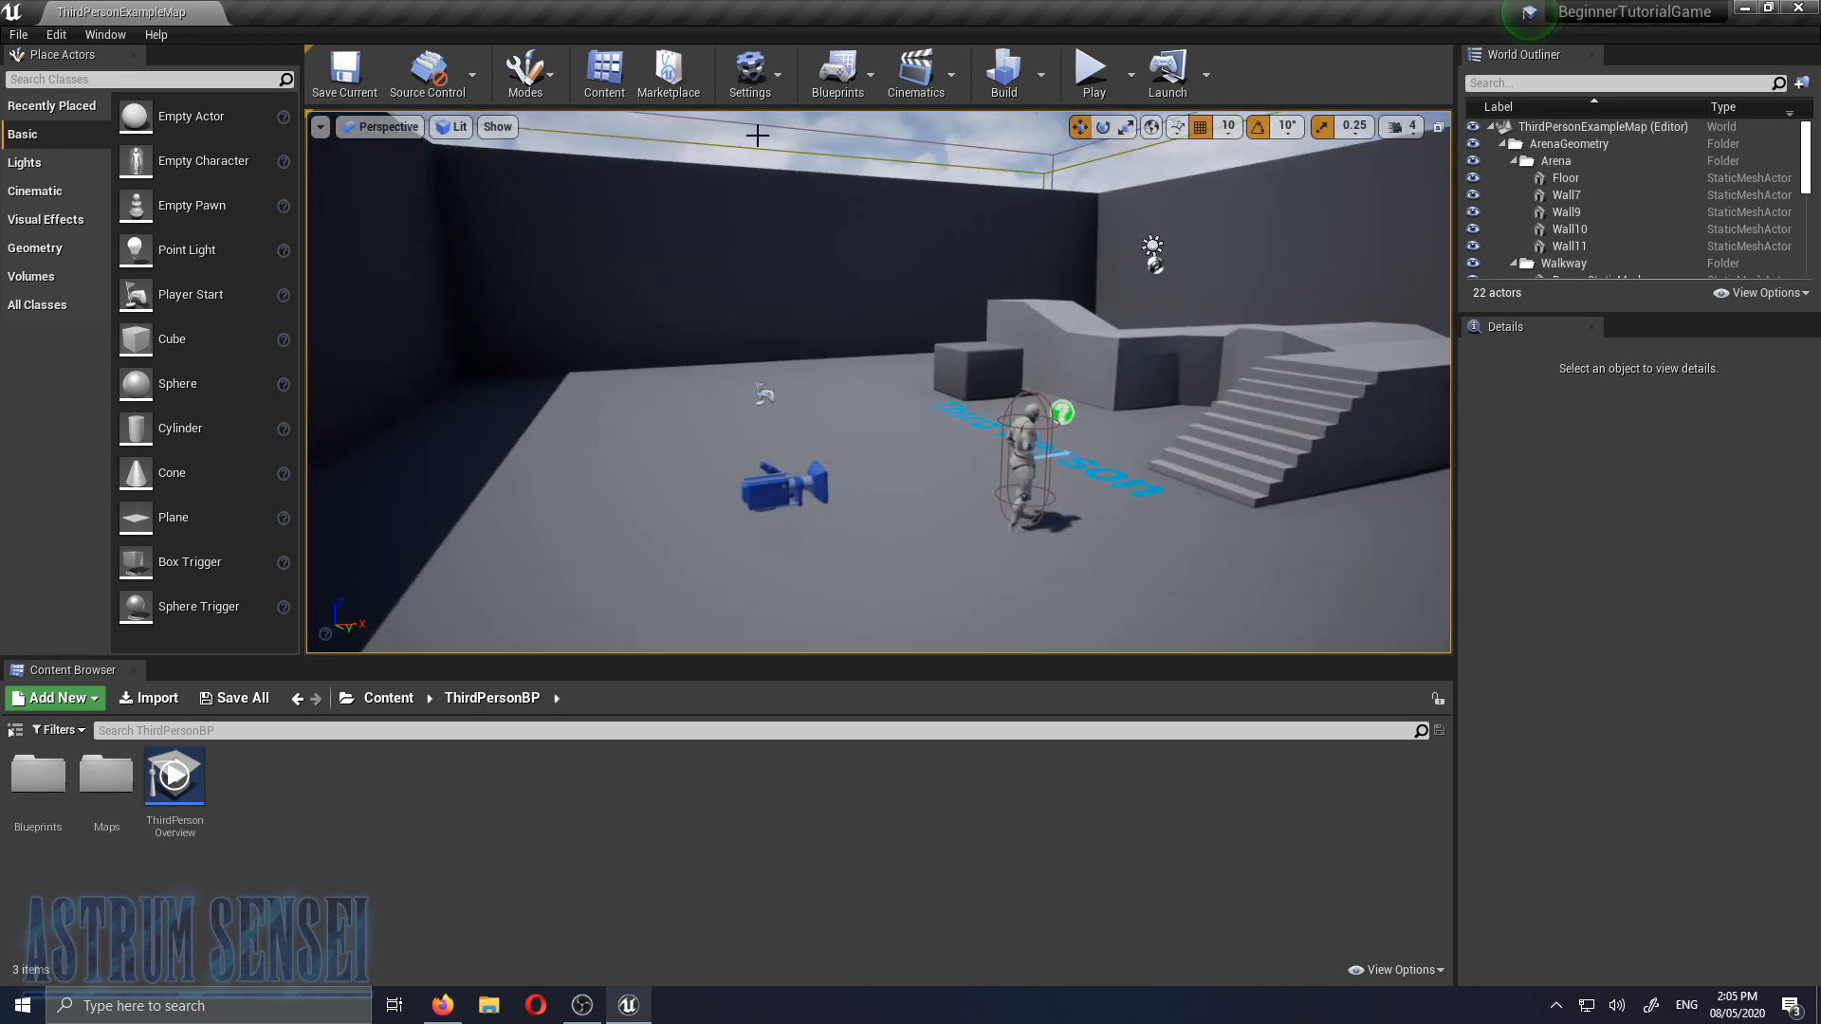
View the level from the Top orthographic view in Lit mode and look closer at the layout
left_click(372, 128)
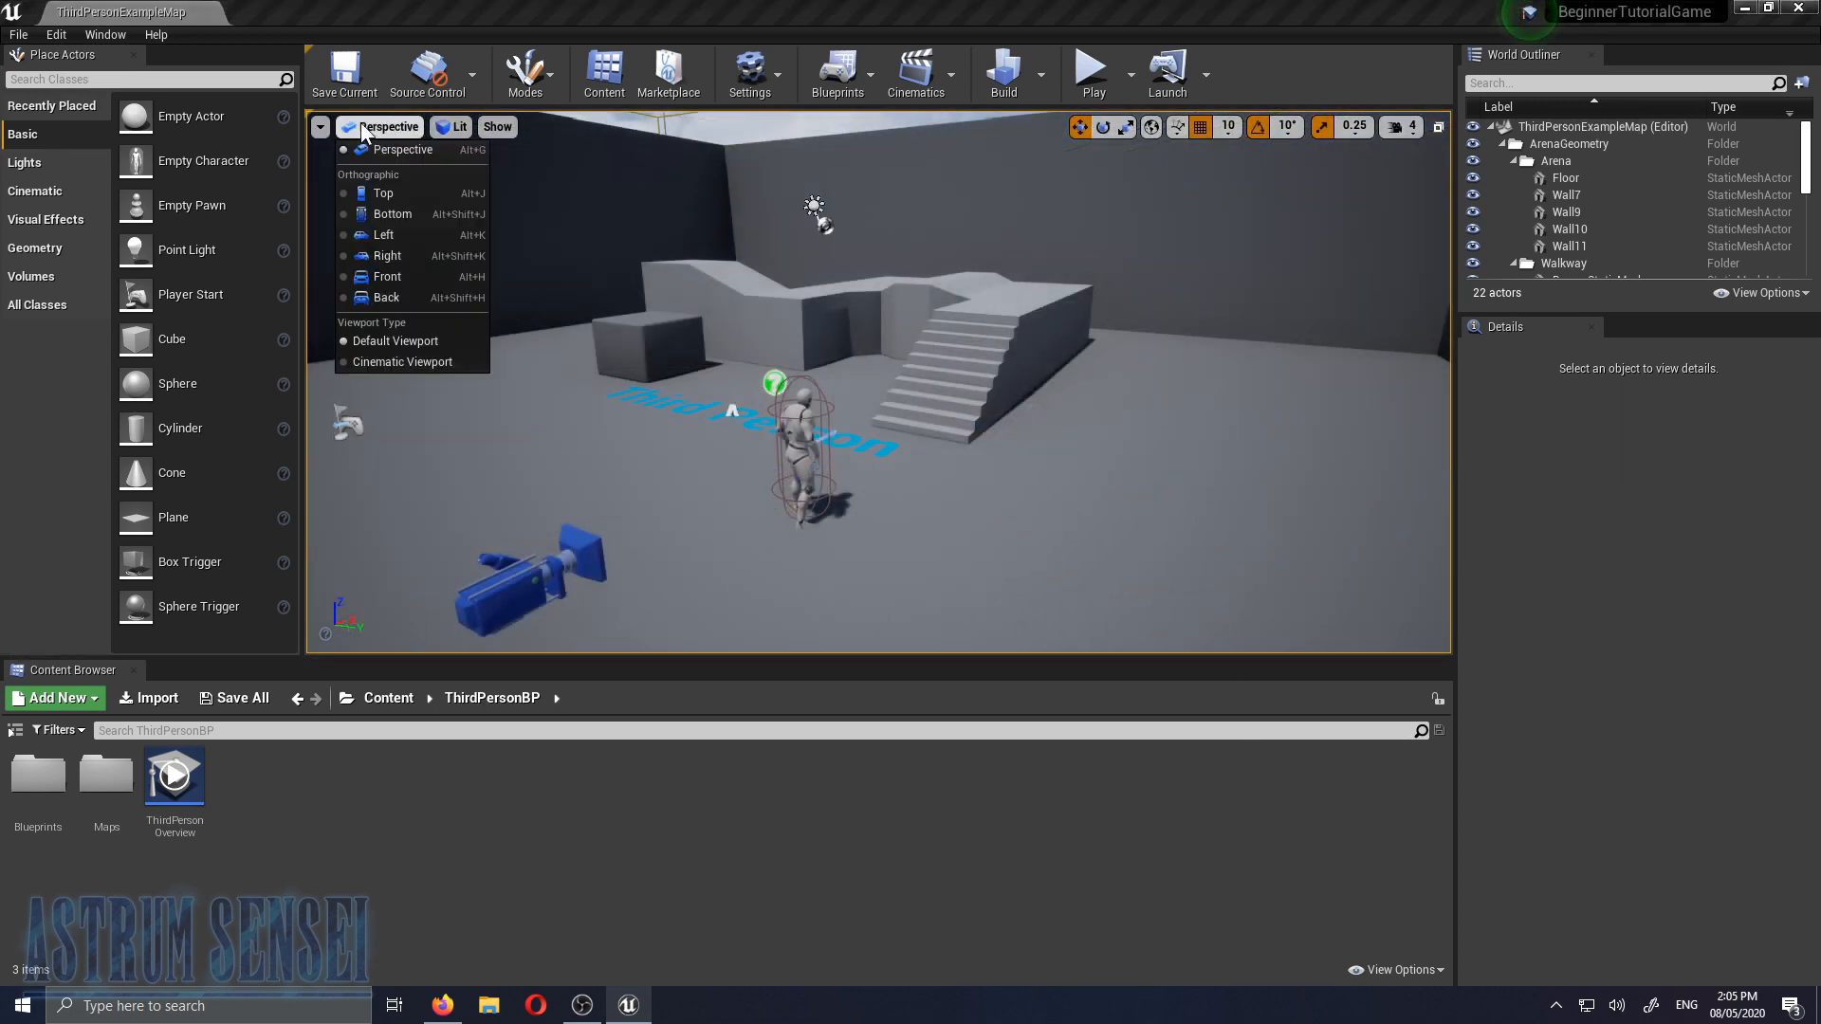
left_click(393, 197)
left_click(446, 126)
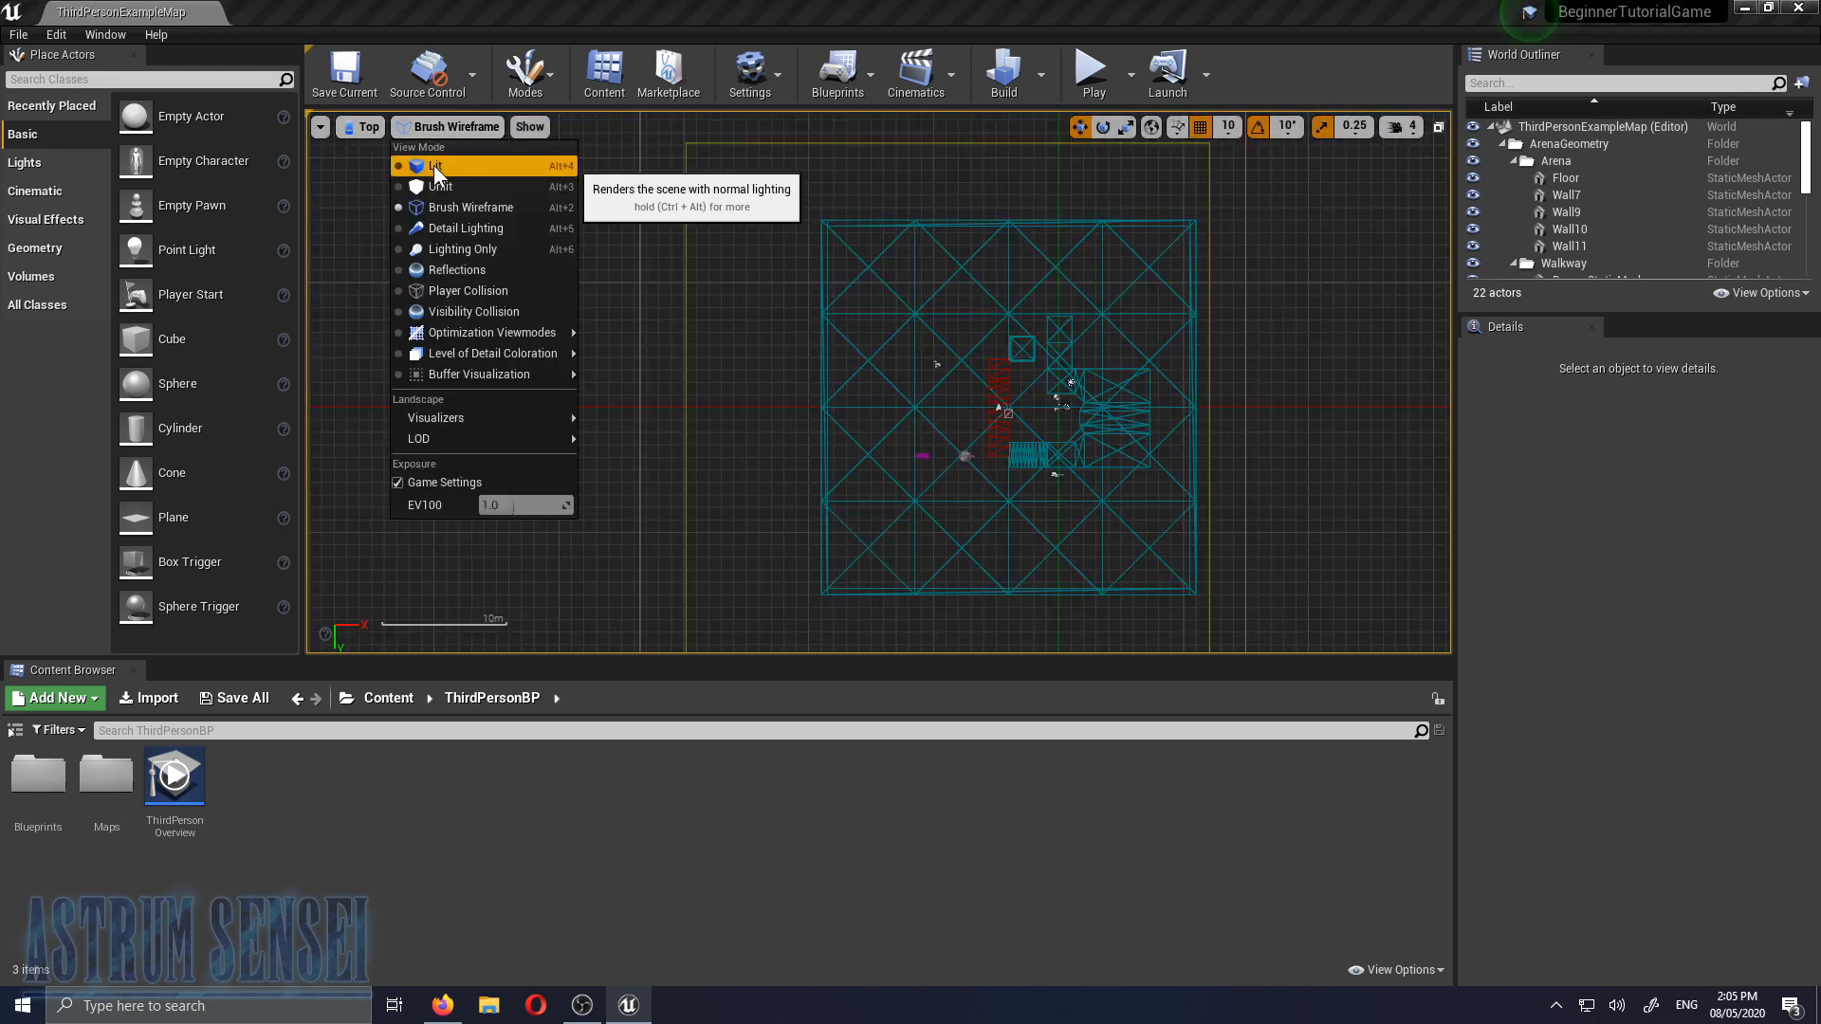
left_click(435, 165)
scroll(1008, 521, "up", 3)
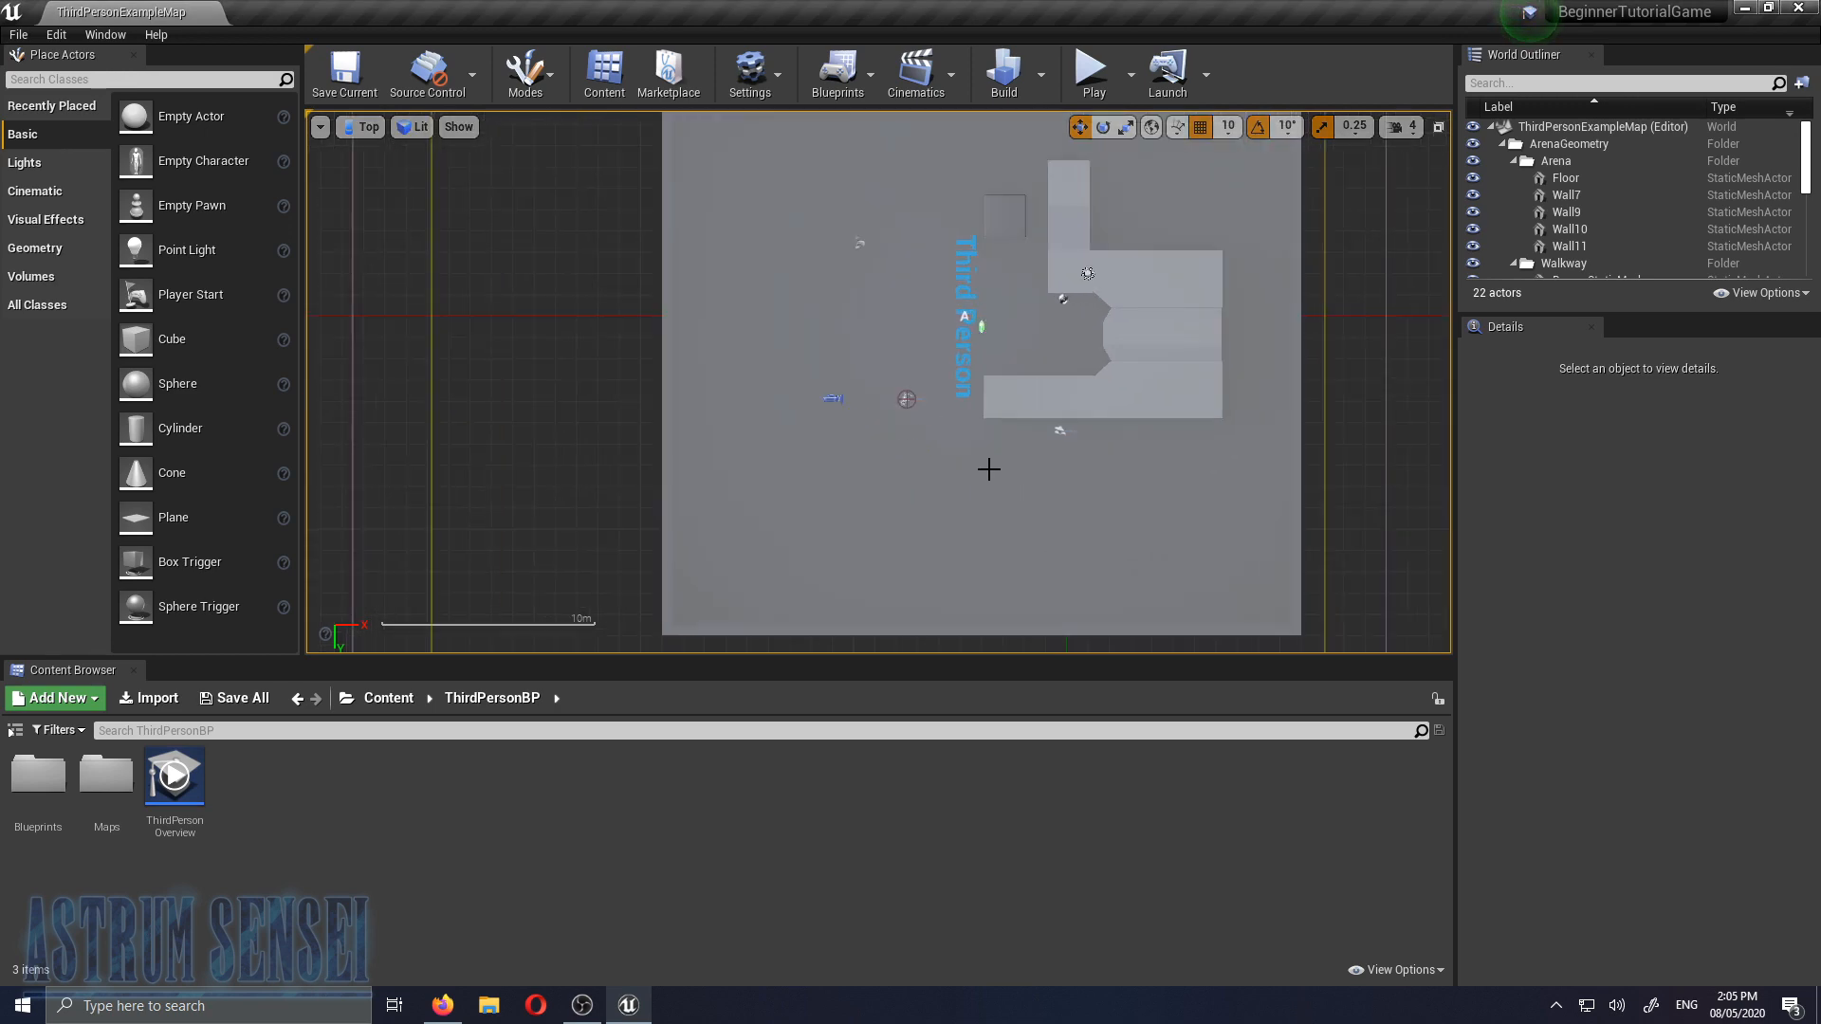
View the level from the Bottom orthographic view and check the available view modes
left_click(369, 127)
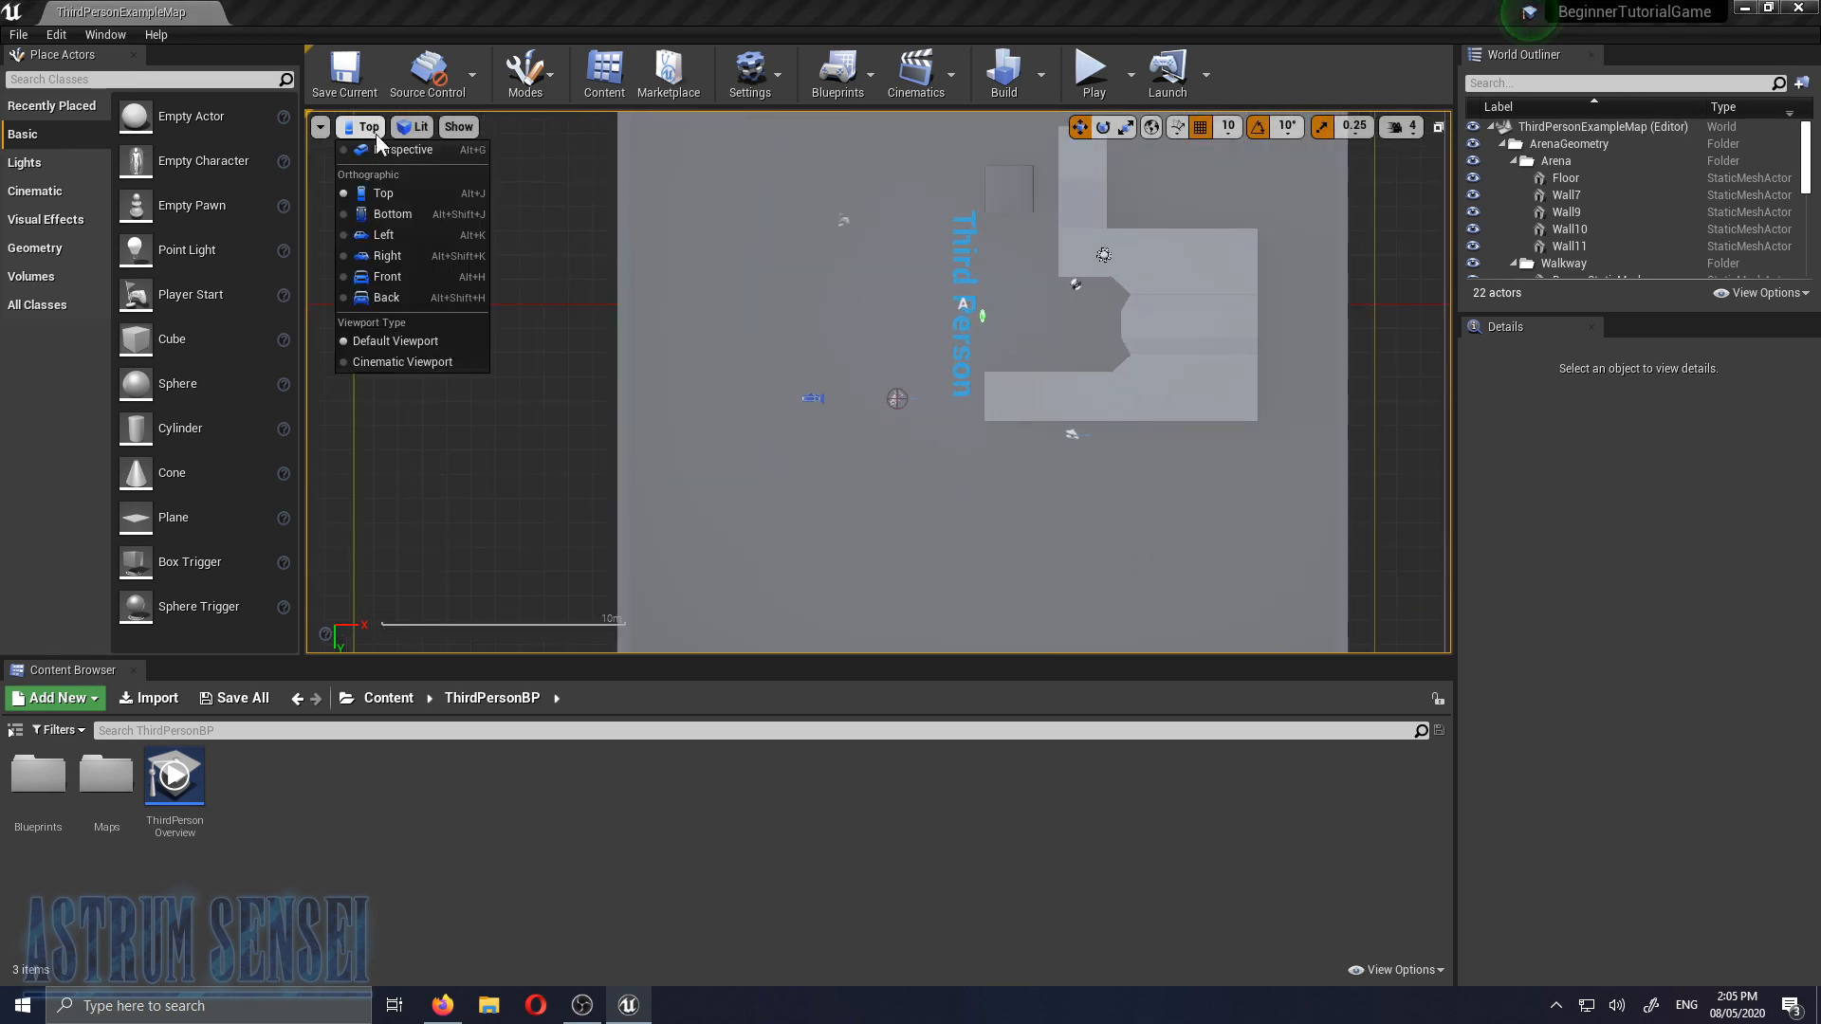
left_click(394, 211)
left_click(431, 126)
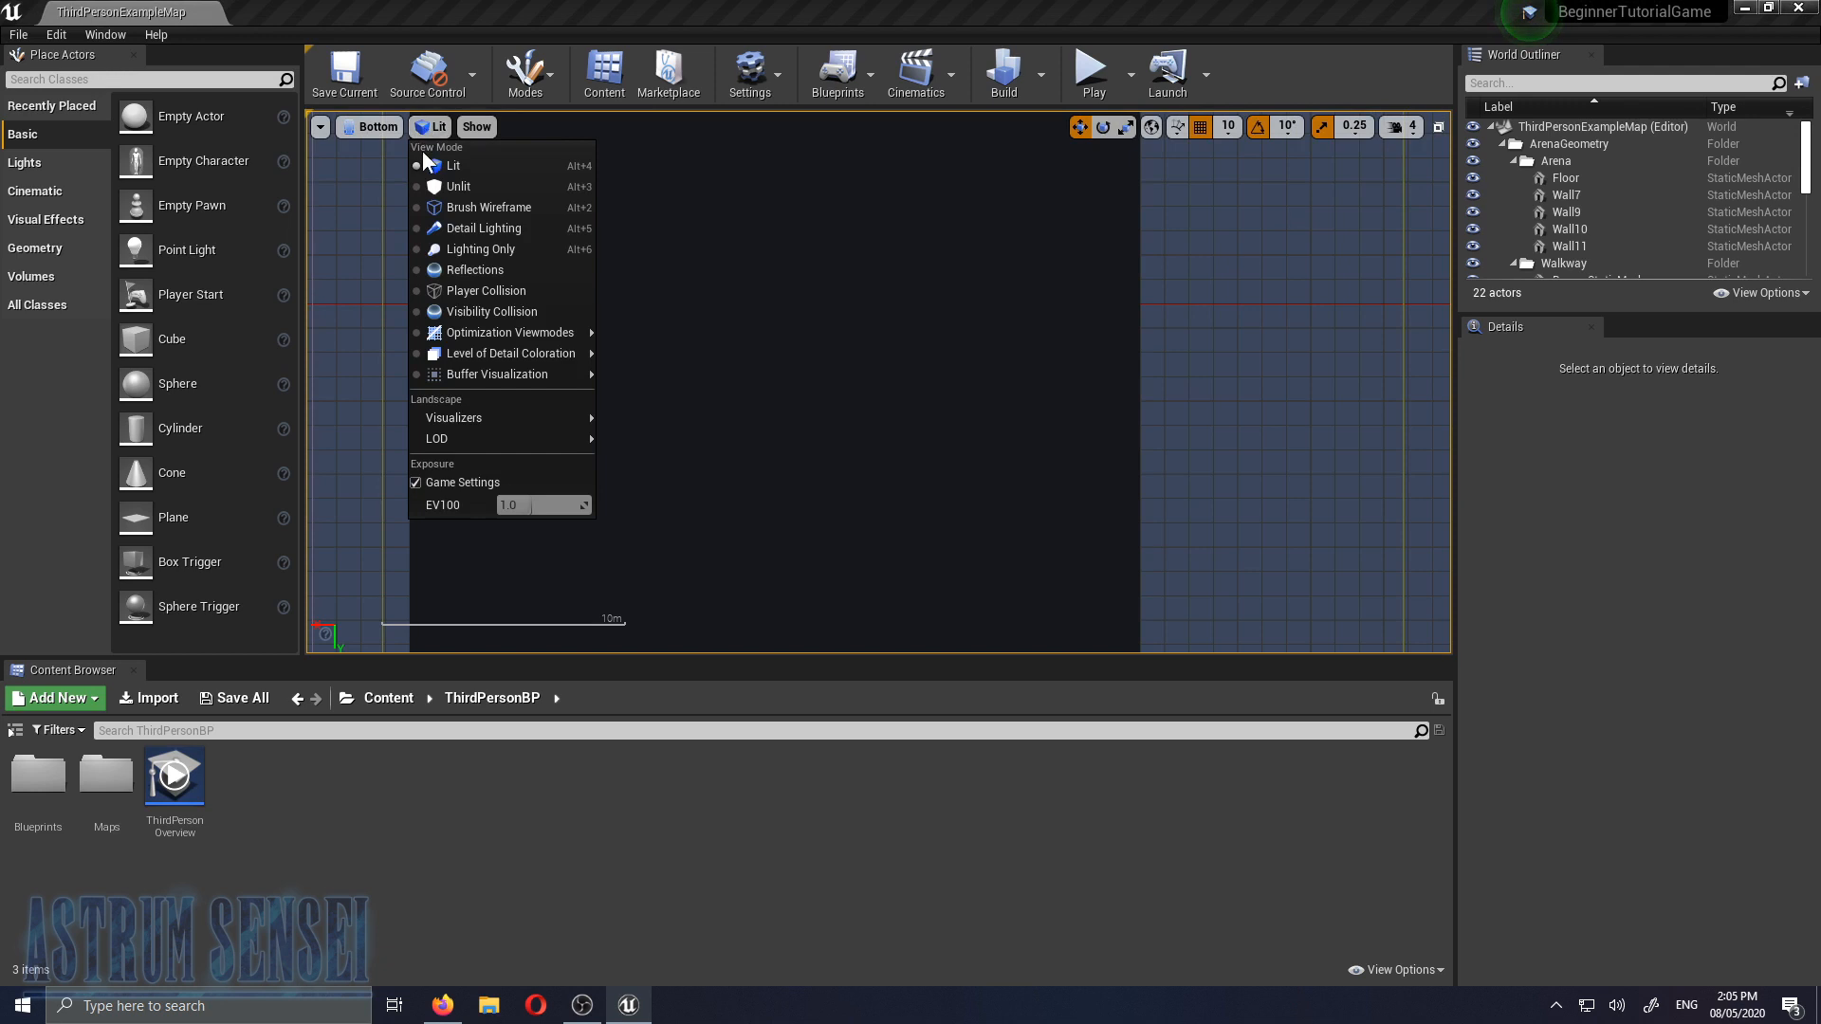
left_click(380, 136)
View the level from the Left, Right, Front and Back orthographic views, and return to Perspective
left_click(378, 133)
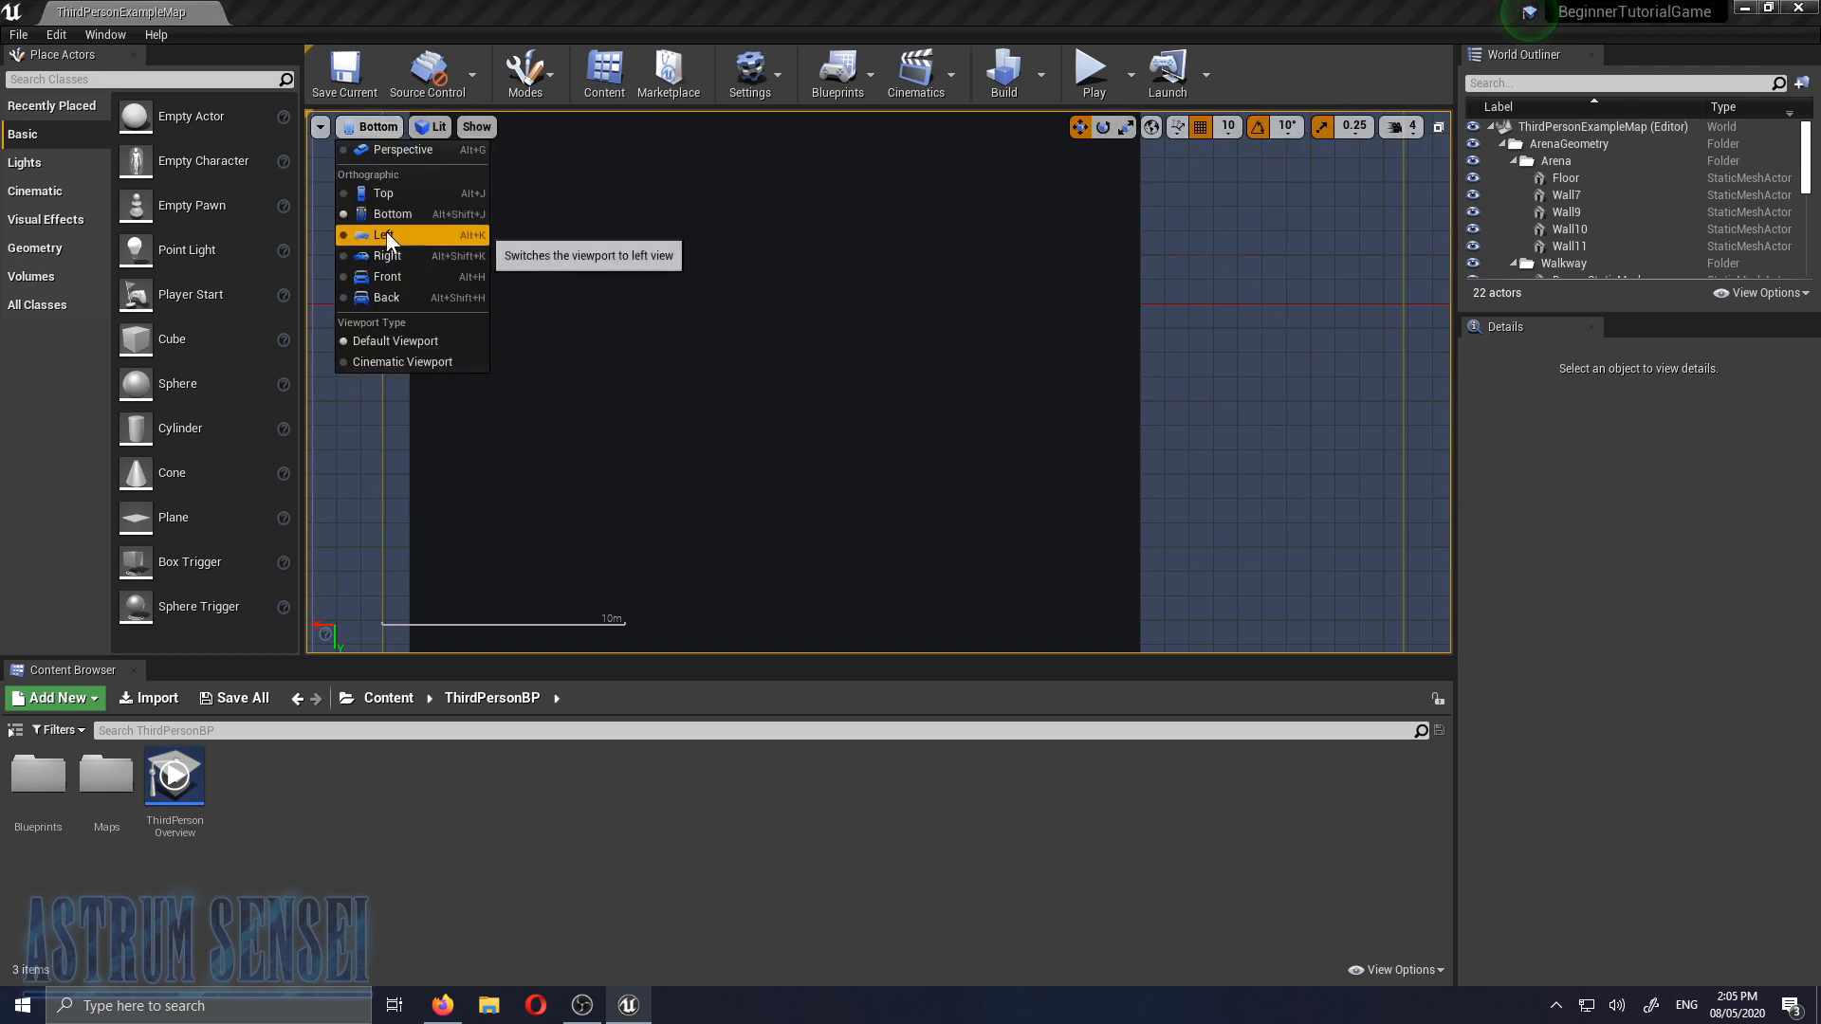
left_click(385, 231)
left_click(378, 127)
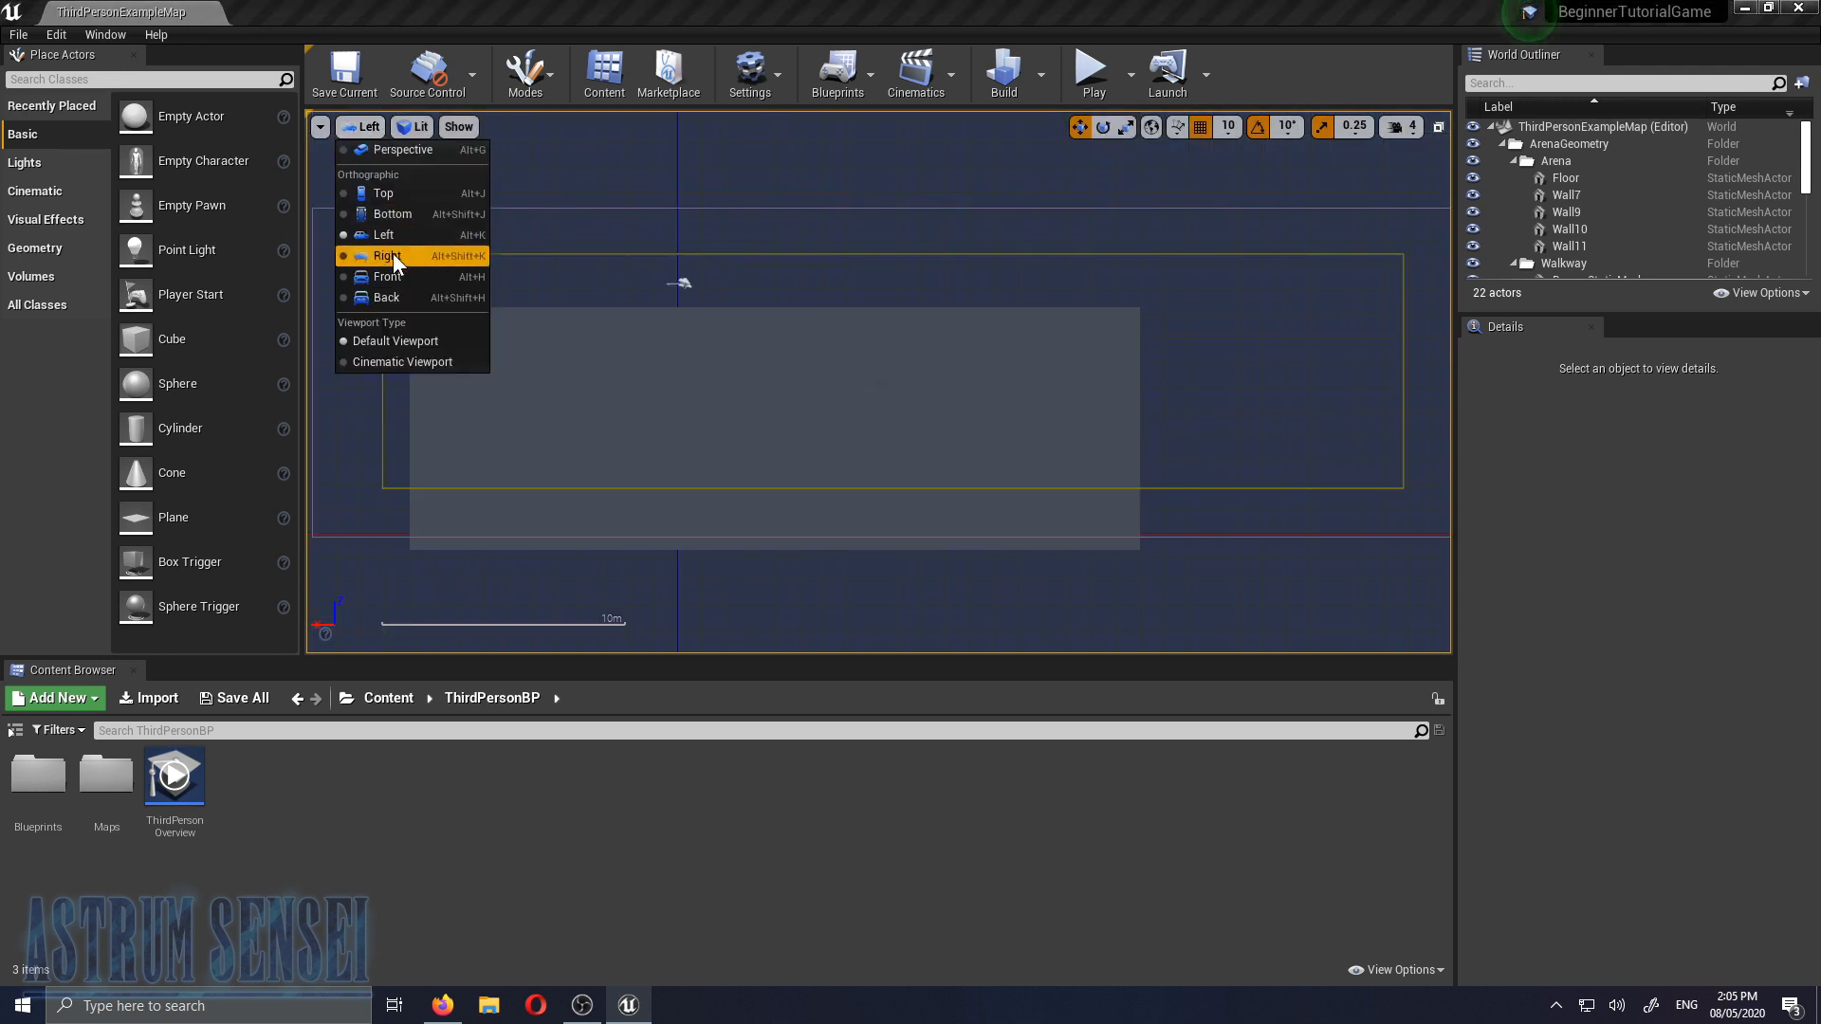
left_click(393, 254)
left_click(367, 127)
left_click(391, 277)
left_click(357, 133)
left_click(372, 297)
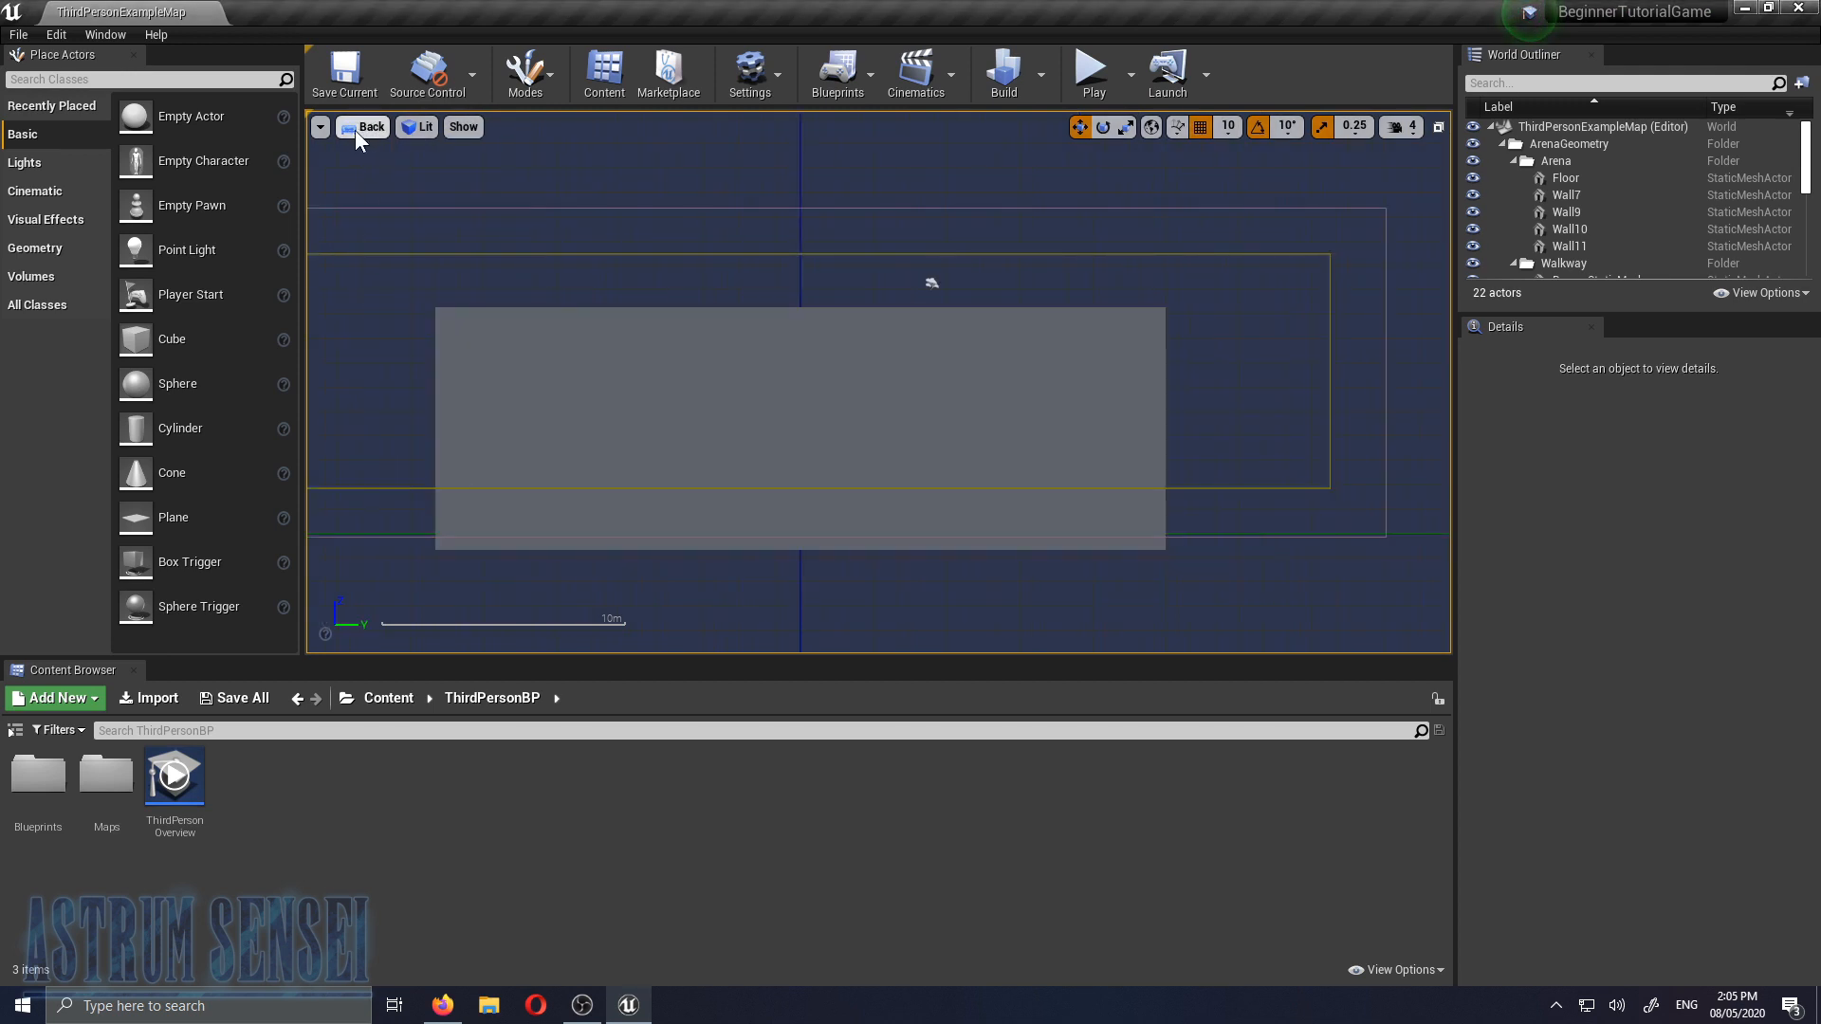
left_click(355, 129)
left_click(383, 161)
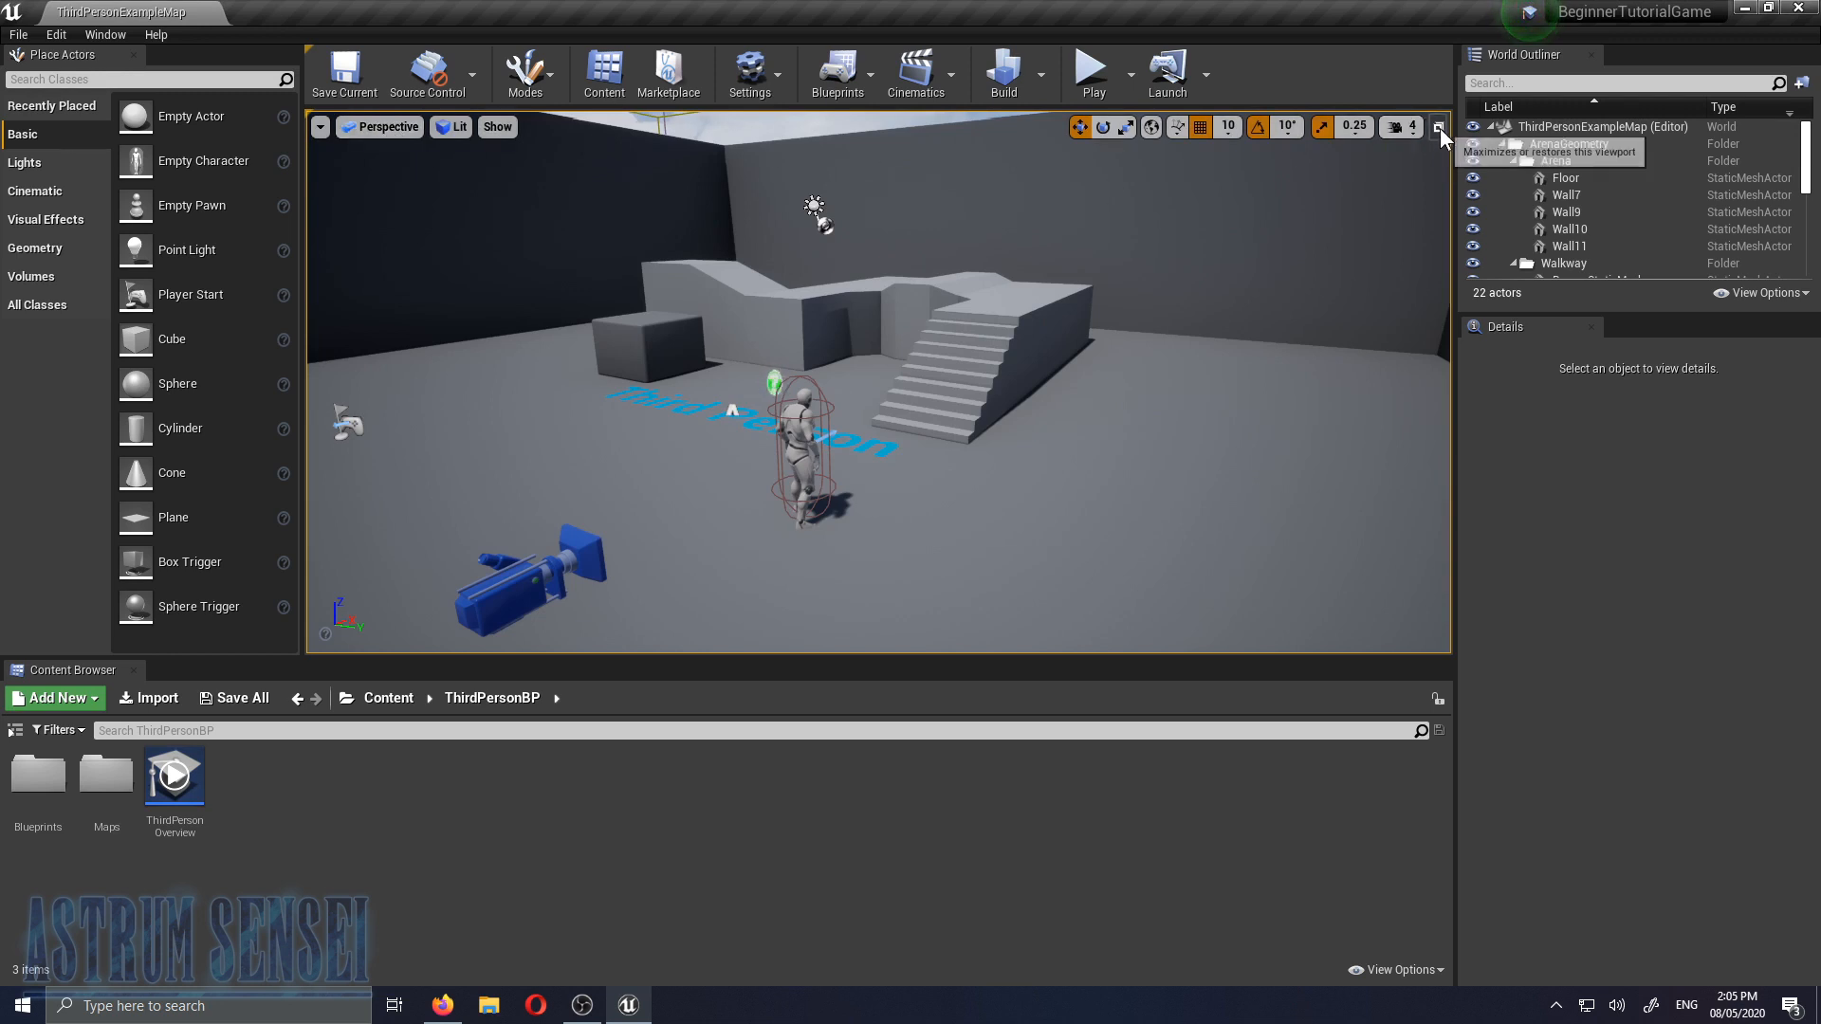
left_click(383, 128)
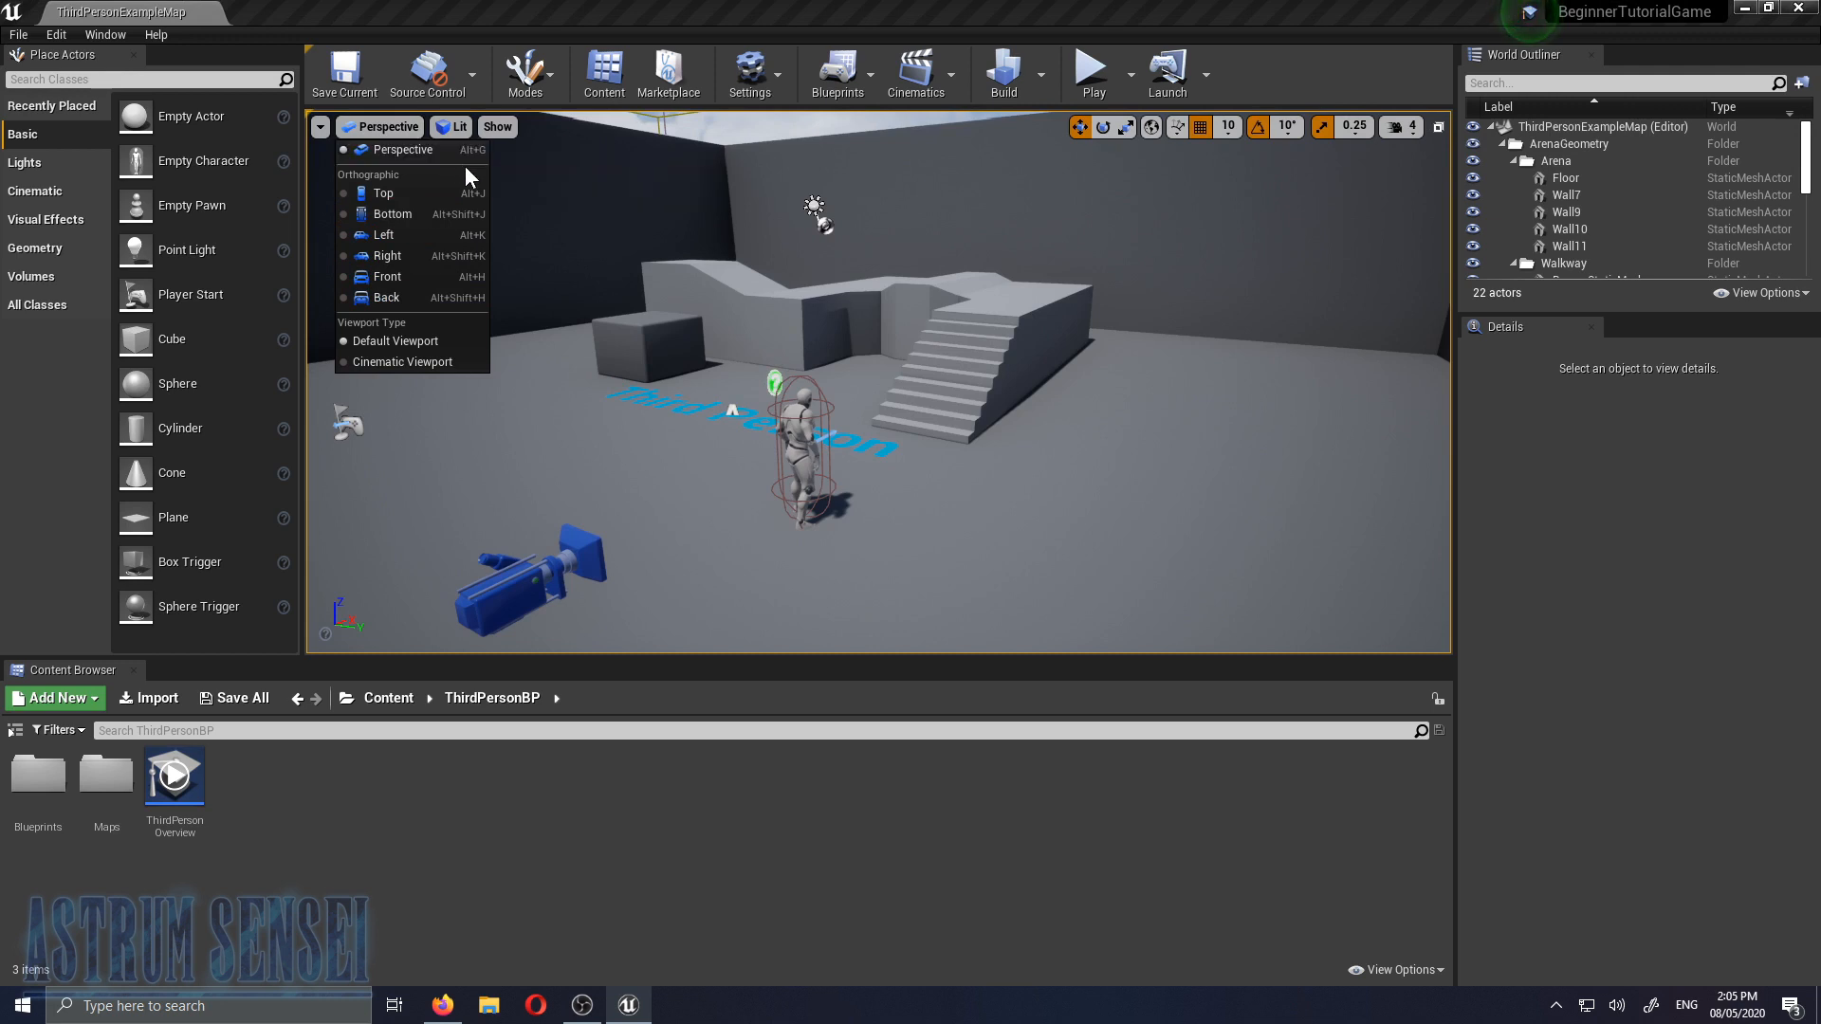
Fly the perspective camera through the arena to view the ramp, stairs and mannequin
right_click_drag(977, 445, 1090, 464)
key("w")
key("w")
key("w")
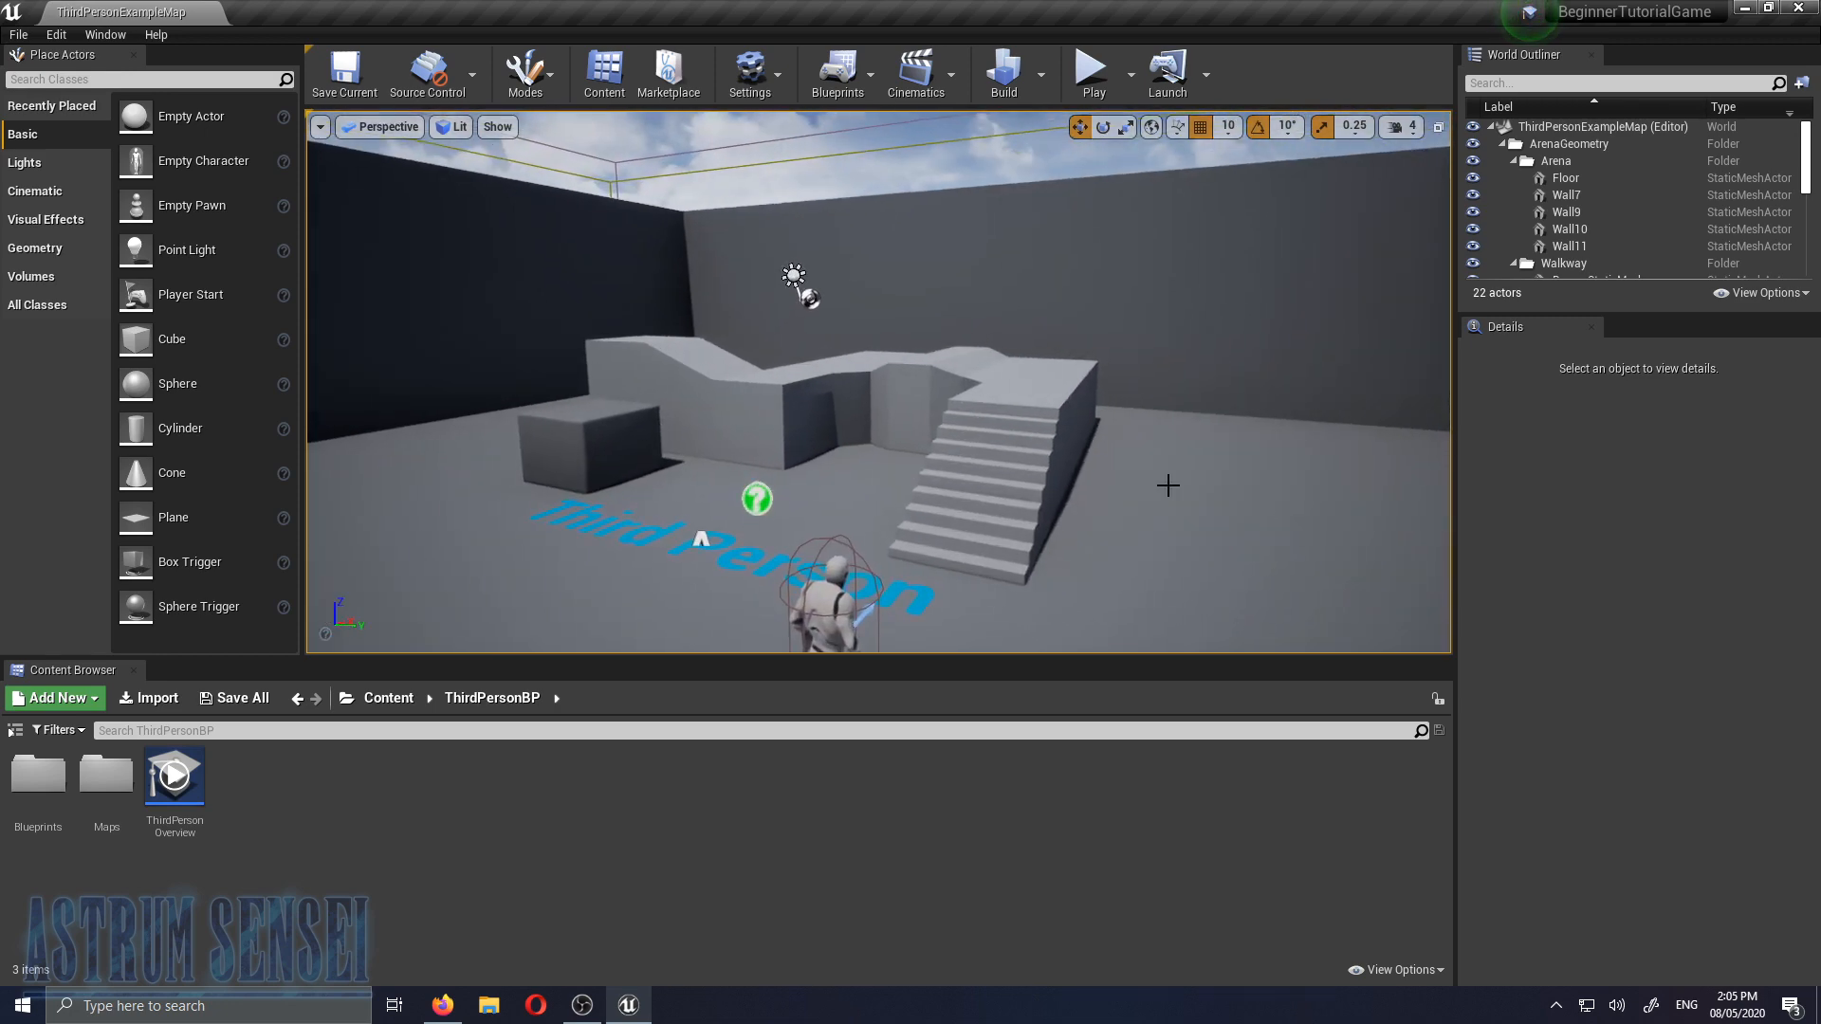
right_click_drag(933, 475, 1081, 560)
key("w")
Move and turn the camera across the arena floor to view the walls, sky and walkway
left_click_drag(976, 645, 976, 503)
right_click_drag(976, 504, 1802, 417)
right_click_drag(878, 381, 1262, 607)
mouse_move(1022, 494)
right_mouse_down()
mouse_move(911, 418)
mouse_move(949, 284)
mouse_move(1023, 493)
right_mouse_up()
left_click_drag(1135, 523, 1432, 475)
left_click_drag(996, 531, 1137, 522)
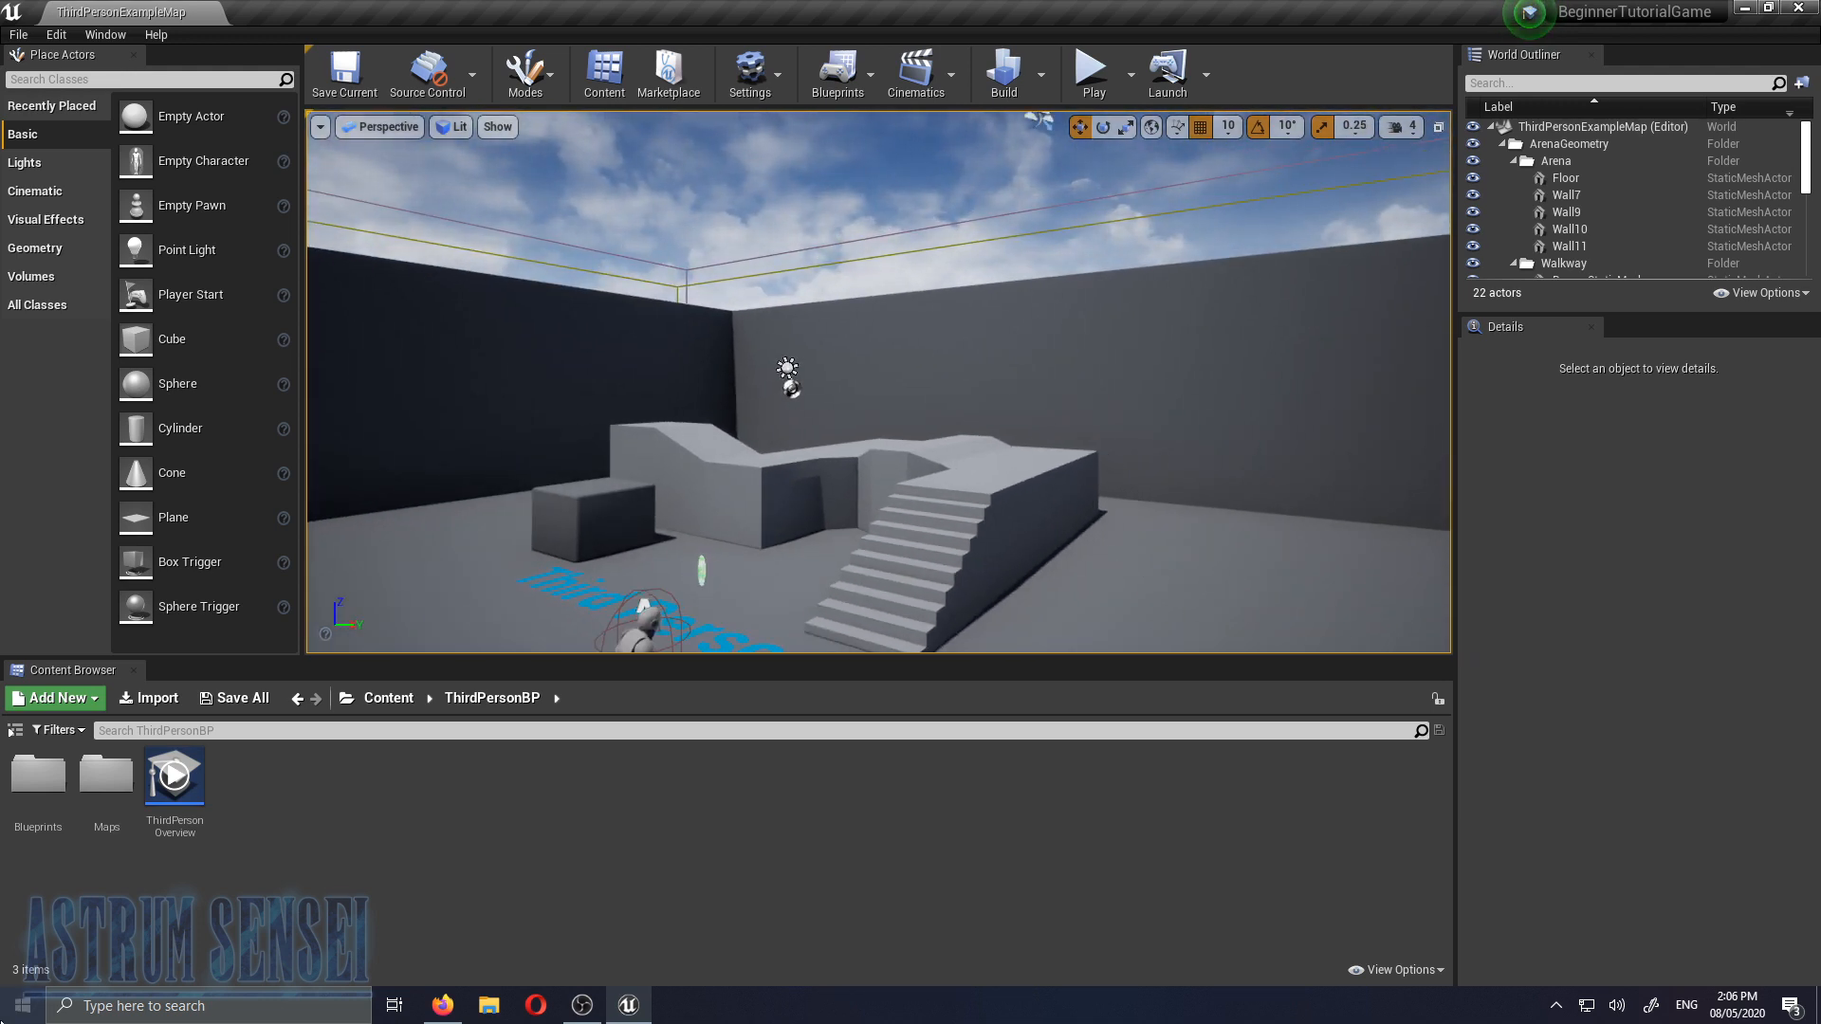
left_click(1244, 596)
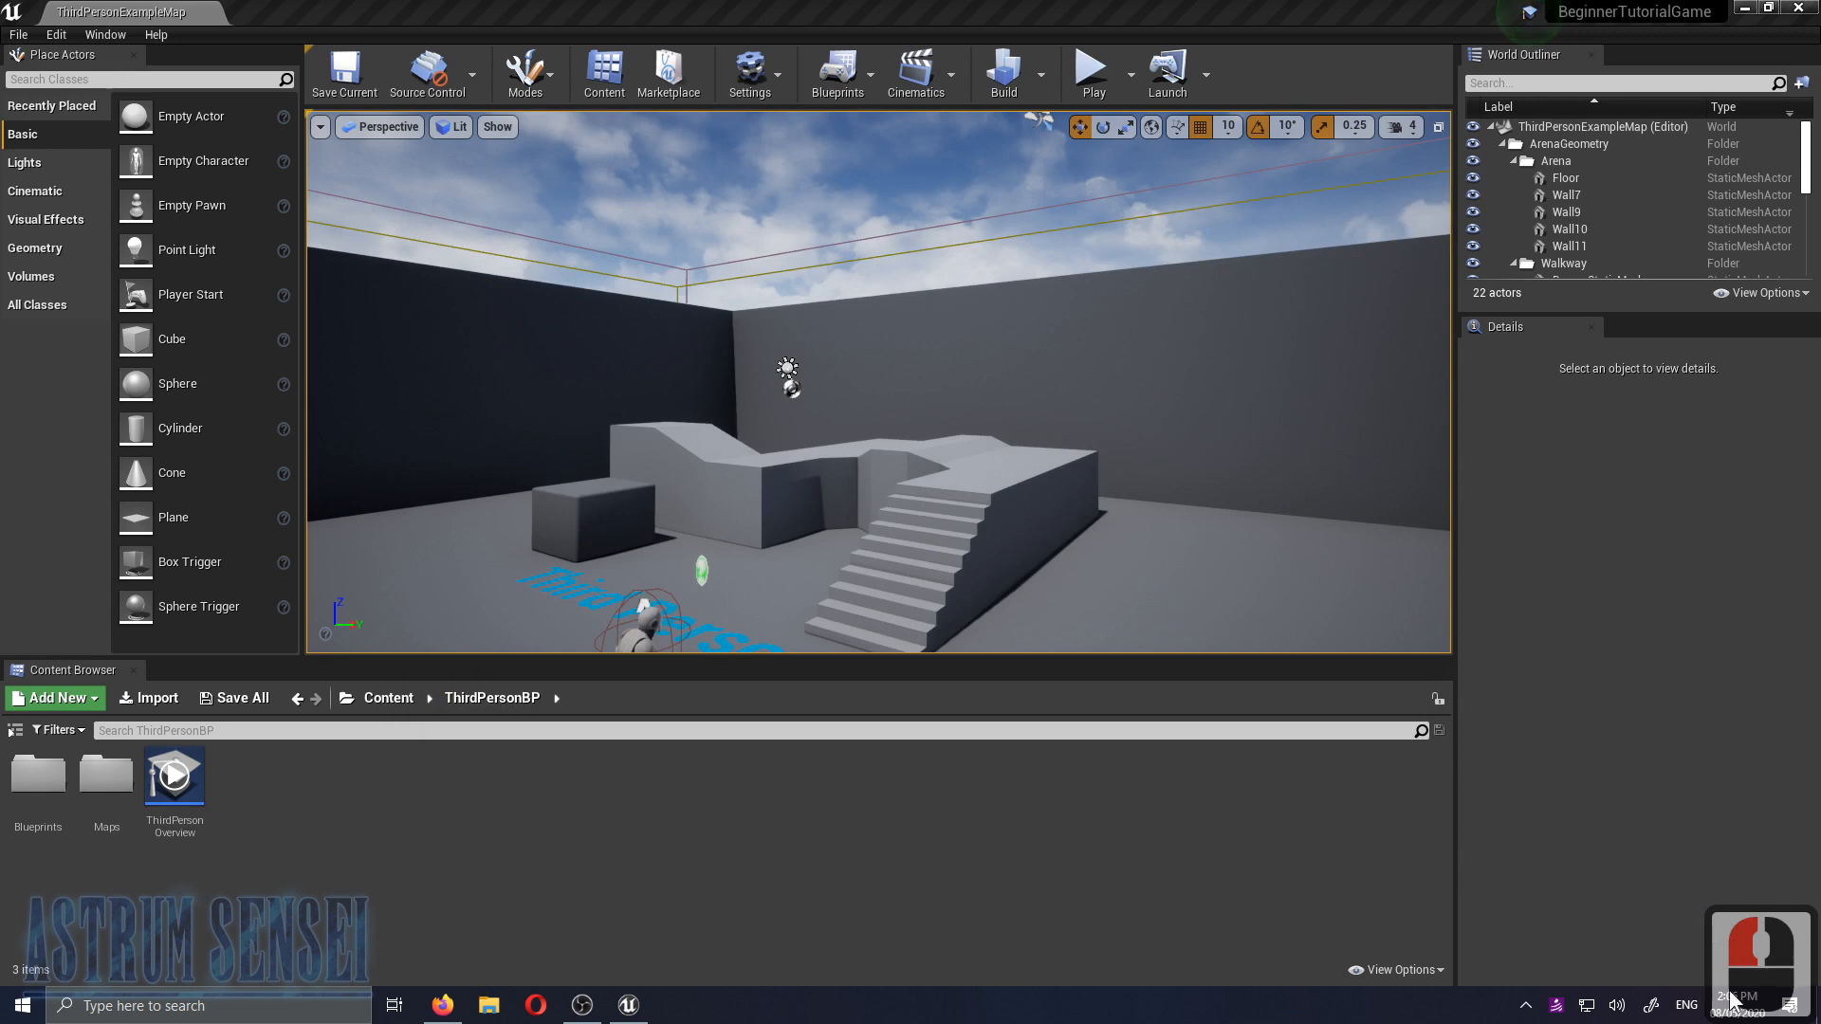
Turn and shift the camera around the arena to view the box, the walls and the mannequin from behind
right_click_drag(1115, 453, 1097, 542)
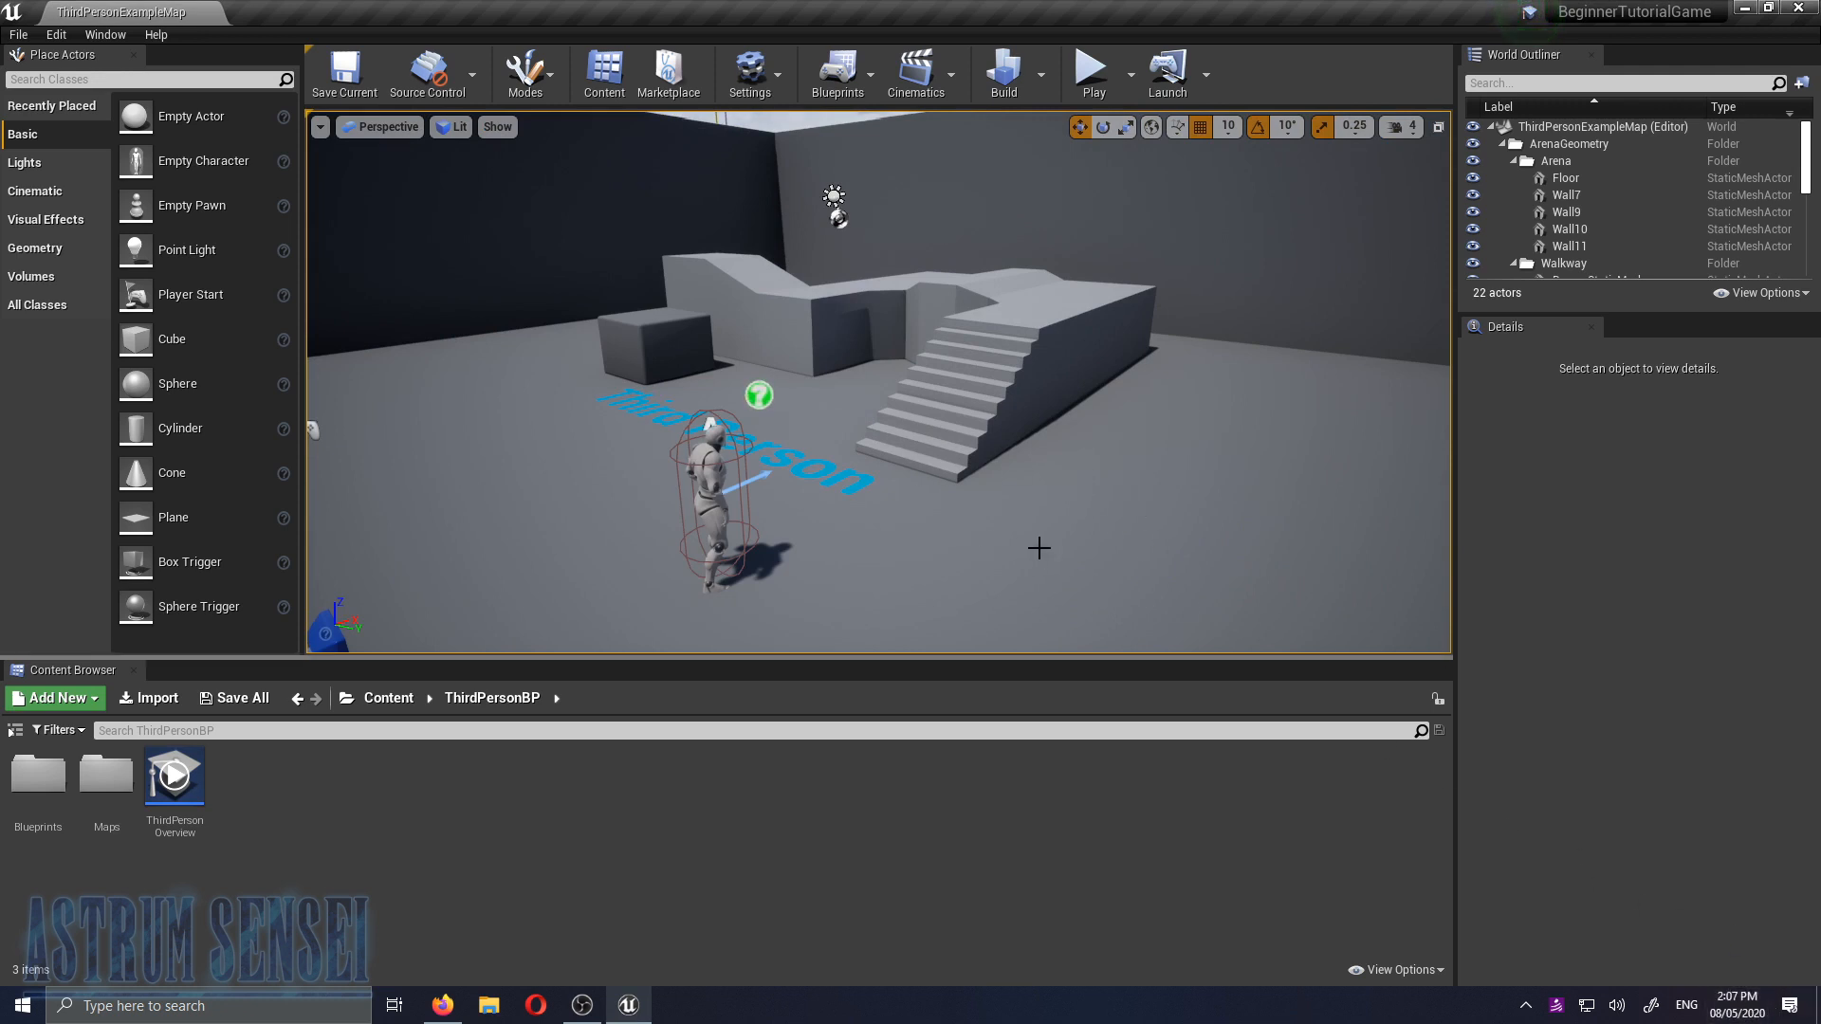
right_click_drag(1153, 525, 1080, 513)
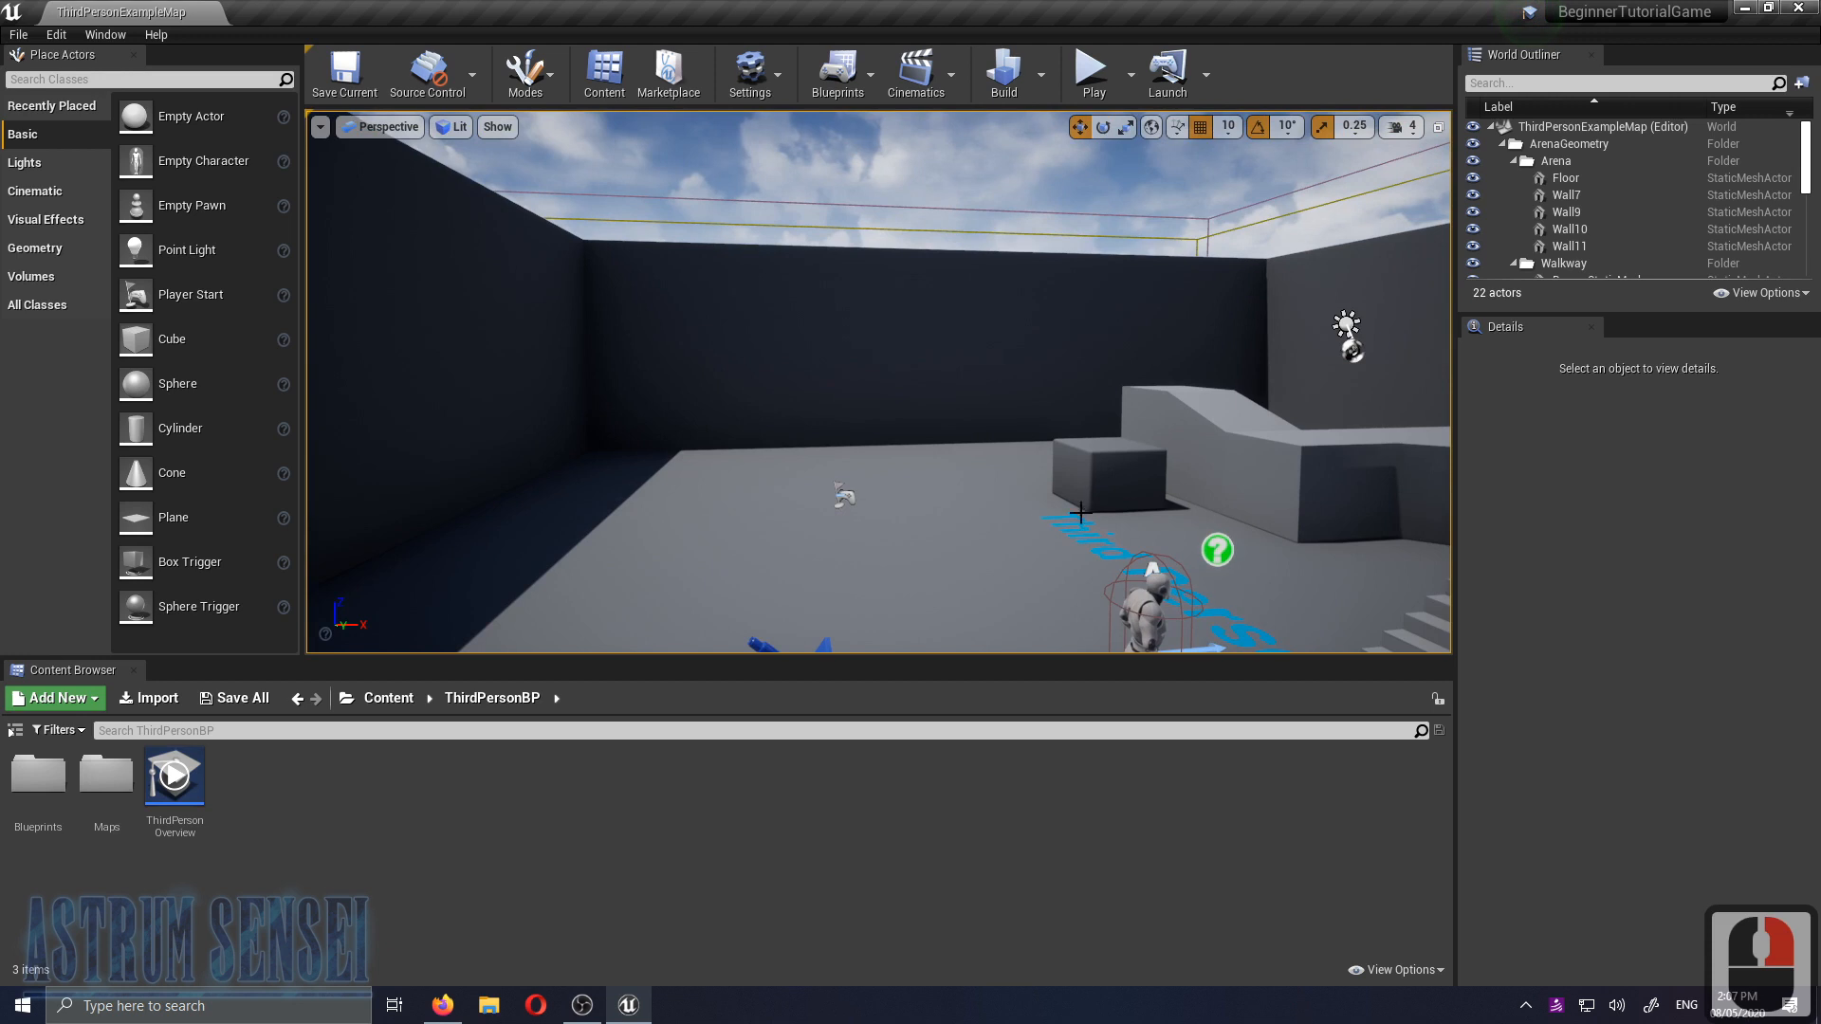
right_click_drag(1040, 582, 1075, 986)
left_click(1075, 986)
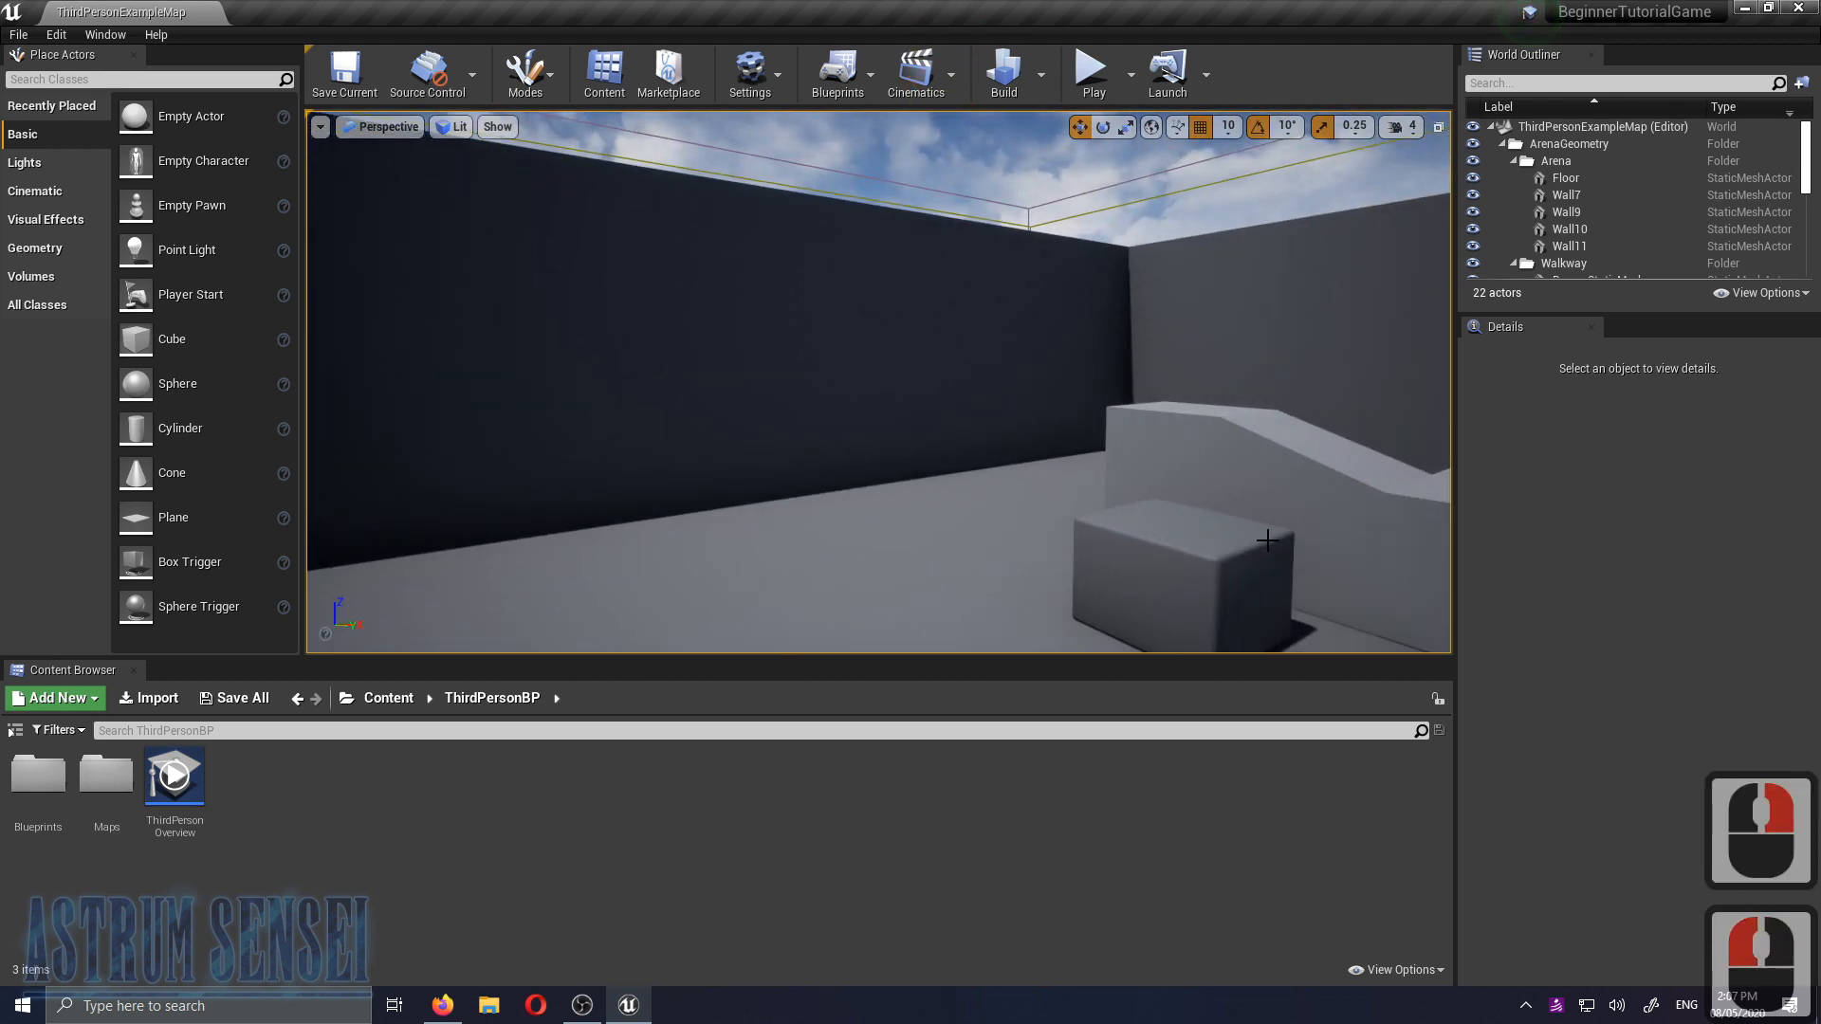
right_click_drag(1156, 391, 1721, 560)
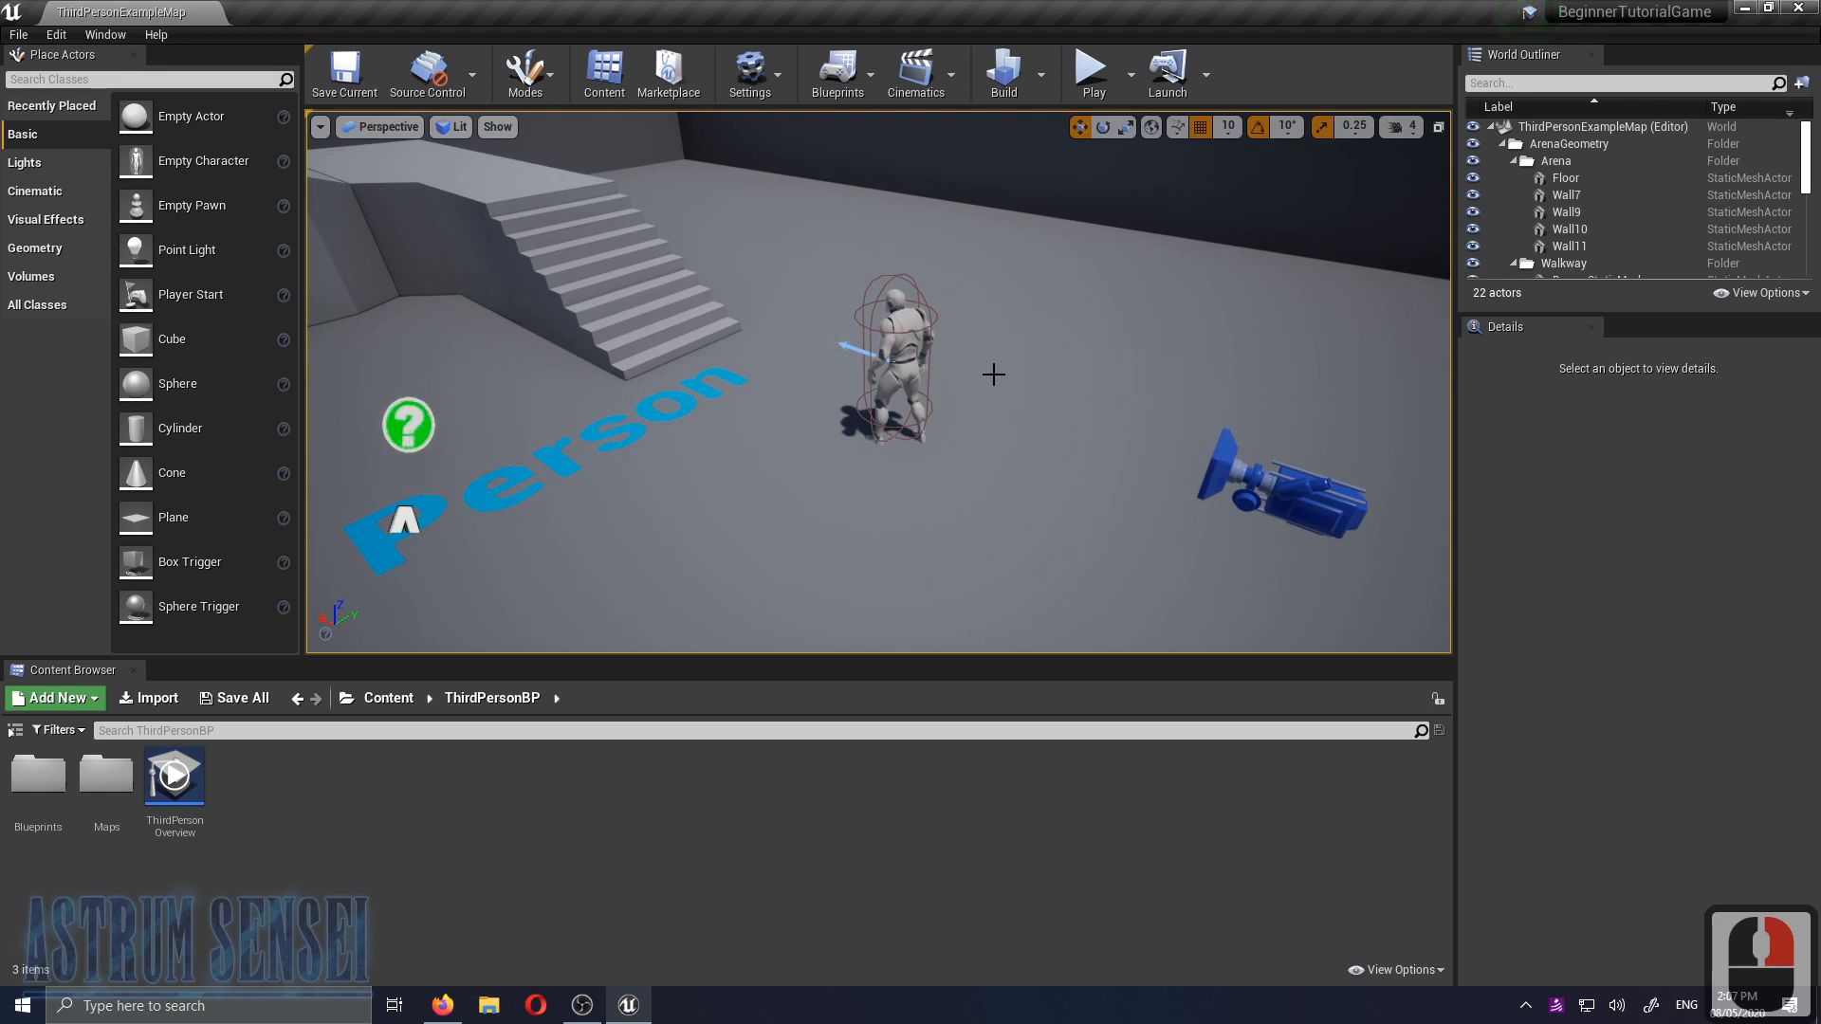
left_click_drag(1015, 591, 1020, 171)
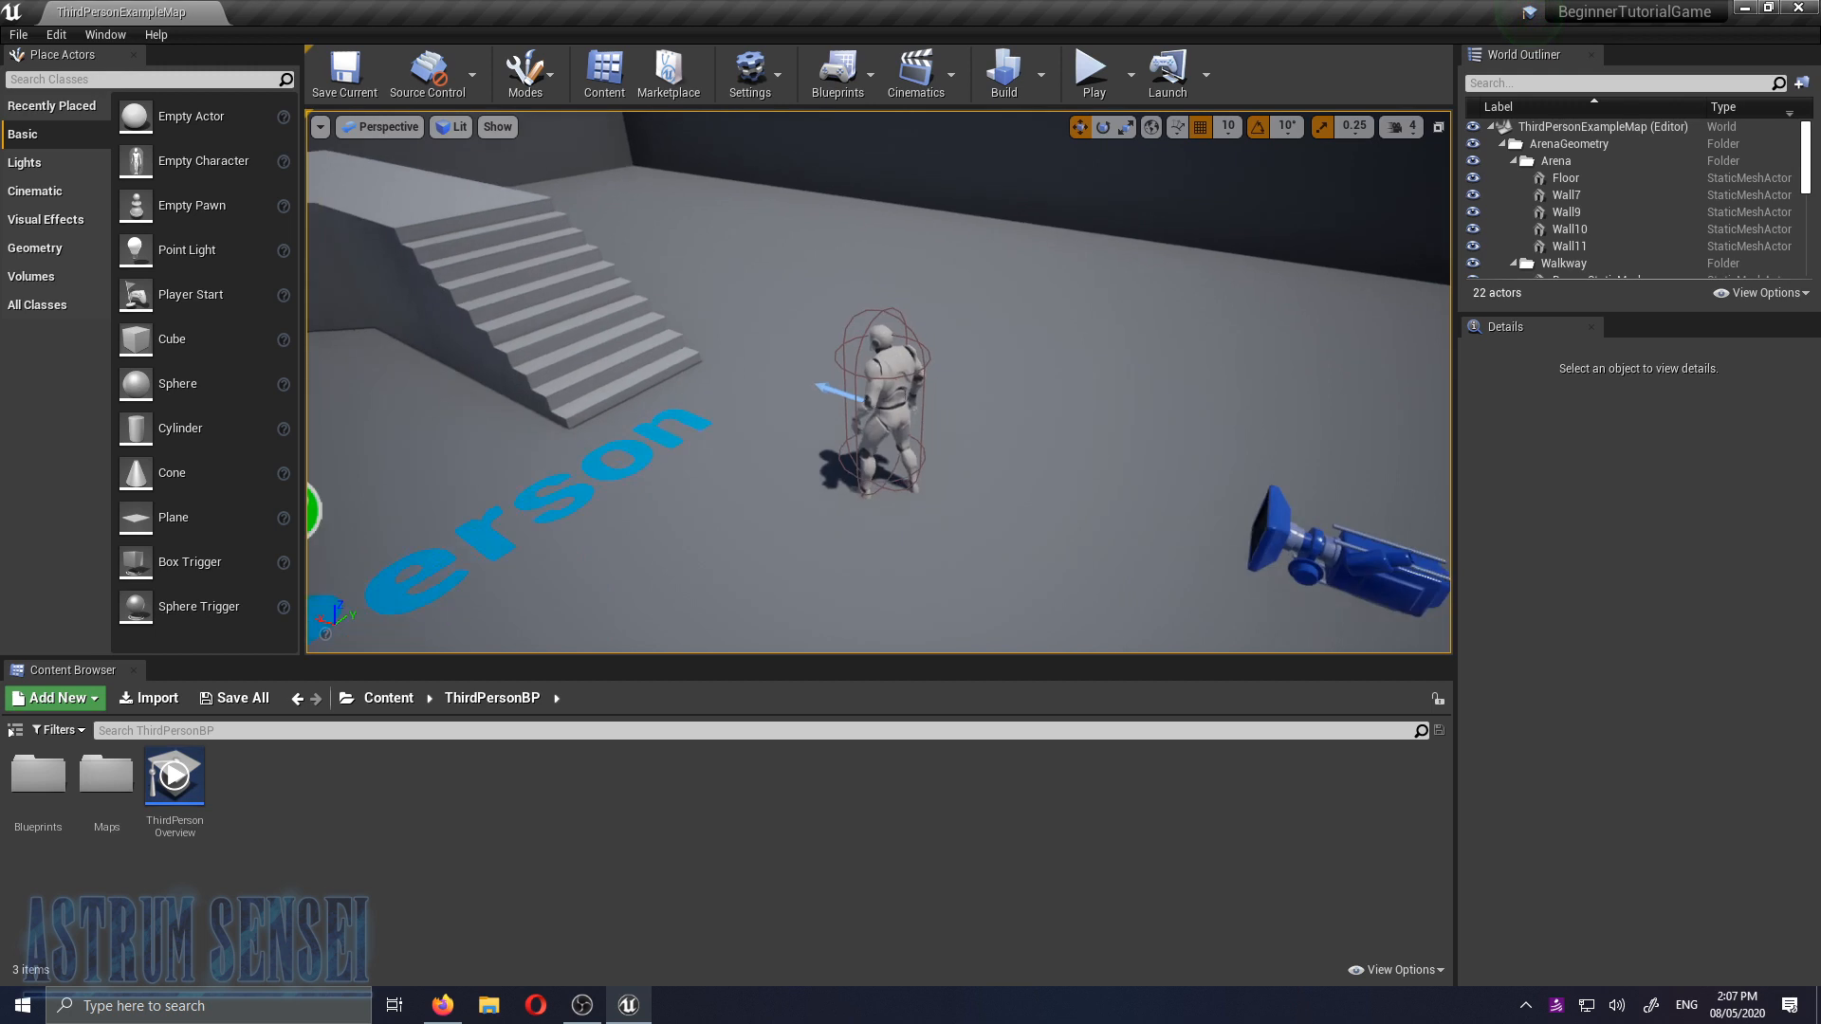
Zoom the perspective view in close on the mannequin and back out again
scroll(878, 381, "down", 3)
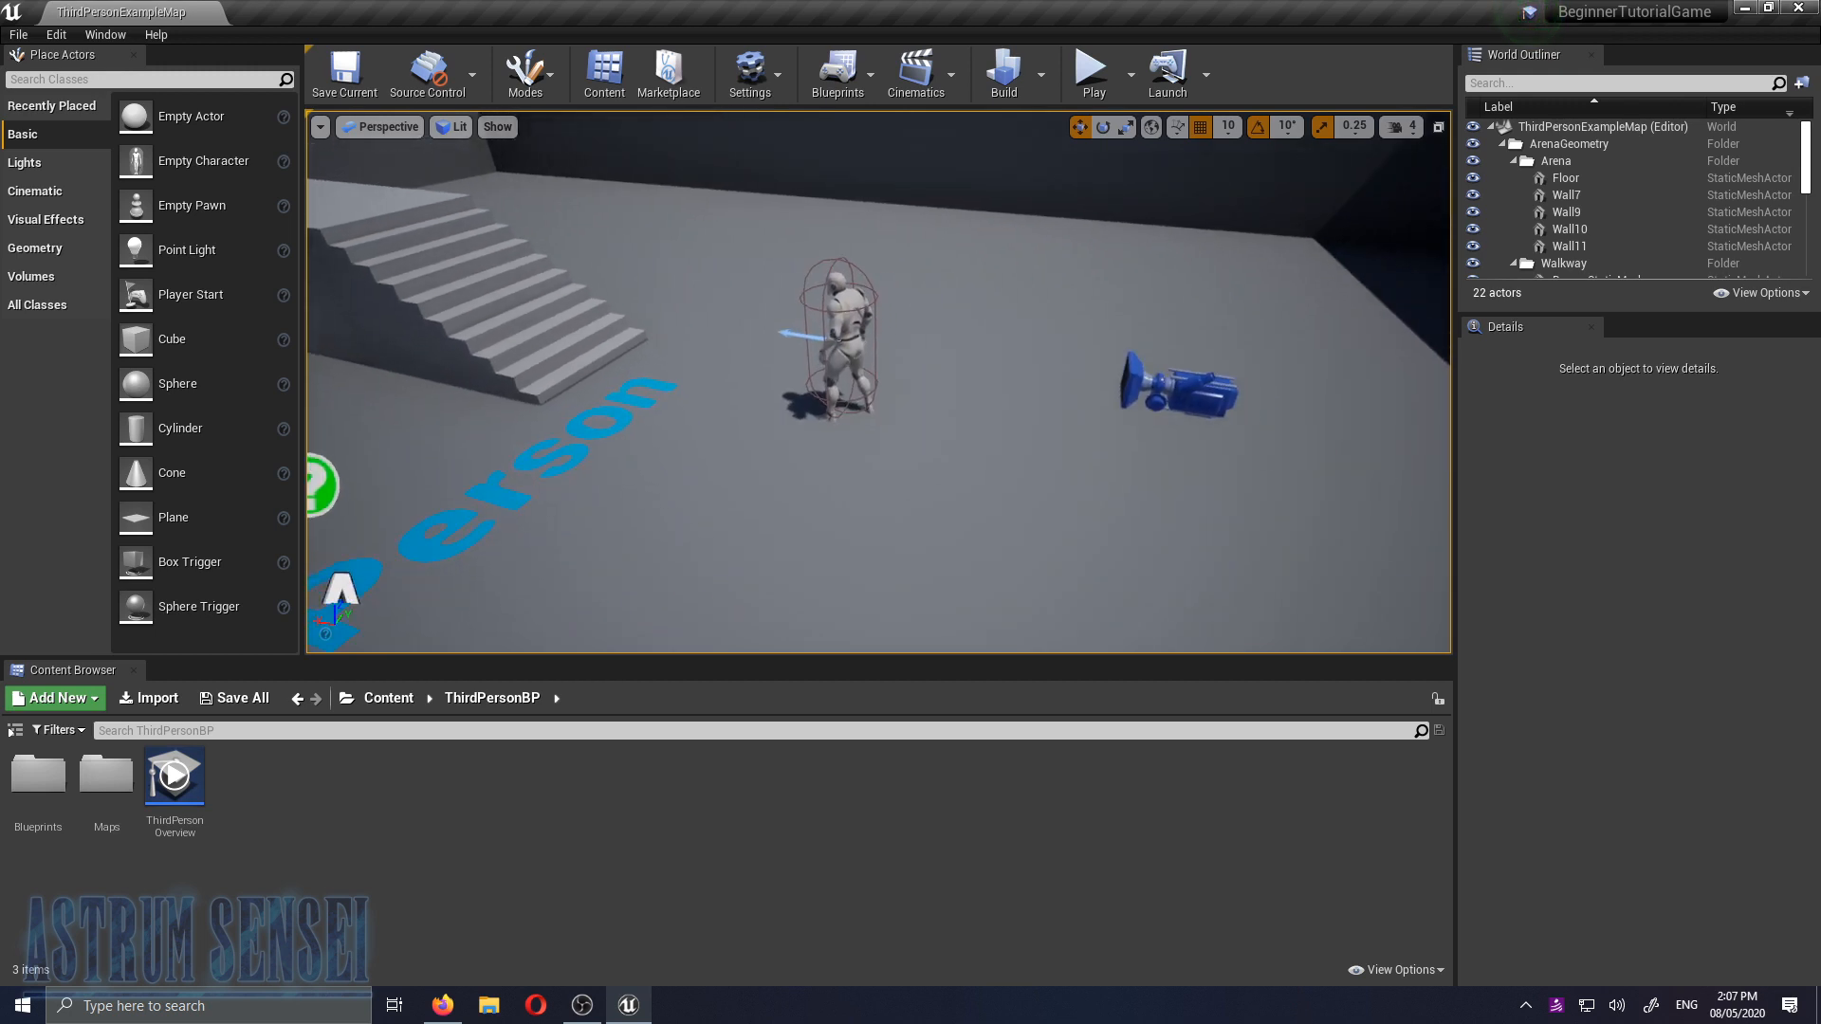
left_click(993, 566)
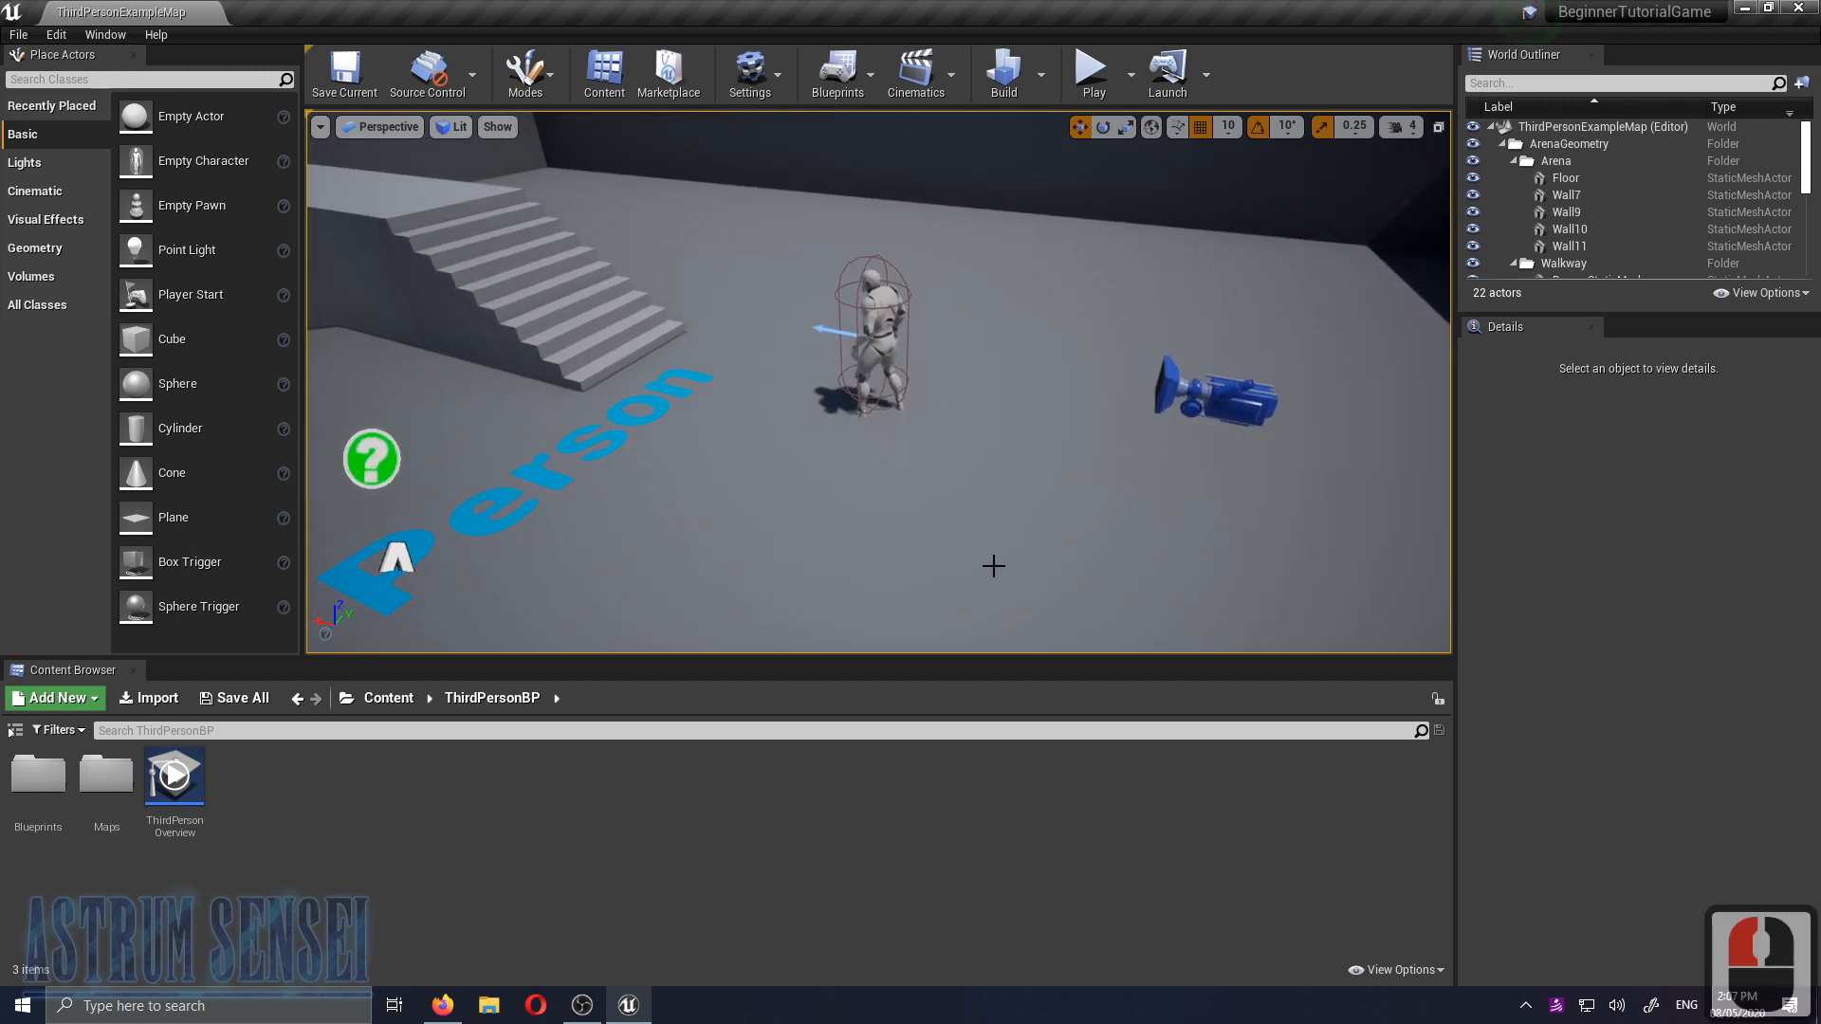
left_click_drag(985, 498, 983, 500)
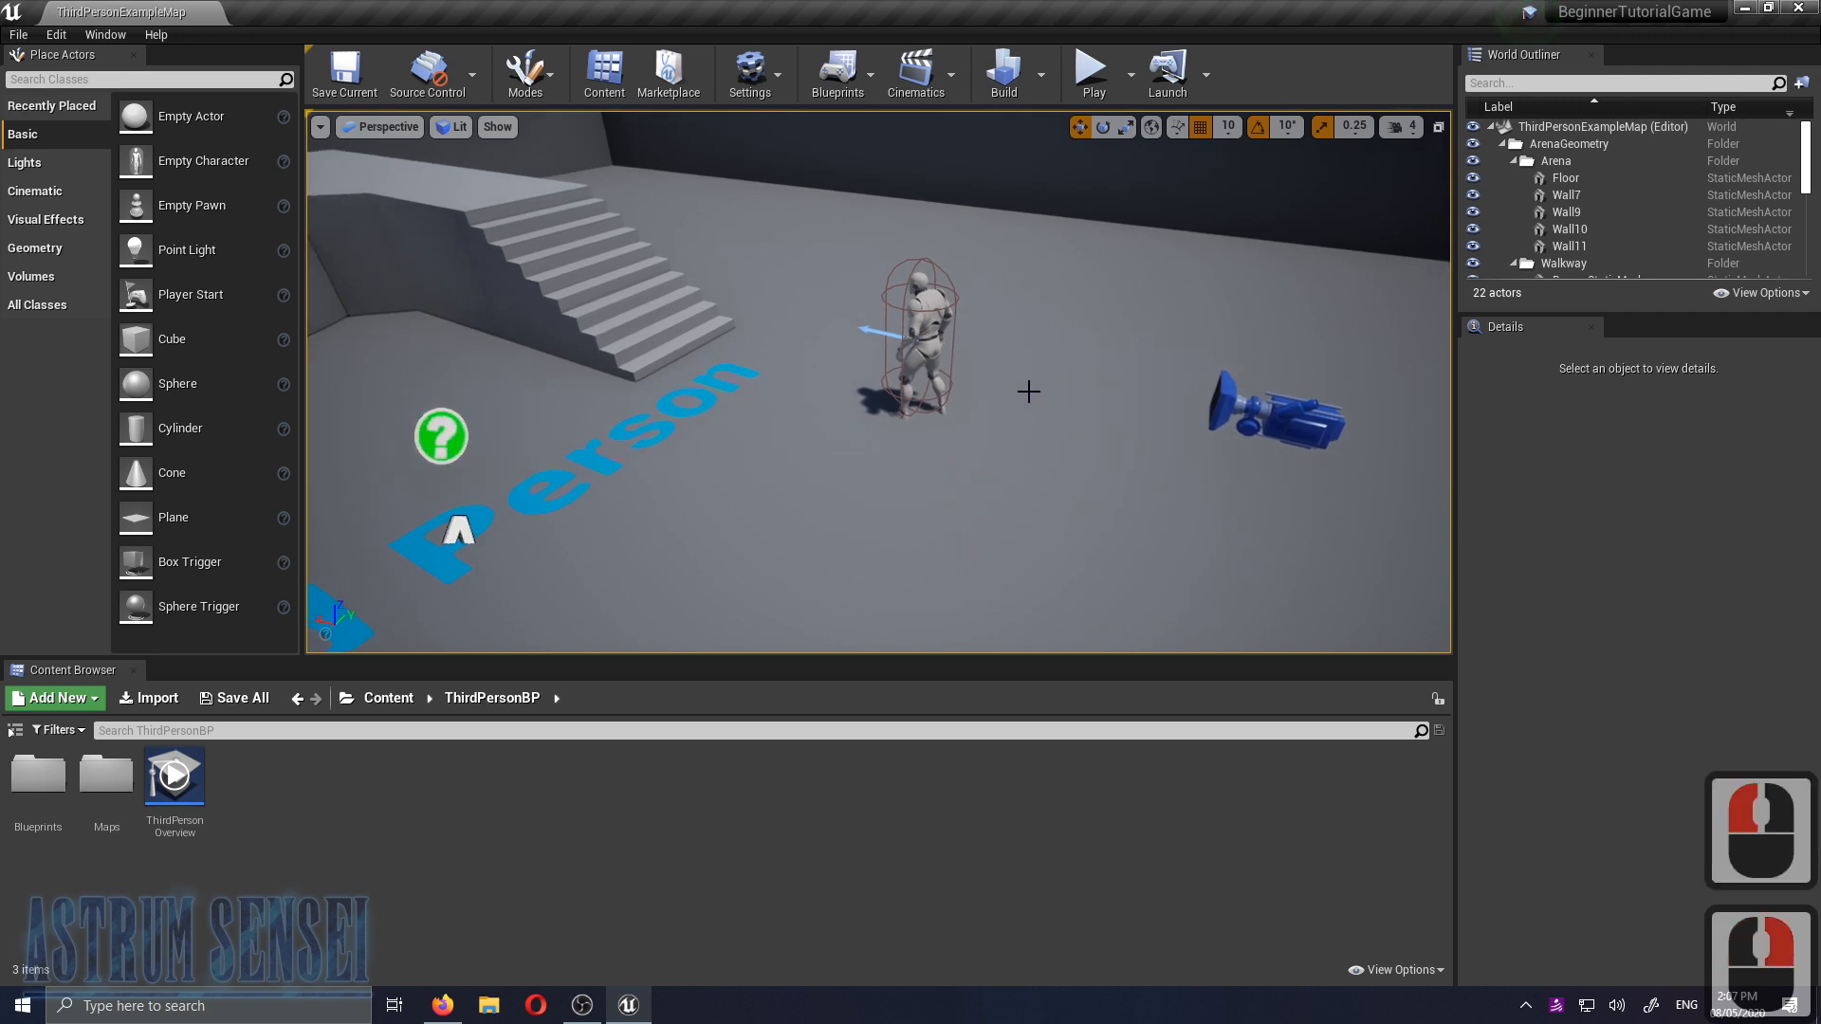
scroll(1049, 382, "up", 3)
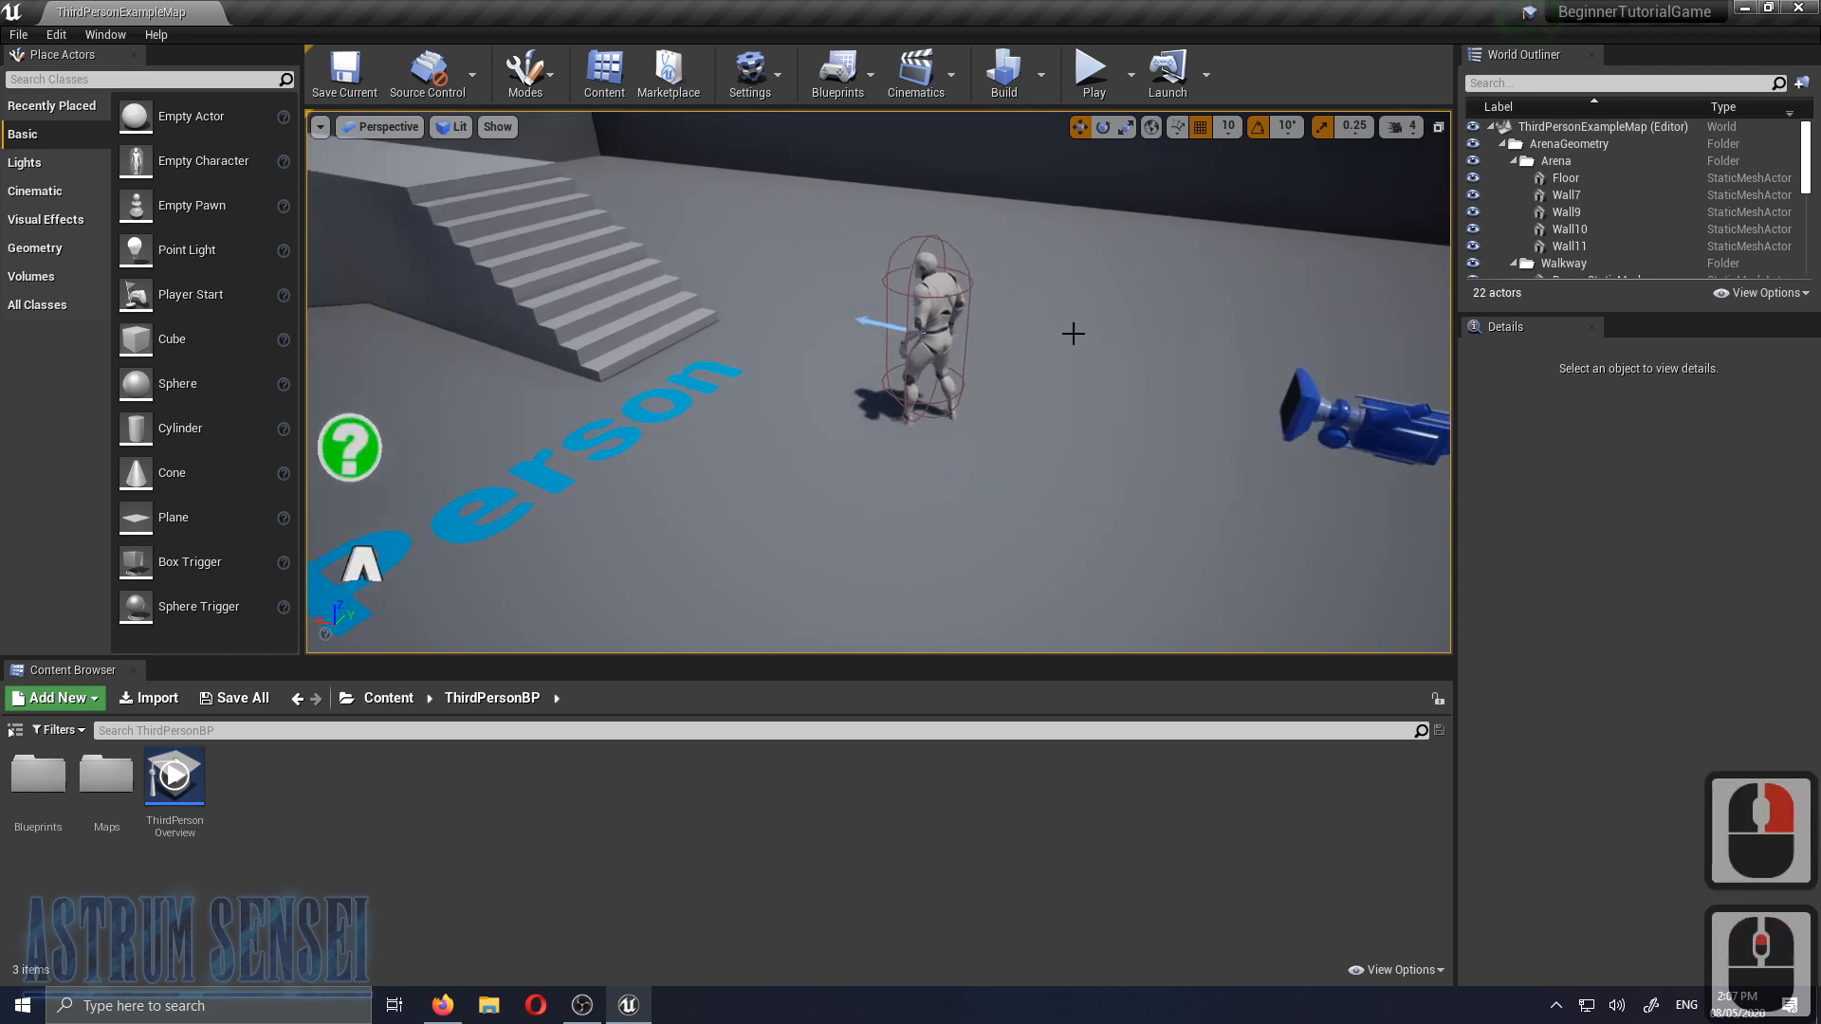
right_click(1049, 382)
scroll(1047, 377, "up", 2)
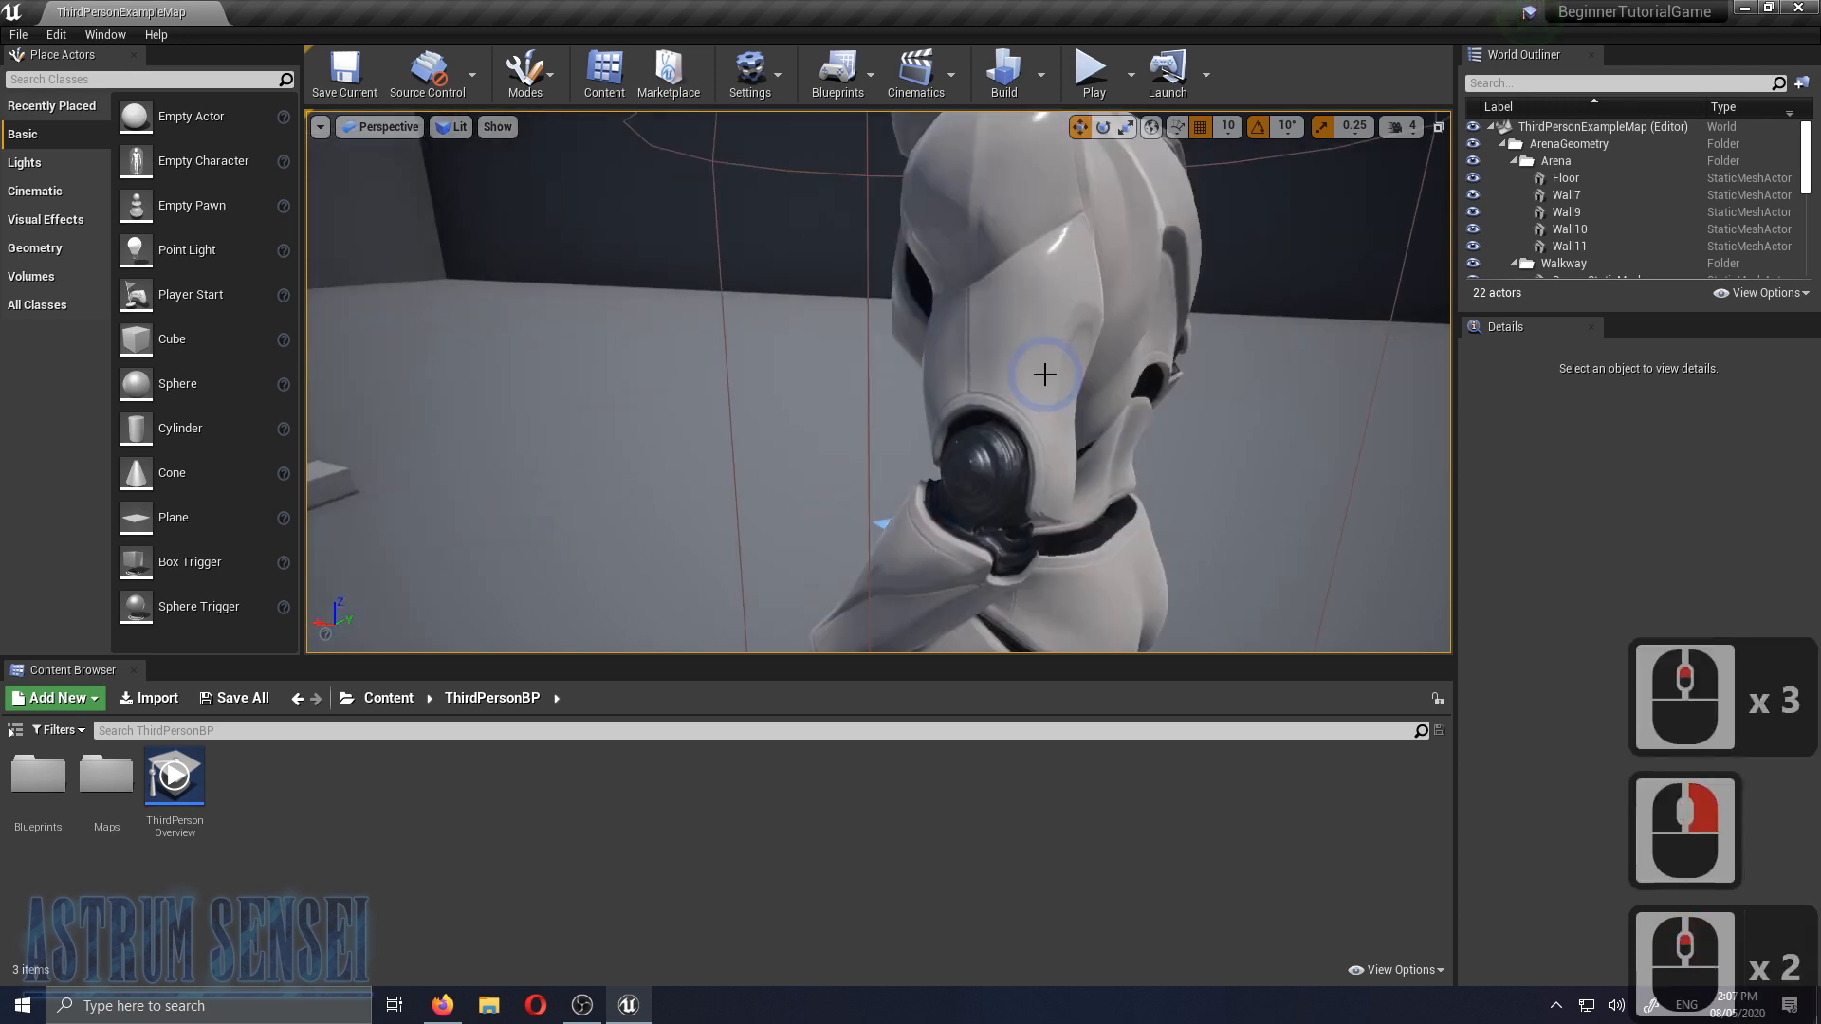
scroll(1045, 385, "down", 5)
scroll(1053, 396, "down", 1)
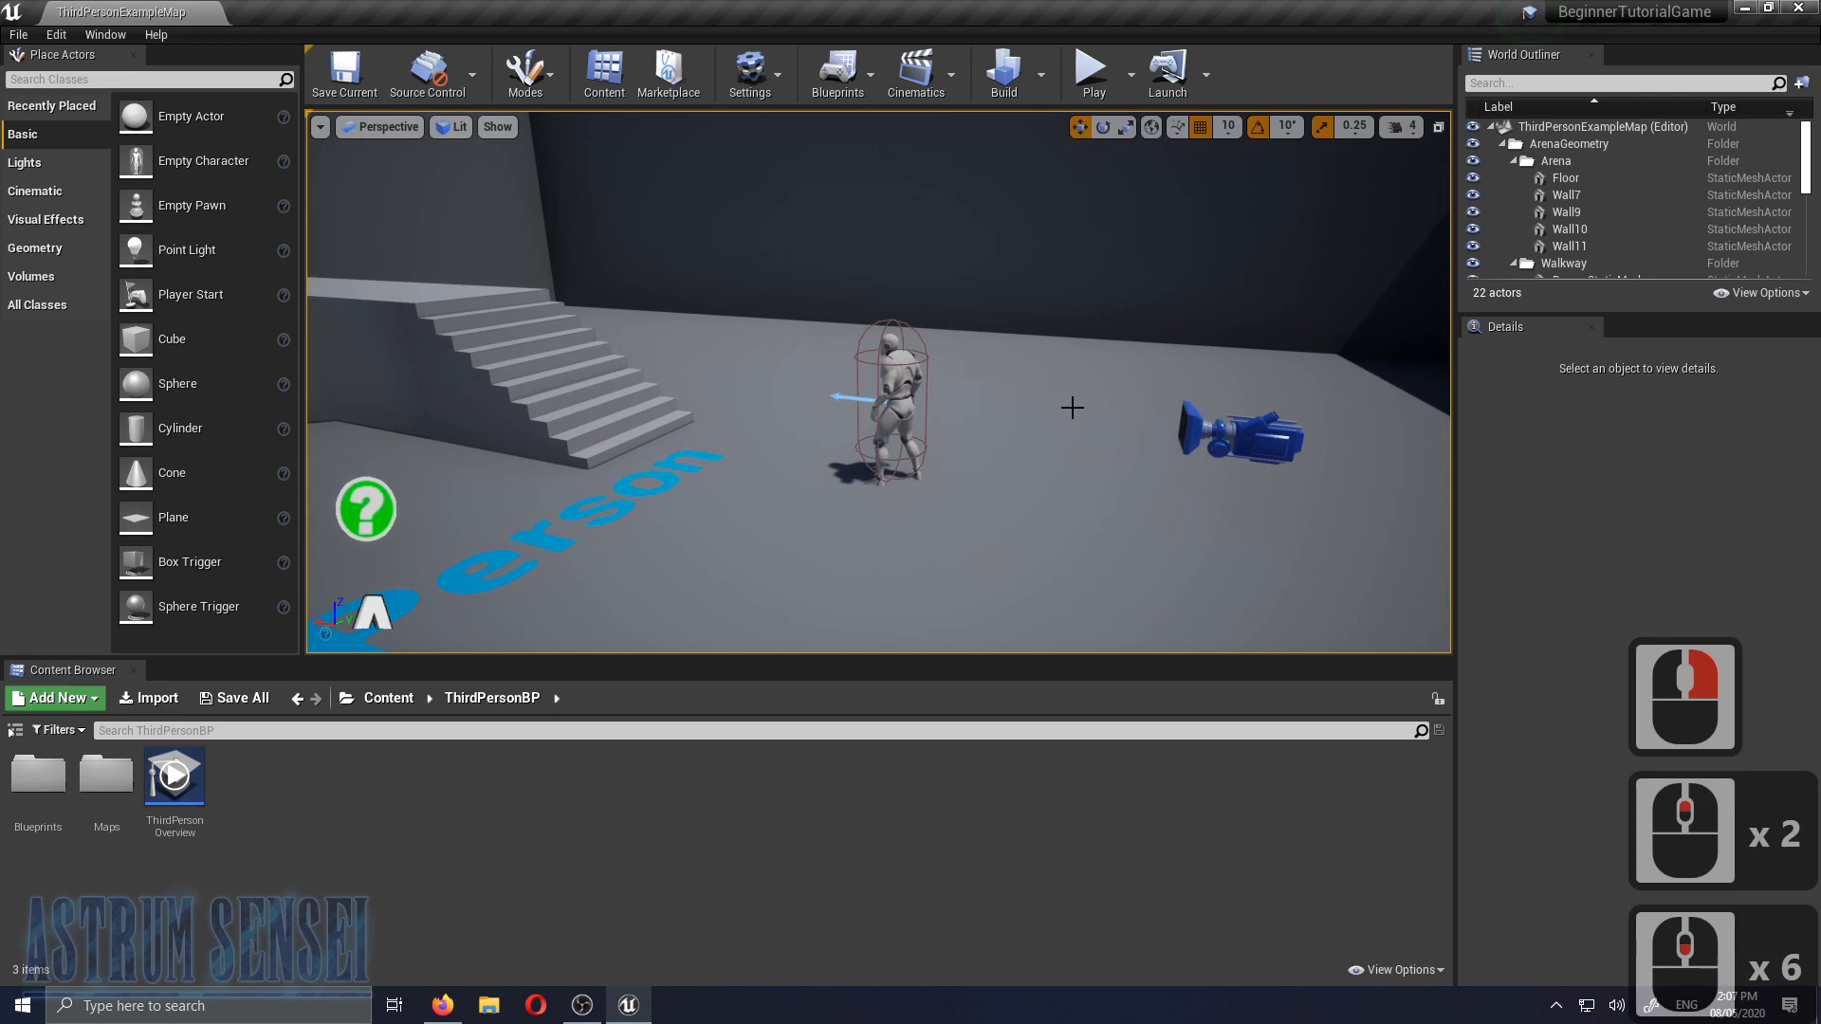
Fly the camera in all directions around the level, ending in front of the mannequin
right_click_drag(1067, 343, 1024, 358)
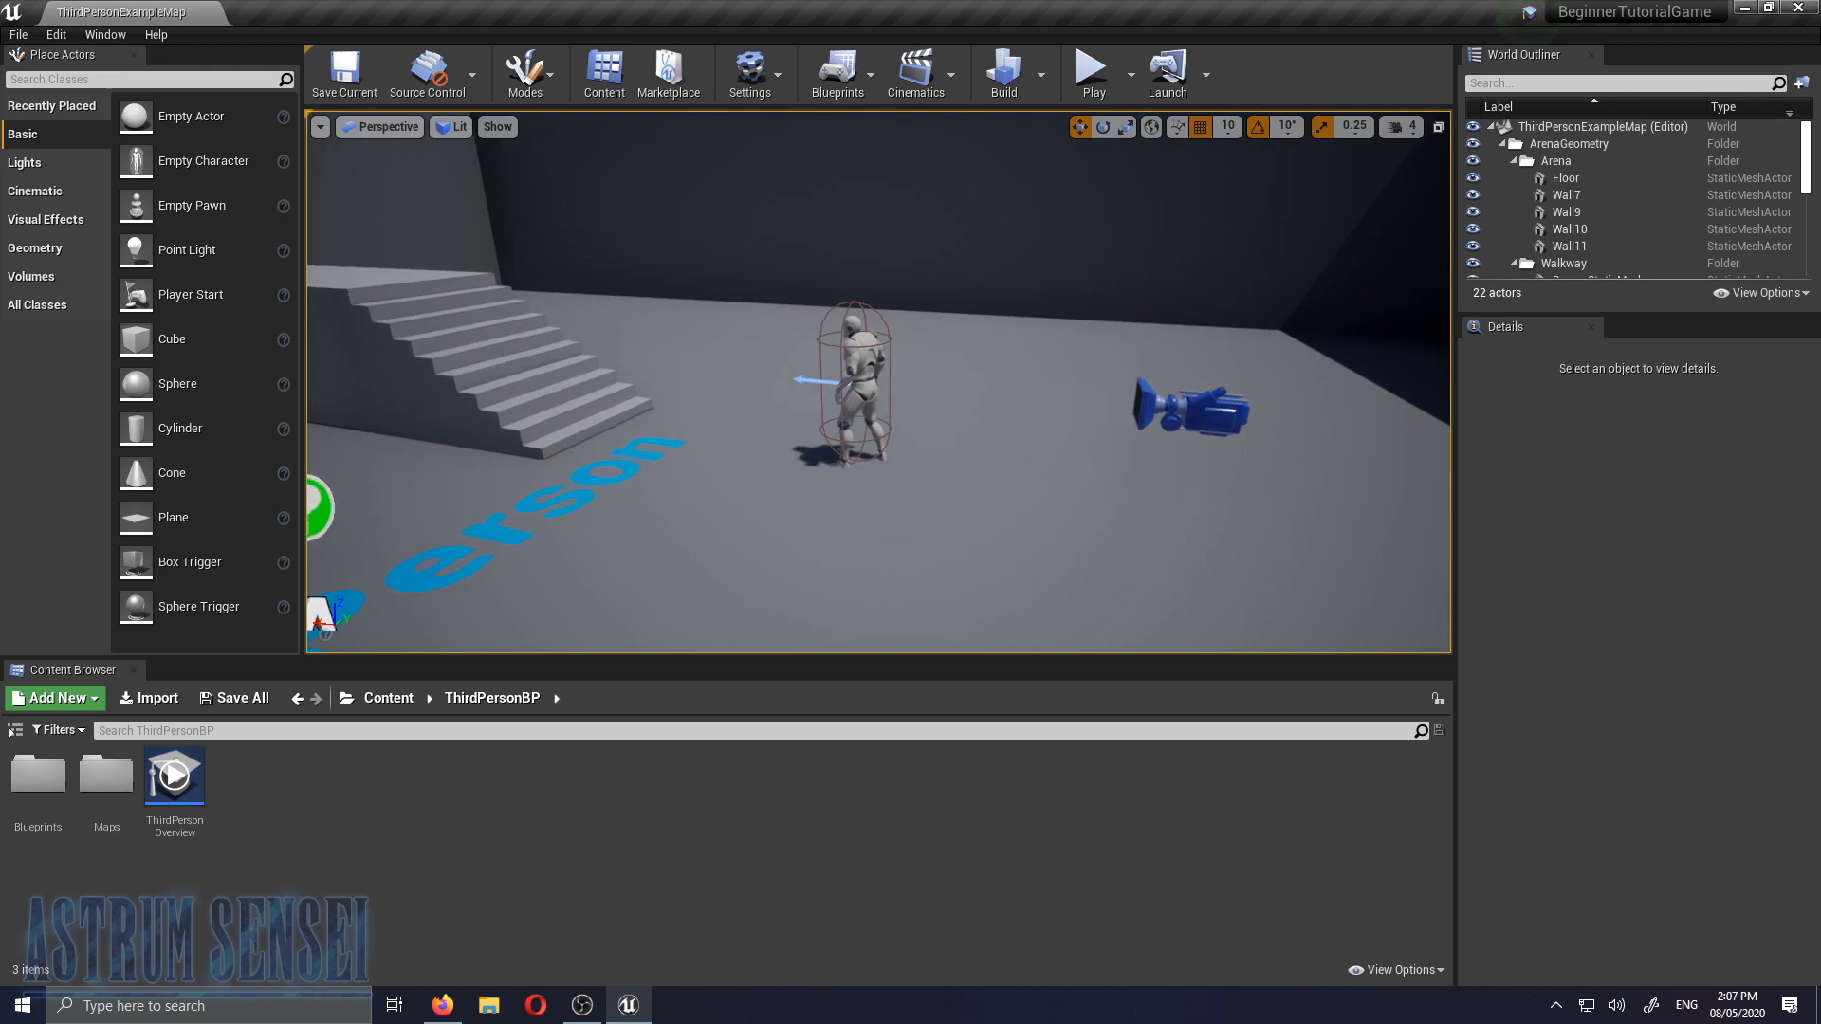
key("w")
right_click_drag(1025, 357, 740, 294)
key("s")
key("a")
key("w")
key("d")
key("w")
key("d")
key("d")
key("w")
key("d")
key("d")
key("w")
key("d")
key("d")
key("w")
key("a")
key("s")
key("d")
key("w")
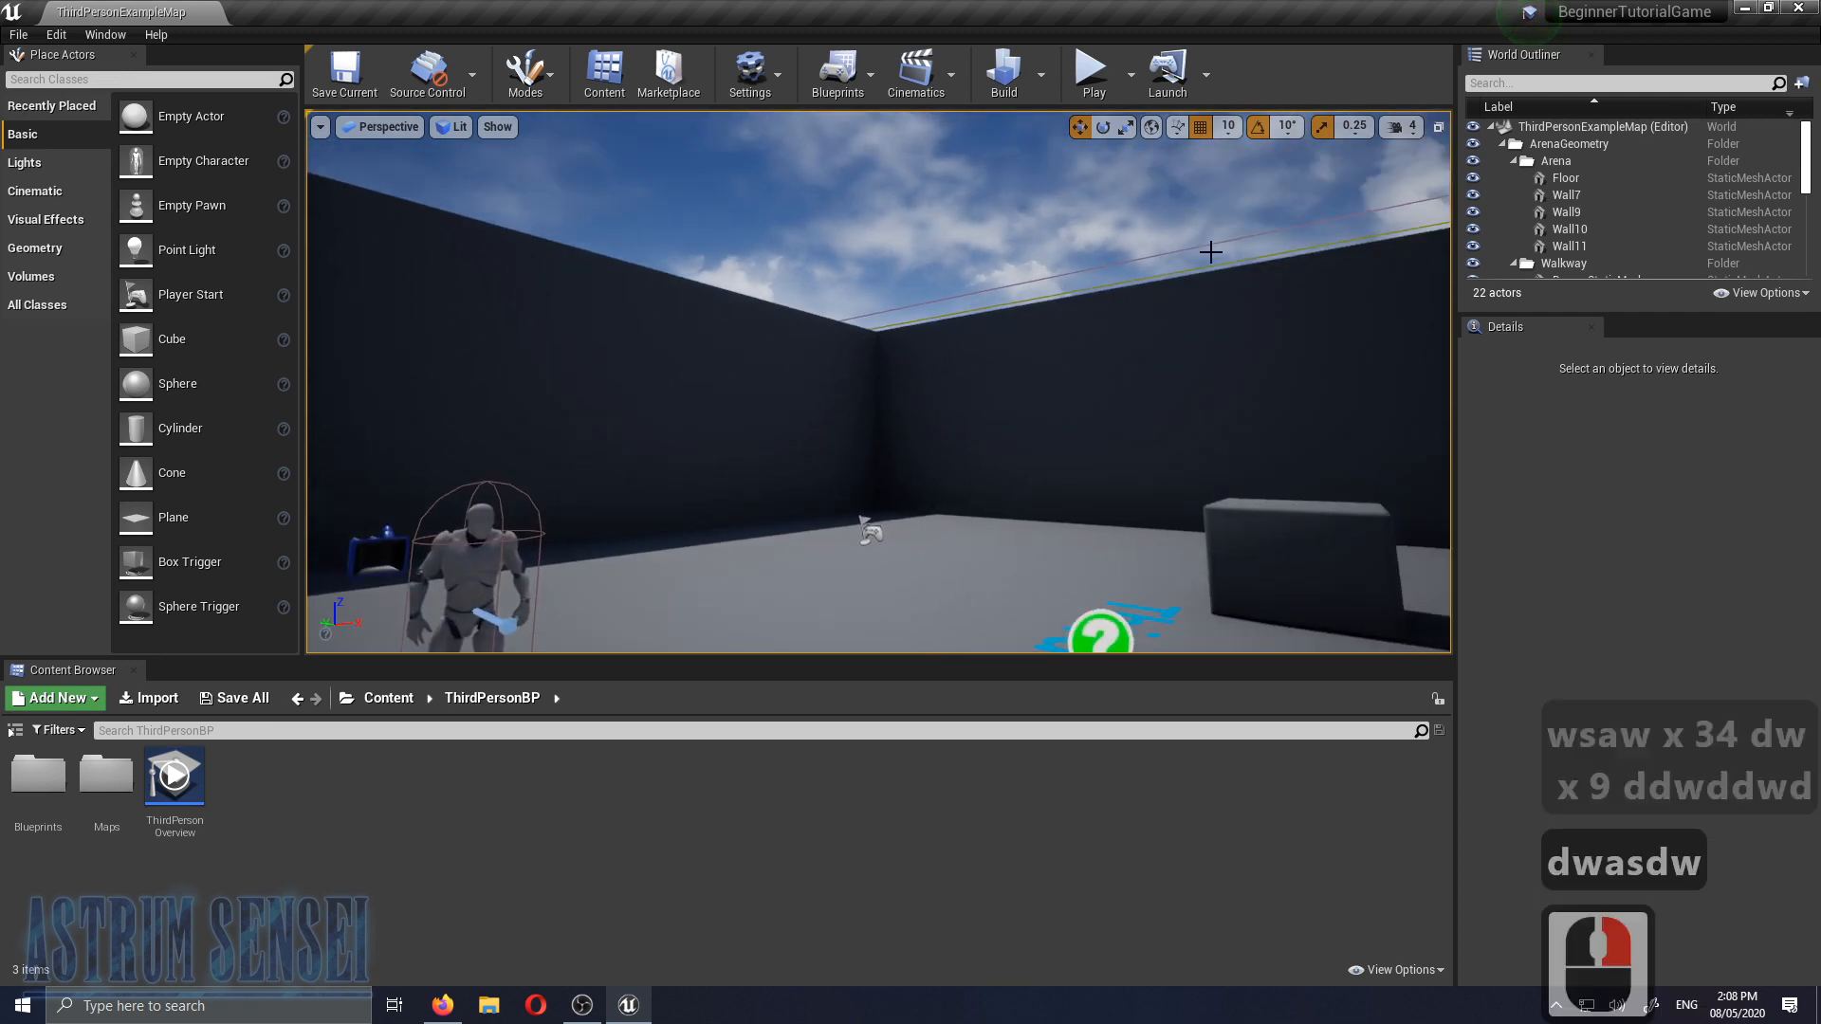
Check the viewport's camera speed settings and turn the camera to centre the mannequin
left_click(1413, 133)
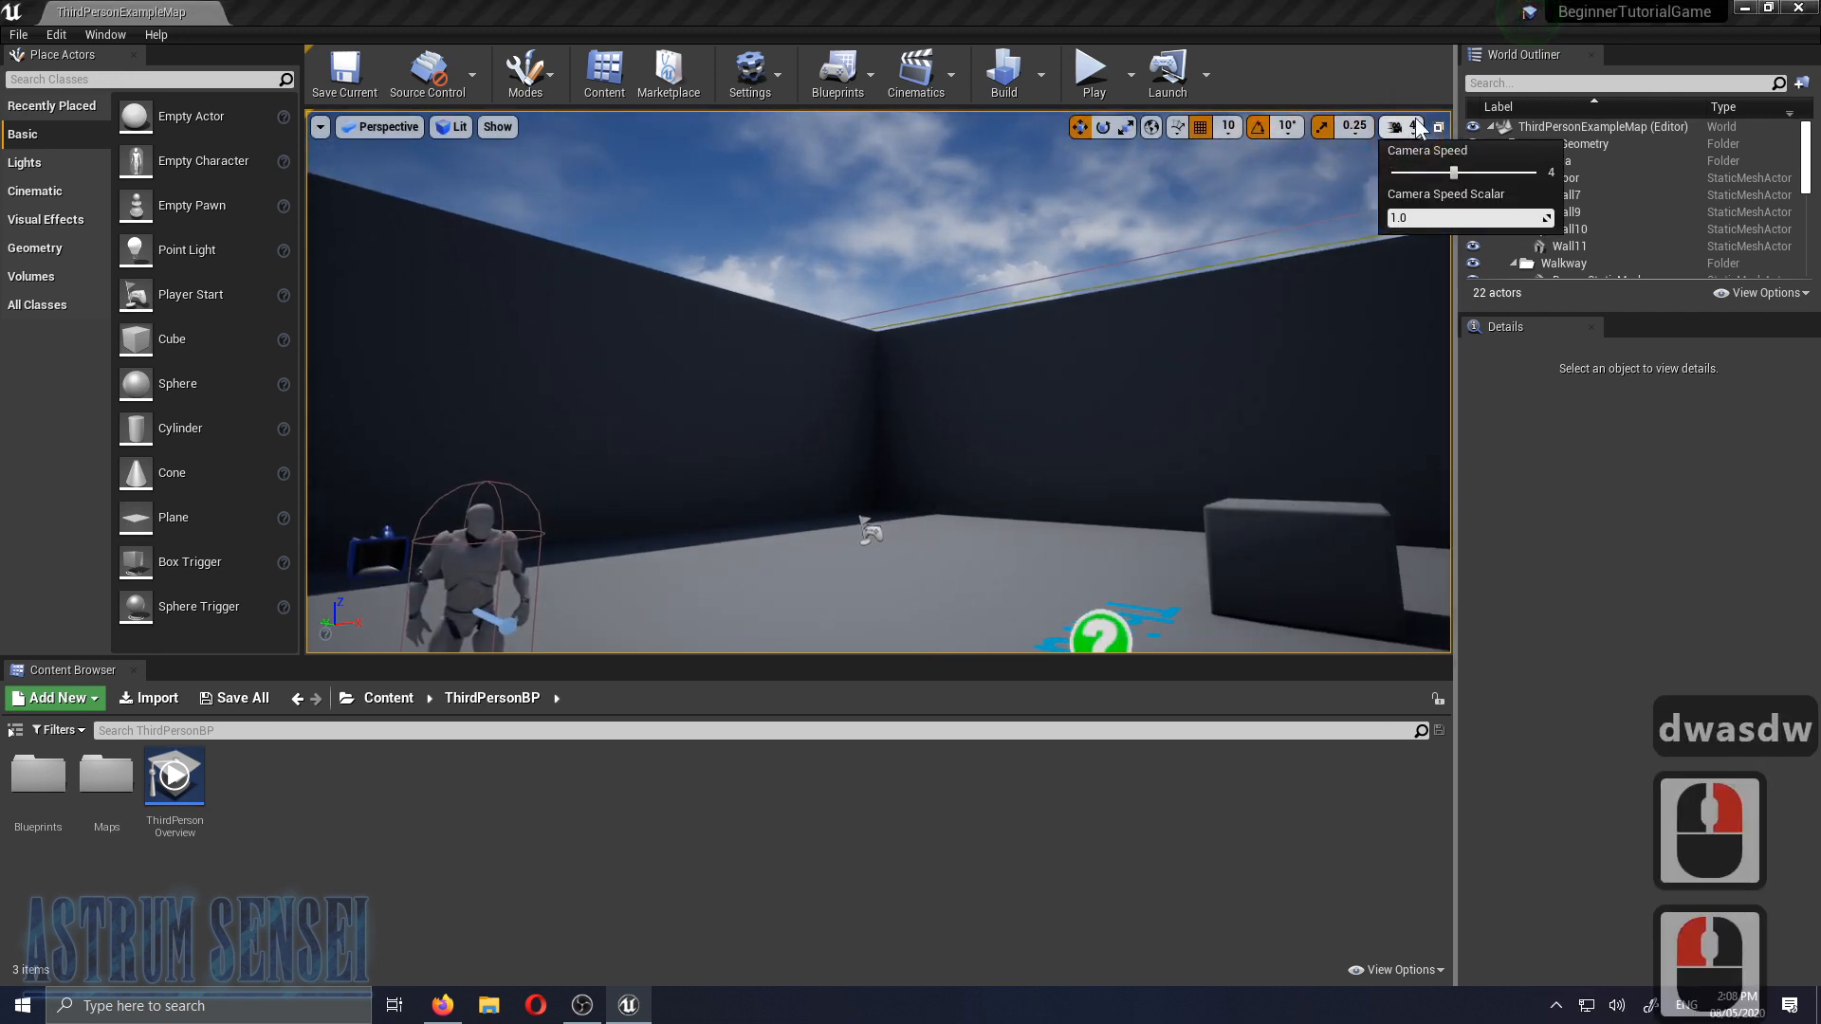
left_click(530, 273)
left_click(1413, 131)
right_click_drag(1037, 423, 906, 490)
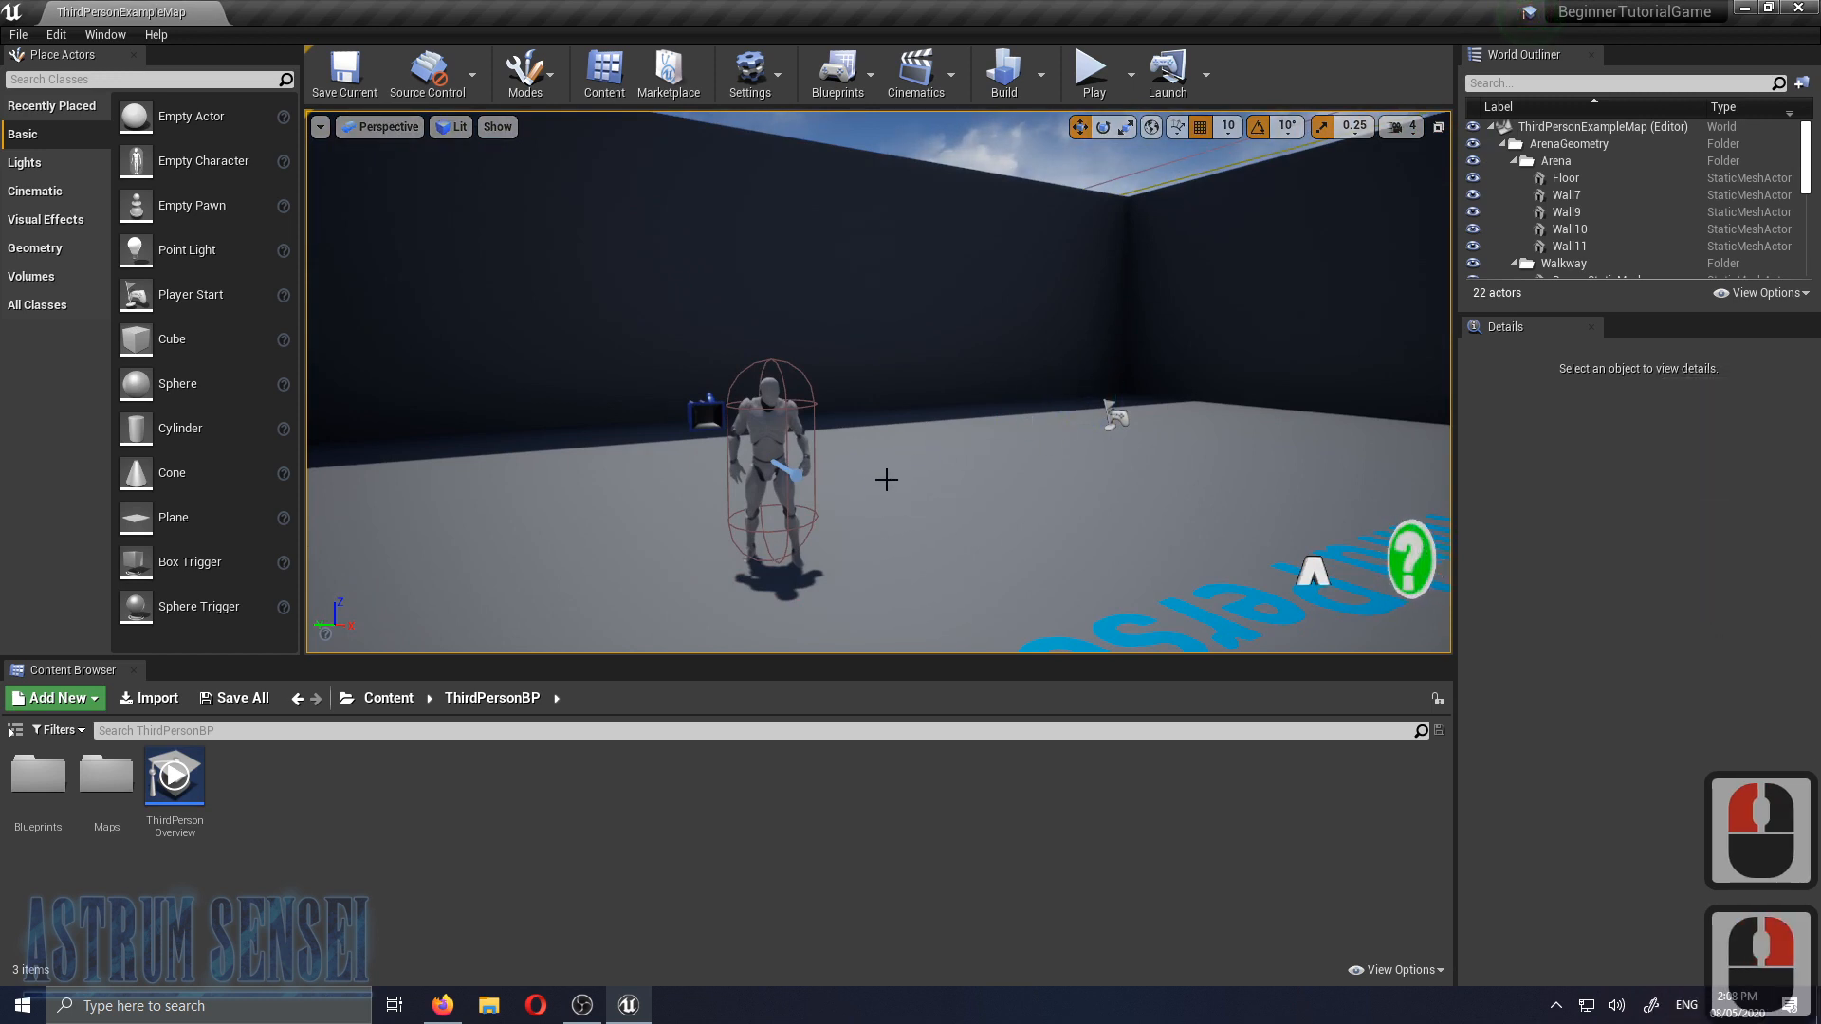
right_click_drag(909, 482, 834, 593)
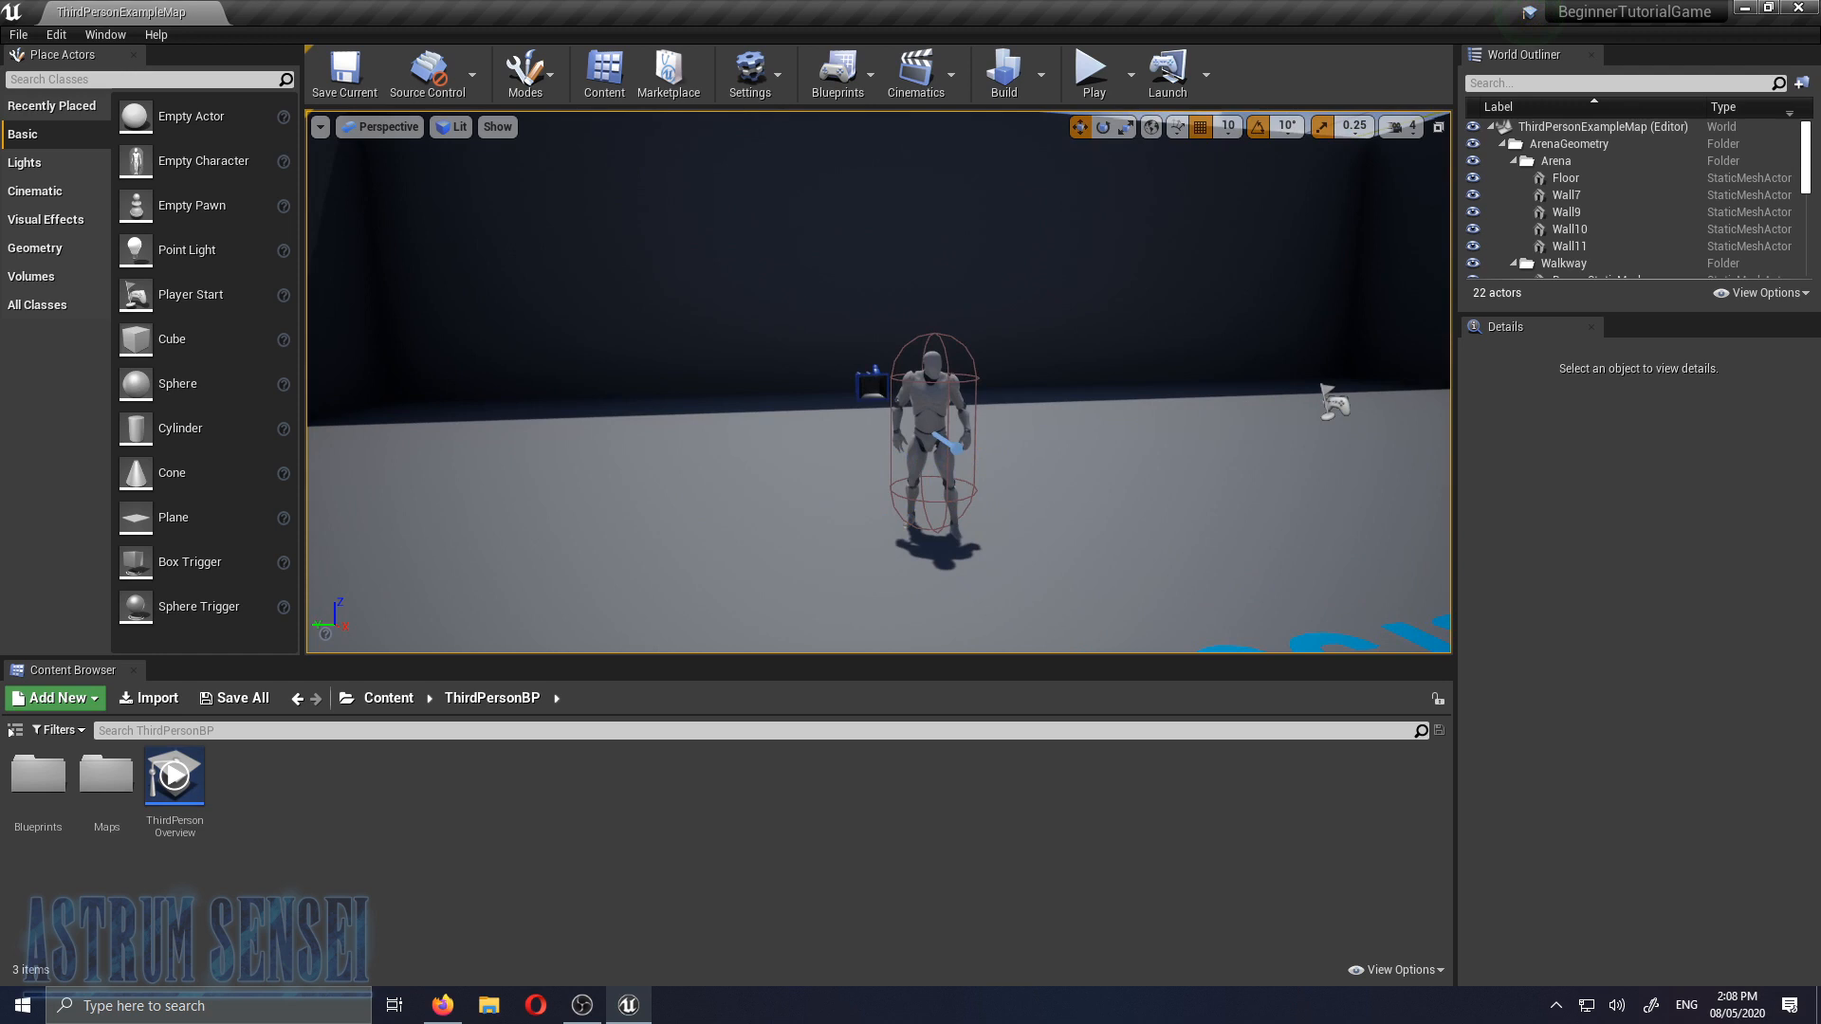
Fly the camera sideways around the mannequin to bring the staircase and arena corner into view
key("d")
right_click_drag(952, 482, 1101, 482)
key("w")
key("a")
key("s")
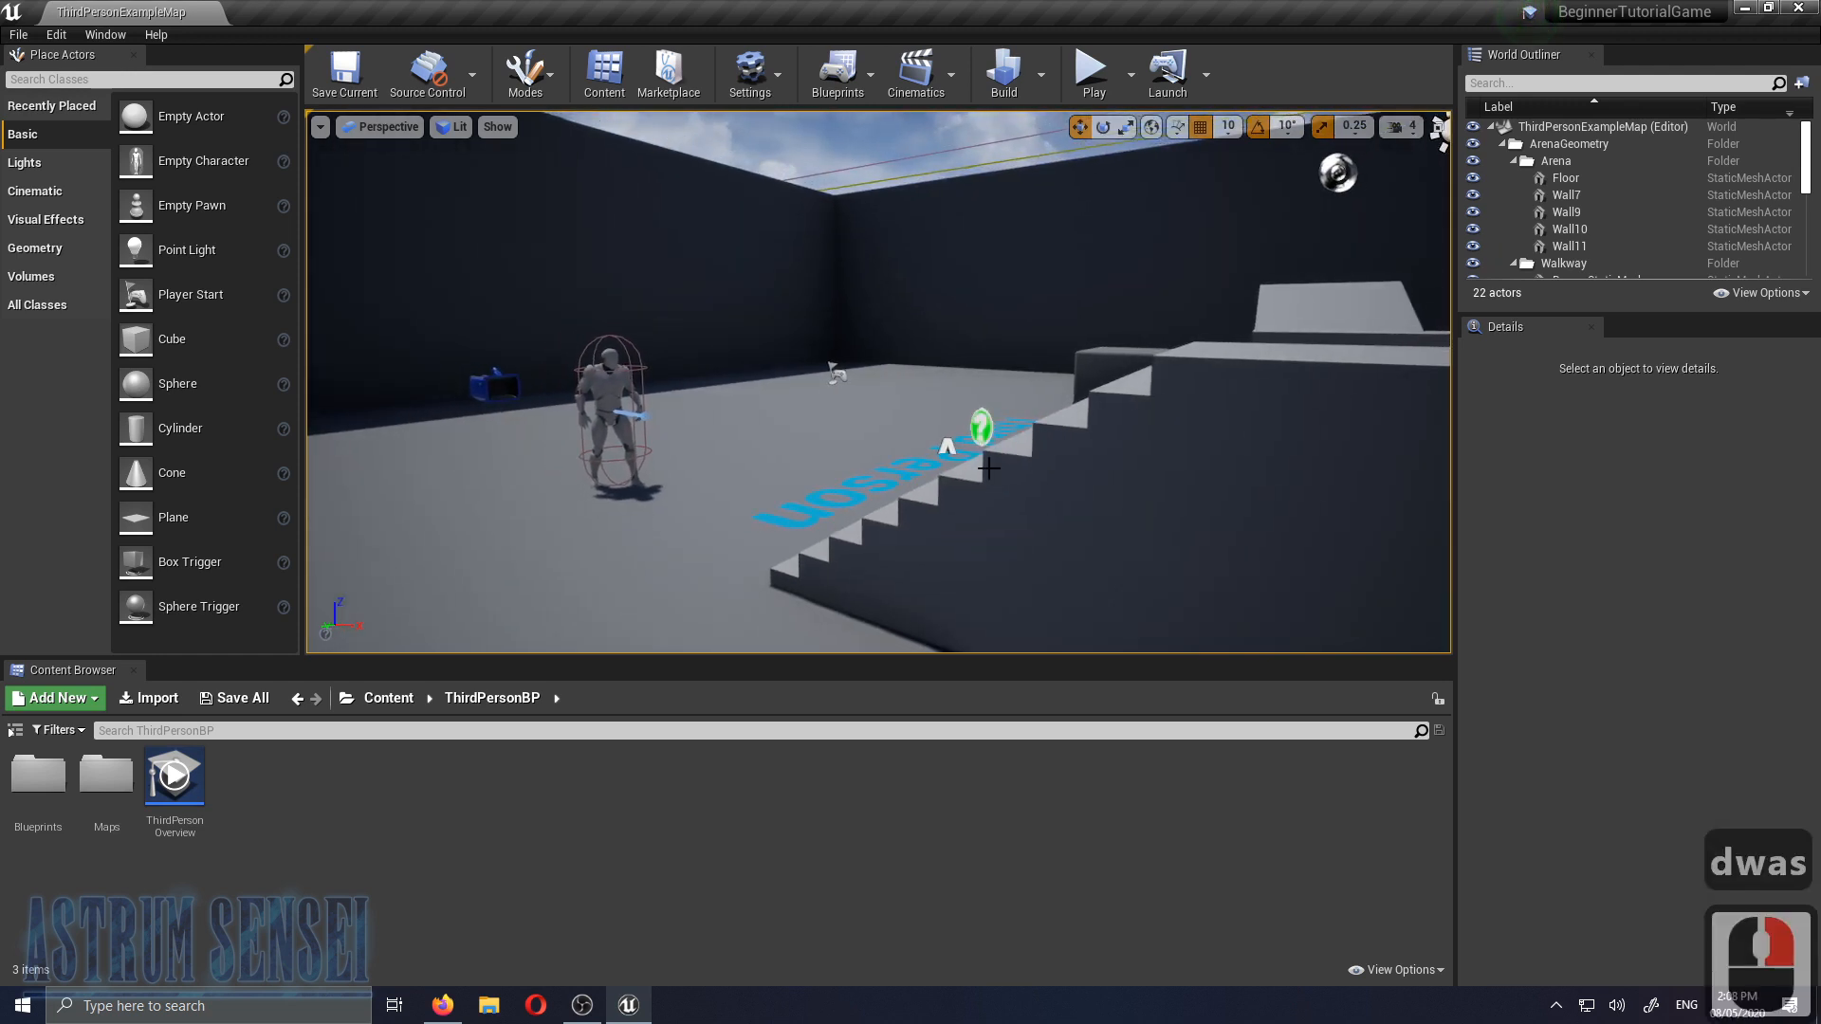
right_click_drag(993, 431, 715, 372)
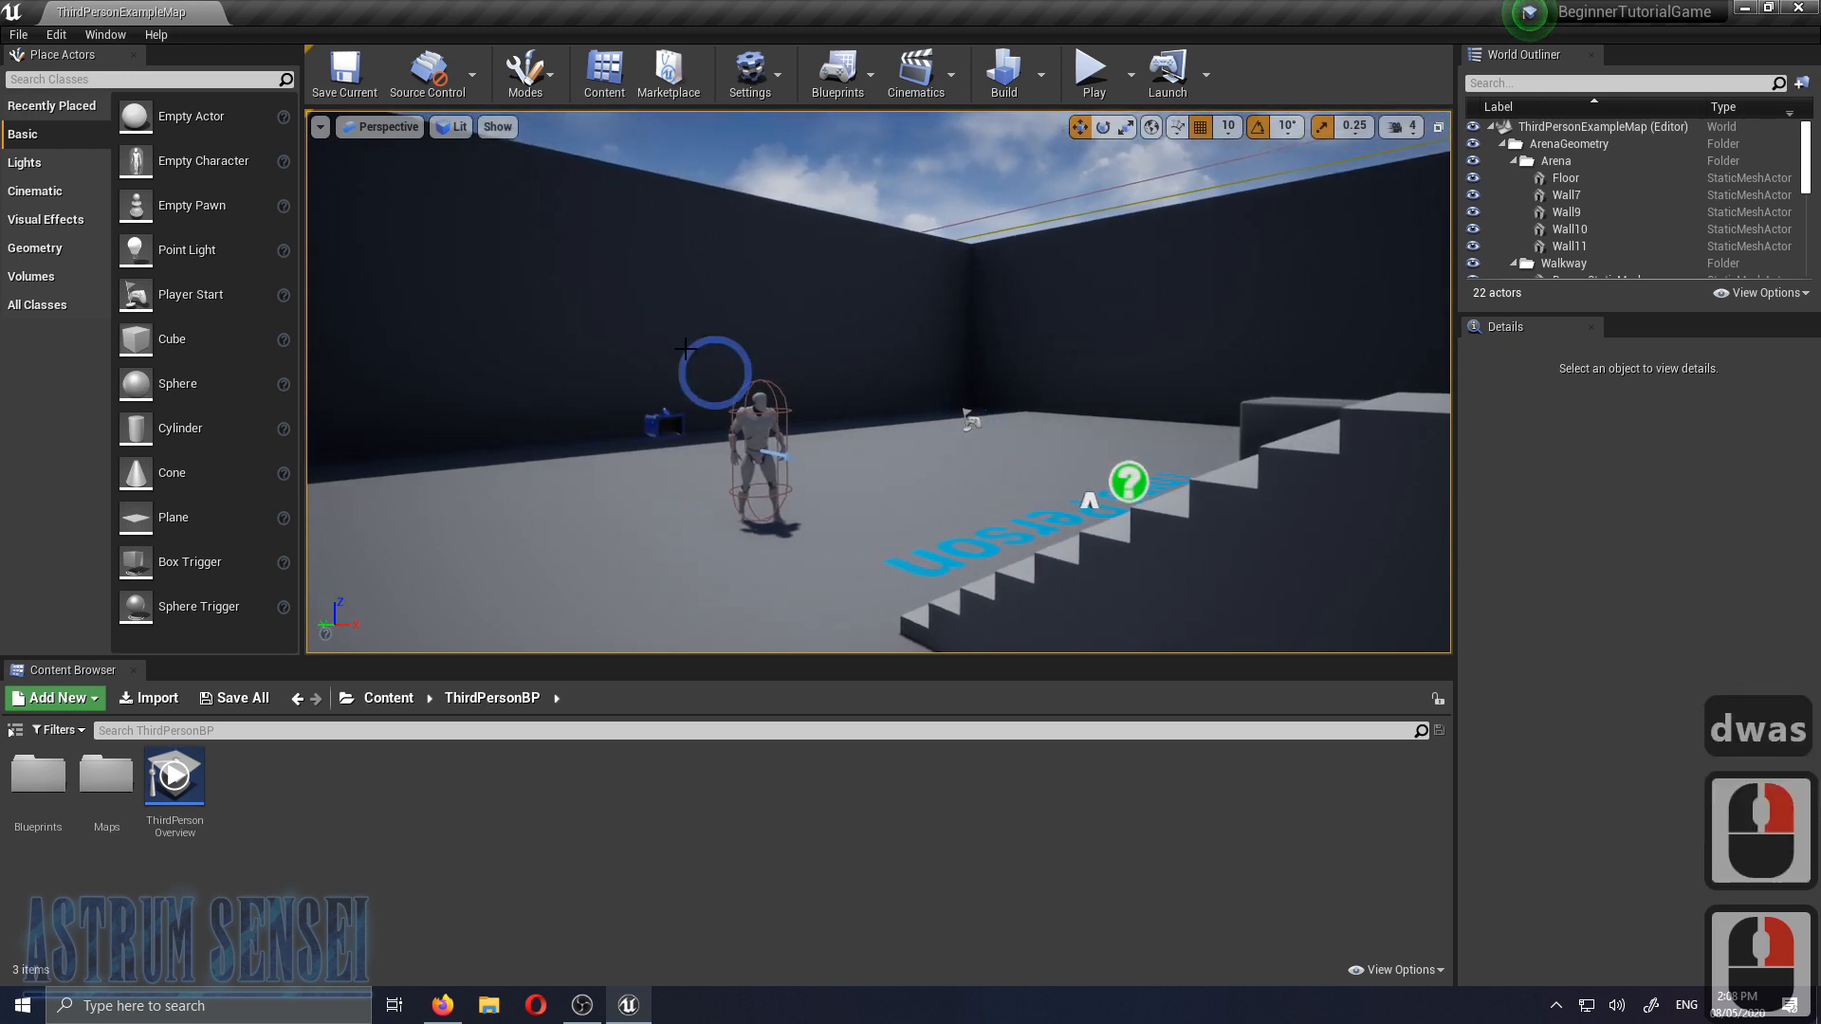
Switch the viewport to the Top orthographic view and return it to Perspective
left_click(408, 128)
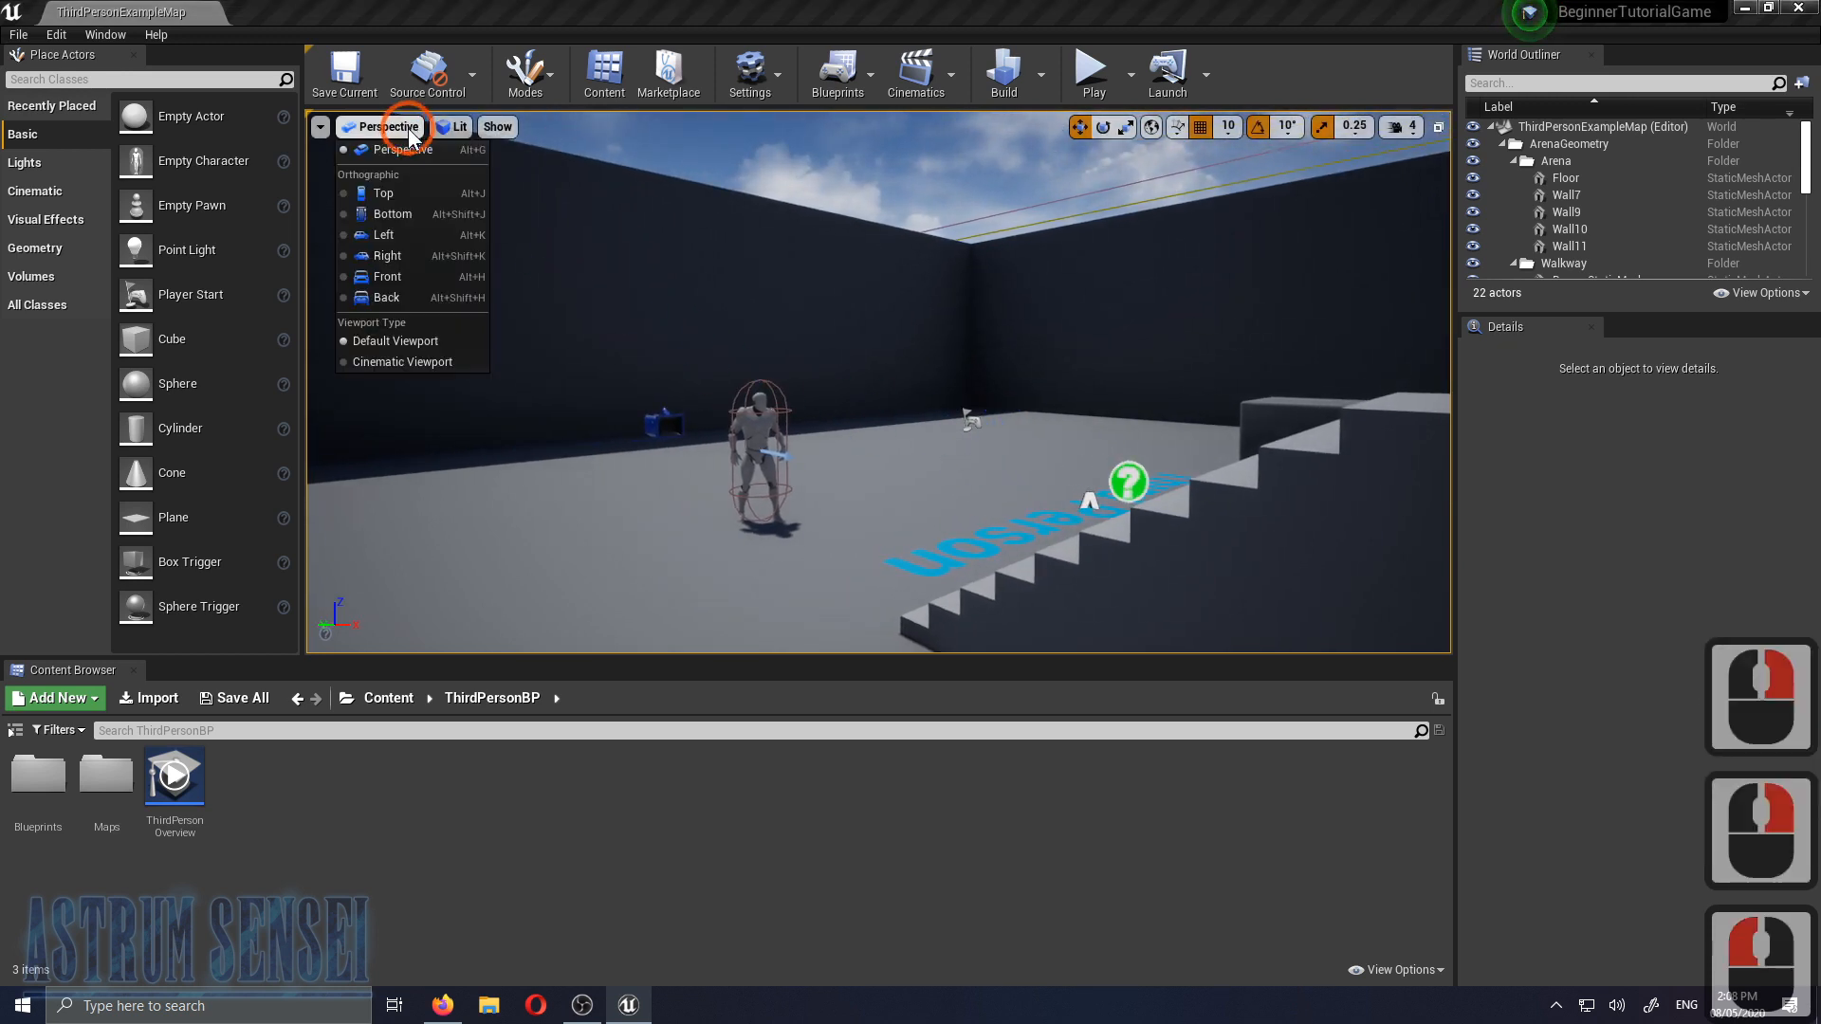
left_click(395, 193)
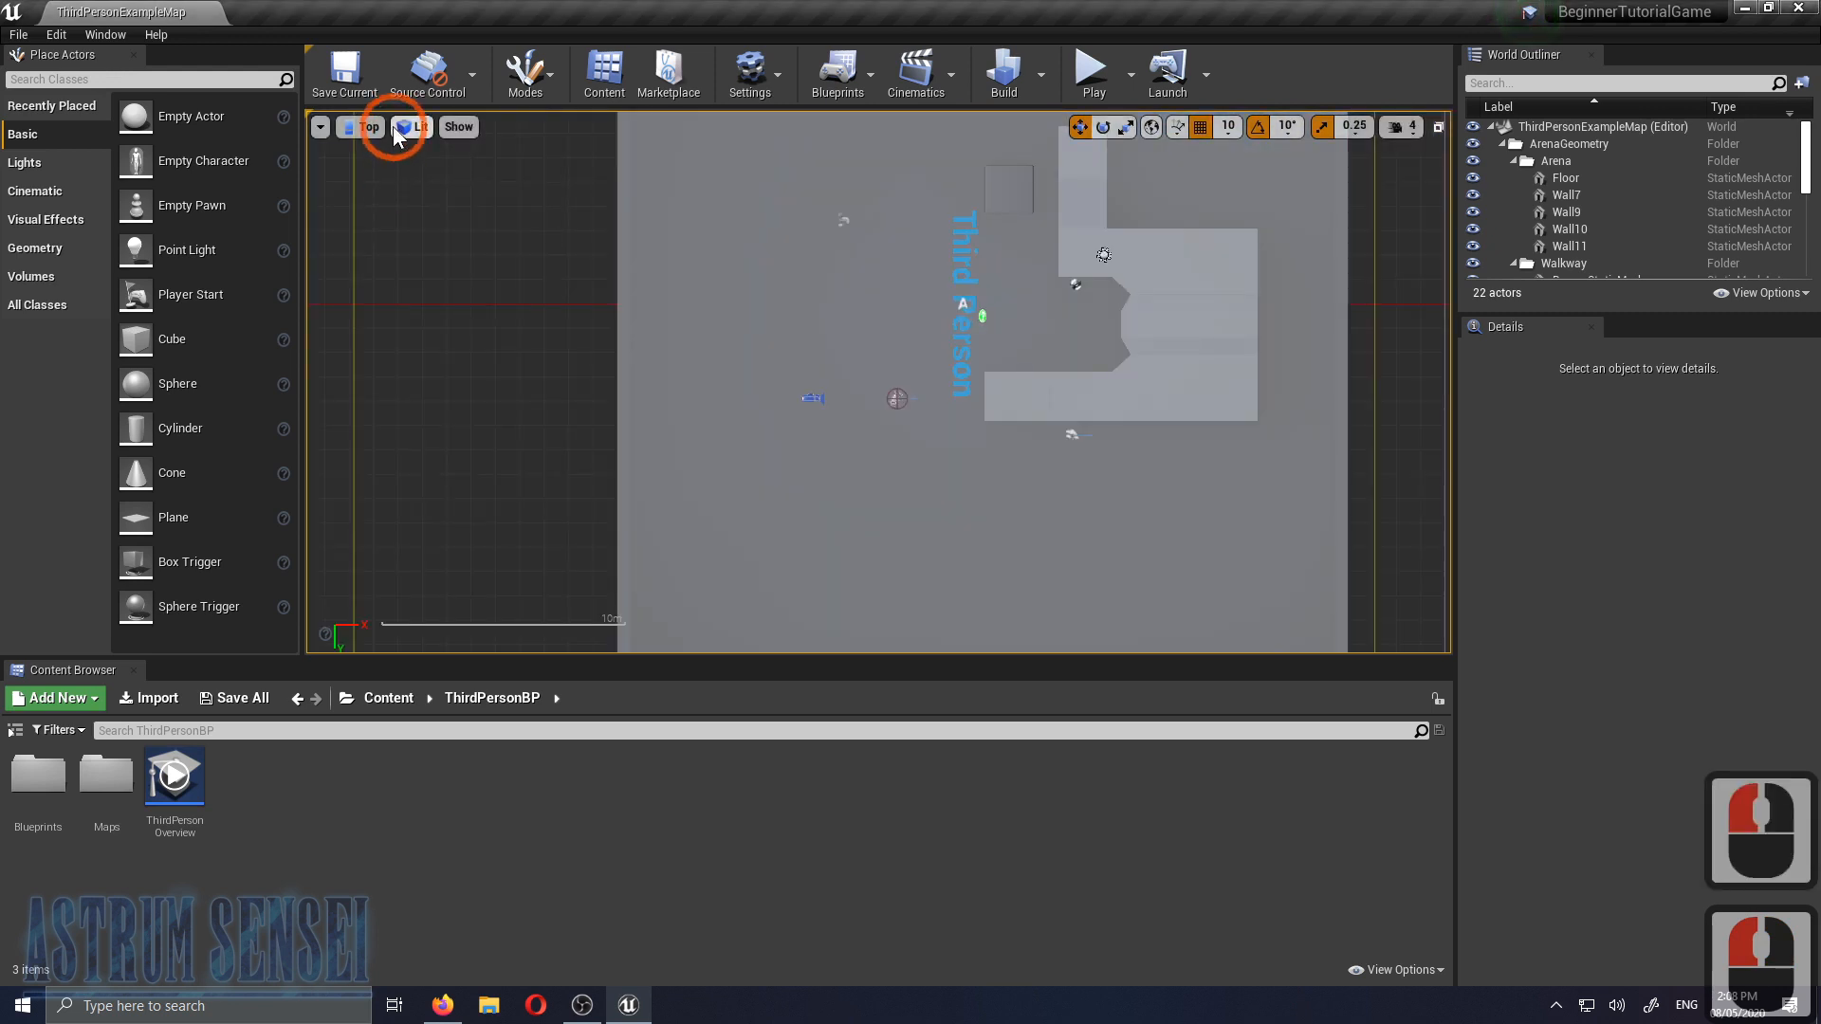
left_click(398, 127)
left_click(403, 150)
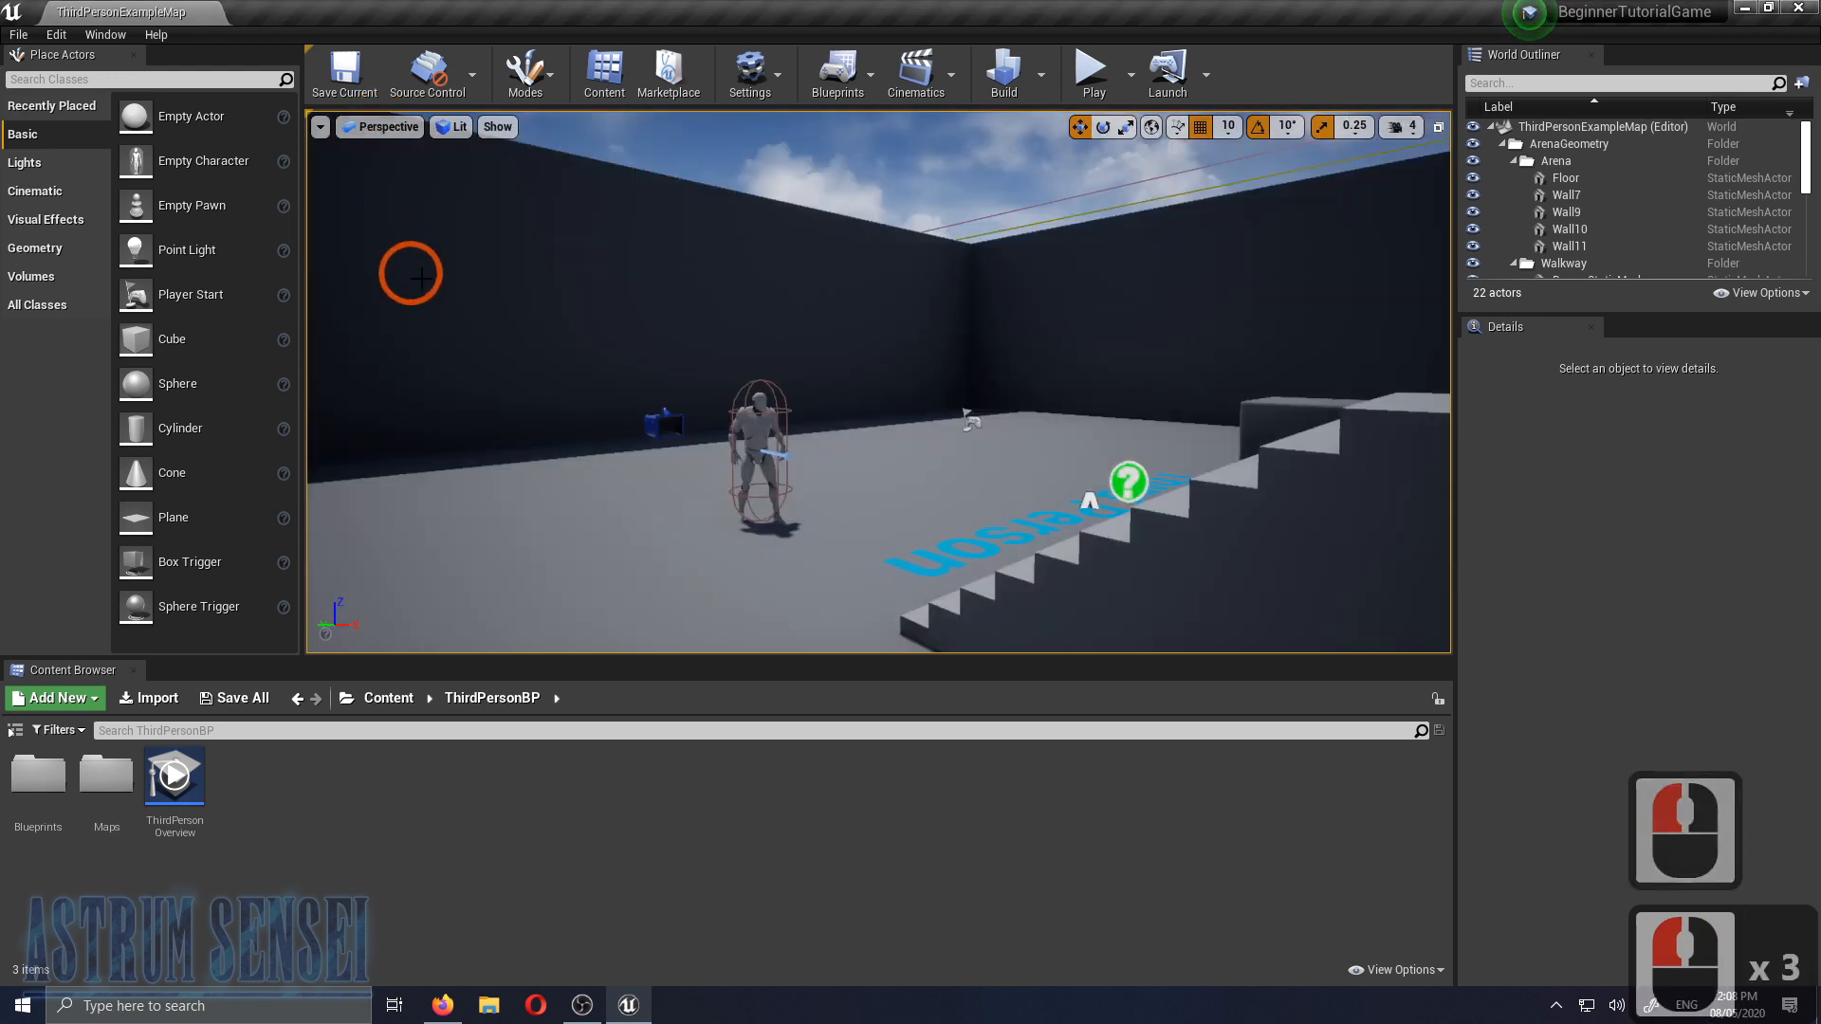
Try the Cinematic Viewport type, restore the Default Viewport and turn the camera around the arena
left_click(389, 128)
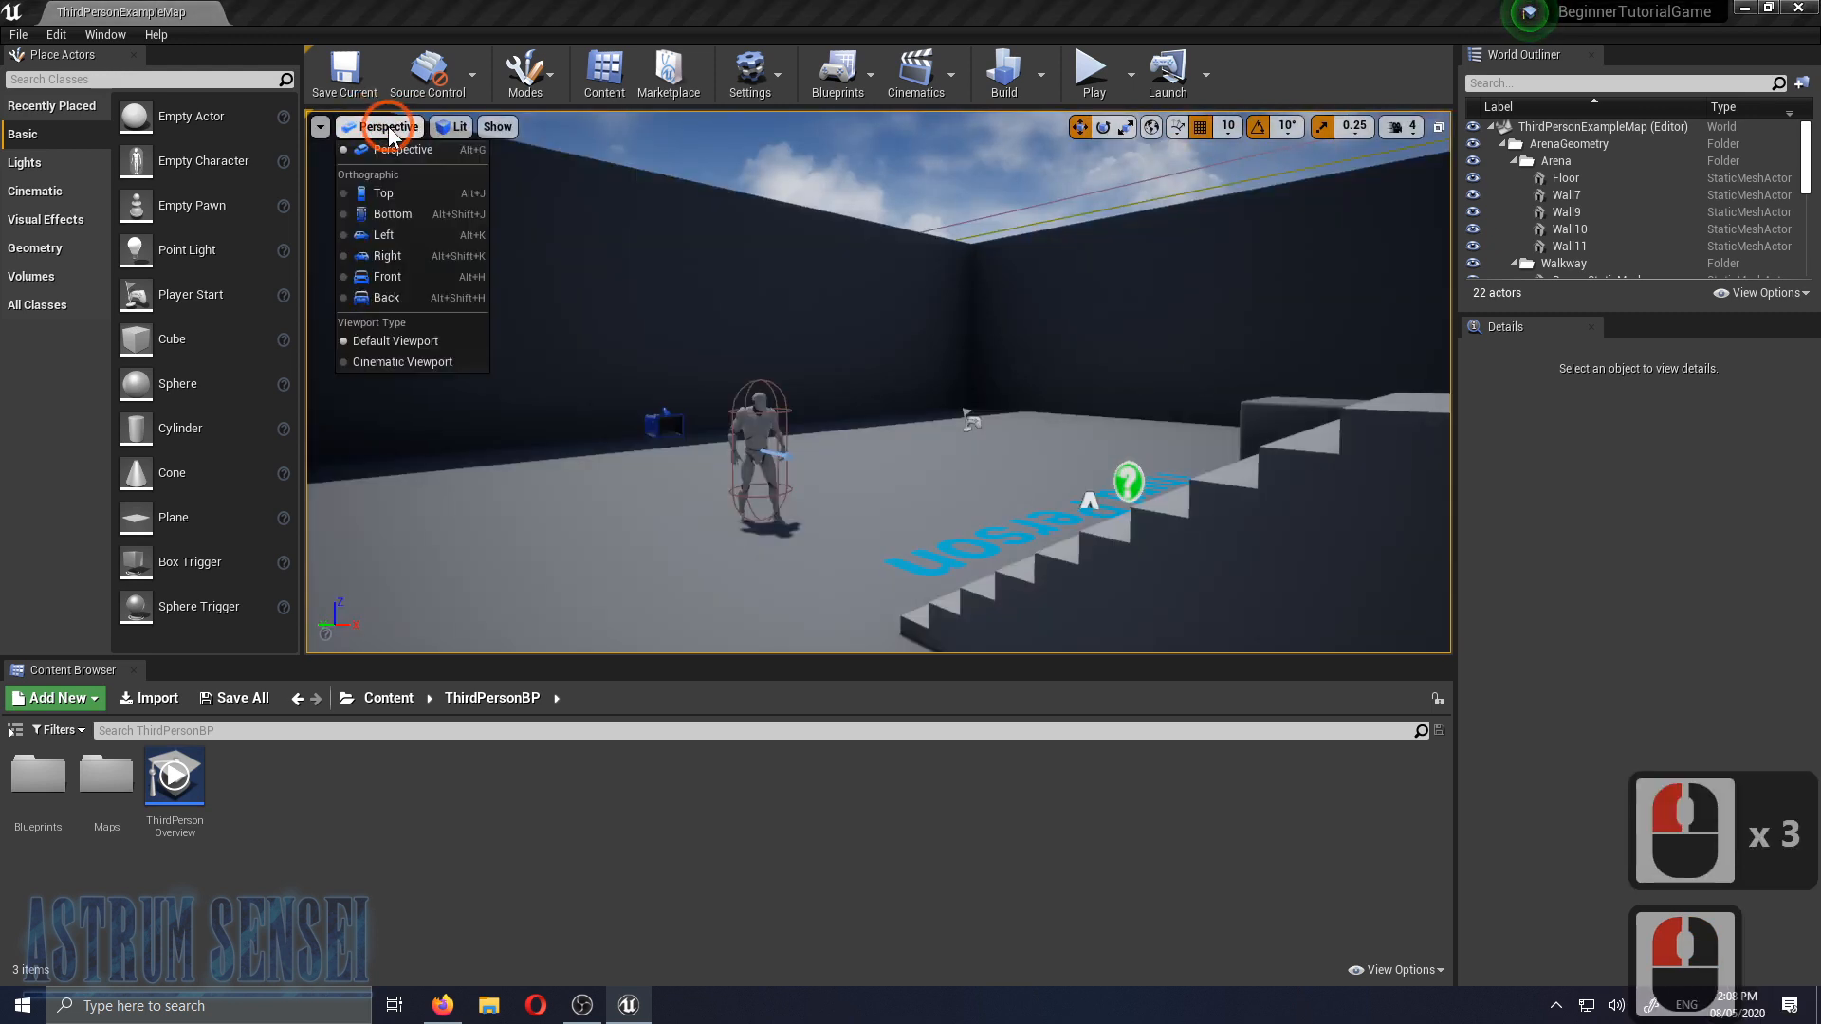
left_click(424, 368)
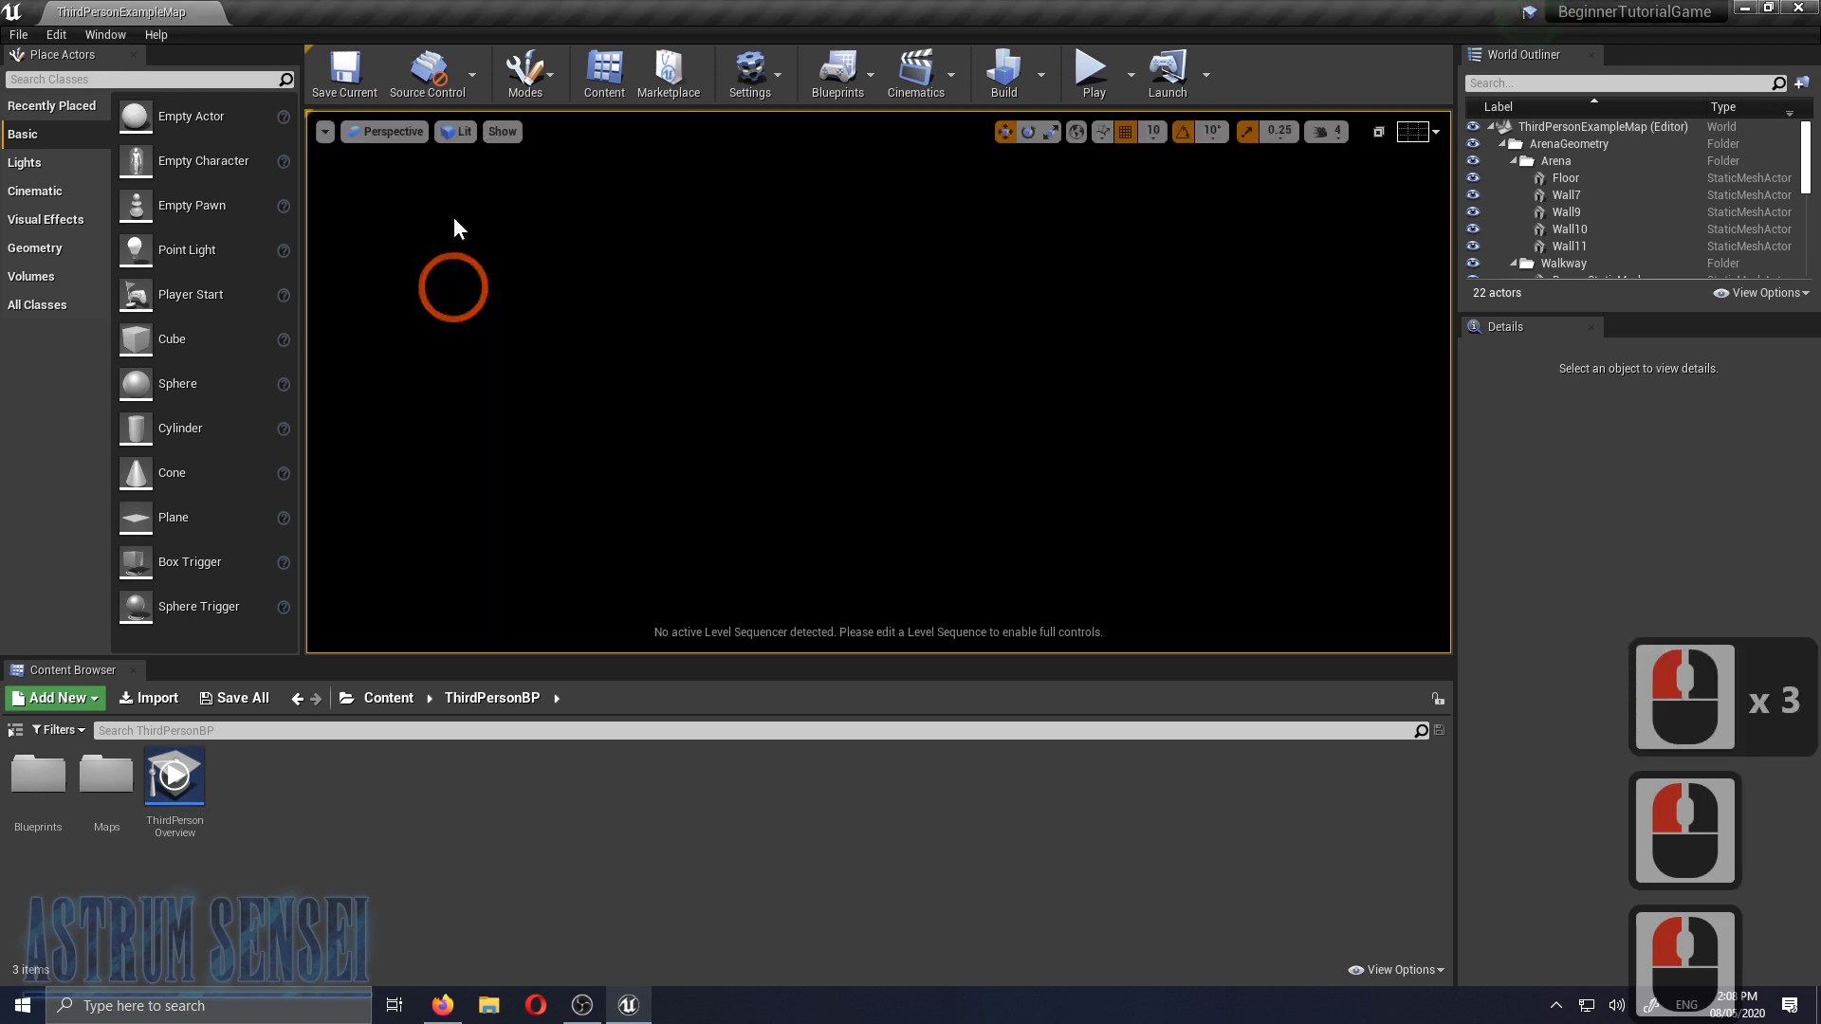
left_click(396, 133)
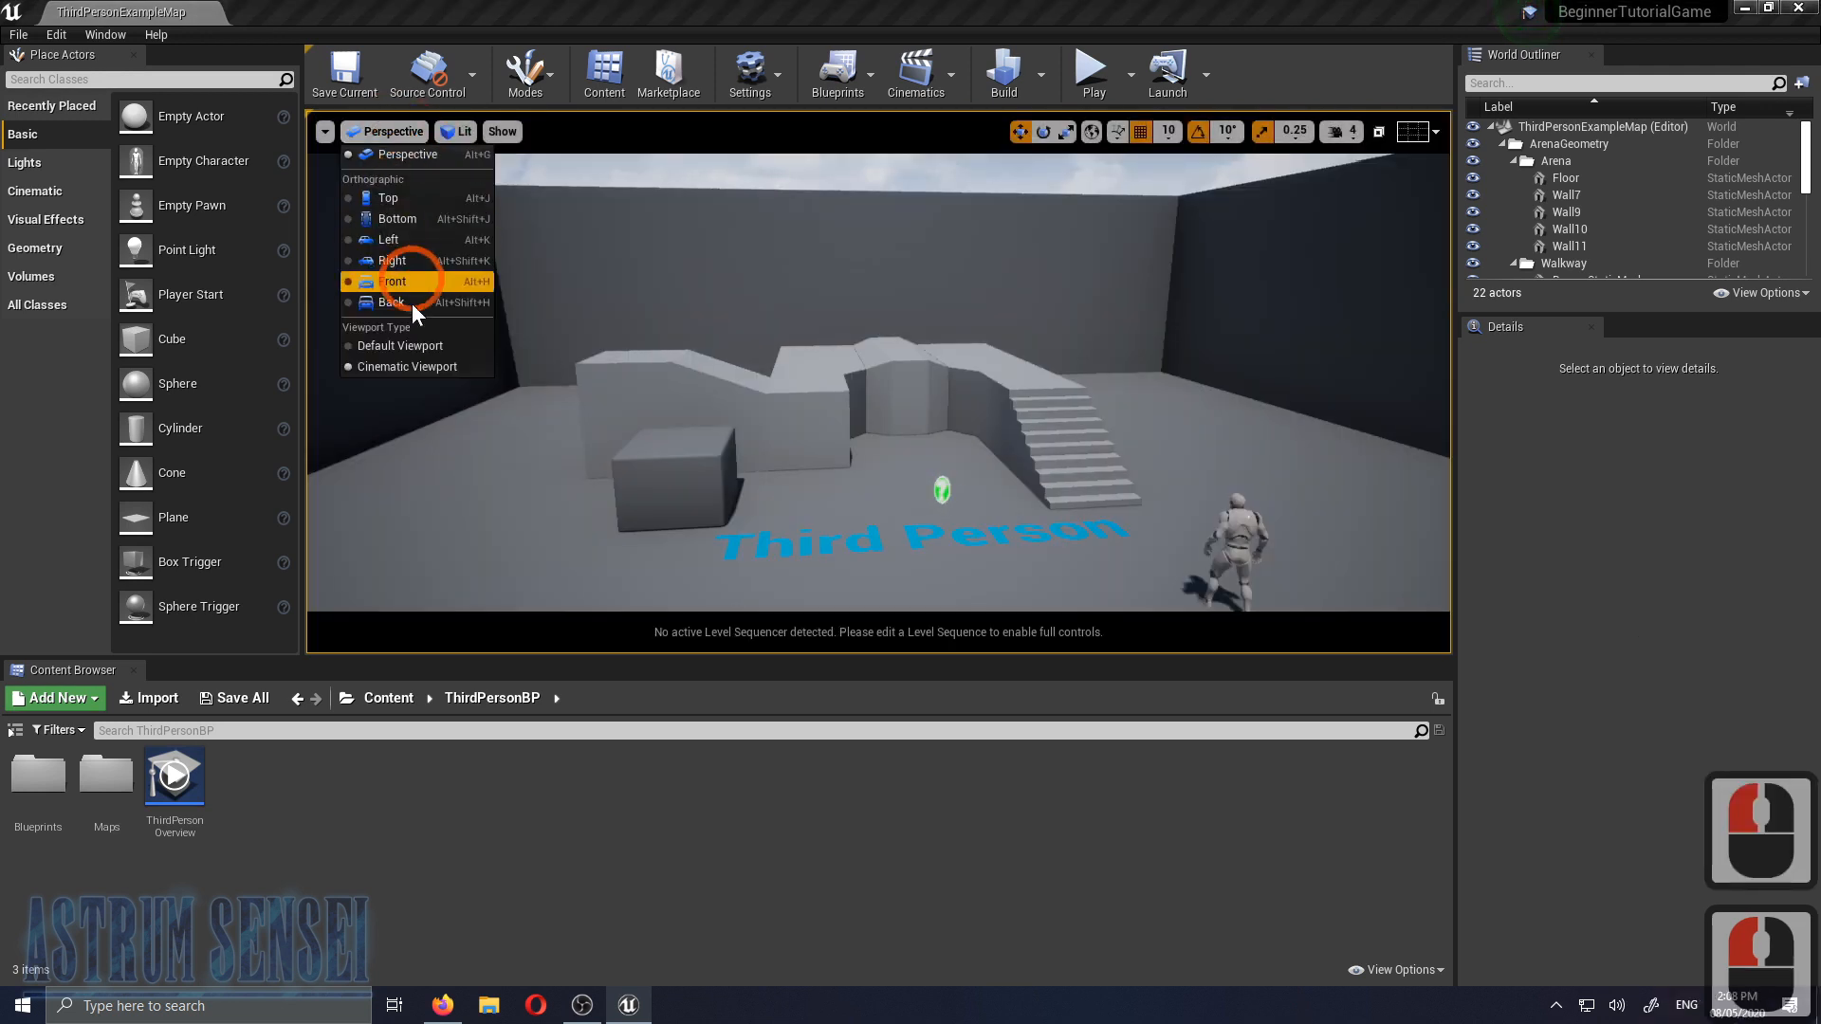
left_click(407, 343)
right_click_drag(702, 341, 868, 362)
Set the view mode to Unlit and fly up to the mannequin to examine the scene without lighting
left_click(448, 127)
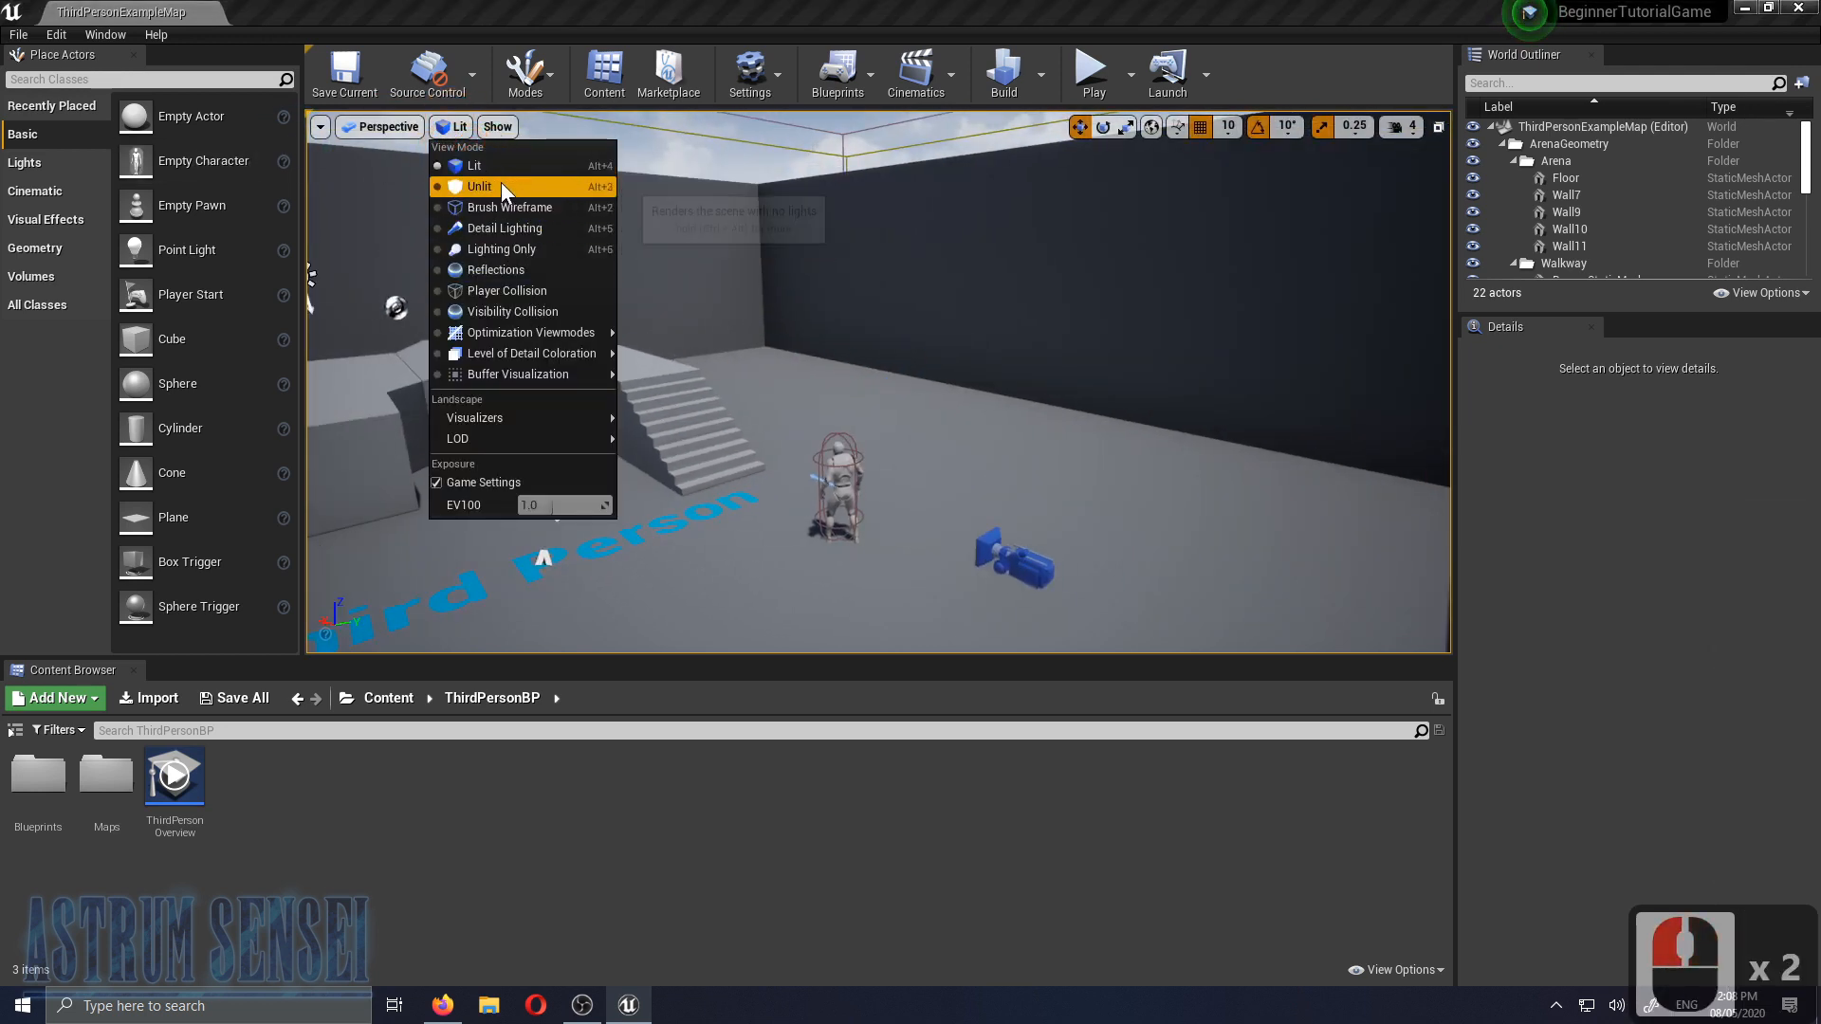
left_click(487, 191)
right_click_drag(910, 414, 695, 162)
key("w")
key("w")
key("d")
key("d")
mouse_move(989, 348)
right_mouse_down()
mouse_move(813, 325)
mouse_move(986, 348)
right_mouse_up()
Set the view mode to Brush Wireframe and fly around to examine the mannequin's and walls' meshes
left_click(461, 131)
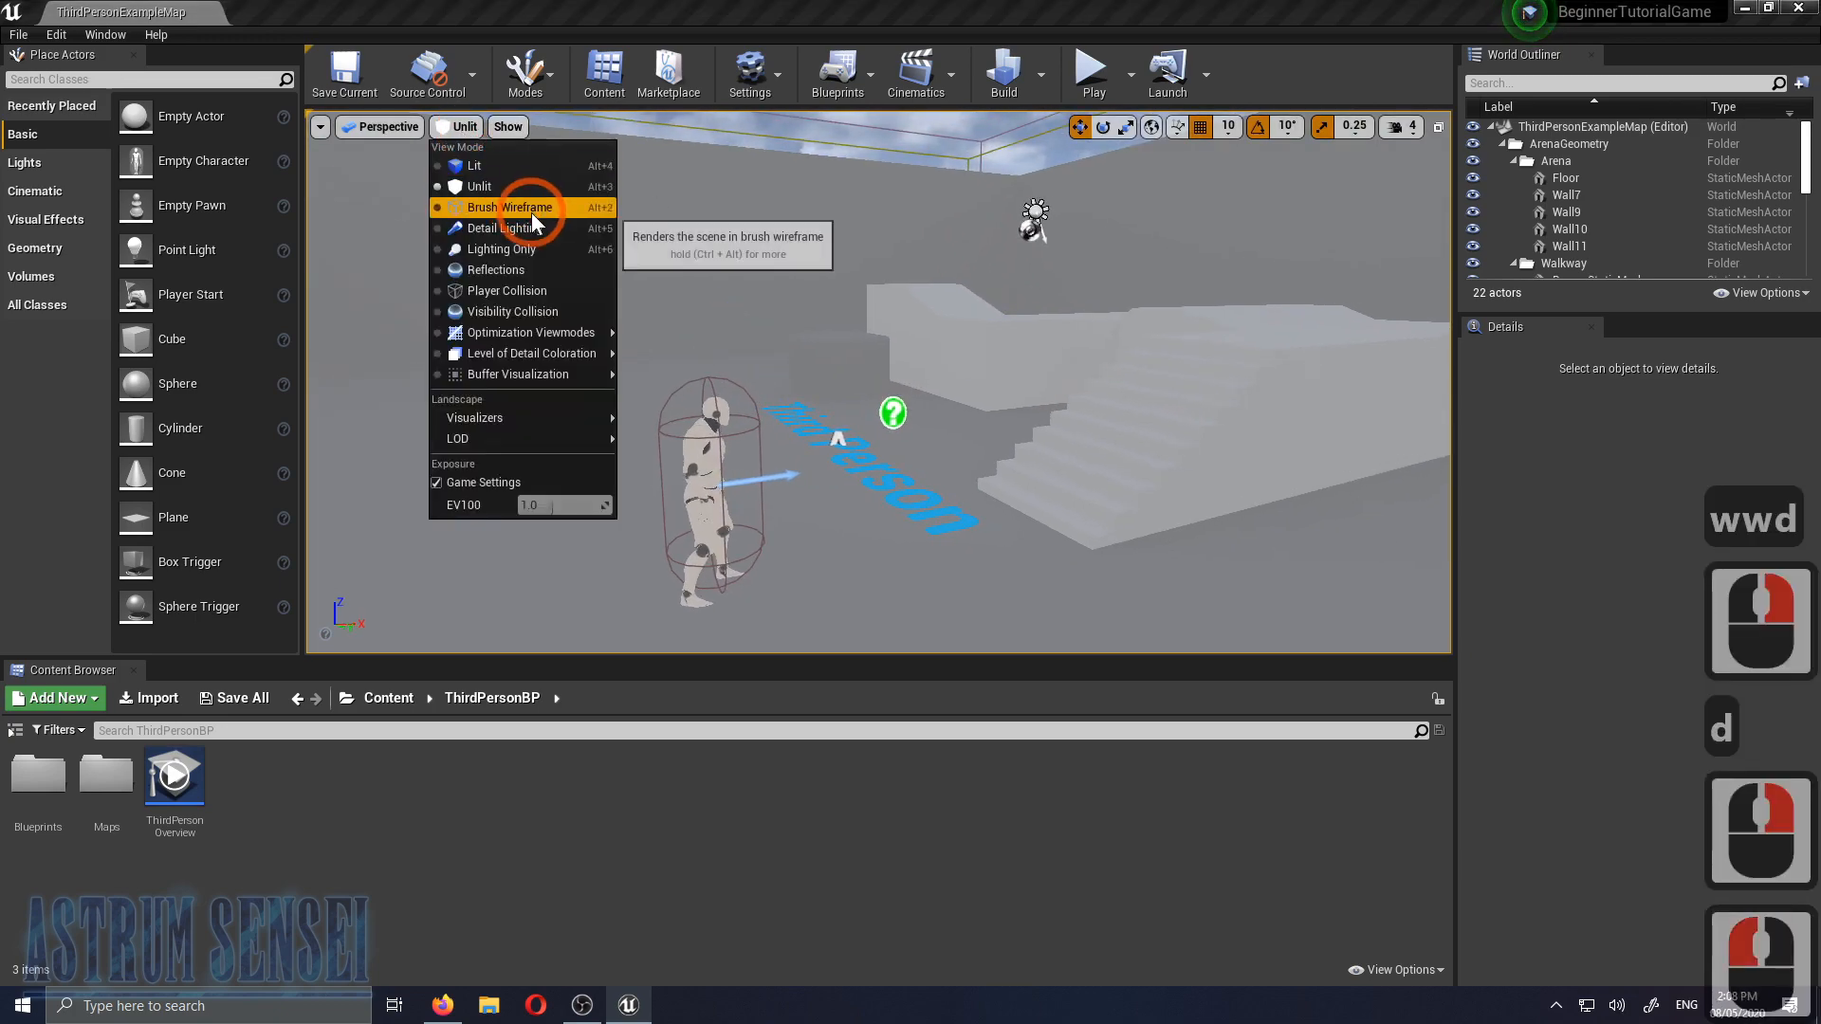
left_click(527, 207)
mouse_move(874, 339)
right_mouse_down()
mouse_move(857, 358)
mouse_move(645, 358)
mouse_move(693, 346)
mouse_move(654, 332)
right_mouse_up()
key("d")
key("d")
key("w")
Set the view mode to Detail Lighting and move the camera to a side view of the mannequin
left_click(457, 134)
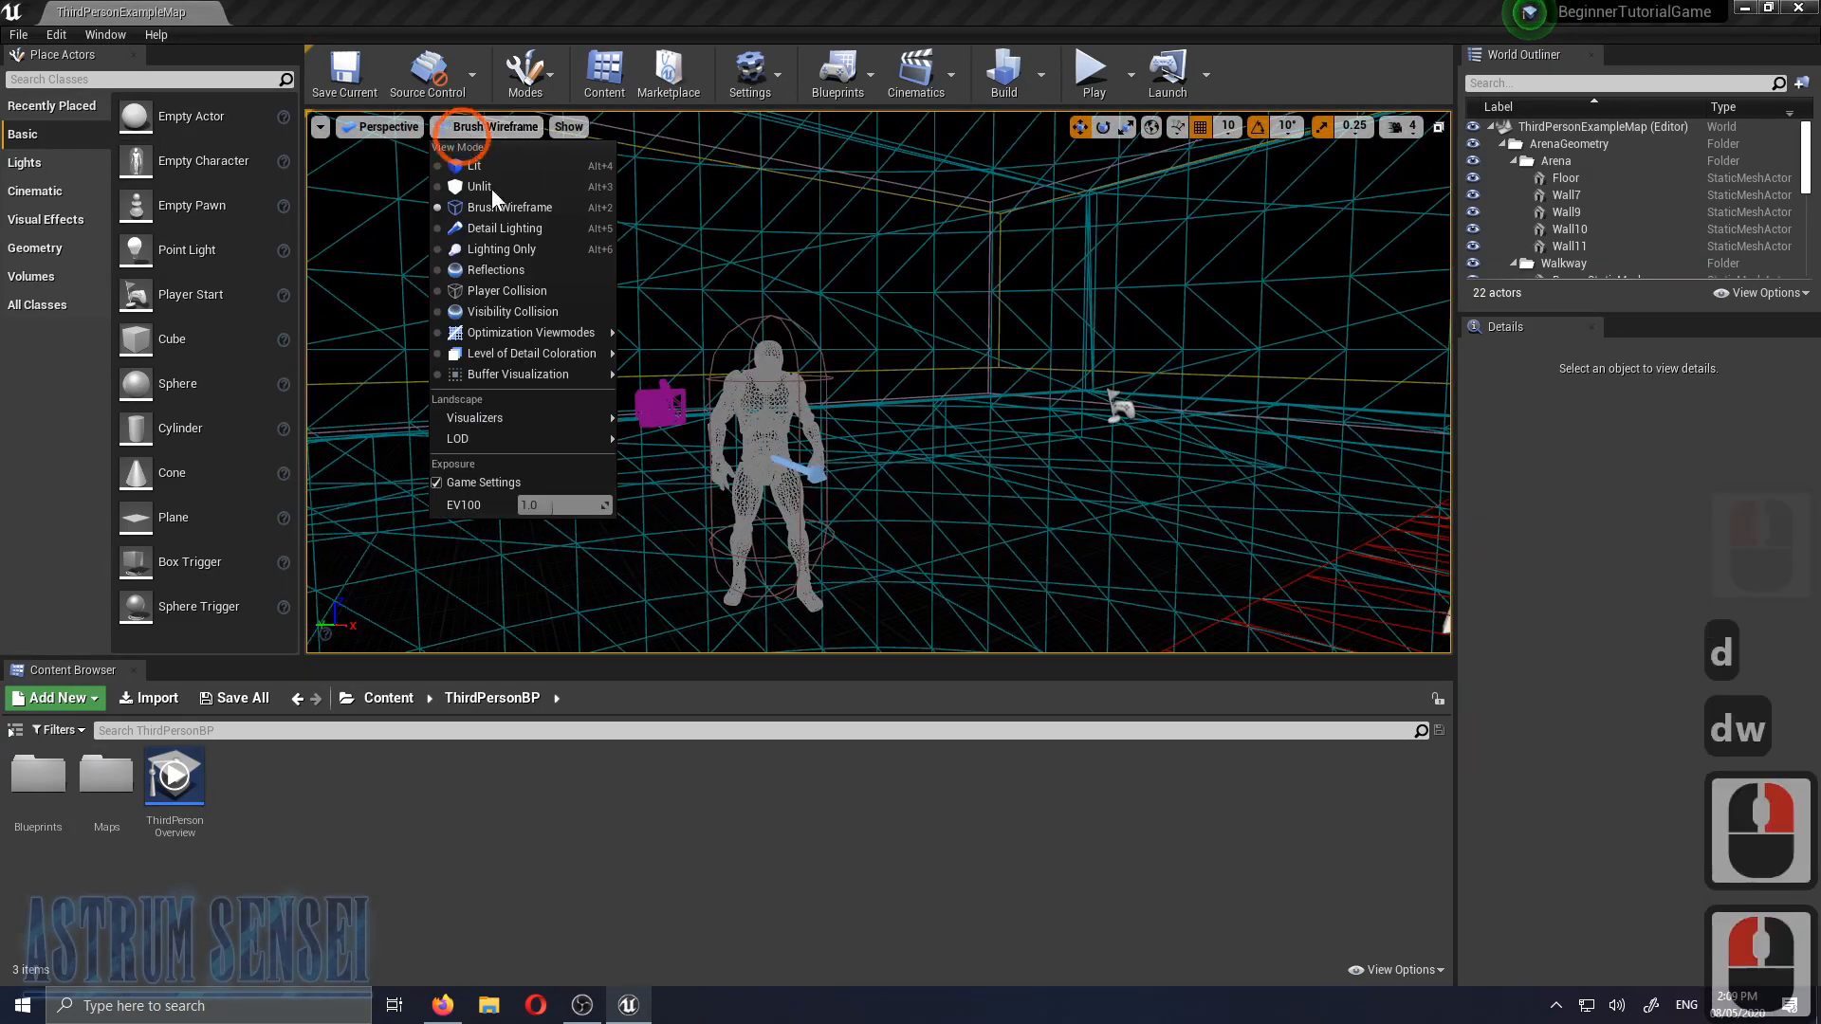
left_click(516, 233)
right_click_drag(655, 300, 834, 435)
key("w")
key("w")
key("s")
key("a")
Display the scene in Lighting Only and then in the Reflections view mode, turning the camera to examine it
left_click(479, 129)
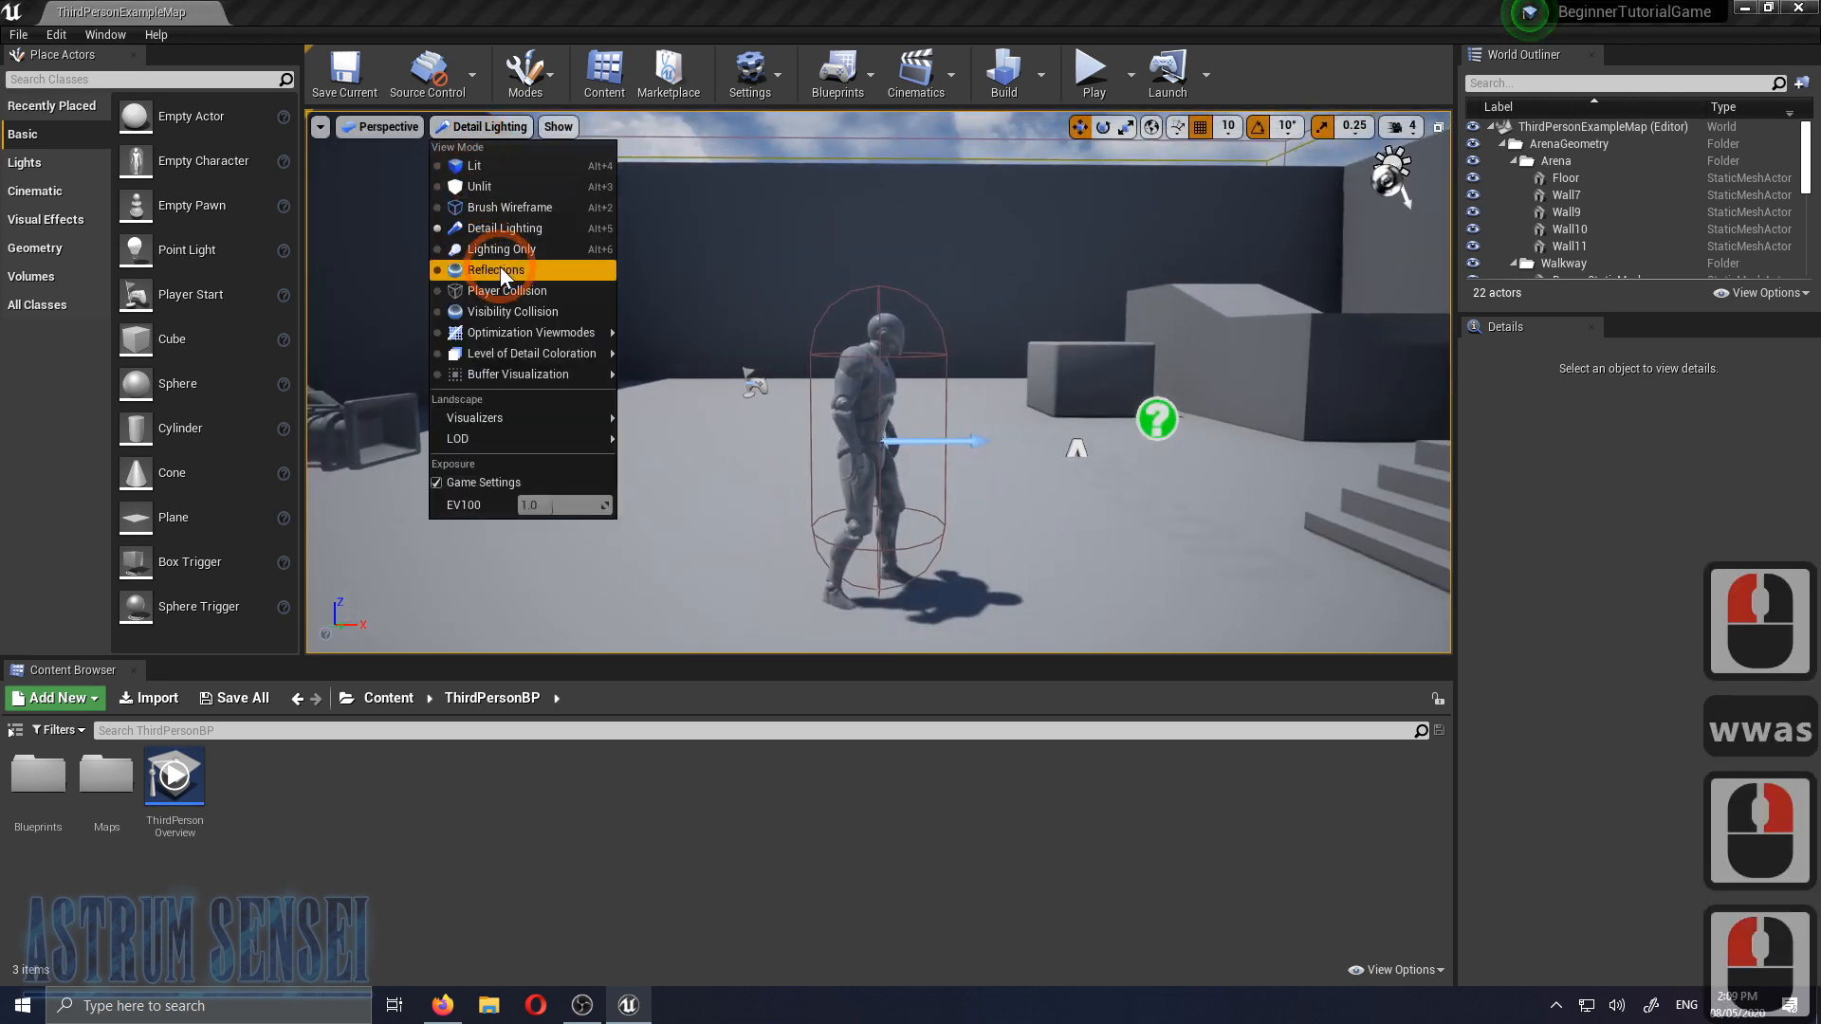
left_click(501, 249)
left_click(501, 126)
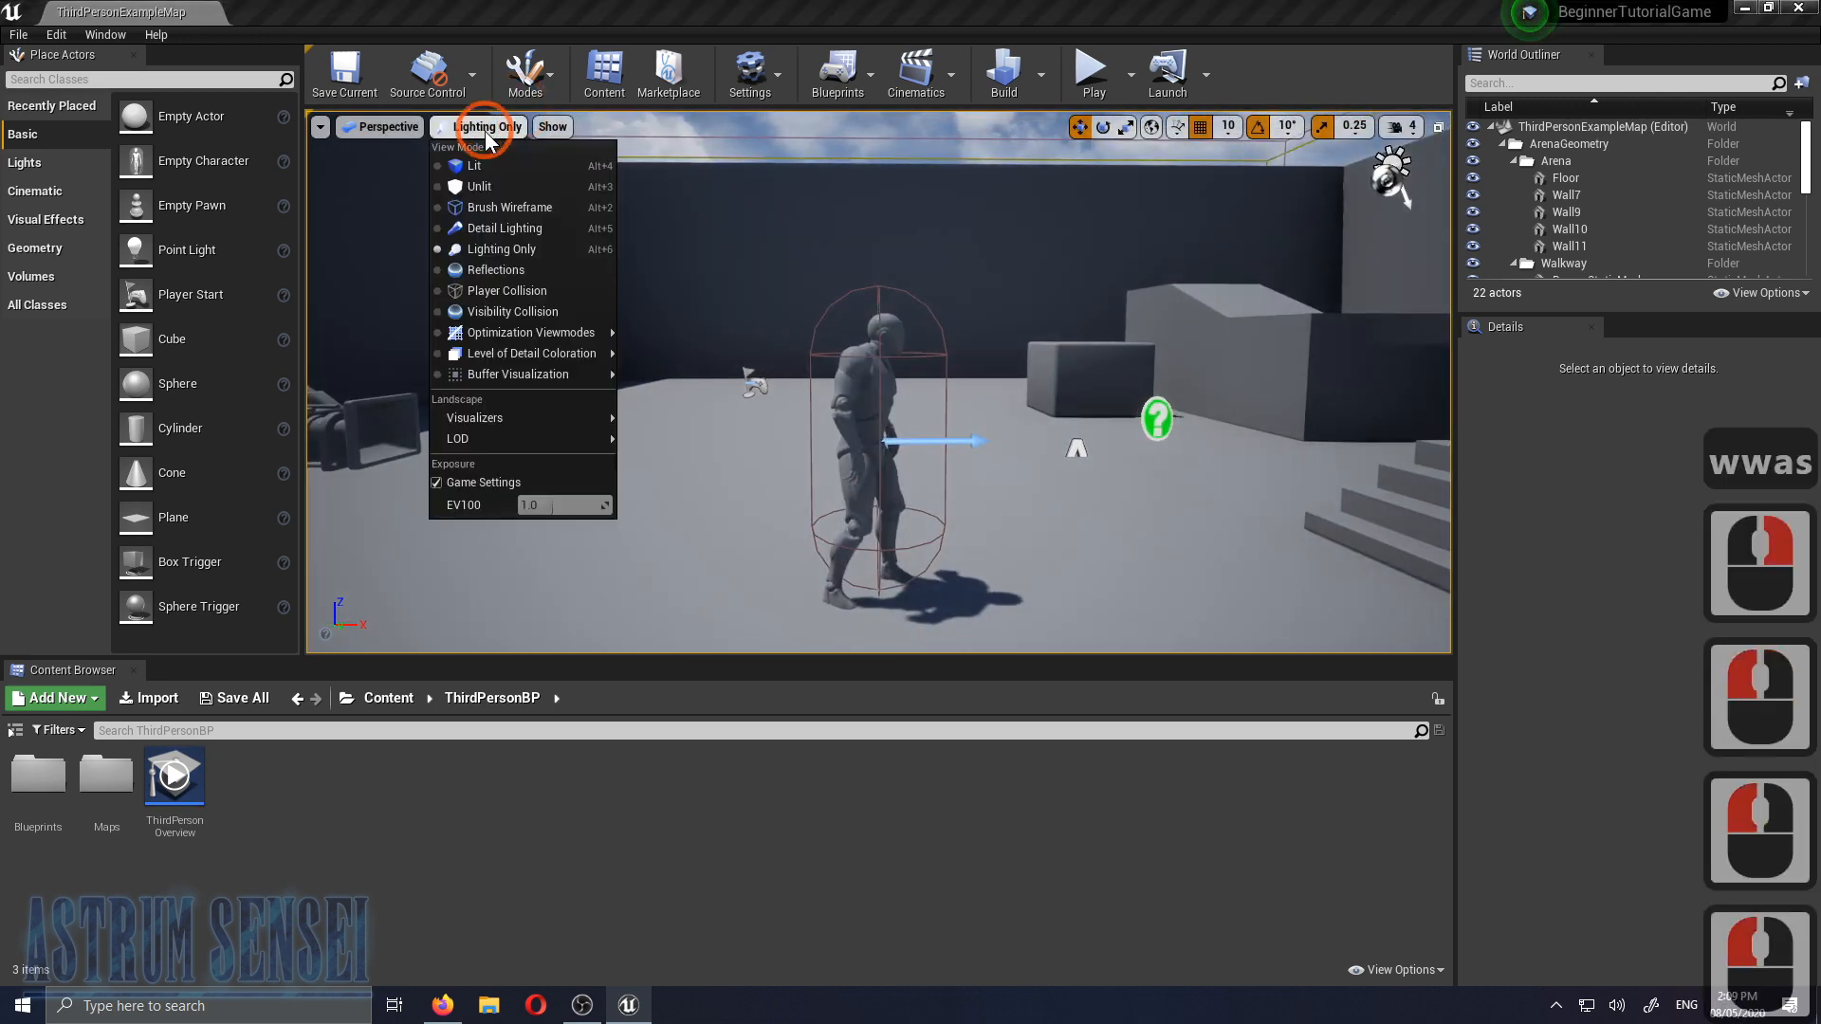
left_click(543, 270)
right_click_drag(1088, 360, 1088, 360)
Set the view mode to Player Collision and examine the mannequin's upper body and capsule up close
left_click(494, 127)
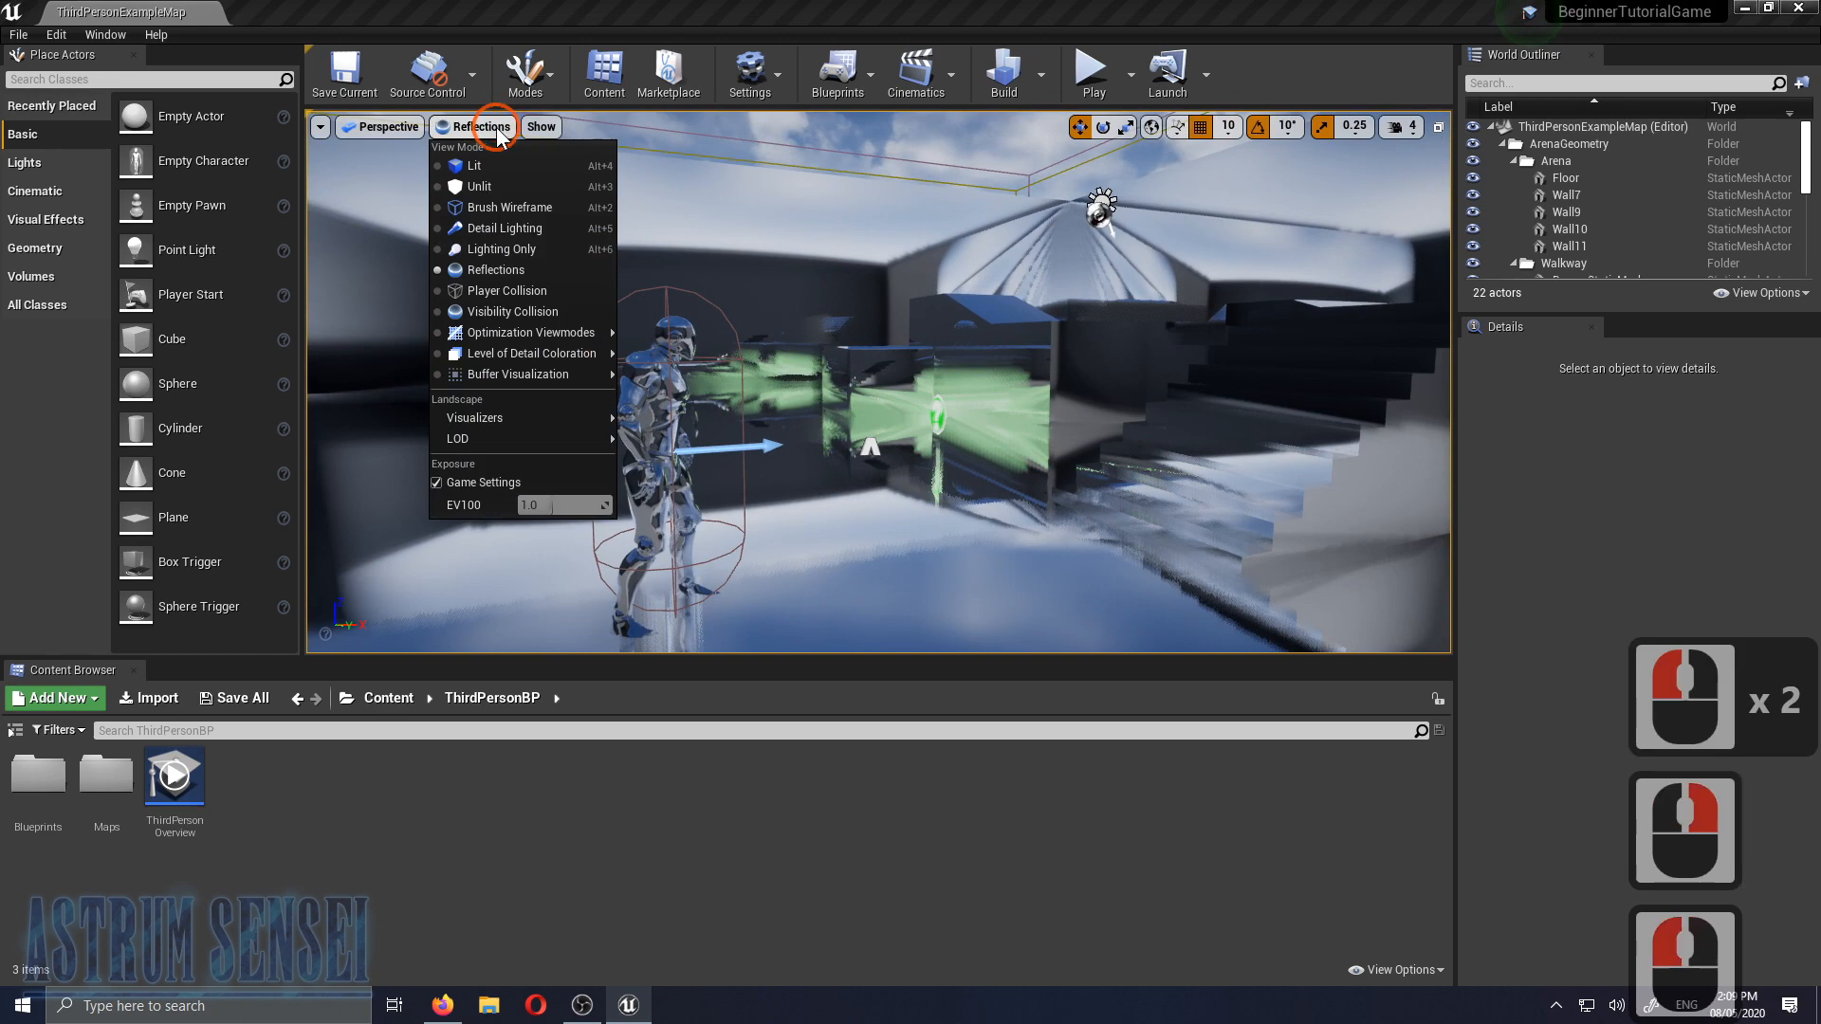
left_click(519, 291)
right_click_drag(871, 398, 756, 394)
right_click_drag(706, 322, 705, 323)
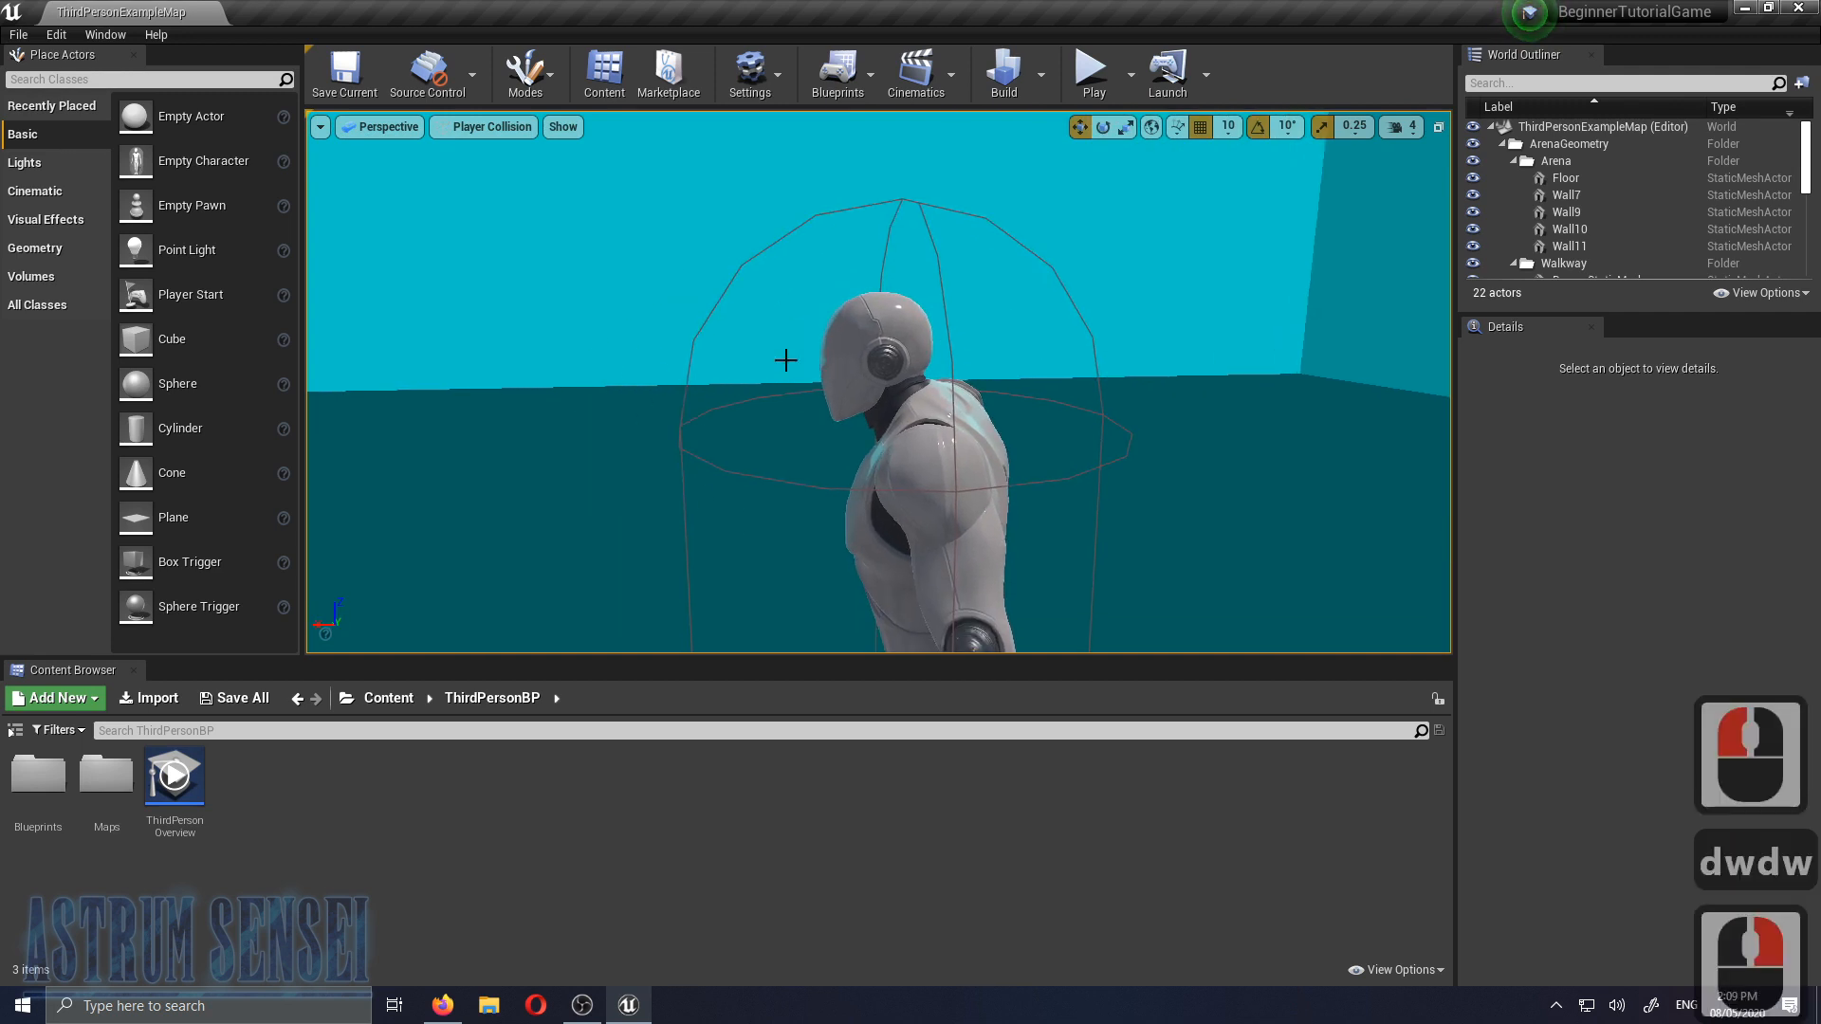
right_click_drag(753, 431, 632, 385)
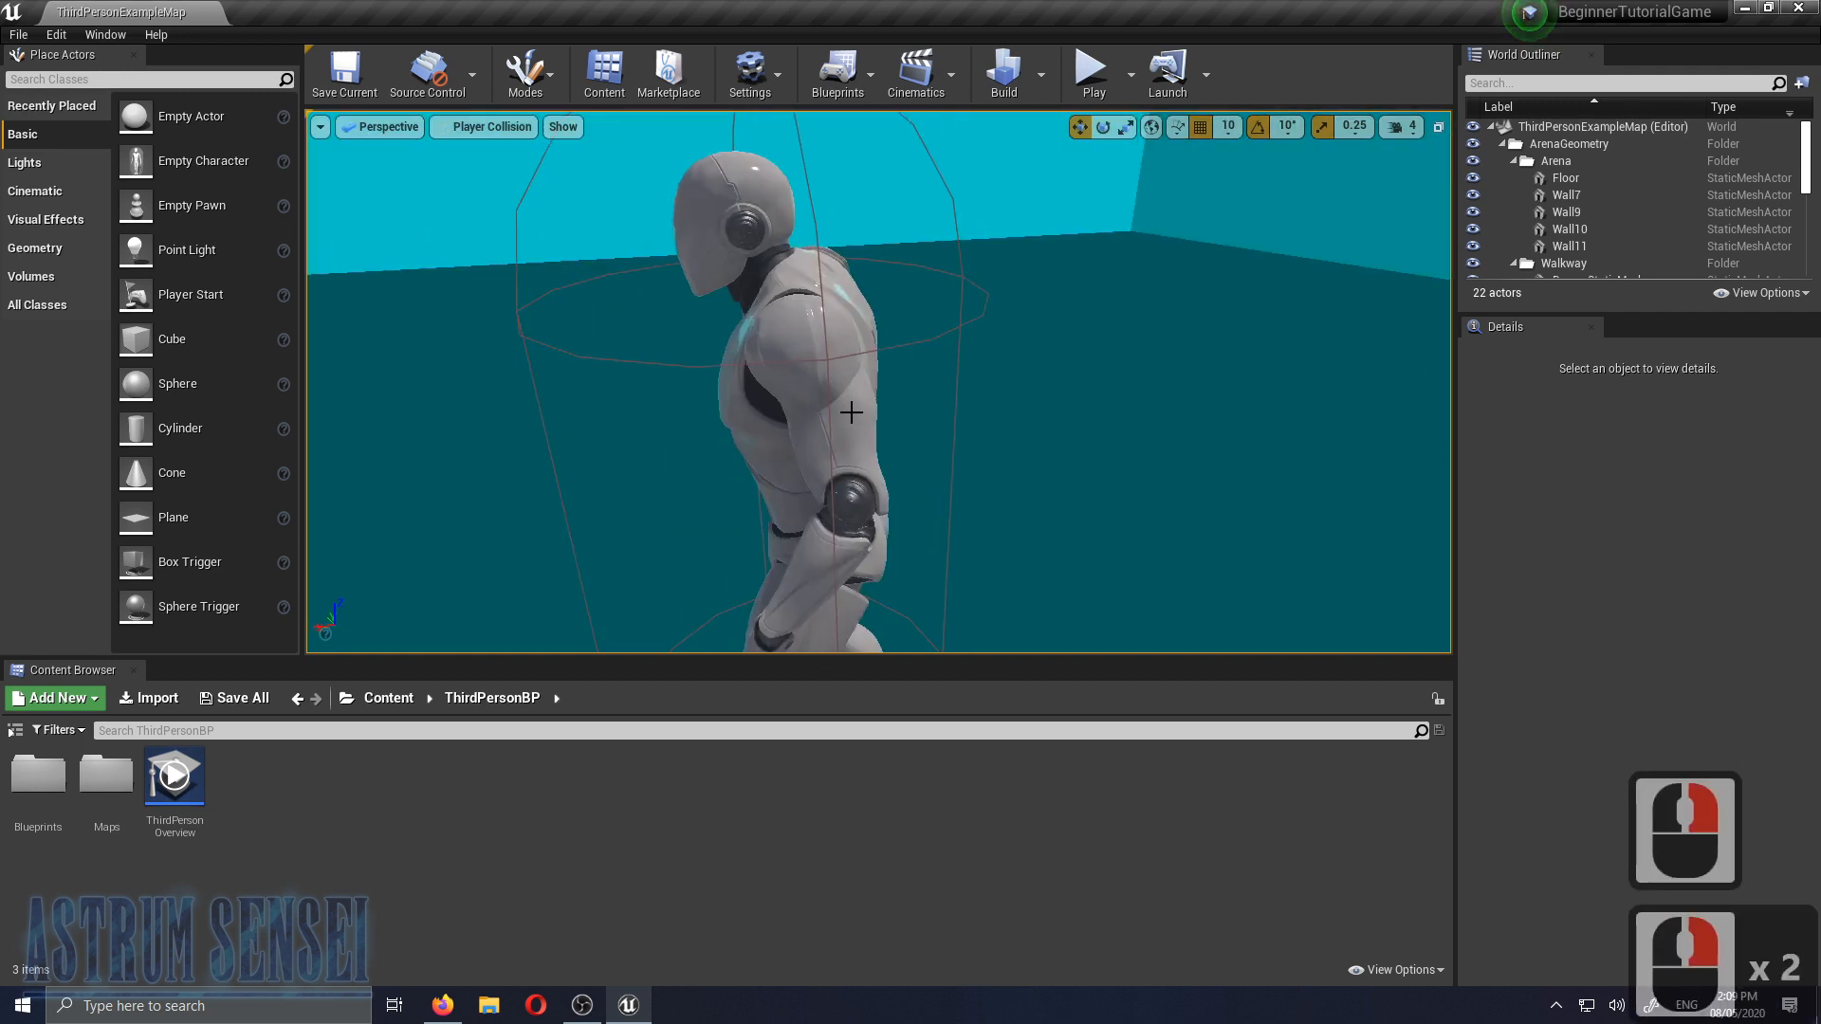
right_click_drag(718, 231, 718, 230)
Set the view mode to Visibility Collision and fly around the mannequin and arena walls
left_click(484, 131)
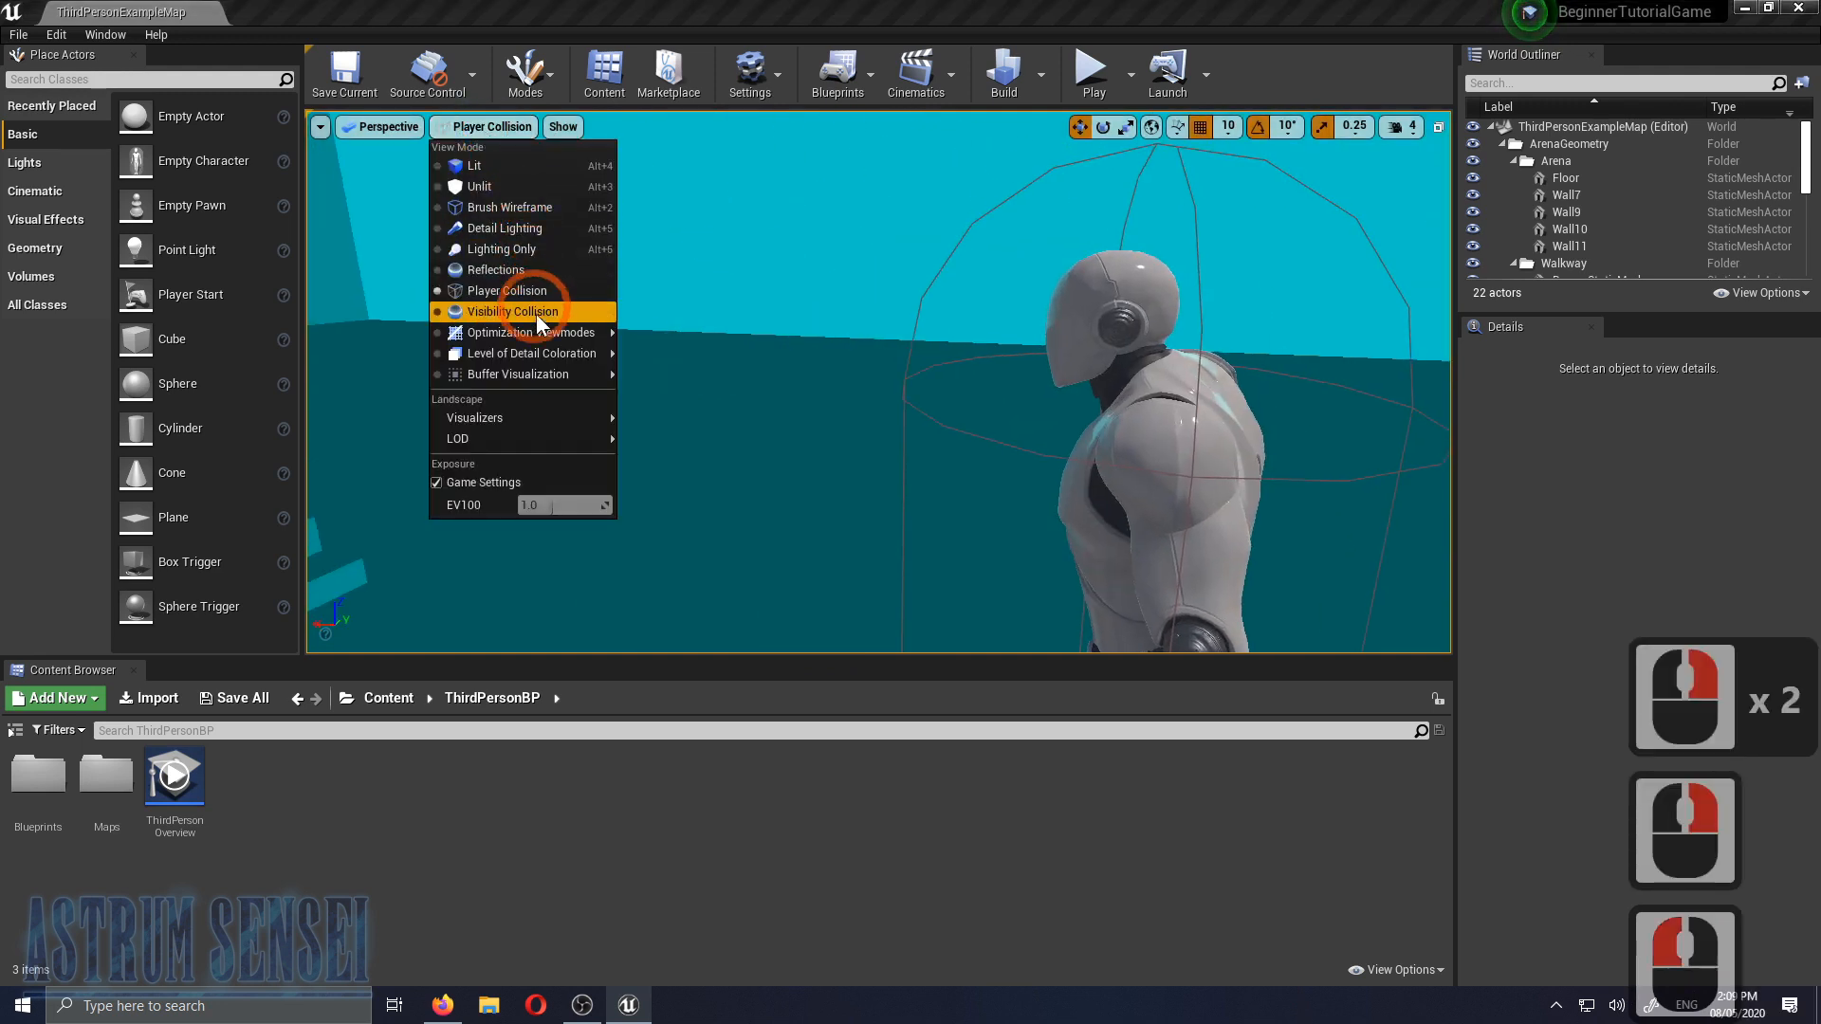
left_click(537, 321)
right_click_drag(912, 466, 683, 448)
key("a")
key("s")
key("a")
key("w")
Review the remaining view mode options, restore the Lit view mode and fly behind the mannequin
left_click(494, 126)
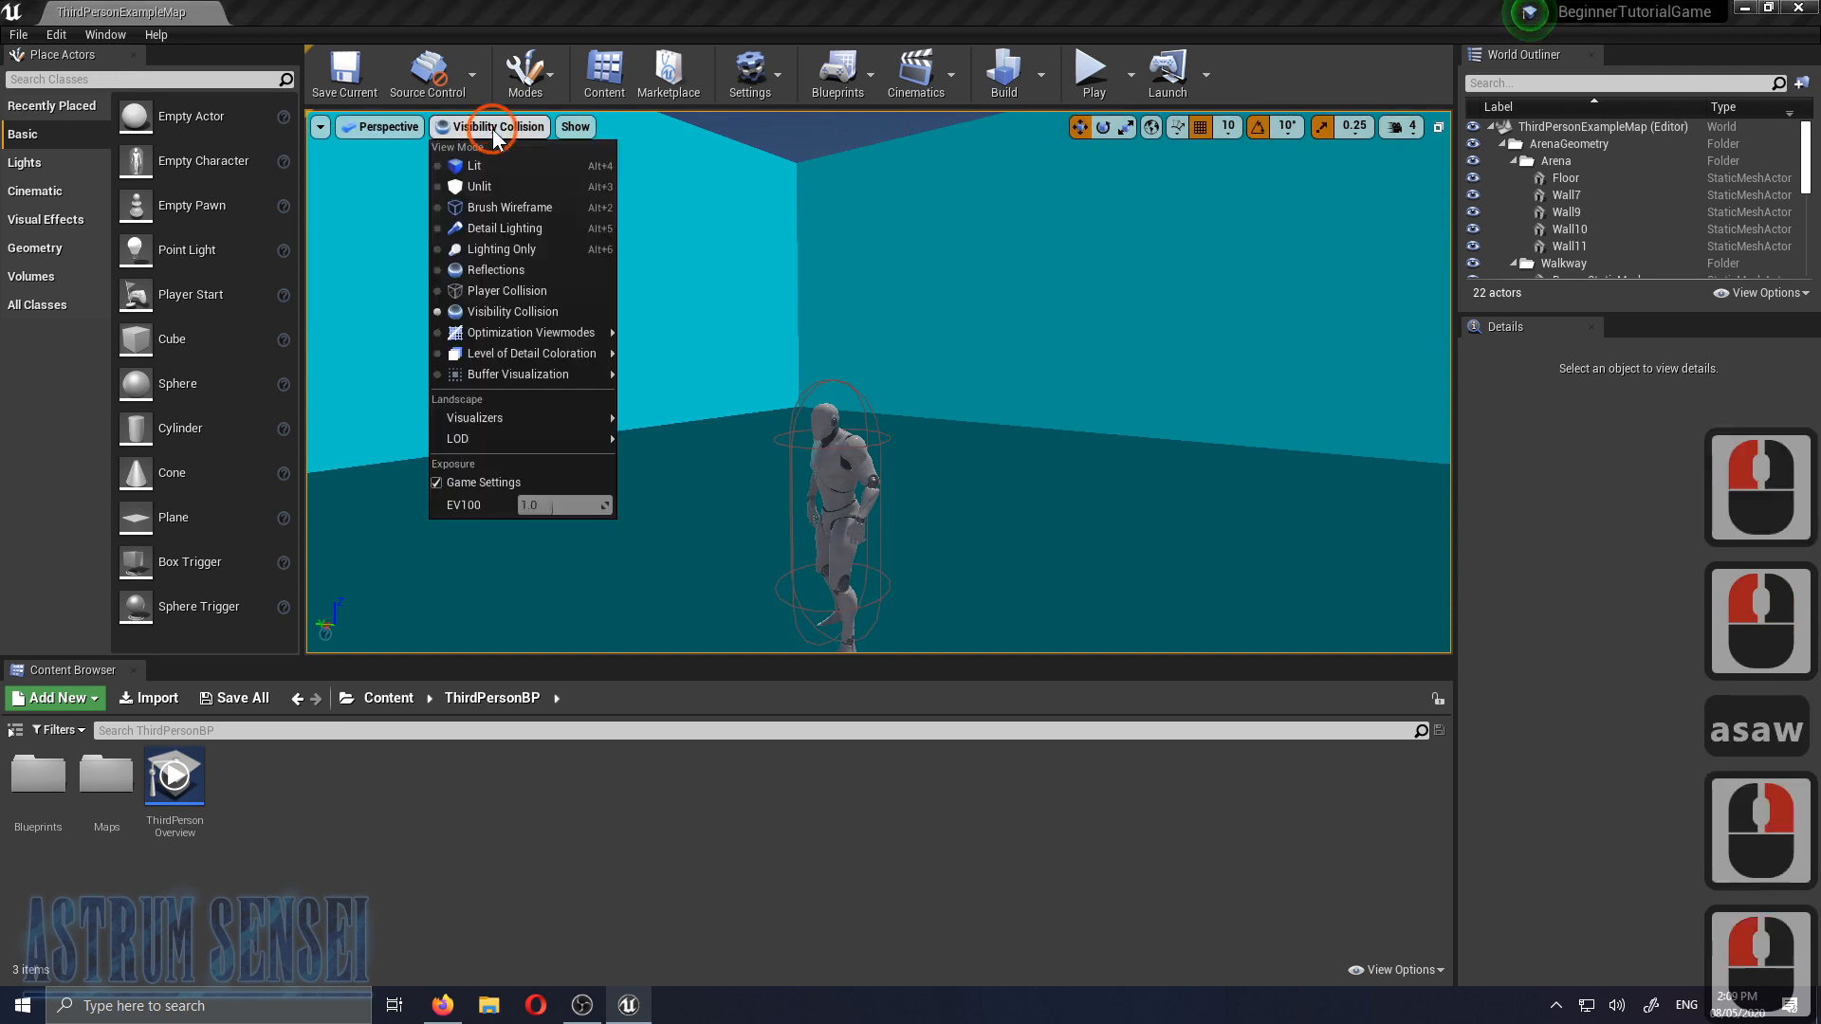
mouse_move(516, 356)
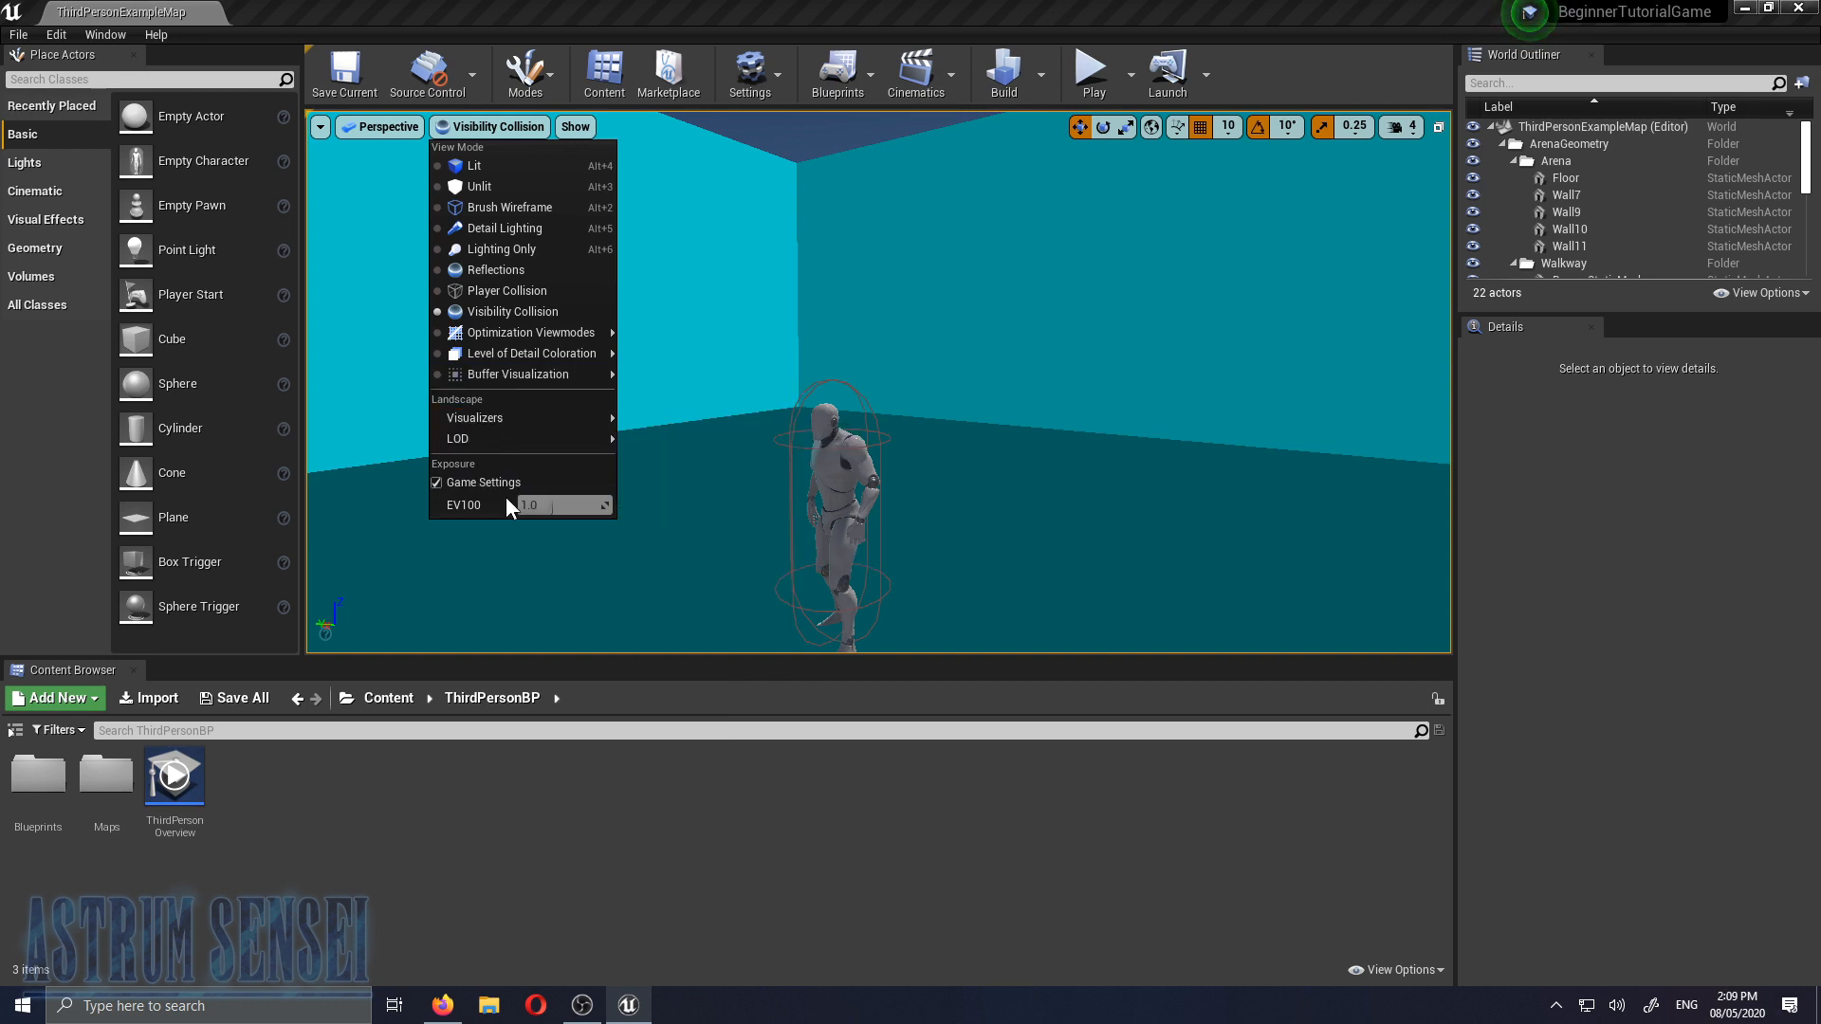
left_click(481, 165)
right_click_drag(757, 334, 834, 402)
key("w")
key("d")
key("w")
key("d")
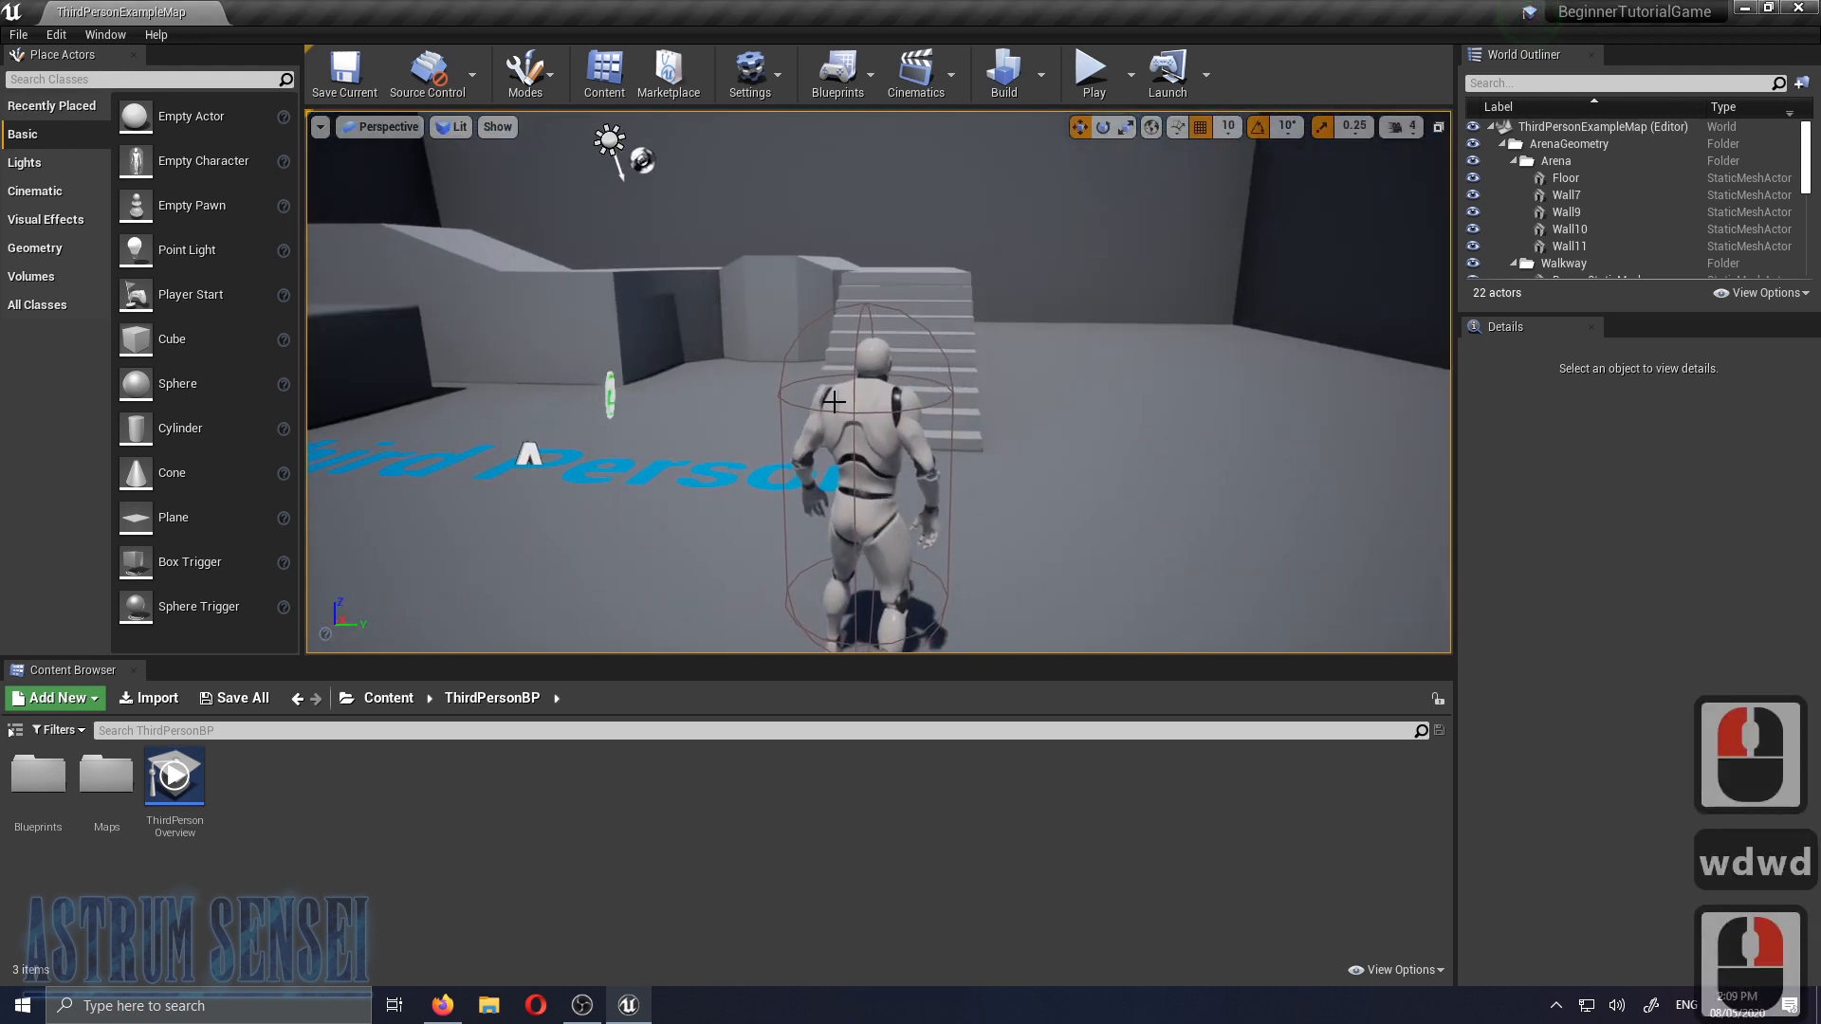
Review the viewport's show flags and toggle the BSP and Collision flags to test them
left_click(499, 133)
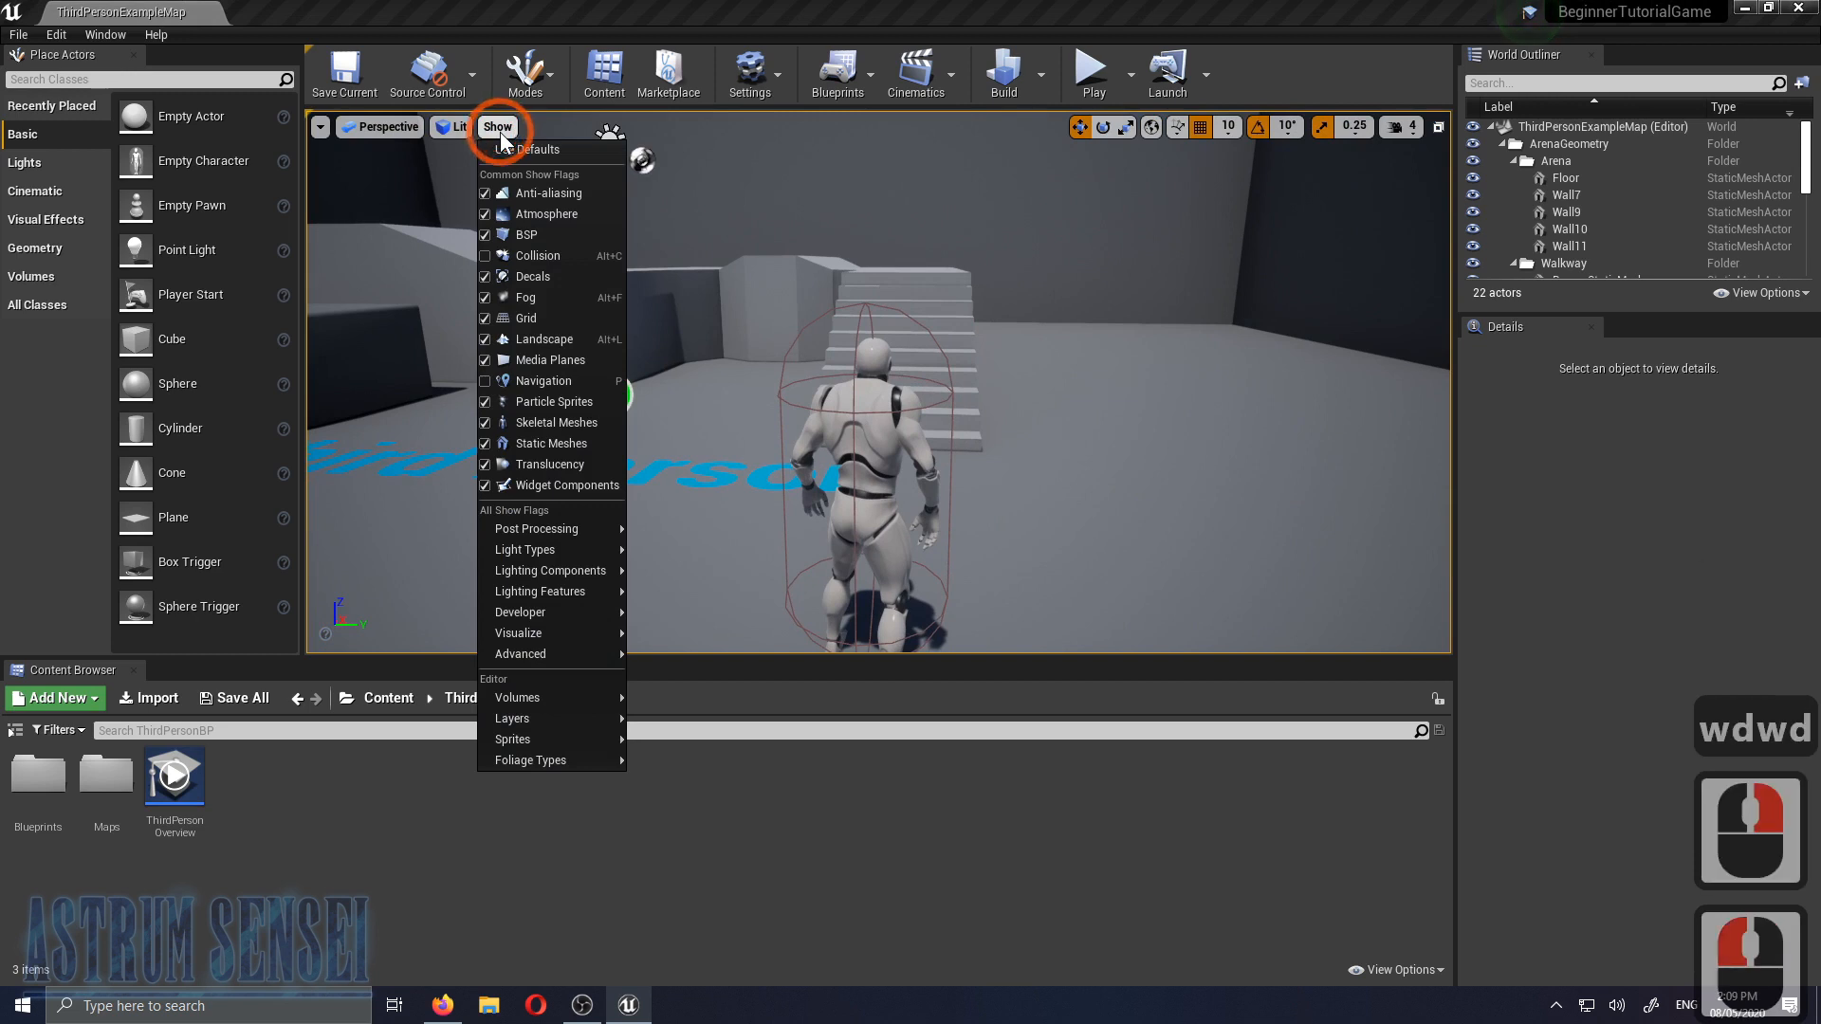
left_click(488, 239)
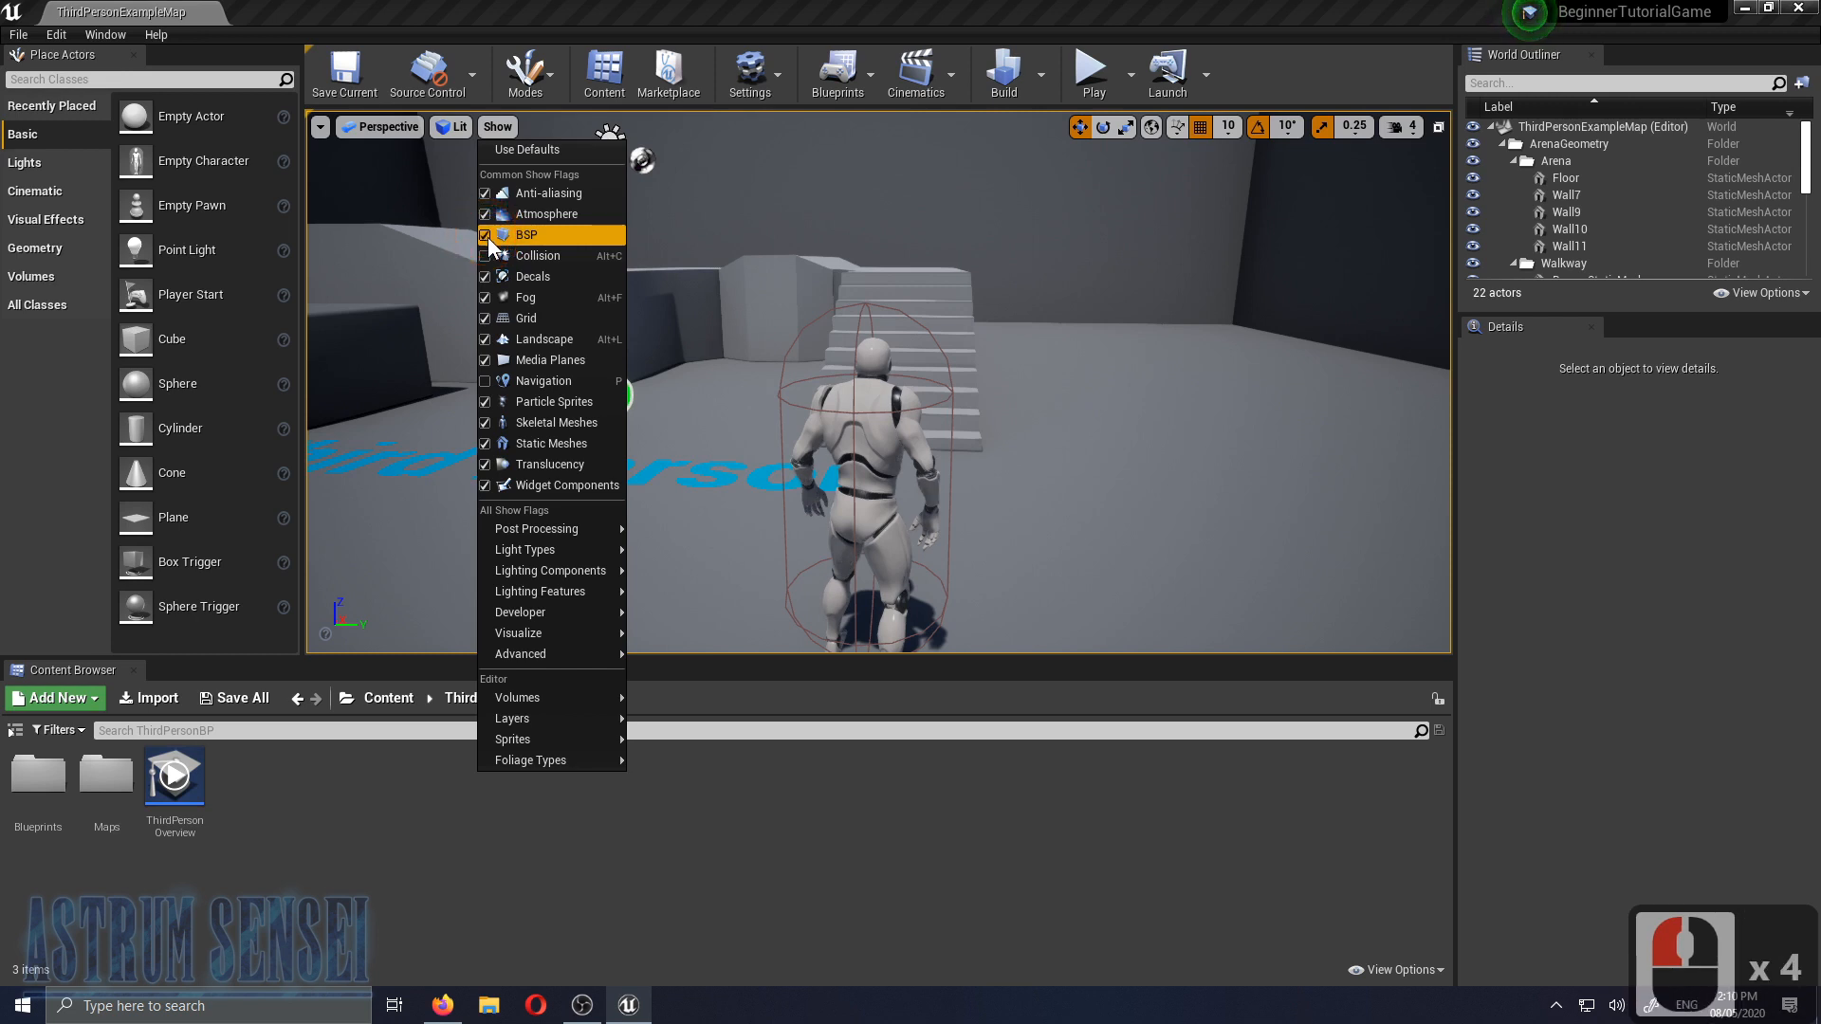
left_click(487, 254)
left_click(487, 254)
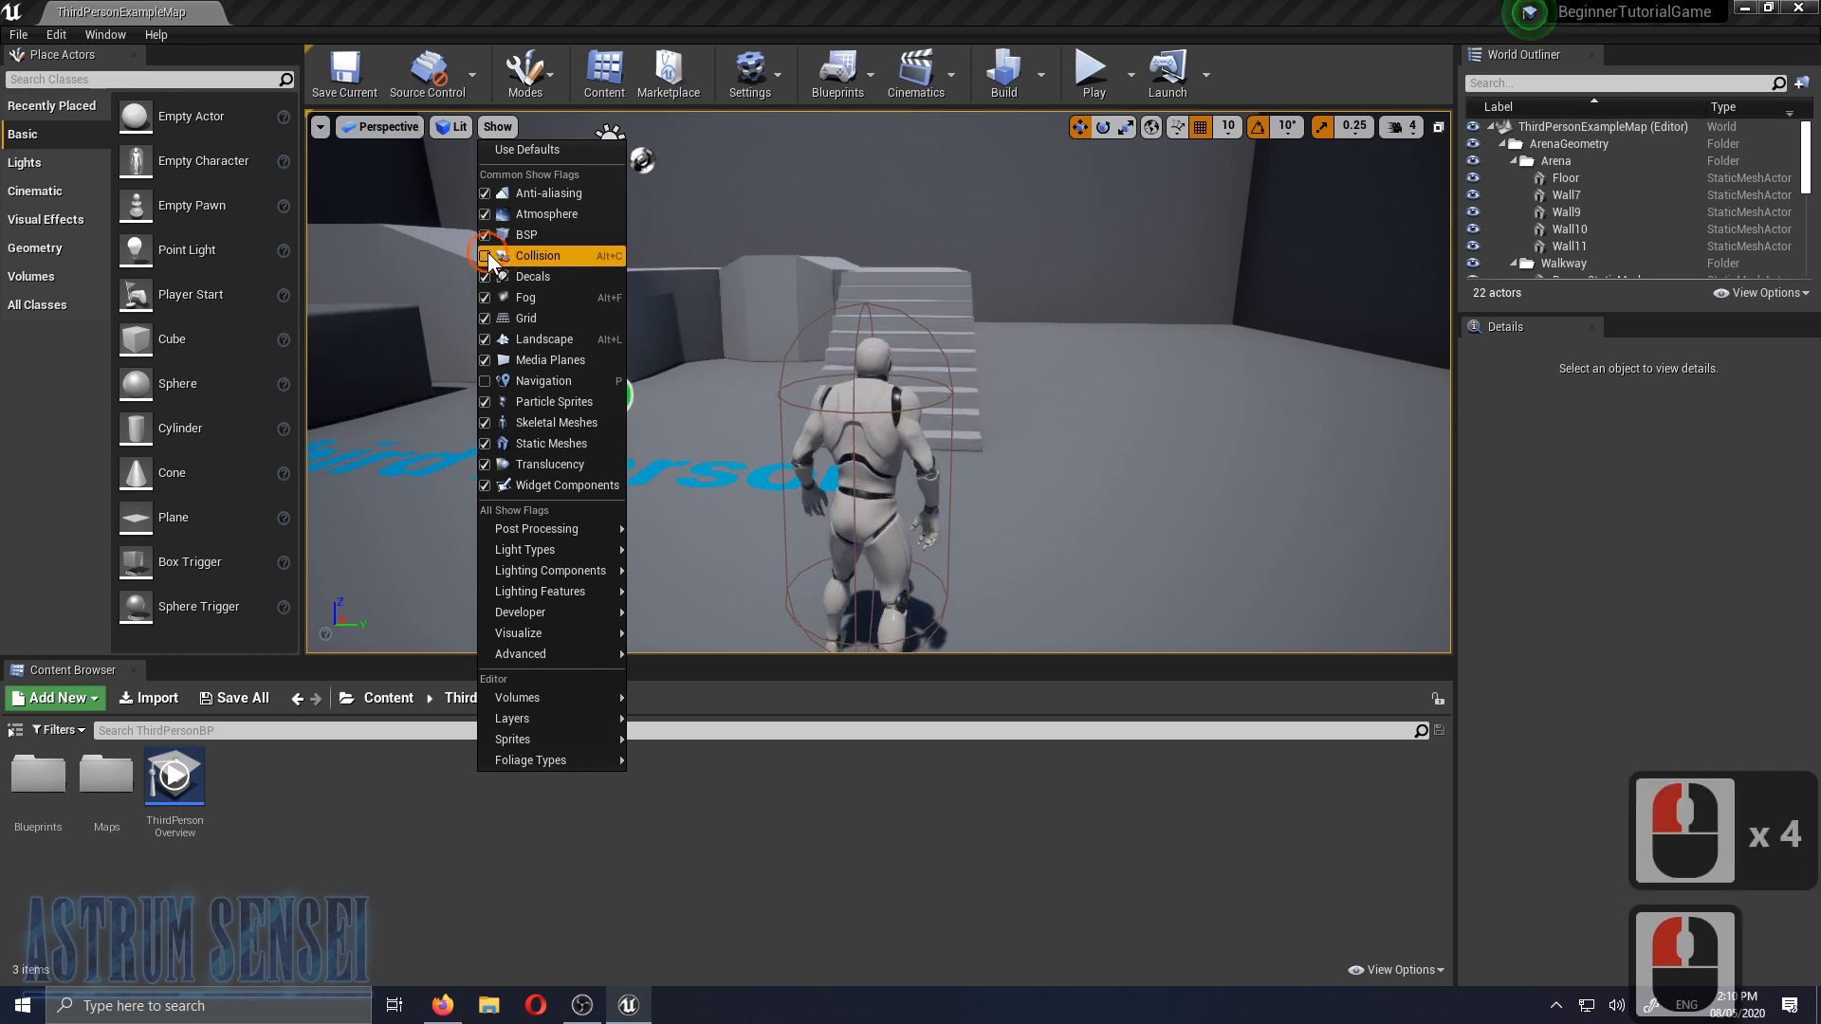
Turn on the Collision show flag and fly around to examine collision outlines on the mannequin, stairs and walkway
left_click(488, 254)
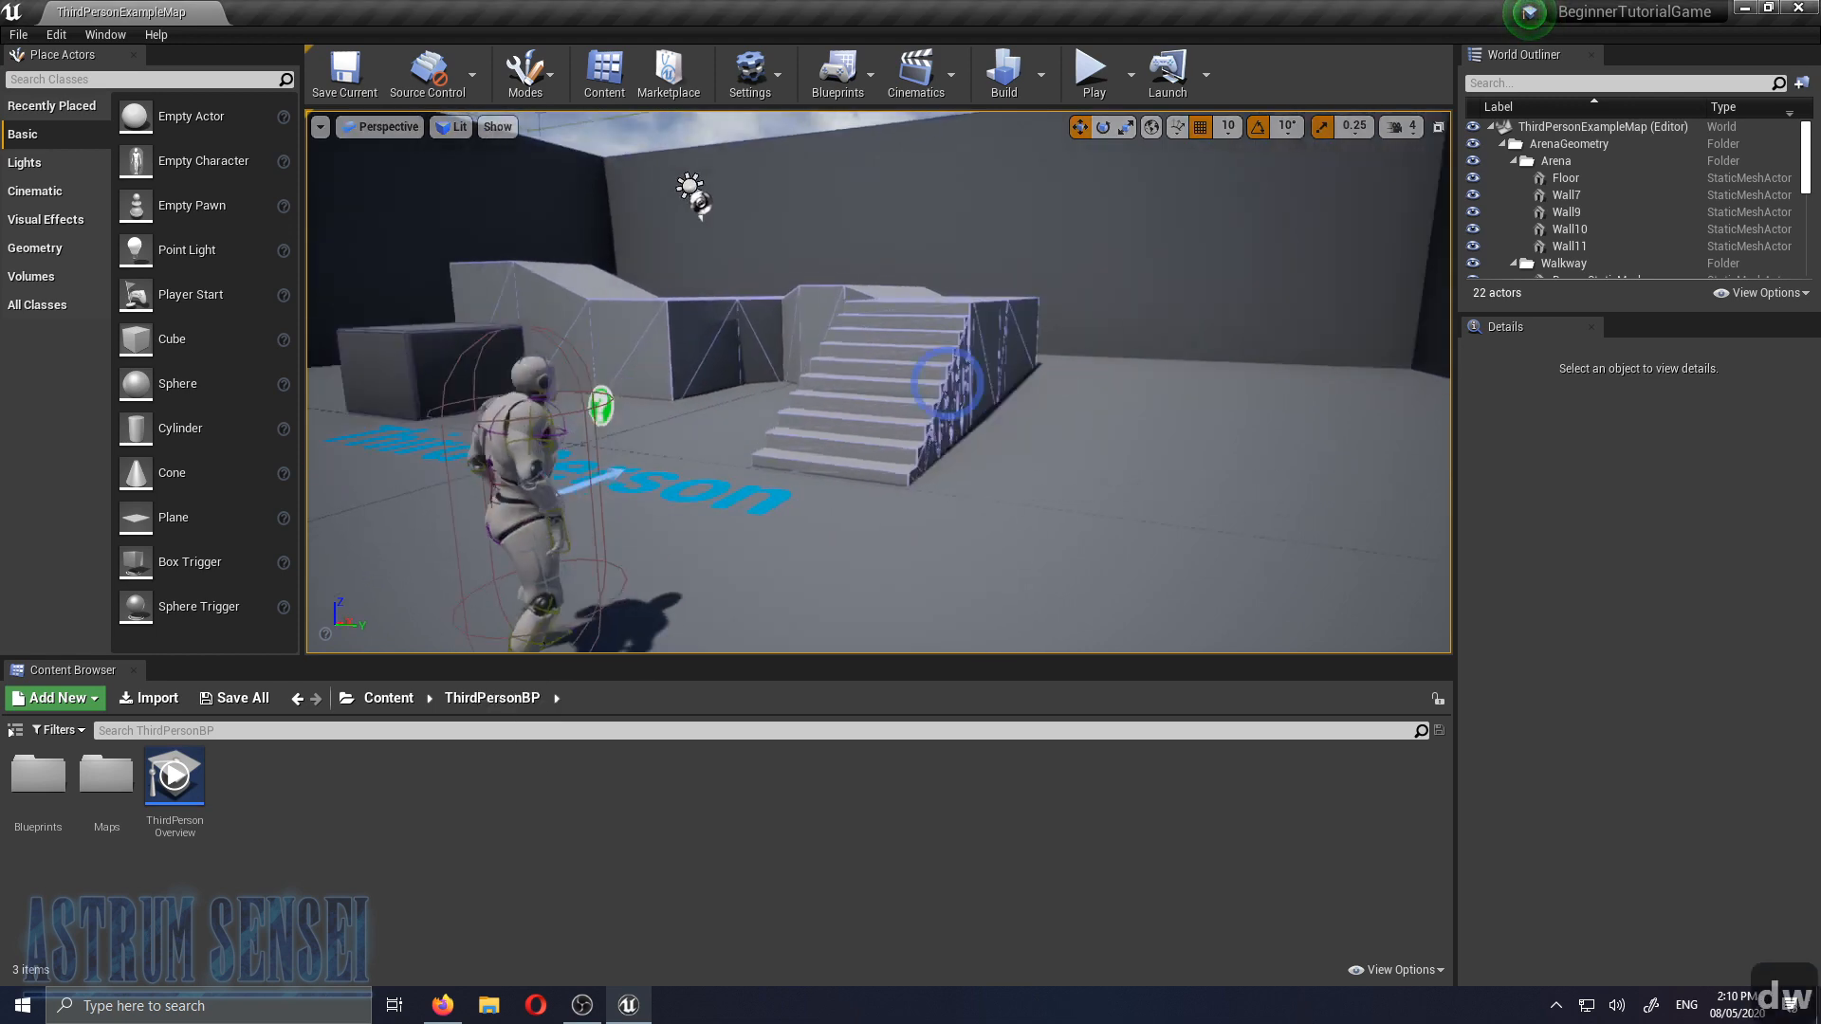
right_click_drag(947, 383, 702, 383)
key("w")
key("a")
right_click_drag(1174, 550, 1173, 550)
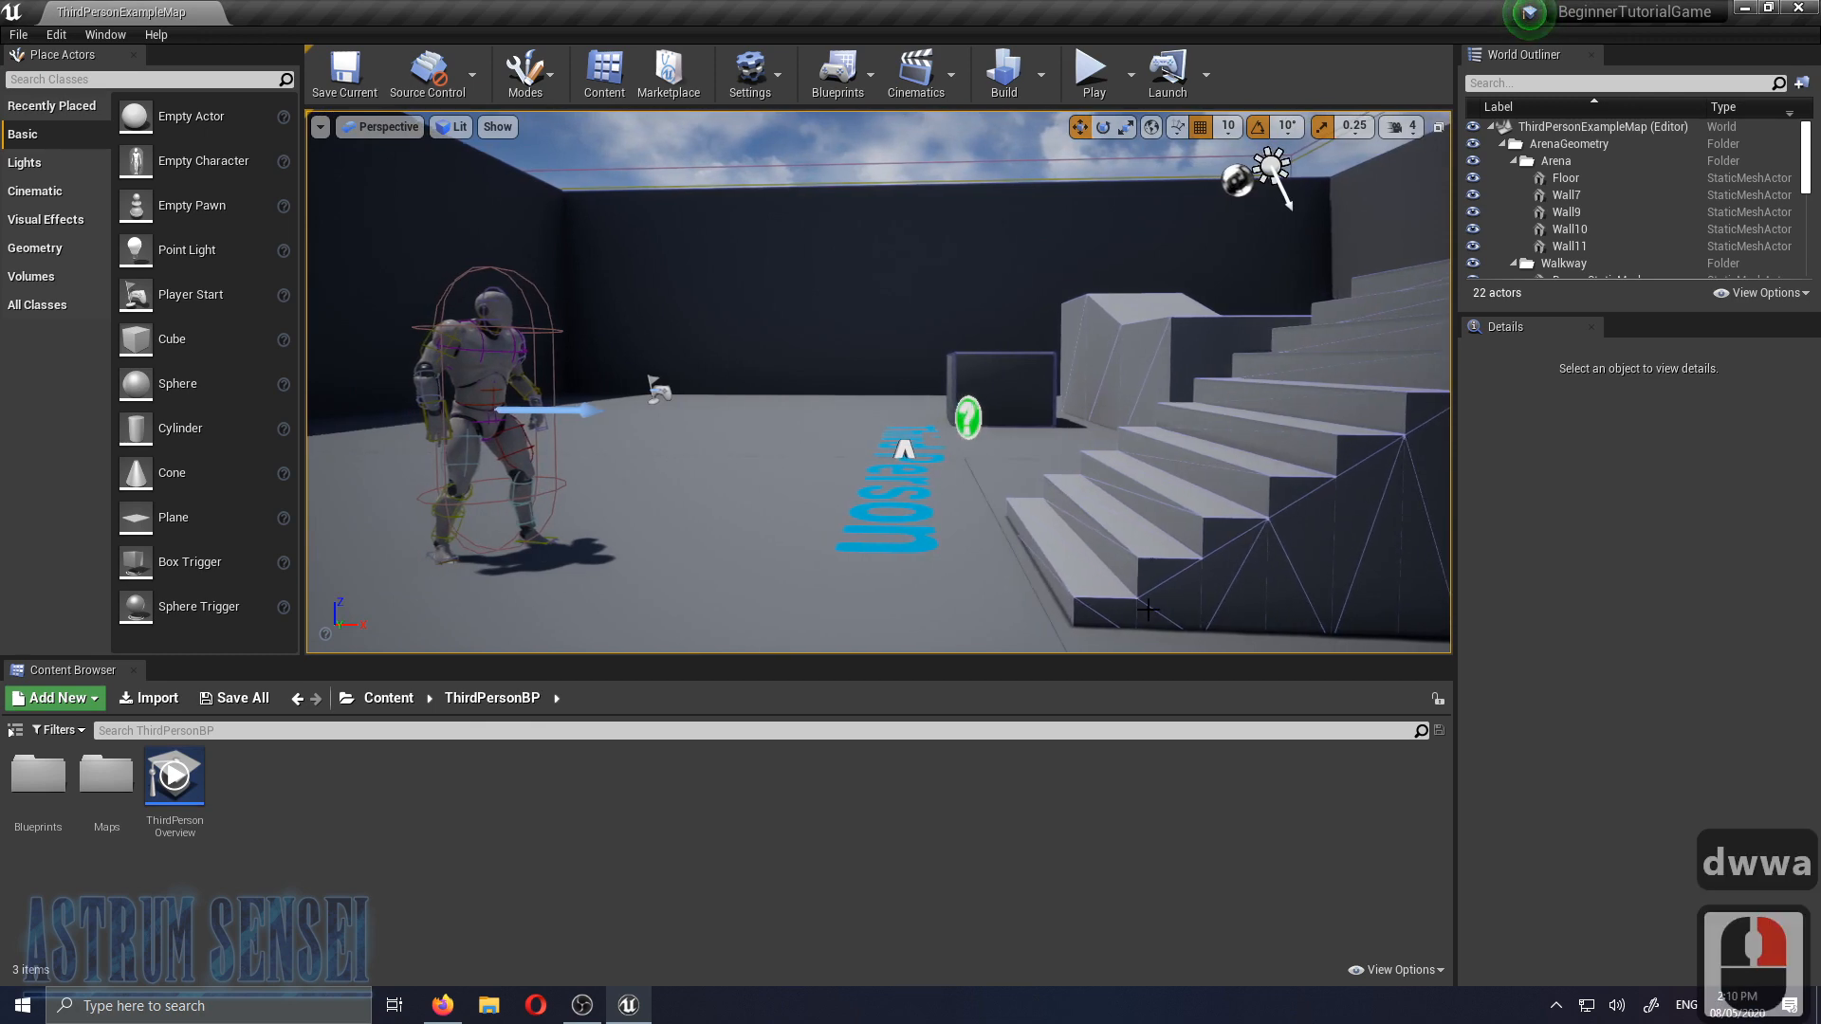
key("a")
right_click_drag(1182, 480, 993, 480)
key("w")
key("w")
key("d")
key("a")
key("s")
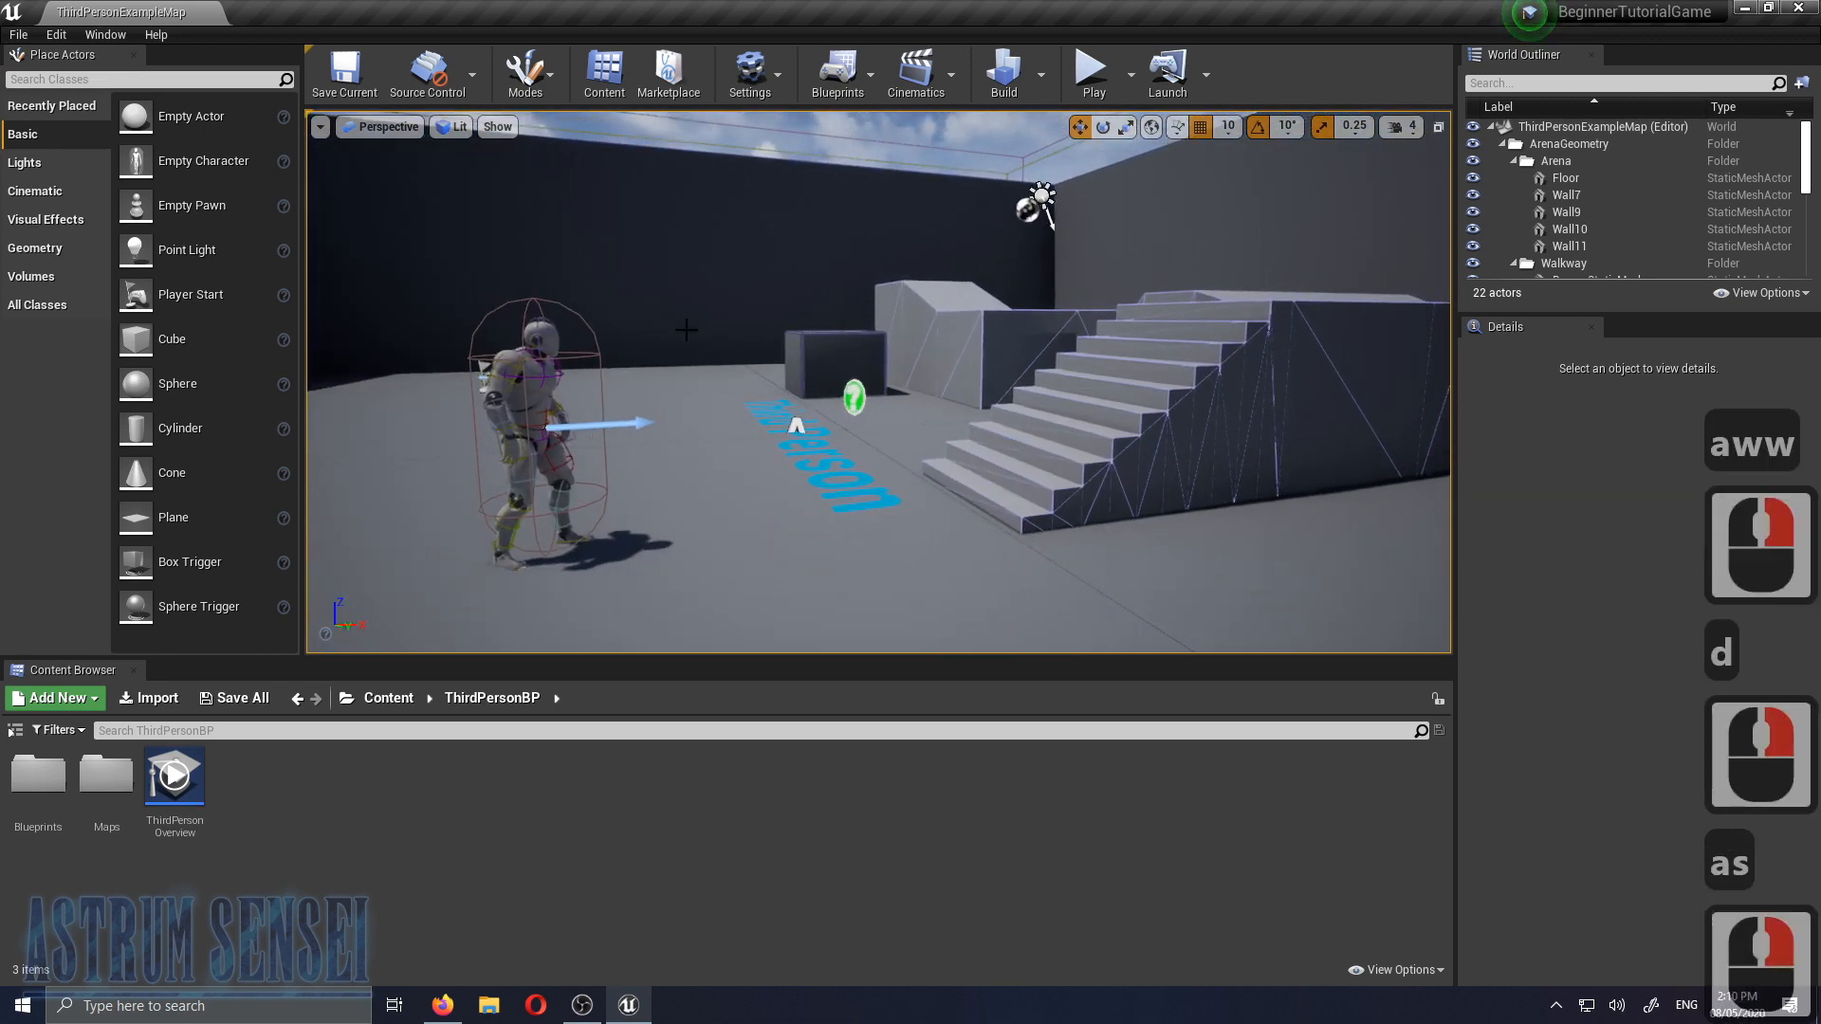
Turn off the Collision show flag for the viewport
left_click(498, 126)
left_click(495, 253)
left_click(493, 133)
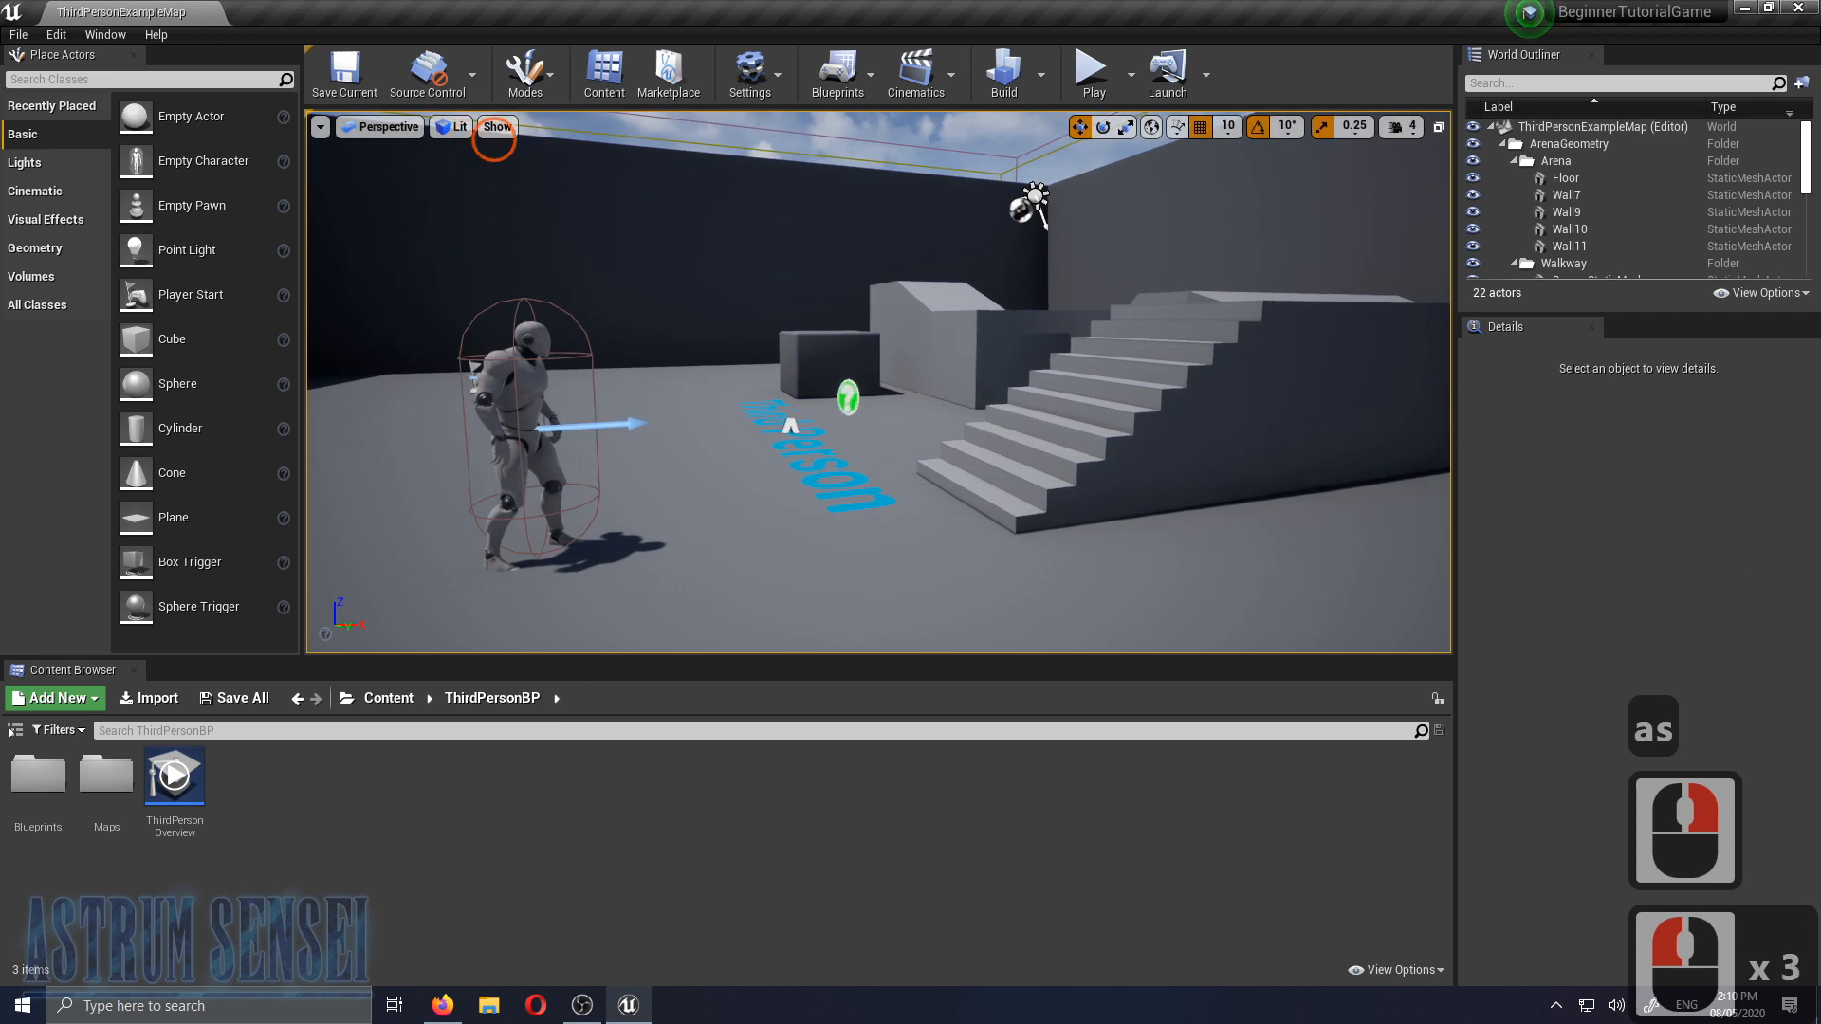
left_click(636, 314)
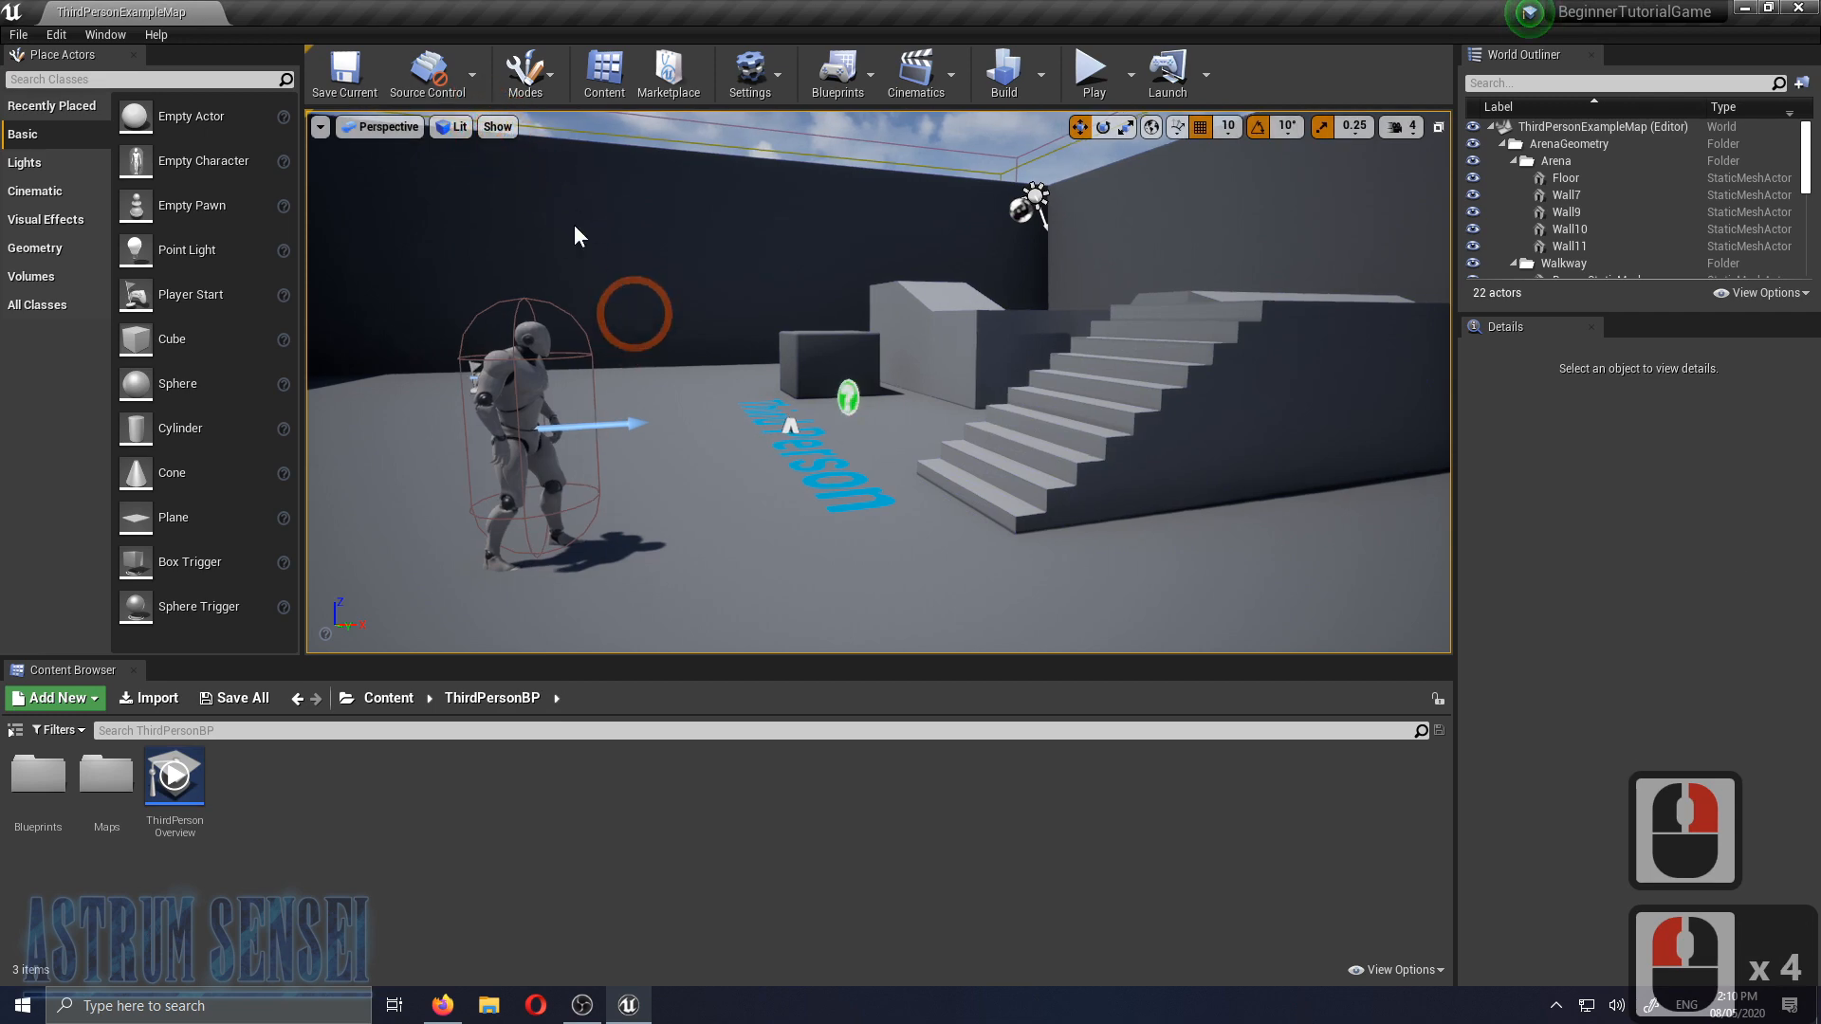
Hide the skeletal meshes, turn the camera to the mannequin's empty capsule, and show the skeletal meshes again
left_click(494, 131)
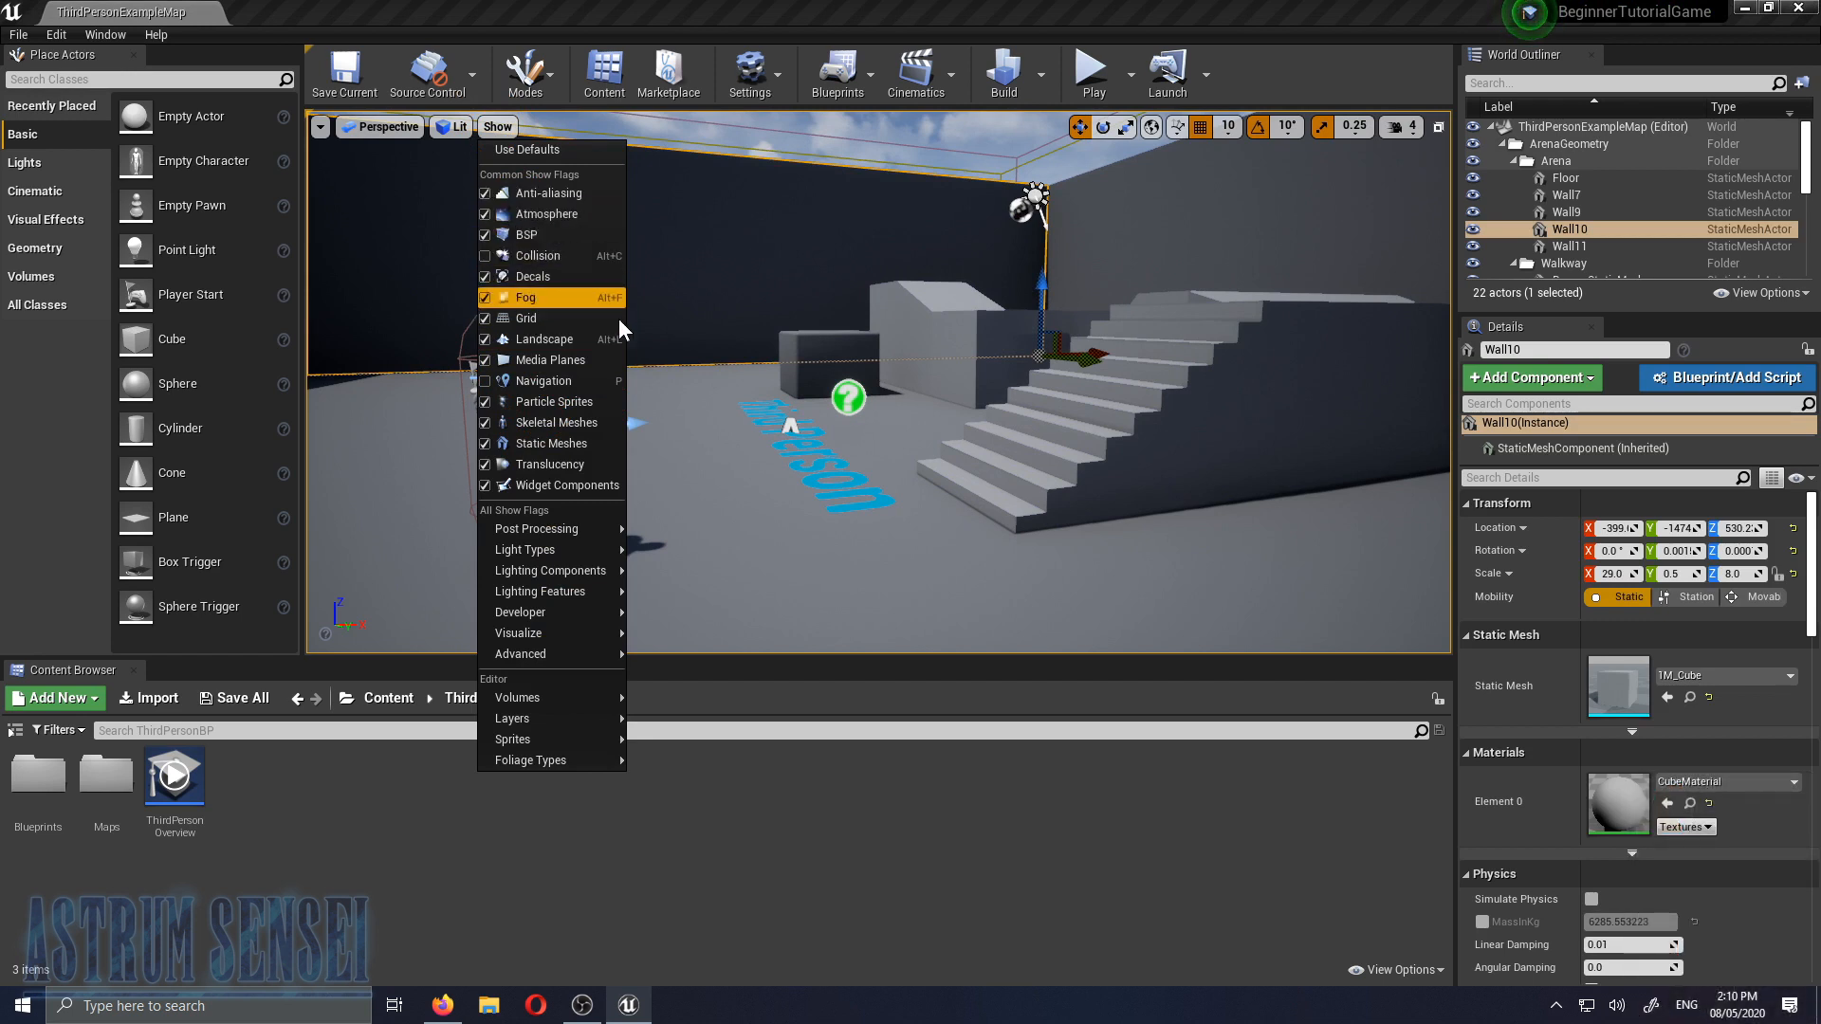
left_click(496, 423)
right_click_drag(717, 410, 607, 411)
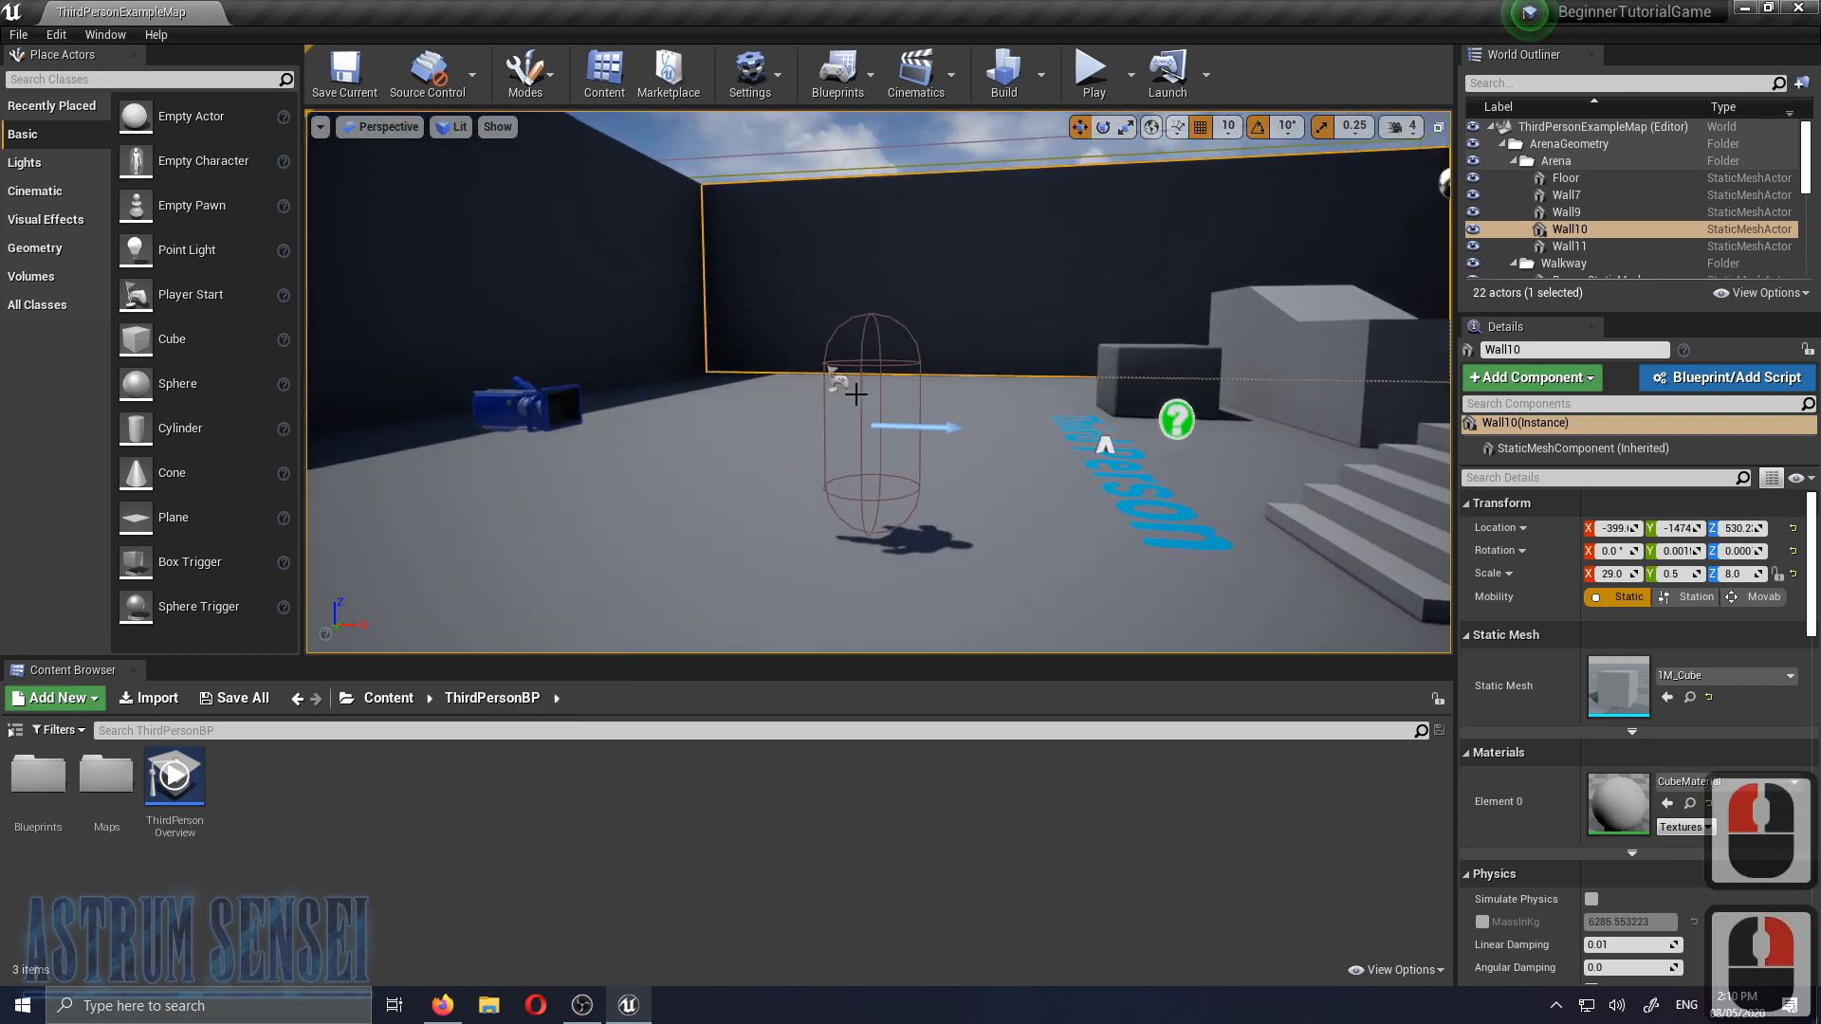
left_click(497, 127)
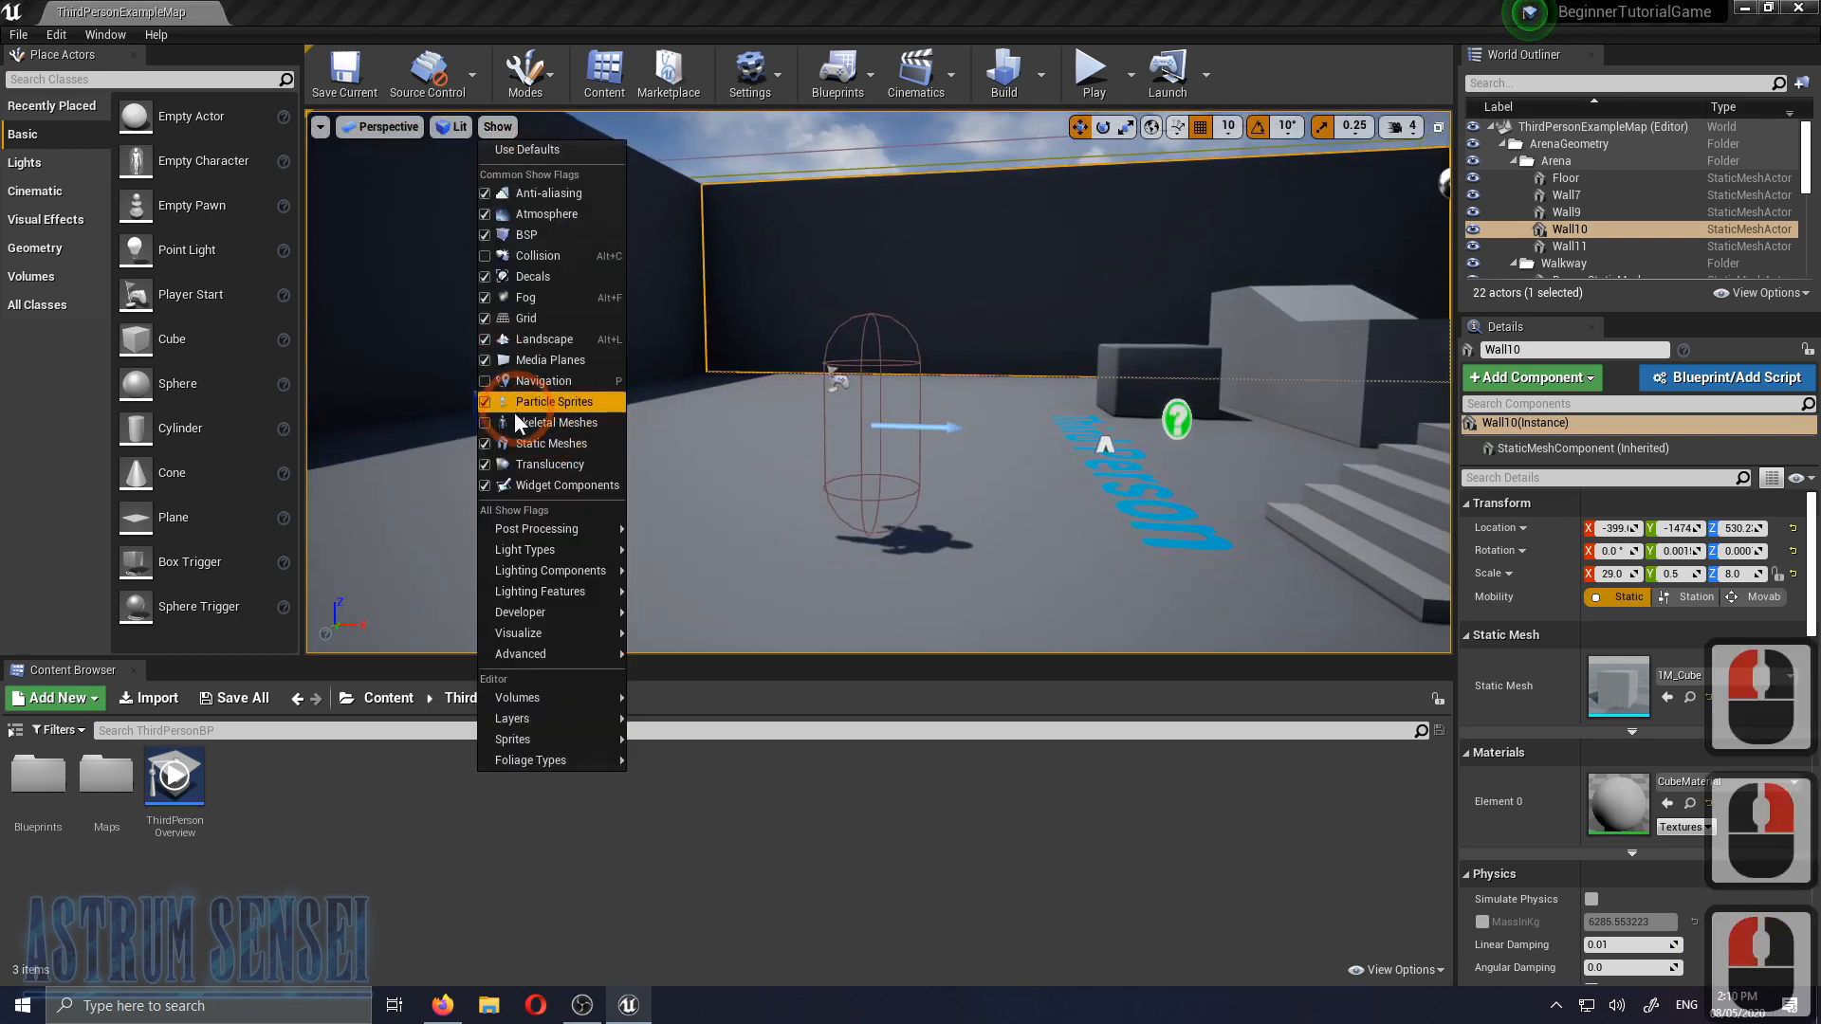
left_click(488, 423)
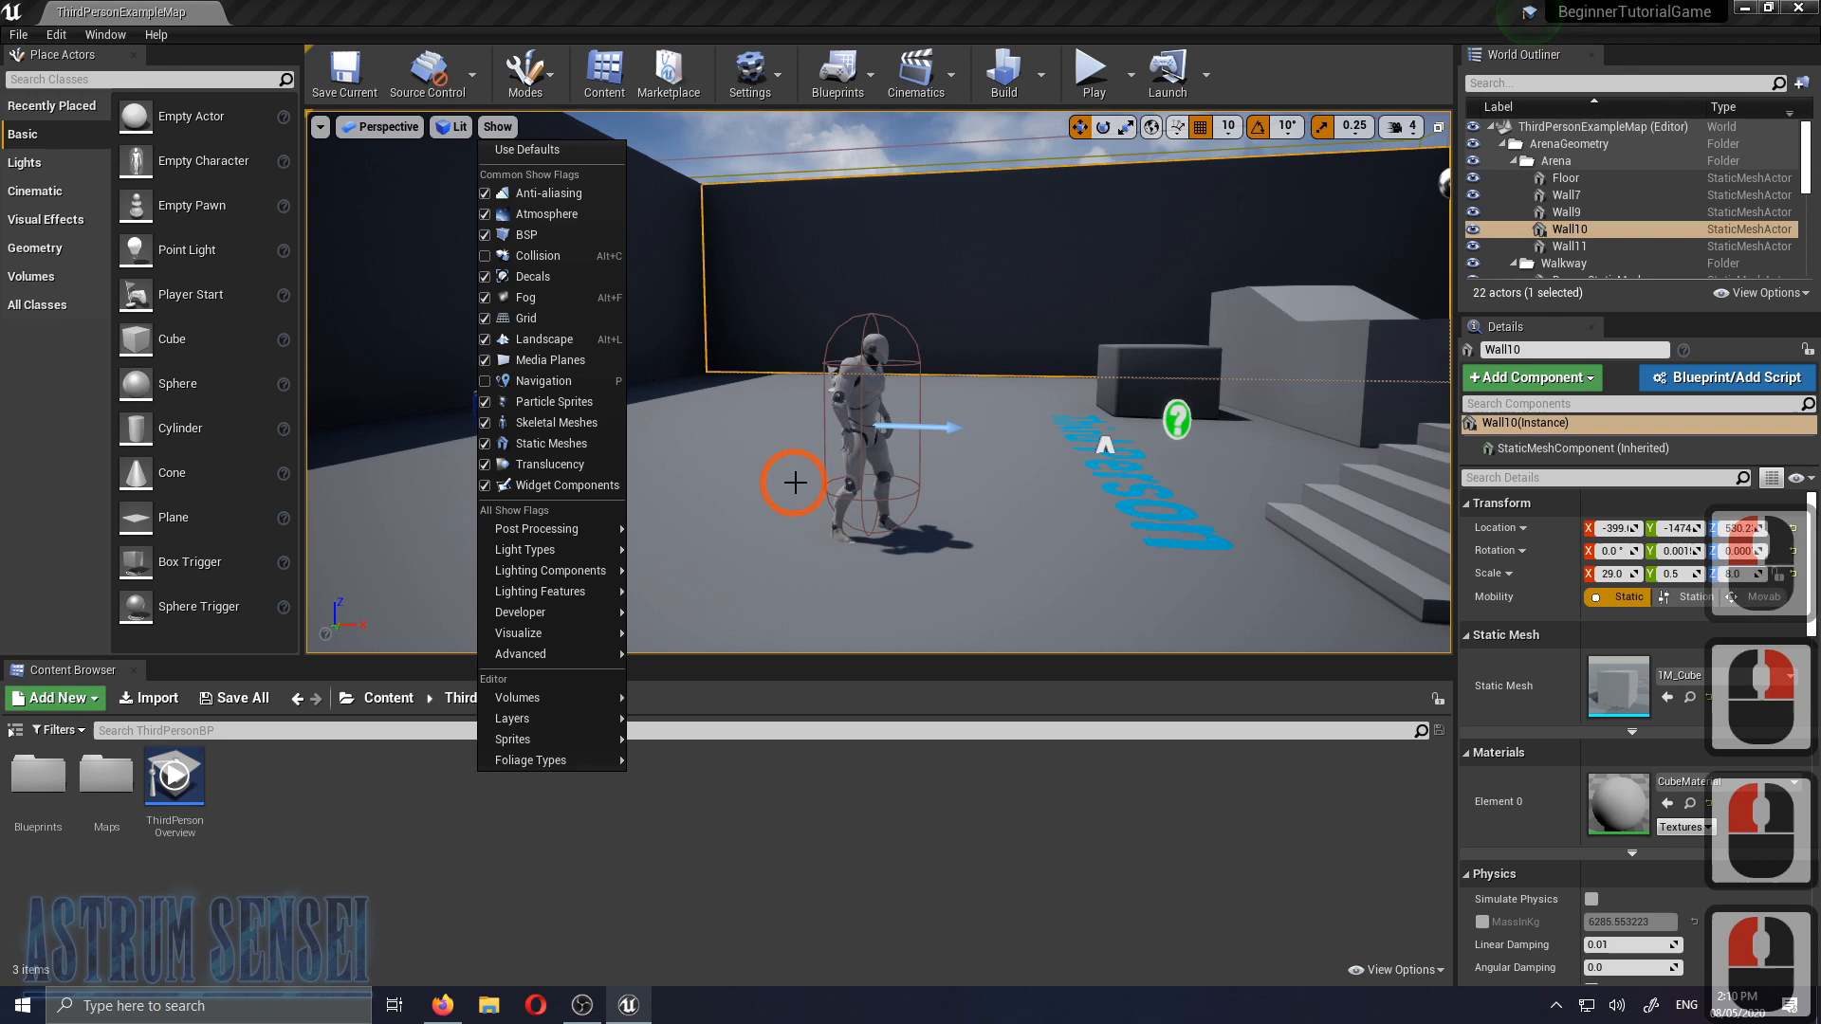
Toggle the Static Meshes show flag off and on, and look through the Visualize and Volumes flags
left_click(486, 445)
left_click(485, 444)
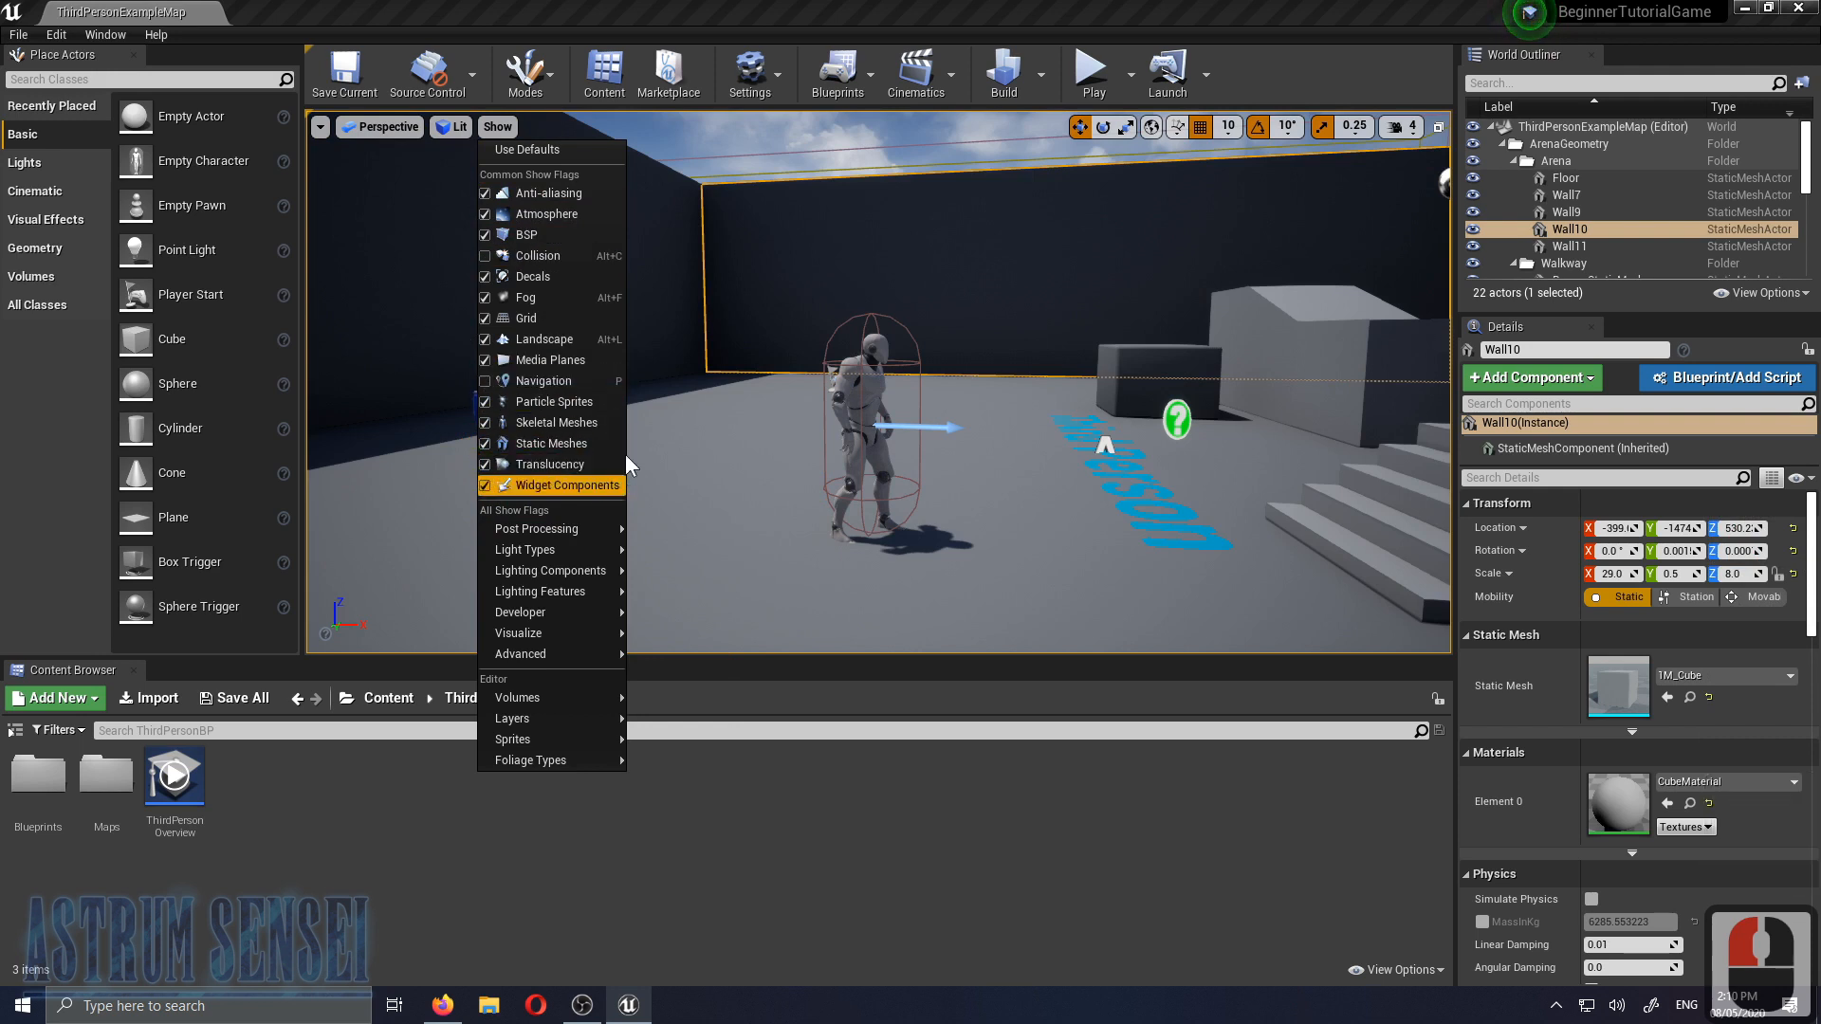
mouse_move(534, 552)
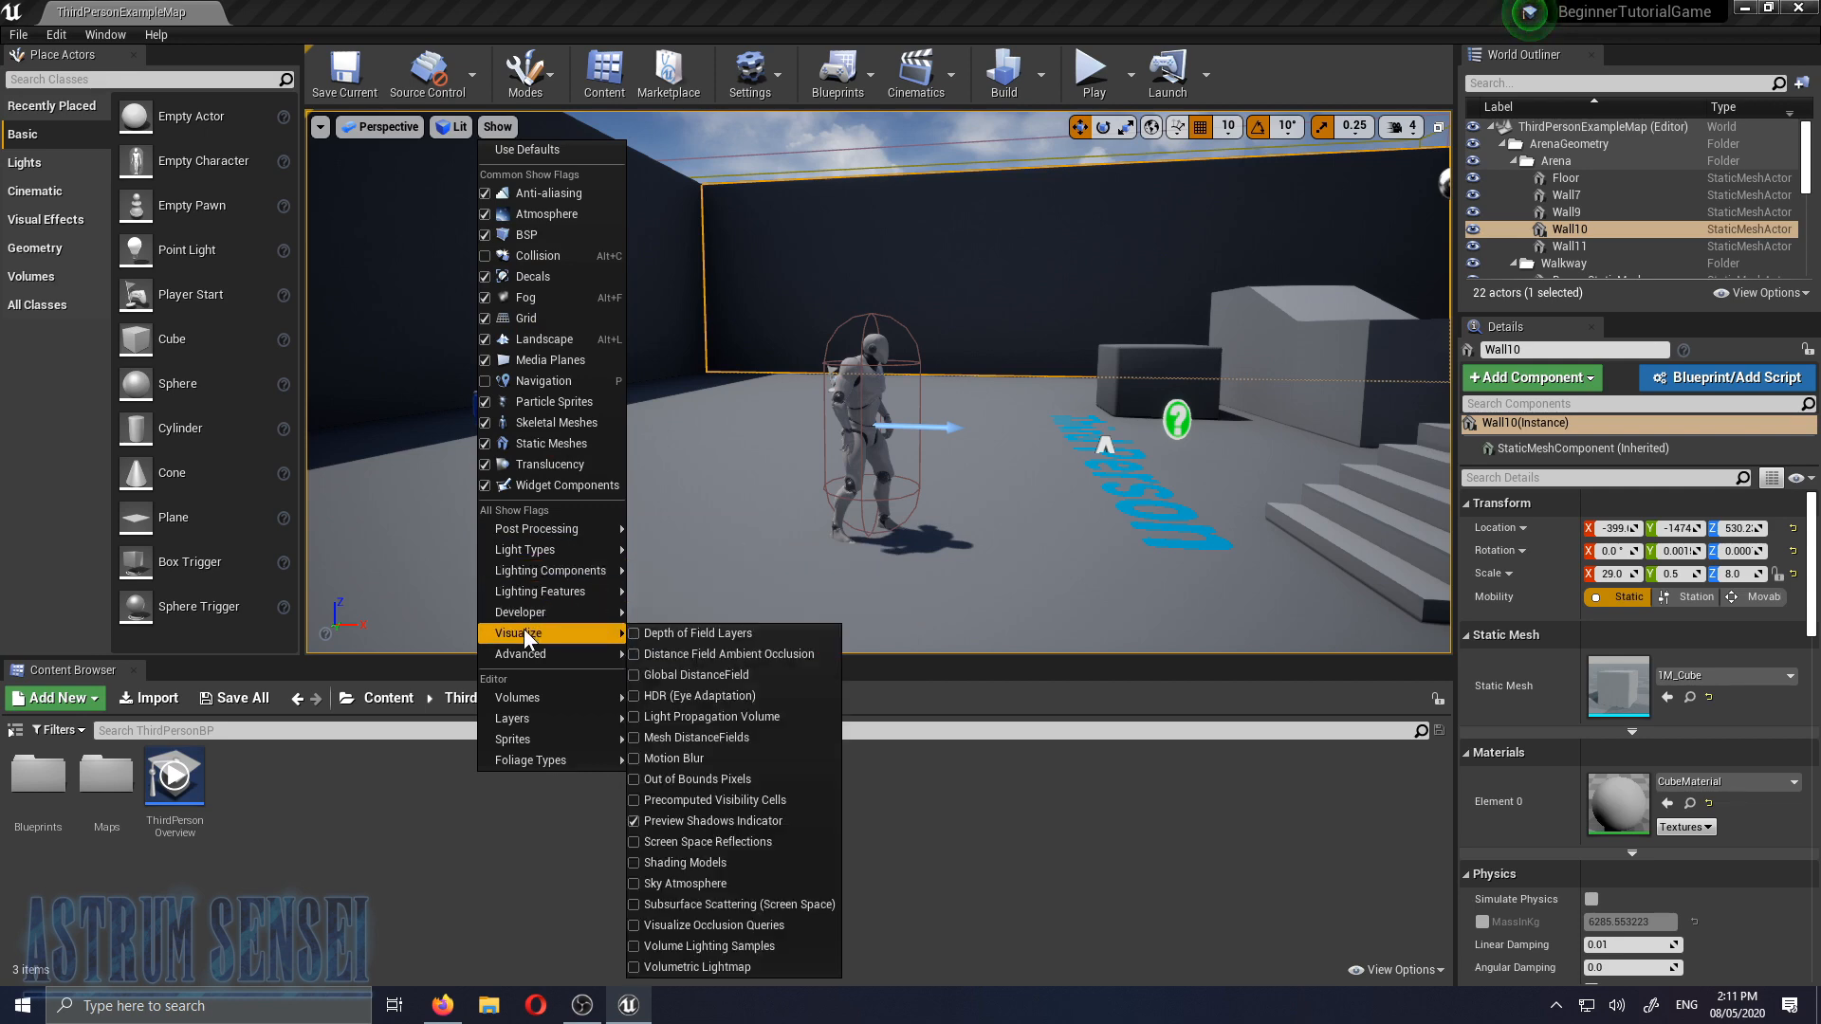
mouse_move(522, 654)
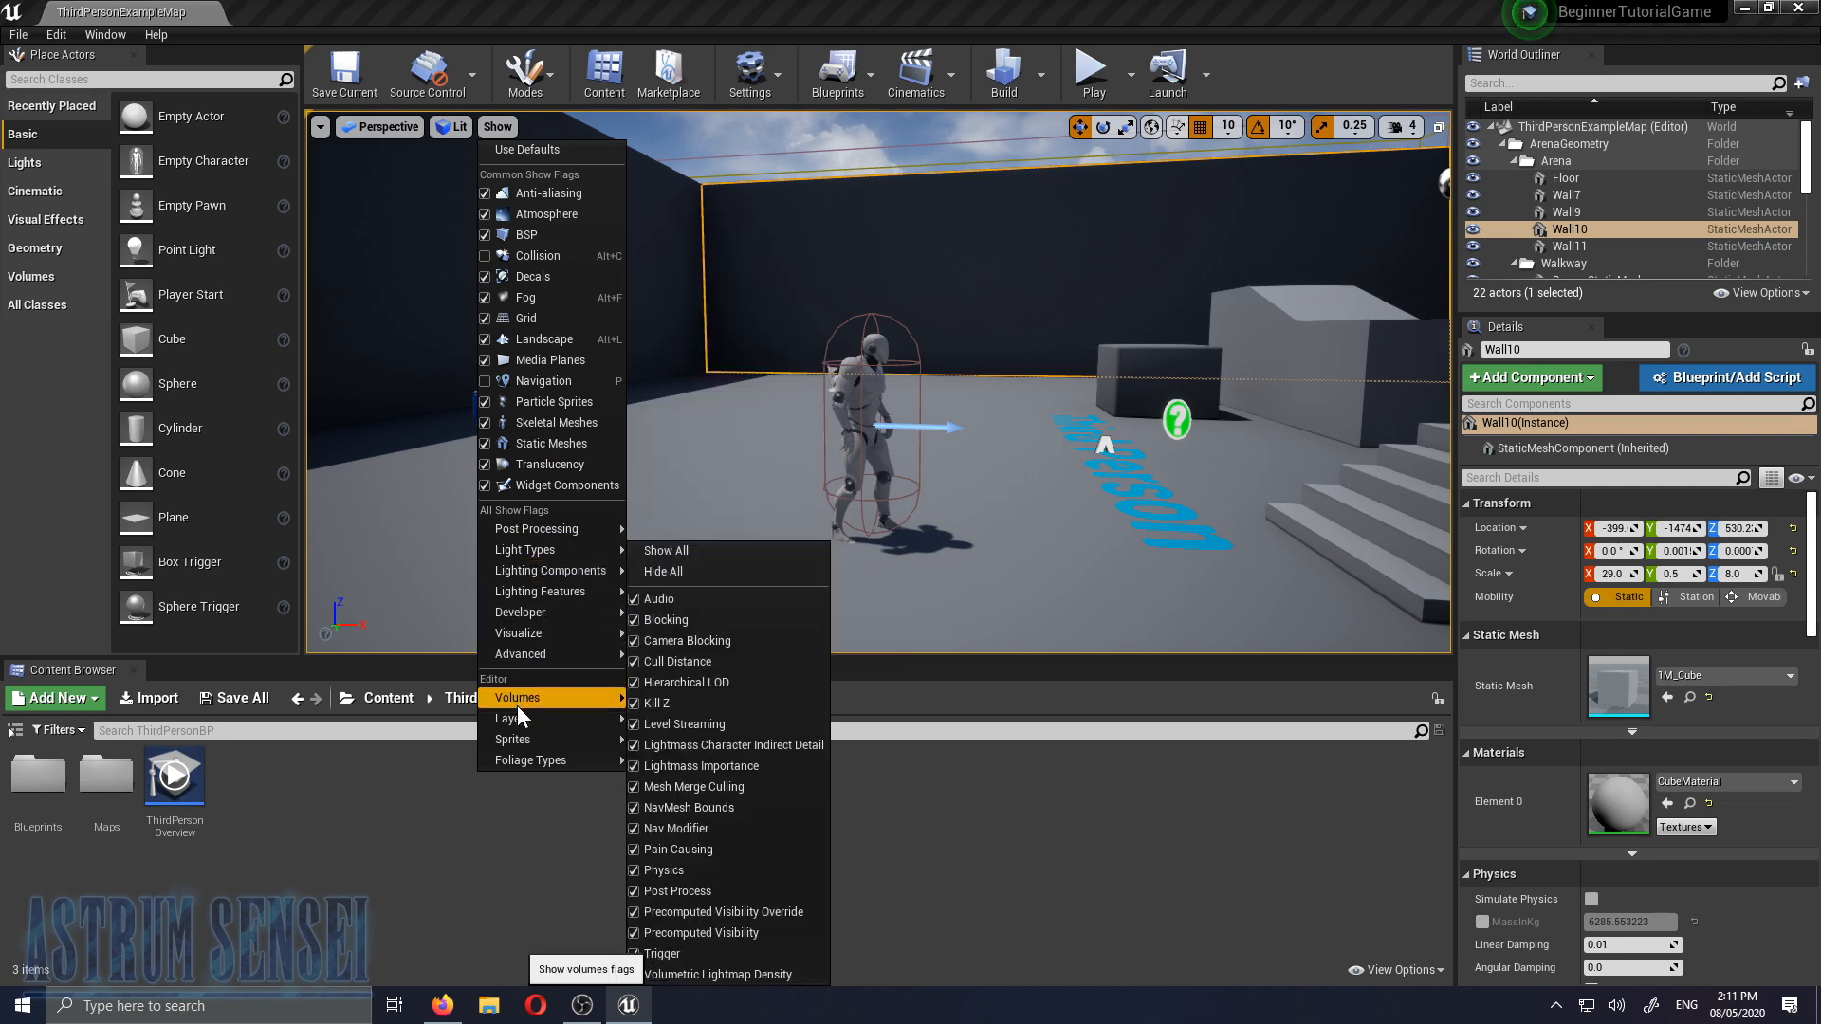
Place a Cube actor on the arena floor near the existing block and snap it down onto the floor
mouse_move(519, 720)
right_click_drag(1034, 401, 430, 151)
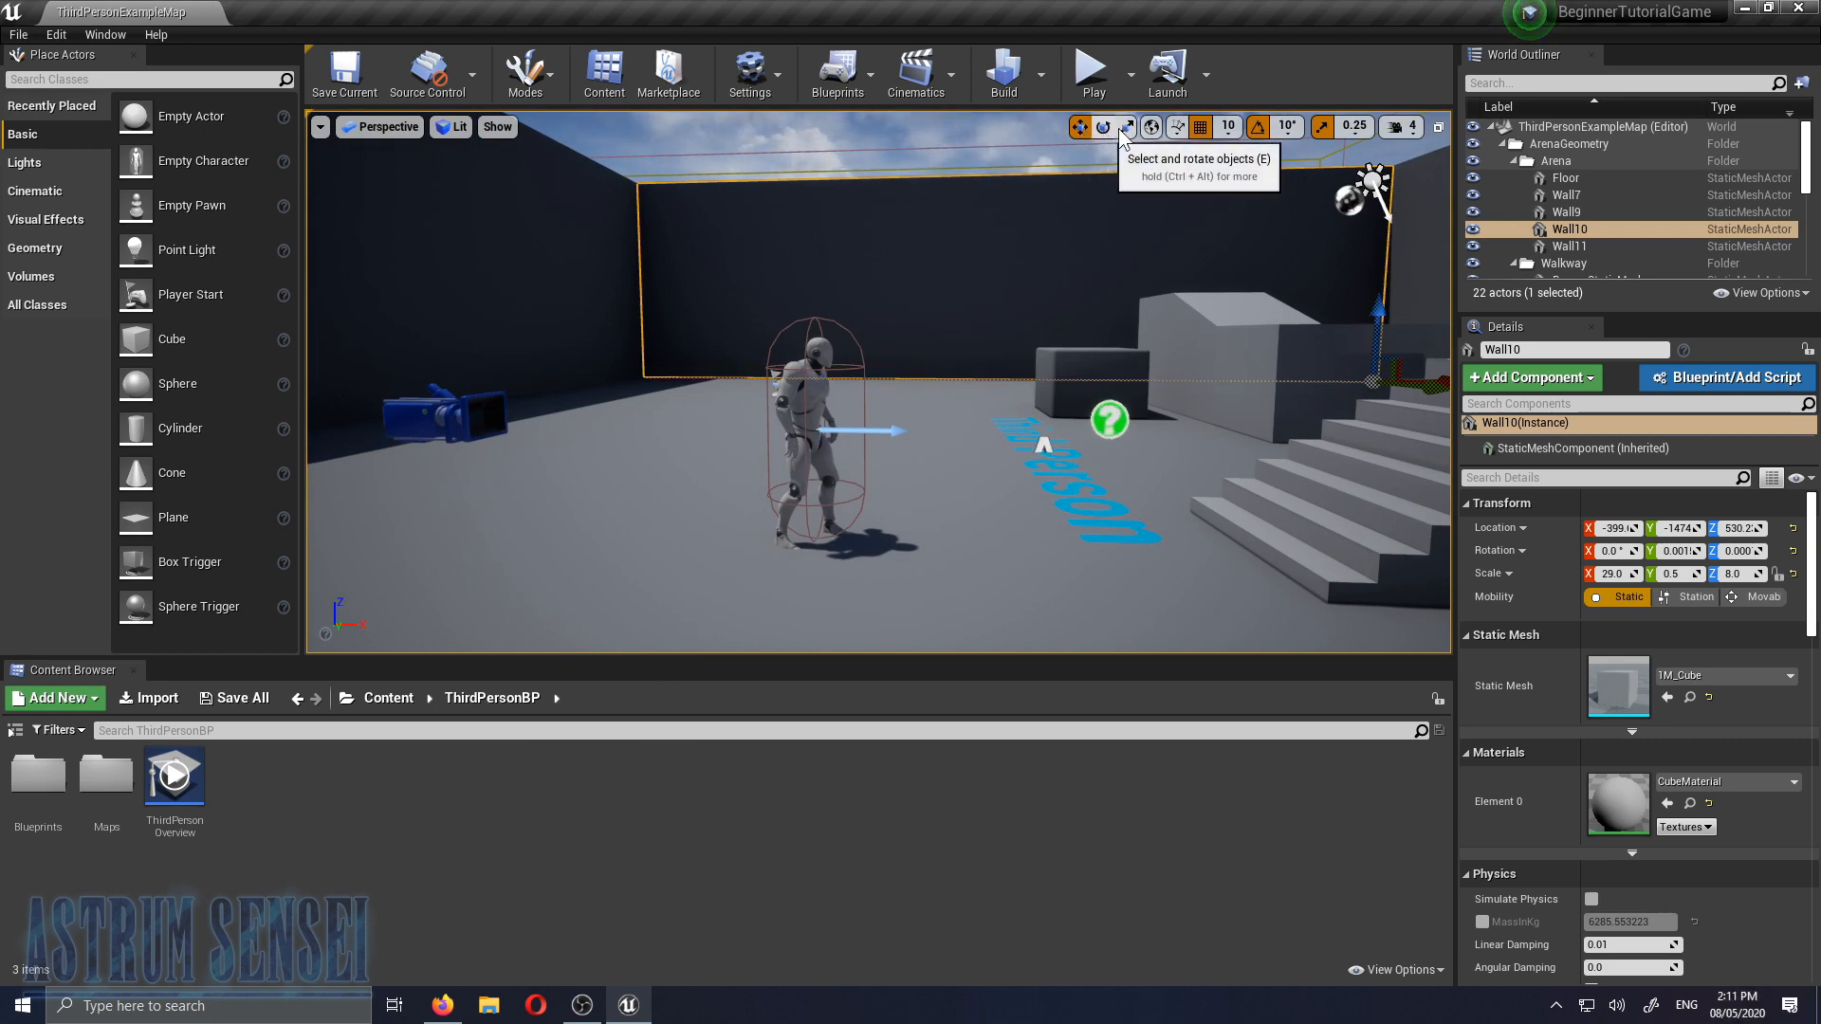
right_click_drag(996, 473, 857, 565)
key("w")
key("w")
key("w")
key("w")
key("w")
left_click(756, 547)
key("s")
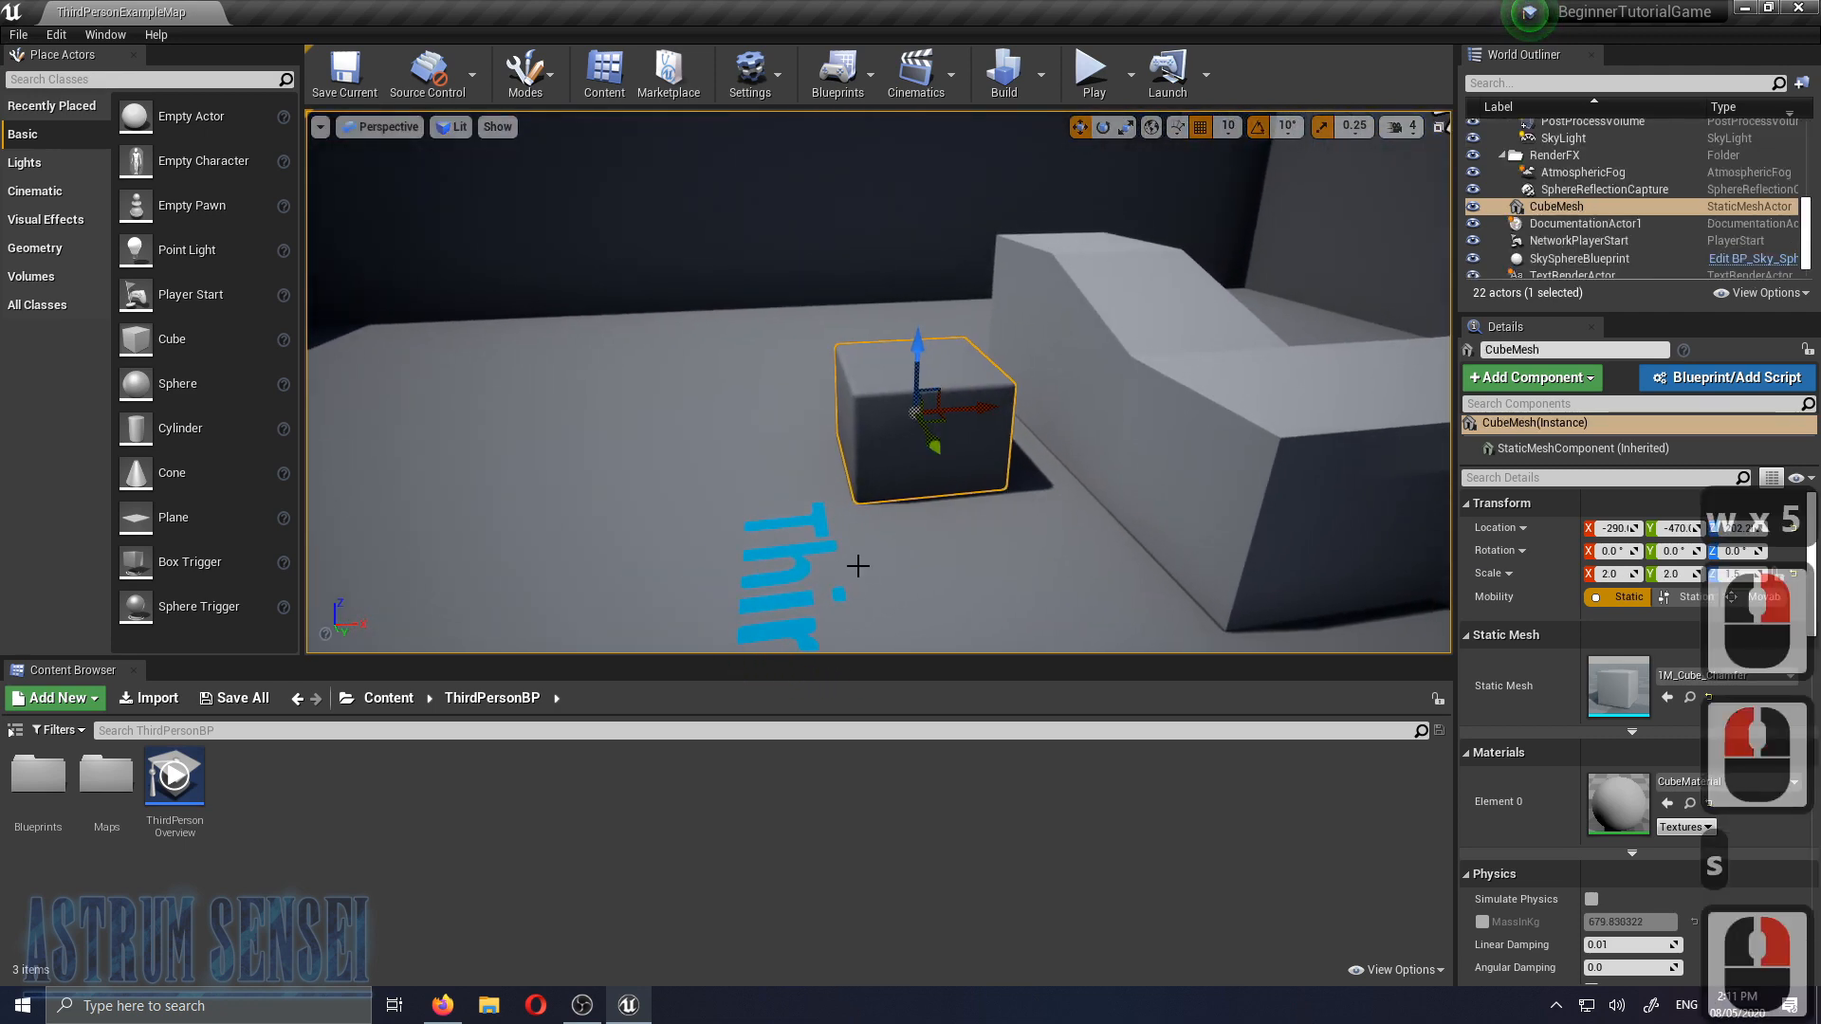
left_click_drag(135, 339, 560, 297)
key("End")
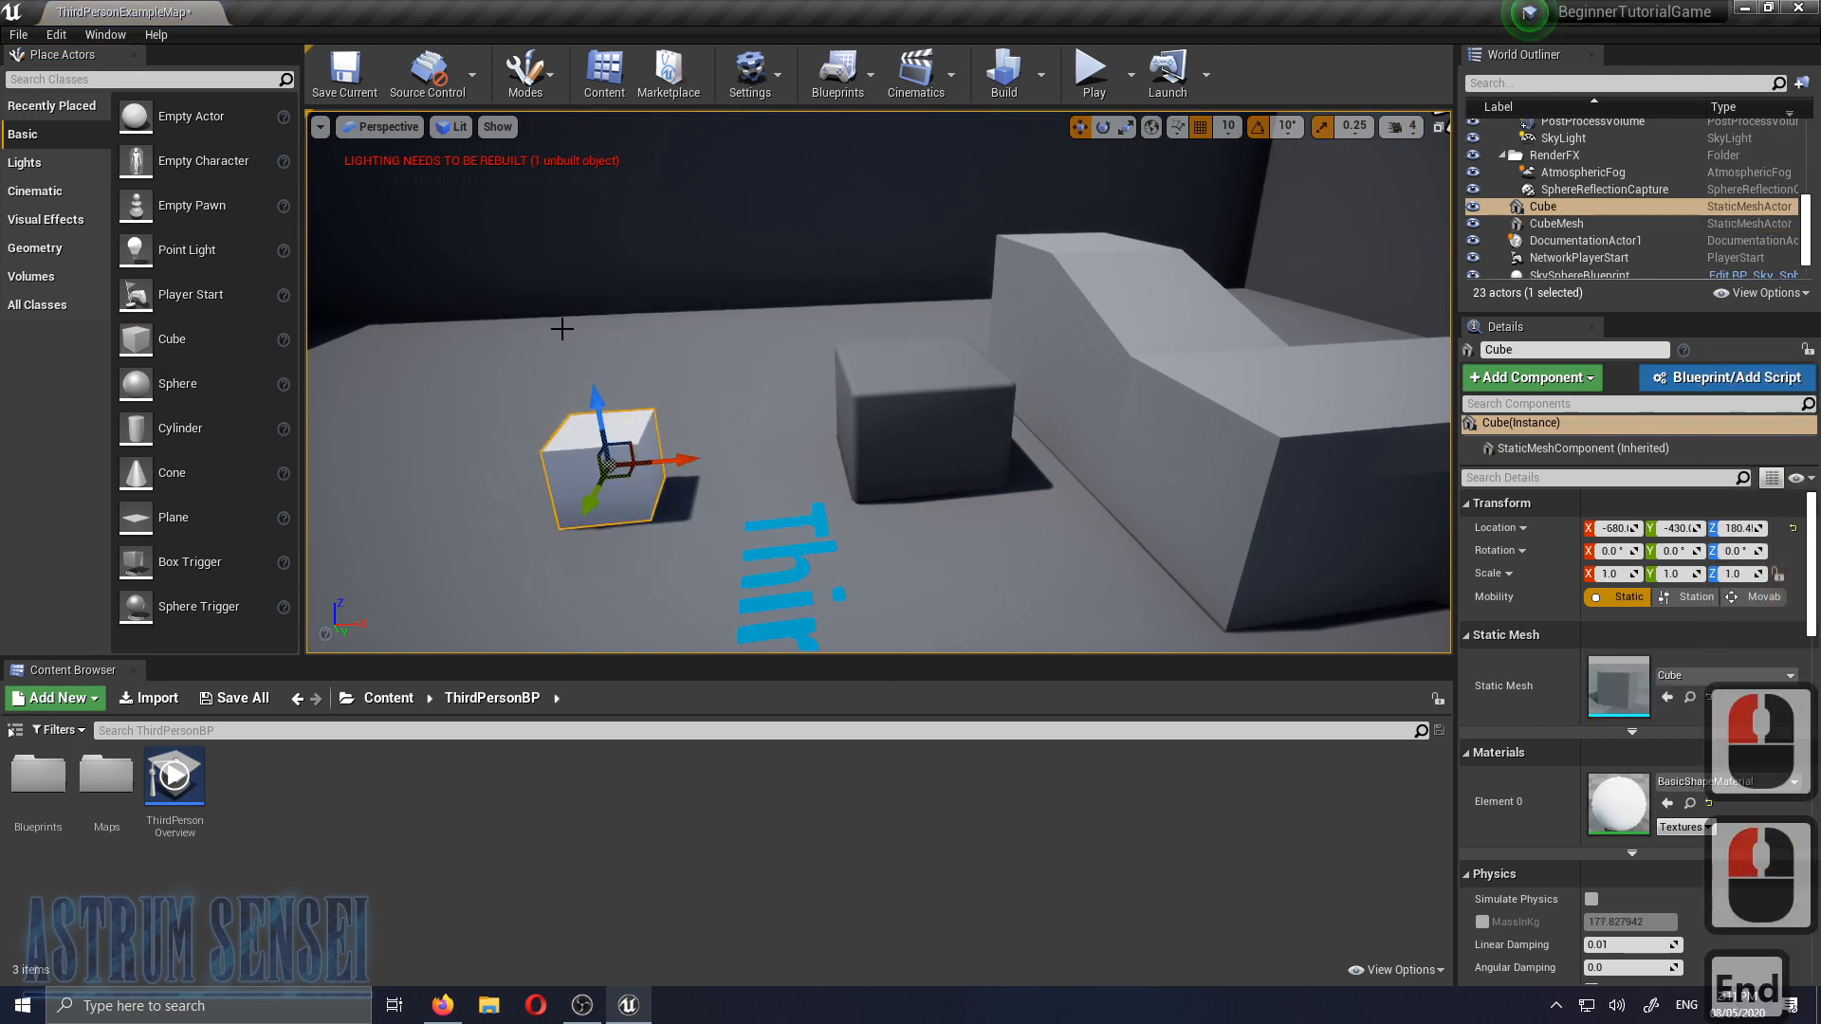
Move the new cube along its Y and X axes to about X -620, Y -460
right_click_drag(749, 462, 628, 473)
right_click_drag(950, 446, 829, 448)
key("w")
key("d")
key("w")
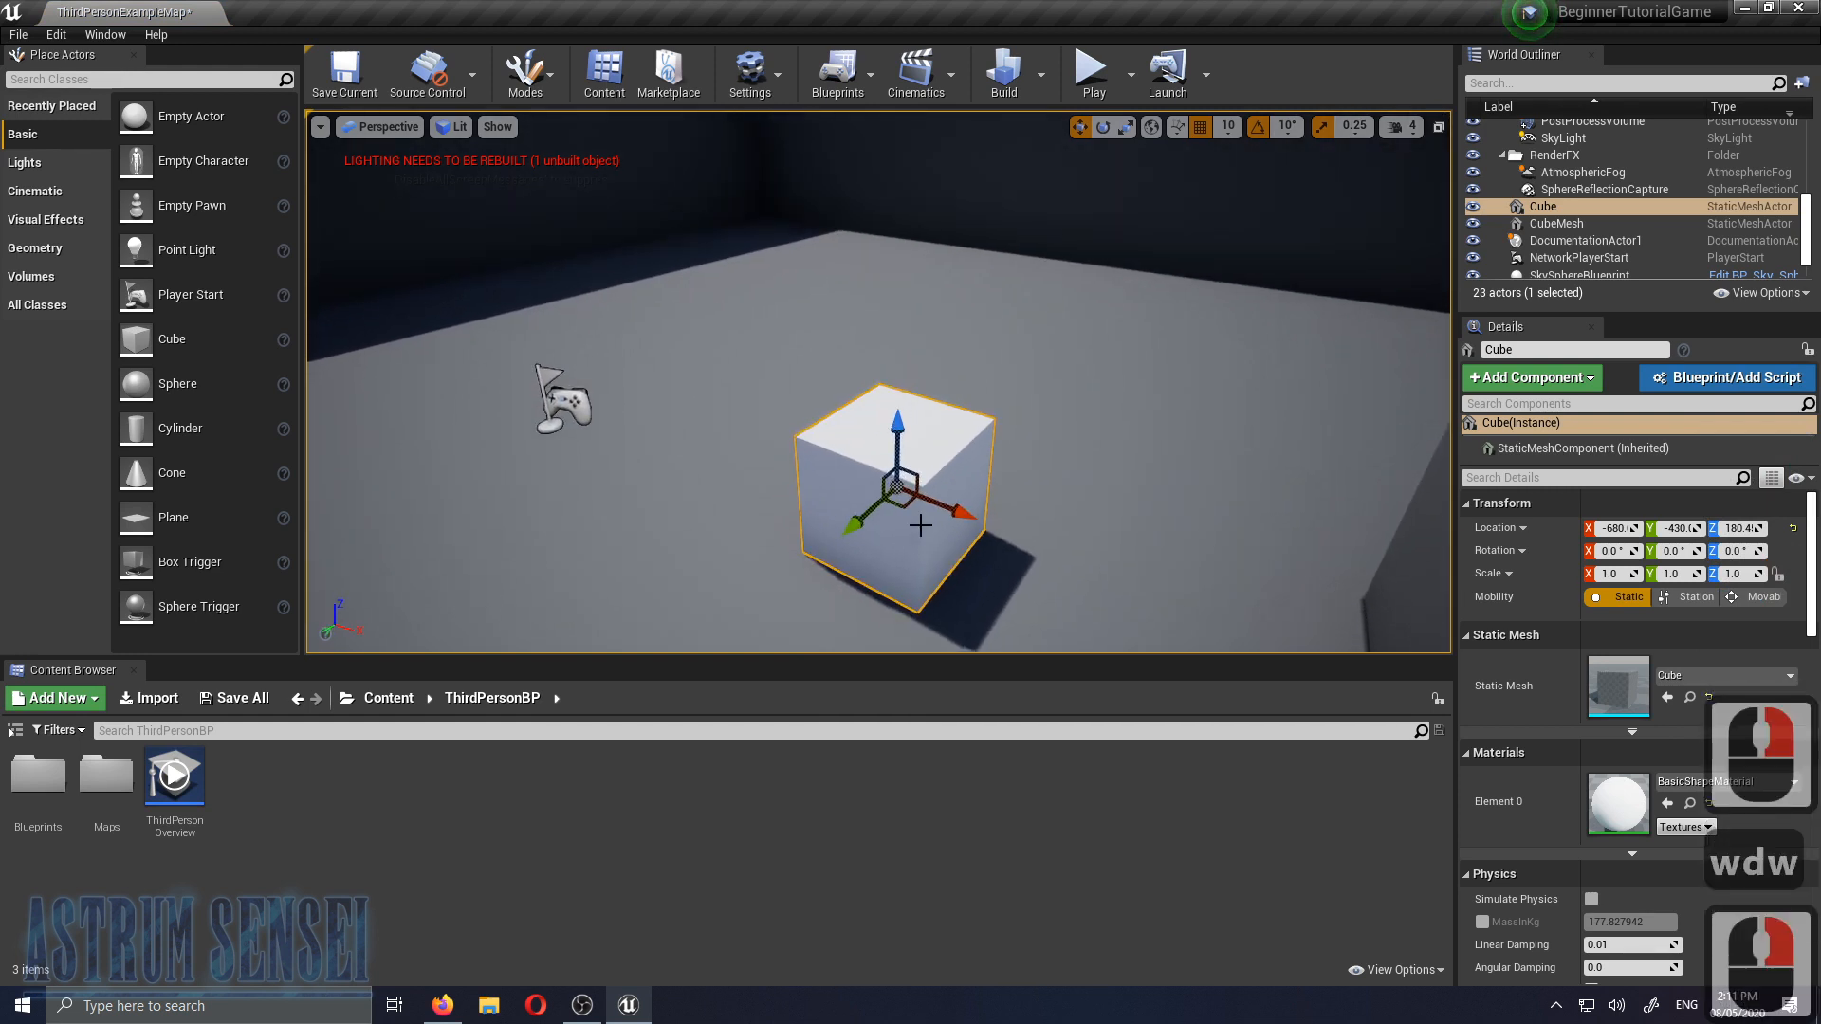
right_click_drag(919, 522, 937, 532)
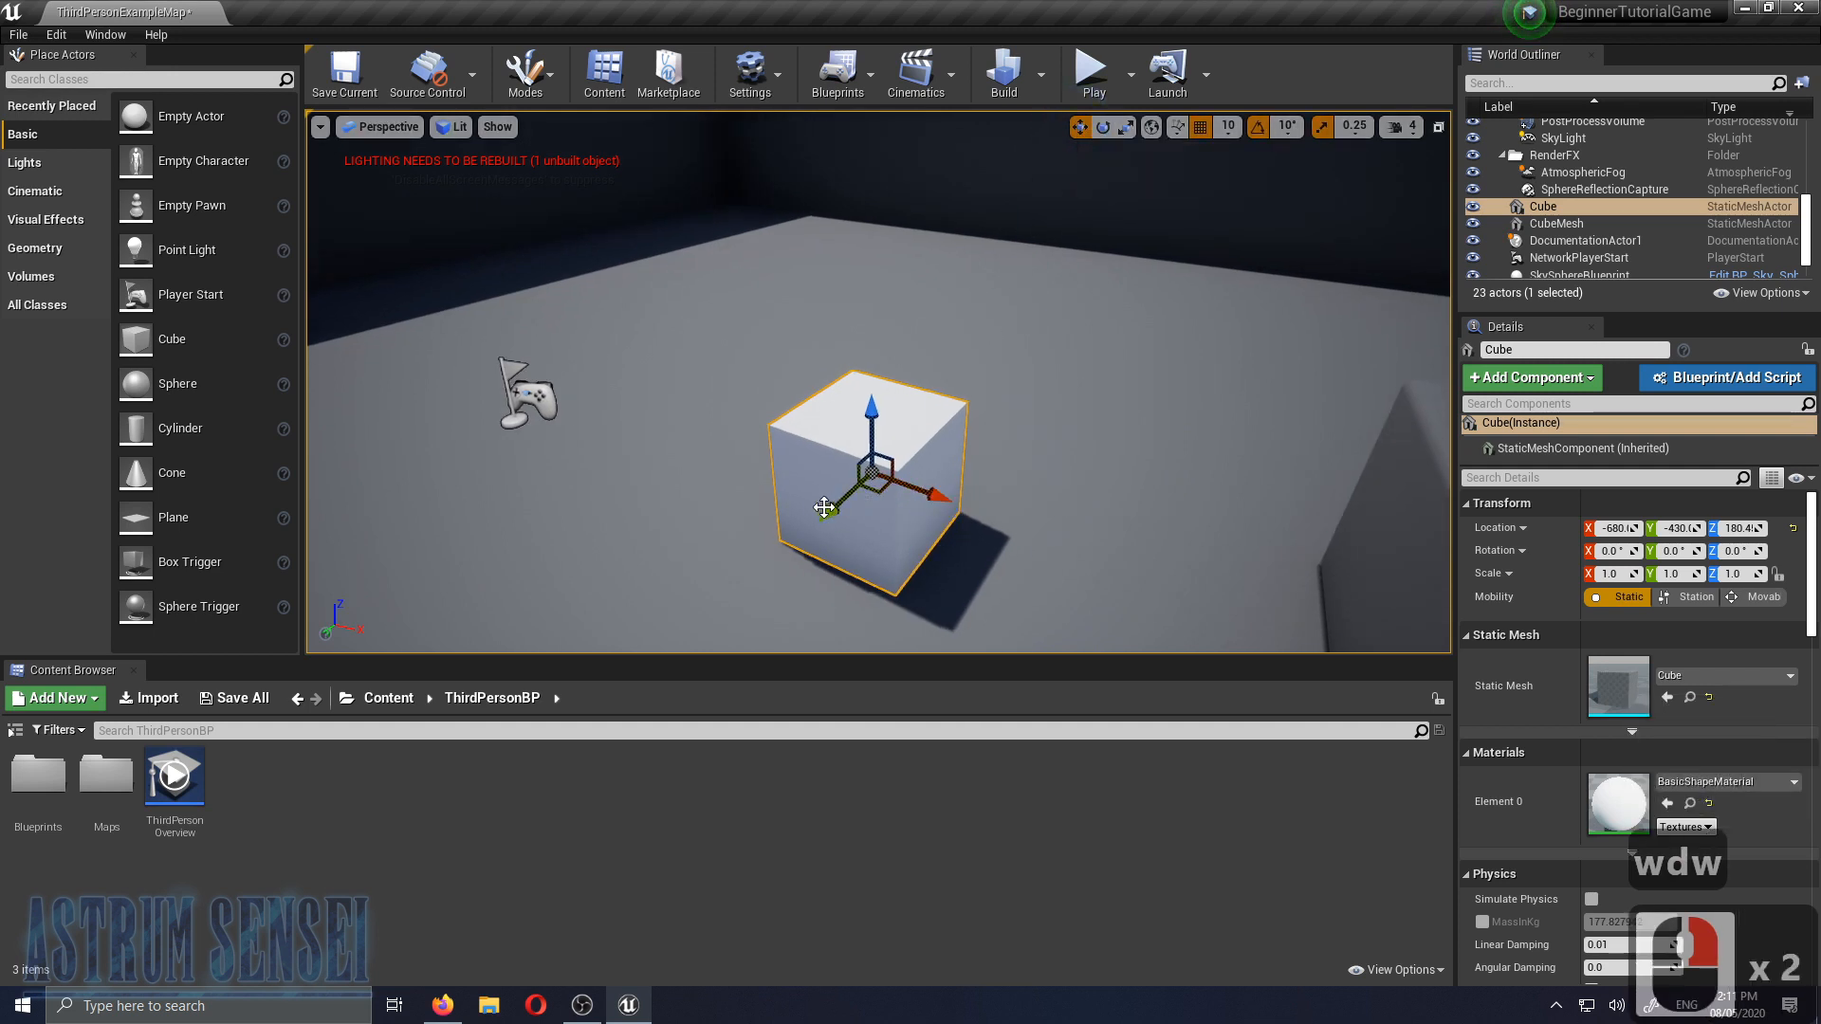
mouse_move(859, 502)
left_mouse_down()
mouse_move(725, 611)
mouse_move(994, 408)
mouse_move(858, 501)
left_mouse_up()
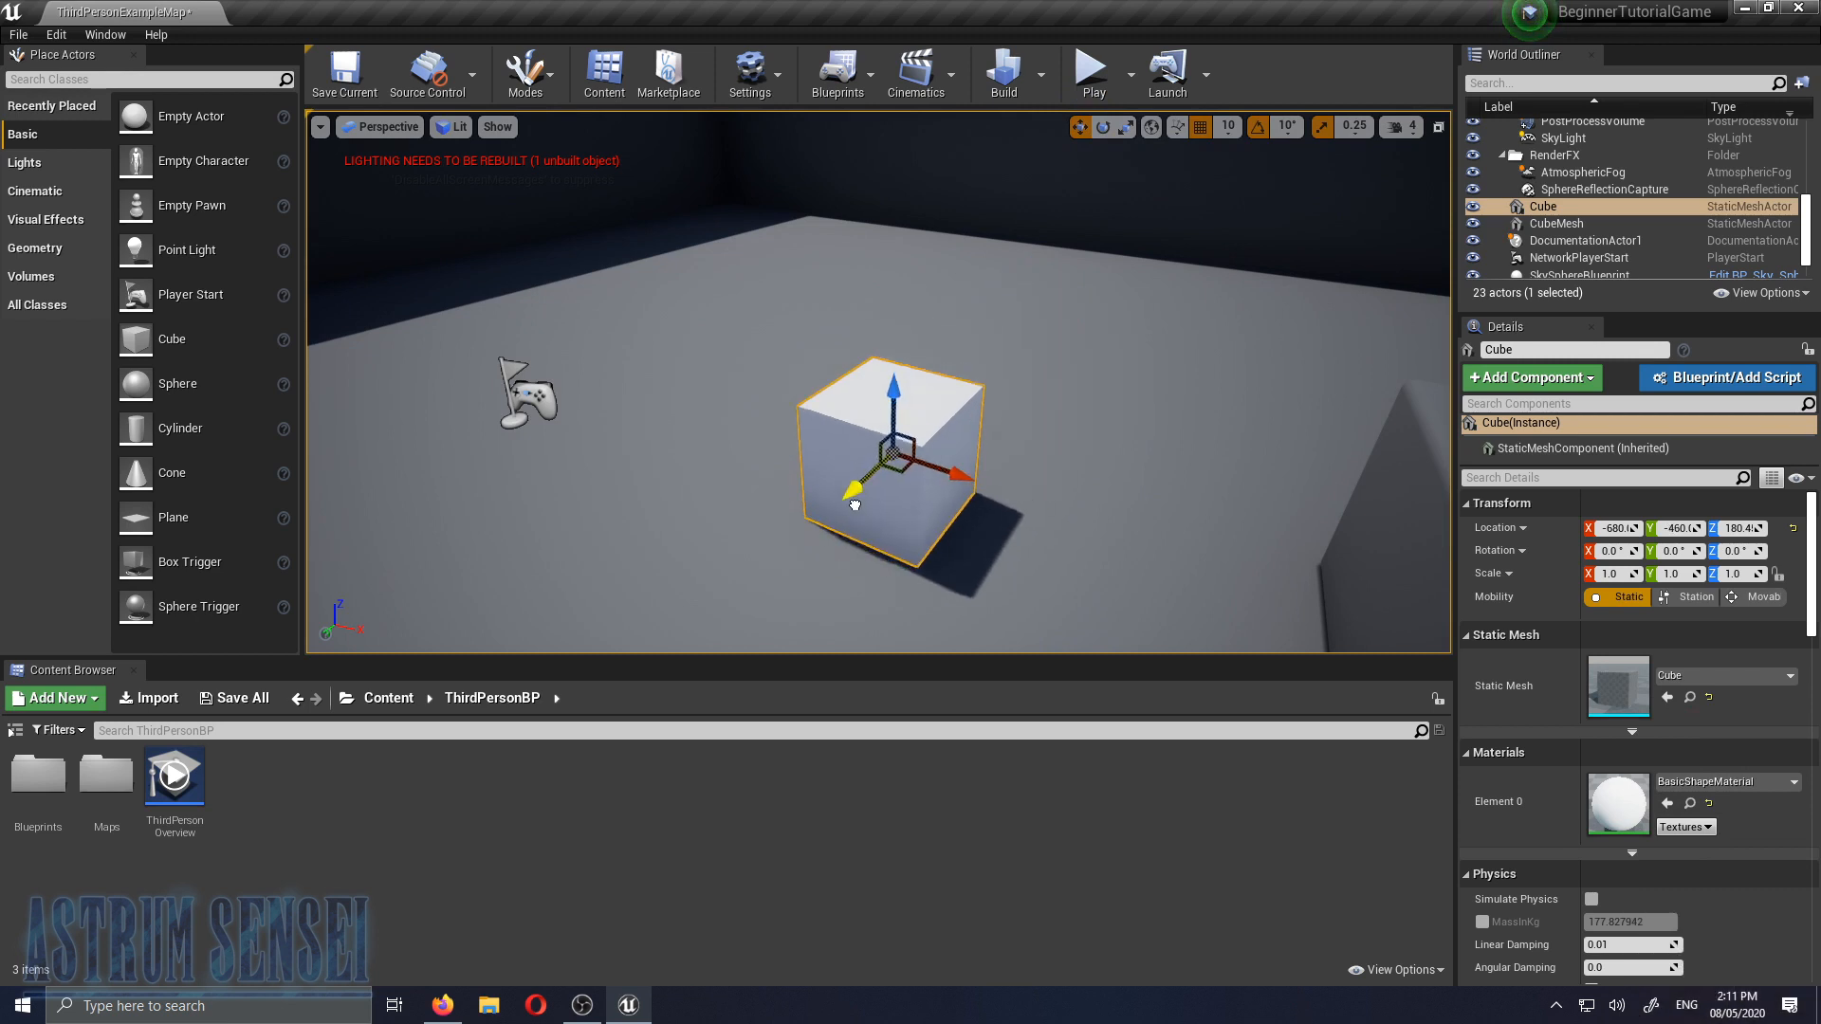
left_click_drag(968, 481, 1037, 483)
Raise the cube to about Z 400, and bring it back down to the floor at about X -710, Y -530
left_click_drag(964, 419, 1045, 51)
right_click_drag(345, 617, 1062, 365)
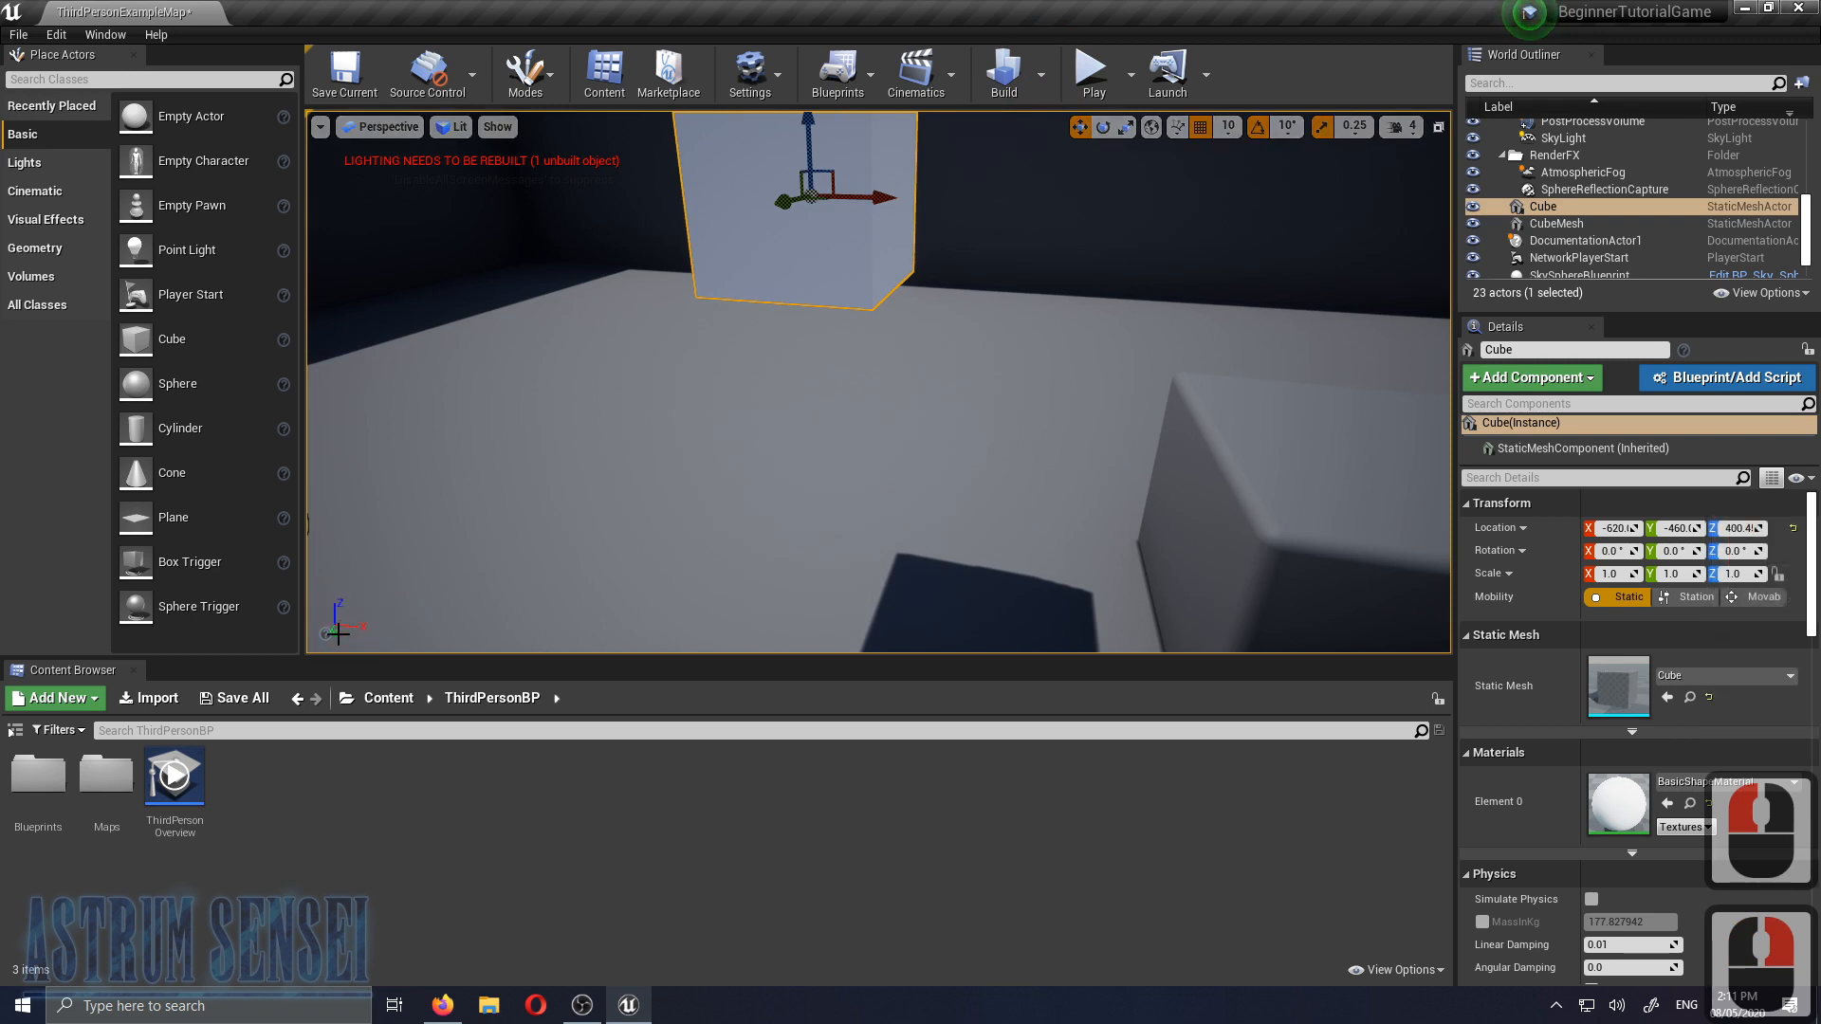
left_click_drag(816, 149, 764, 472)
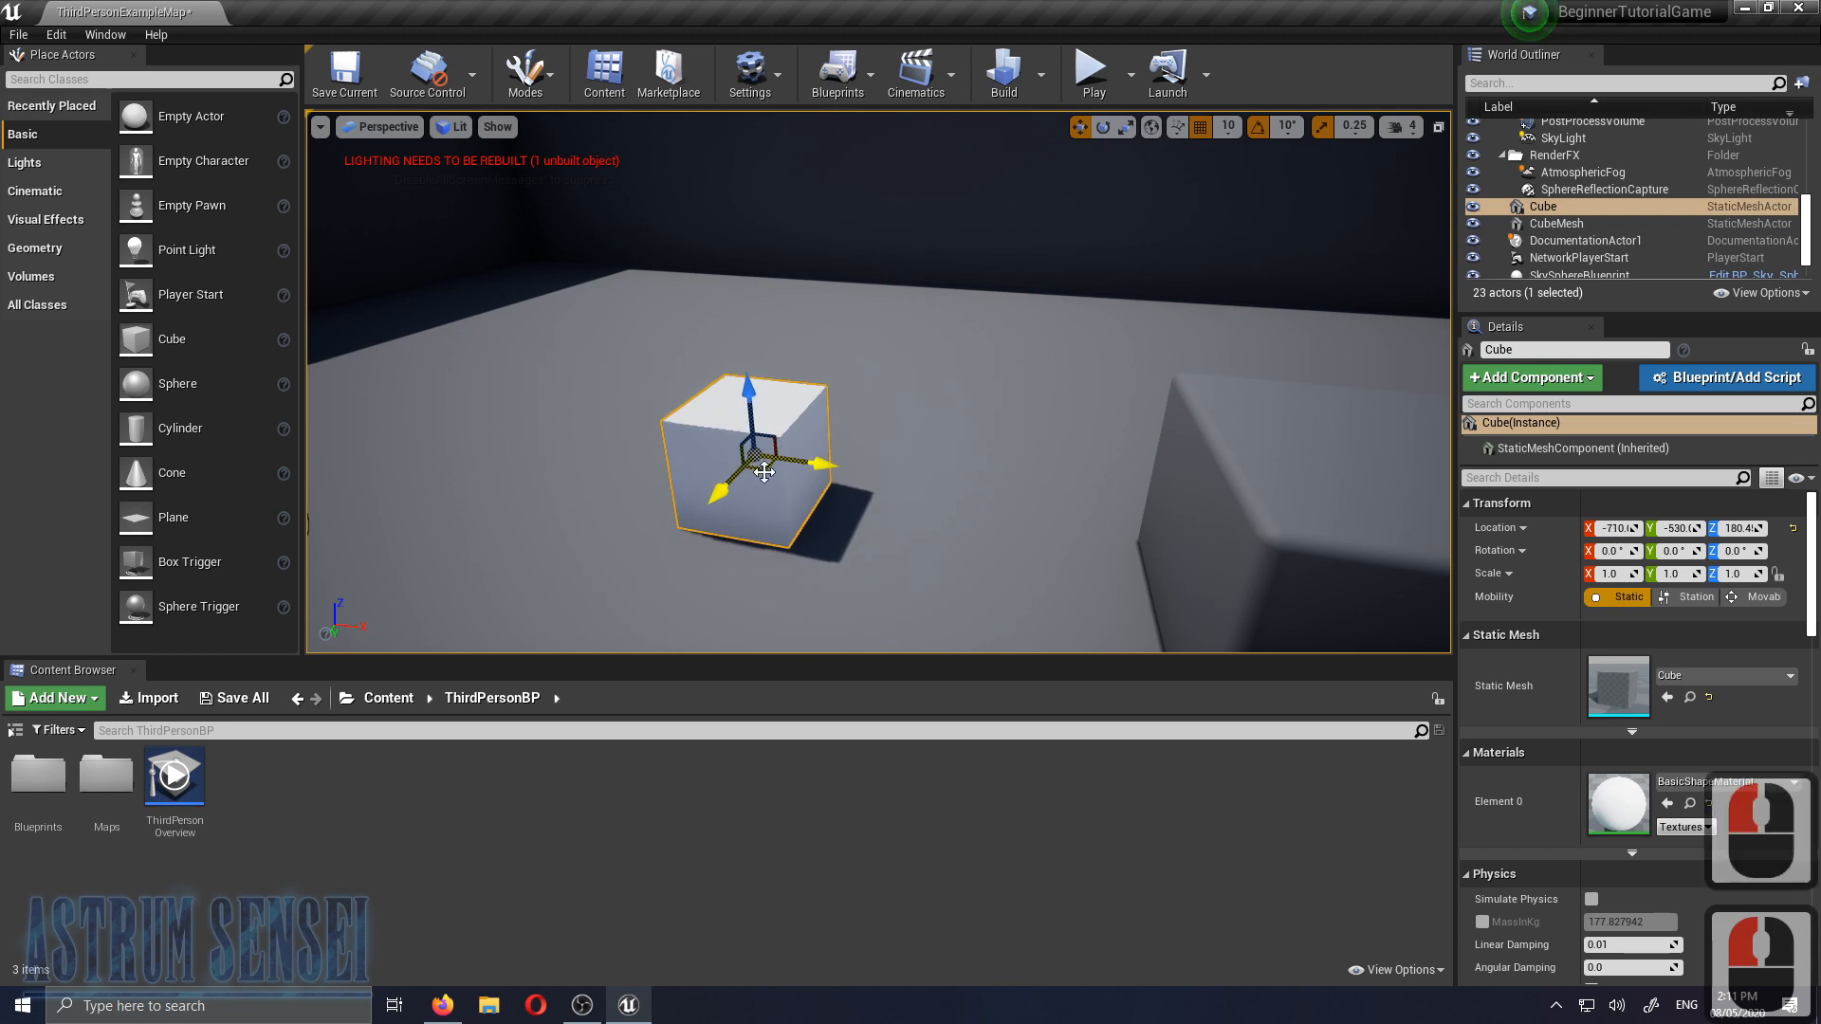
Rotate the cube about the vertical axis to -60 degrees
right_click_drag(966, 478, 845, 487)
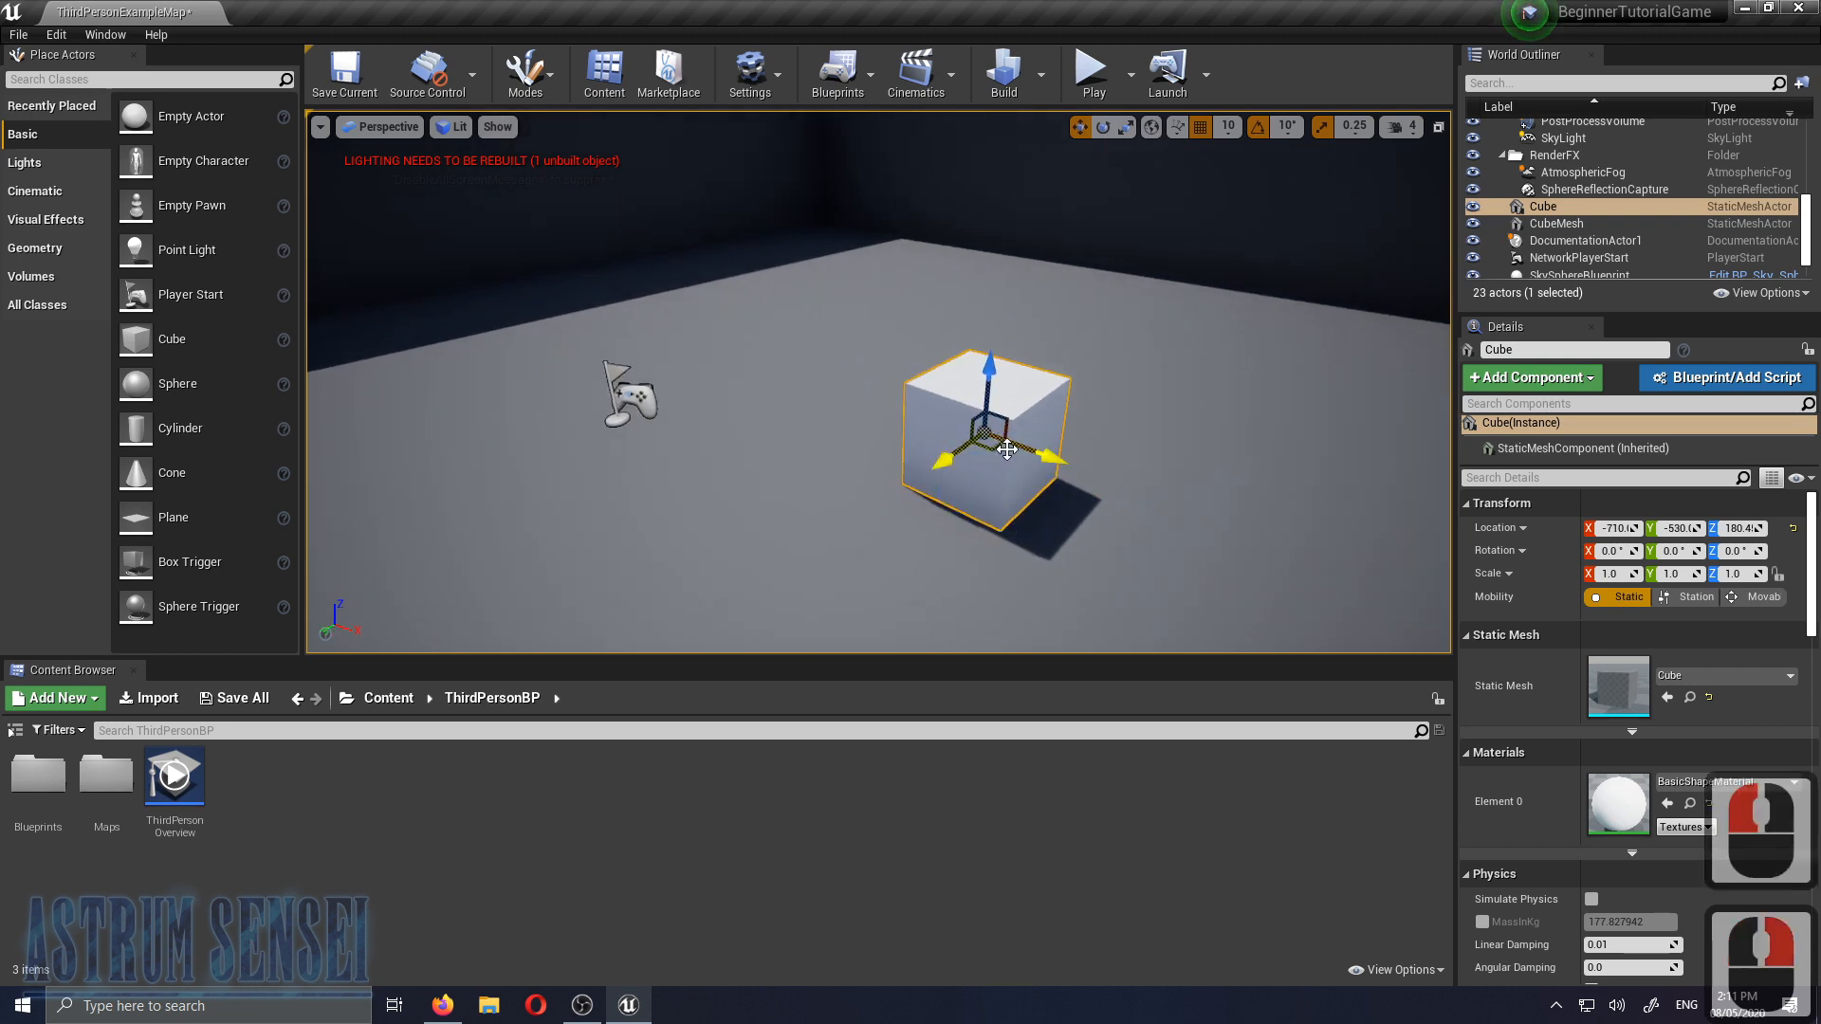
key("e")
left_click_drag(1025, 486, 1317, 407)
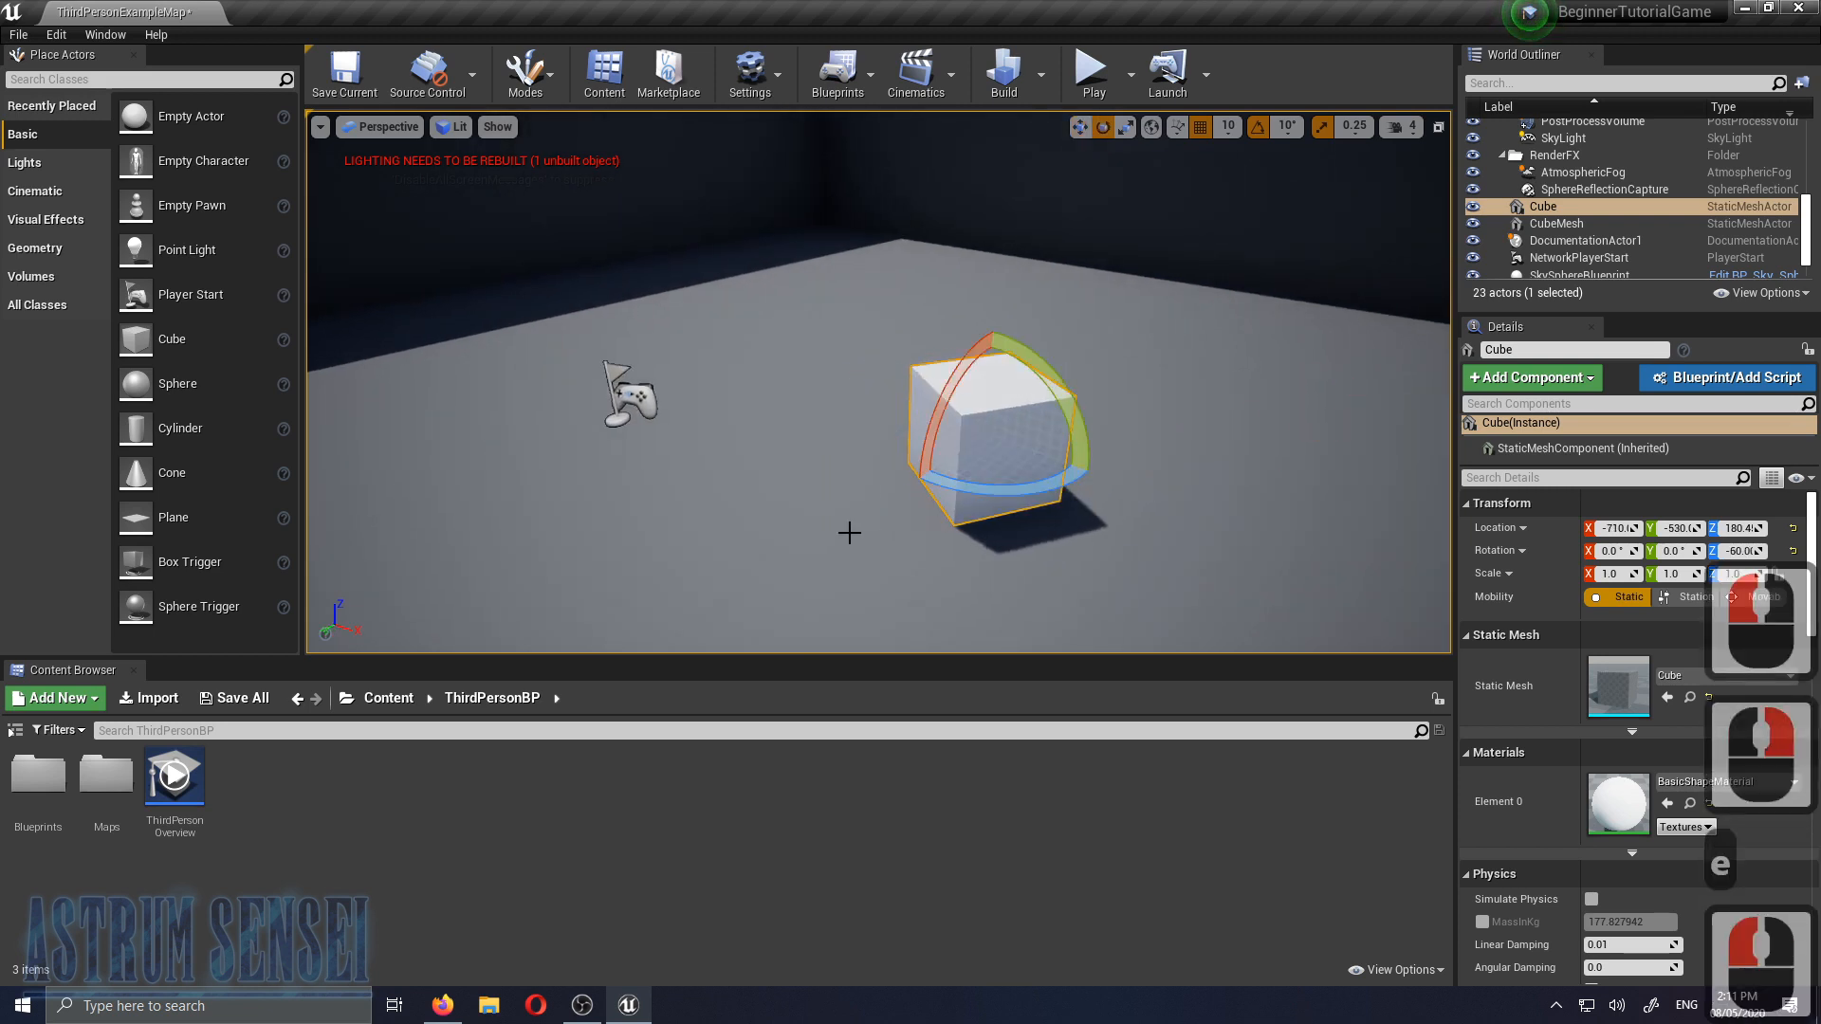
Raise the cube to about Z 290 and snap it back onto the floor
key("w")
left_click_drag(1005, 384, 1007, 260)
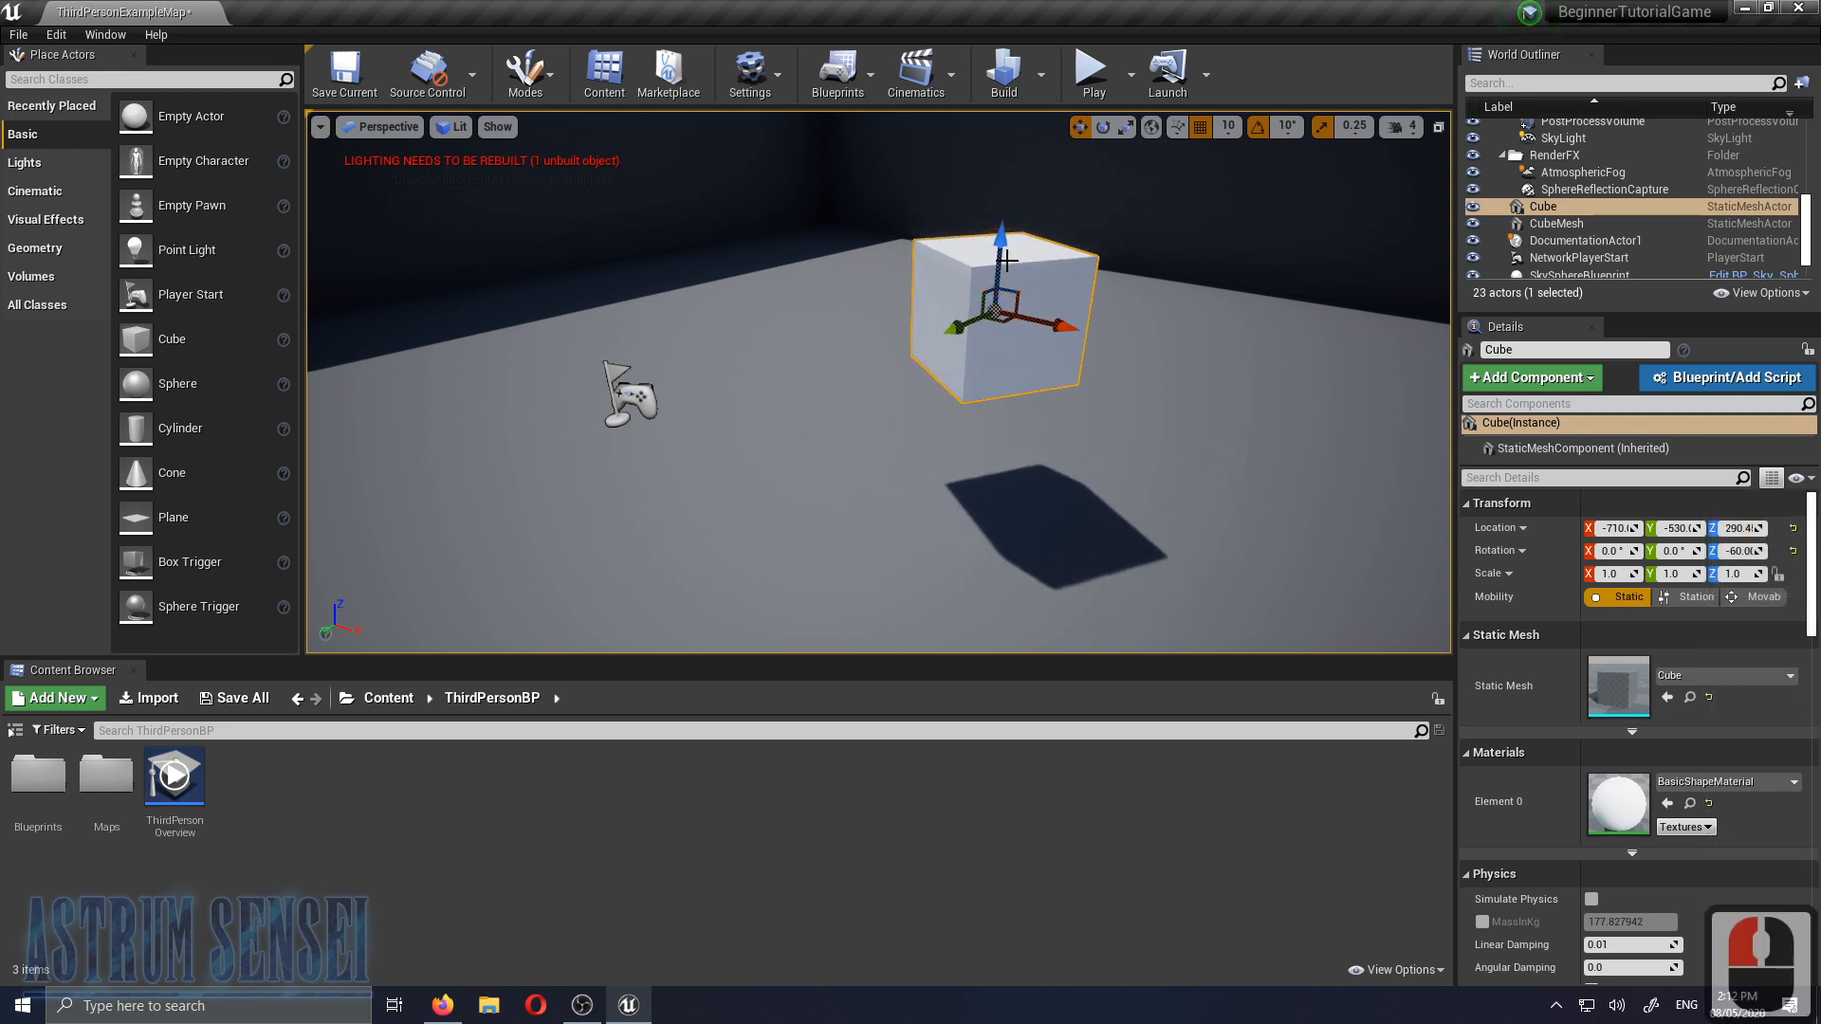
key("End")
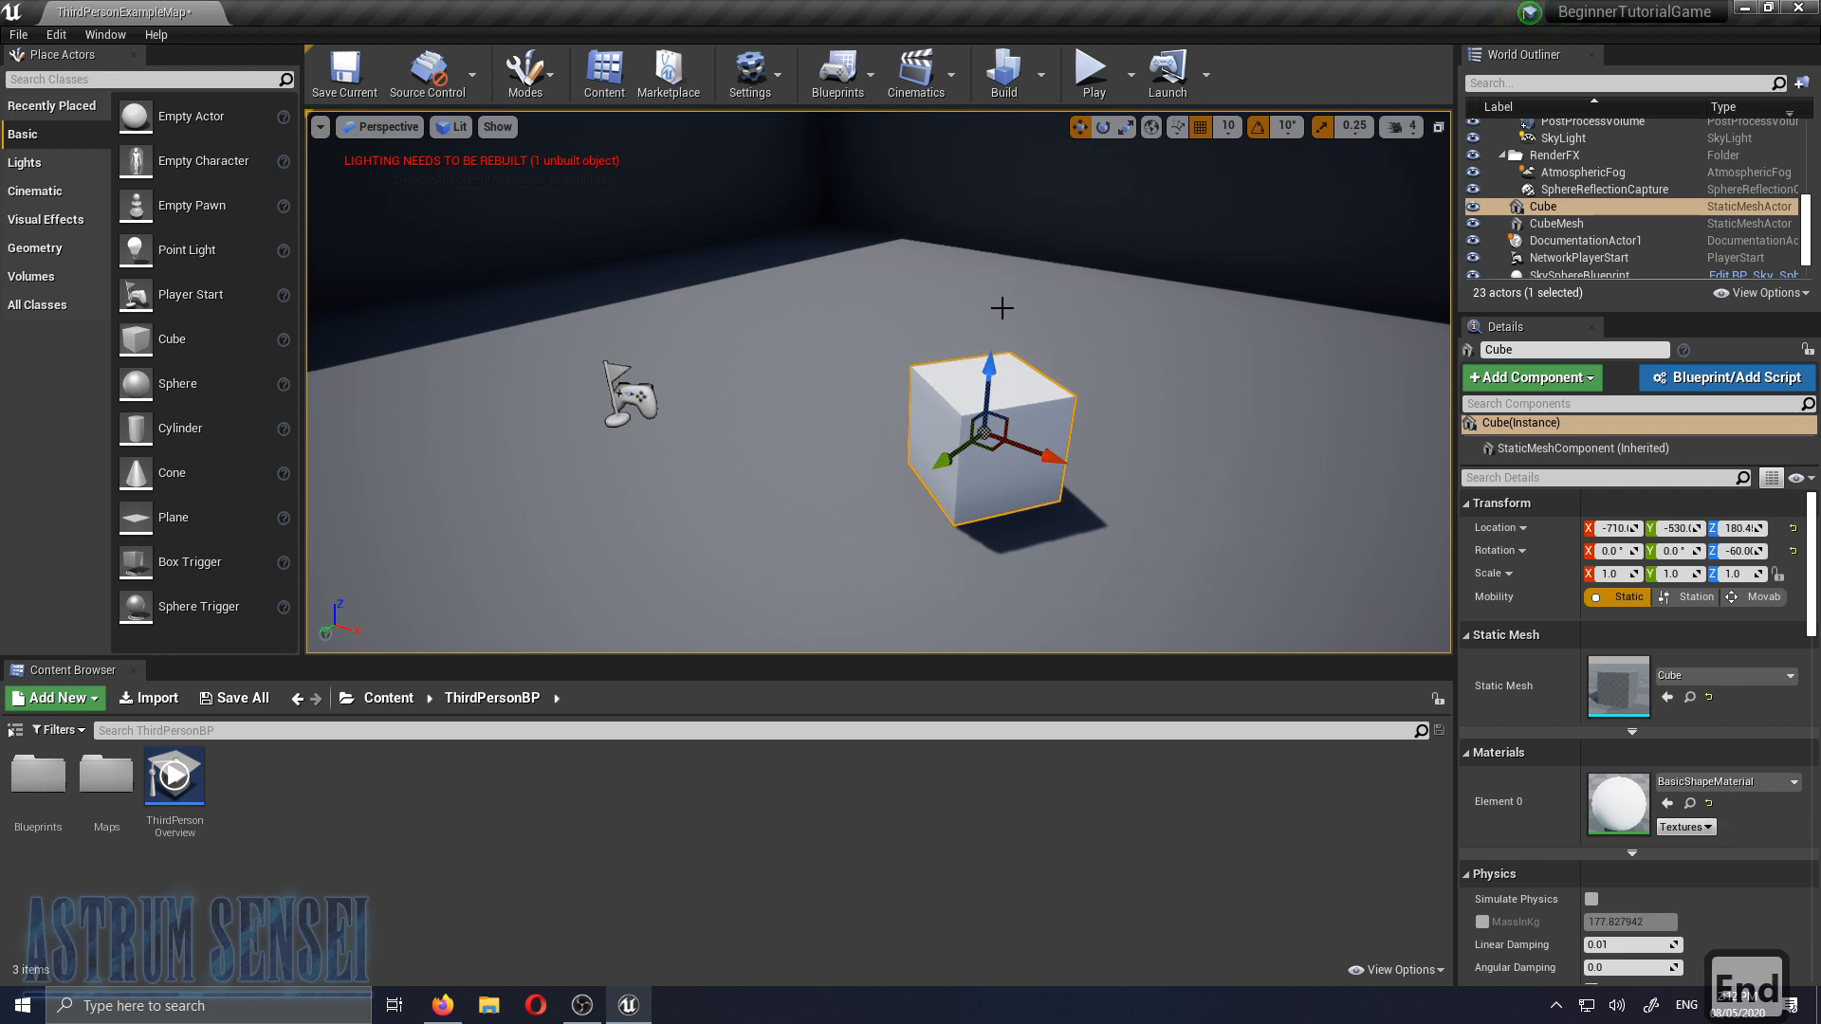
Slide the cube across the floor to about X -770, Y -500 and rotate it about Z to 140 degrees
left_click_drag(991, 435, 908, 417)
right_click_drag(818, 464, 627, 473)
key("a")
key("e")
left_click_drag(838, 528, 1187, 557)
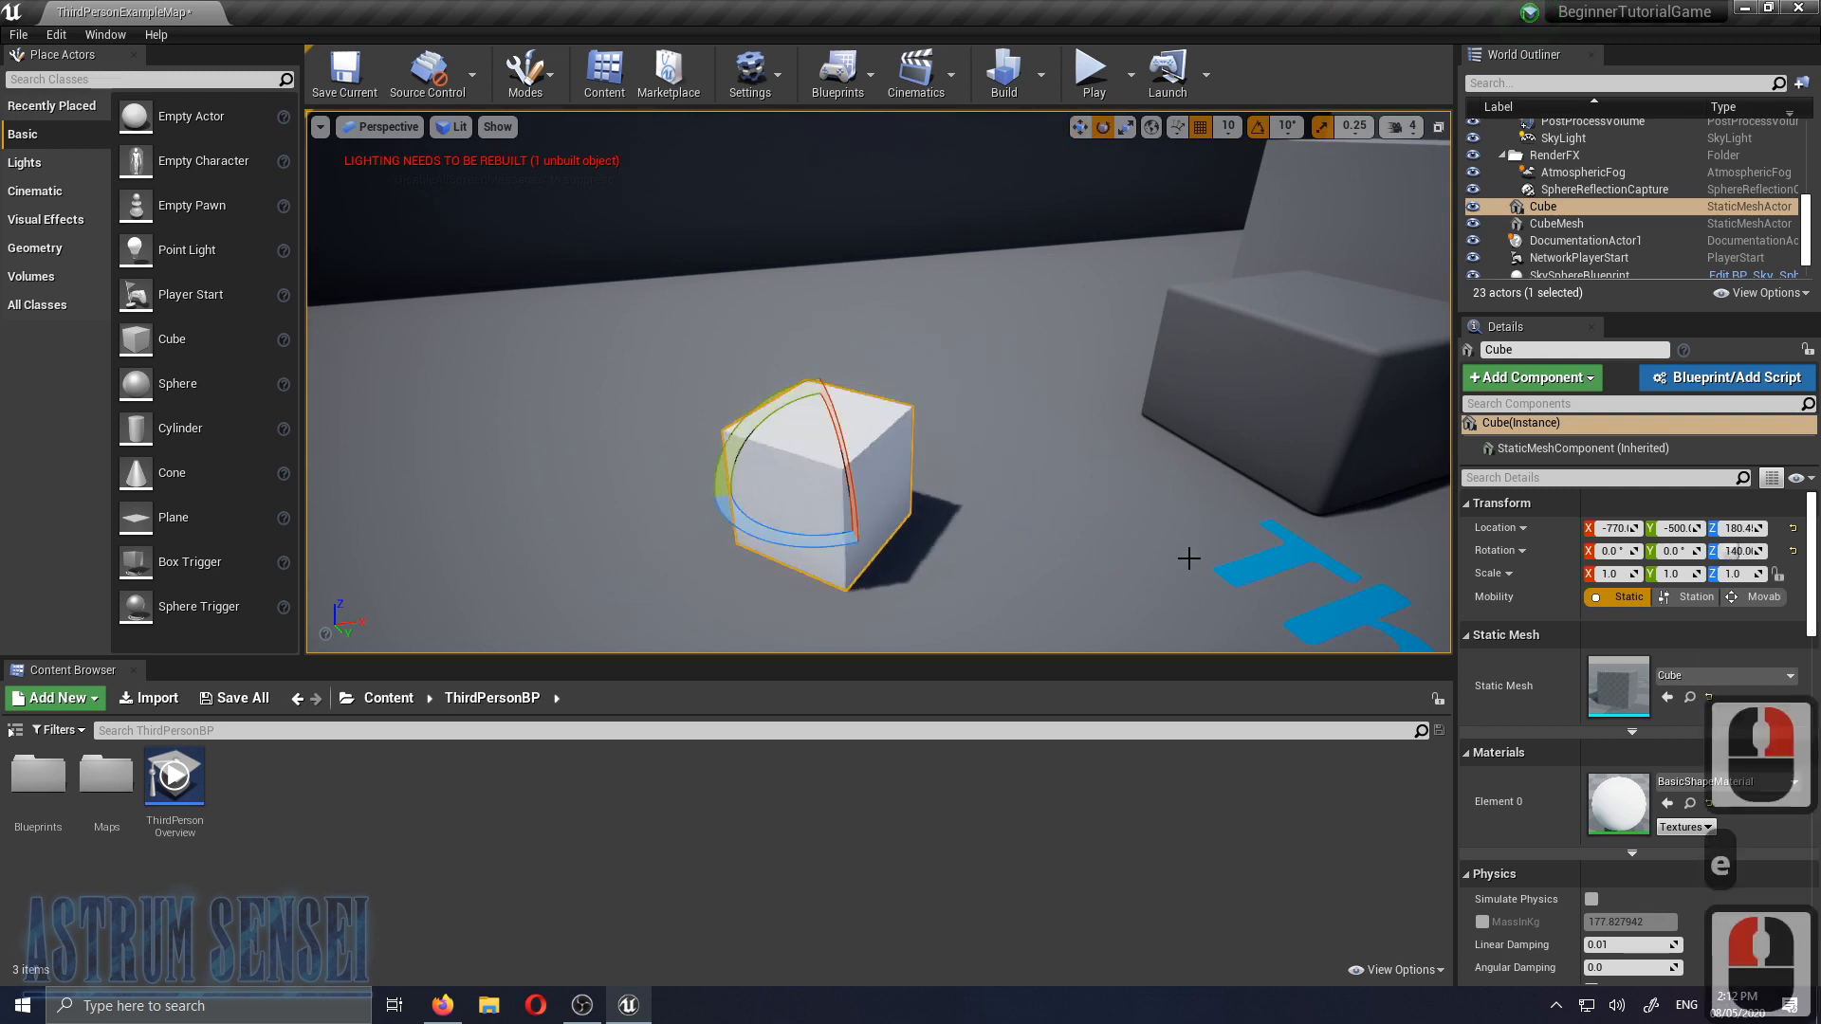
Move the cube across the floor and tilt it to a rotation of about X -142, Y 28, Z -101 degrees
left_click(1082, 128)
left_click_drag(848, 483, 1262, 484)
left_click(1101, 130)
left_click_drag(851, 410, 914, 462)
left_click_drag(892, 330, 1282, 248)
left_click_drag(983, 356, 793, 345)
Raise the tilted cube above the floor to about Z 210
key("w")
mouse_move(955, 329)
left_mouse_down()
mouse_move(951, 282)
mouse_move(947, 303)
left_mouse_up()
right_click_drag(972, 474, 785, 379)
key("d")
key("w")
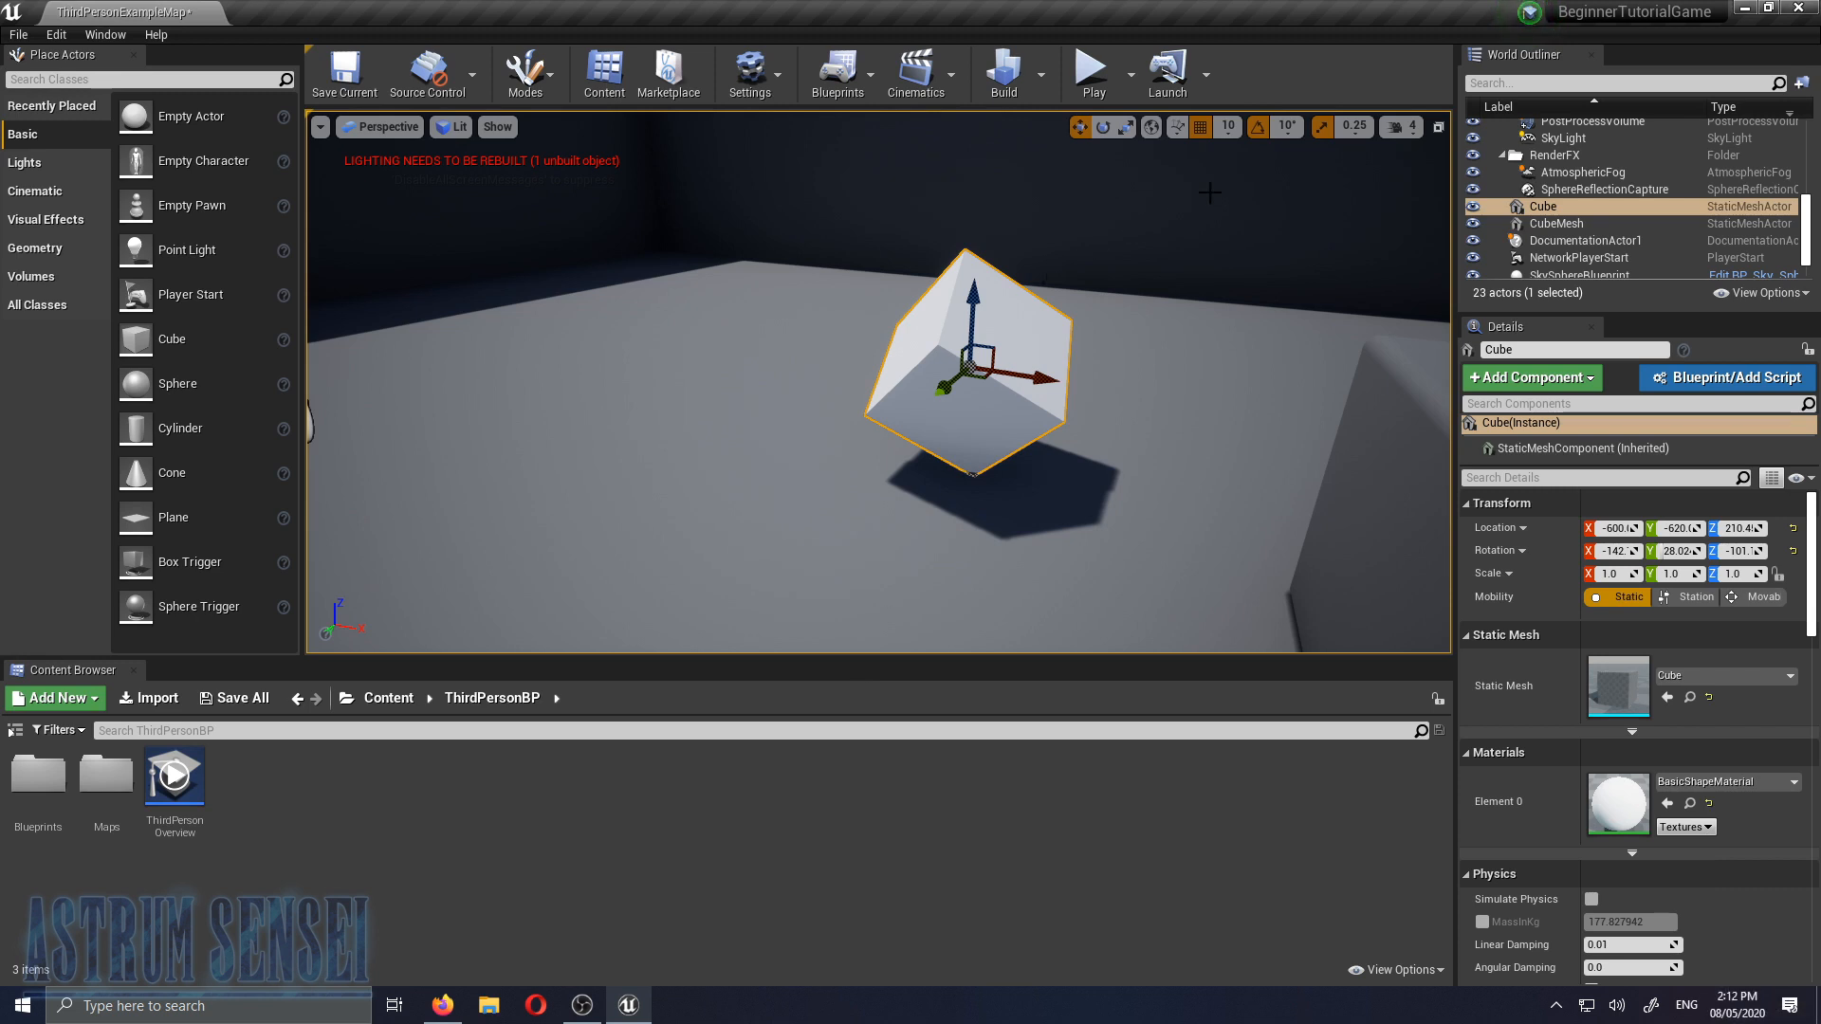
Scale the tilted cube uniformly to 0.75
left_click(1128, 128)
left_click_drag(956, 430, 769, 310)
key("a")
key("a")
key("w")
key("s")
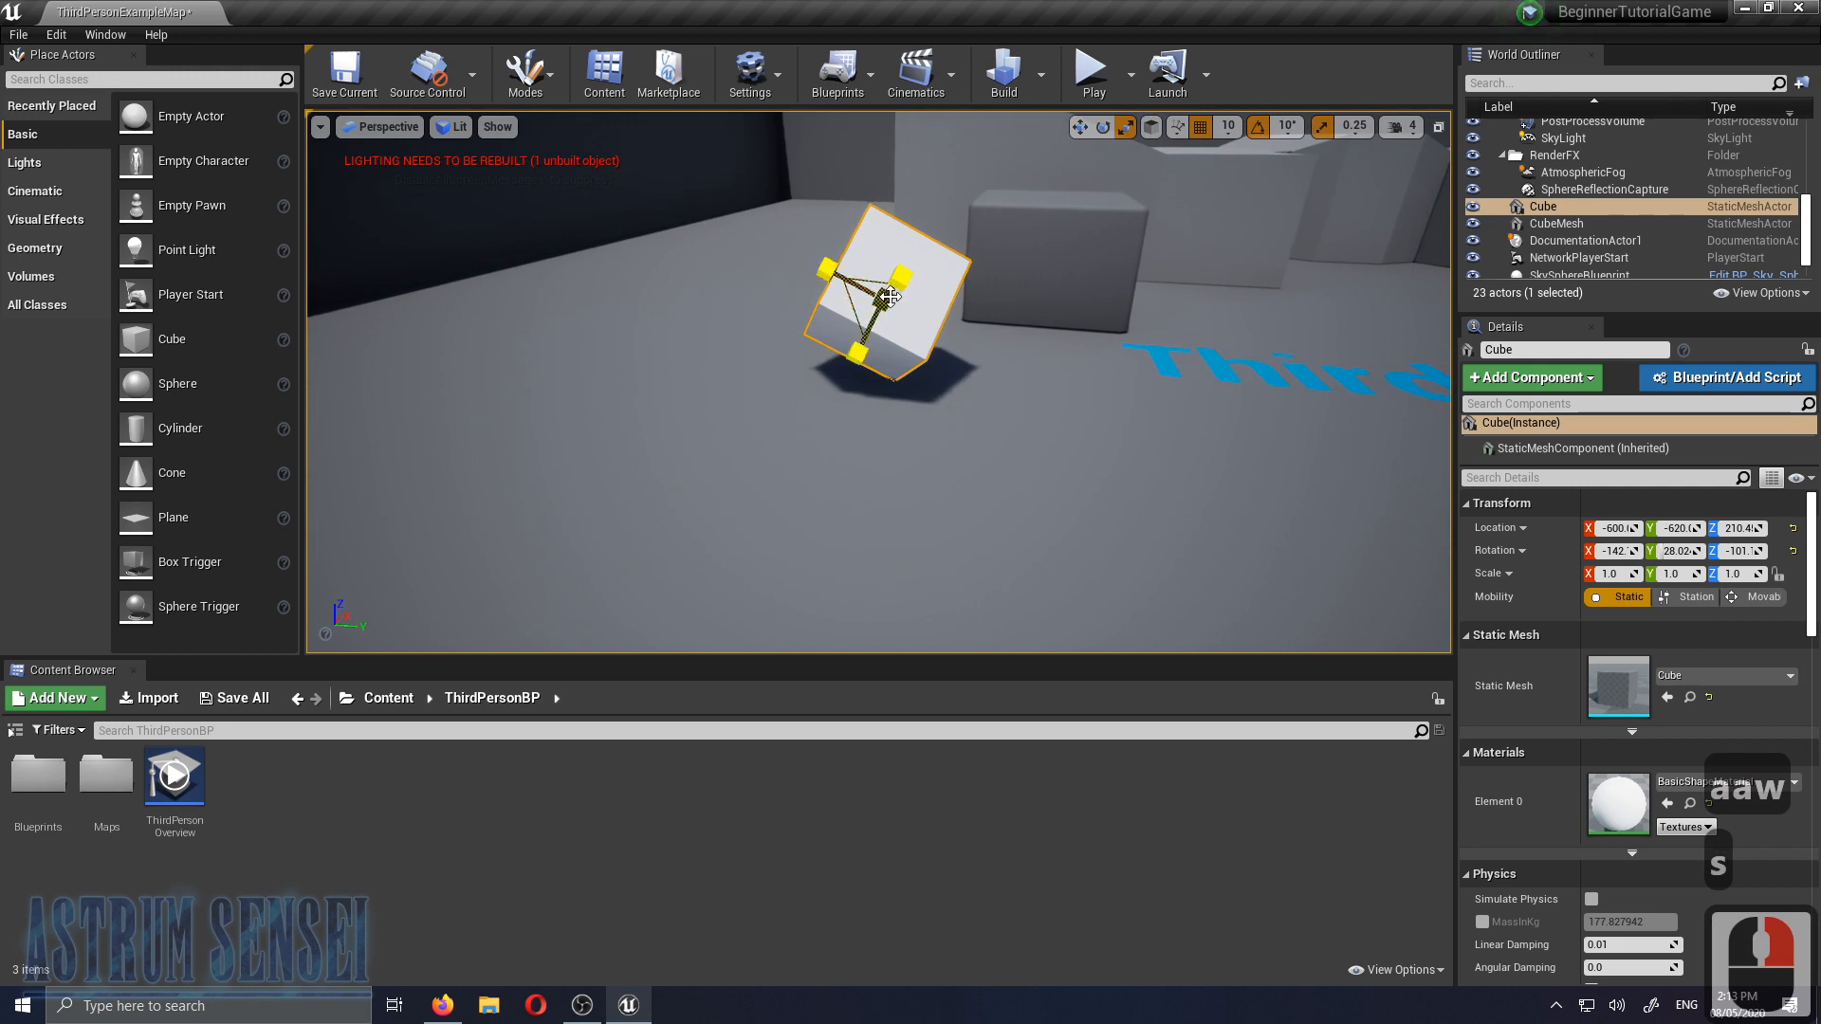
mouse_move(885, 299)
left_mouse_down()
mouse_move(938, 246)
mouse_move(868, 317)
mouse_move(907, 277)
left_mouse_up()
key("a")
right_click_drag(914, 394, 1024, 370)
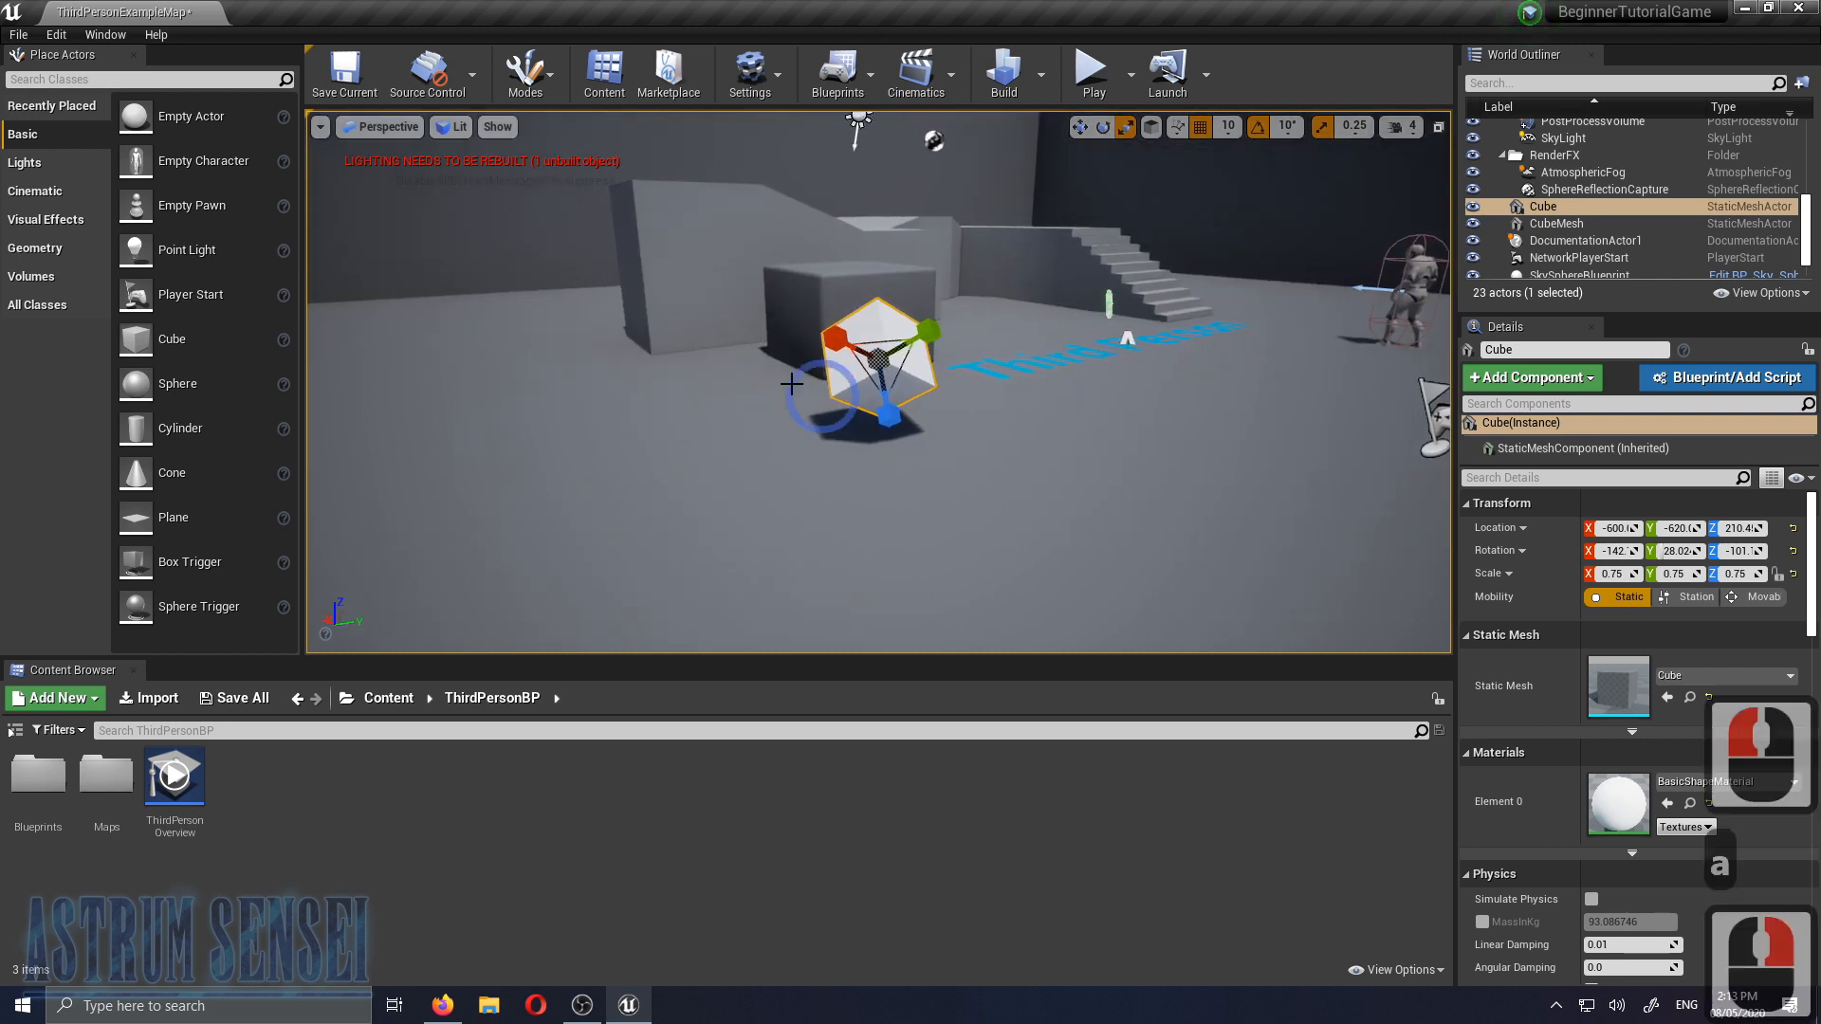
Scale the cube per axis into a thin slab of X 0.25, Y 3.0, Z 3.75
left_click_drag(925, 335, 1152, 318)
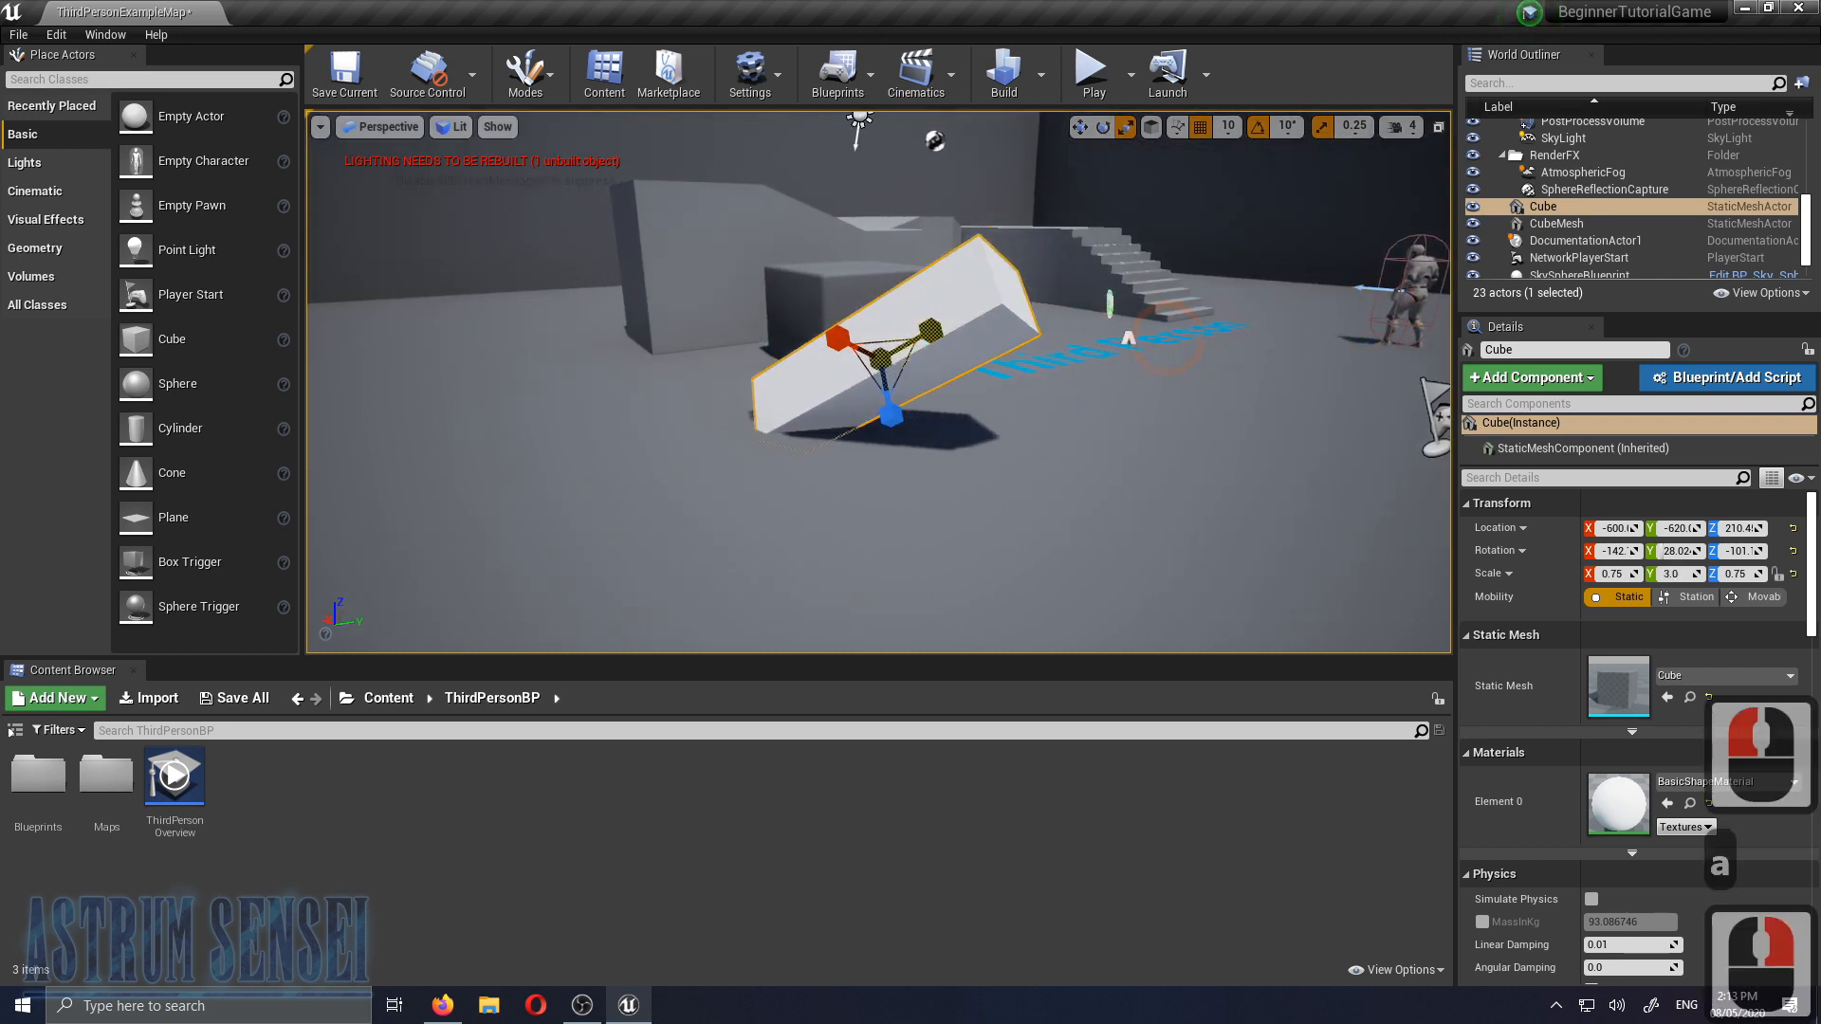
left_click_drag(890, 415, 910, 667)
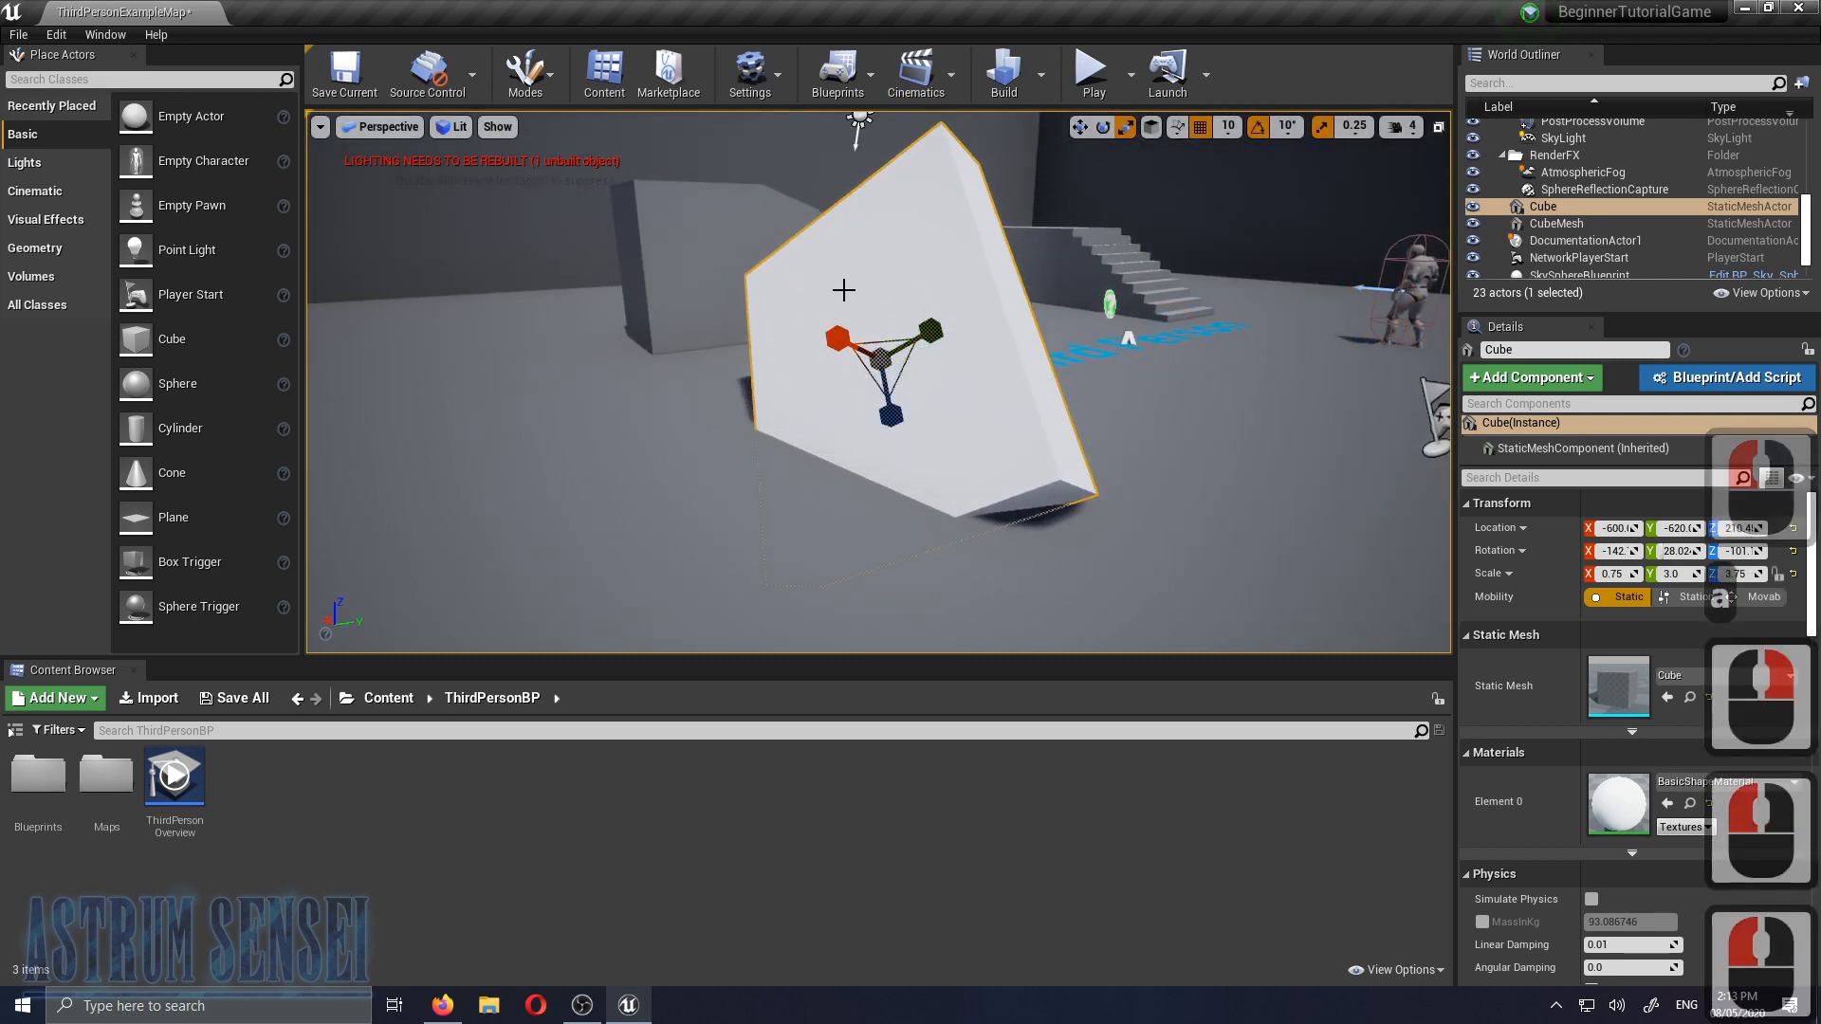
left_click_drag(839, 339, 901, 338)
key("d")
key("d")
key("d")
key("d")
key("d")
right_click_drag(1006, 458, 531, 427)
right_click_drag(957, 453, 759, 393)
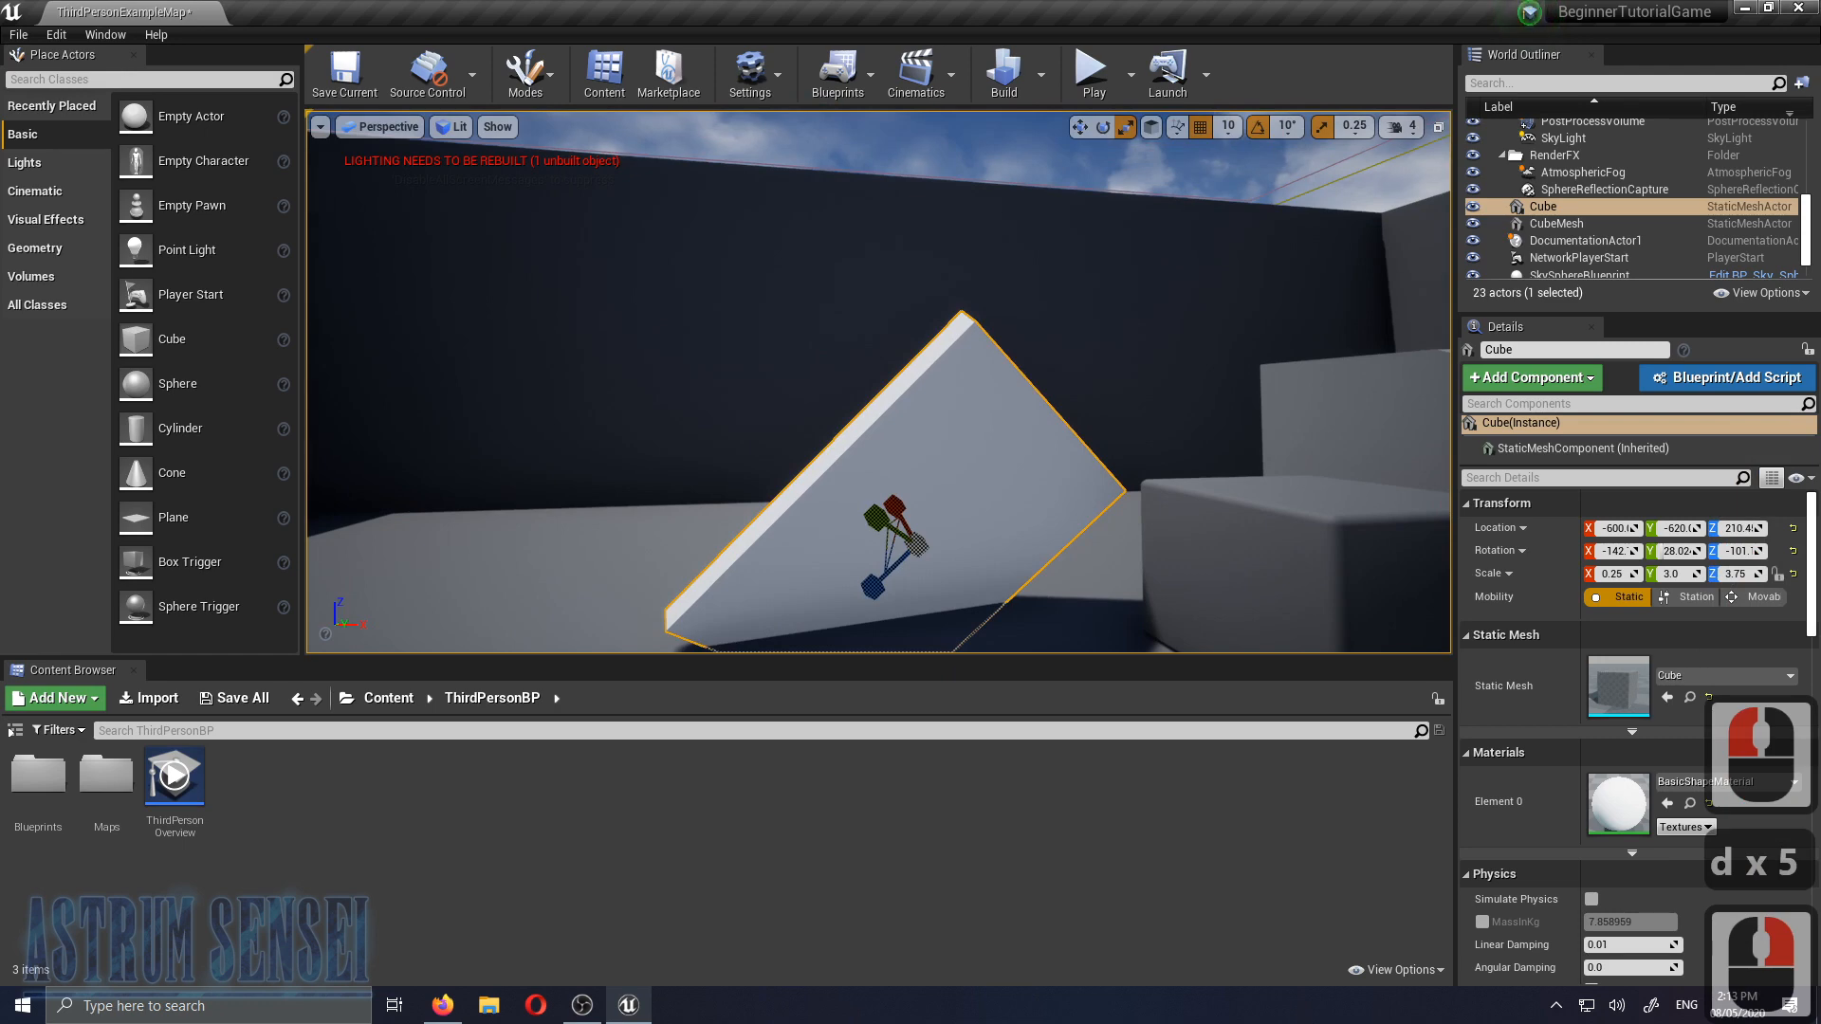
Lift the leaning slab well clear of the floor along the Z axis
key("w")
right_click_drag(878, 383, 924, 411)
key("w")
key("w")
key("s")
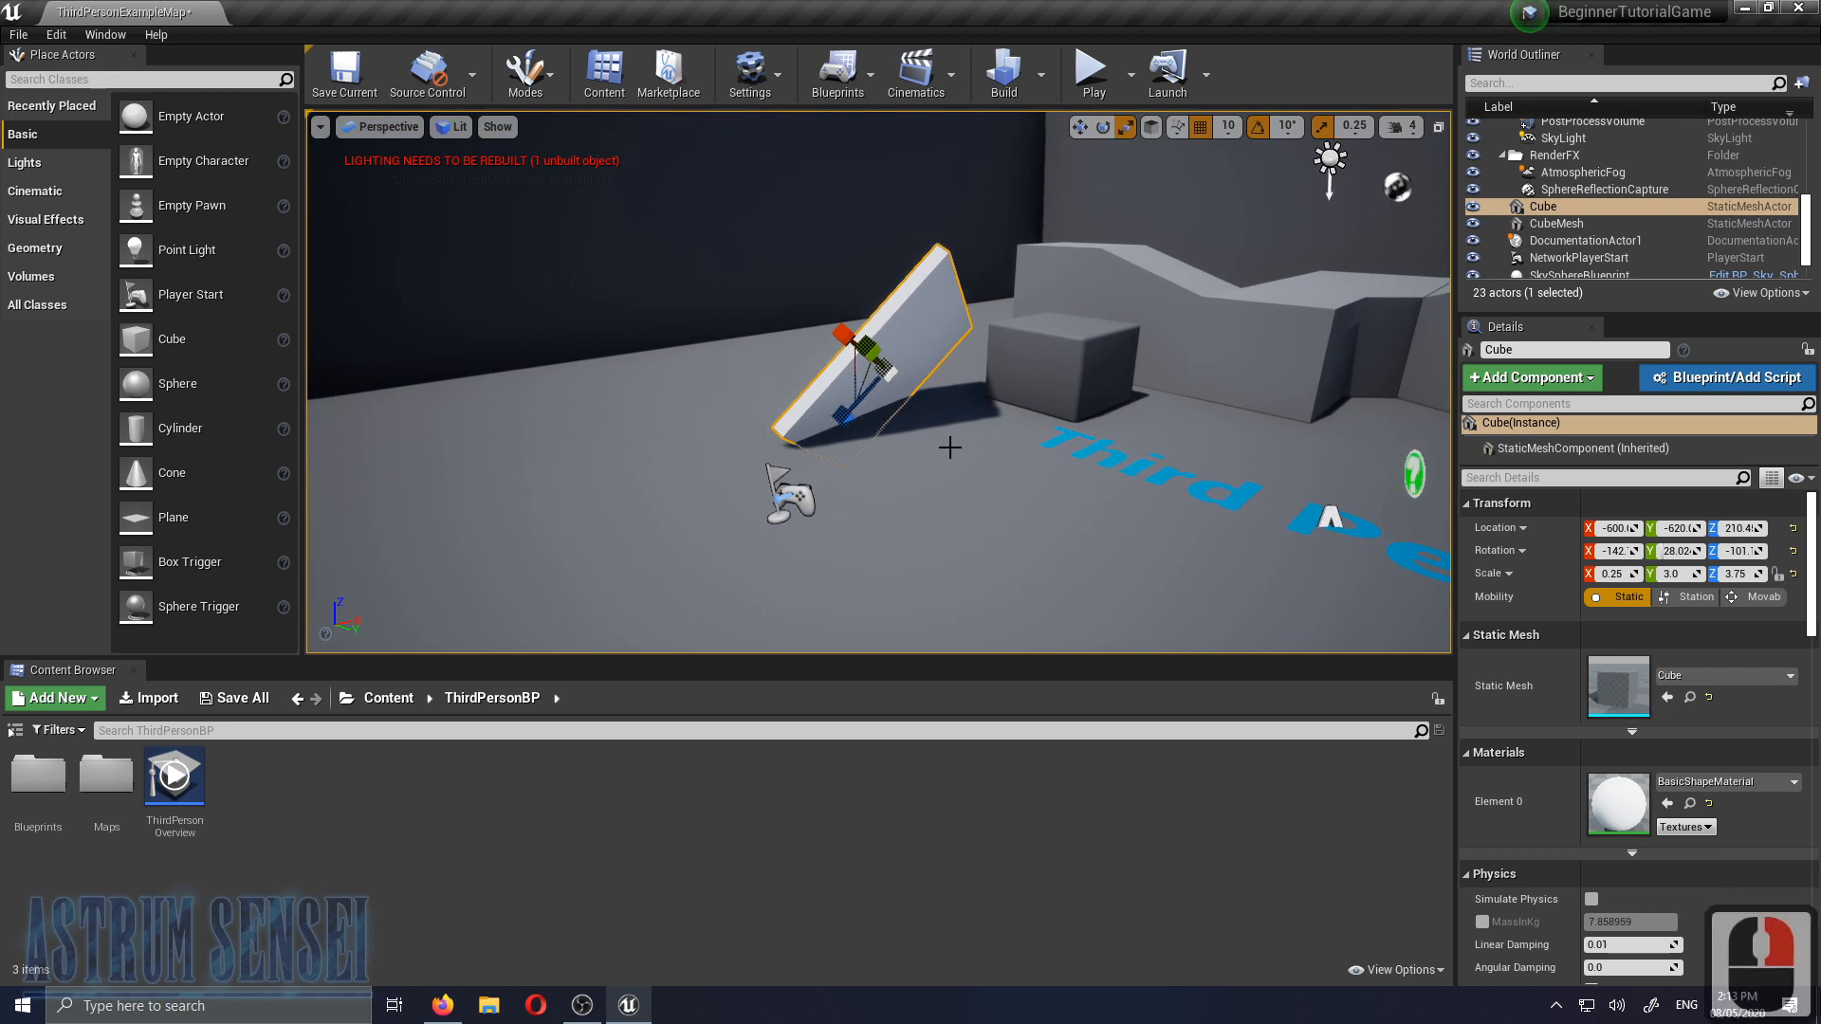
key("w")
right_click_drag(963, 362, 898, 353)
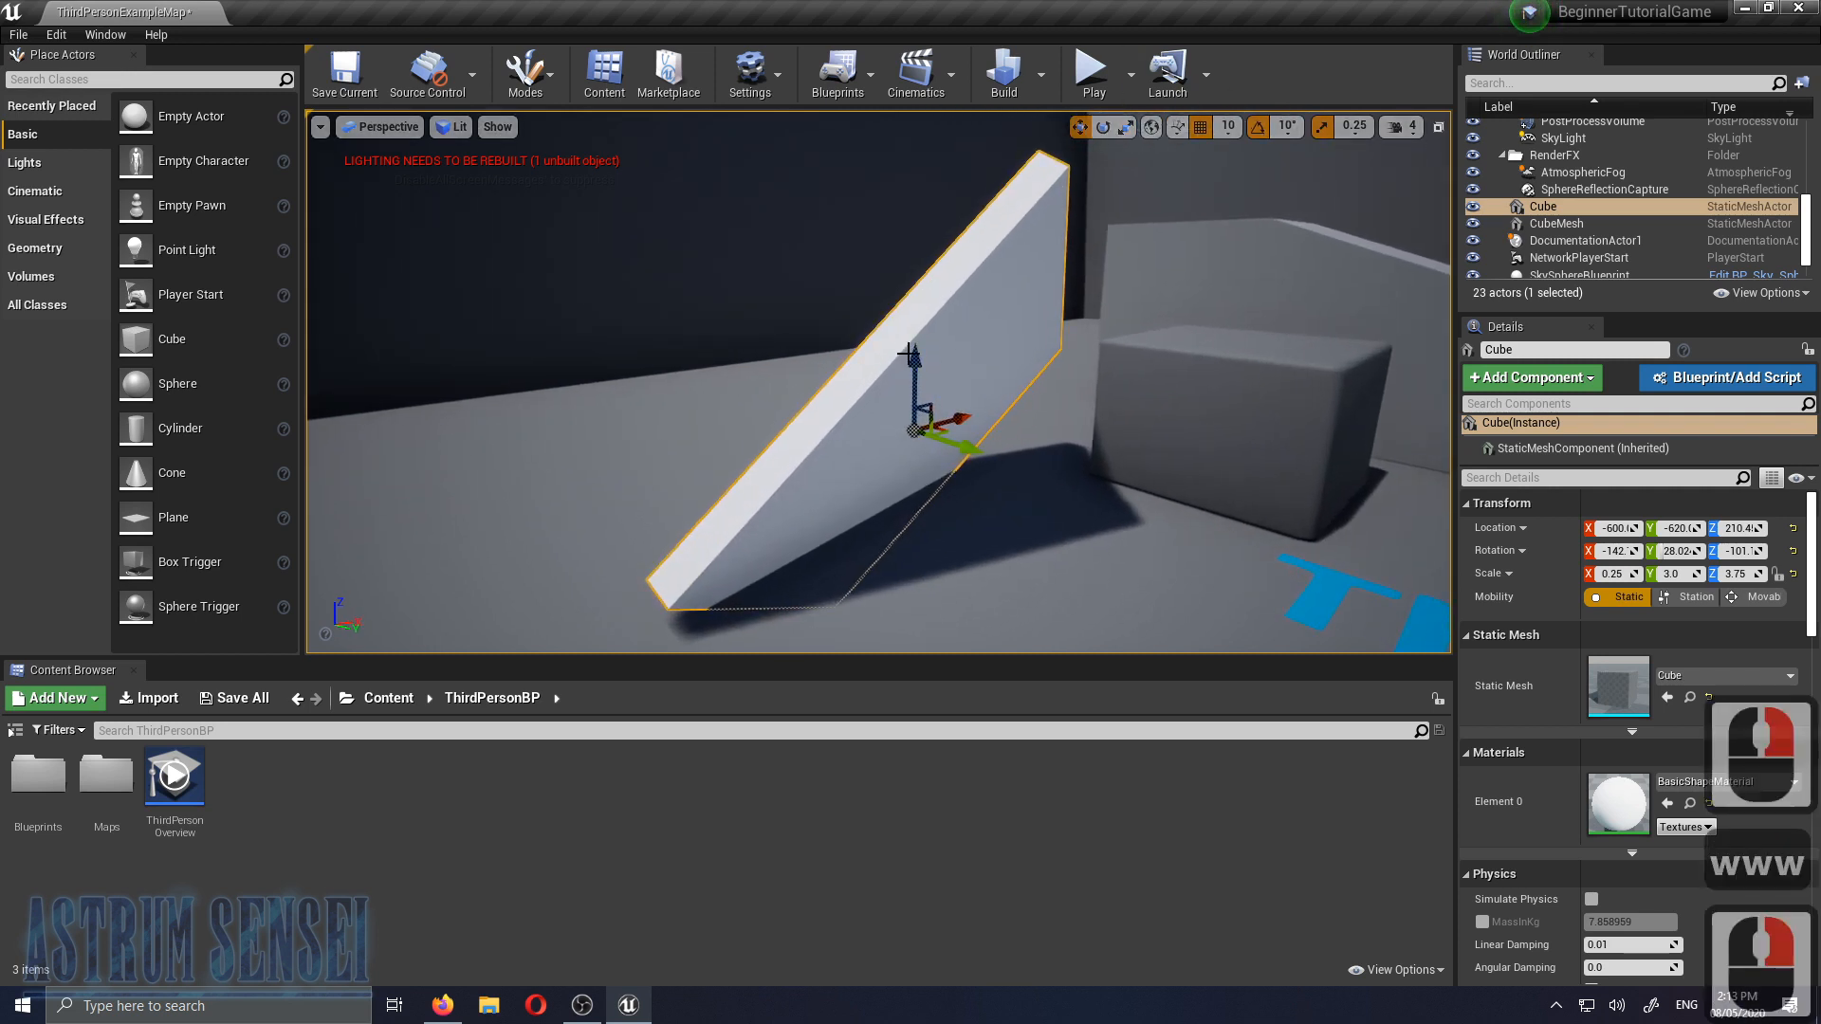
left_click_drag(920, 366, 899, 152)
Place a second cube on the floor beside the raised slab, at about X -830, Y -710, Z 190
left_click_drag(227, 352, 629, 589)
left_click_drag(606, 507, 603, 430)
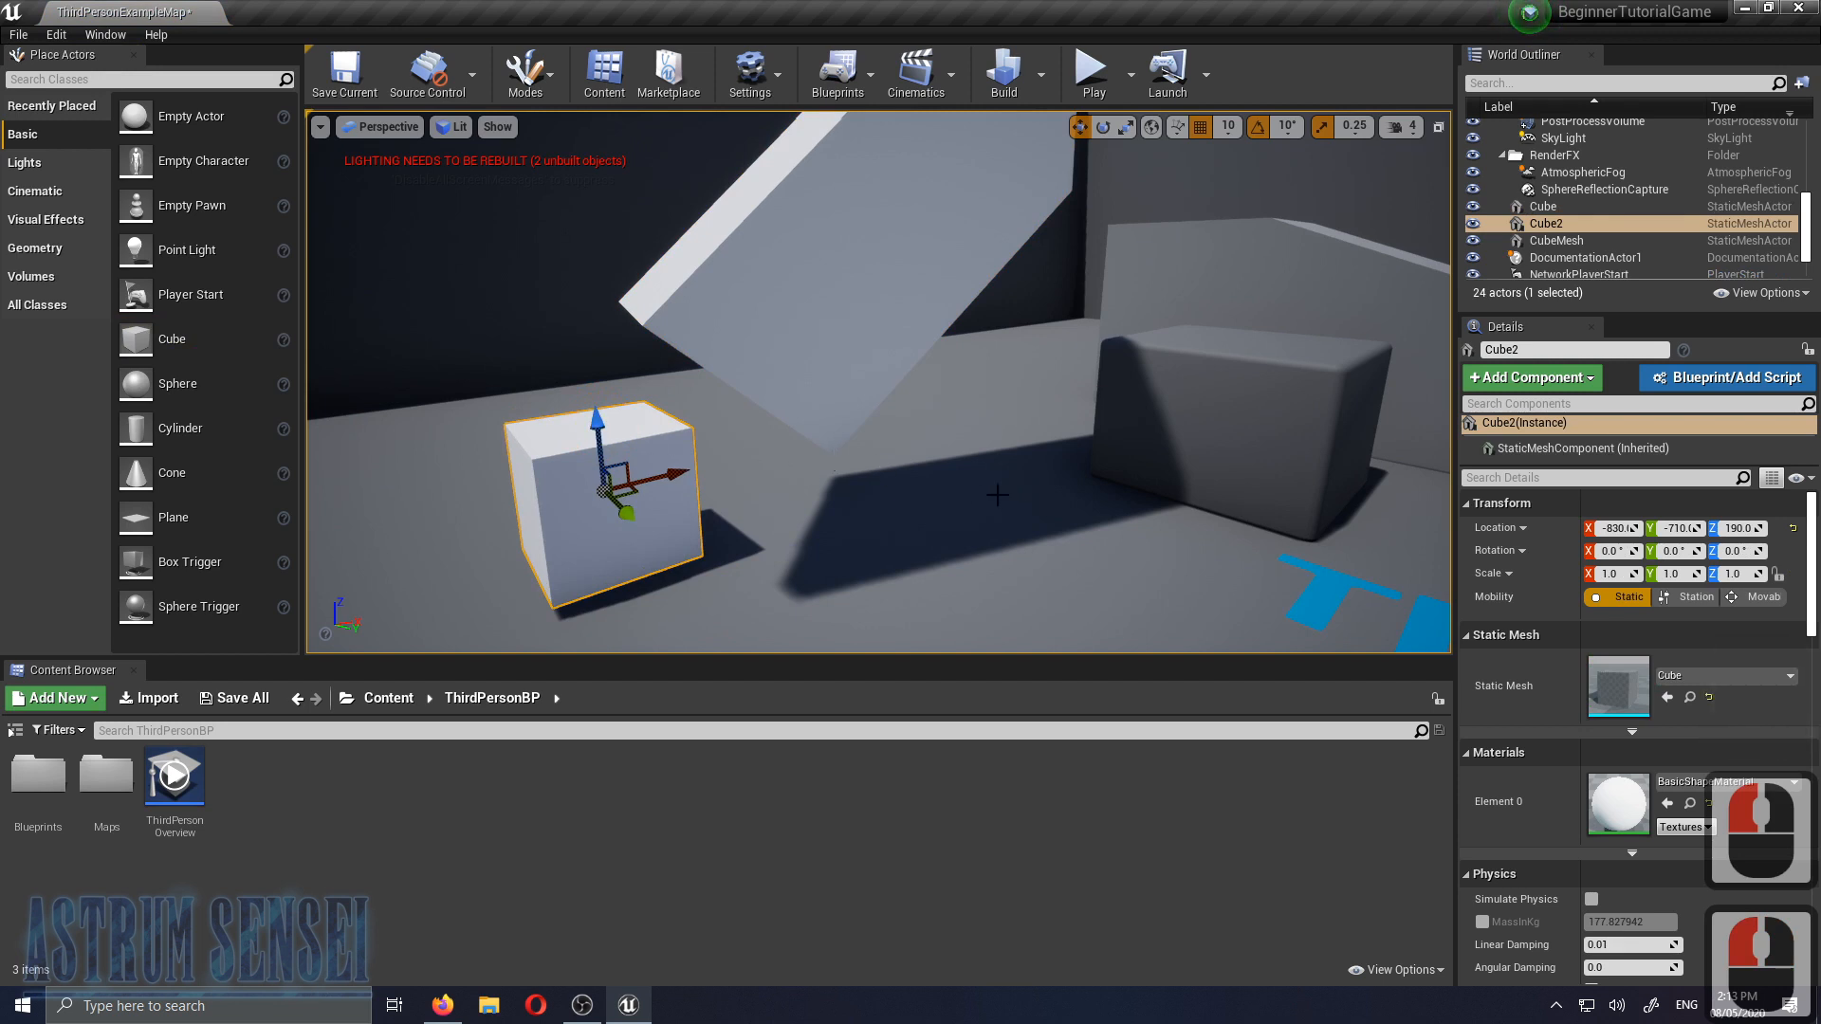
right_click_drag(980, 497, 838, 487)
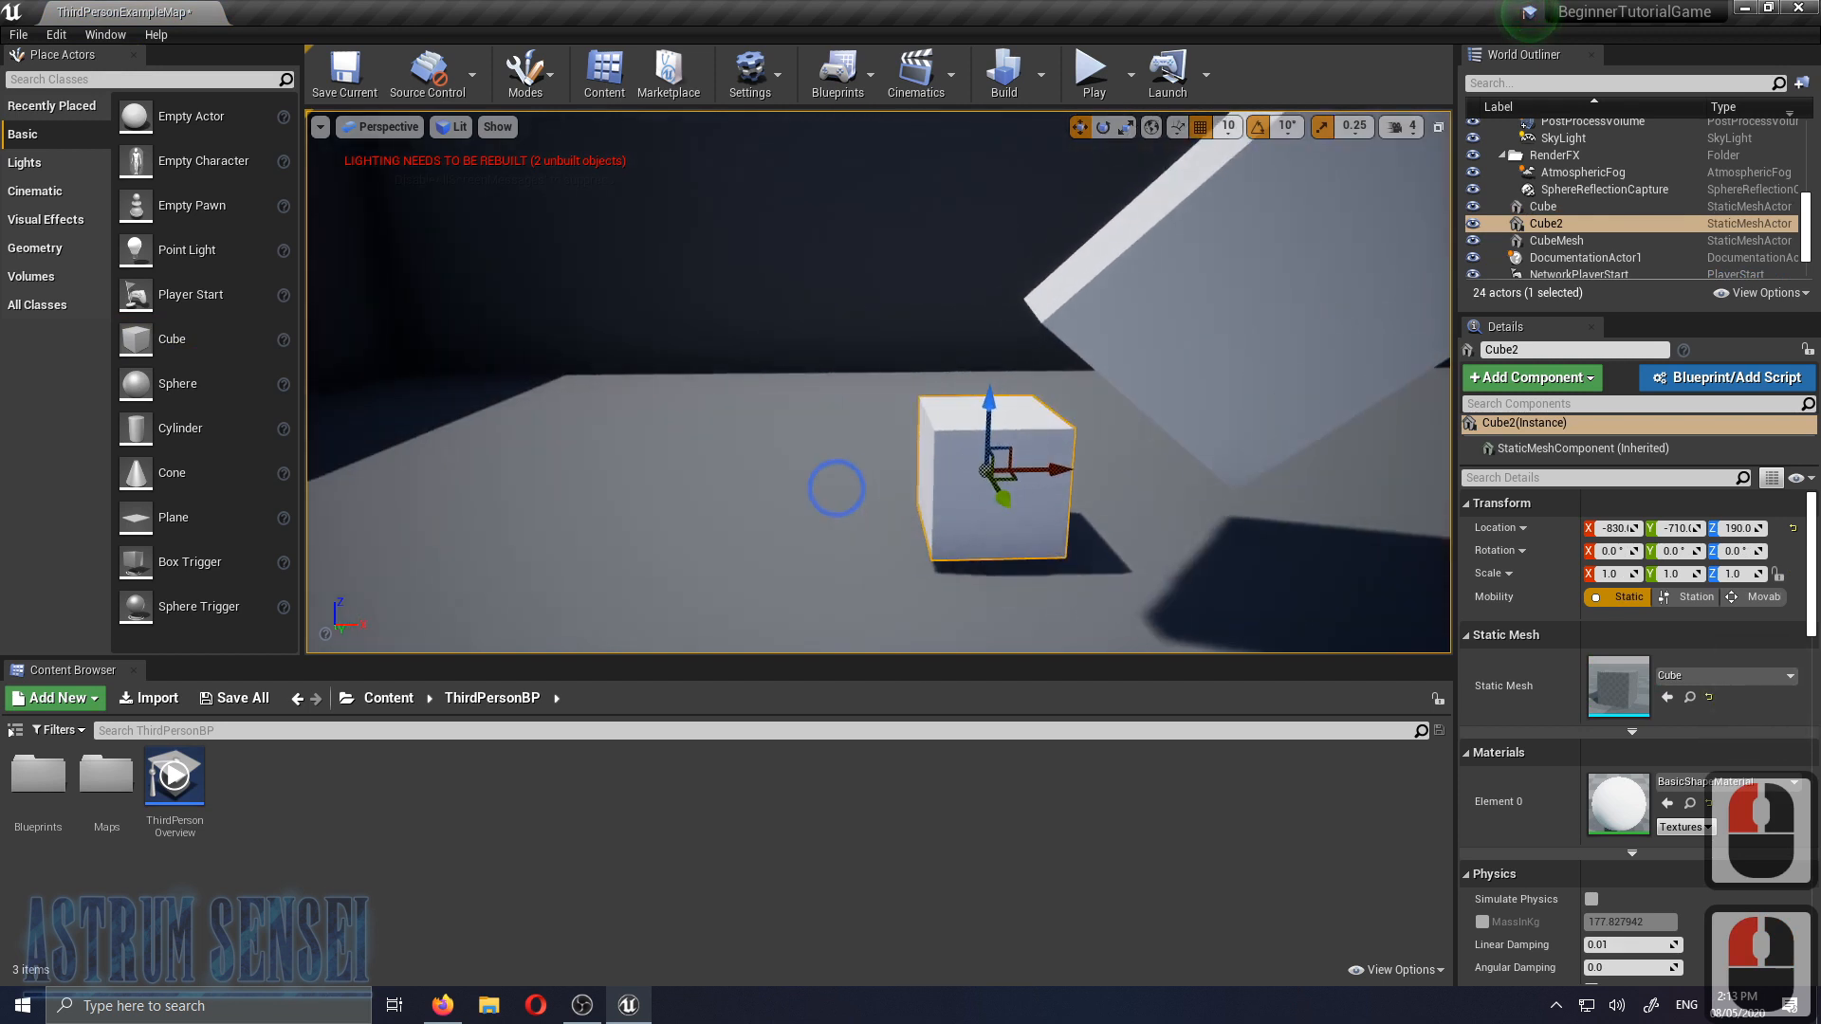
Switch the transform gizmo to local space and rotate the second cube about Z to -50 degrees
left_click(1157, 125)
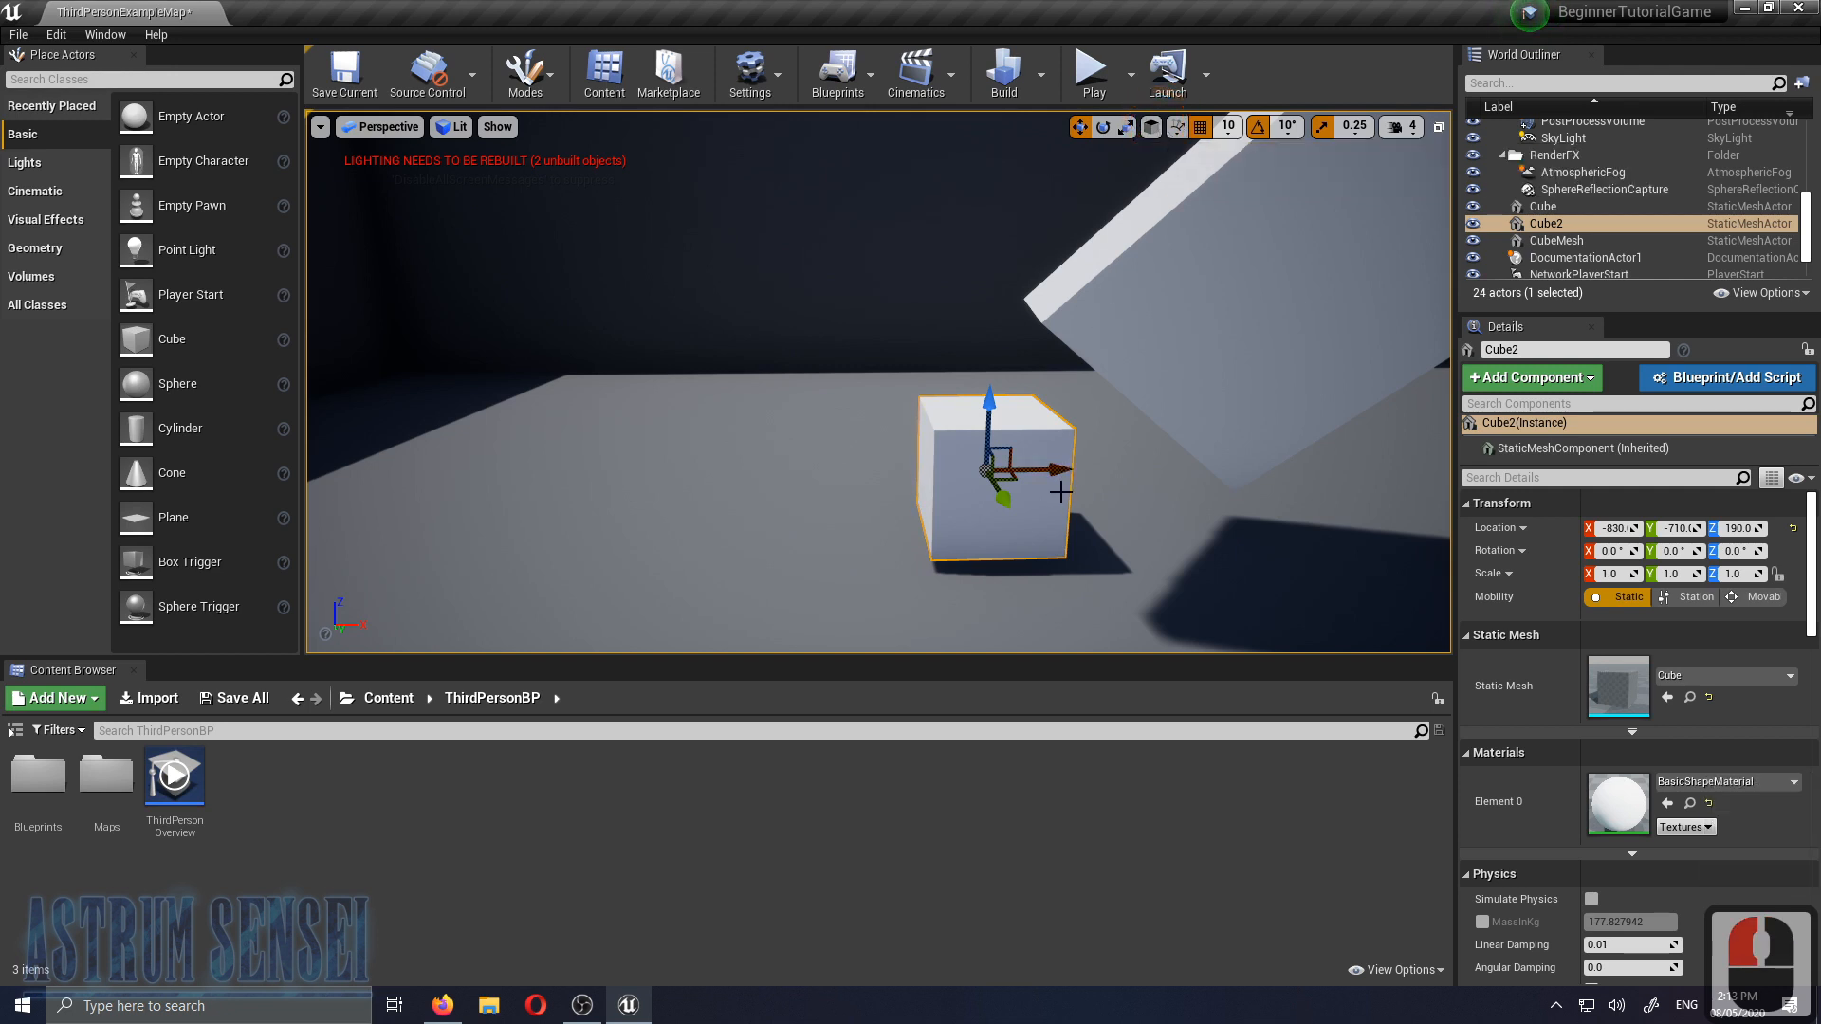
key("e")
left_click_drag(970, 510, 1227, 490)
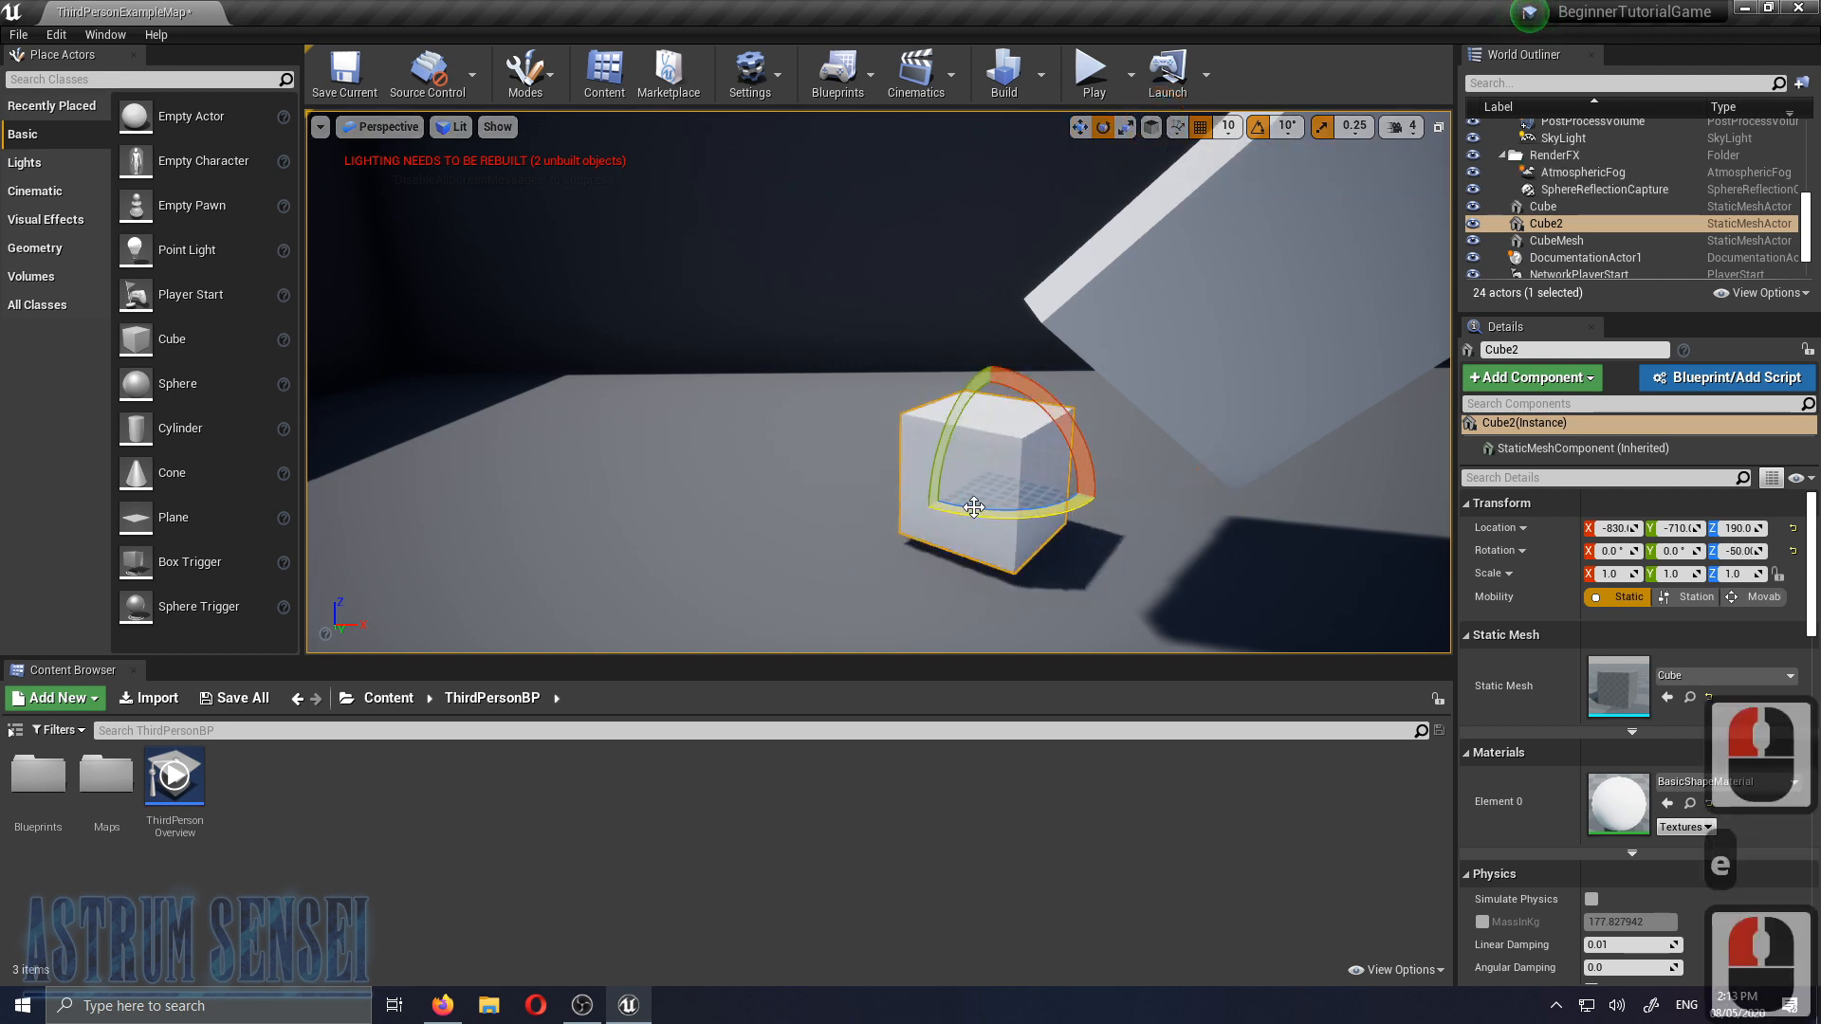
Compare world and local gizmo orientation in rotate and move modes on the second cube, finishing in local space
left_click(1155, 125)
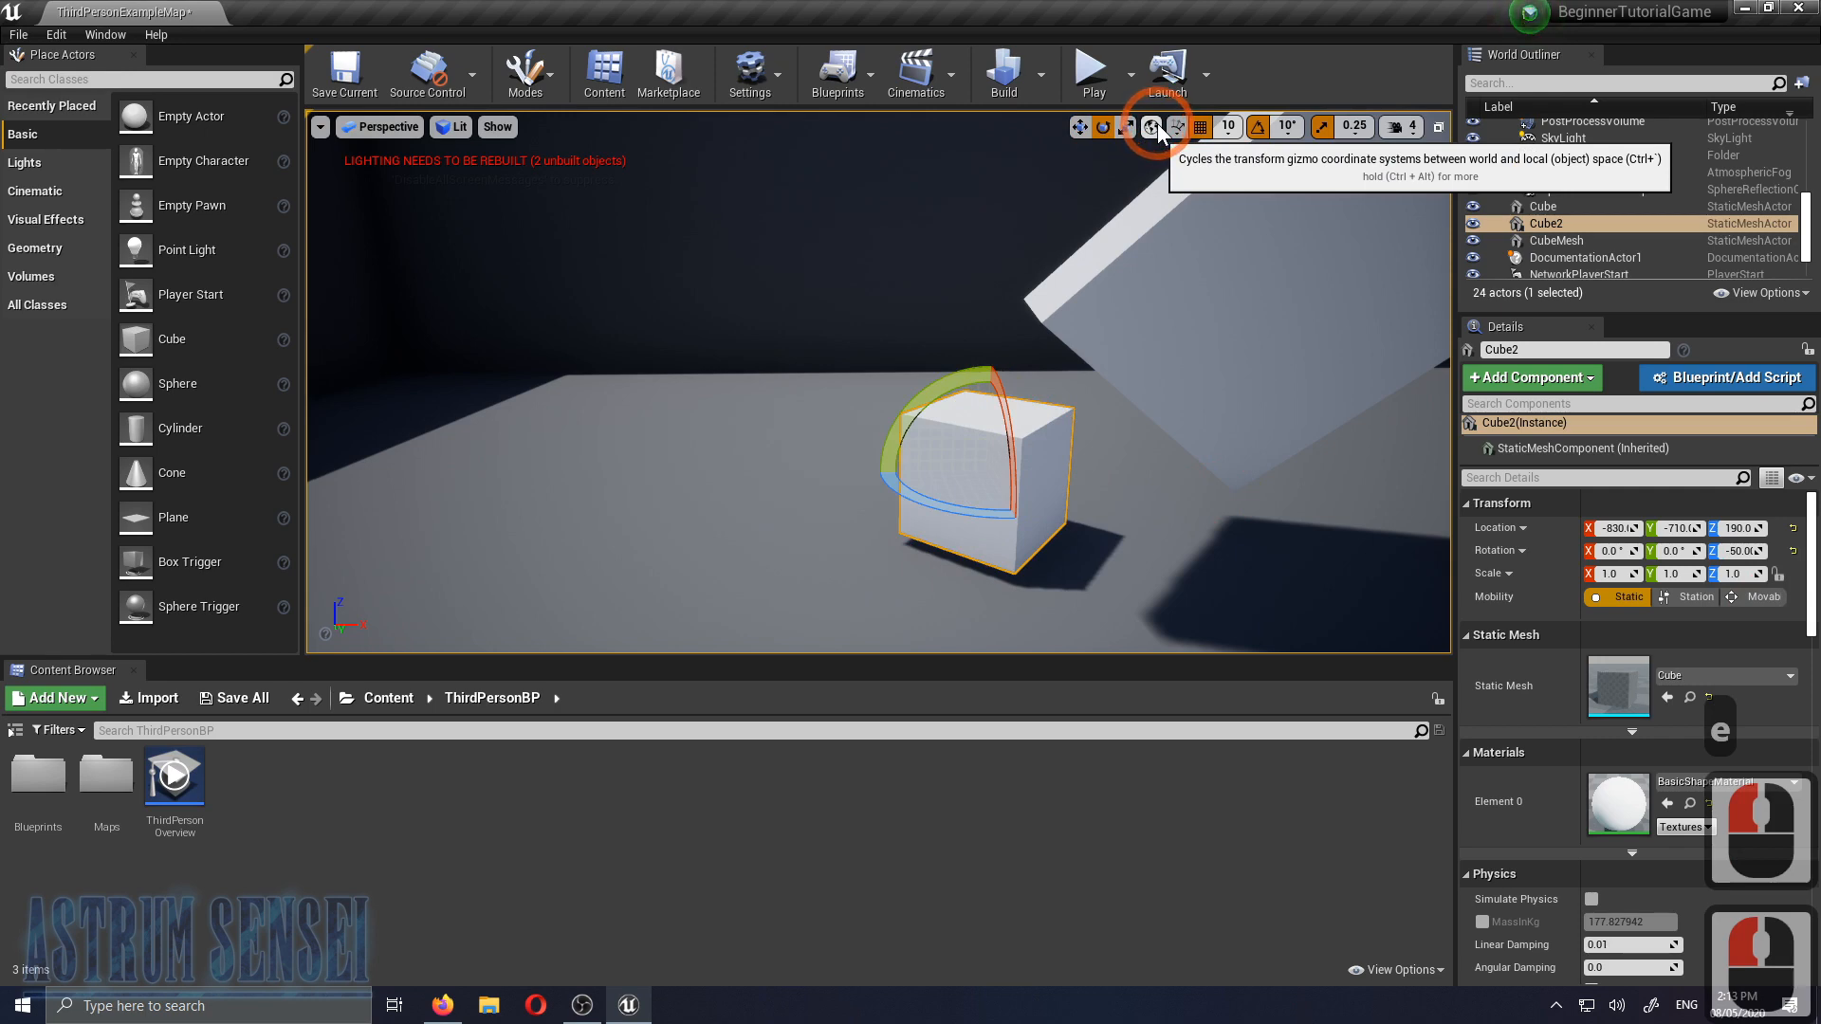
key("w")
left_click(1156, 127)
left_click(1155, 127)
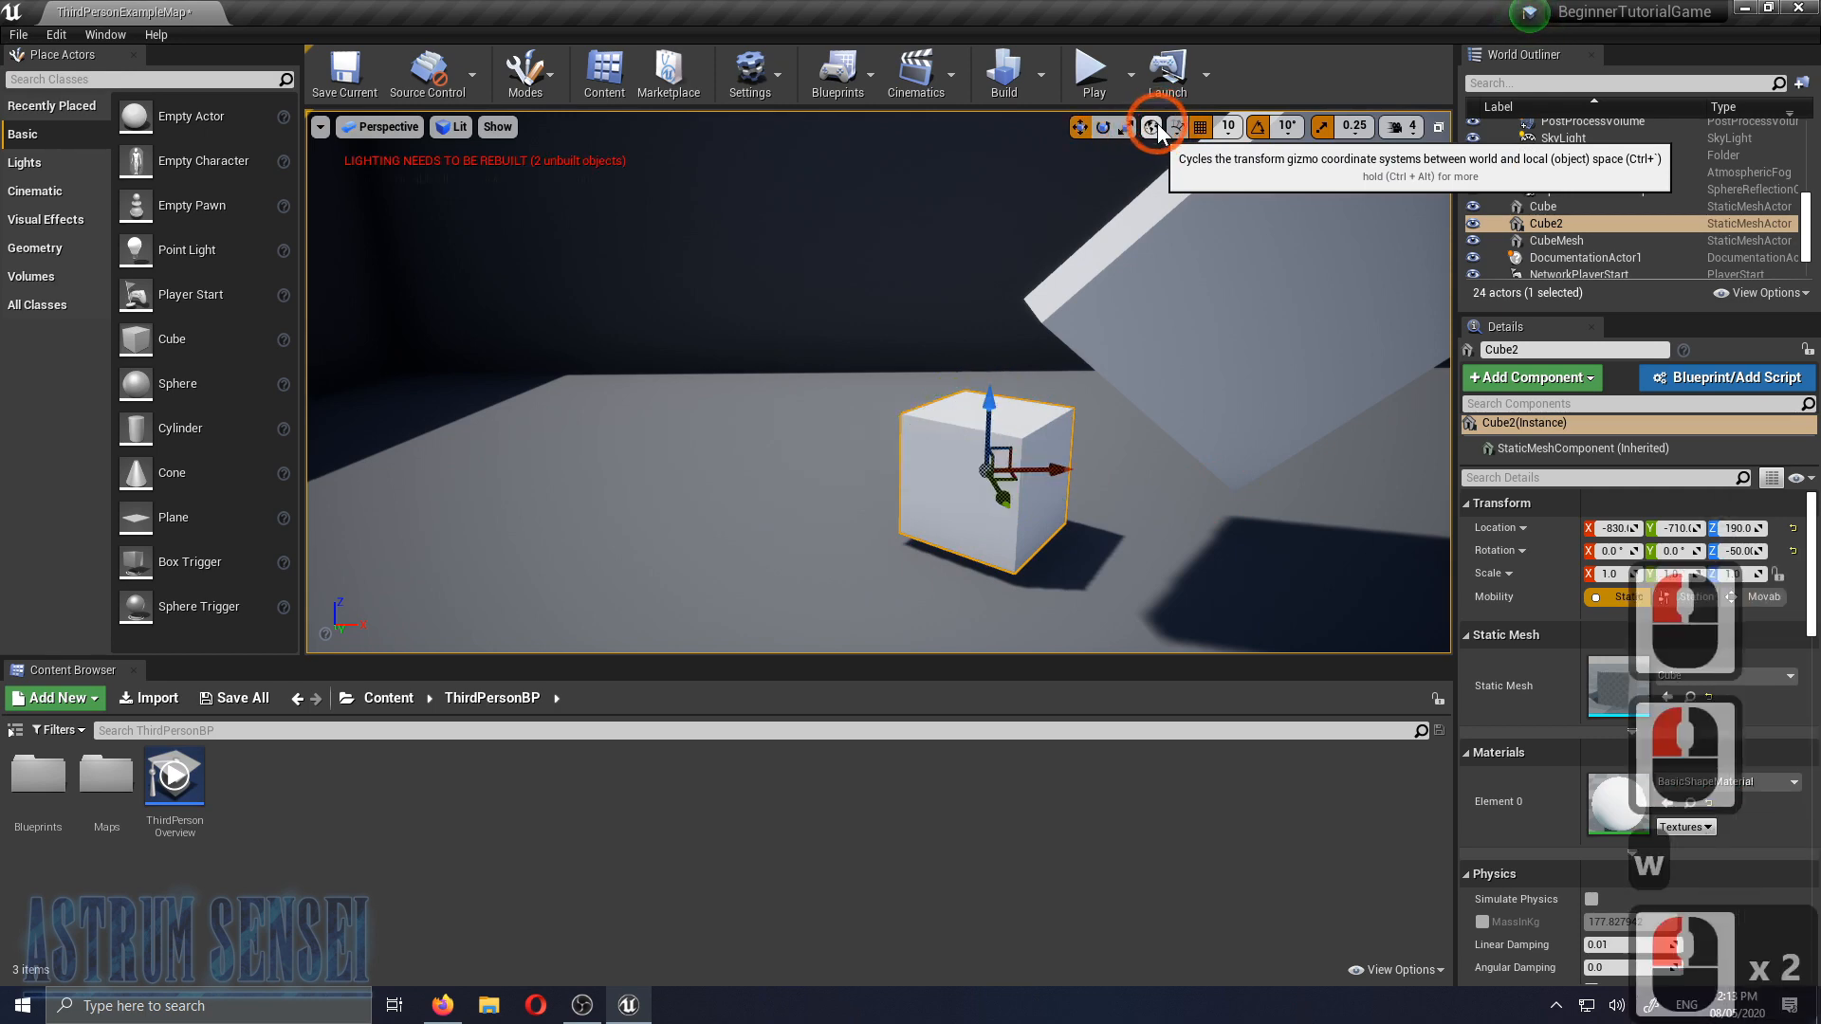
left_click(1155, 127)
Raise the second cube along its local Z axis to Z 250
mouse_move(832, 547)
right_mouse_down()
mouse_move(956, 514)
mouse_move(1223, 537)
mouse_move(832, 546)
right_mouse_up()
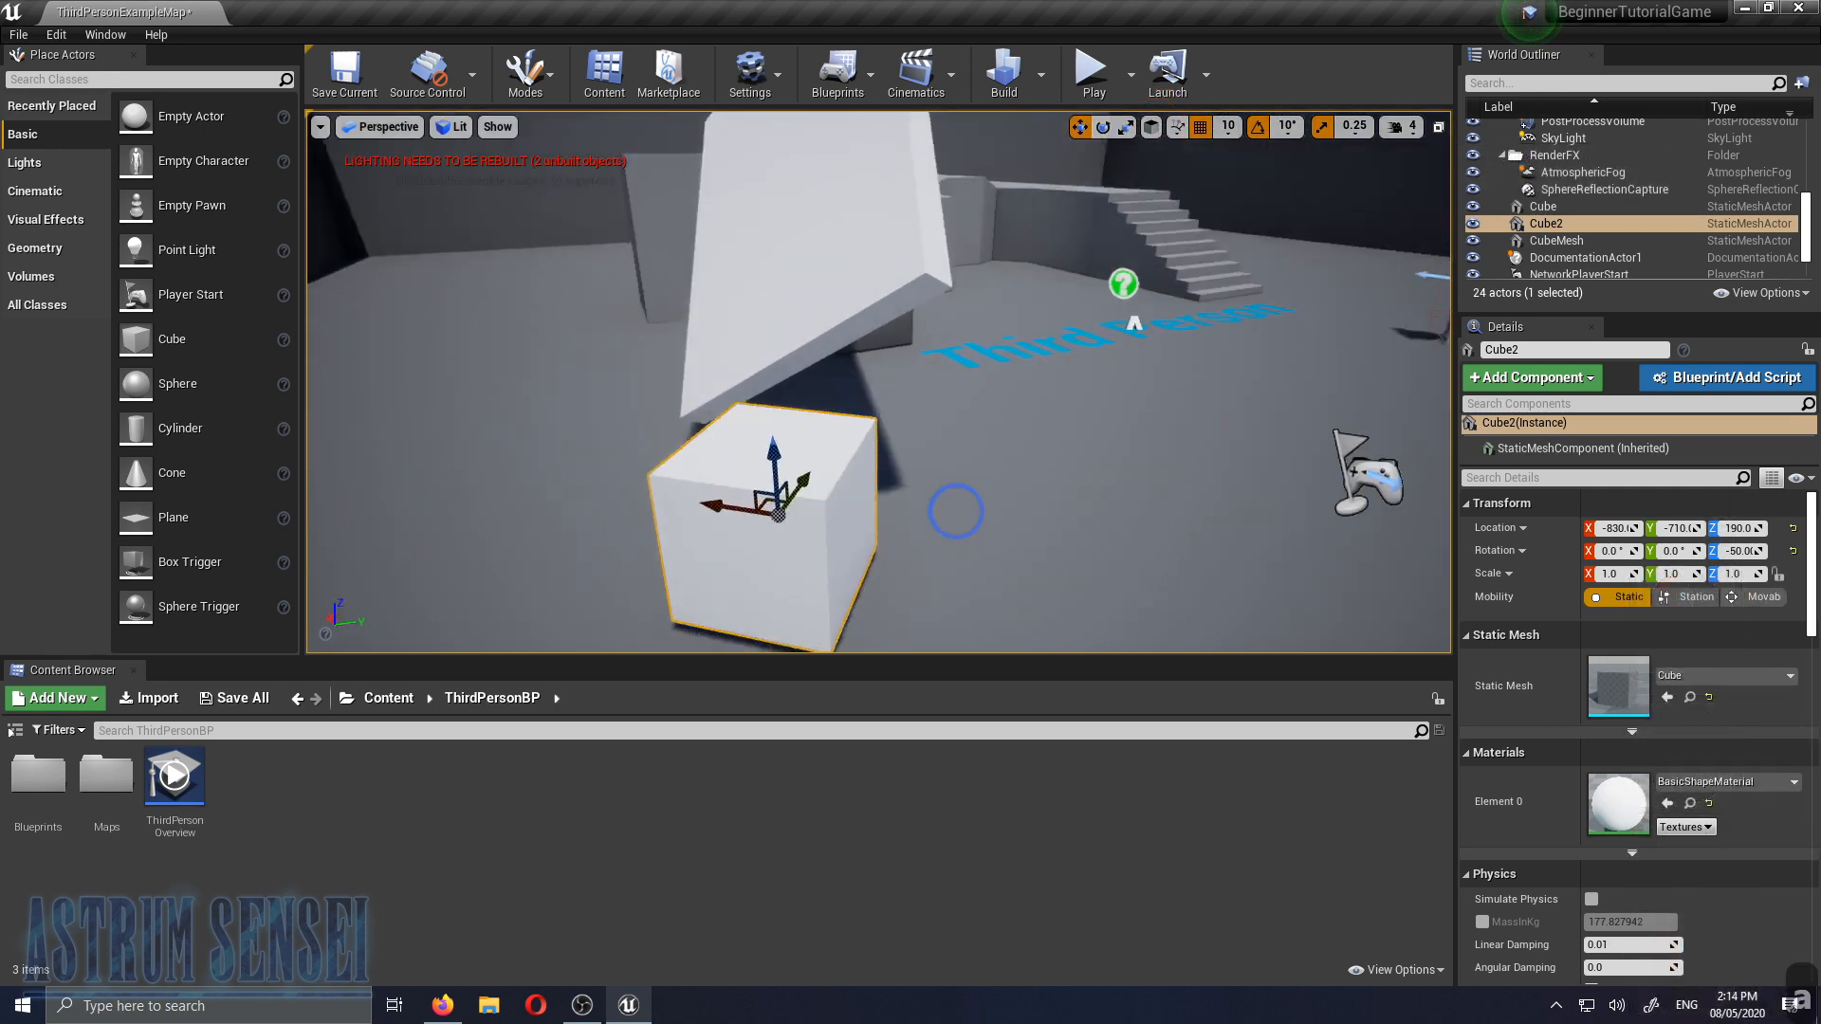
key("a")
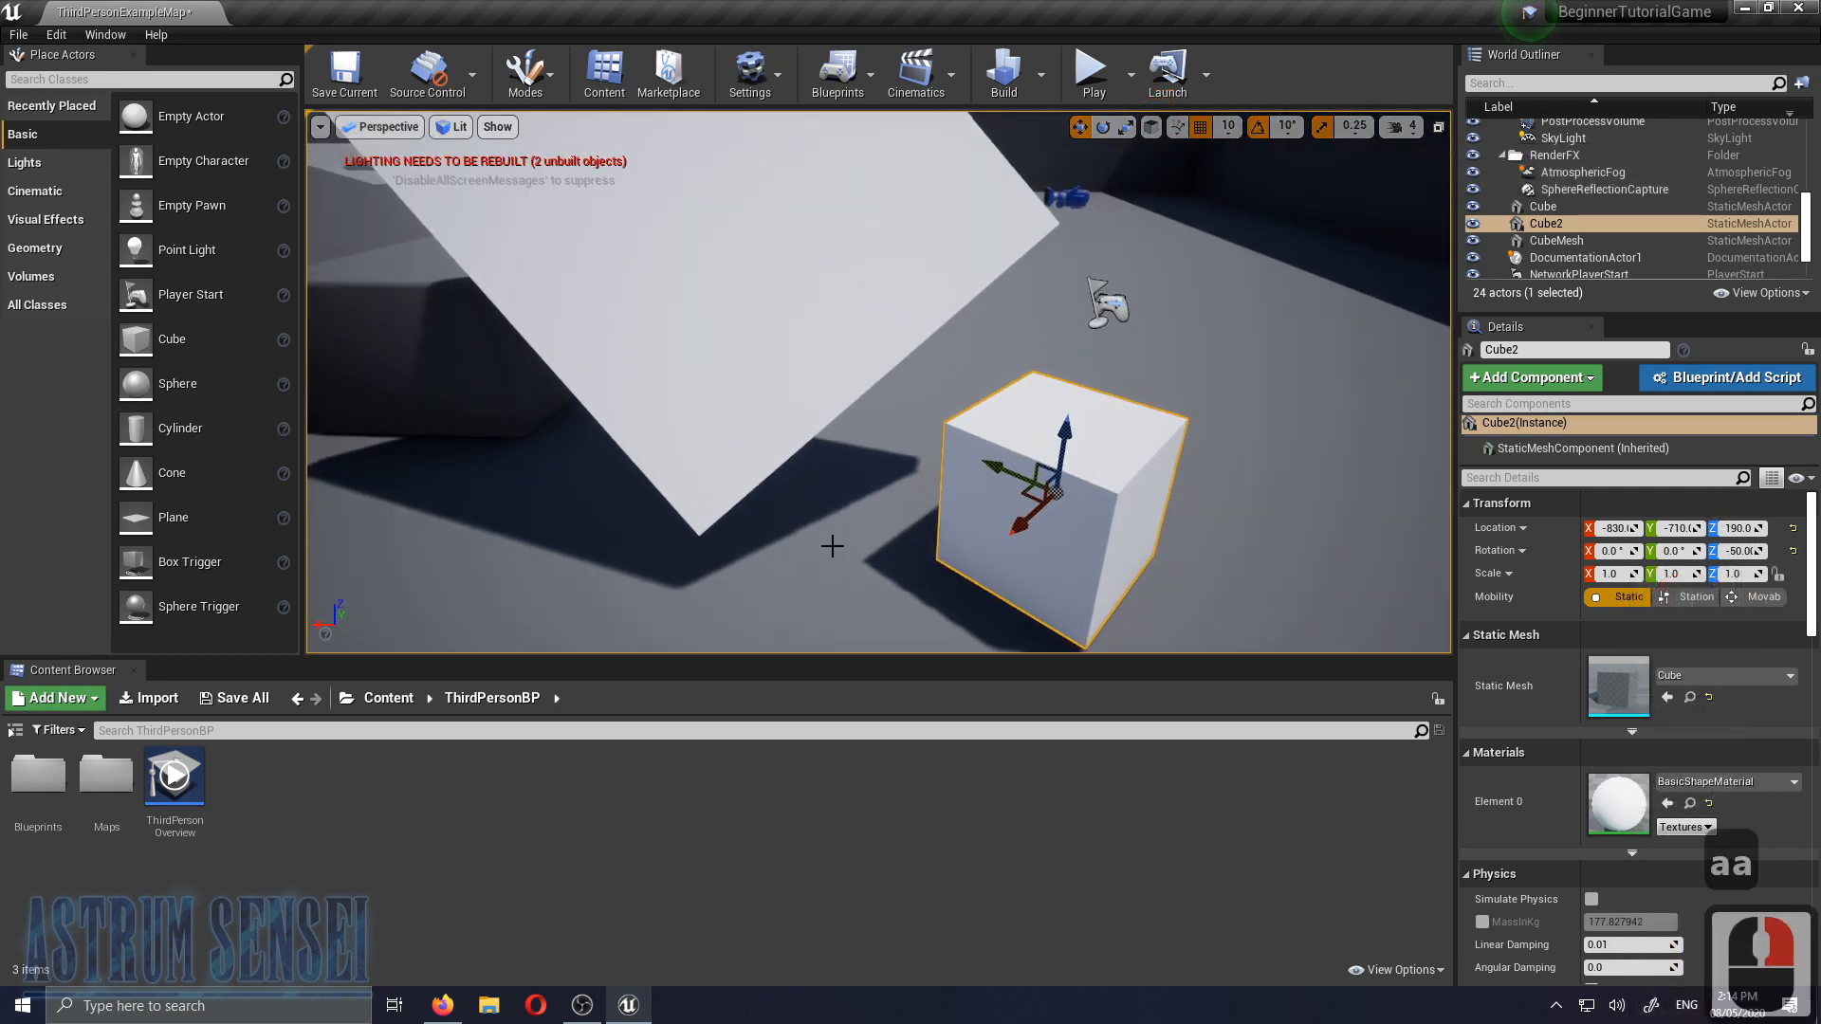
left_click_drag(1056, 465, 1053, 169)
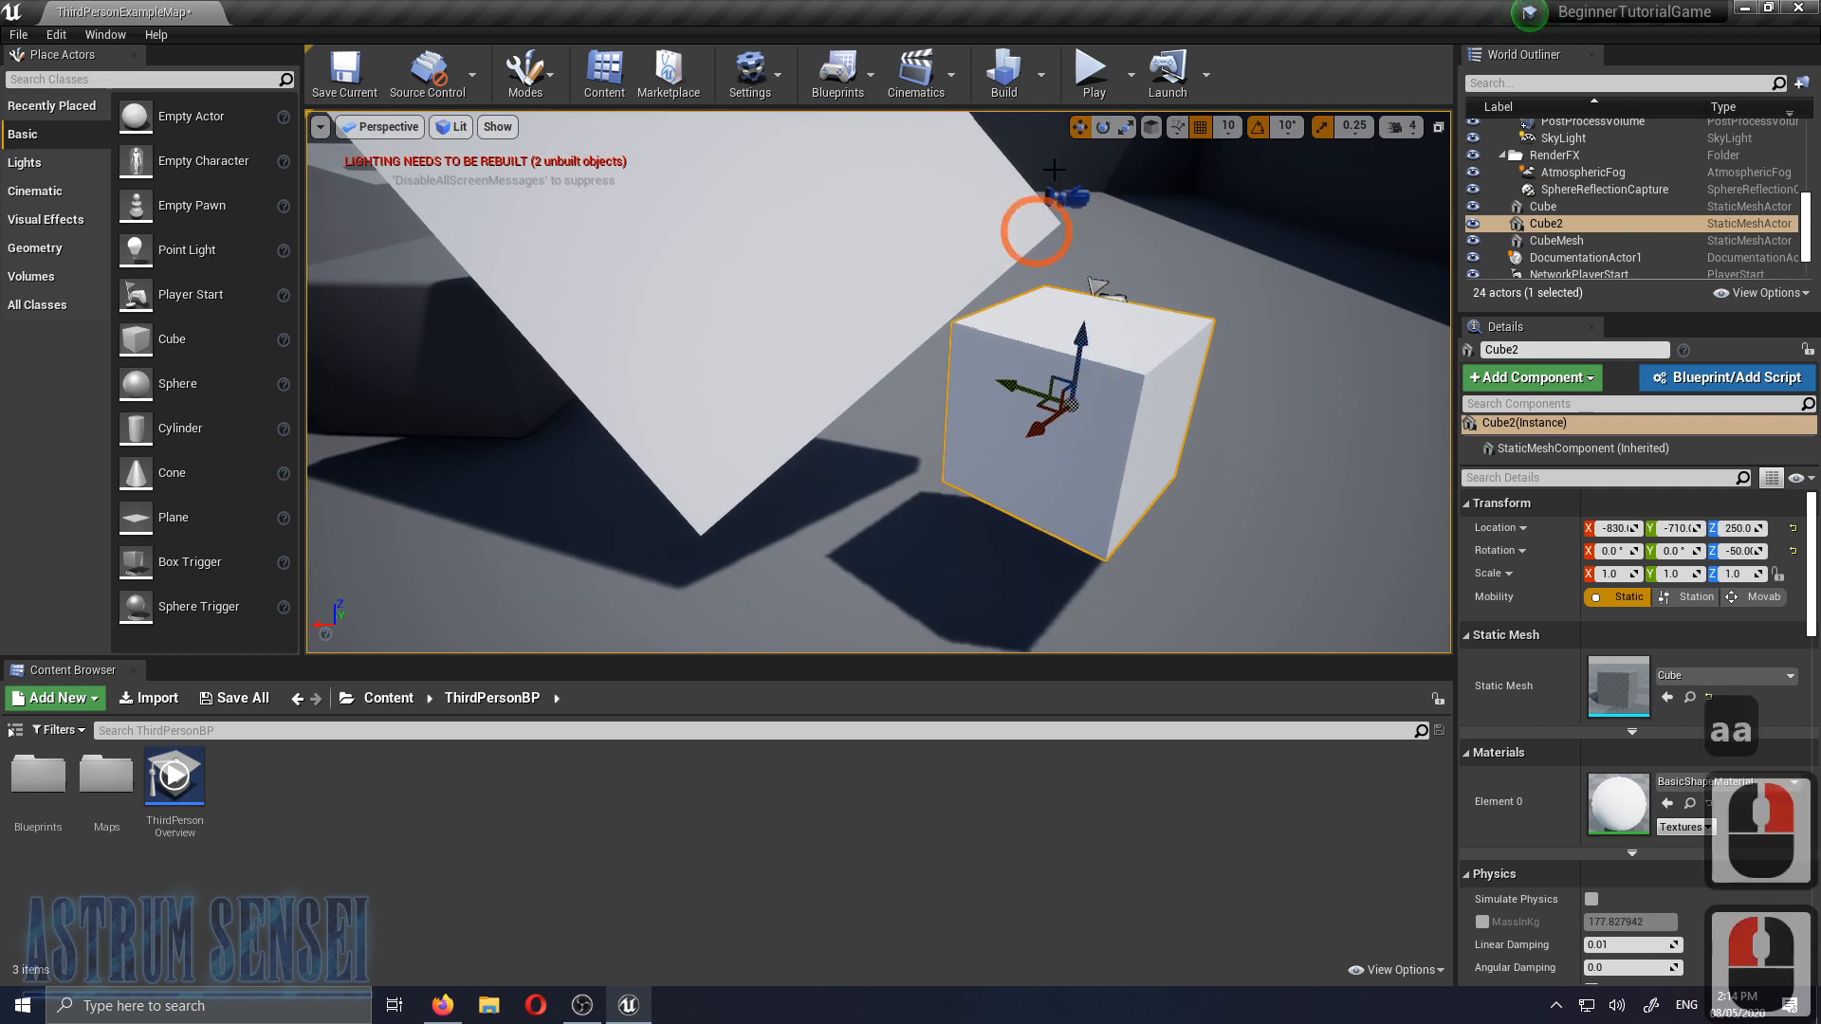
Cycle through the rotate, scale and move modes, and move the second cube to about X -1005, Y -687, Z 230
left_click(1105, 129)
left_click(1125, 130)
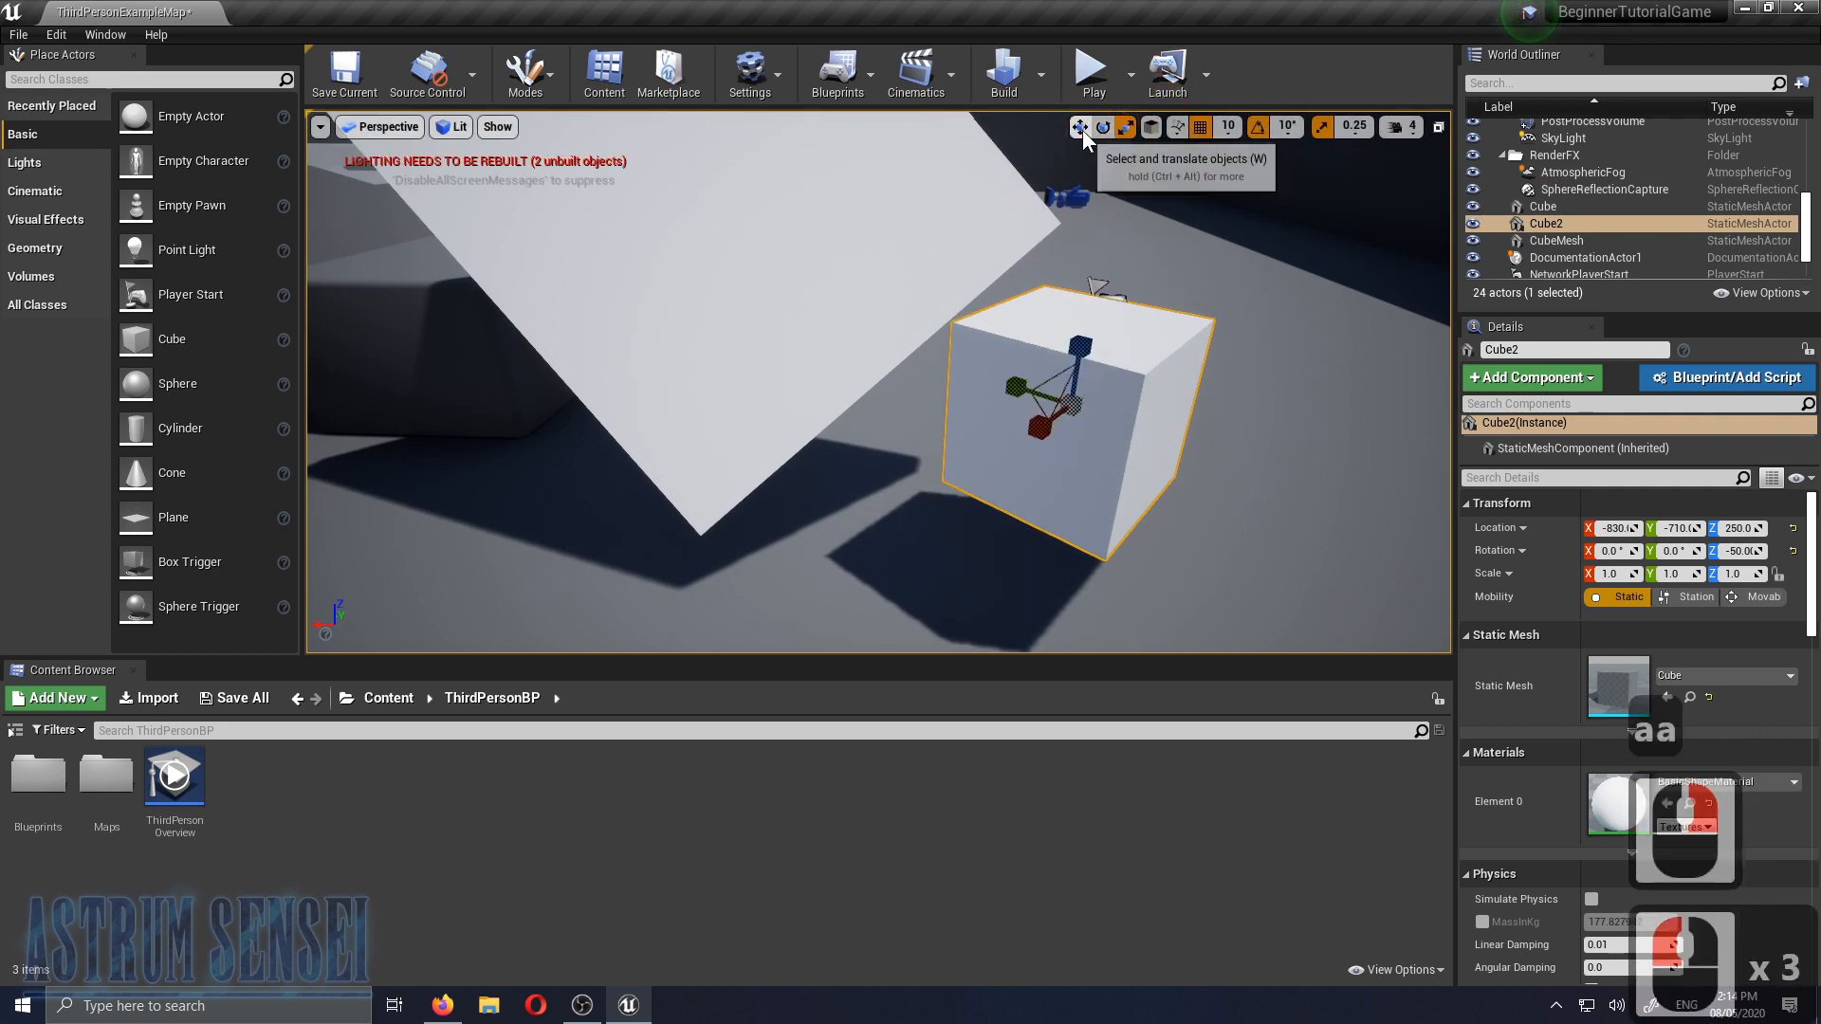
left_click(1080, 127)
left_click_drag(1073, 369, 1321, 431)
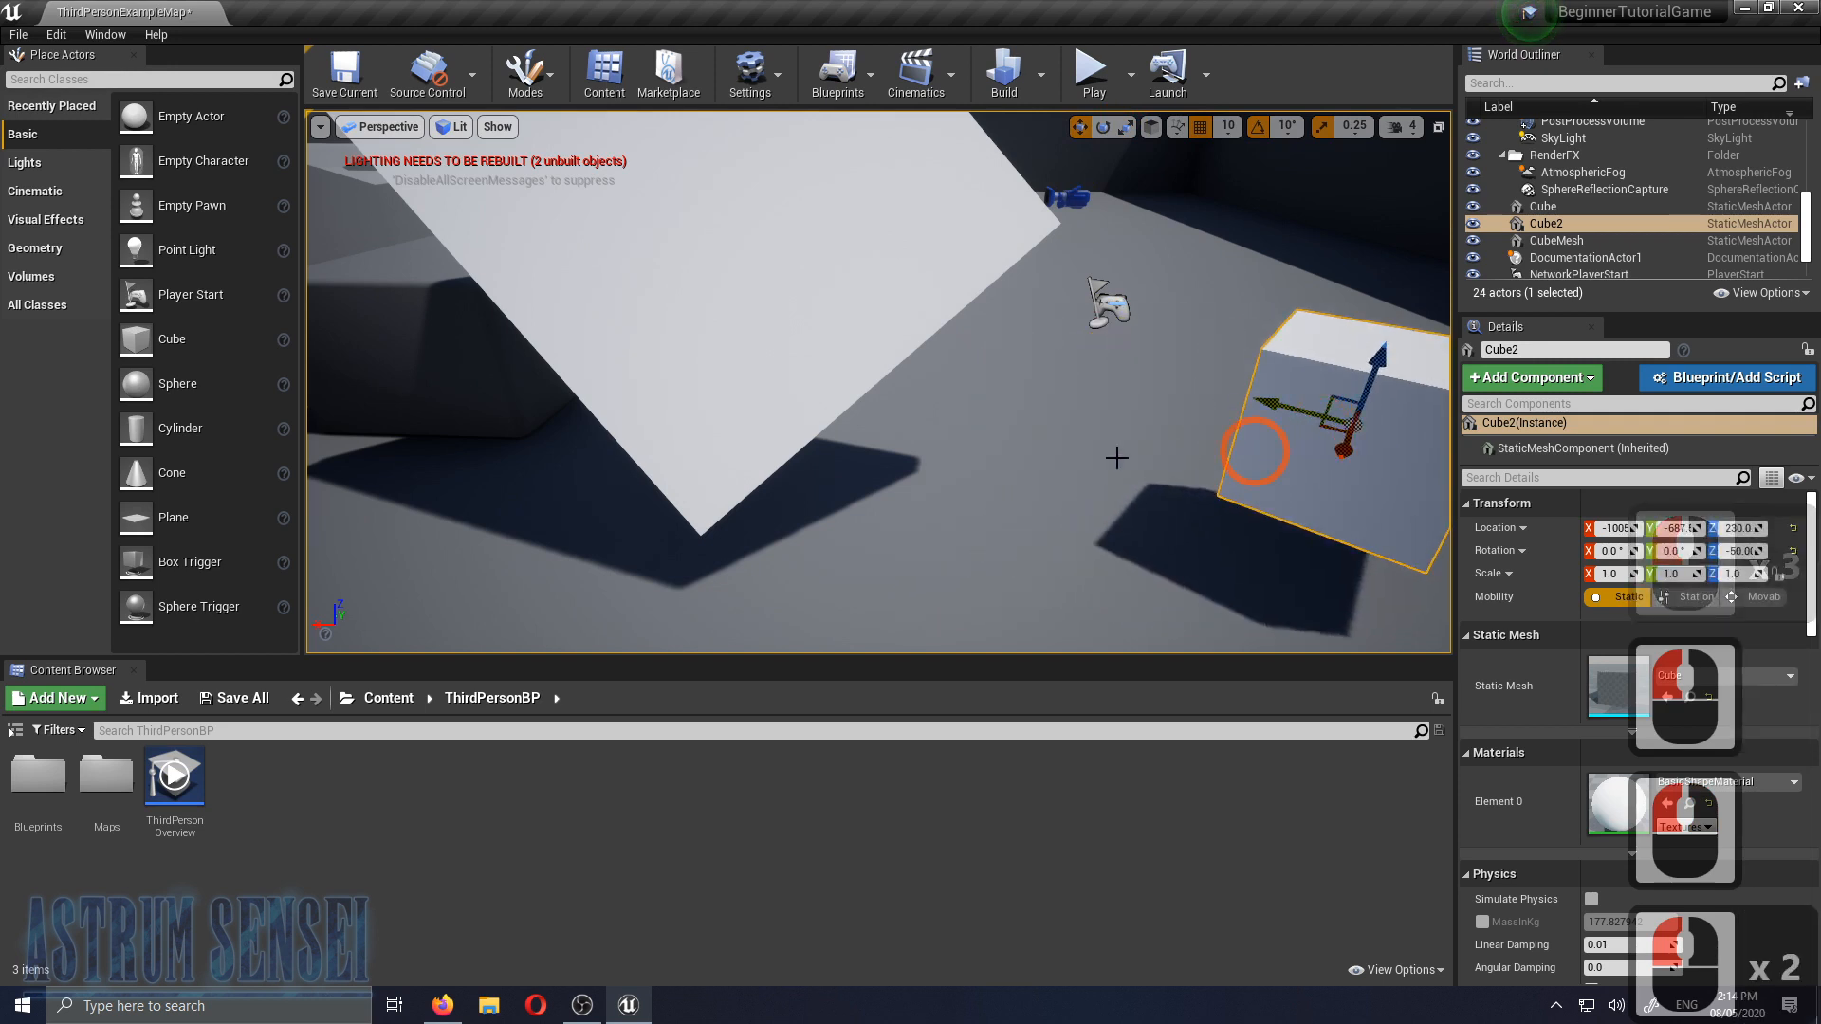
right_click_drag(1167, 455, 1317, 459)
Switch the gizmo to world space and rotate the second cube about Z to about -120 degrees
left_click(1152, 127)
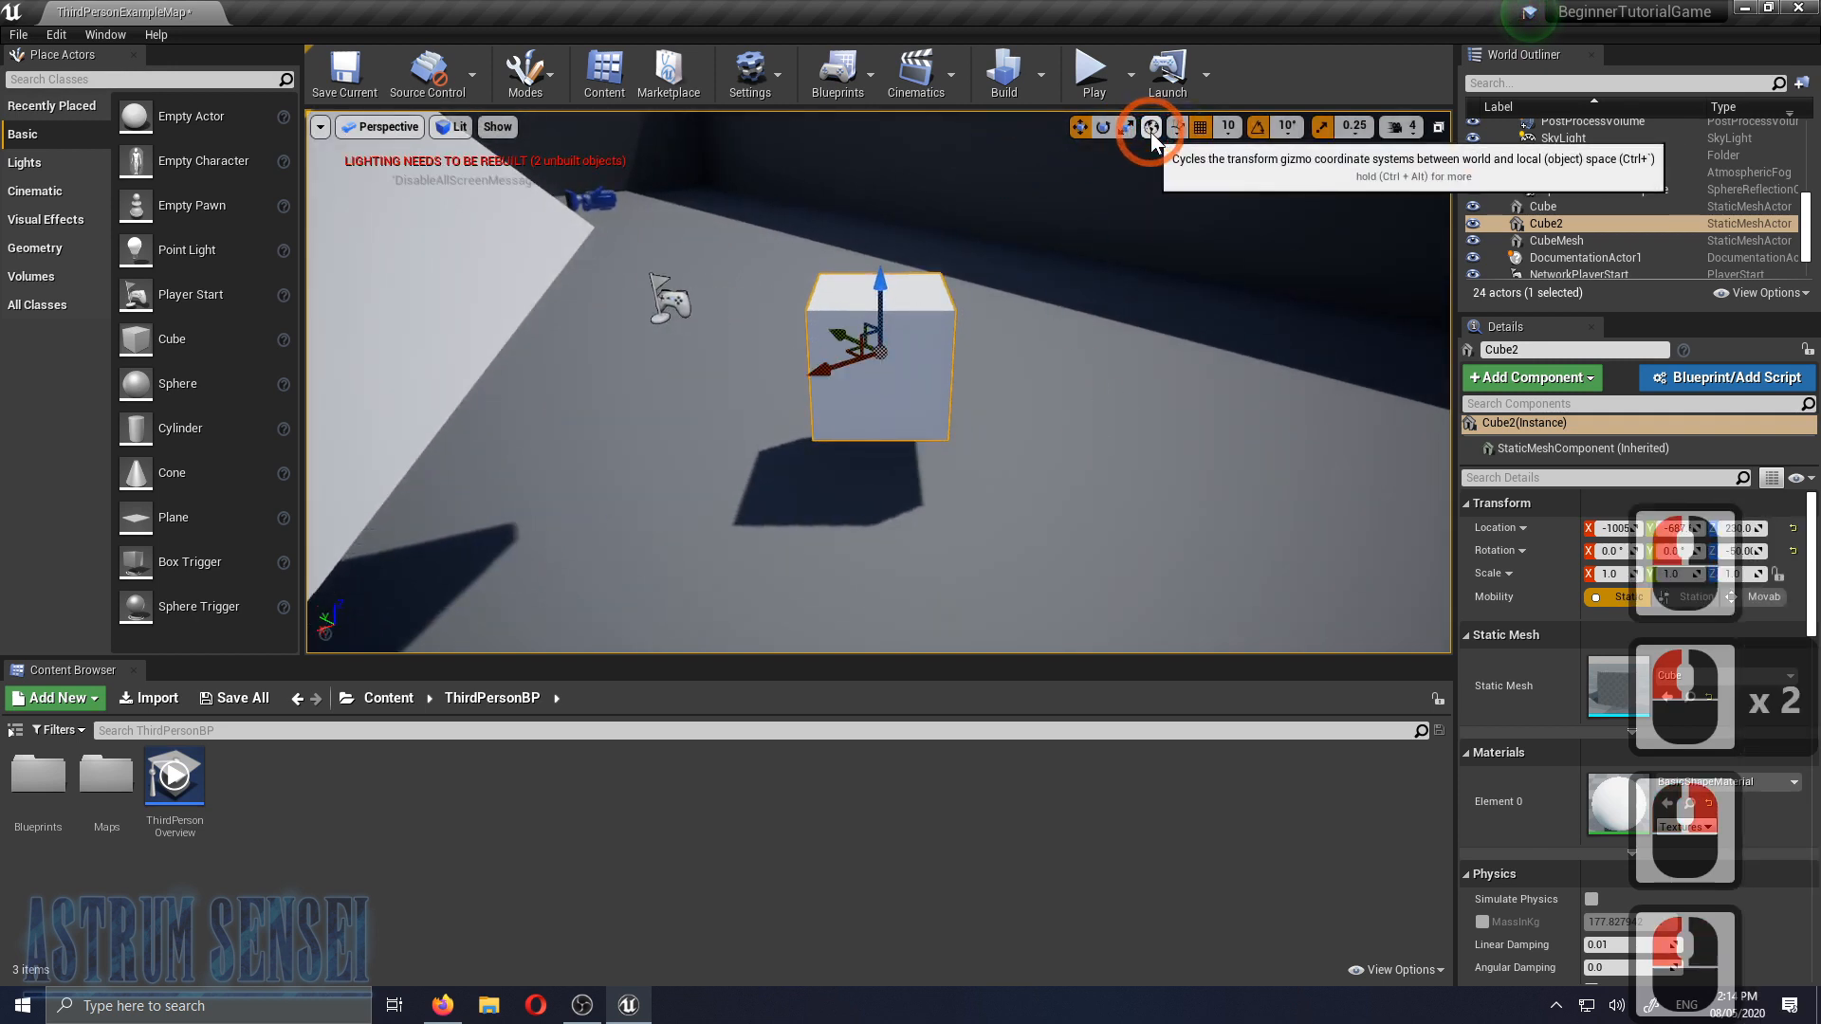
key("a")
mouse_move(836, 390)
right_mouse_down()
mouse_move(1034, 293)
mouse_move(949, 531)
mouse_move(872, 474)
mouse_move(836, 390)
right_mouse_up()
key("w")
key("s")
key("e")
left_click_drag(887, 517, 1469, 177)
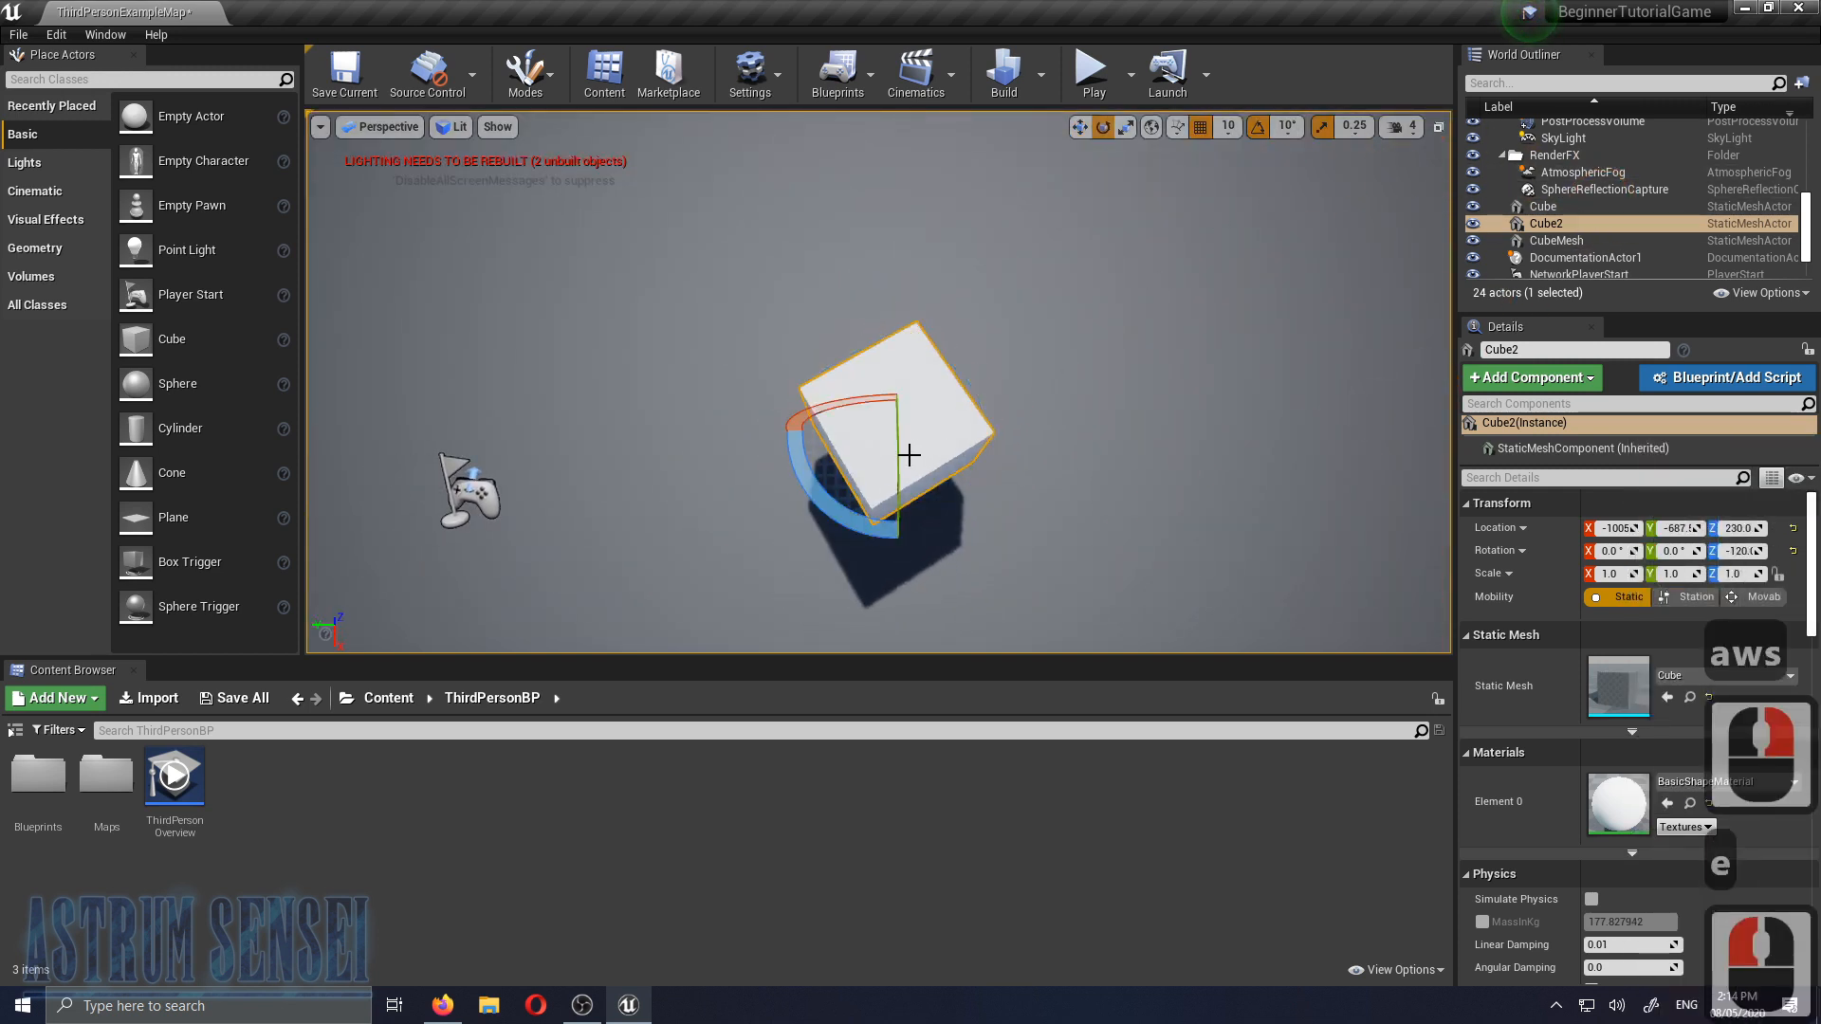
Switch to local space and rotate the second cube around its own axes to about X 281, Y -51, Z -157 degrees
left_click_drag(903, 458, 1188, 127)
left_click(1150, 126)
right_click_drag(976, 293, 724, 357)
key("a")
key("s")
key("w")
left_click_drag(749, 355, 781, 224)
mouse_move(854, 283)
left_mouse_down()
mouse_move(1096, 453)
mouse_move(842, 289)
left_mouse_up()
mouse_move(816, 364)
left_mouse_down()
mouse_move(753, 395)
mouse_move(834, 358)
left_mouse_up()
key("d")
right_click_drag(834, 357, 1068, 285)
key("w")
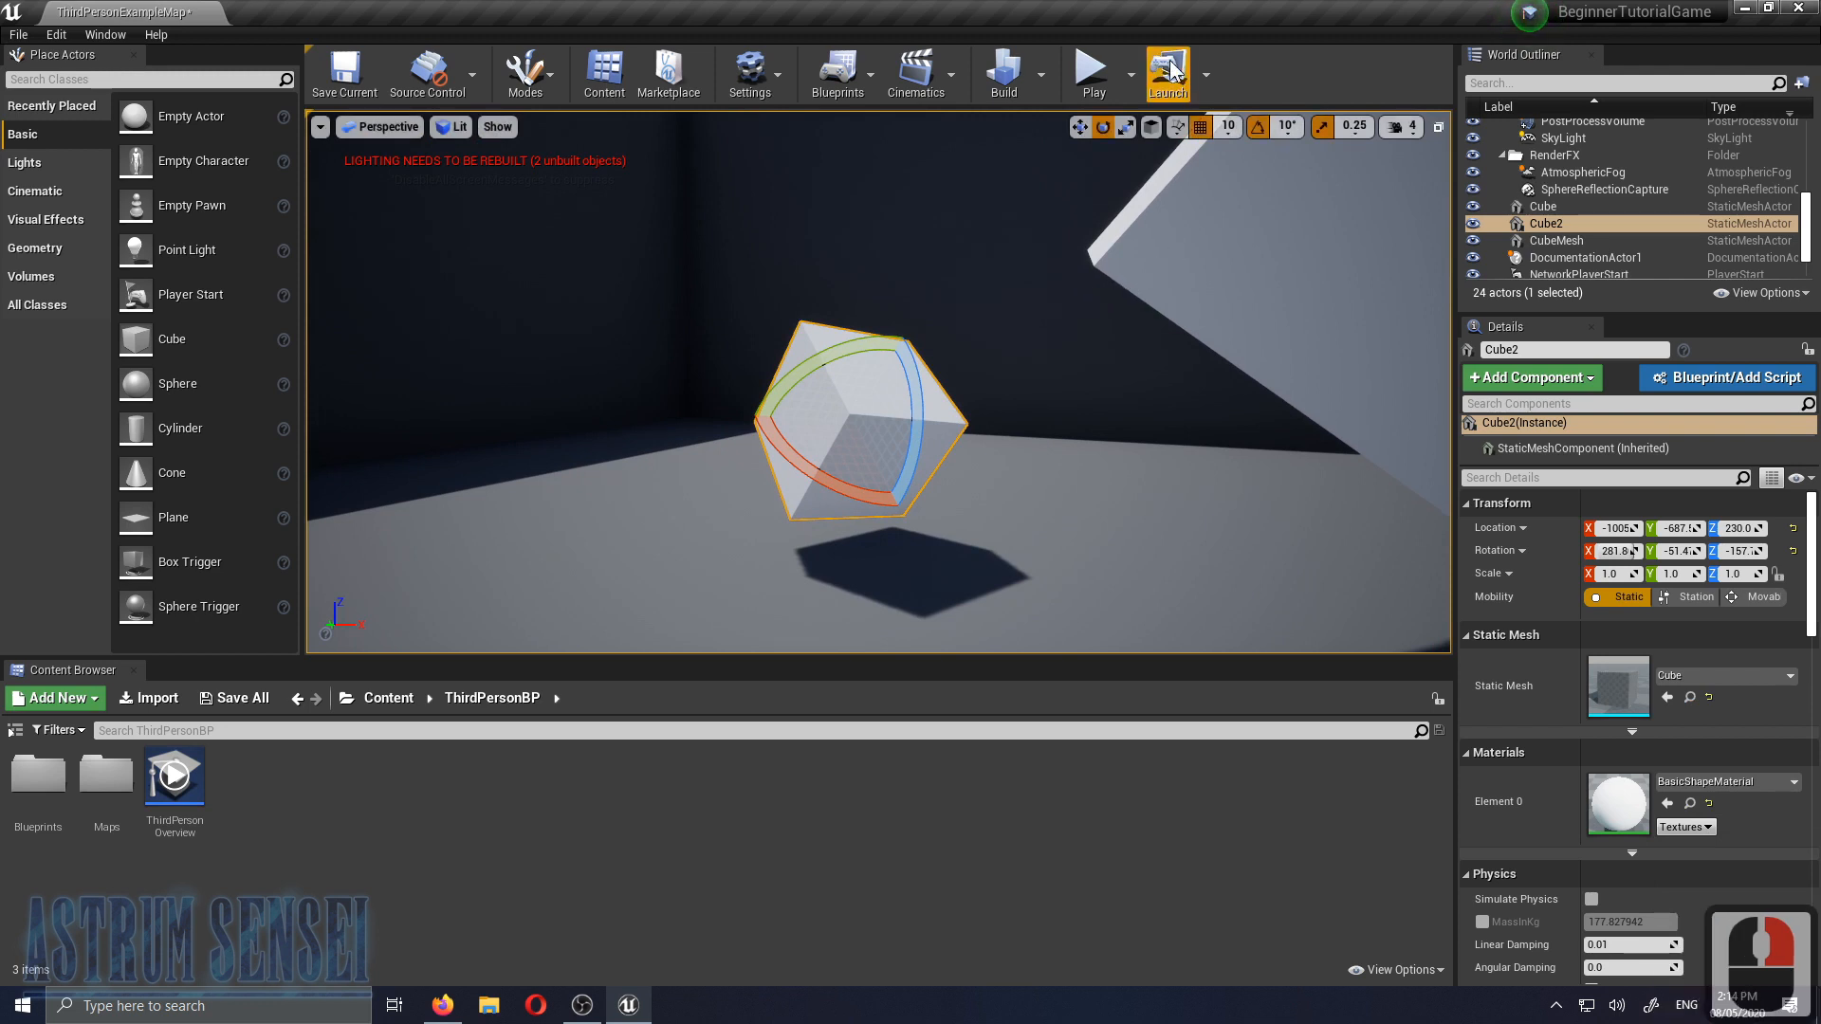
Switch the gizmo to world space and move the second cube vertically to Z 280
left_click(1151, 127)
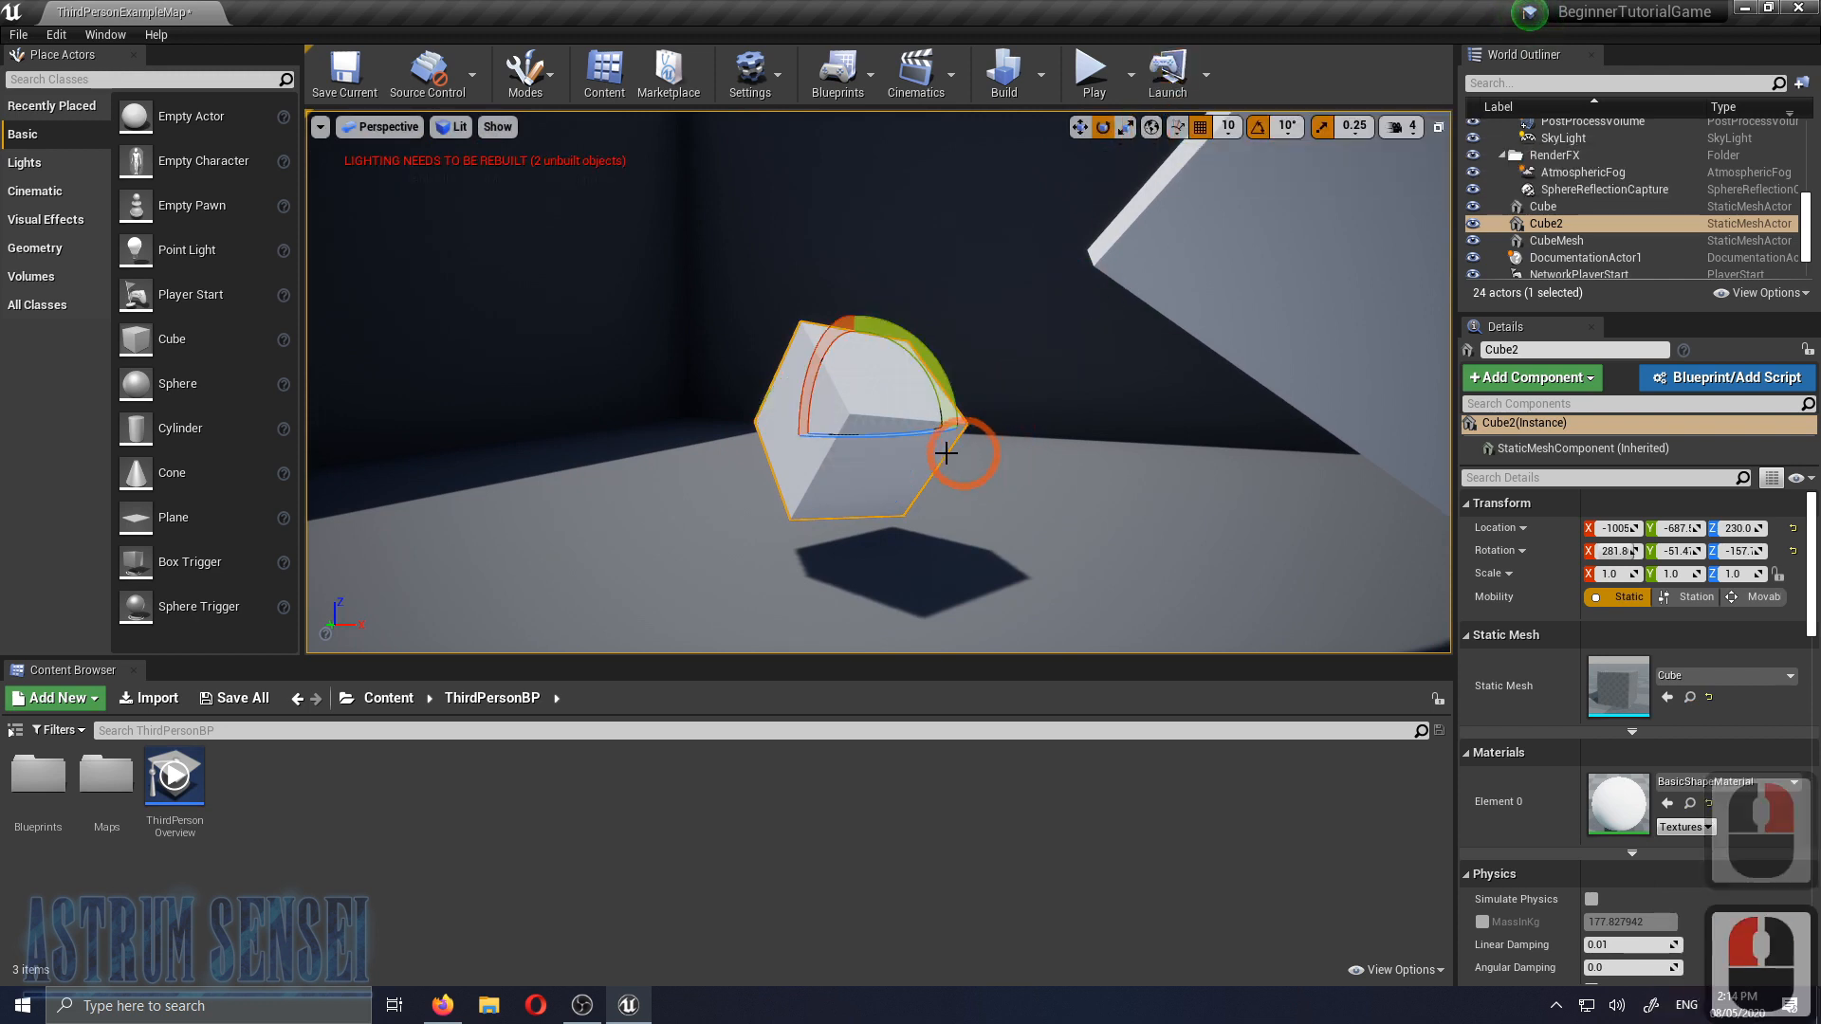
key("w")
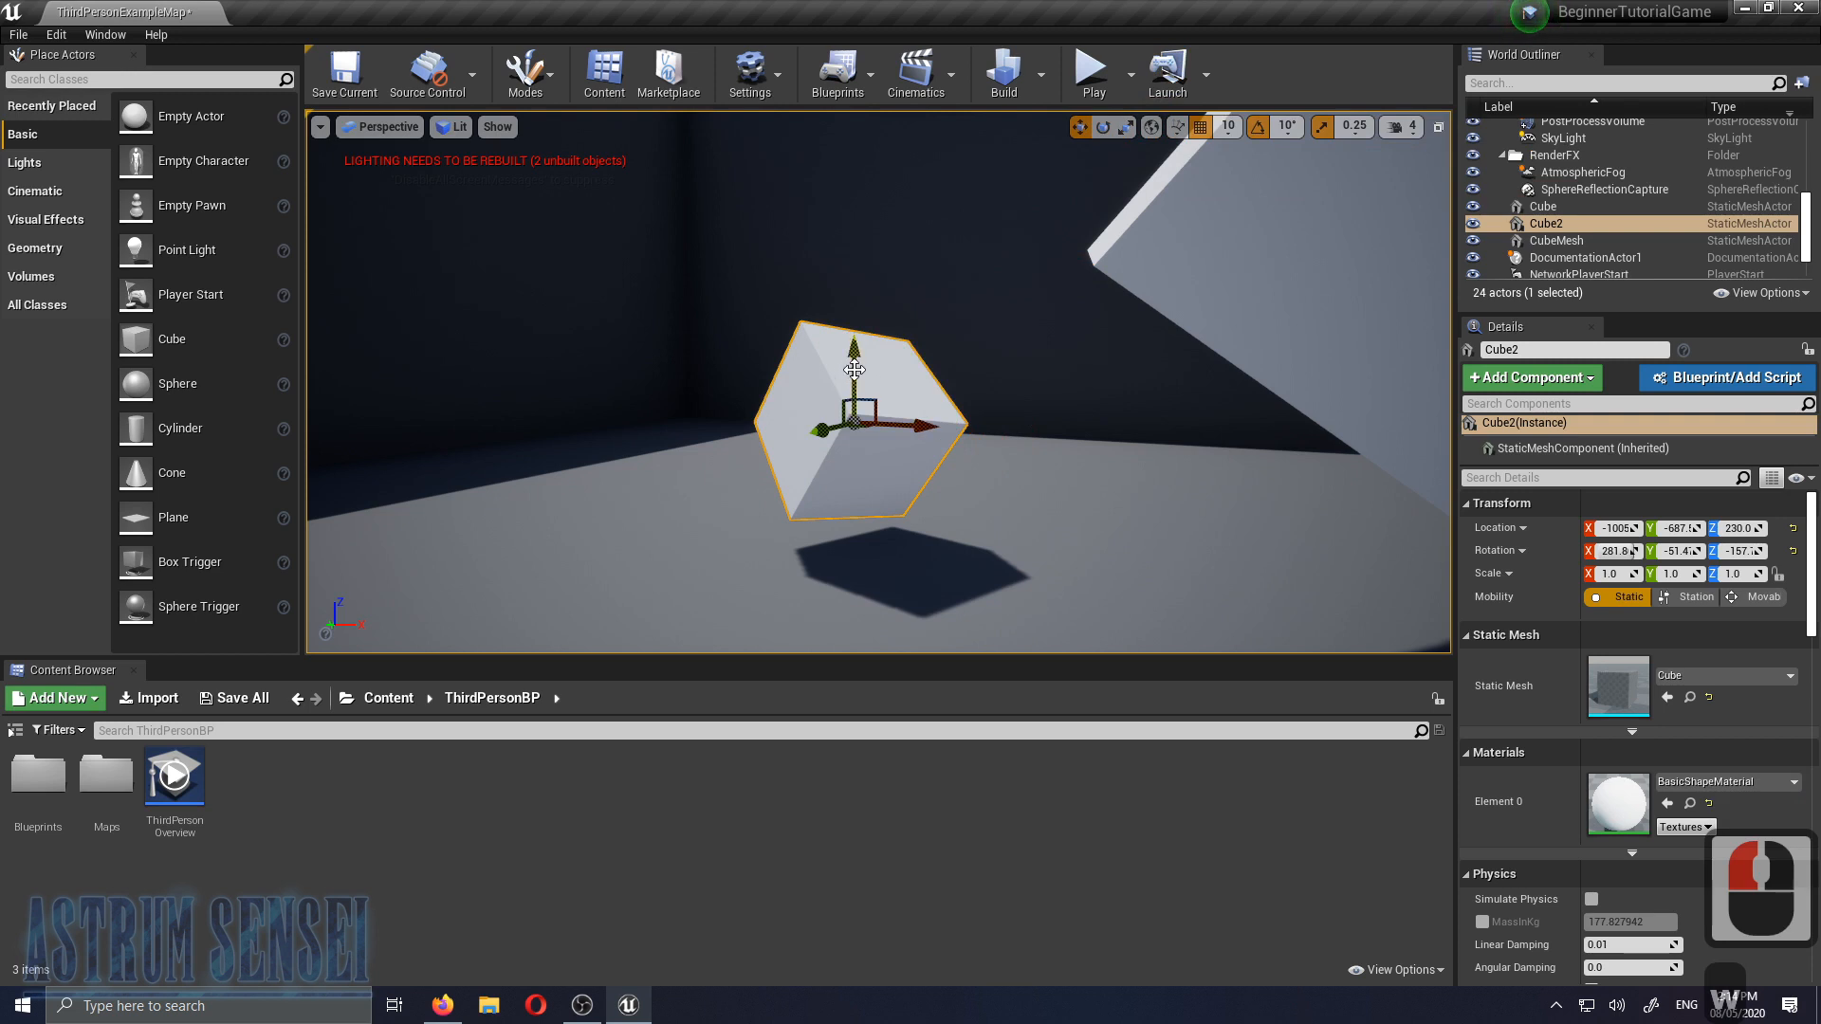
left_click_drag(854, 372, 854, 401)
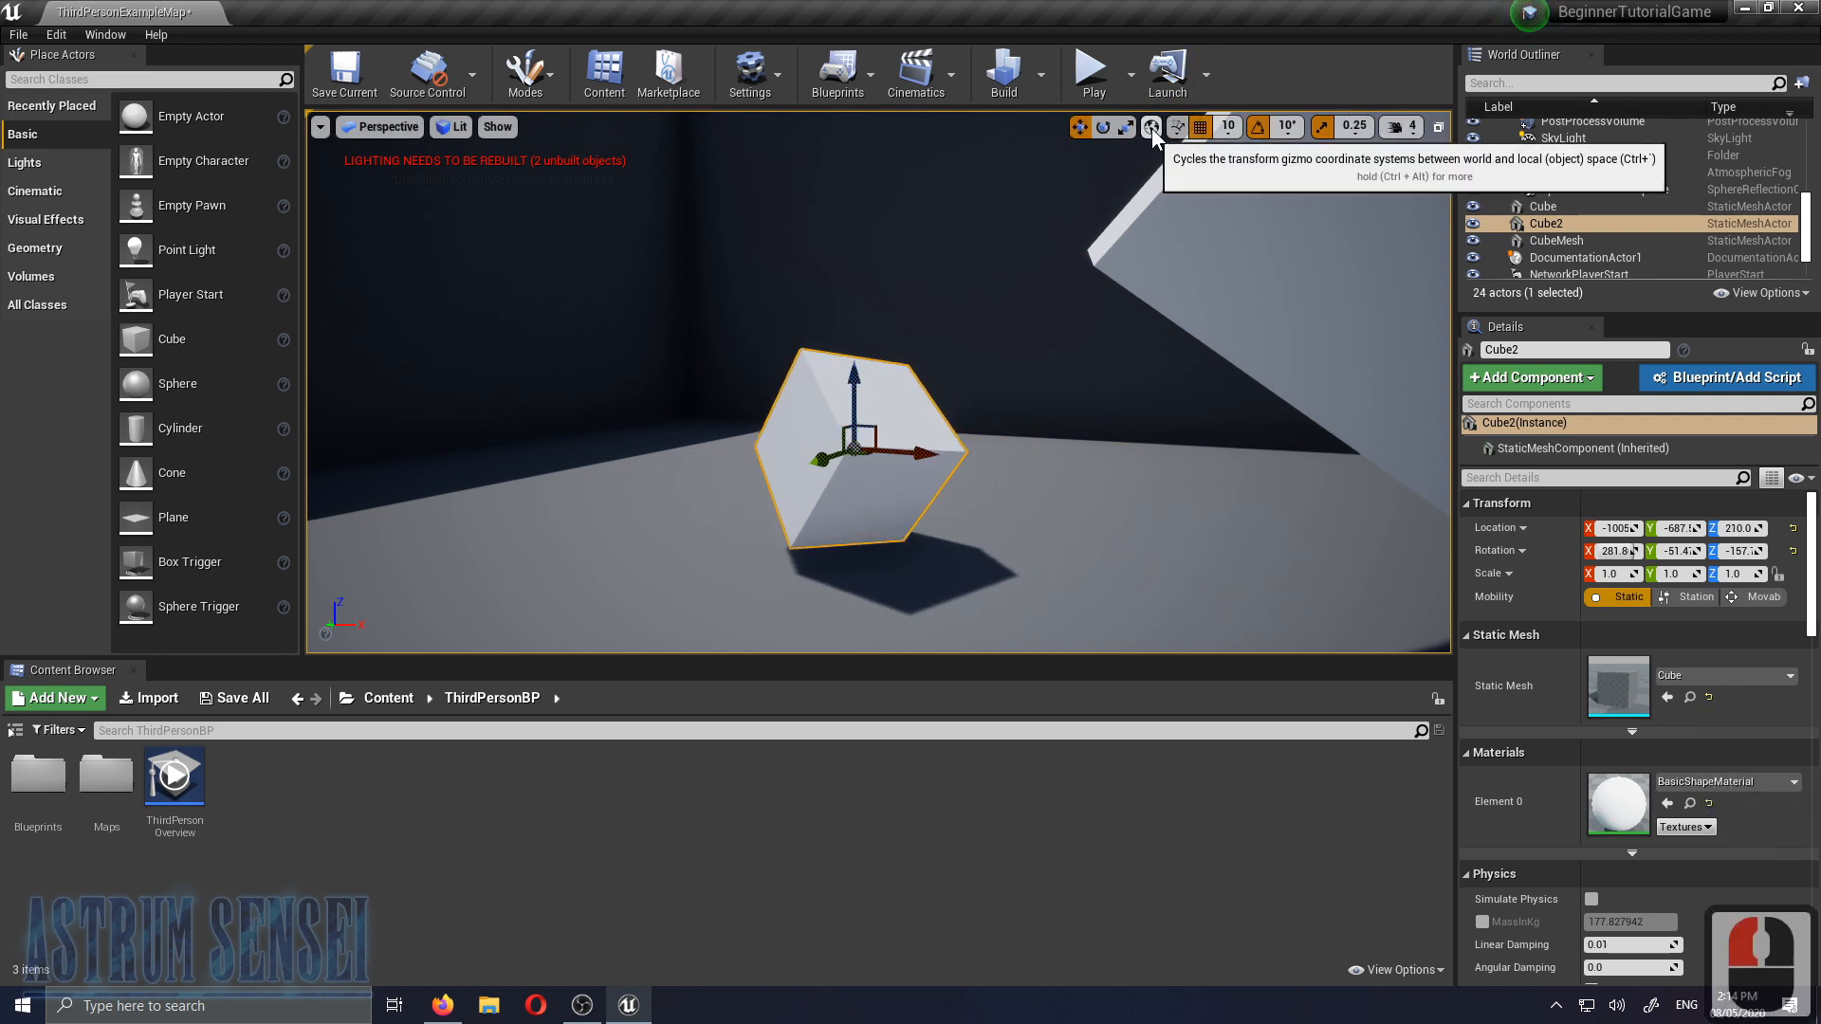
left_click_drag(854, 393, 872, 304)
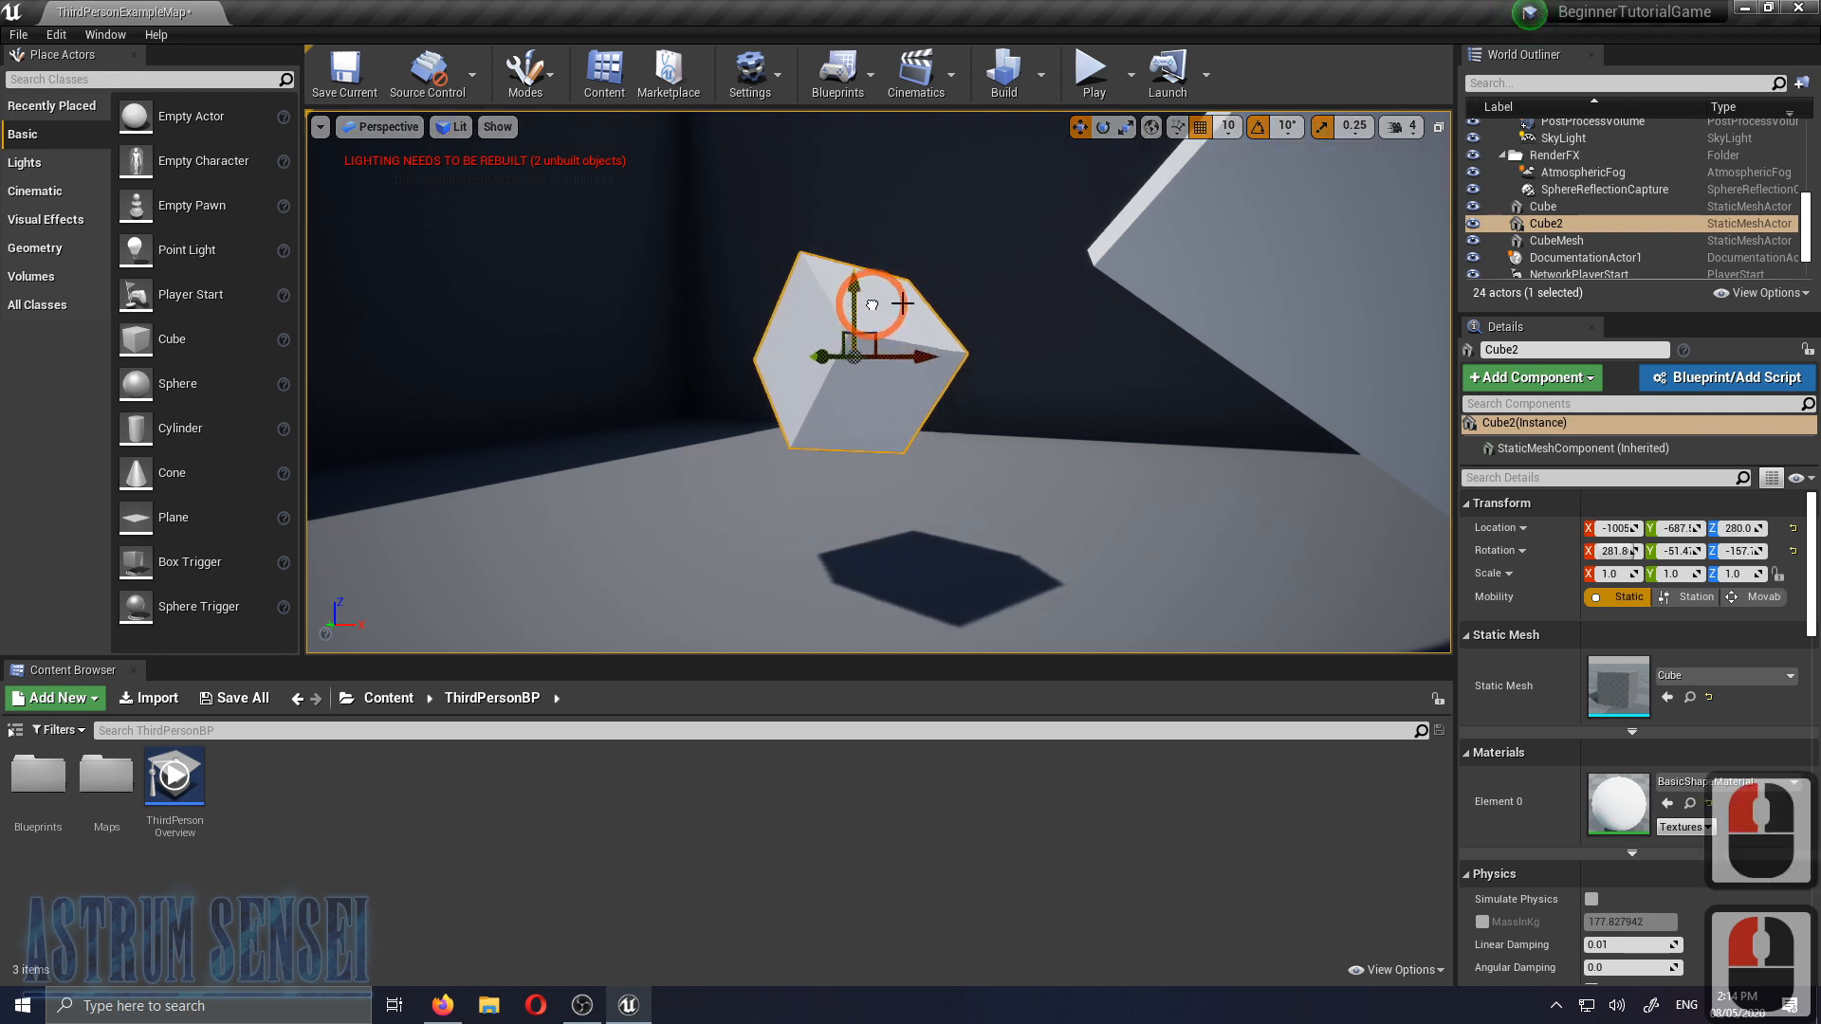
right_click_drag(1103, 313, 1183, 342)
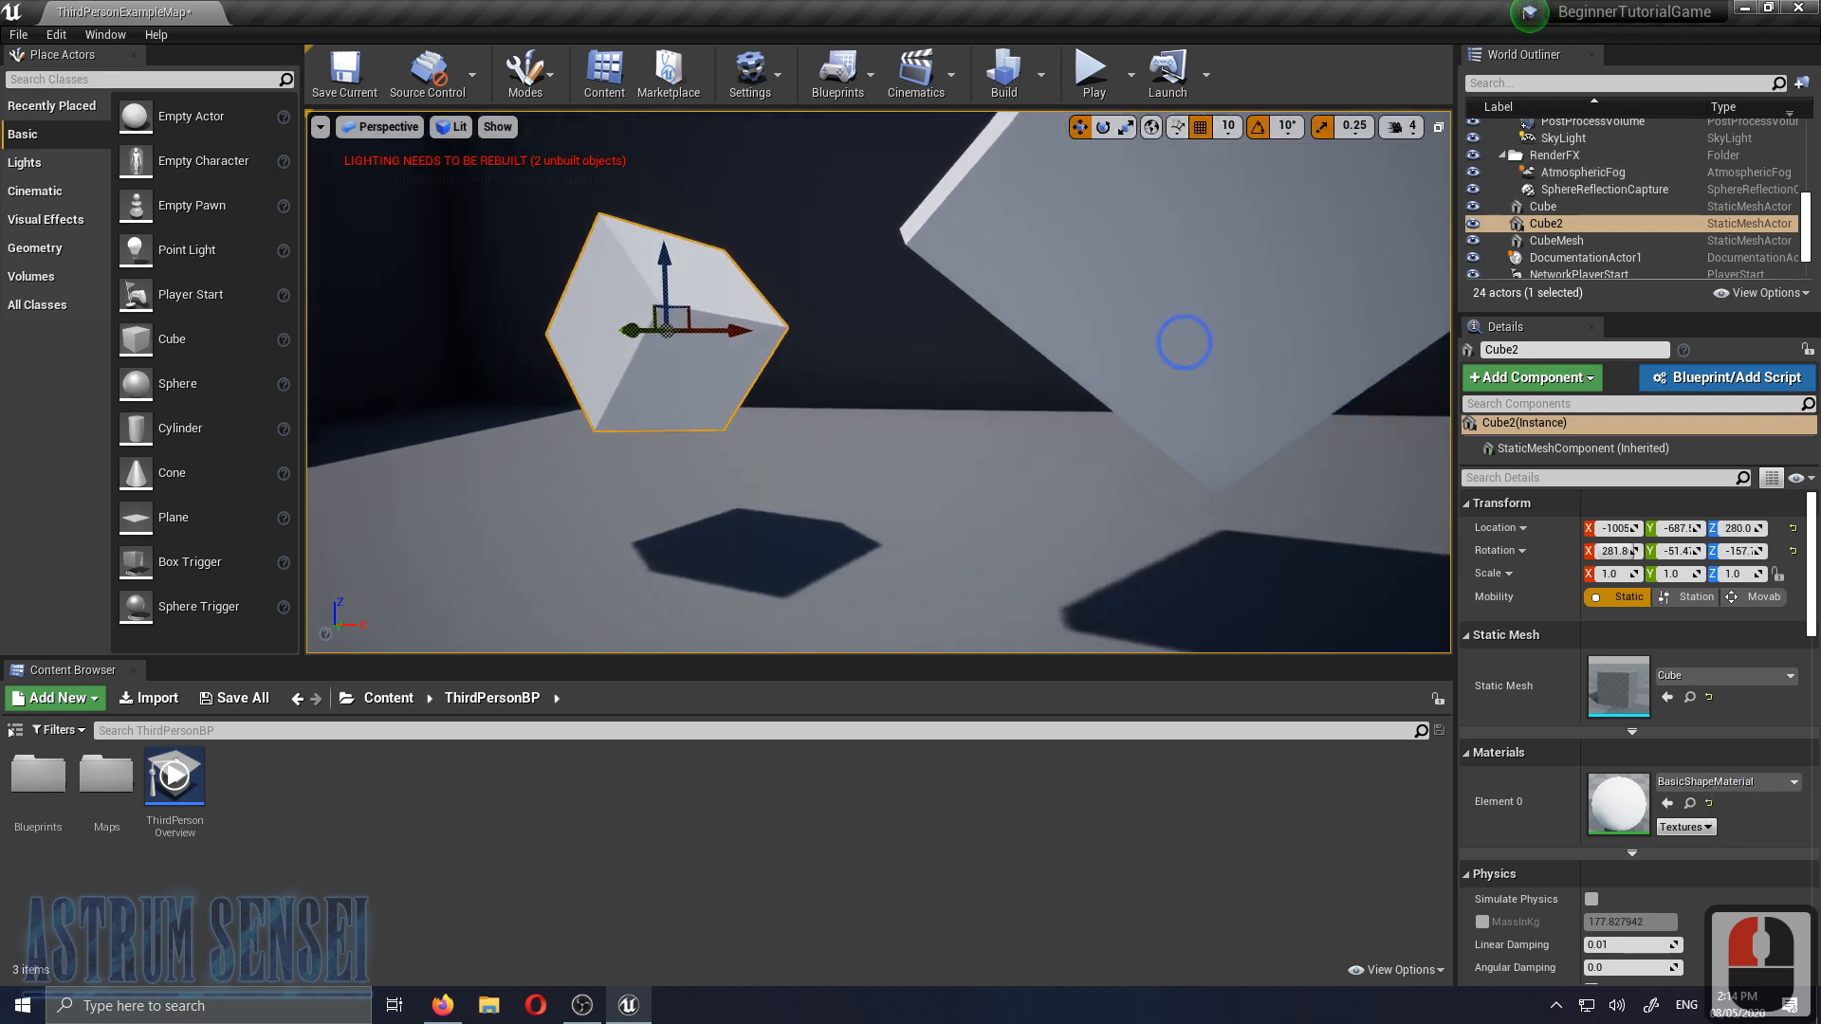
left_click(1176, 125)
left_click(1180, 127)
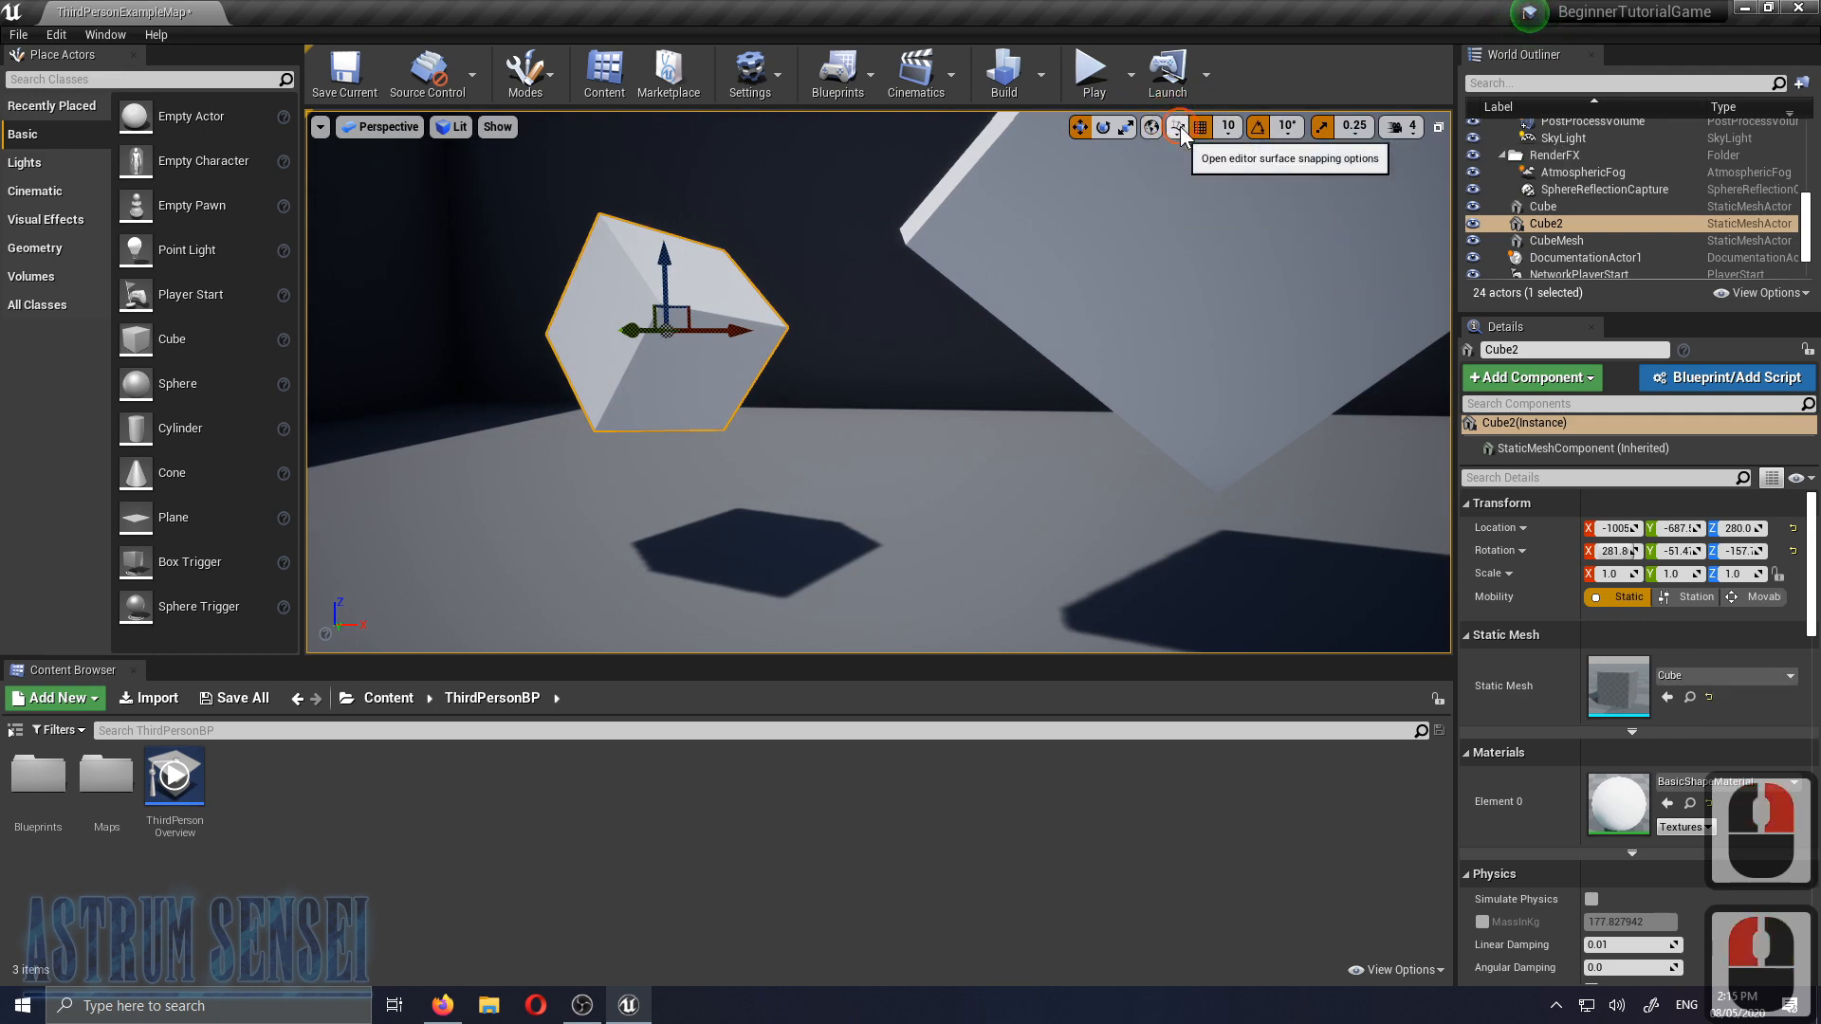
Place a new cube on the open floor near the stairs at about X -640, Y 840 and snap it down to the floor
right_click_drag(998, 353, 1518, 664)
key("s")
key("d")
key("w")
key("d")
key("s")
key("s")
key("s")
key("s")
key("s")
right_click_drag(878, 382, 513, 468)
key("w")
key("w")
key("w")
key("w")
key("w")
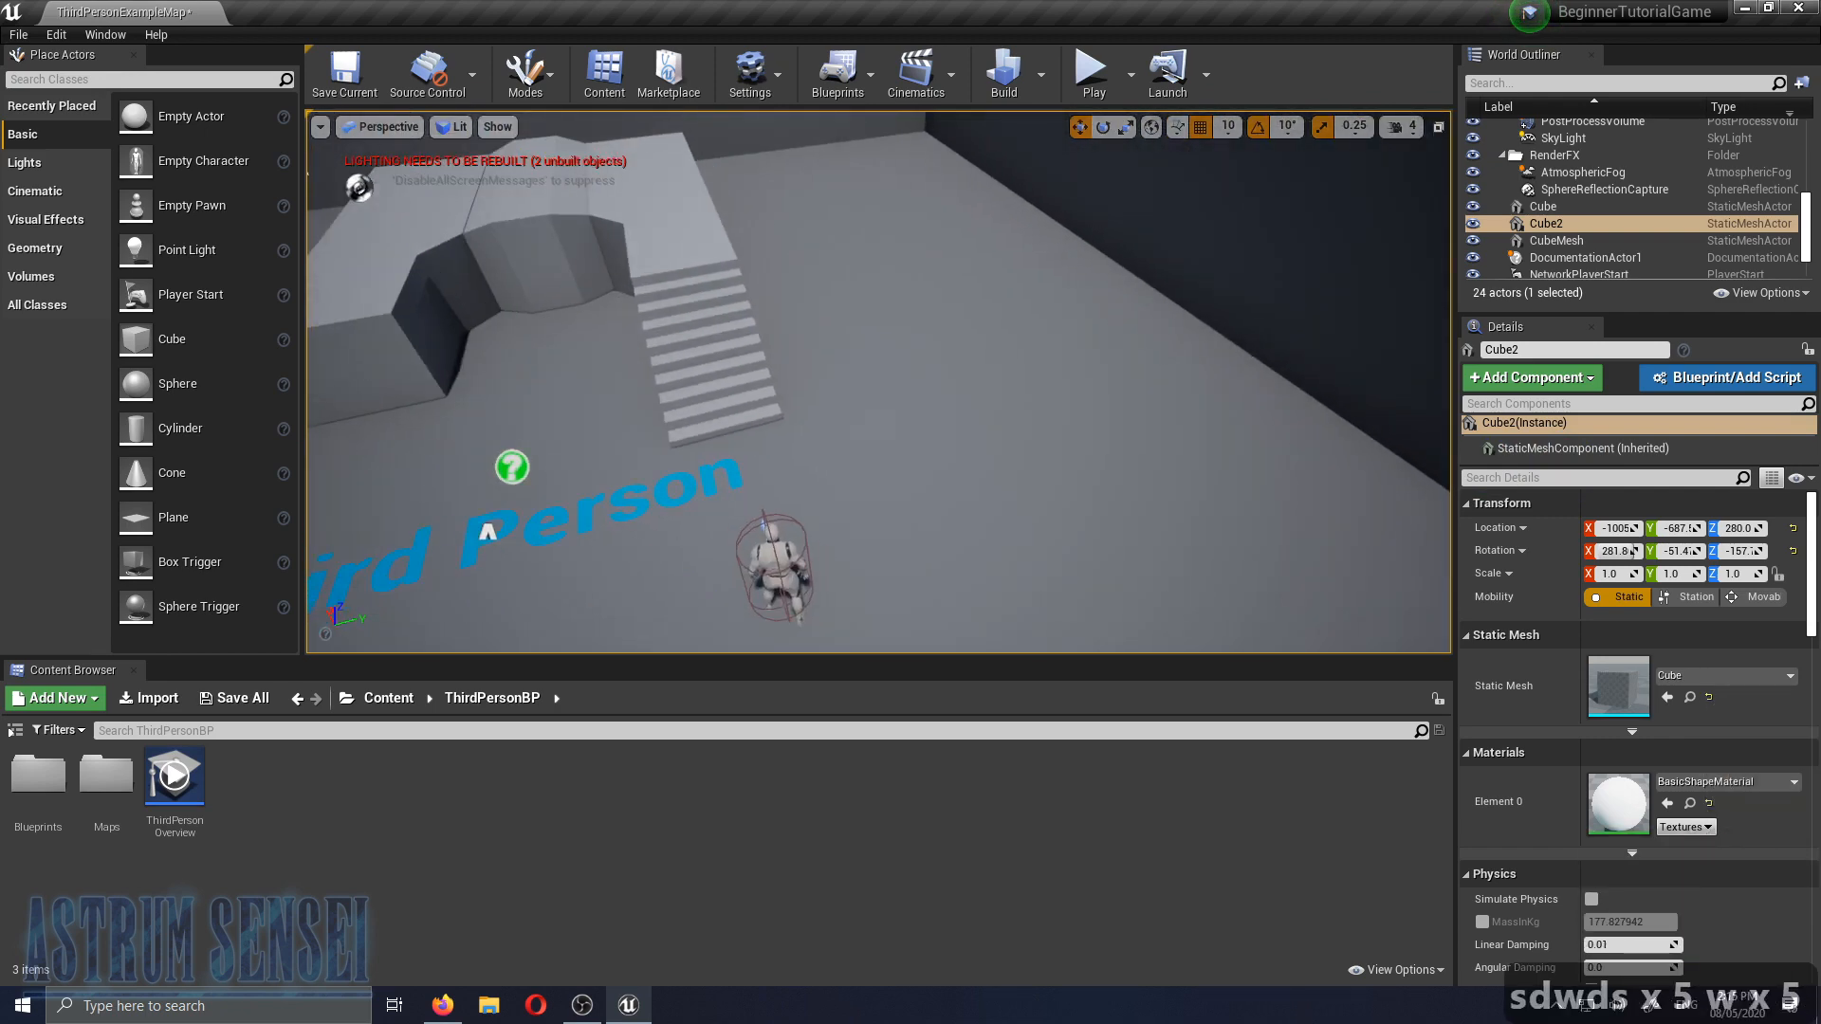
left_click_drag(172, 338, 1069, 262)
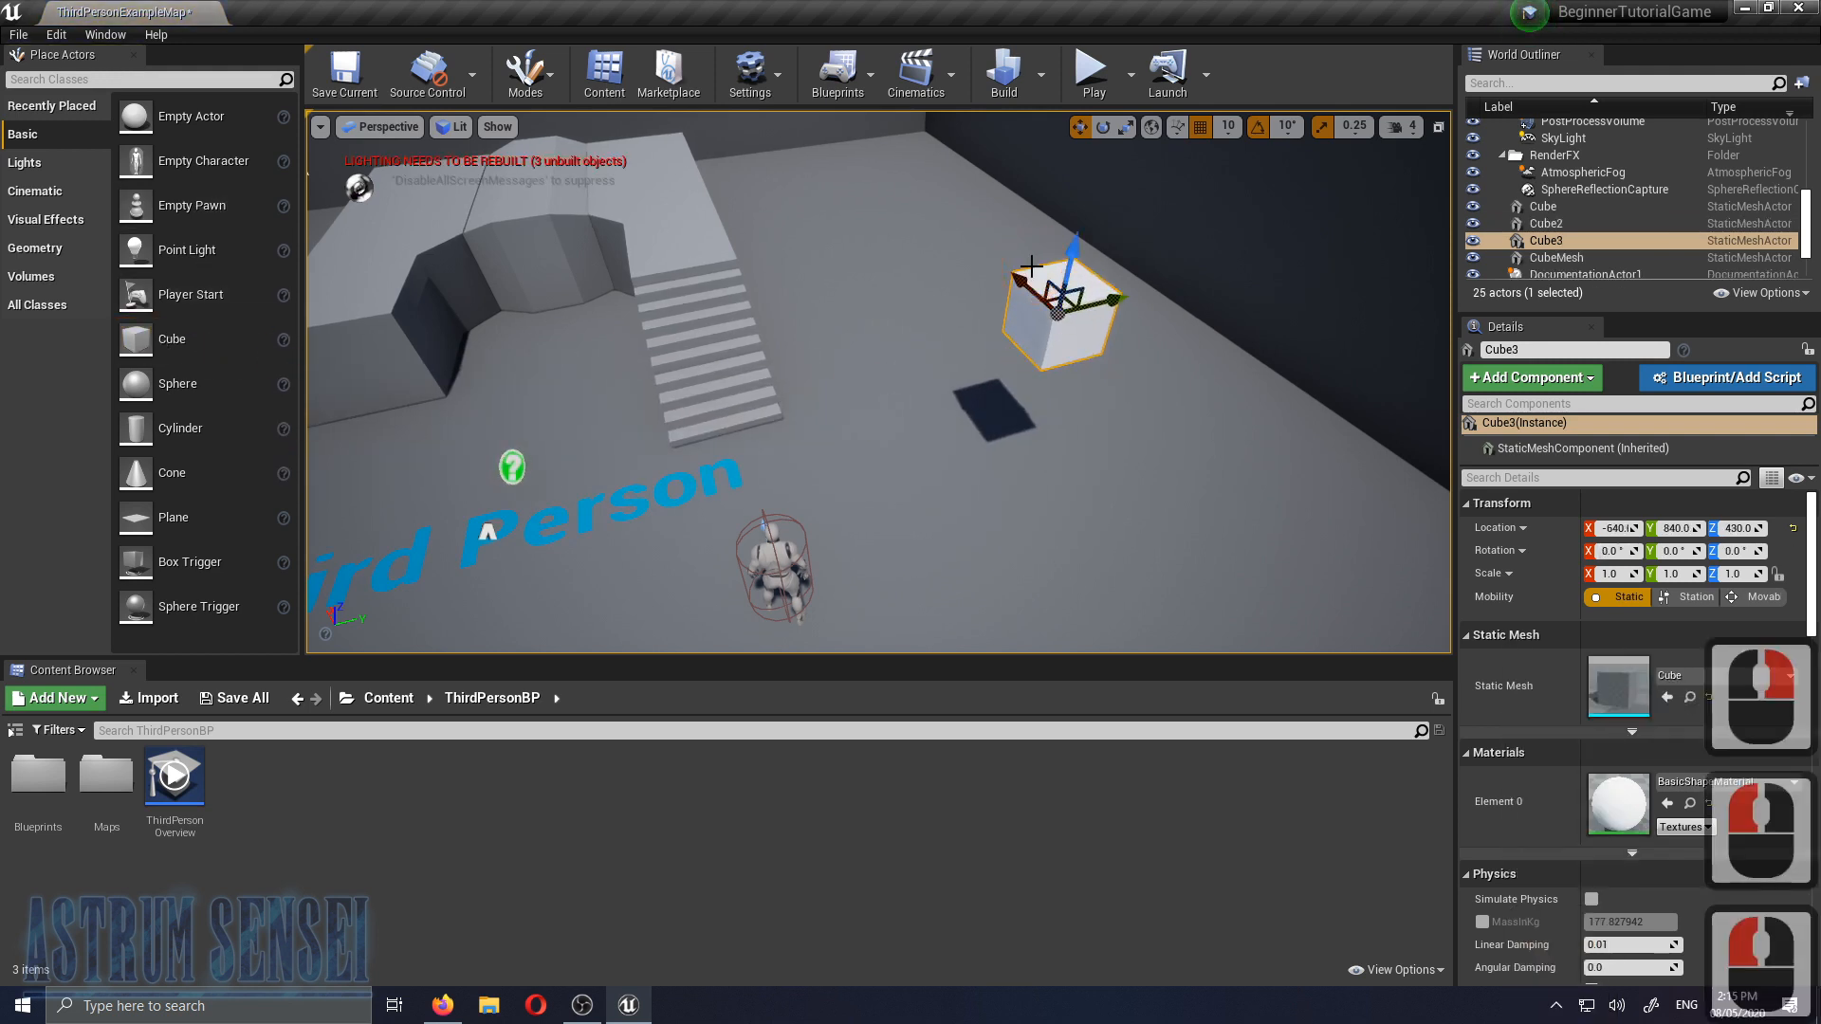
key("End")
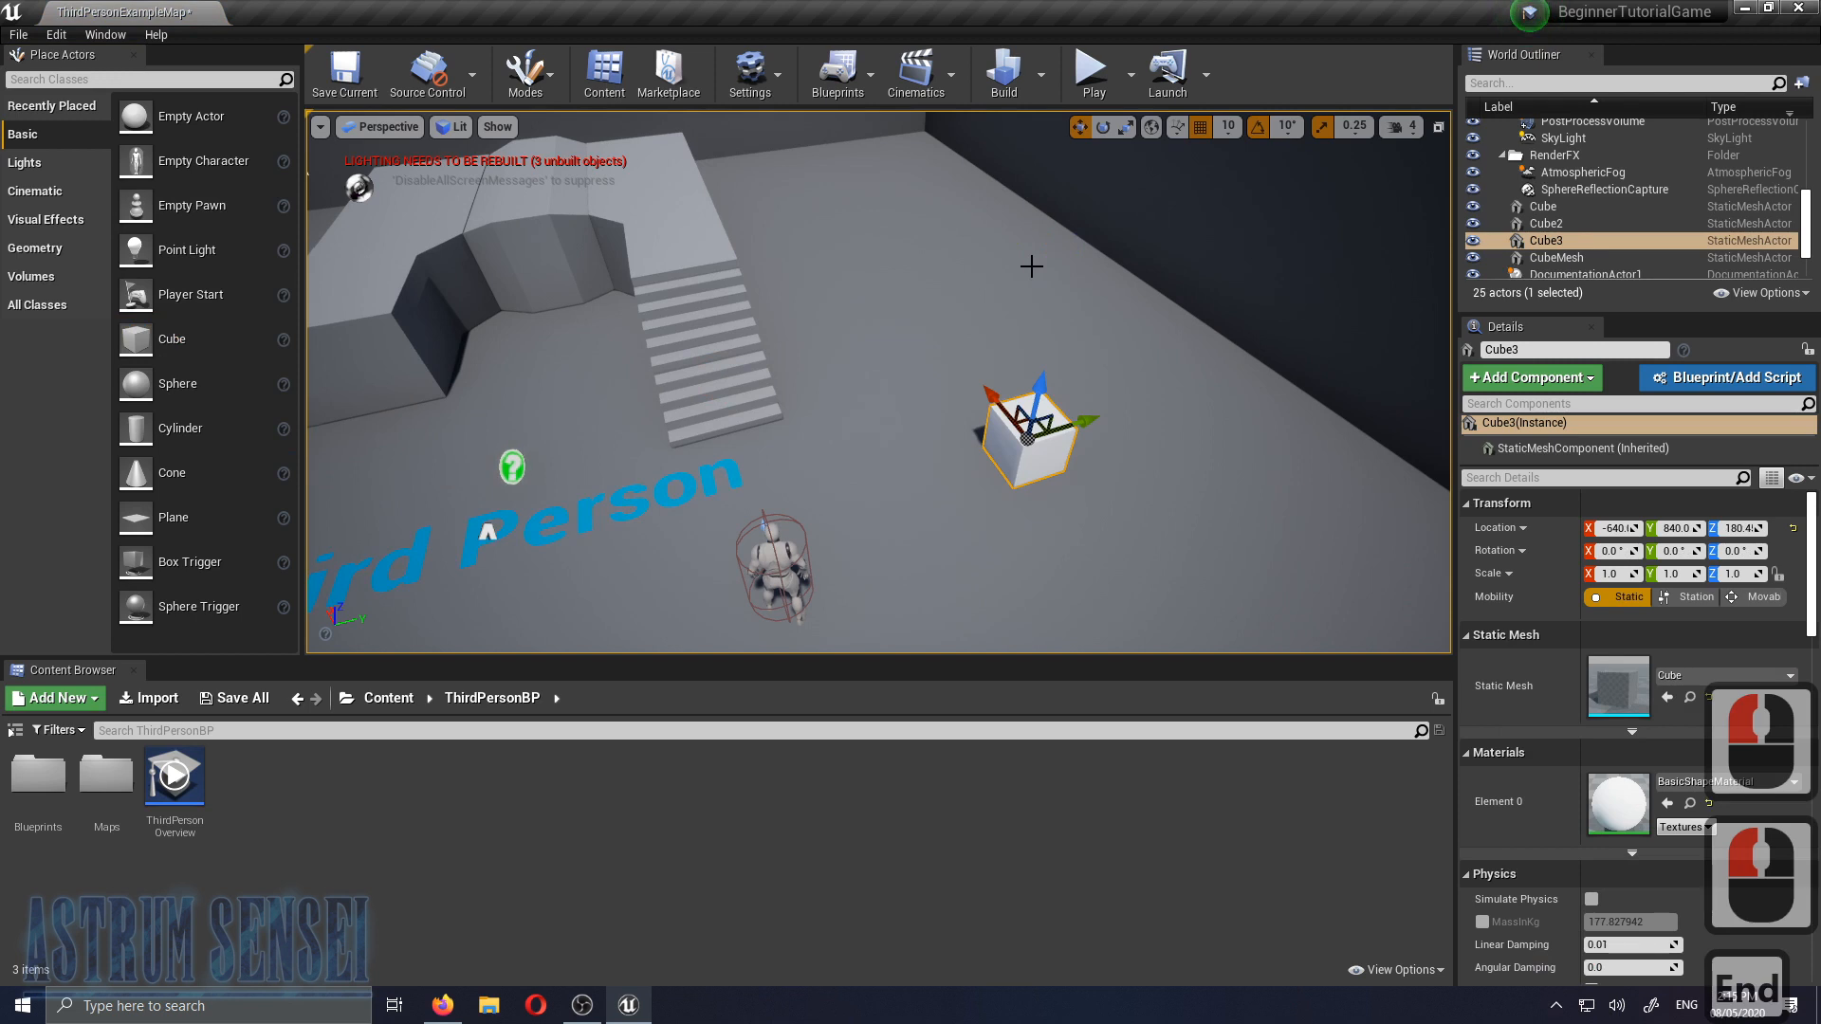
Duplicate the new cube along the Y axis to Y 740, directly beside the original
key("w")
key("d")
key("w")
right_click_drag(1032, 266, 1111, 418)
left_click_drag(1027, 450, 882, 452)
key("ctrl+z")
key("w")
right_click_drag(882, 455, 918, 468)
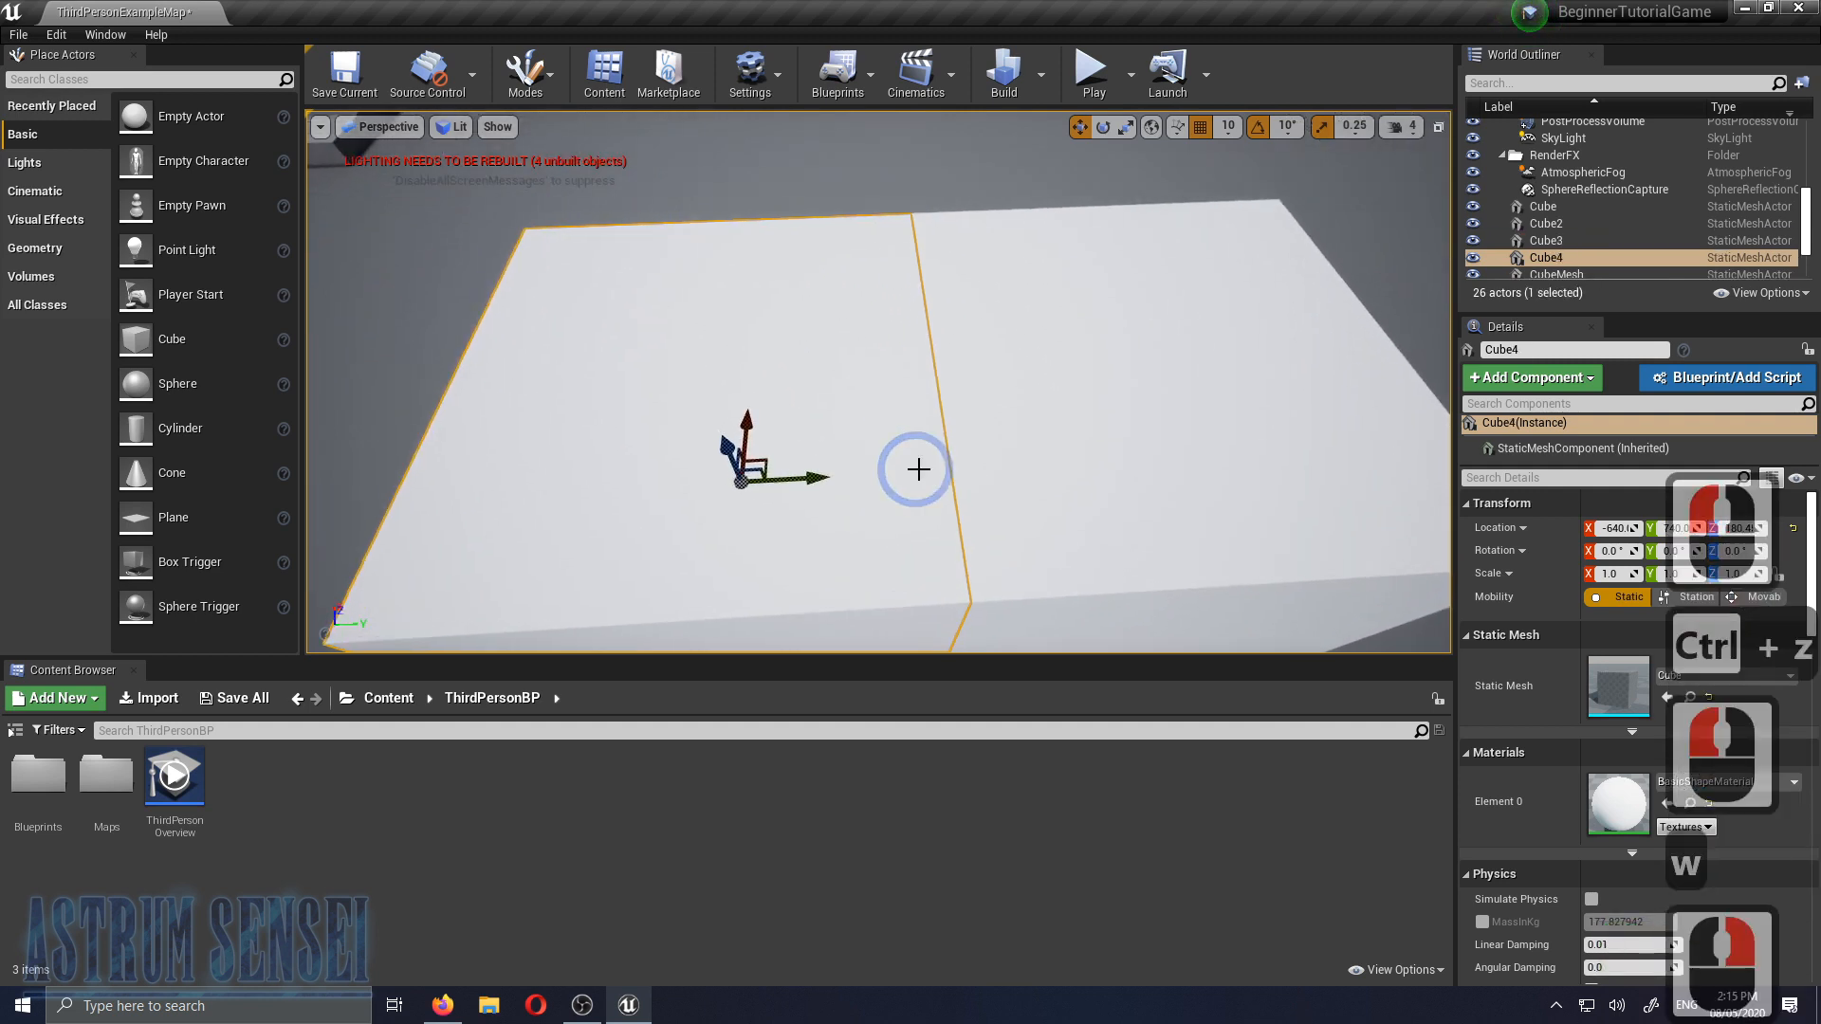
Select the two adjoining cubes in turn to examine how their edges line up
left_click(1115, 153)
key("s")
right_click_drag(1072, 256, 1053, 270)
left_click(810, 365)
left_click(1018, 386)
left_click(793, 399)
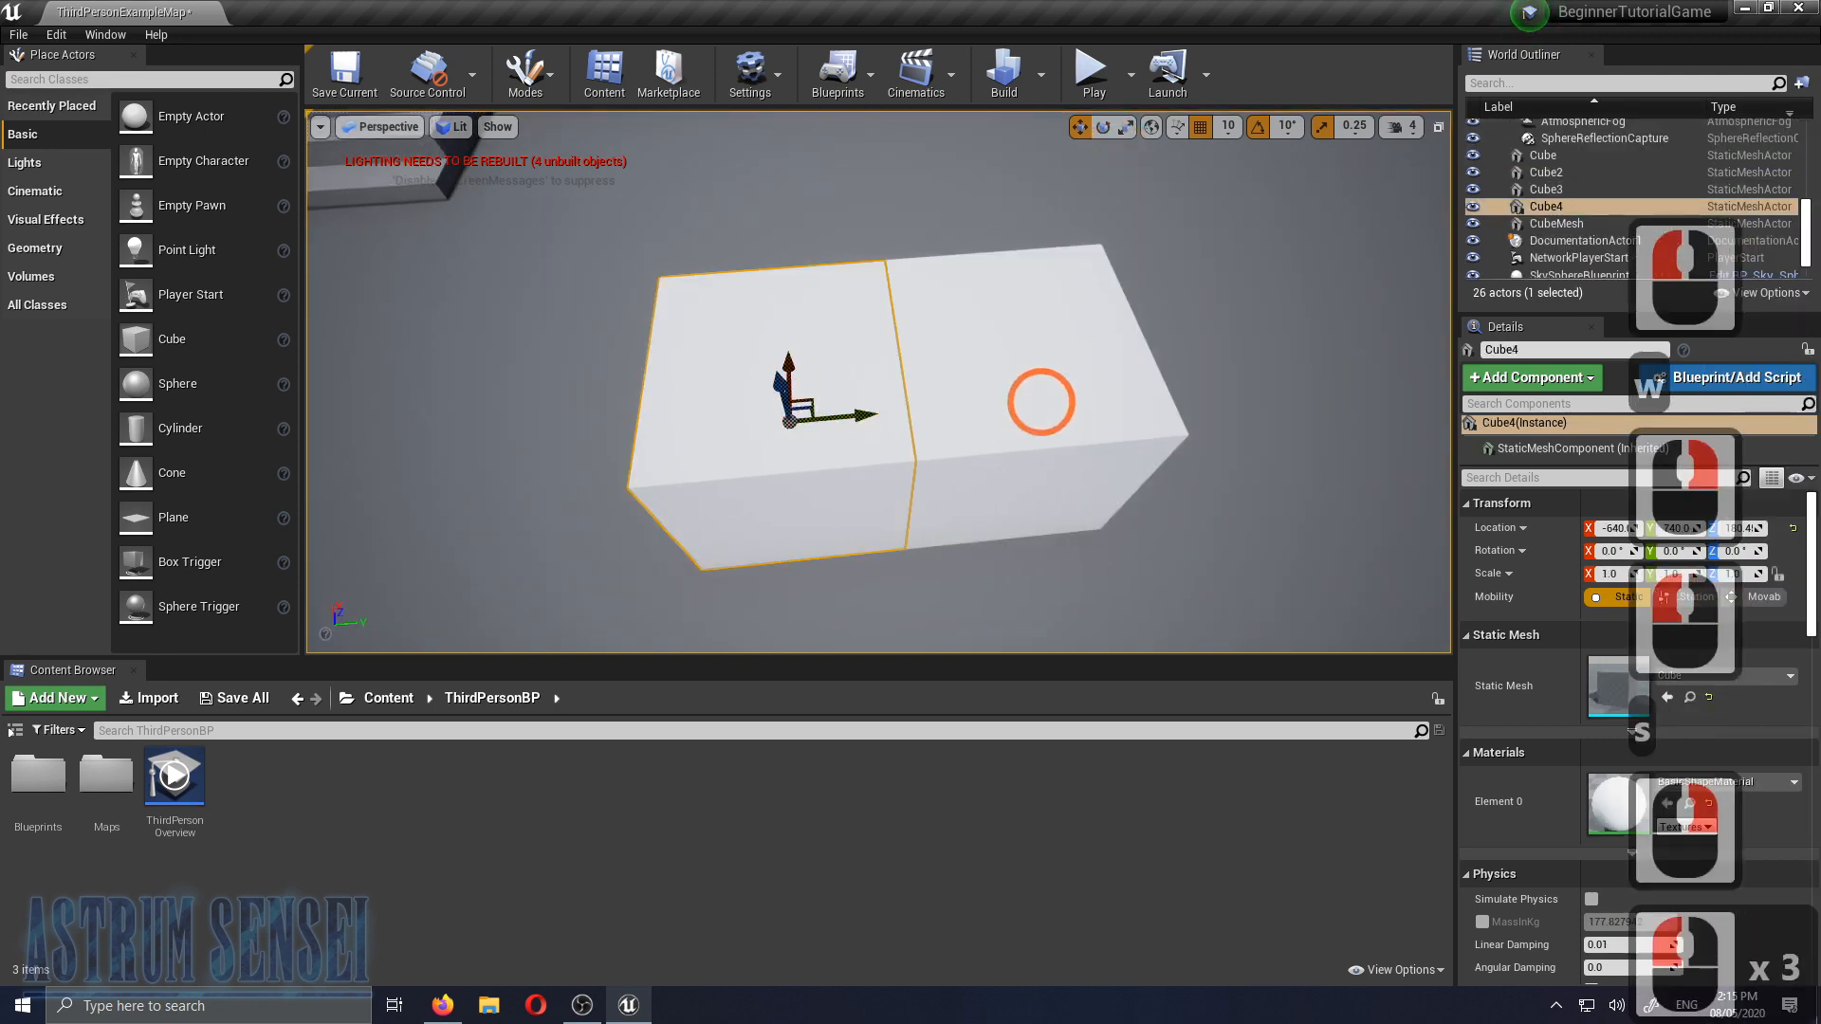
left_click(1037, 399)
right_click_drag(936, 399, 919, 407)
key("d")
left_click(769, 378)
left_click(943, 366)
left_click(809, 379)
left_click(873, 375)
left_click(1024, 333)
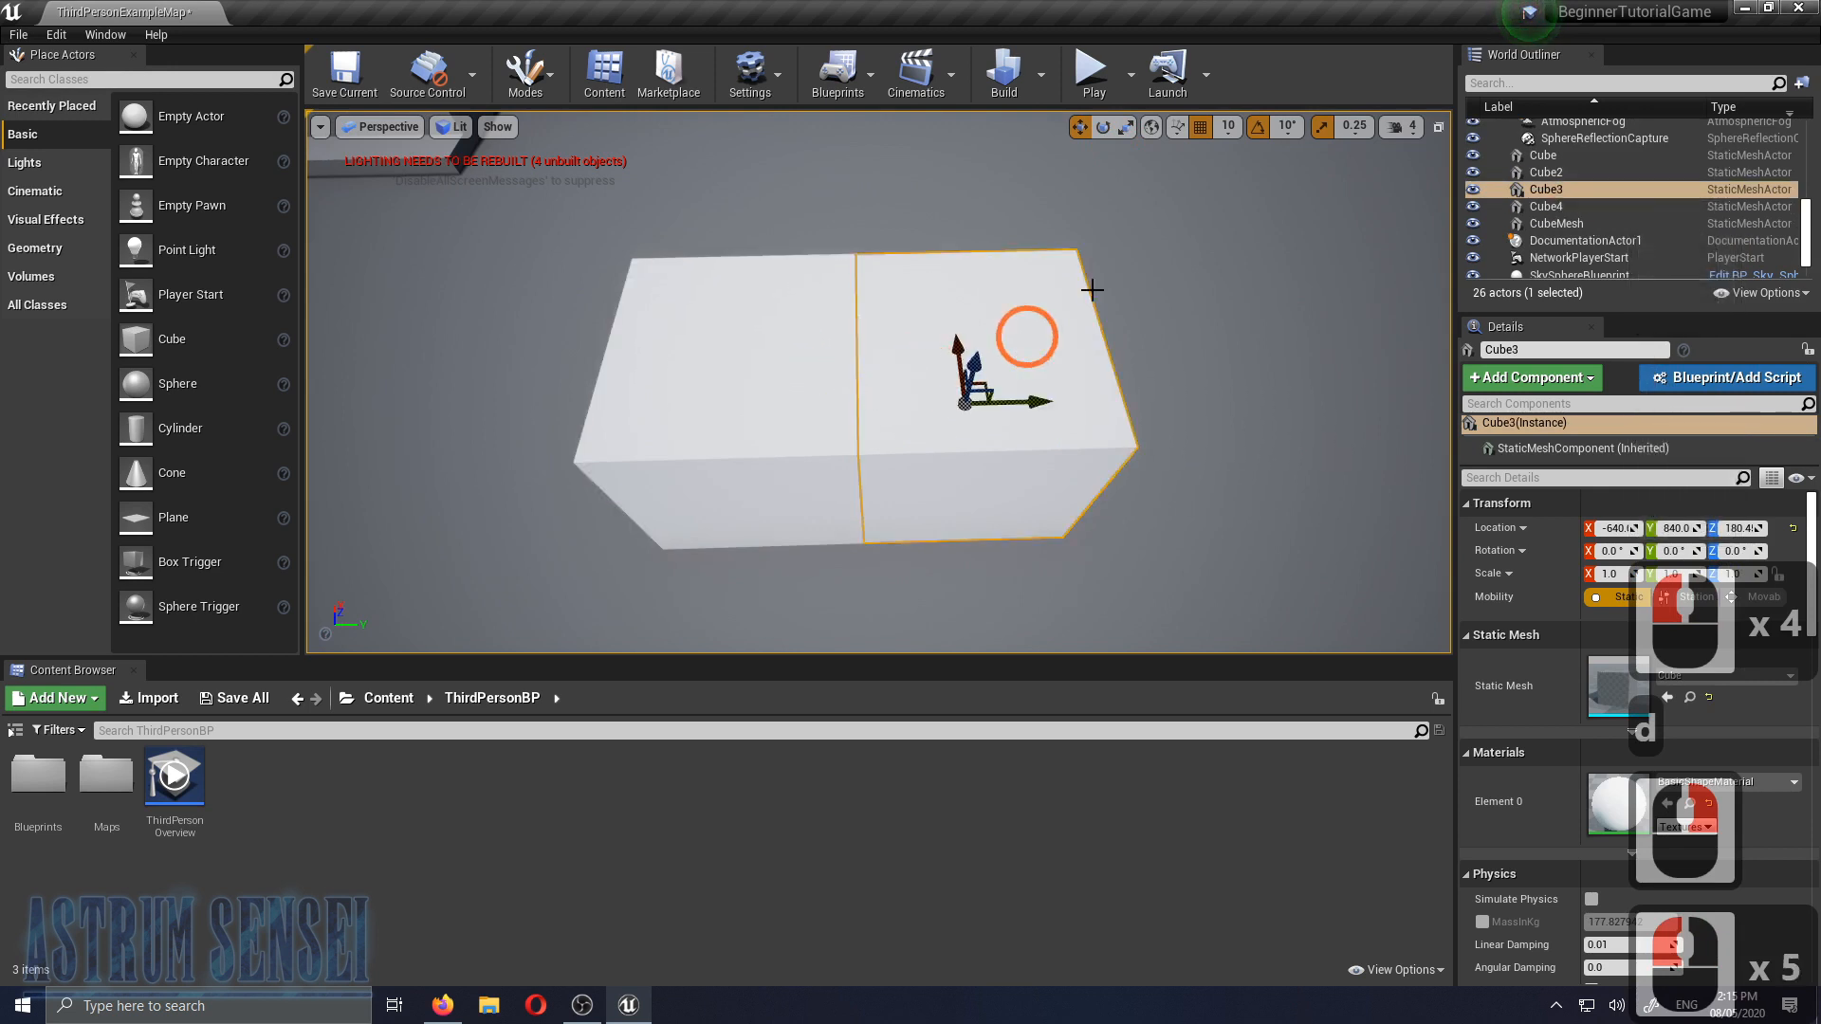
Turn off position grid snapping and duplicate the Y 840 cube along Y to about Y 937.5
left_click(1202, 128)
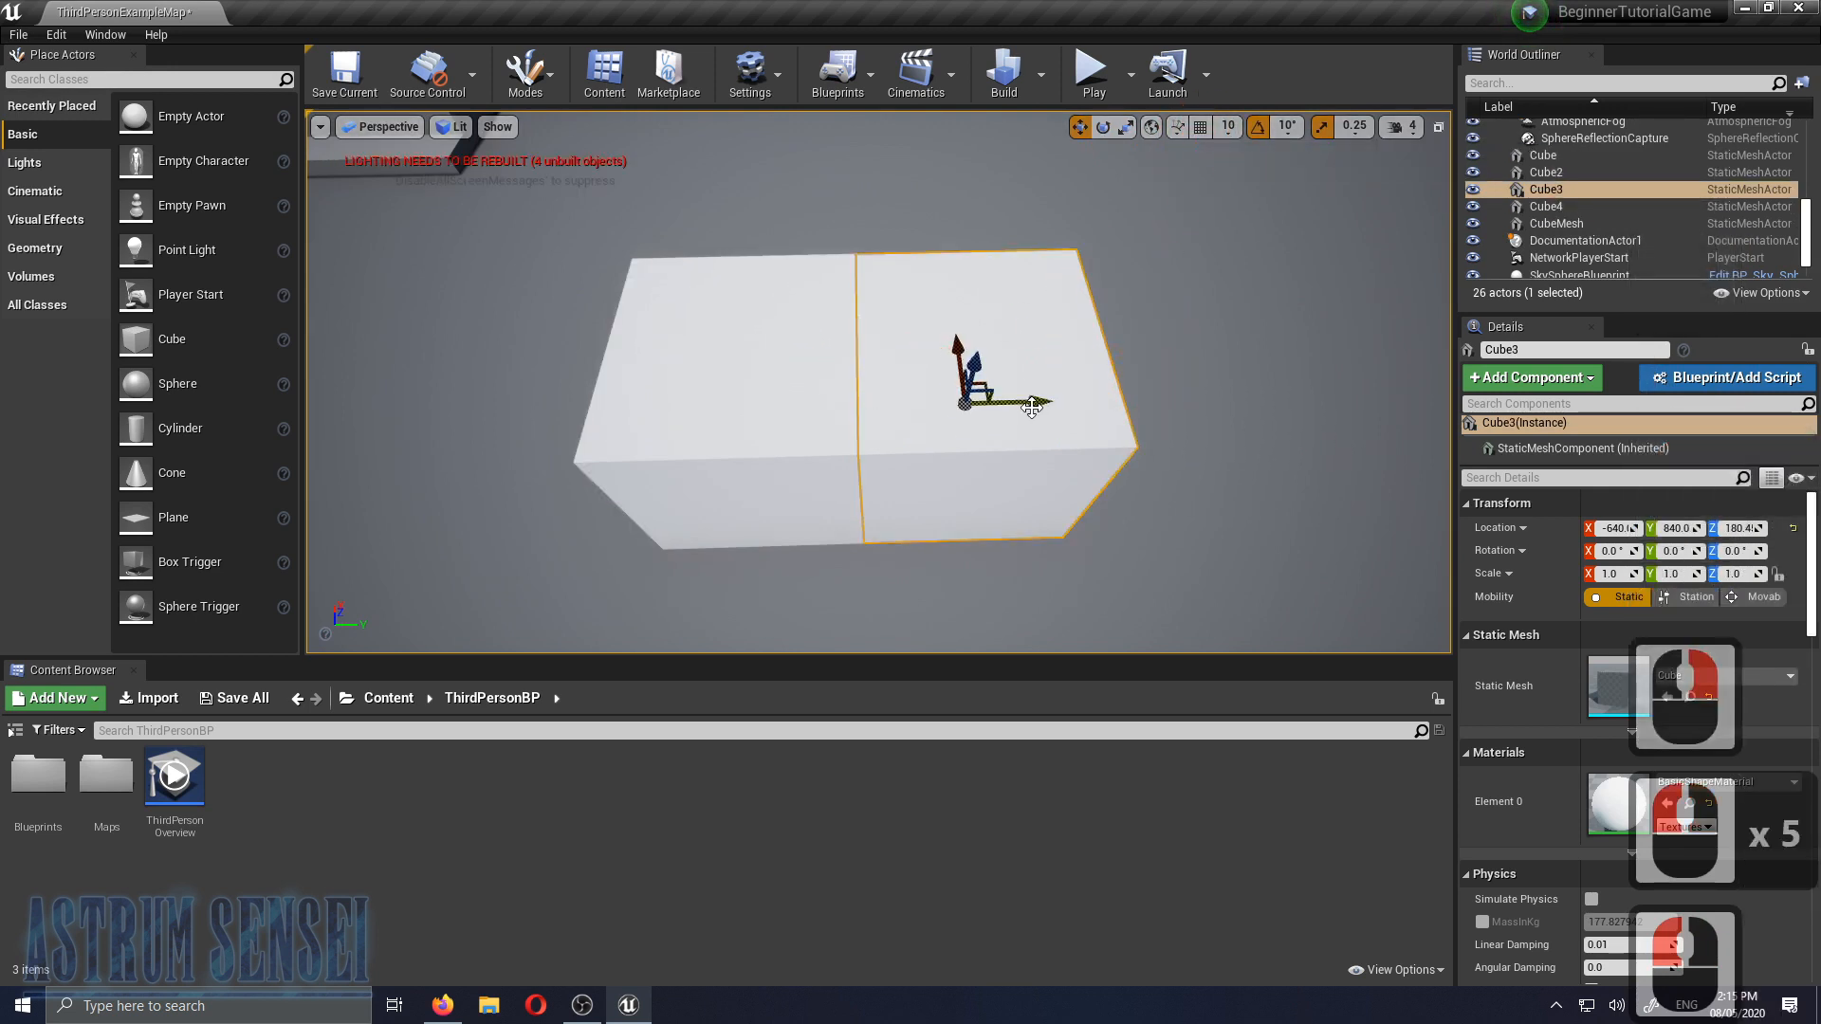
left_click_drag(1017, 403, 1231, 396, "alt")
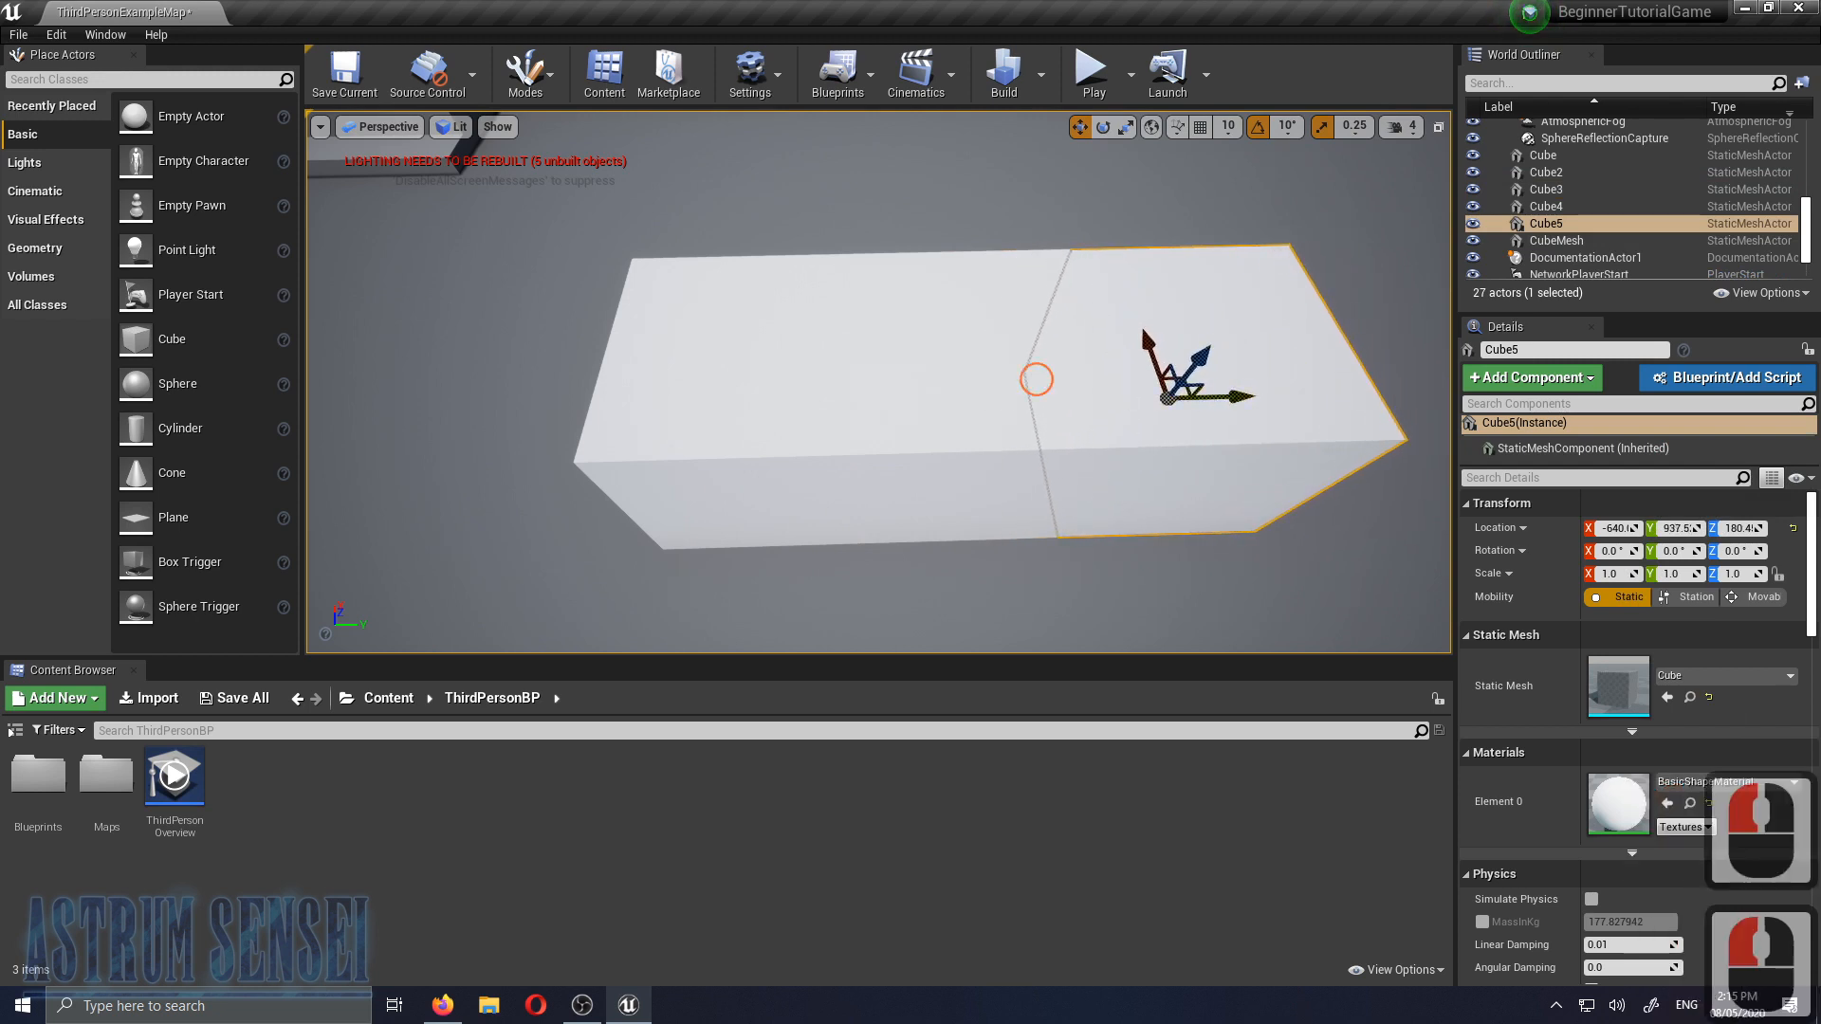
Examine the seam between the unsnapped duplicate and its neighbour by selecting the cubes in turn
double_click(1036, 379)
right_click_drag(1186, 342, 1186, 341)
left_click(1131, 356)
left_click(840, 331)
left_click(1029, 324)
left_click(823, 324)
left_click(1049, 341)
left_click(857, 391)
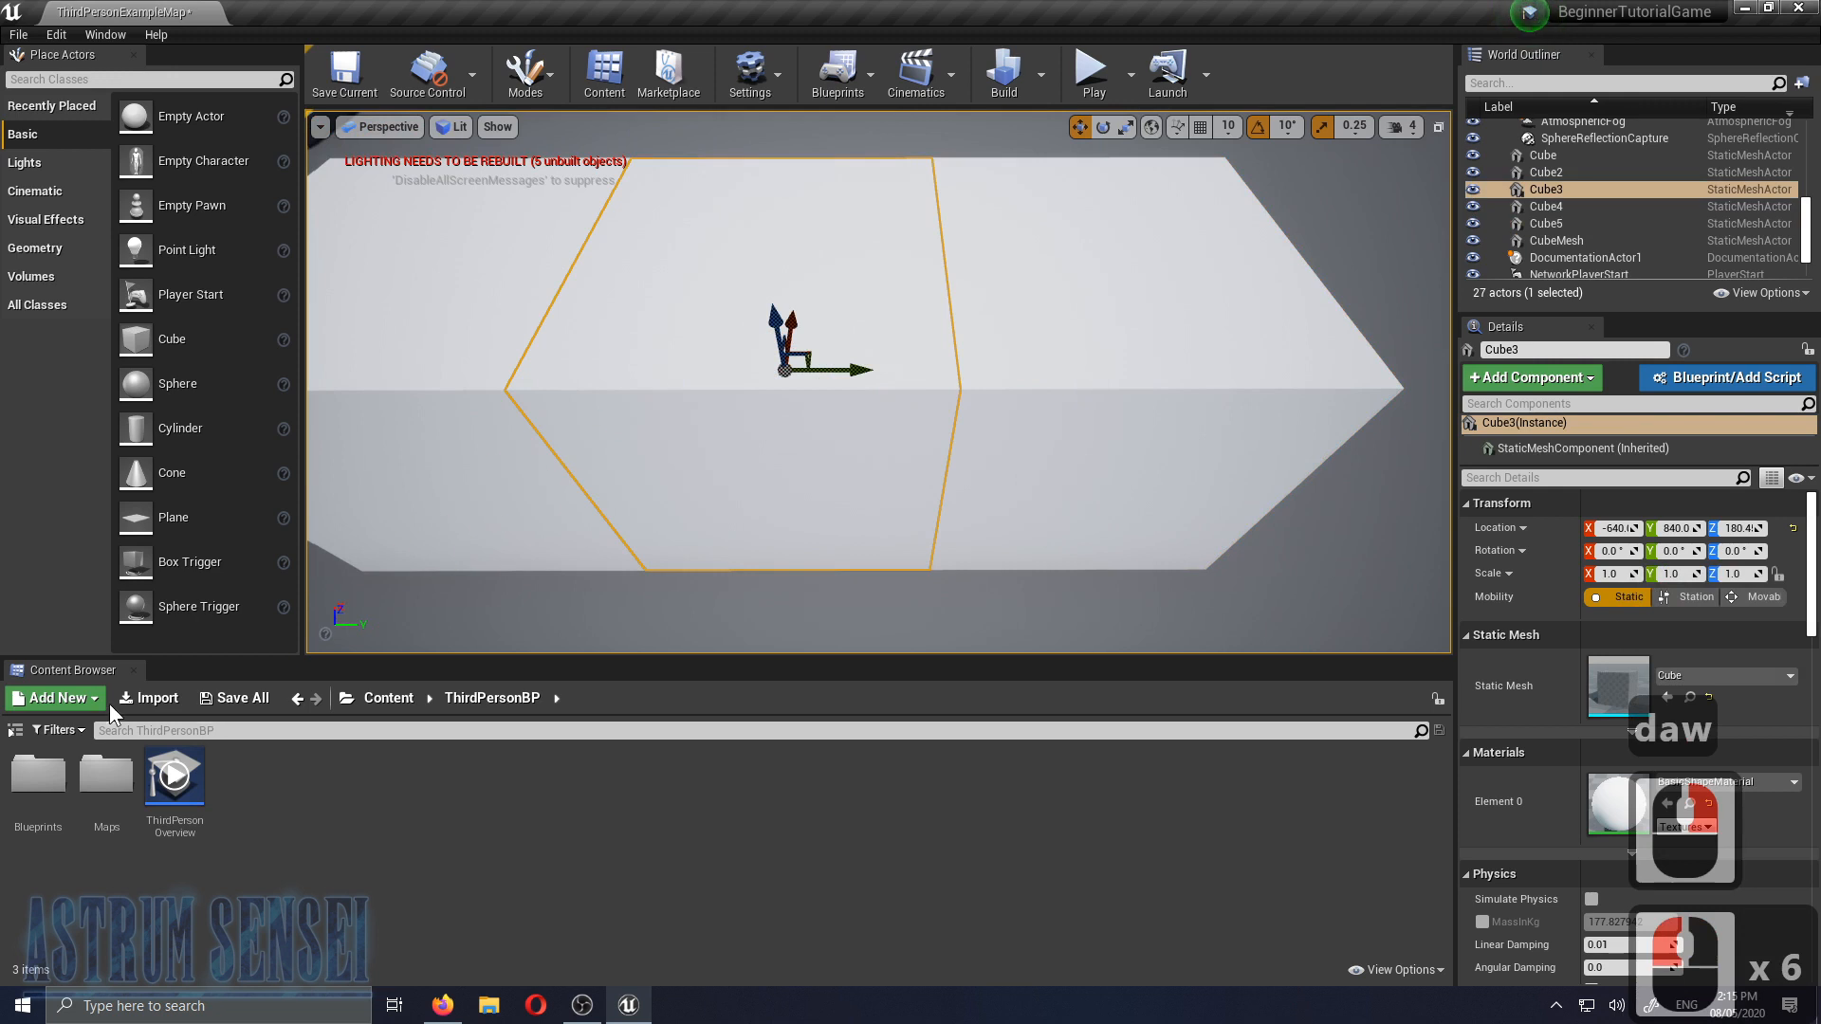
Open the StarterContent Materials folder in the project content
left_click(389, 698)
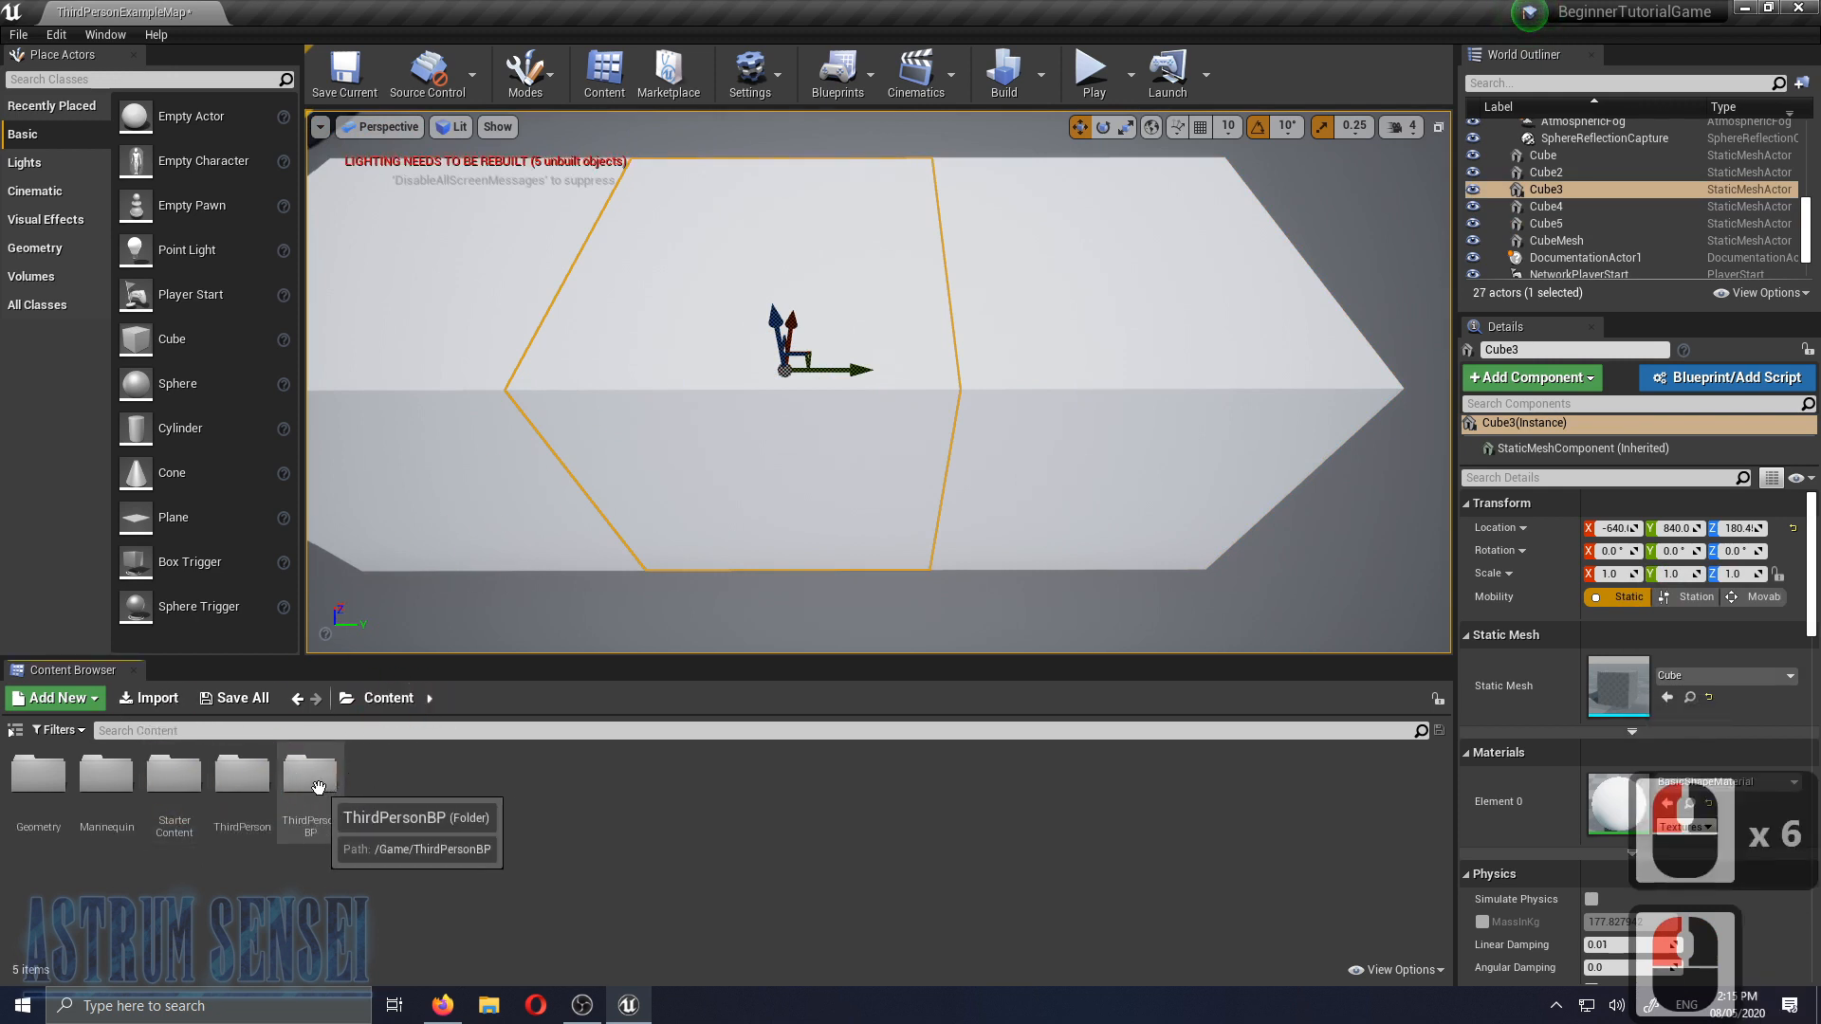
double_click(173, 780)
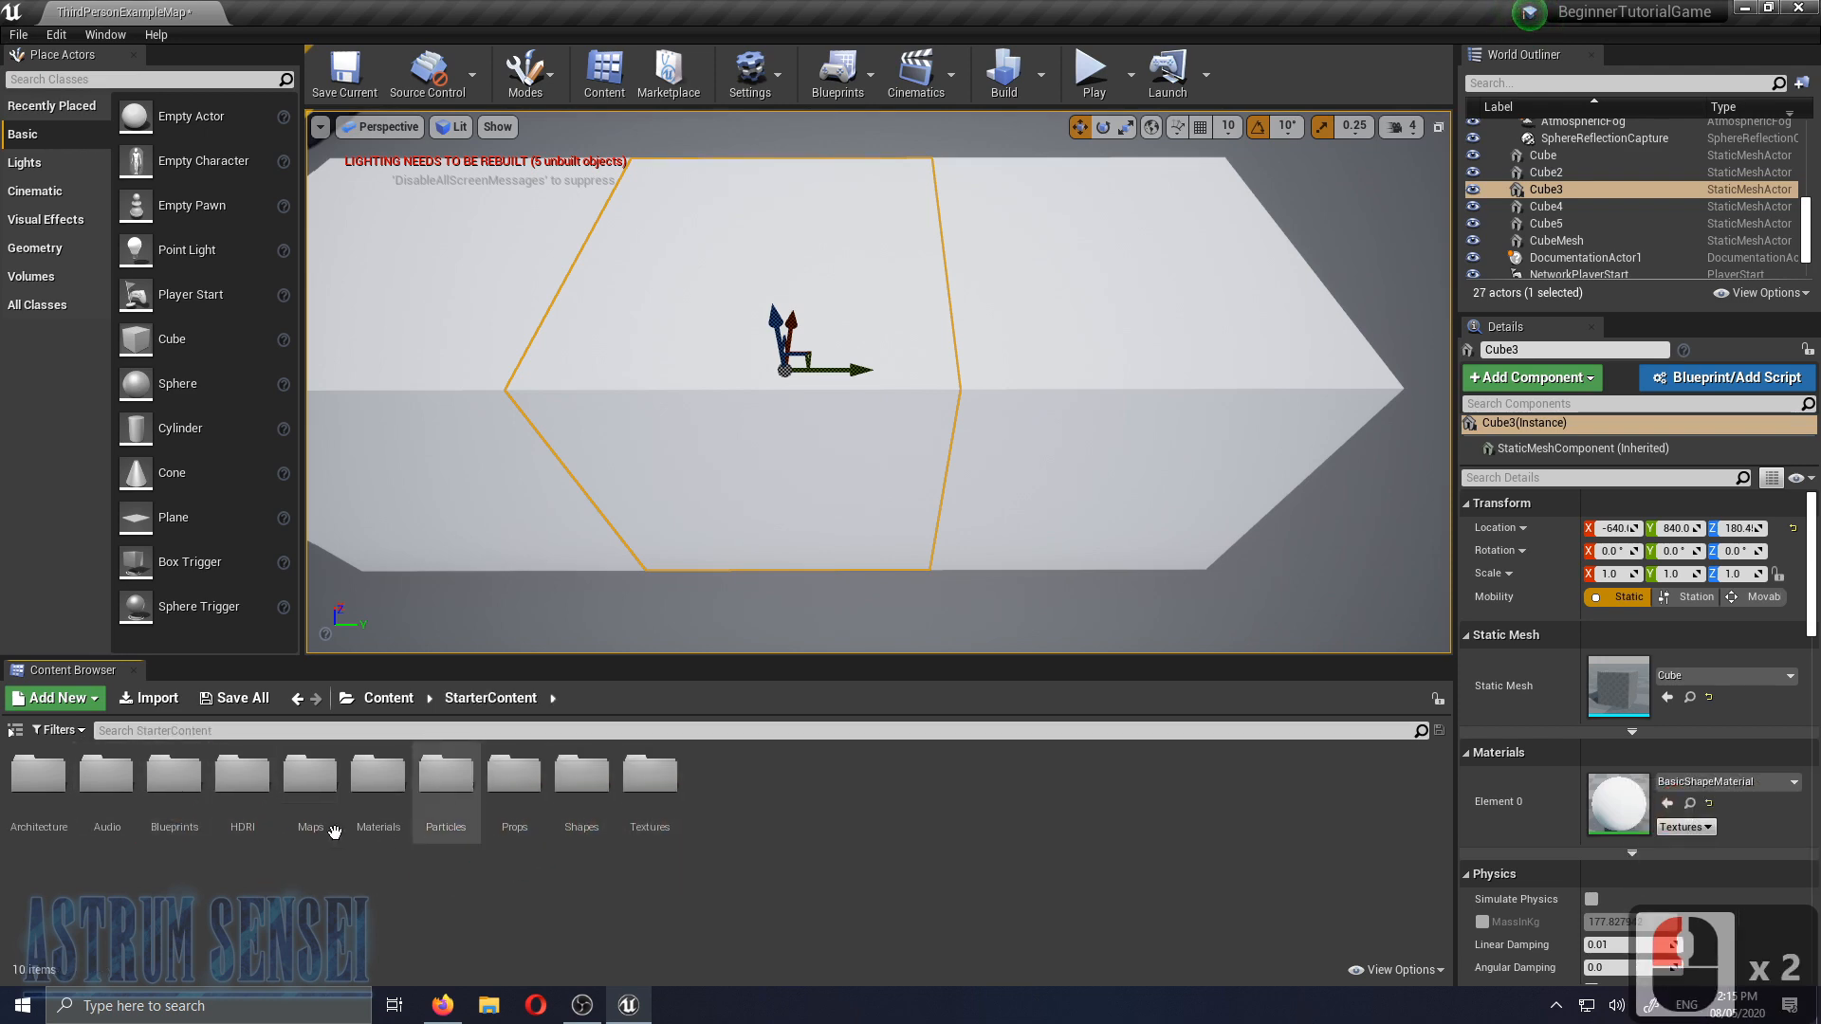
double_click(378, 780)
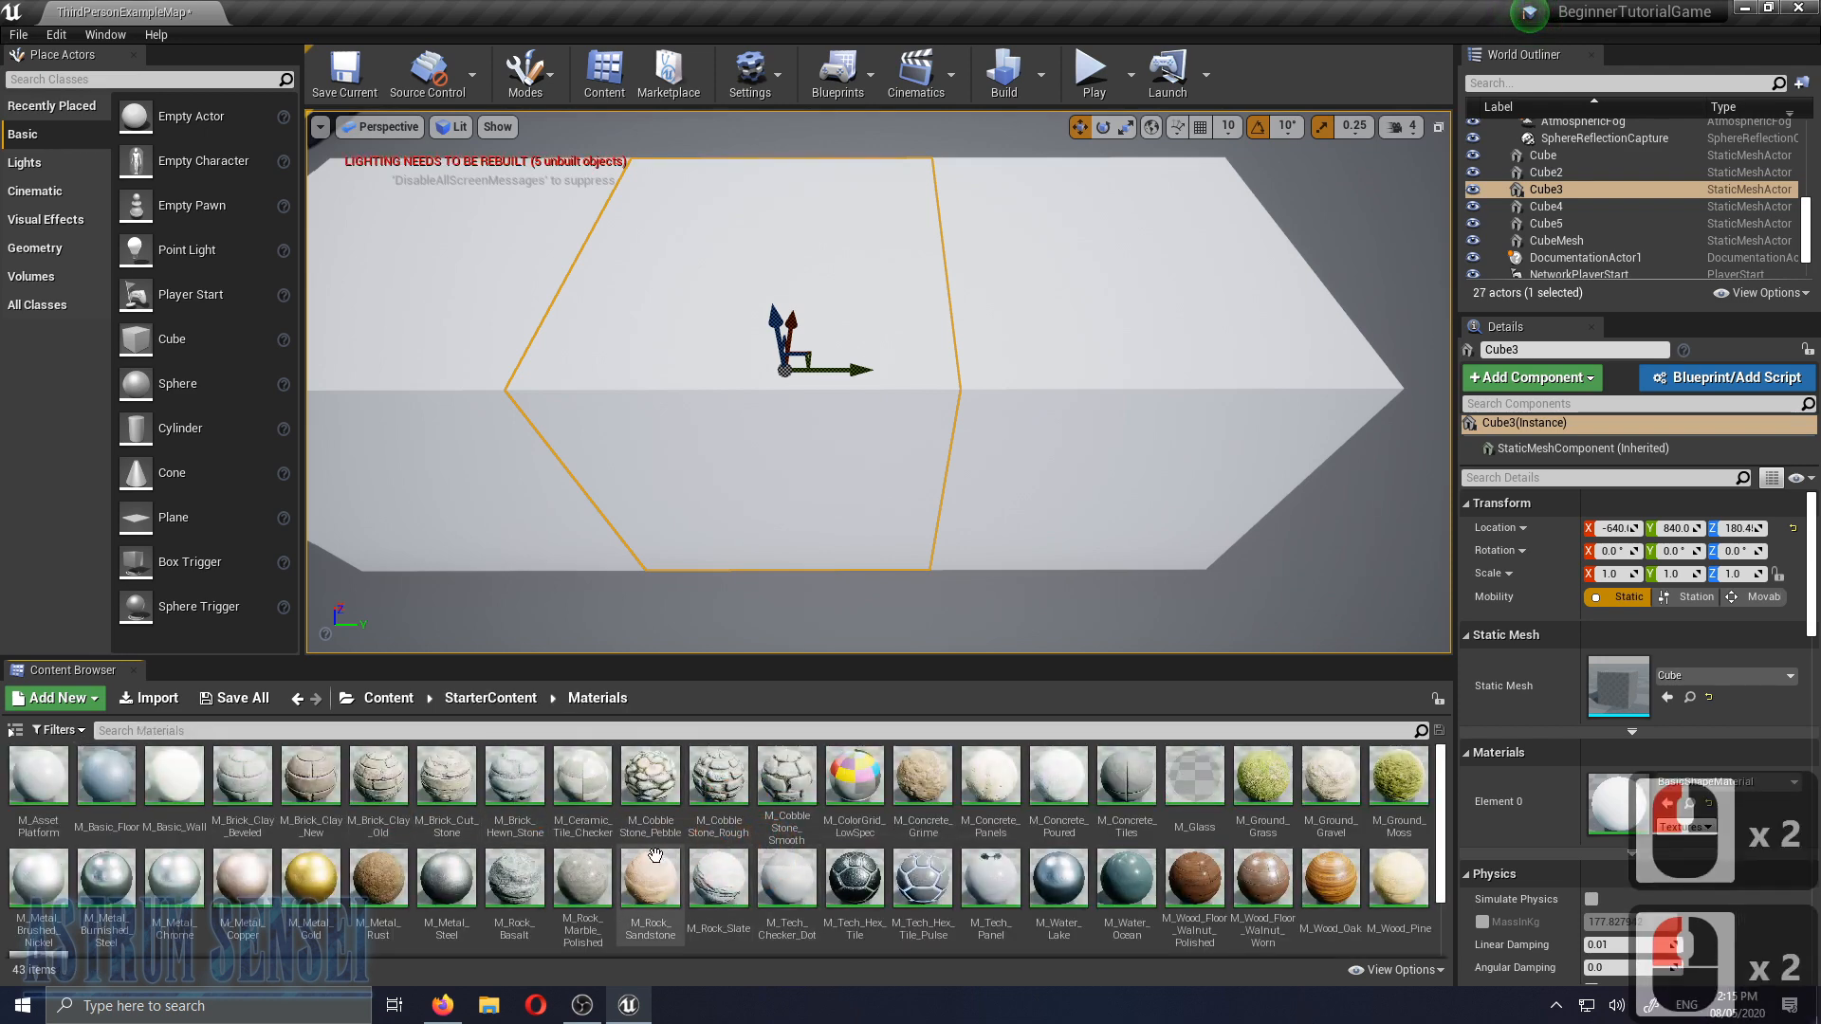
Apply the worn walnut wood floor material to the unsnapped end cube and M_Ground_Grass to the middle cube
left_click_drag(1263, 881, 1064, 433)
left_click_drag(1194, 880, 842, 435)
right_click_drag(1034, 513, 1065, 480)
left_click_drag(1263, 782, 815, 517)
key("w")
right_click_drag(1001, 600, 1011, 397)
key("s")
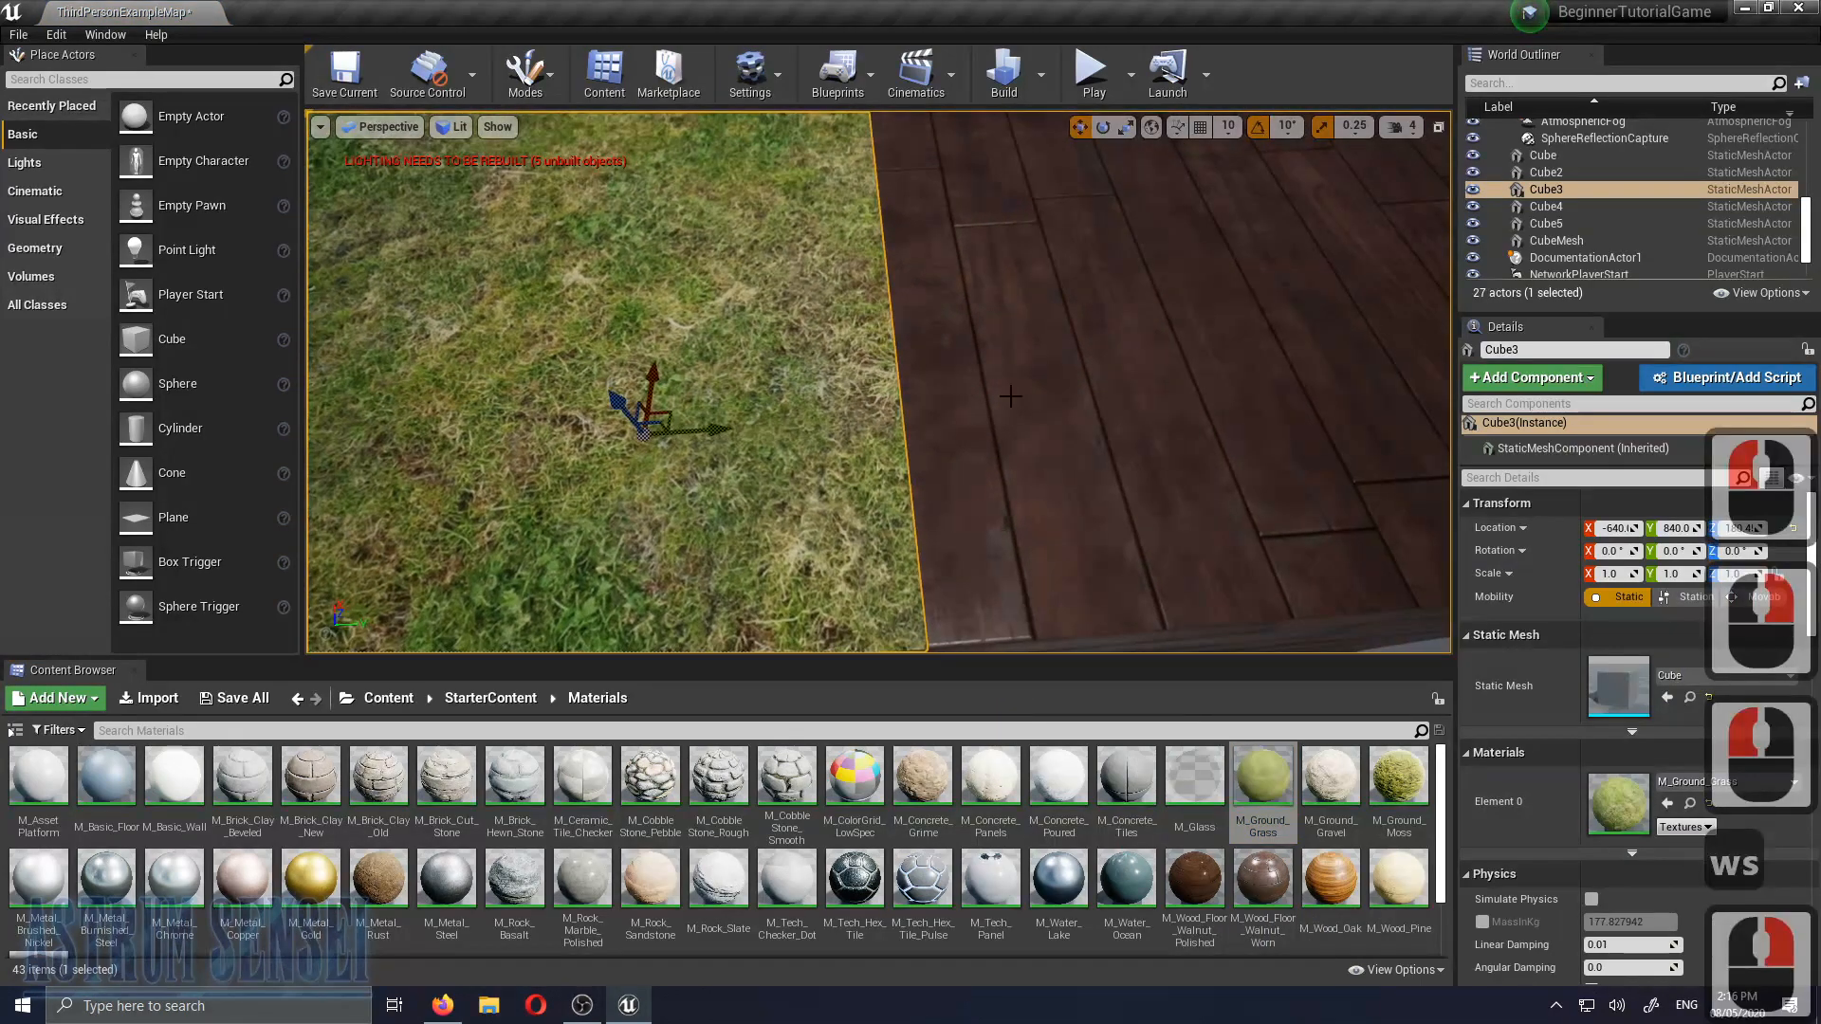
Select the wood cube and shift it along Y to about Y 931.5, into the grass cube
left_click(1012, 458)
key("s")
right_click_drag(1013, 458, 1011, 421)
key("w")
left_click_drag(1045, 386, 1008, 468)
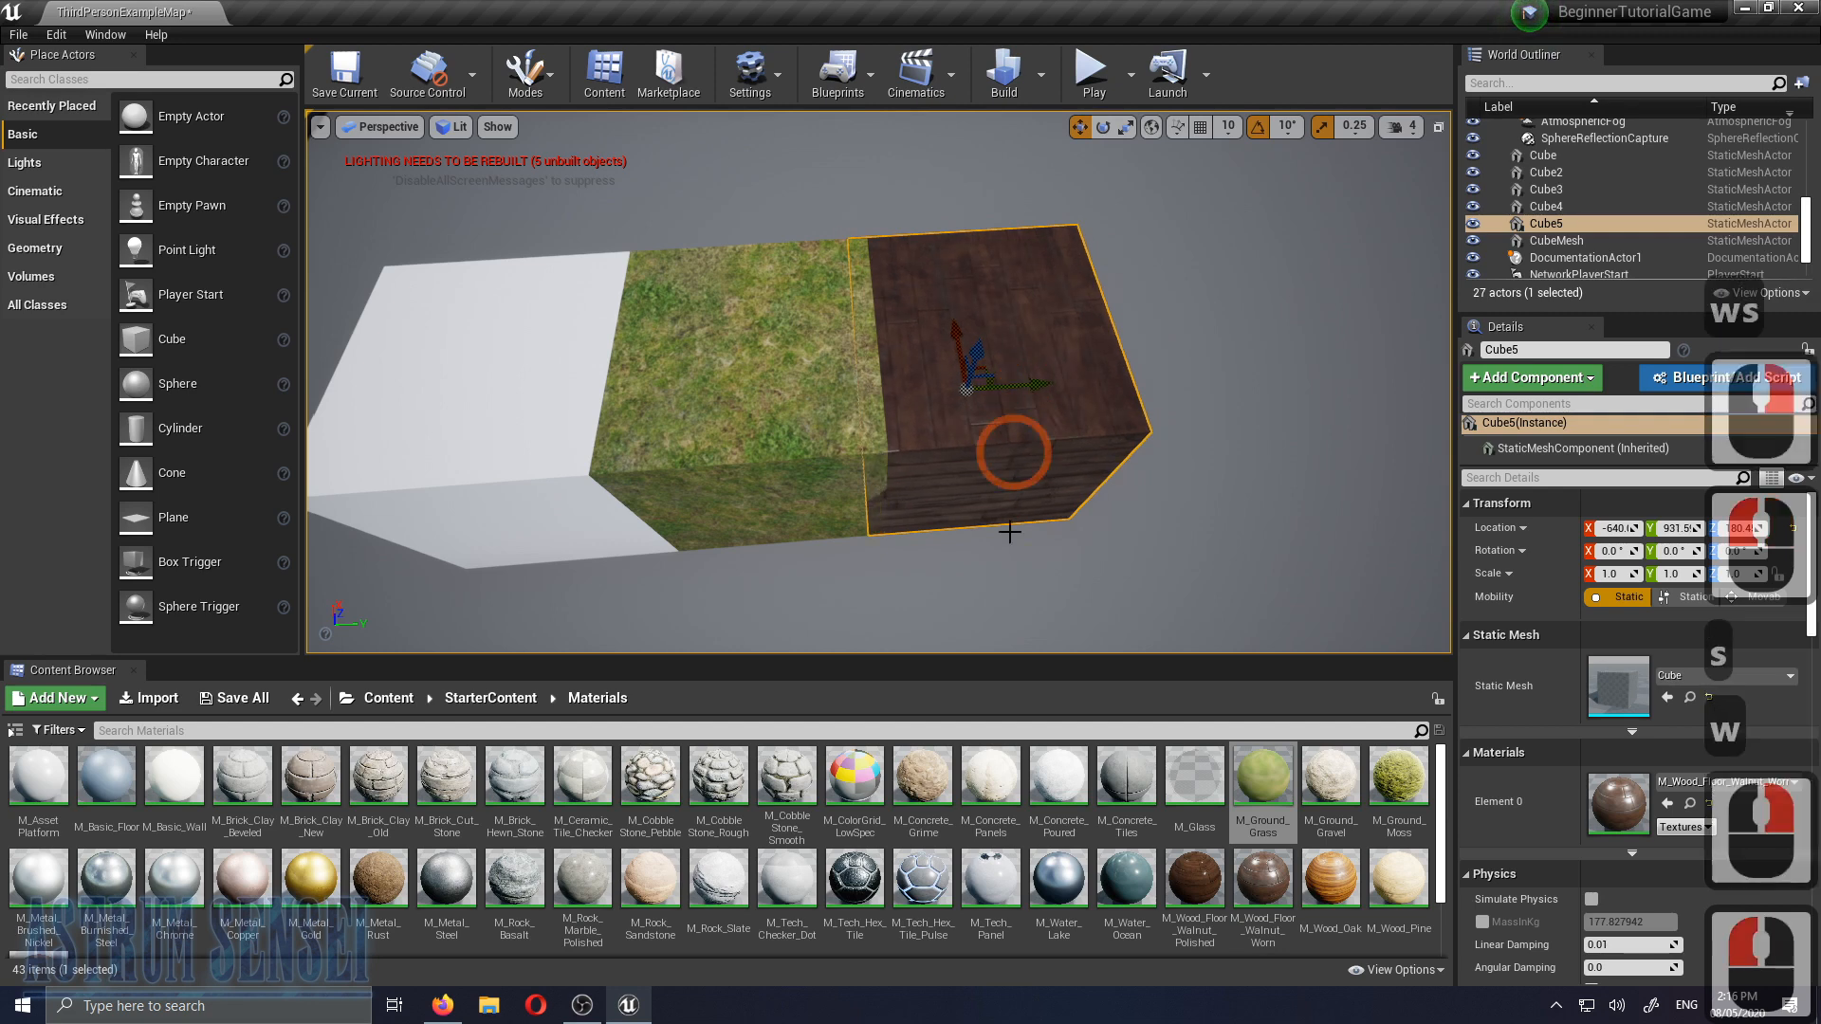
left_click_drag(1262, 780, 968, 433)
key("w")
right_click_drag(968, 433, 935, 411)
key("ctrl+z")
Apply the M_Ground_Grass material to the remaining white cube in the row
key("a")
key("s")
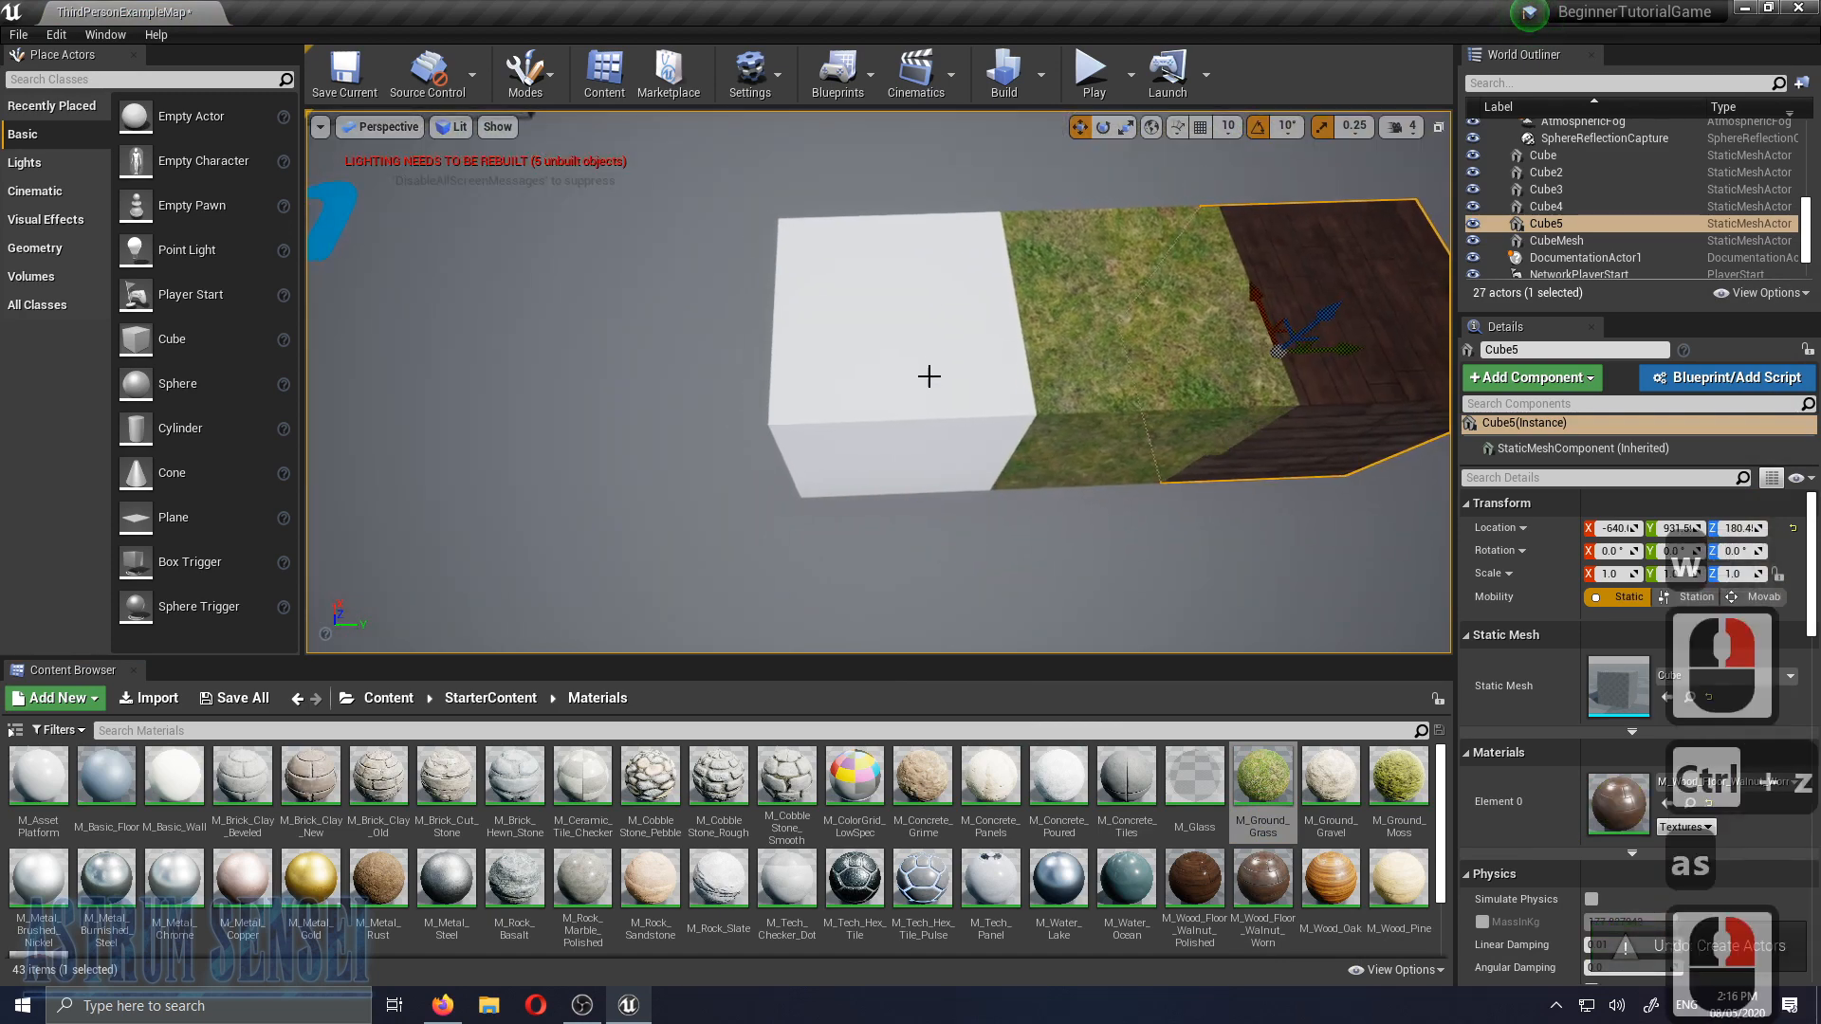
left_click(935, 411)
left_click_drag(1263, 776, 964, 400)
Select the wood cube at the end of the row and replace its material with M_Ground_Grass
right_click_drag(1086, 532, 972, 460)
key("d")
key("w")
left_click(1089, 240)
right_click_drag(1051, 338, 1110, 465)
key("a")
key("w")
key("w")
key("s")
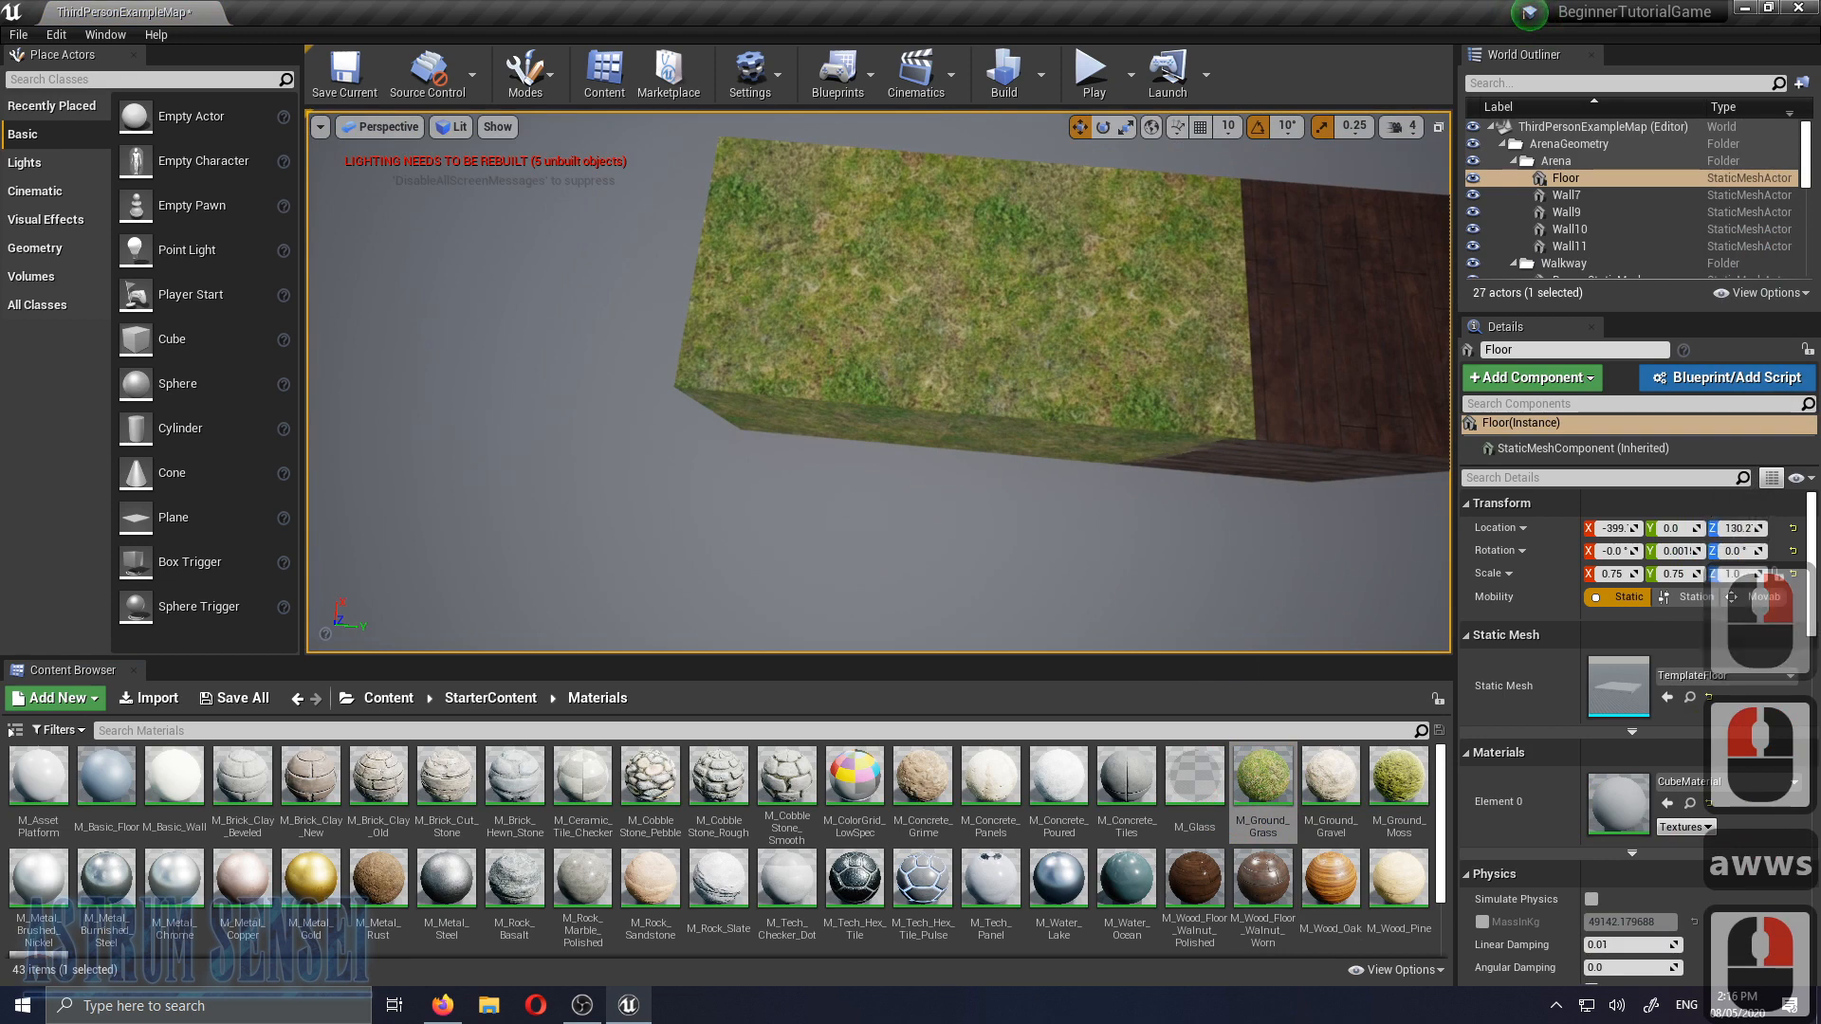
left_click(1287, 296)
right_click_drag(1286, 296, 1199, 313)
key("d")
left_click_drag(1265, 789, 1030, 279)
Turn position grid snapping back on and set its snap size to 1
right_click_drag(980, 500, 1354, 307)
key("s")
key("w")
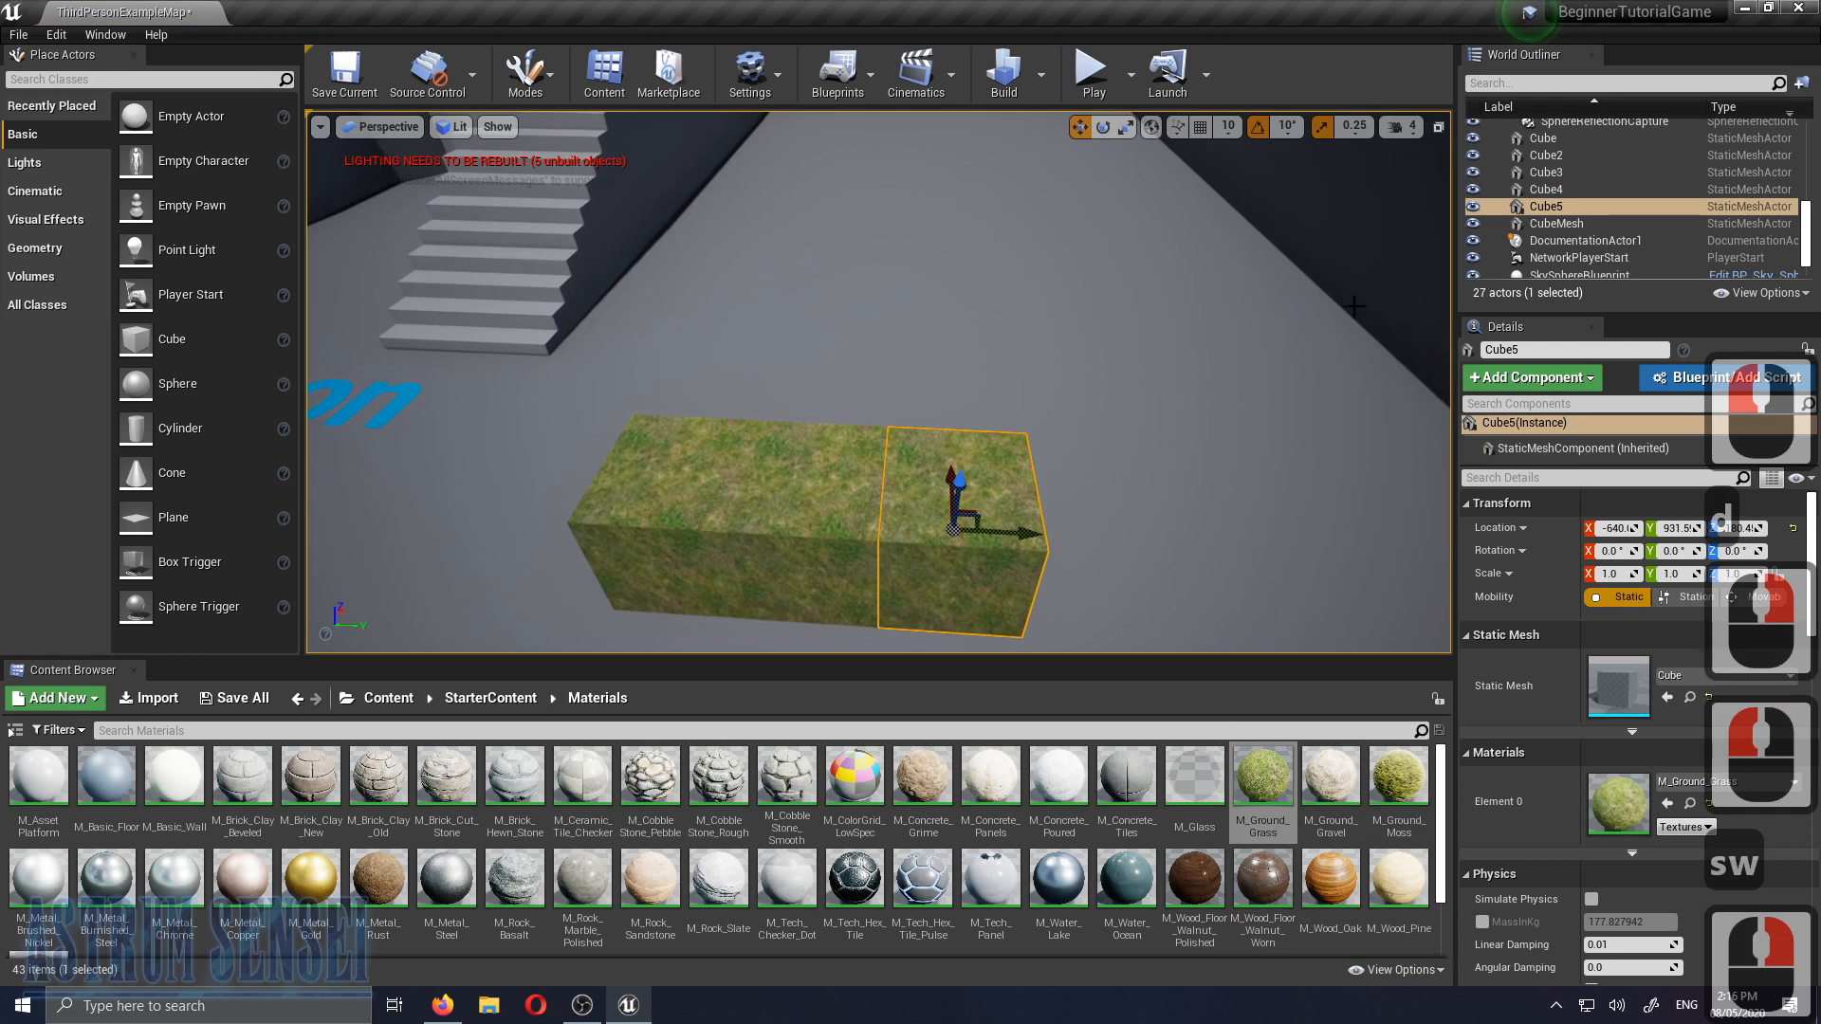
left_click(1201, 127)
left_click(1226, 127)
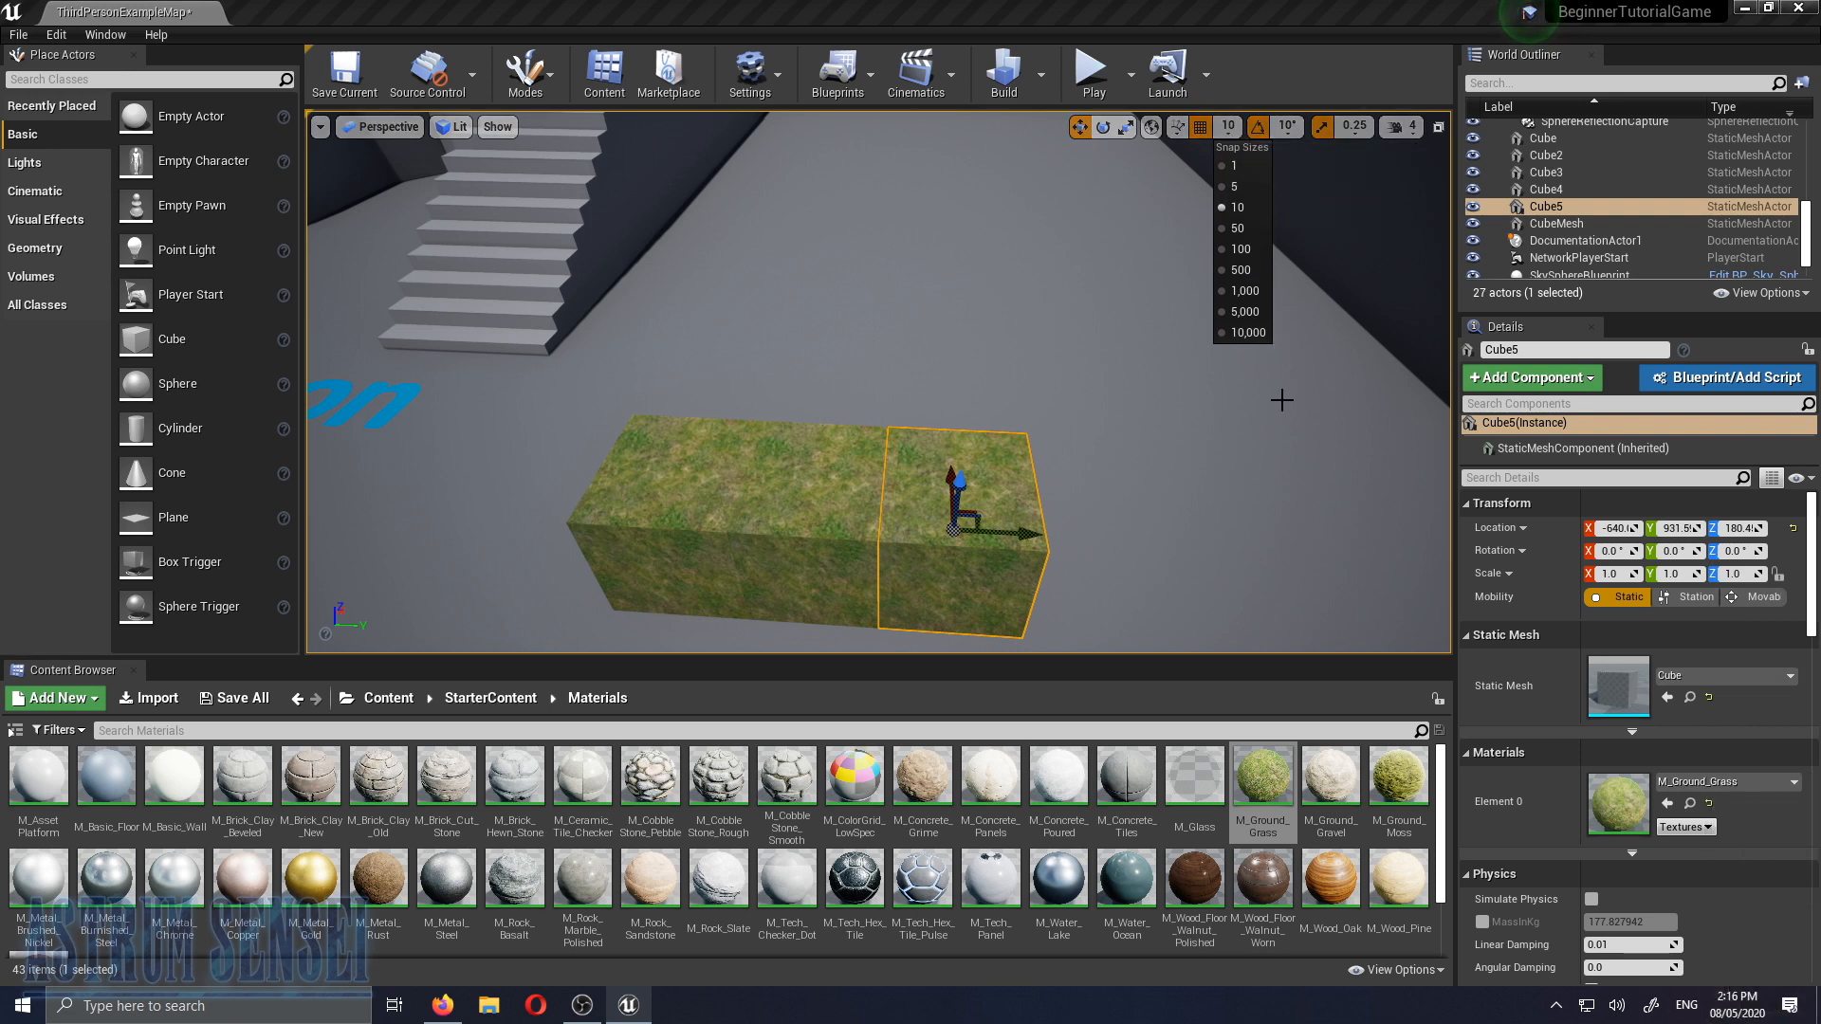
left_click(1228, 131)
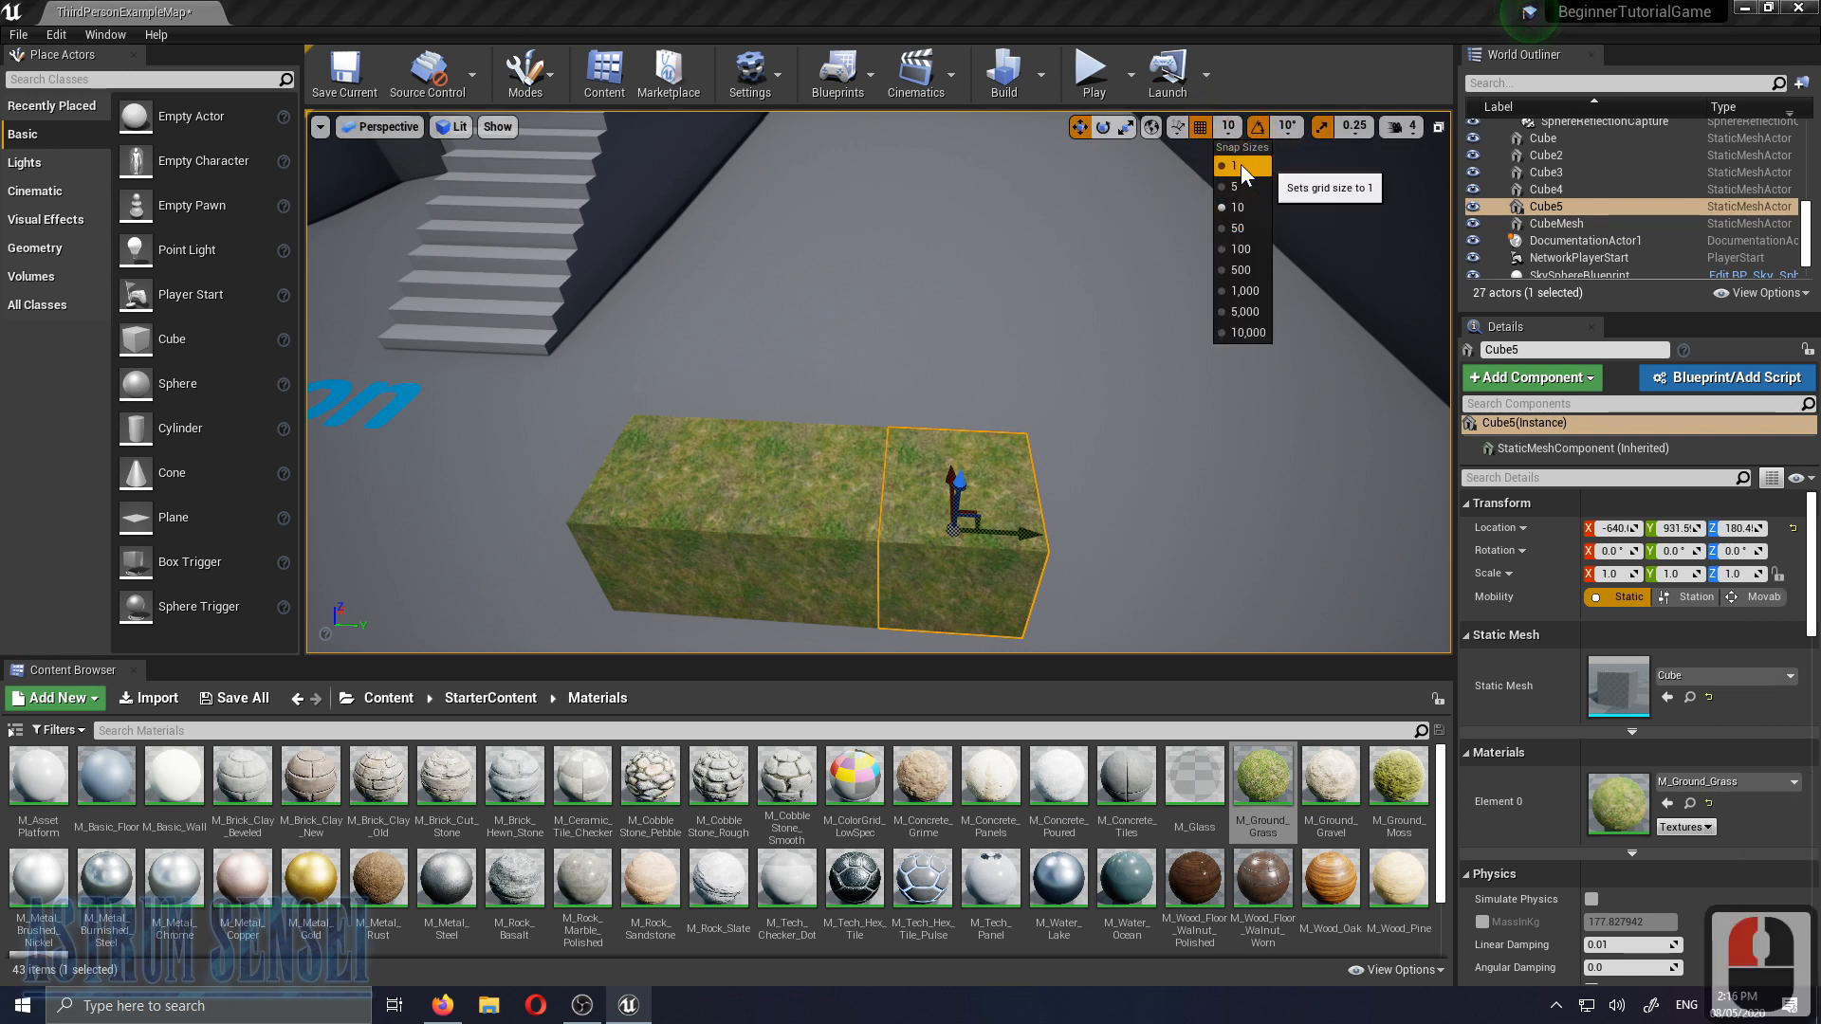
left_click(1237, 163)
Duplicate the end grass cube along the X axis to about X -540, flush against the original
right_click_drag(932, 416, 867, 221)
key("d")
key("w")
left_click_drag(756, 261, 1054, 317, "alt")
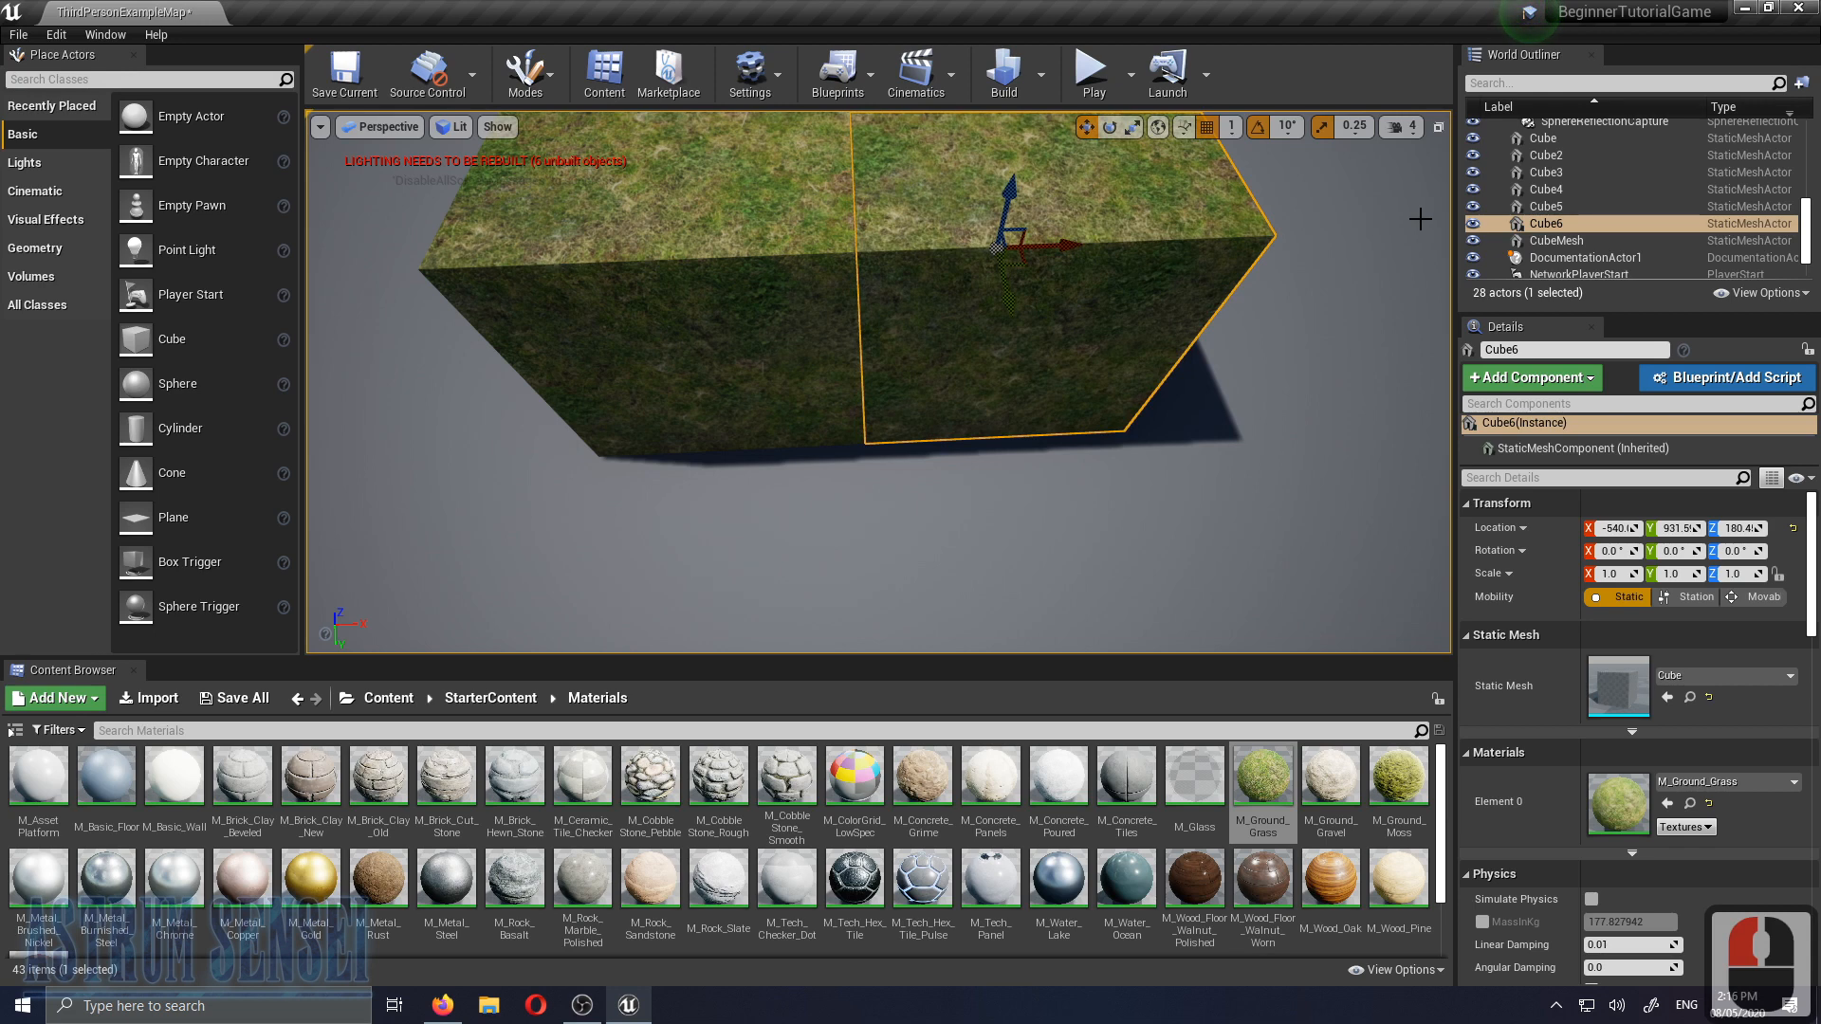
Set the position snap size to 5 and duplicate the newest grass cube along X to about X -440
left_click(1231, 126)
left_click(1250, 187)
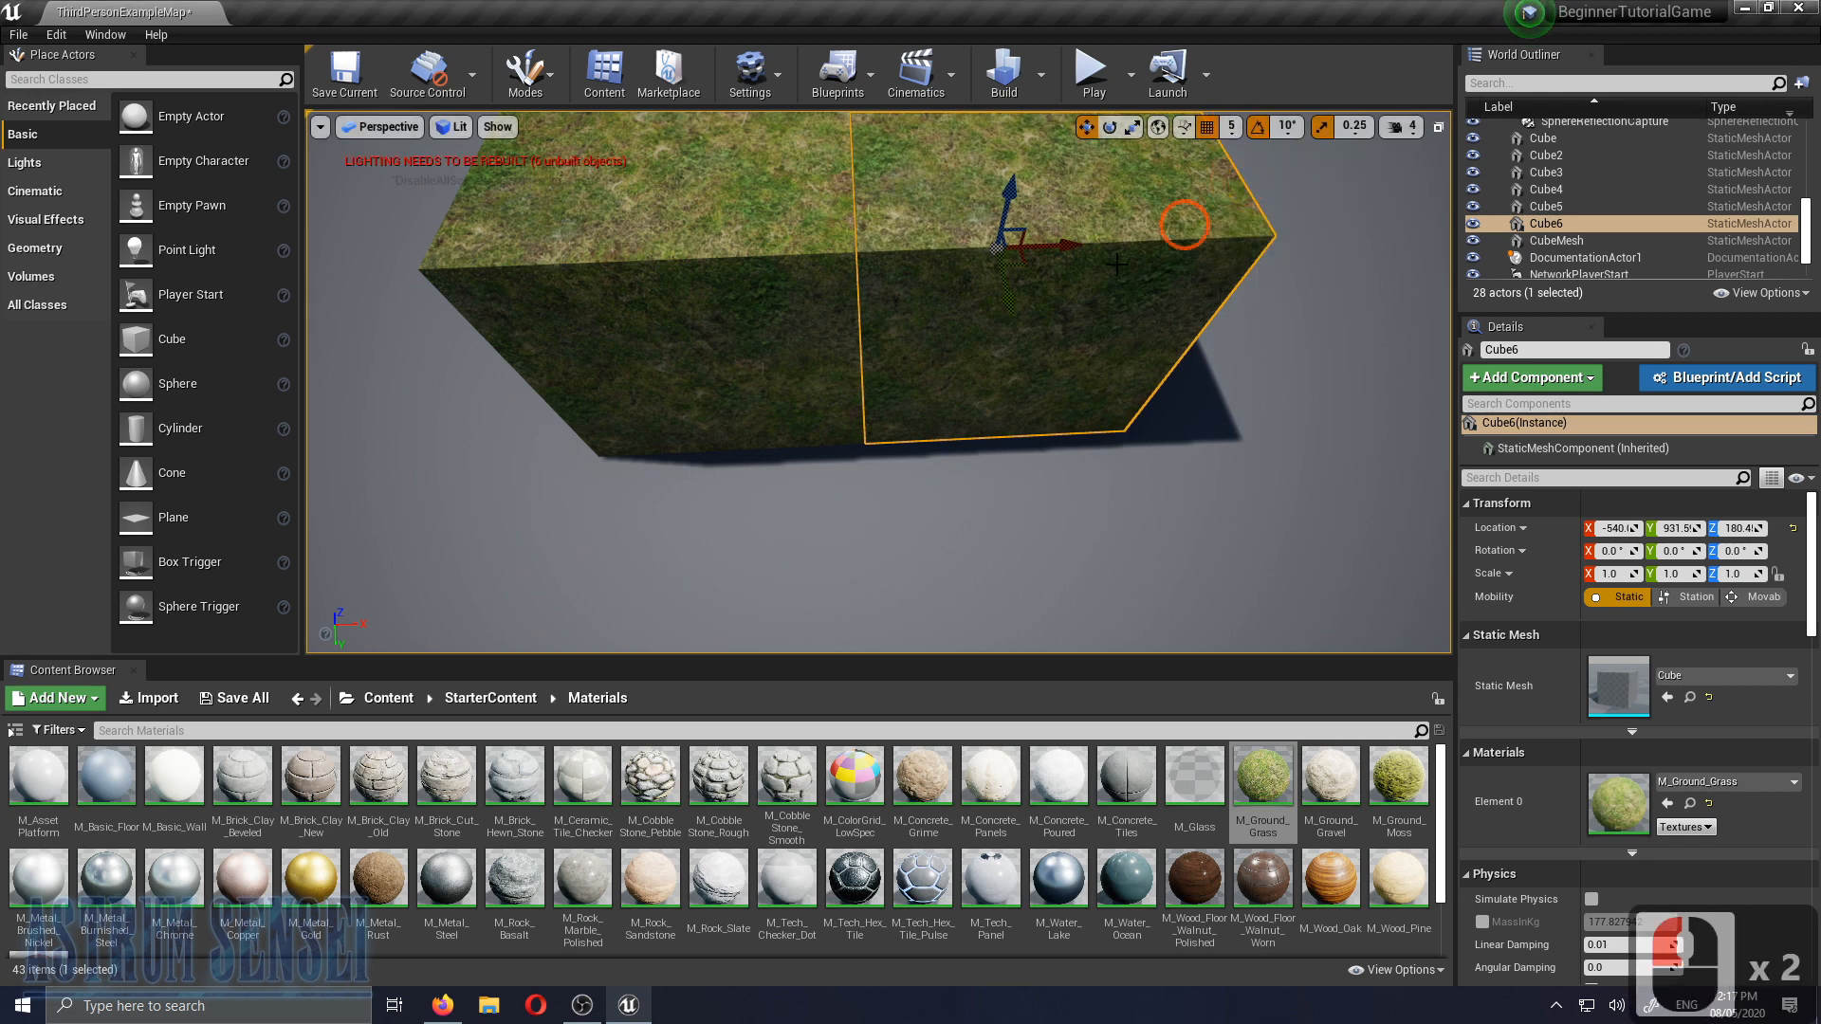
right_click_drag(1077, 281, 1077, 281)
key("d")
left_click_drag(506, 259, 776, 309, "alt")
Set the position snap size to 100 and extend the grass row with two more duplicates along X, to about X -240
key("a")
right_click_drag(695, 326, 695, 325)
key("s")
key("d")
key("w")
left_click(1228, 127)
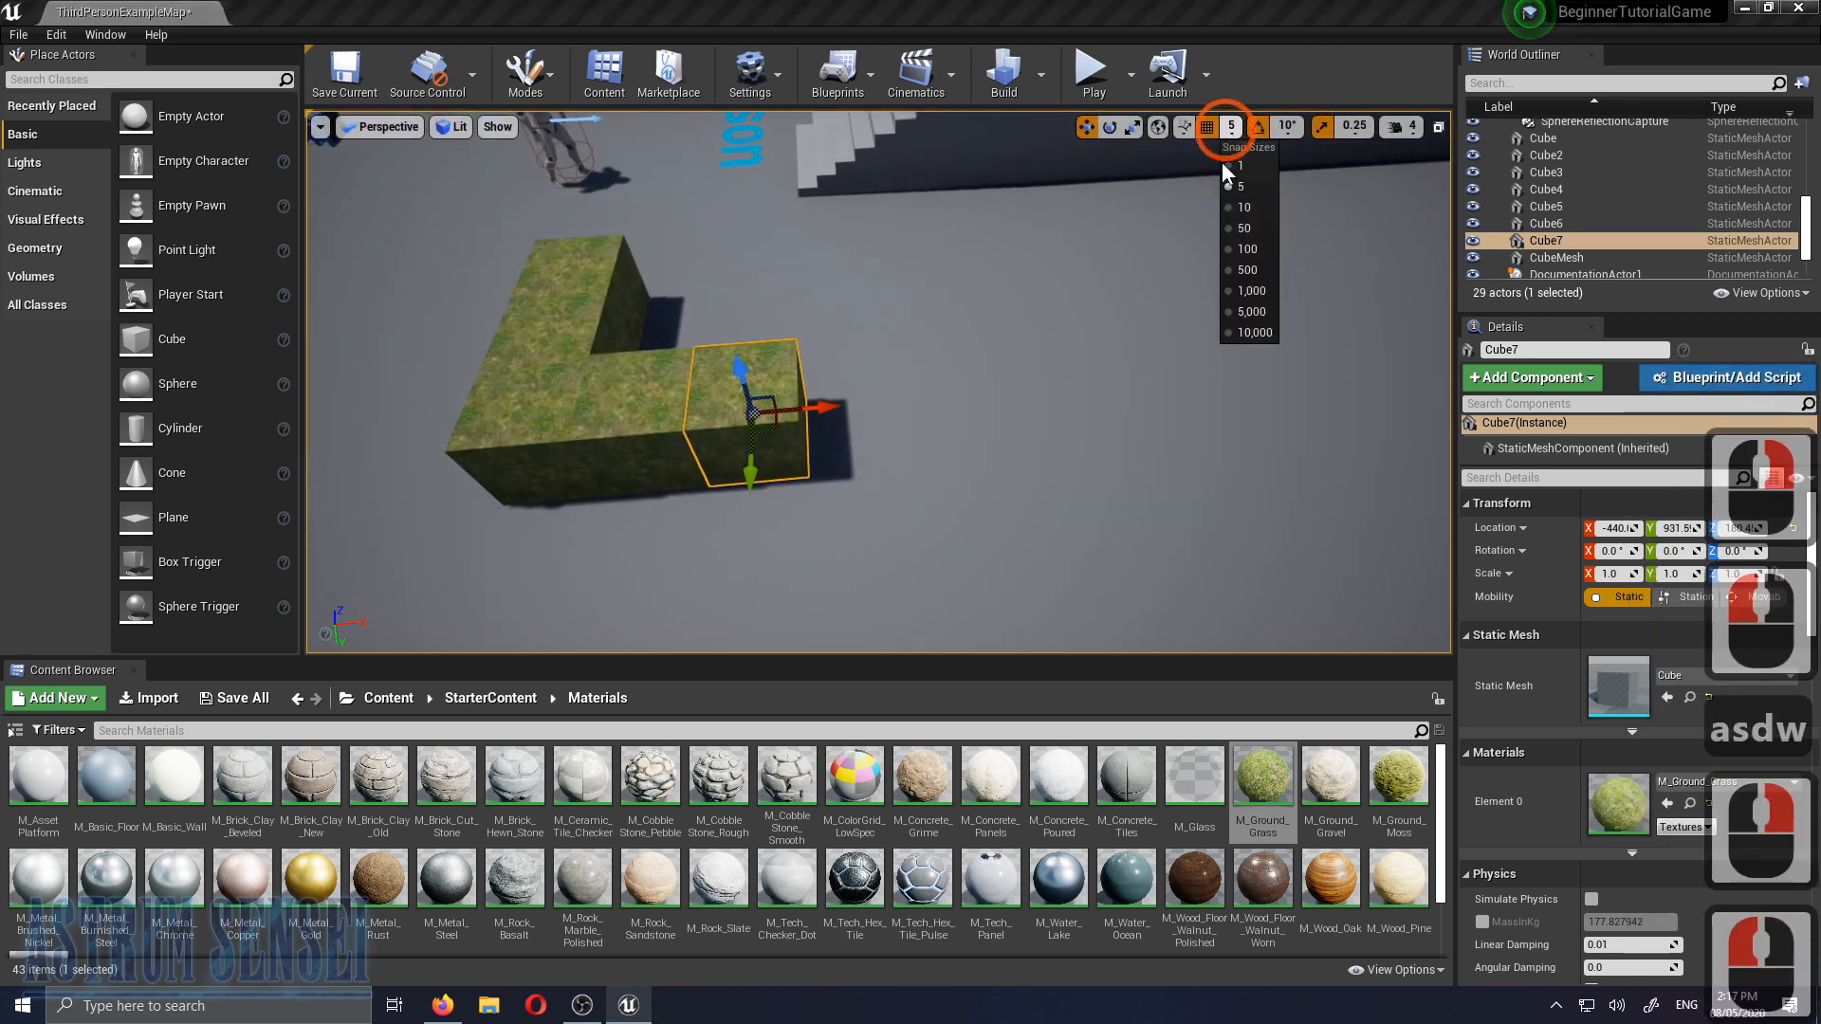
left_click(1248, 248)
left_click(1221, 126)
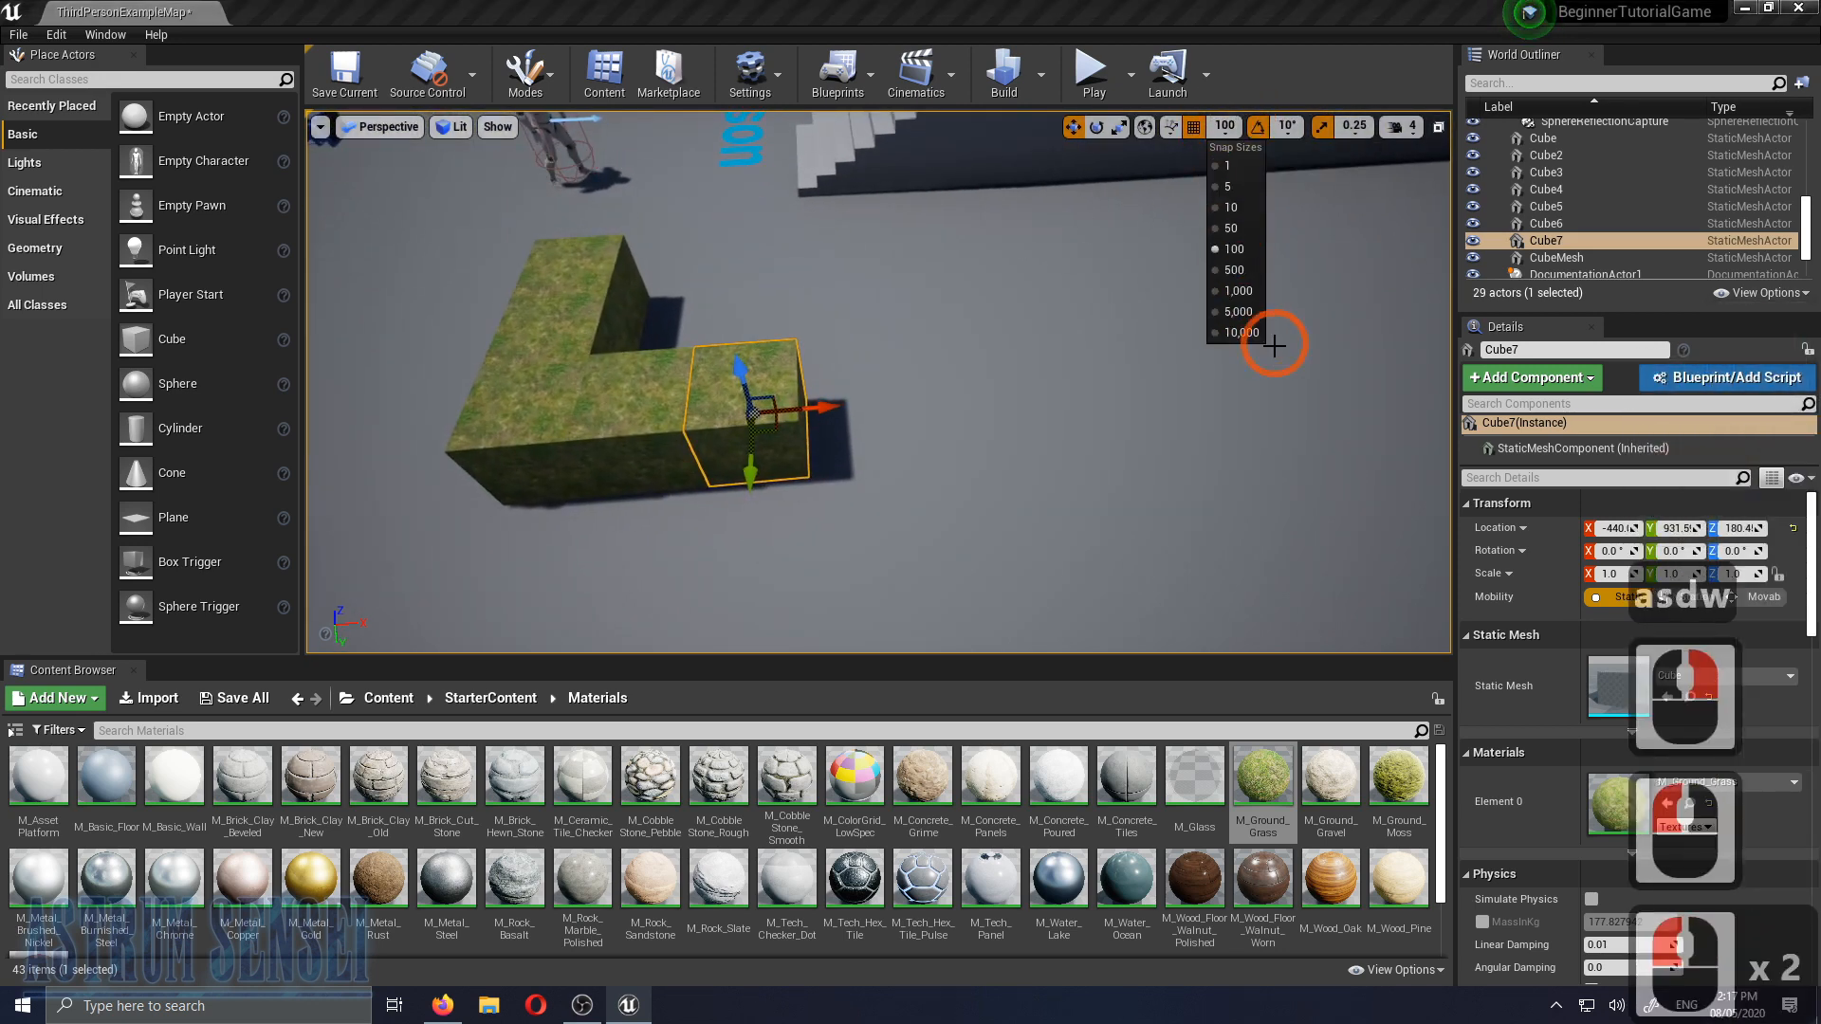
left_click_drag(817, 408, 1047, 390)
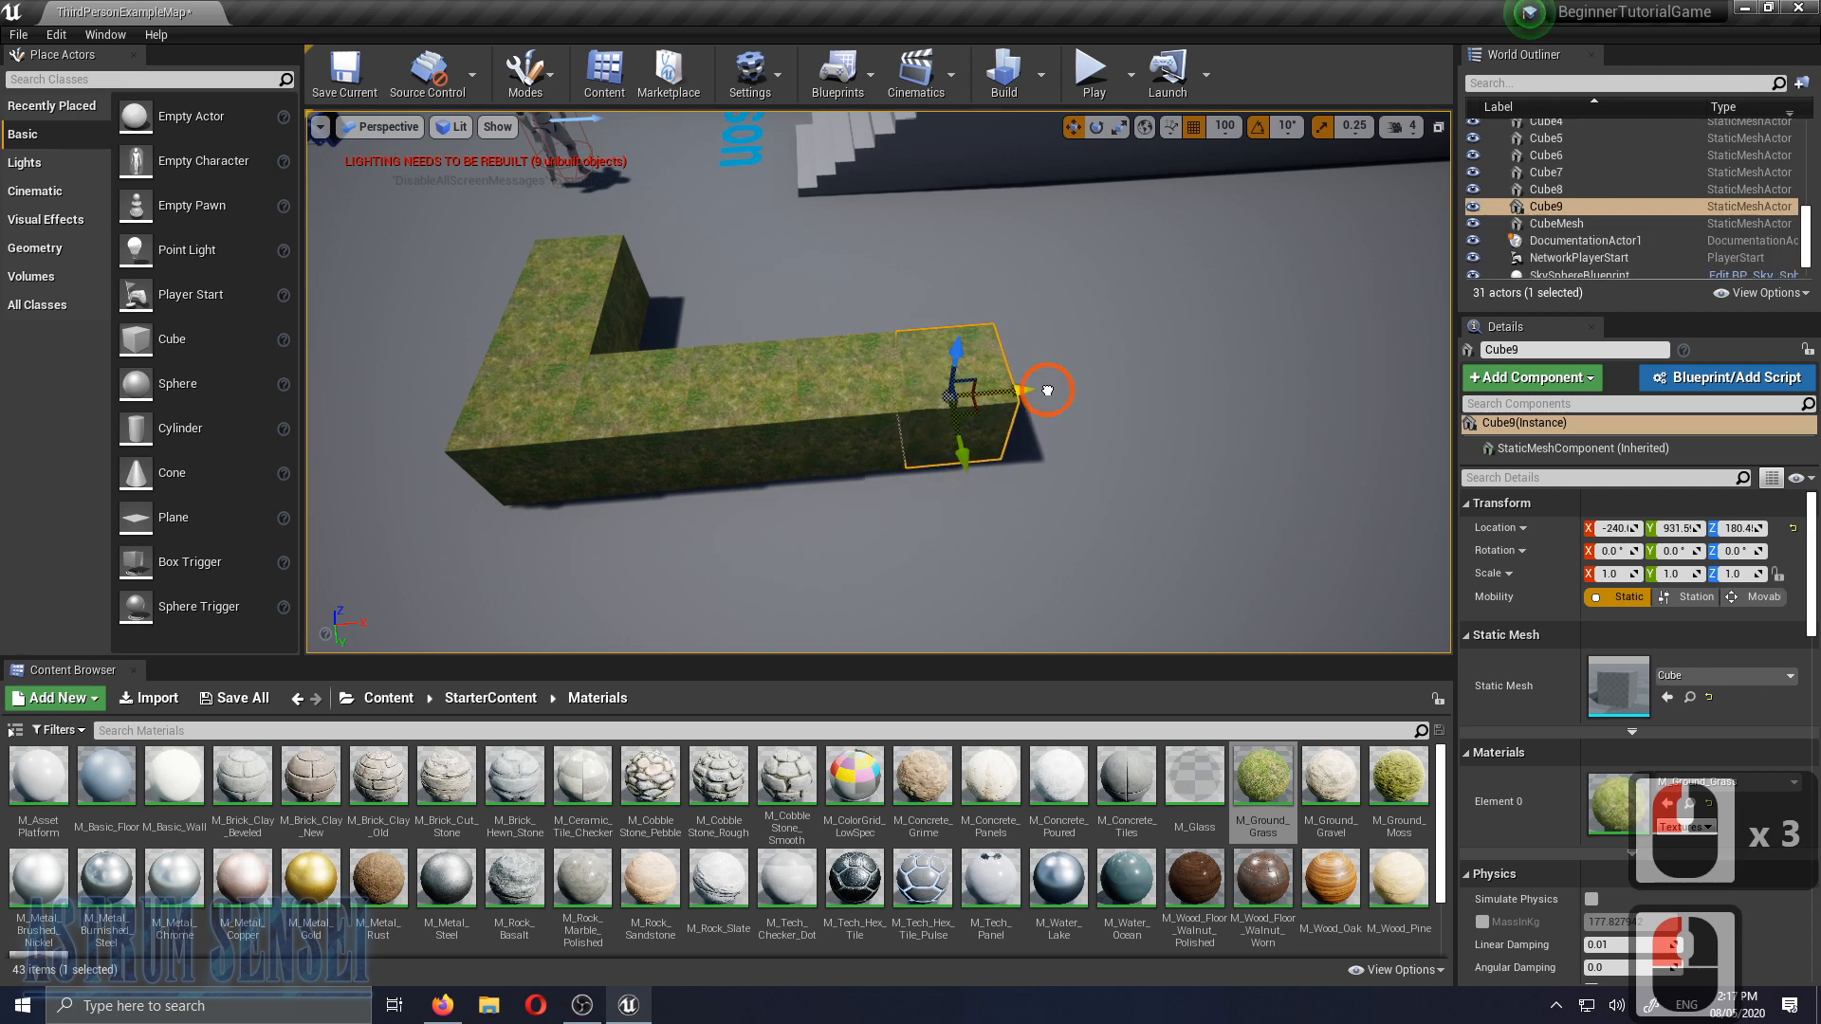
Set the position grid snap size to 10,000
left_click(1225, 126)
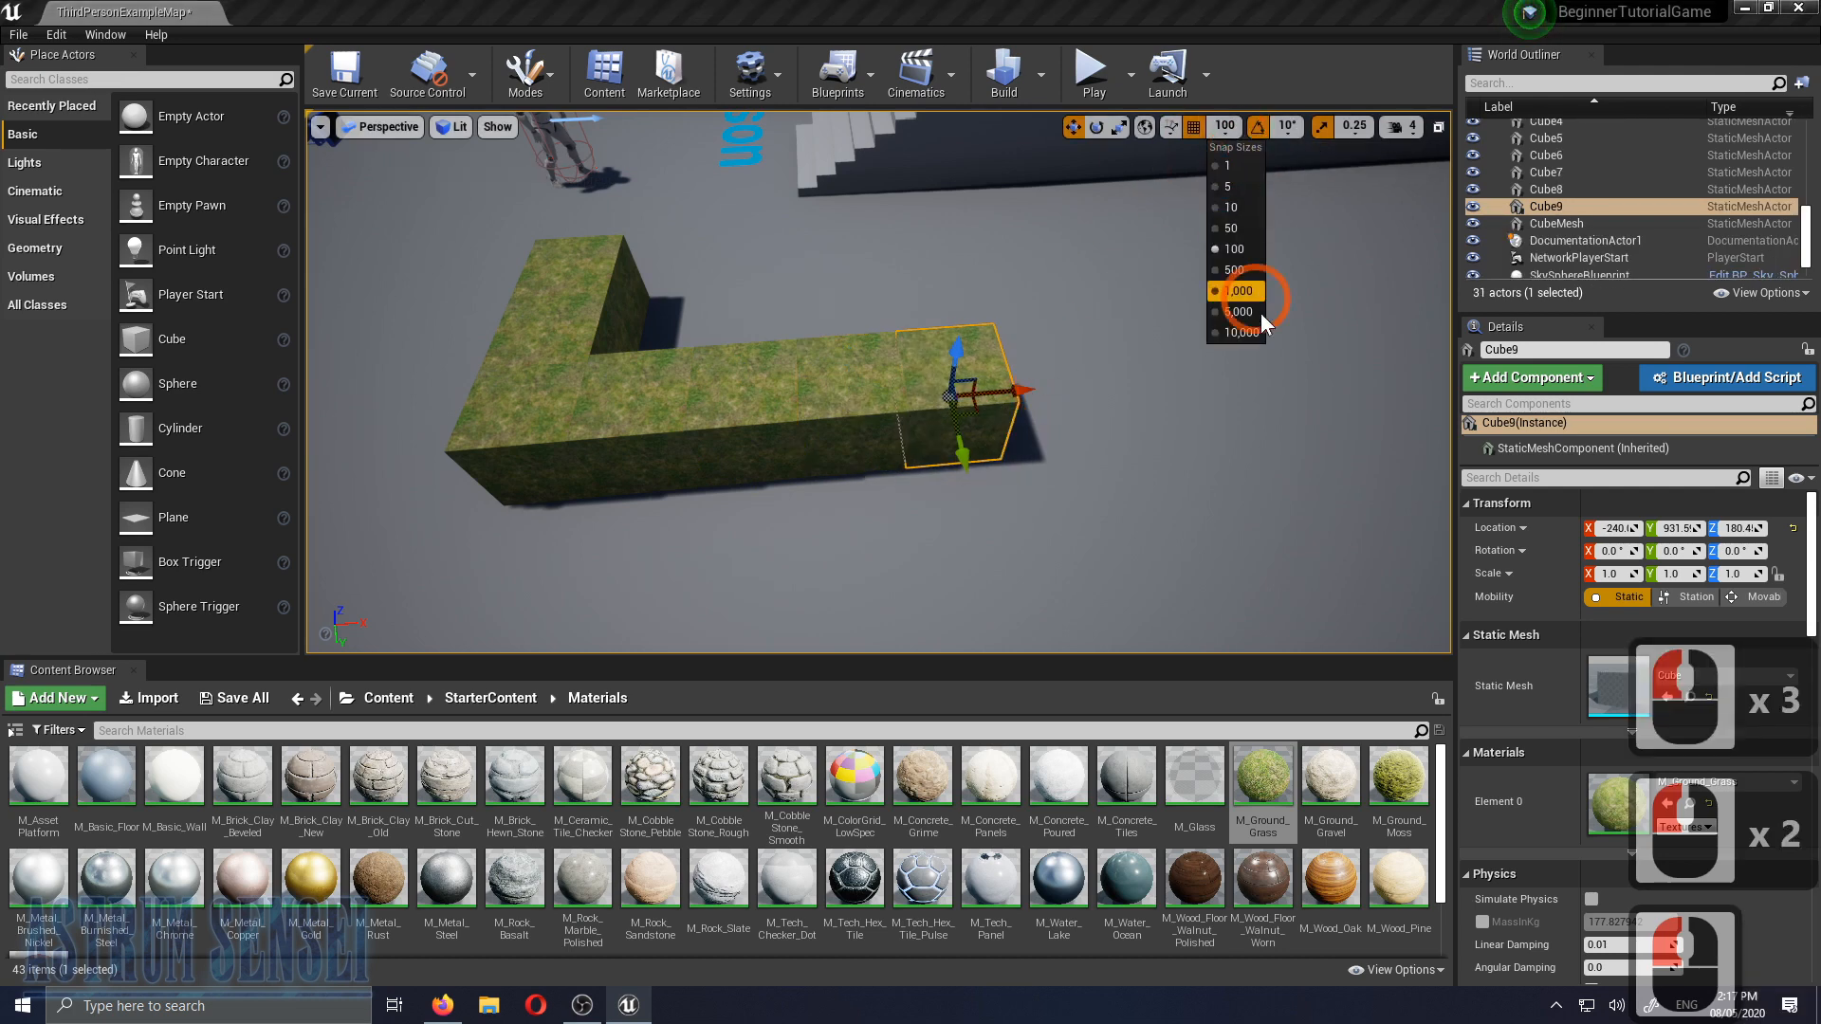
left_click(1244, 334)
Try duplicating the end grass cube along X with the 10,000 snap increment, and undo the duplicate
left_click_drag(1010, 390, 1119, 475)
key("s")
key("d")
key("s")
key("d")
right_click_drag(1065, 406, 1065, 313)
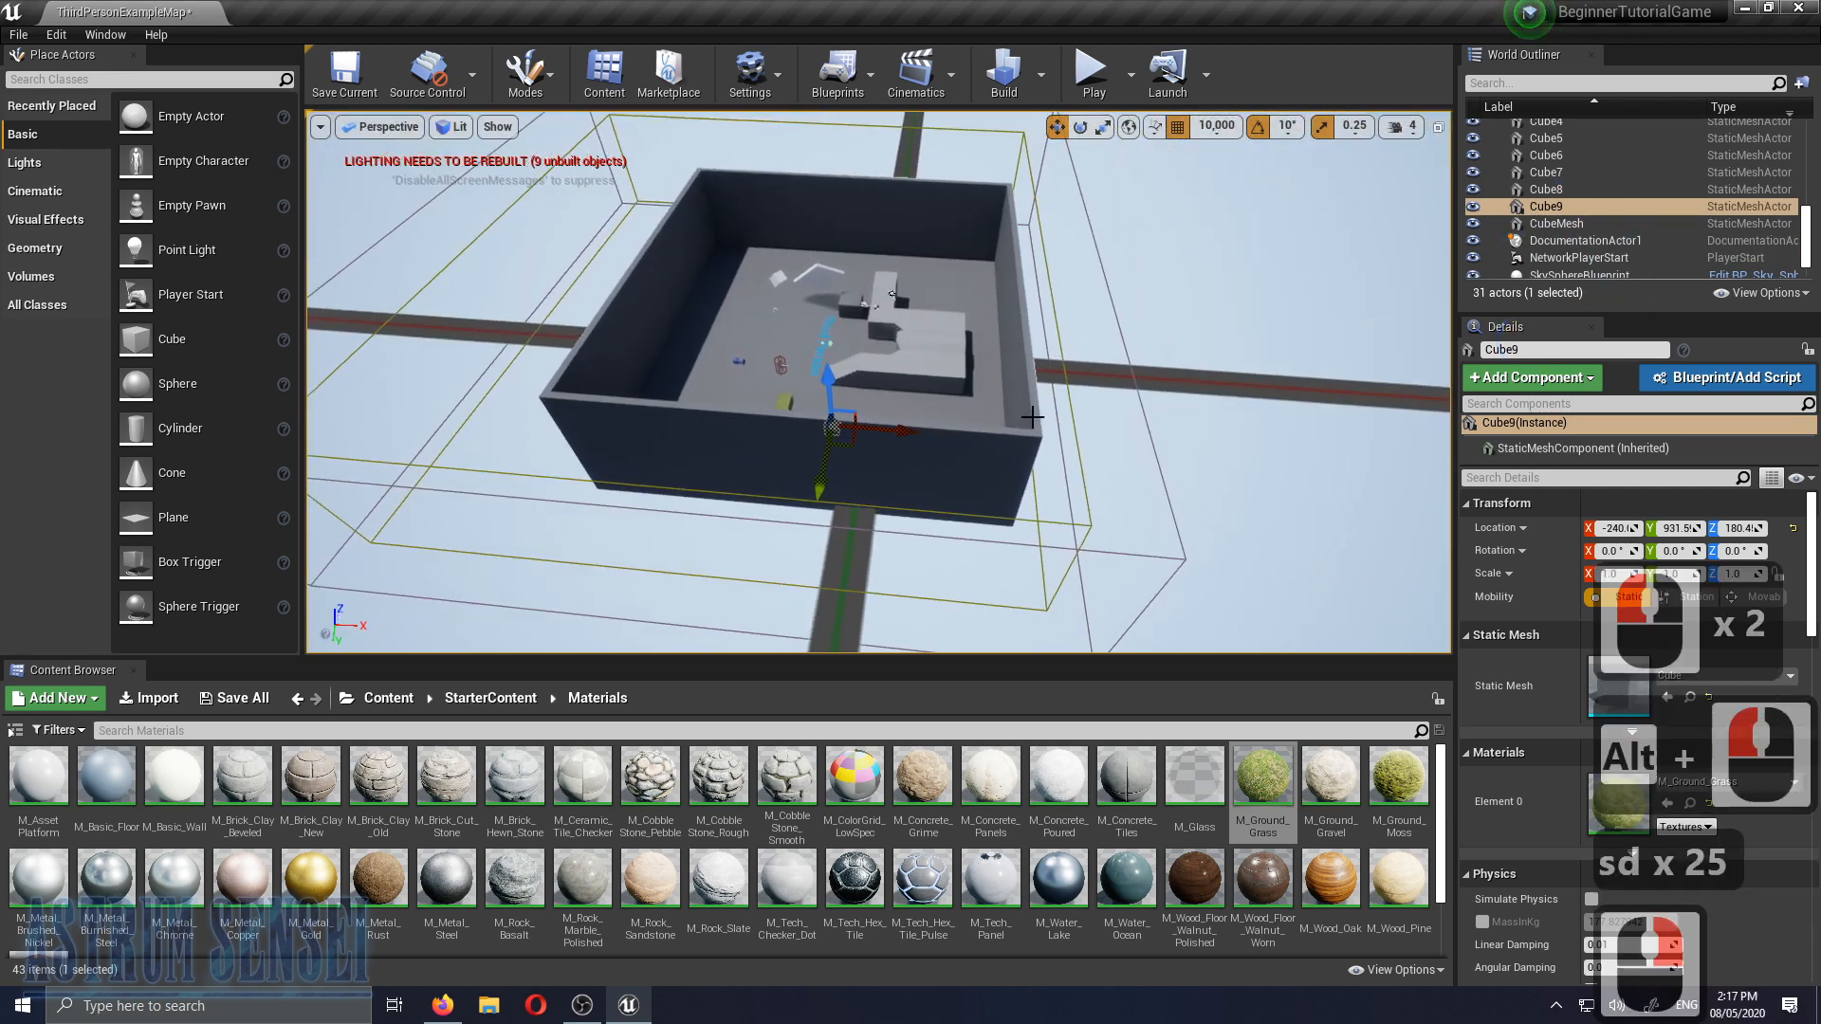
left_click_drag(1021, 429, 1770, 429, "alt")
right_click_drag(838, 414, 1228, 298)
key("ctrl+z")
right_click_drag(834, 342, 641, 471)
key("w")
key("w")
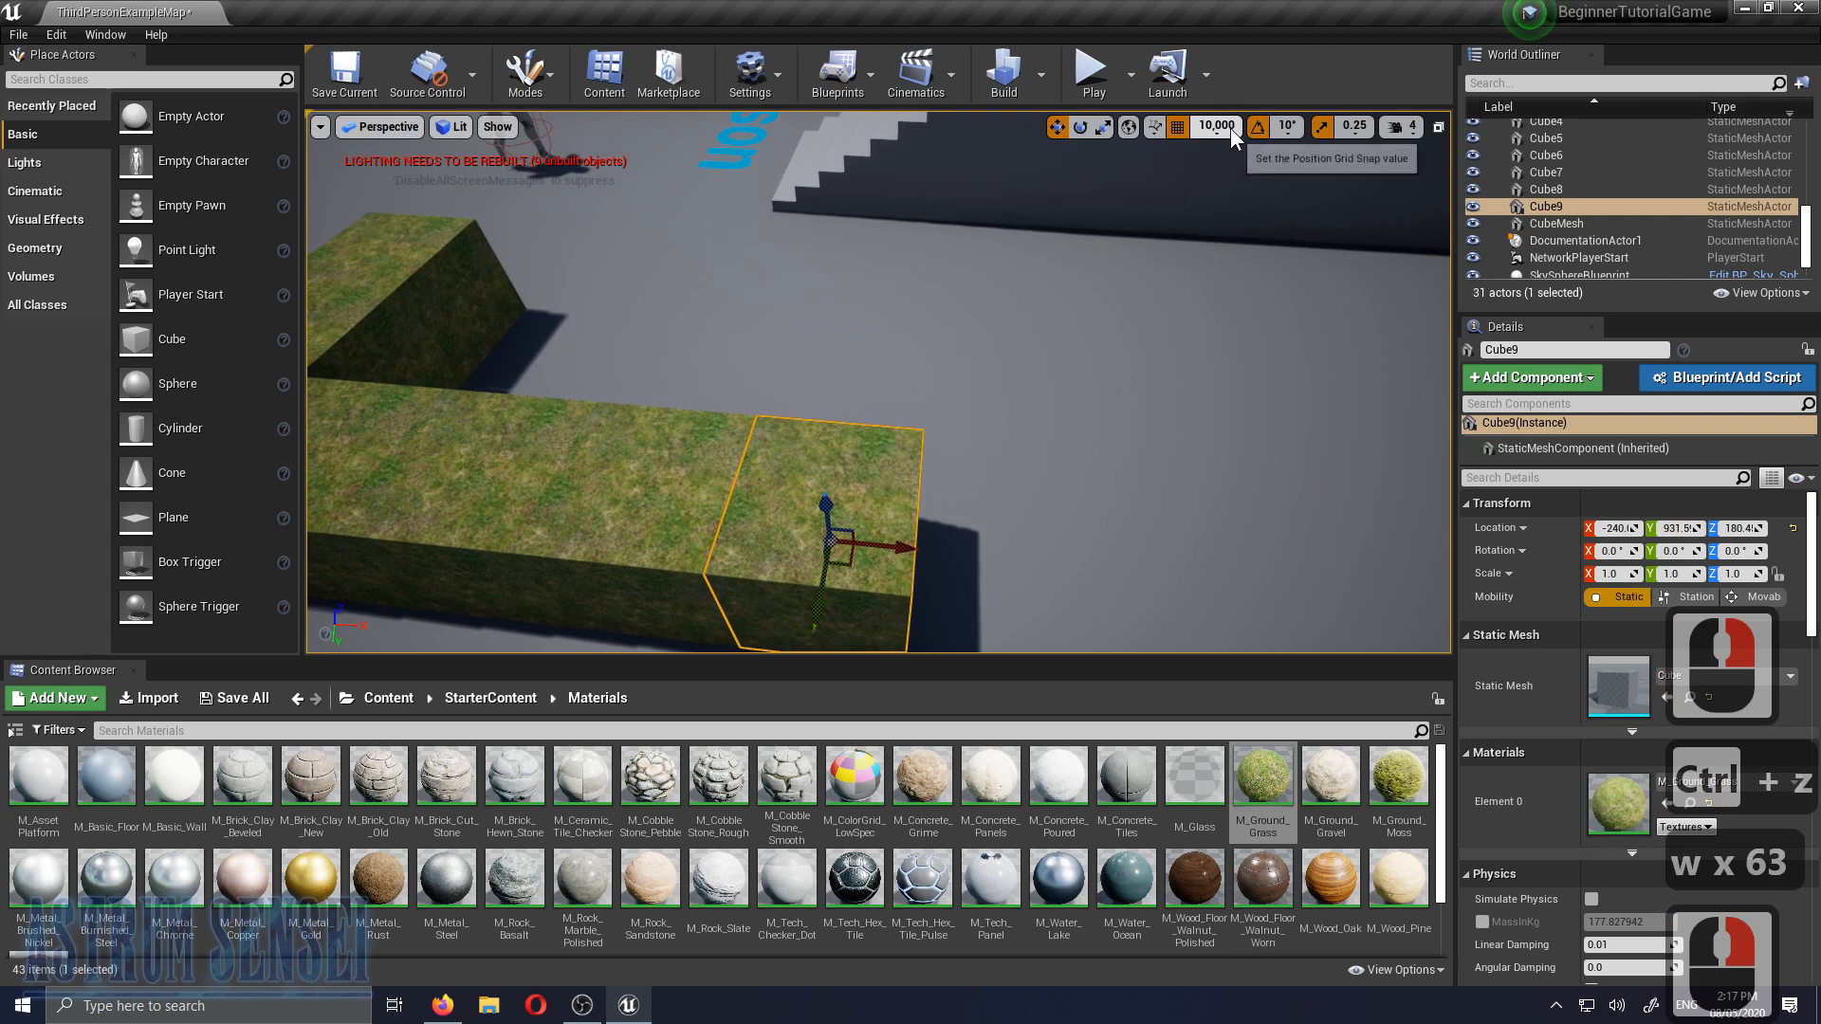
Review the available position grid snap and rotation grid snap values
left_click(1226, 128)
left_click(1483, 379)
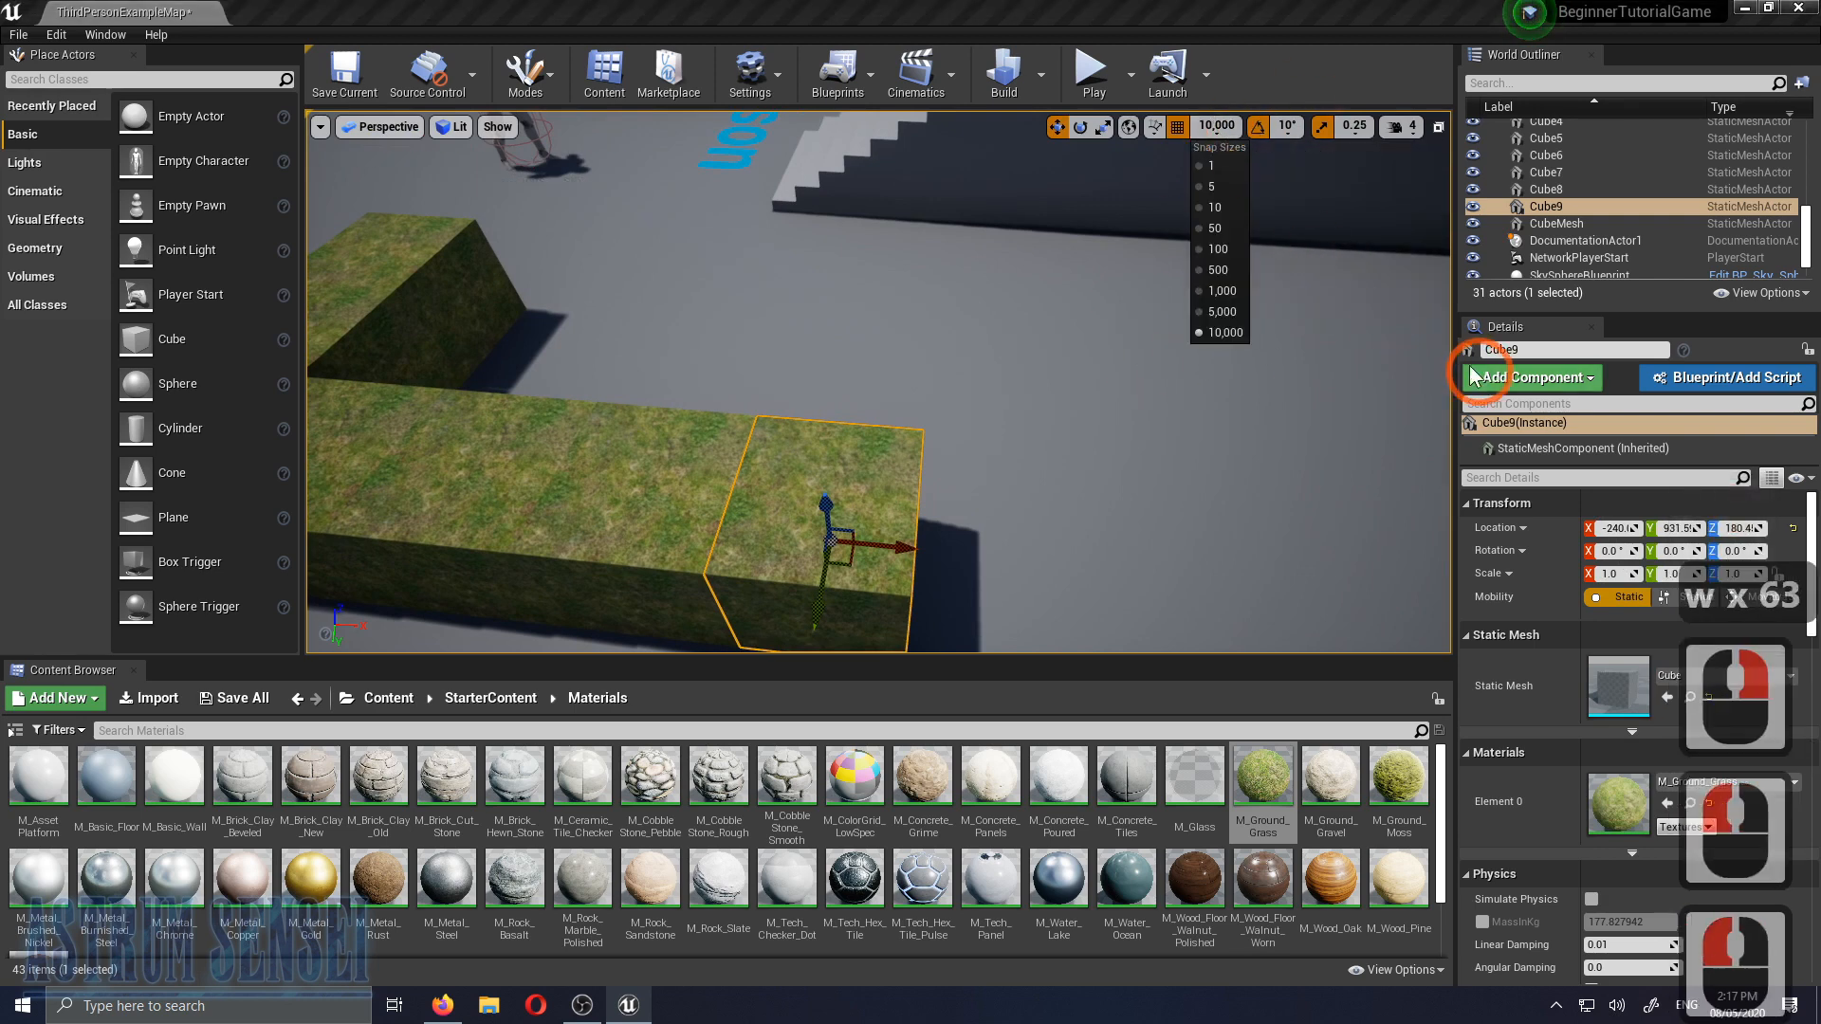
right_click_drag(1335, 327, 1321, 236)
left_click(1283, 129)
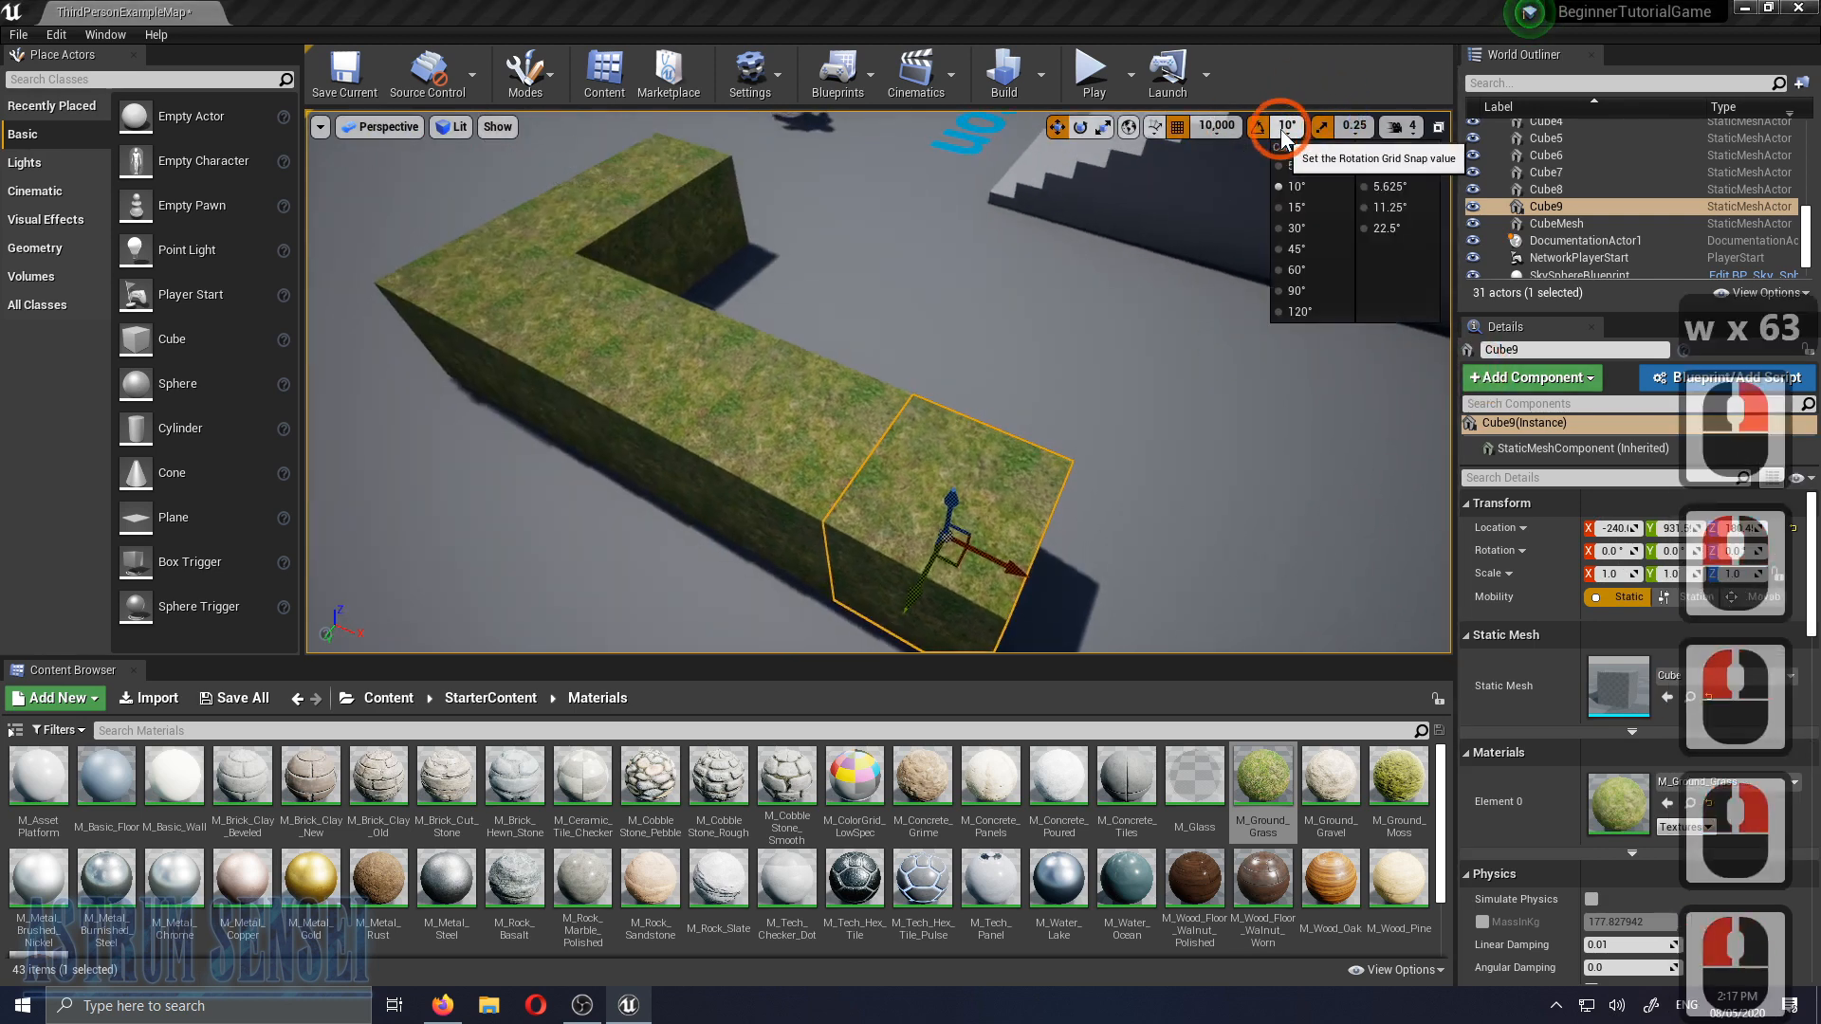
left_click(1168, 260)
Select the grass cube at the corner of the L-shaped row and switch to rotate mode
right_click_drag(1138, 305, 850, 497)
key("a")
key("w")
left_click(997, 516)
key("s")
key("e")
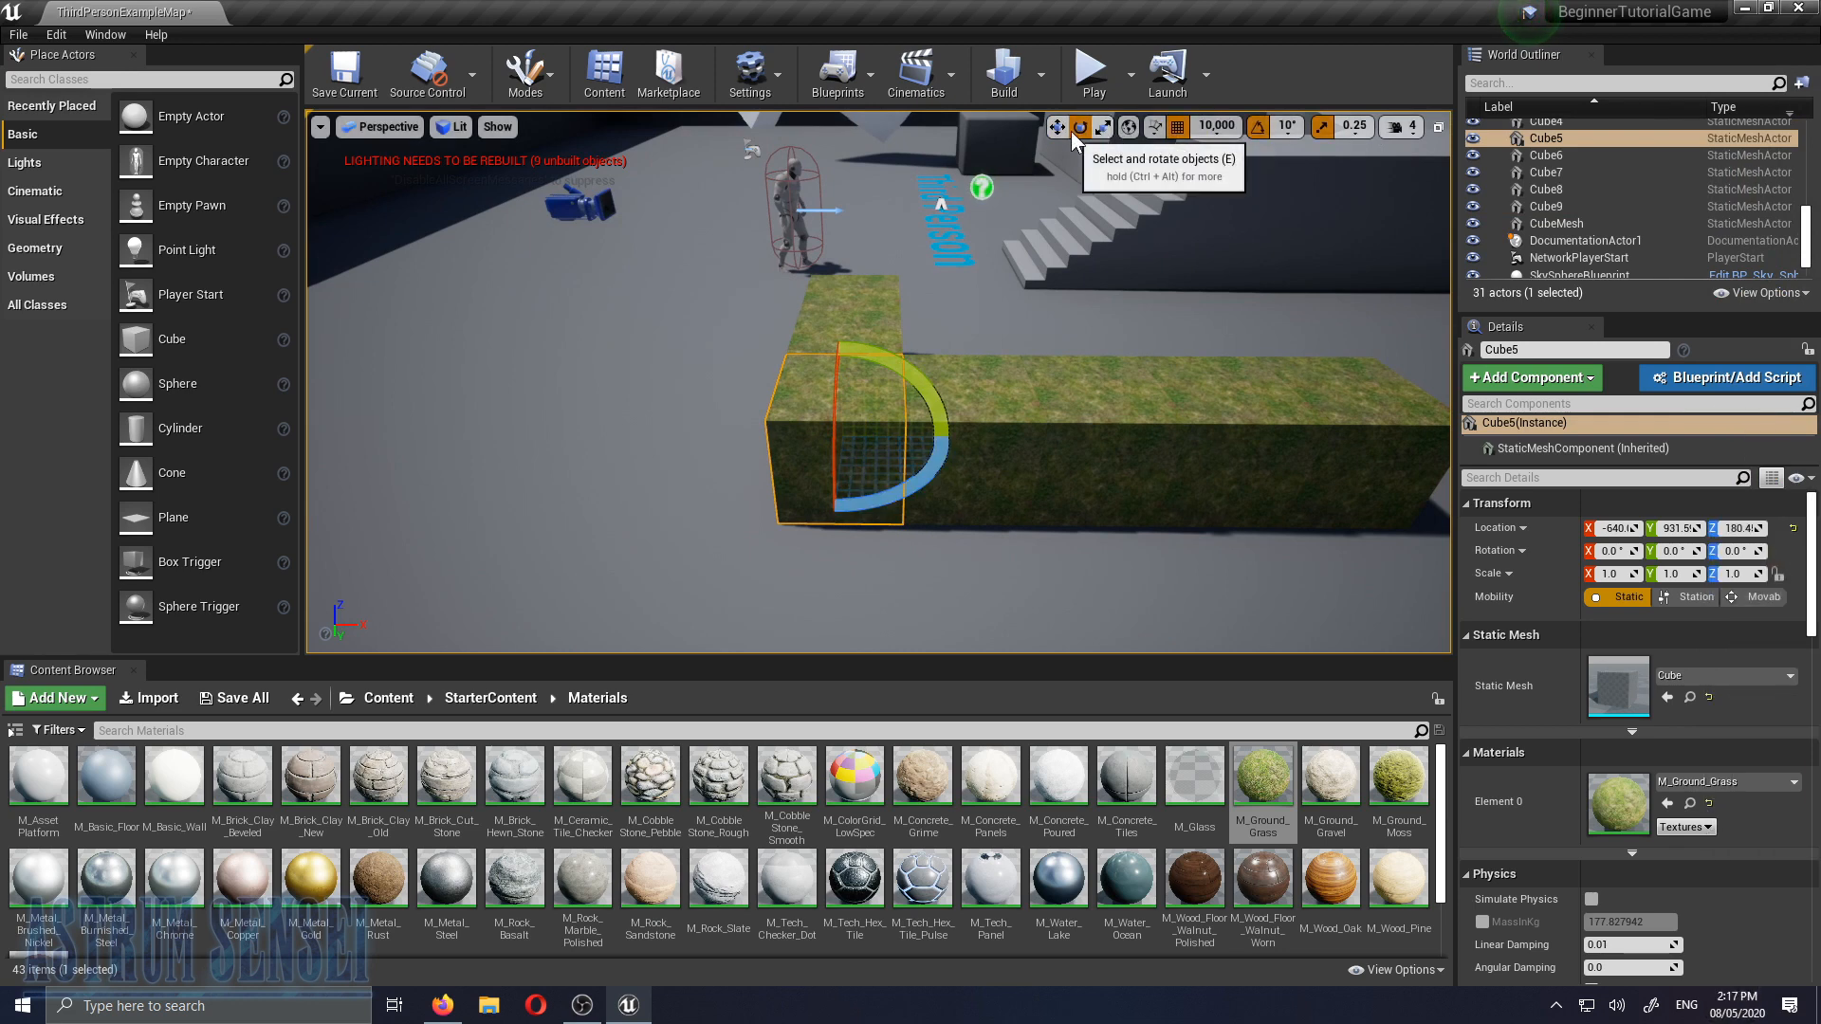
Cycle the corner cube's gizmo repeatedly through the move, rotate and scale modes
key("w")
key("e")
key("r")
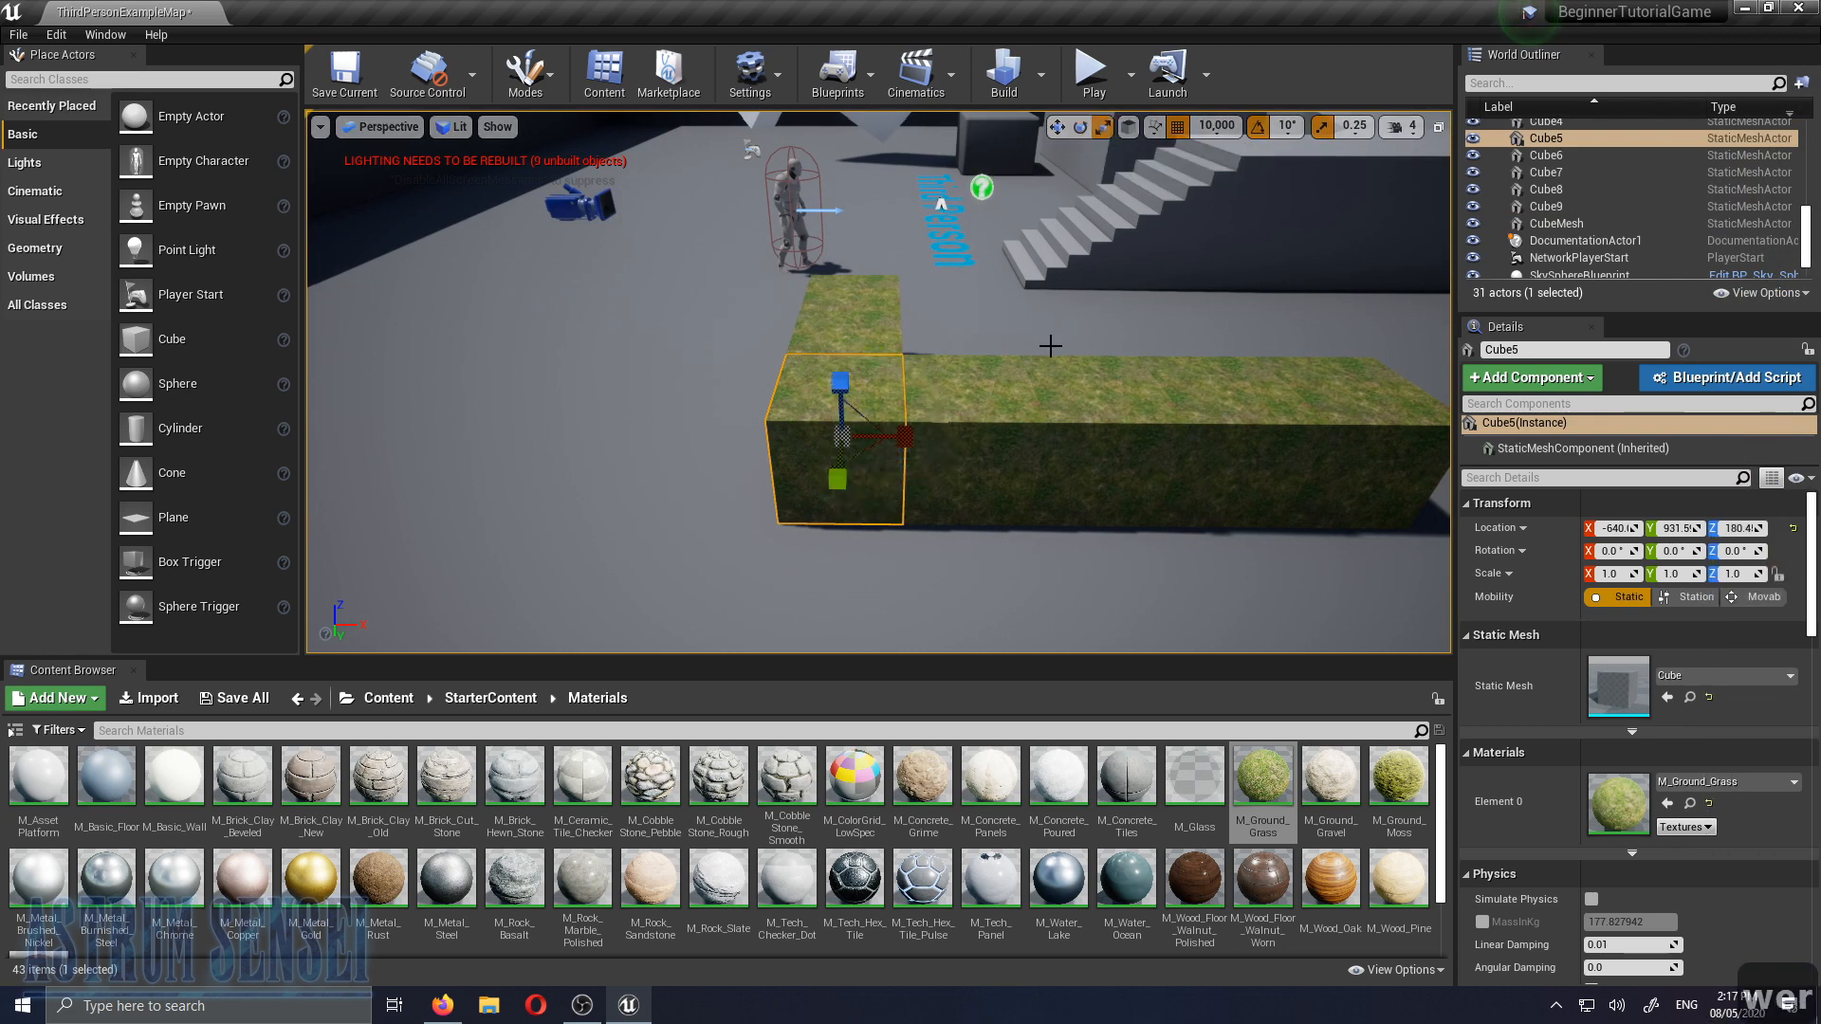
right_click_drag(1070, 341, 958, 336)
right_click_drag(1159, 336, 1065, 338)
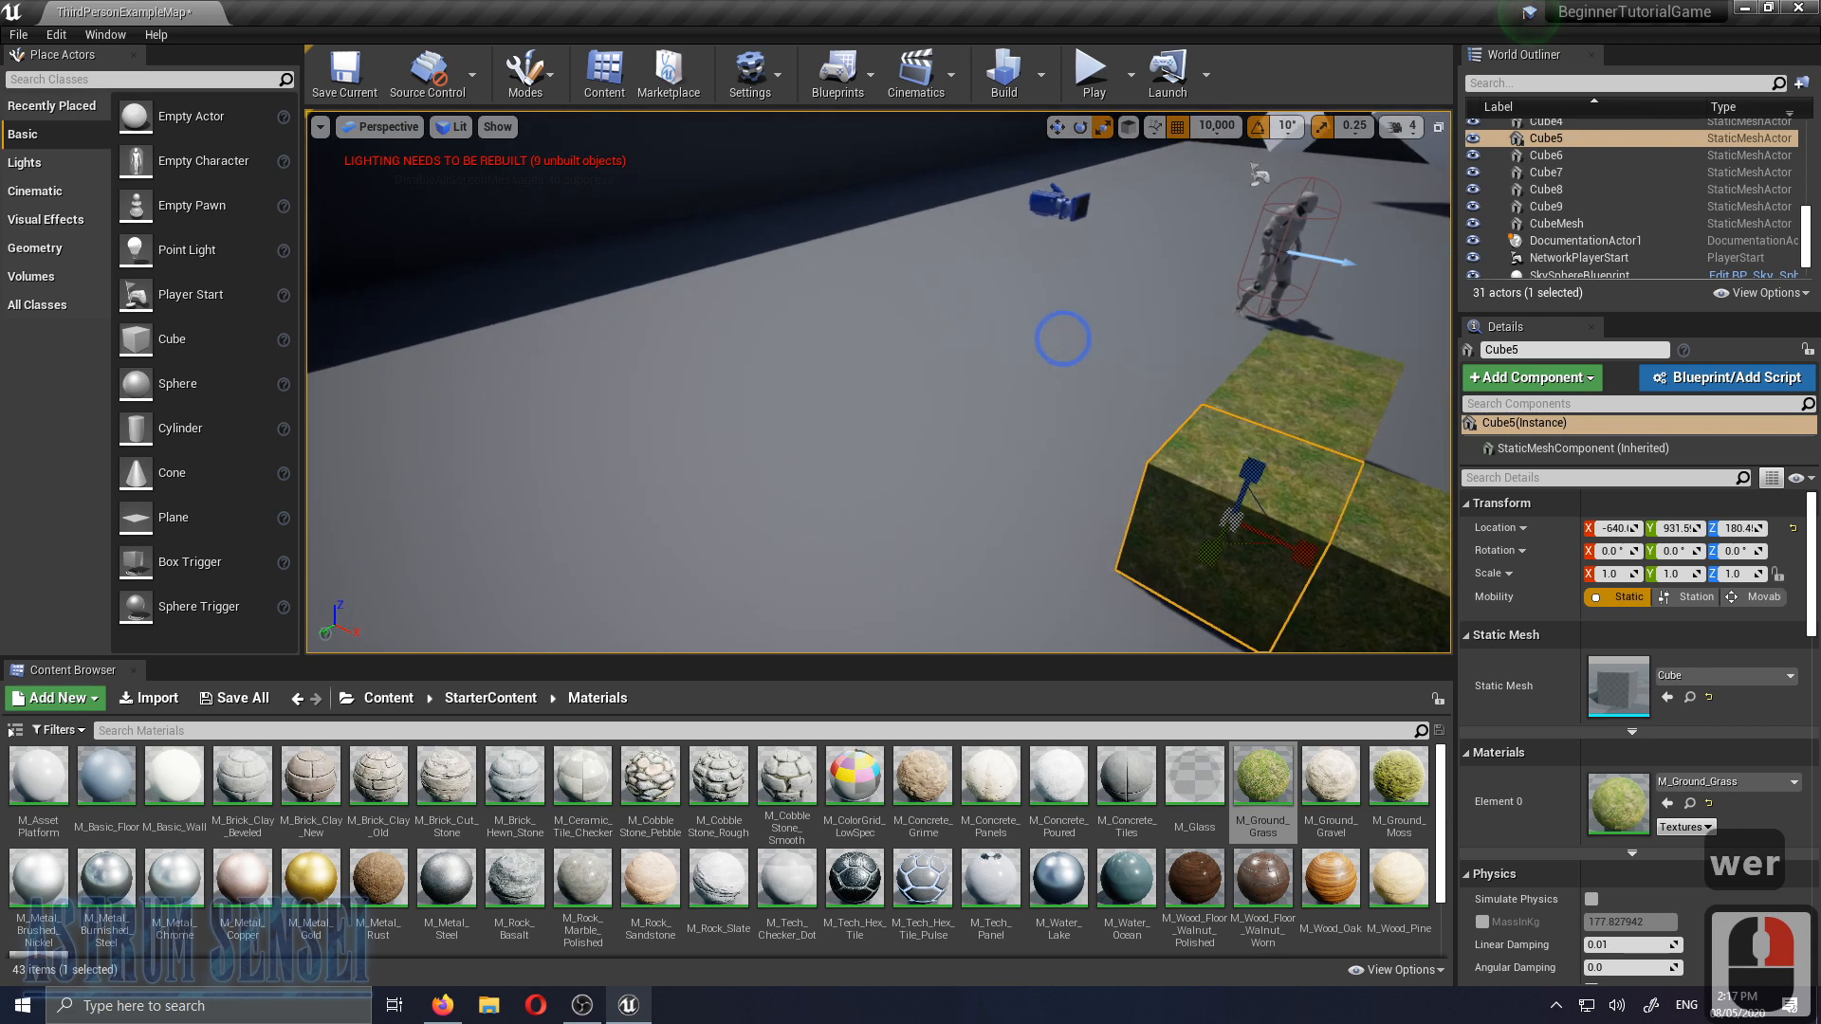
key("w")
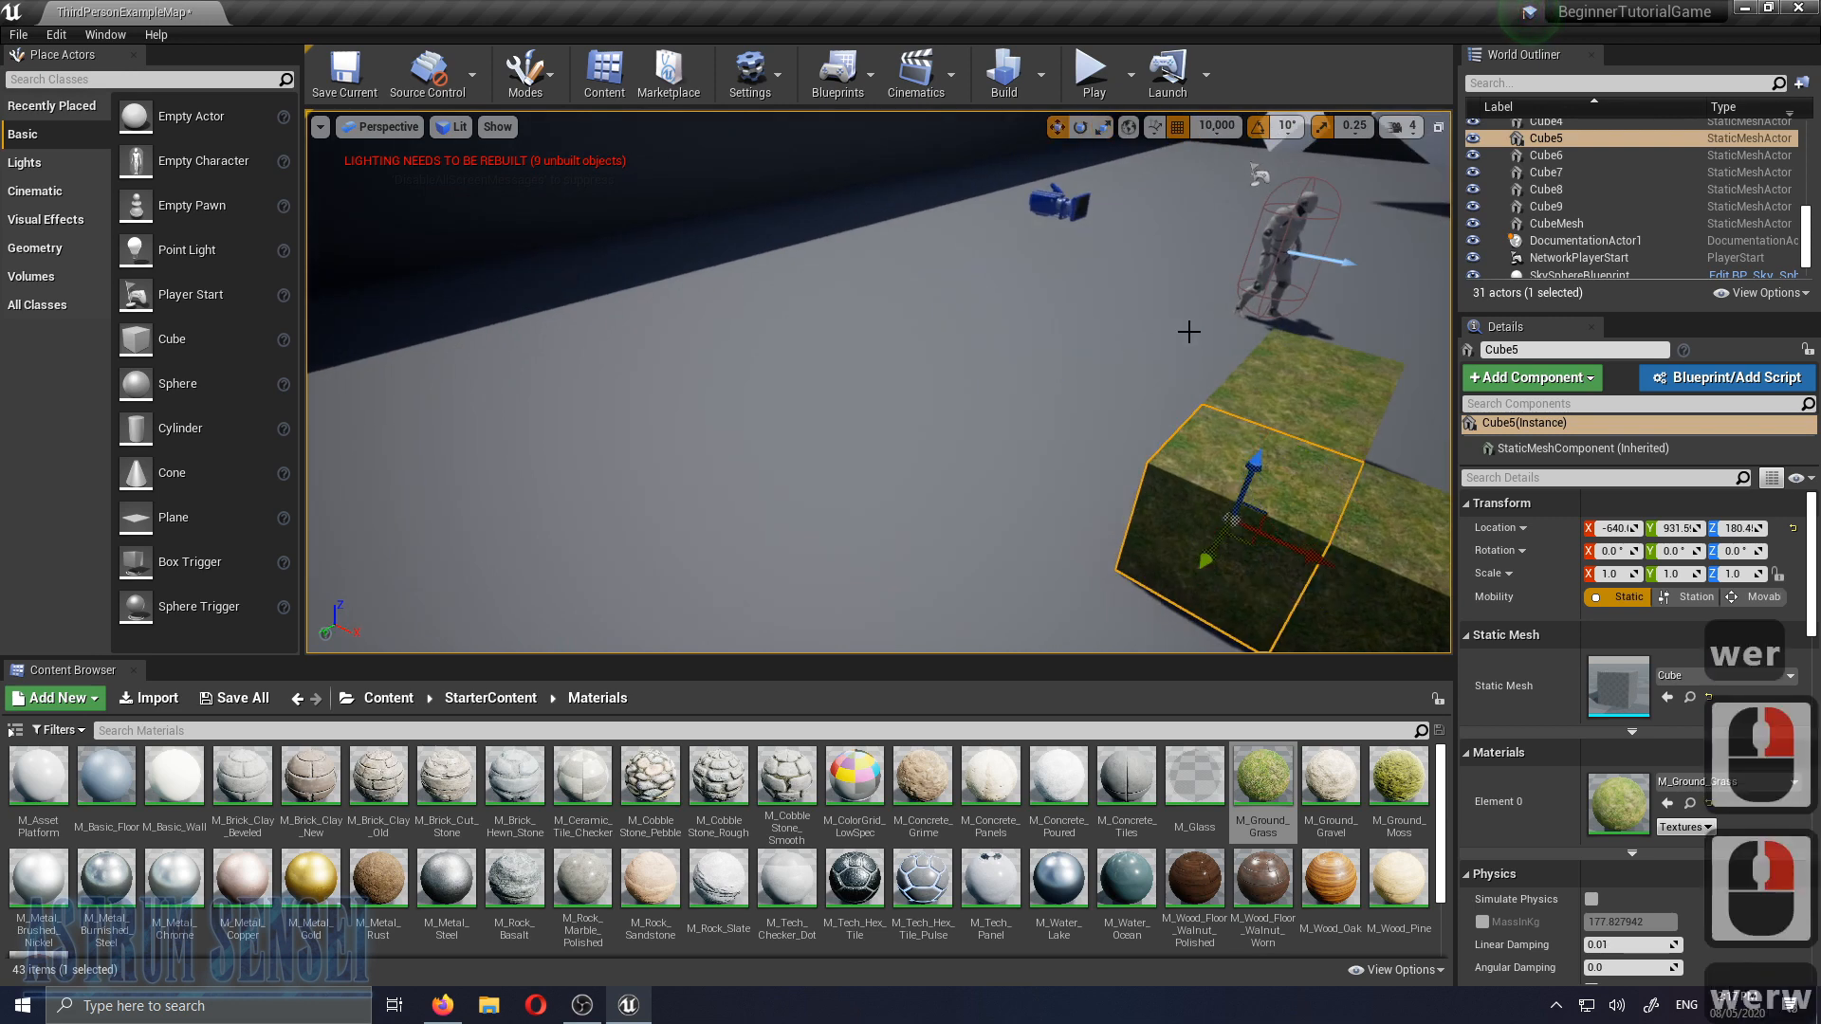
key("e")
key("r")
key("w")
key("e")
key("r")
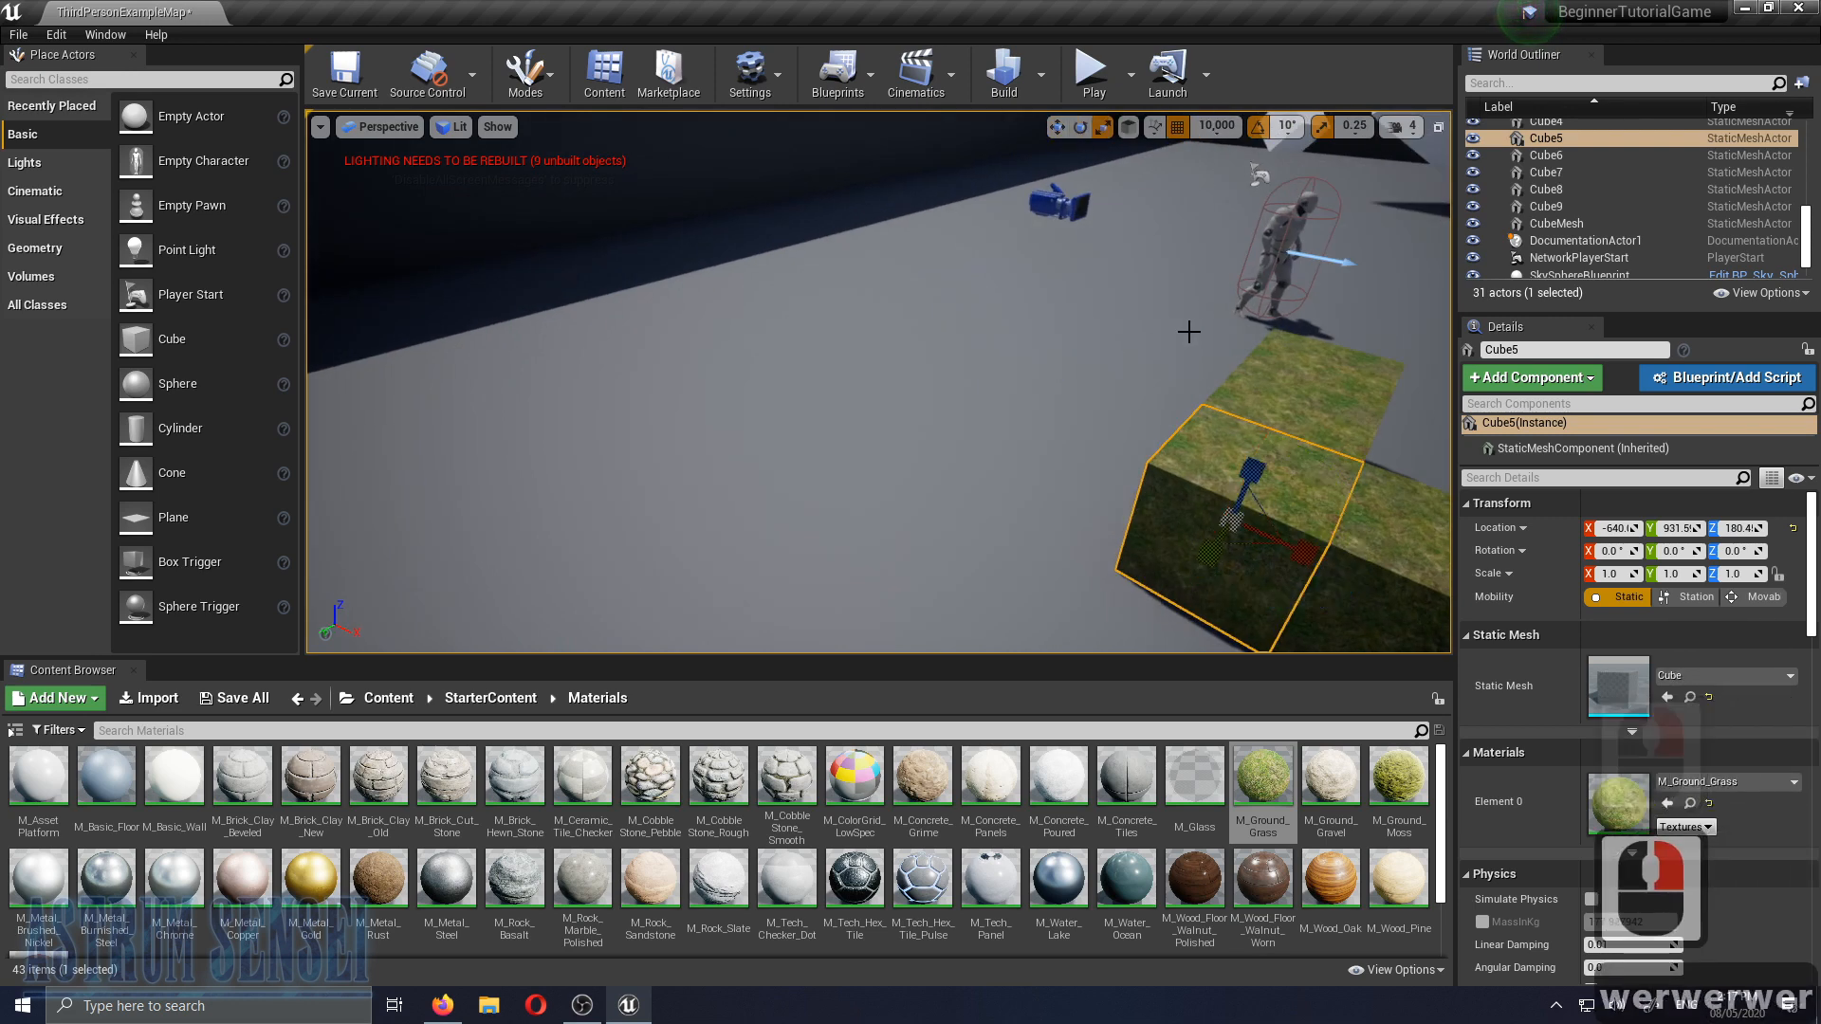
right_click_drag(1187, 388, 1327, 431)
Rotate the corner cube to -30° about Z with snapping on, and turn rotation snapping off to rotate it freely to about -96°
key("e")
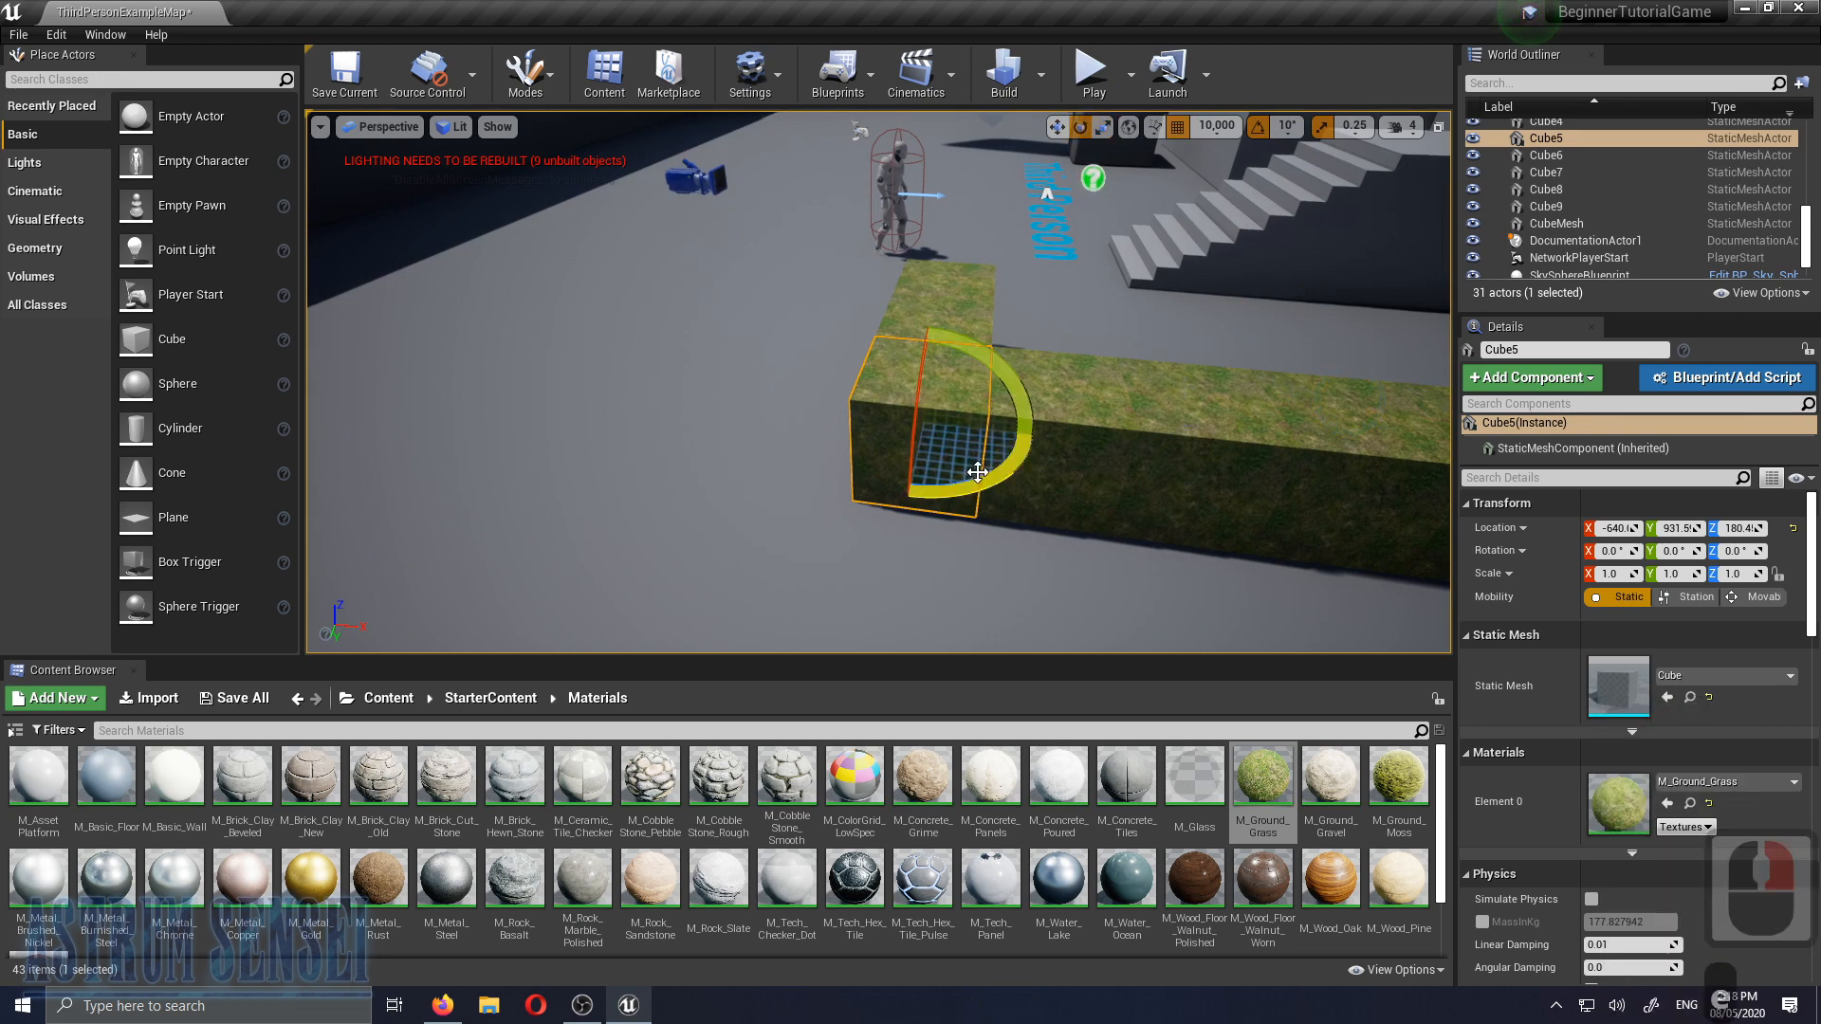
left_click_drag(1086, 472, 1023, 402)
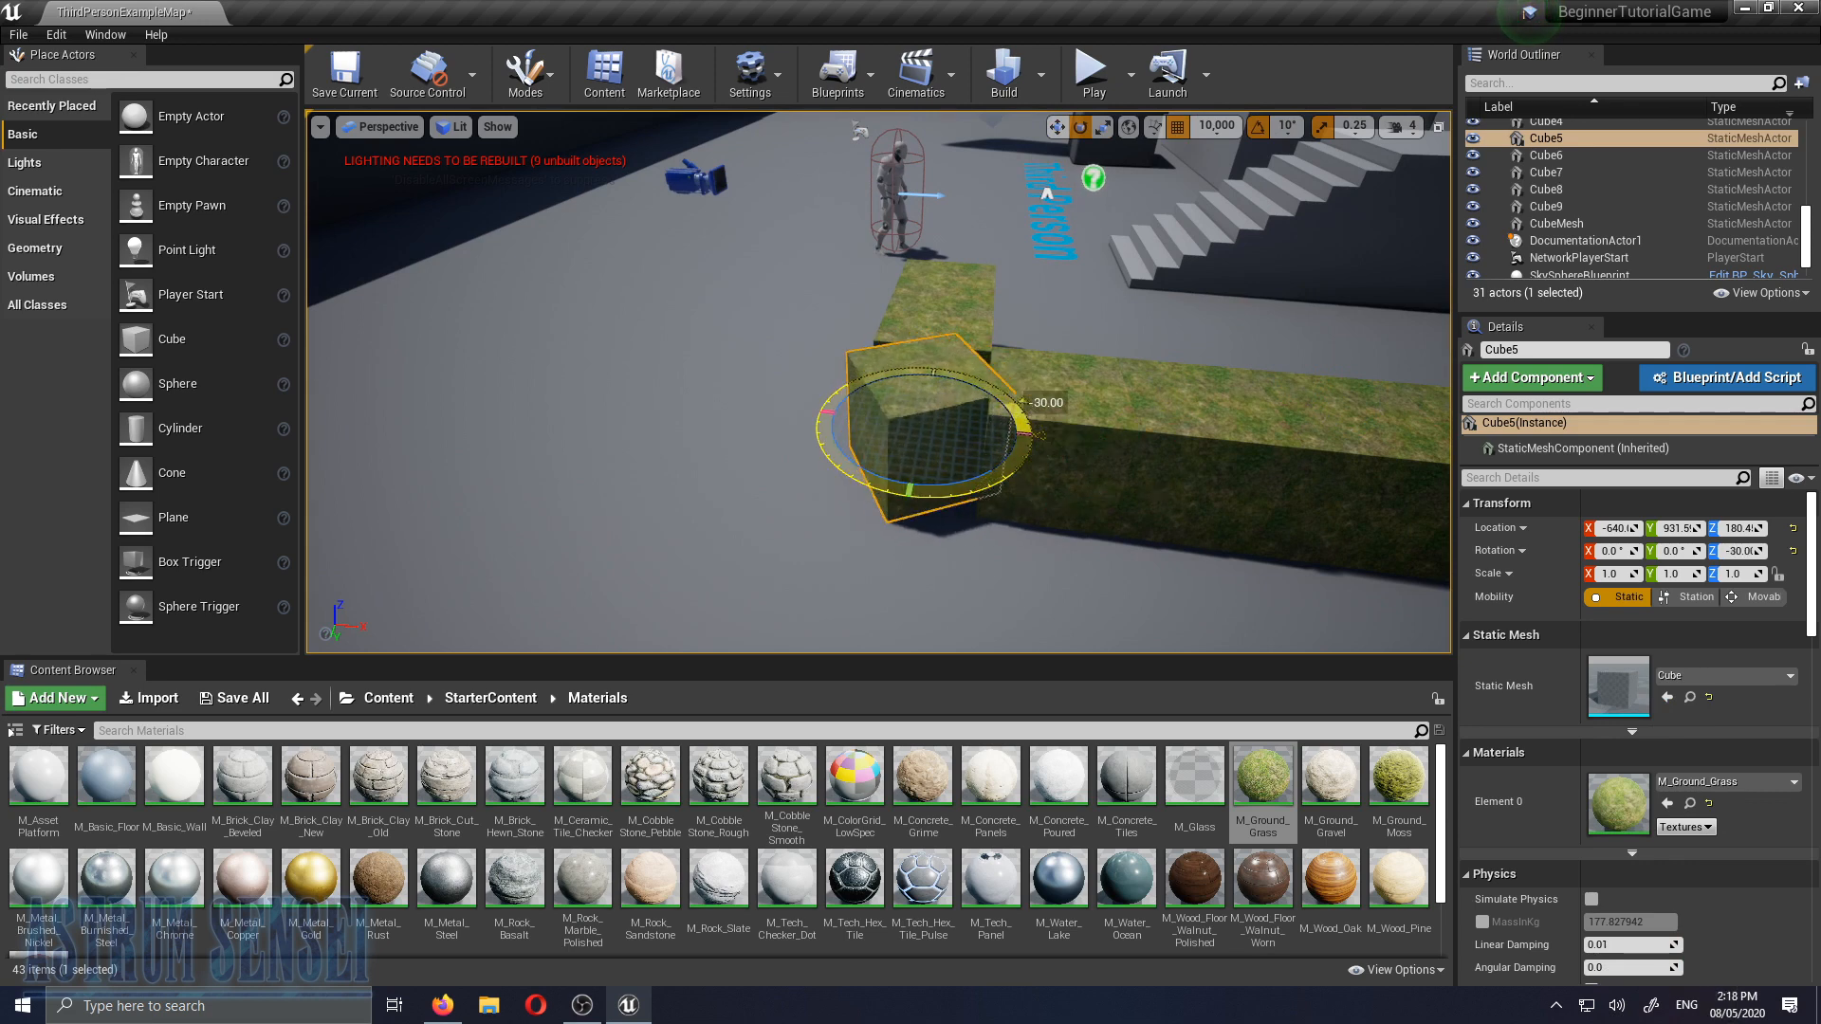
left_click(1259, 130)
left_click_drag(970, 492, 1038, 427)
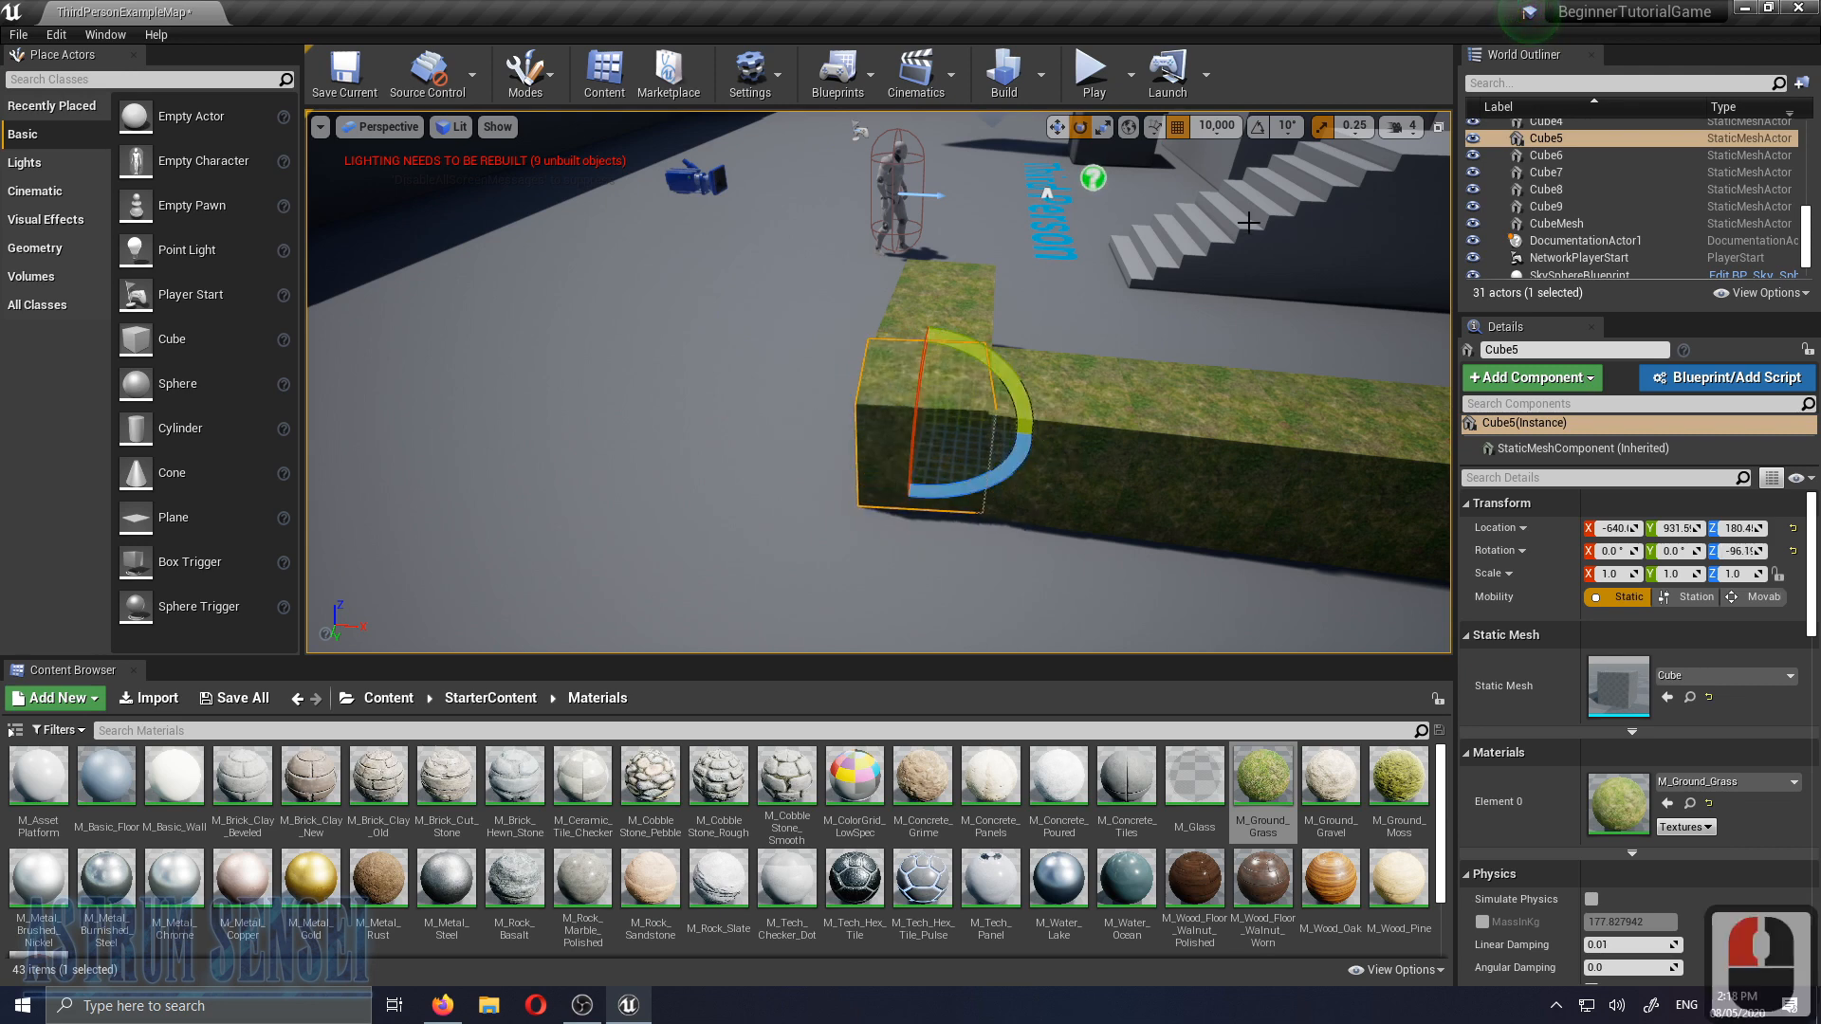
Turn rotation snapping back on with a 30° increment and rotate the corner cube about Z to about -126°
left_click(1258, 127)
left_click(1287, 126)
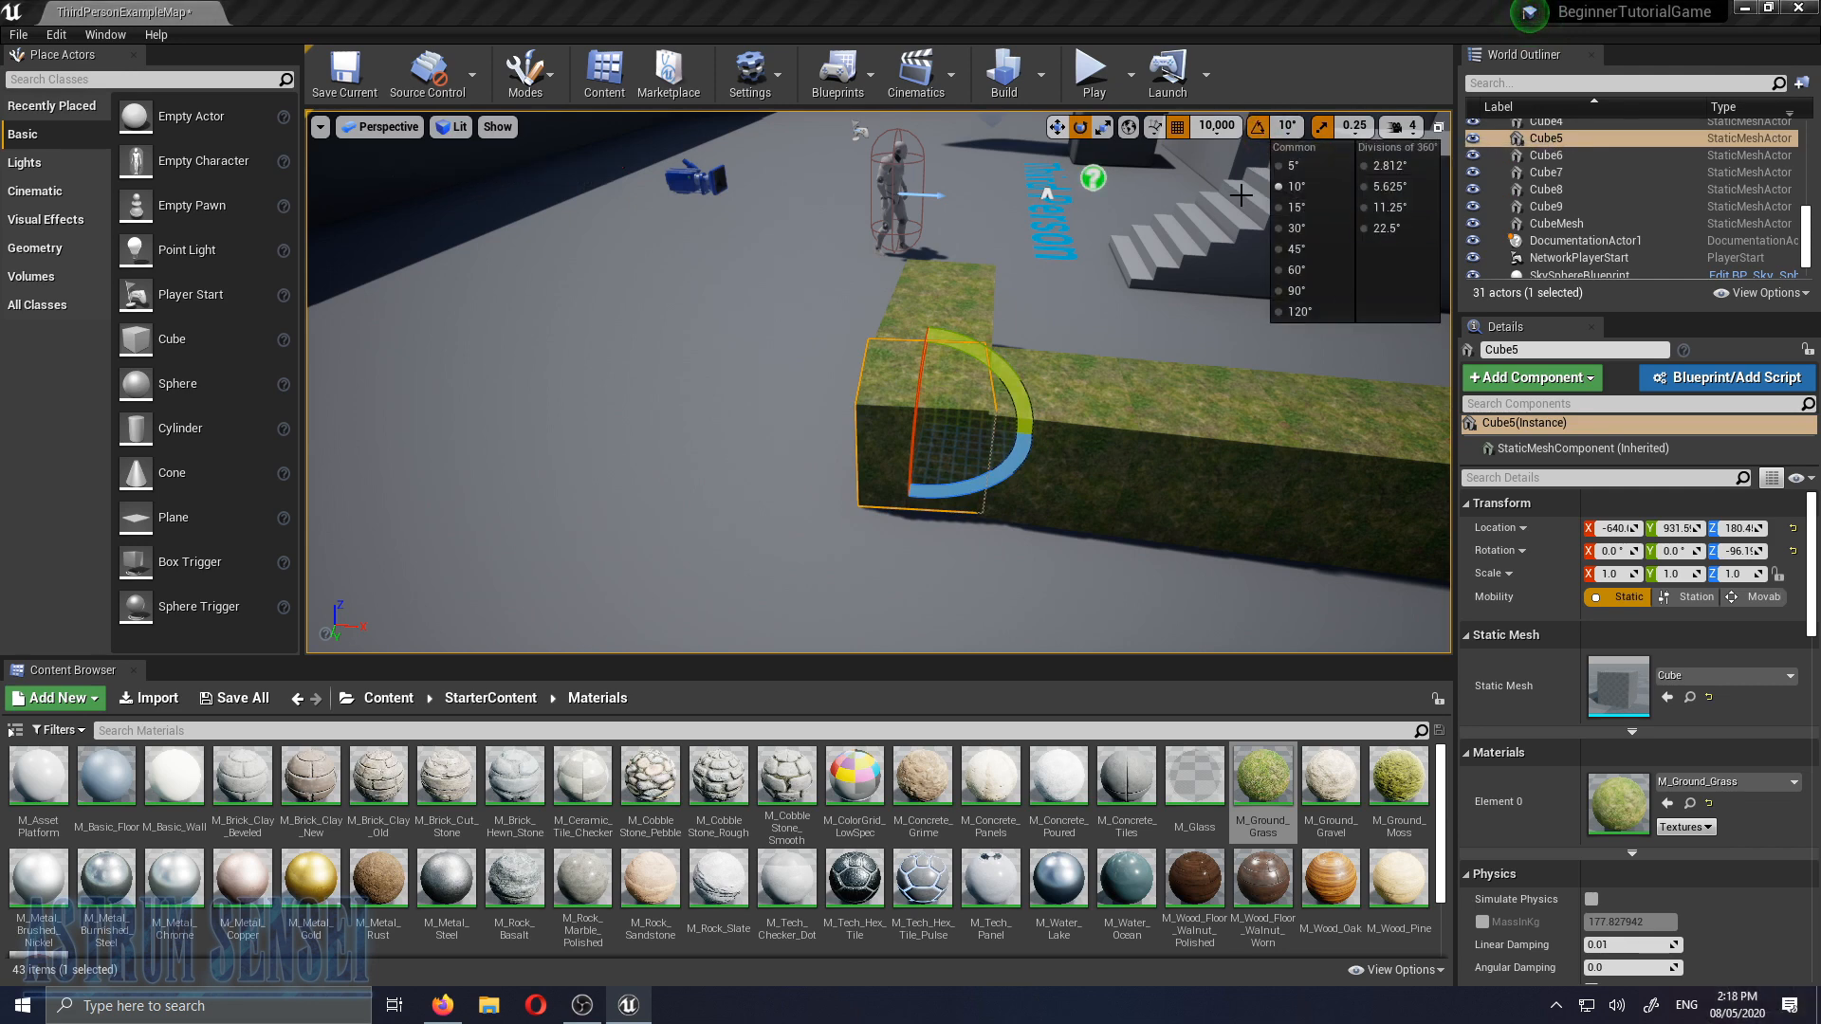
left_click(1296, 228)
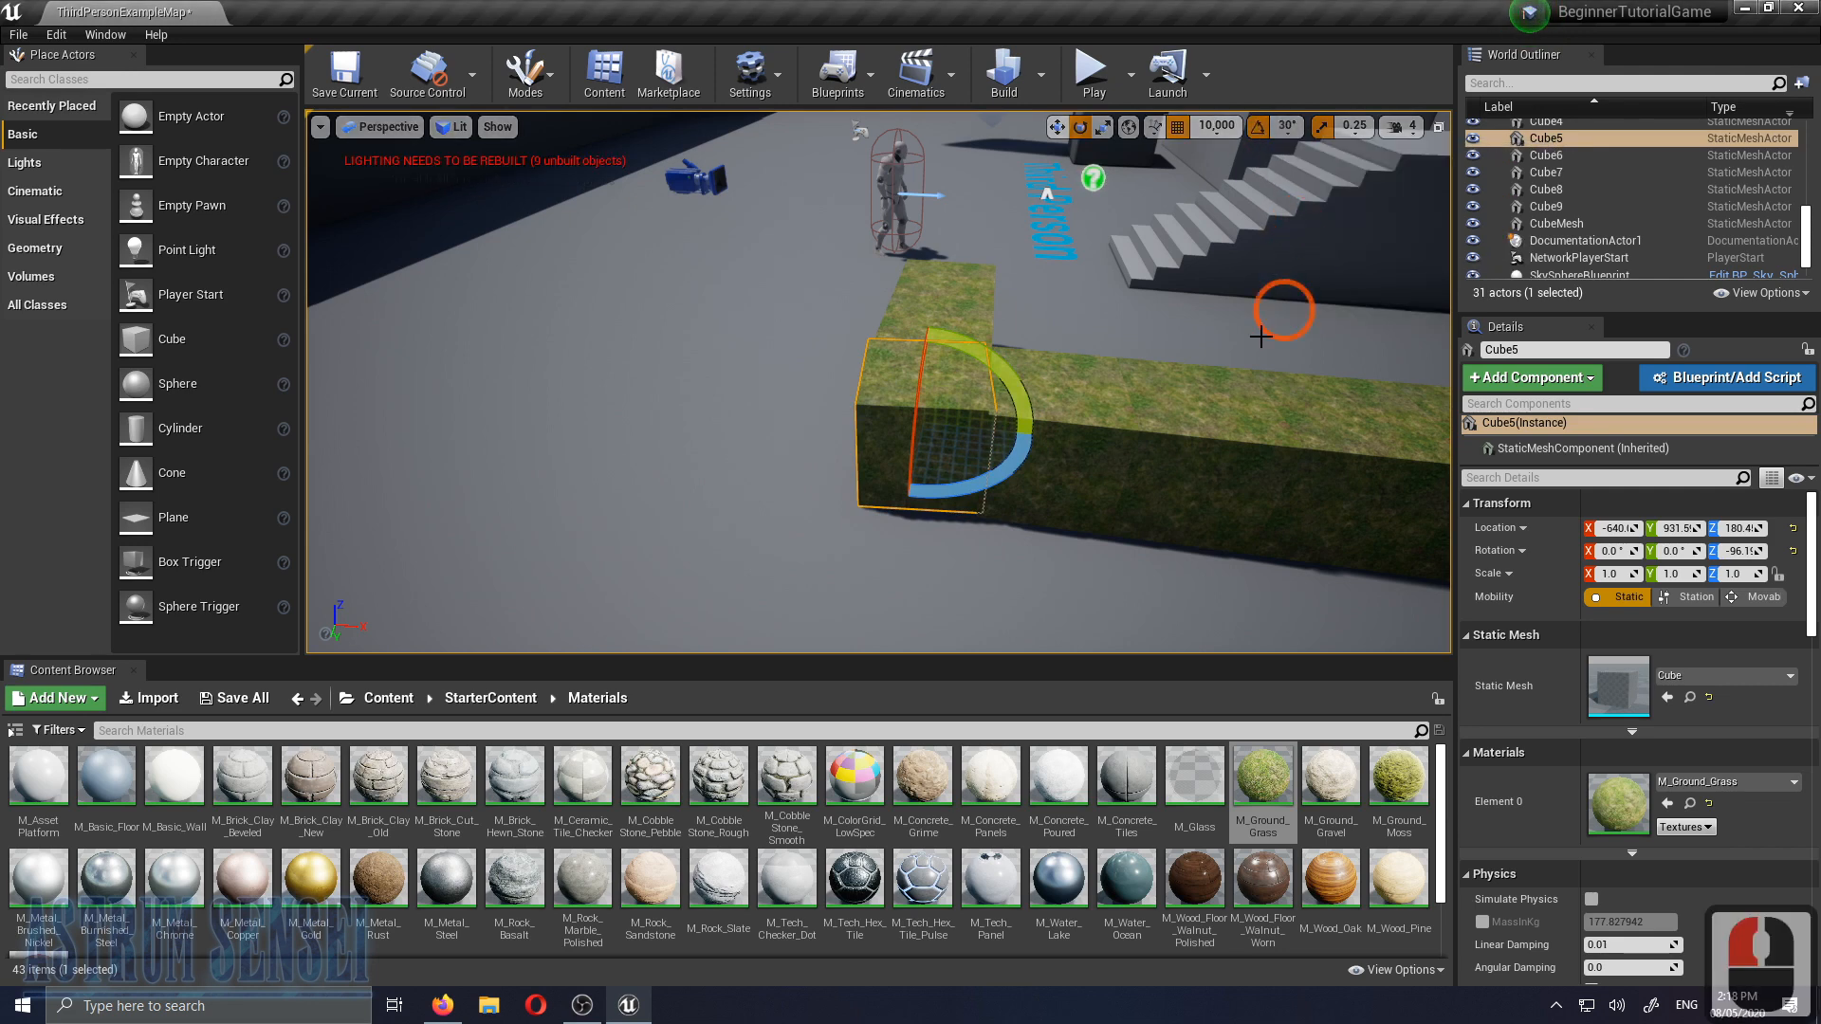
left_click_drag(975, 490, 873, 512)
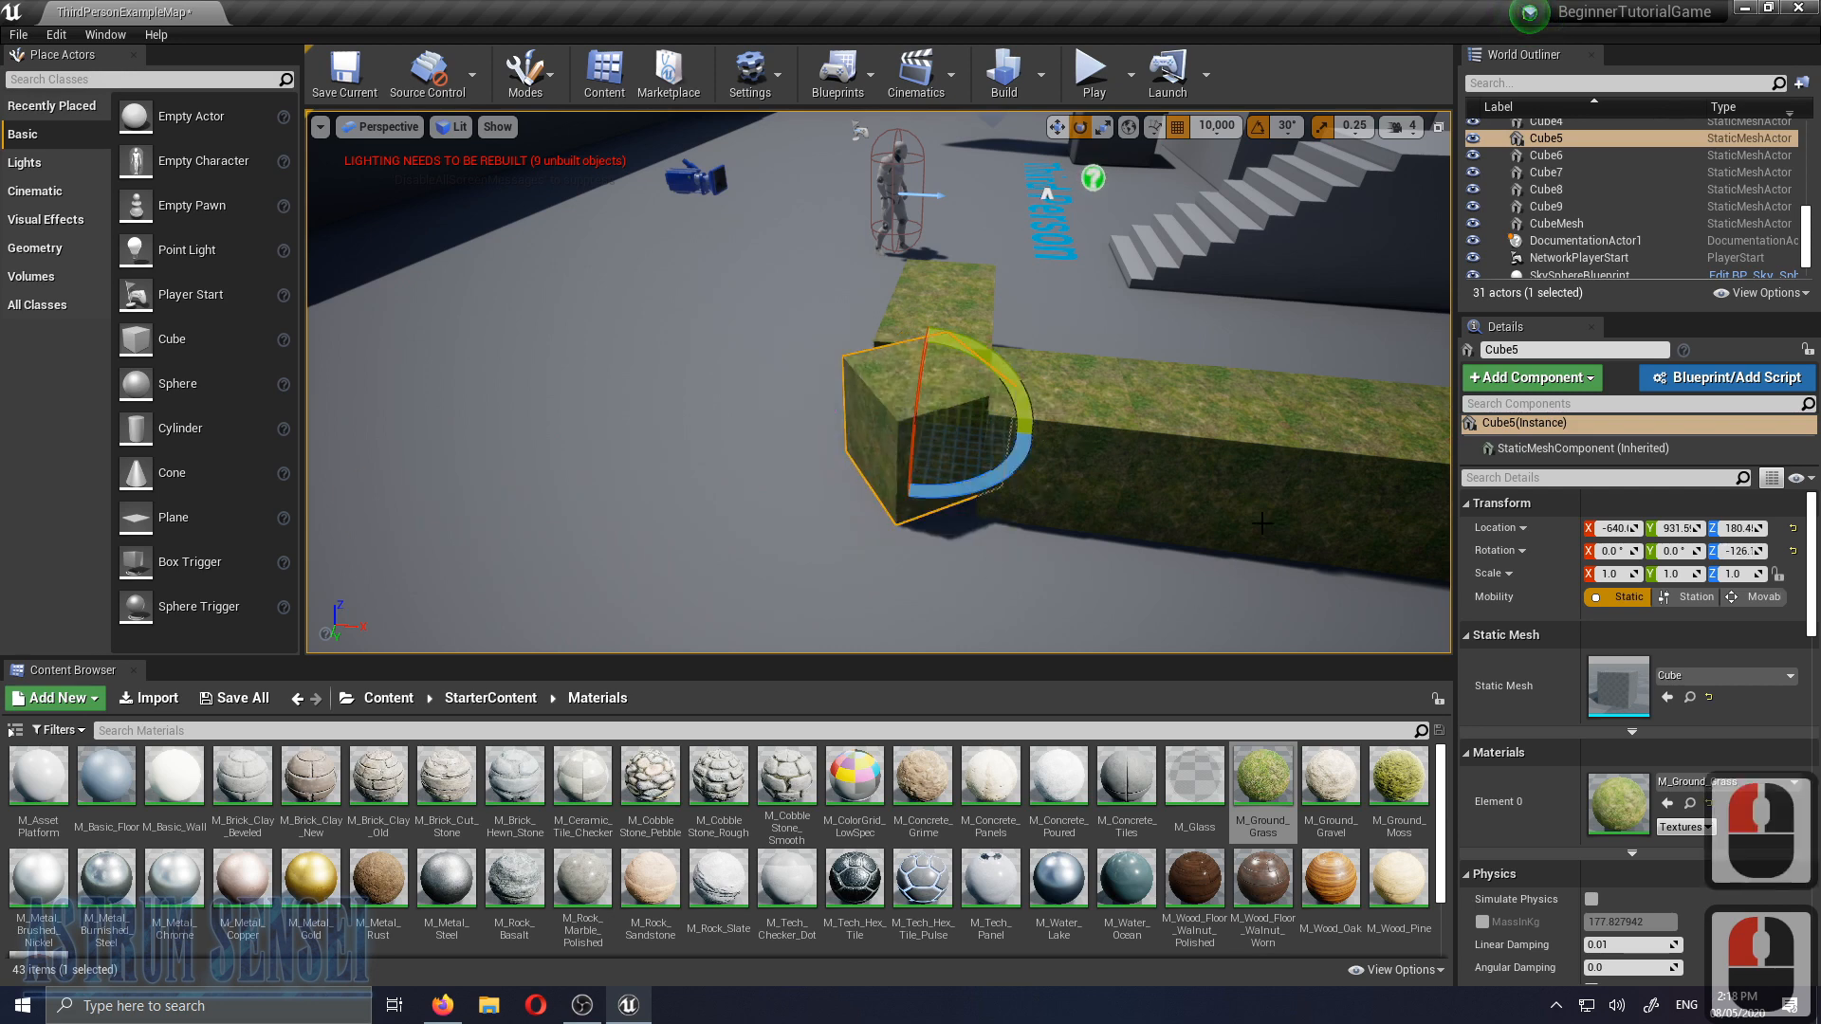
Scale the corner cube uniformly to 1.25 with the 0.25 scale snap, and to 1.875 with the scale snap set to 0.125
left_click(1290, 132)
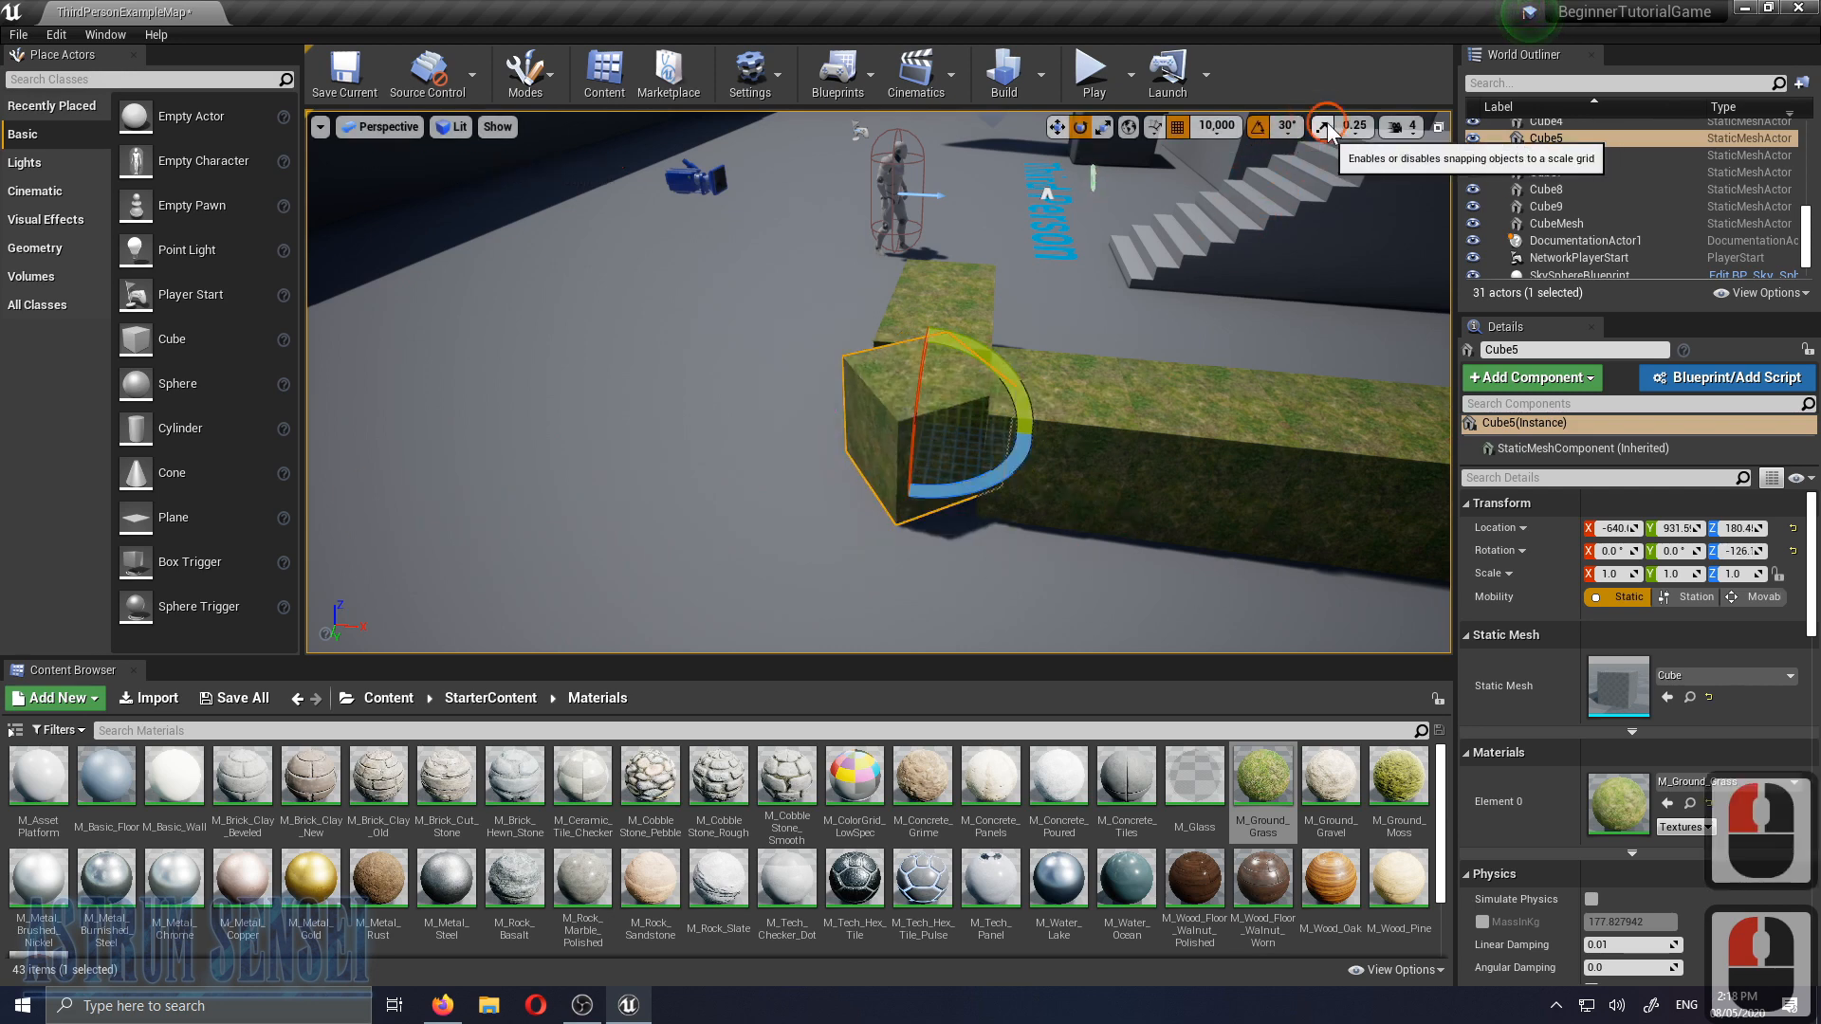
left_click(1325, 129)
key("r")
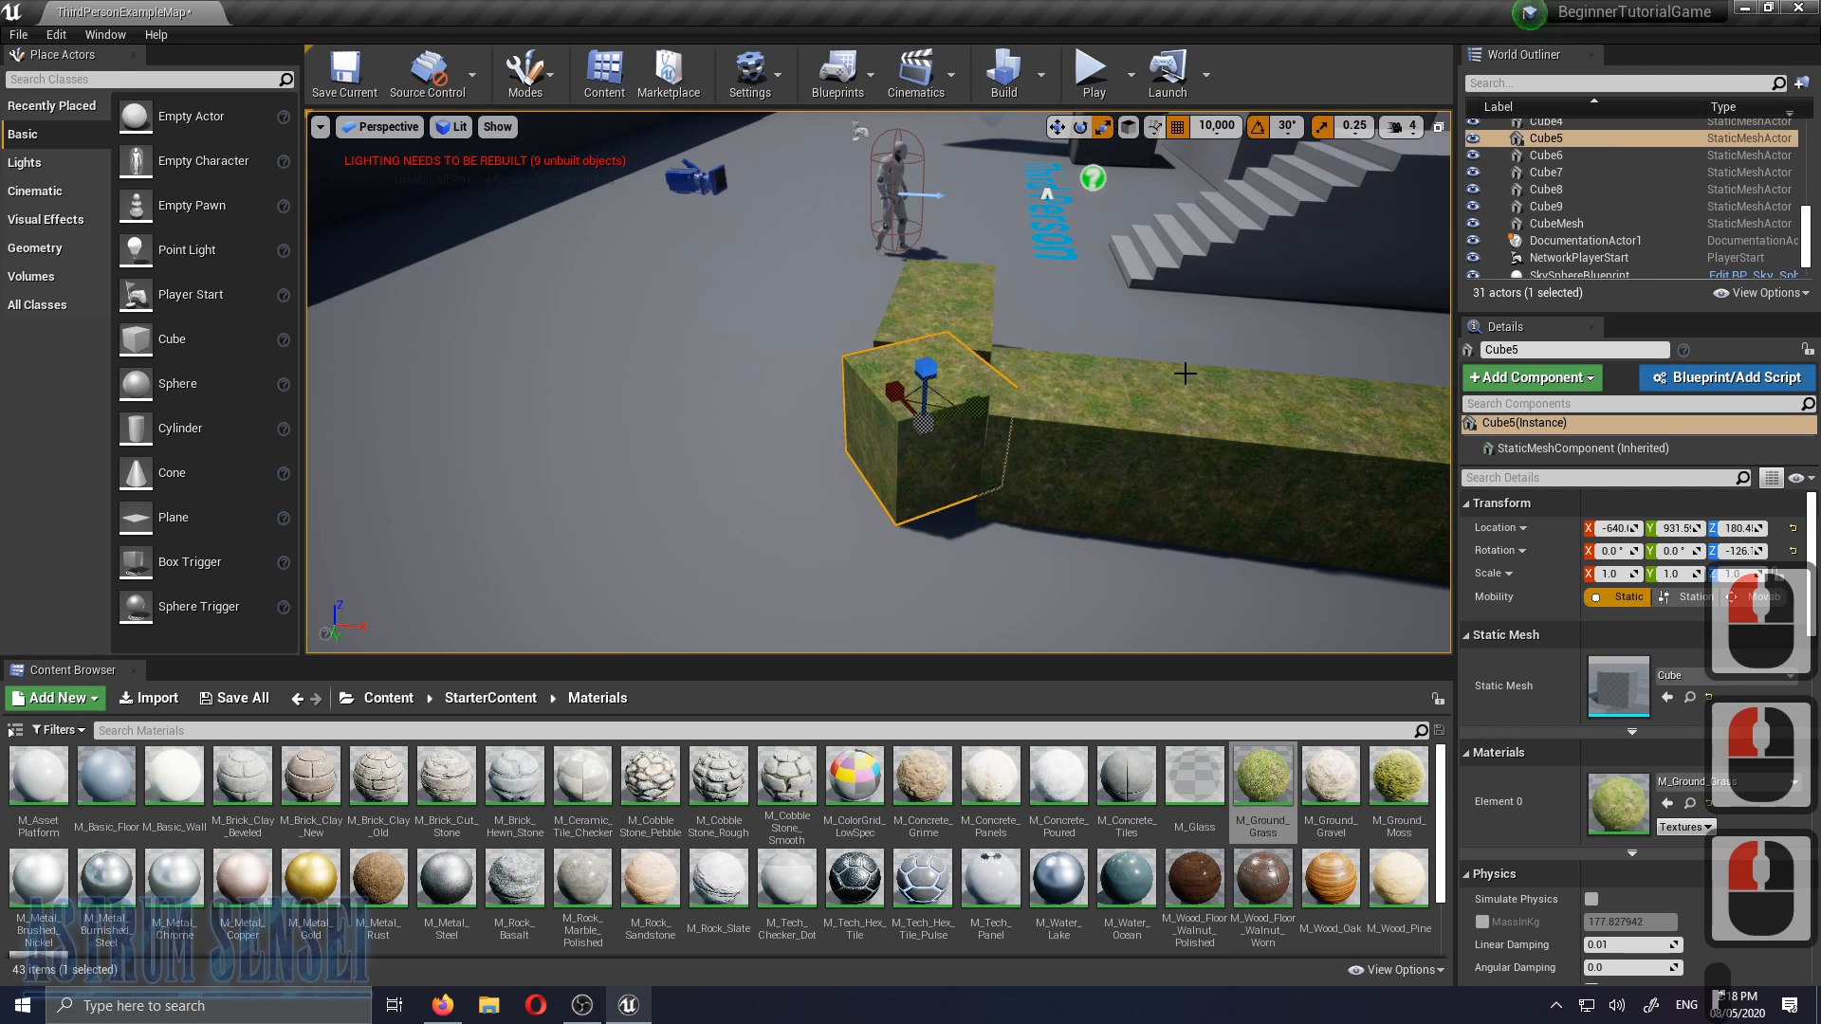
left_click_drag(923, 423, 975, 393)
left_click(1351, 143)
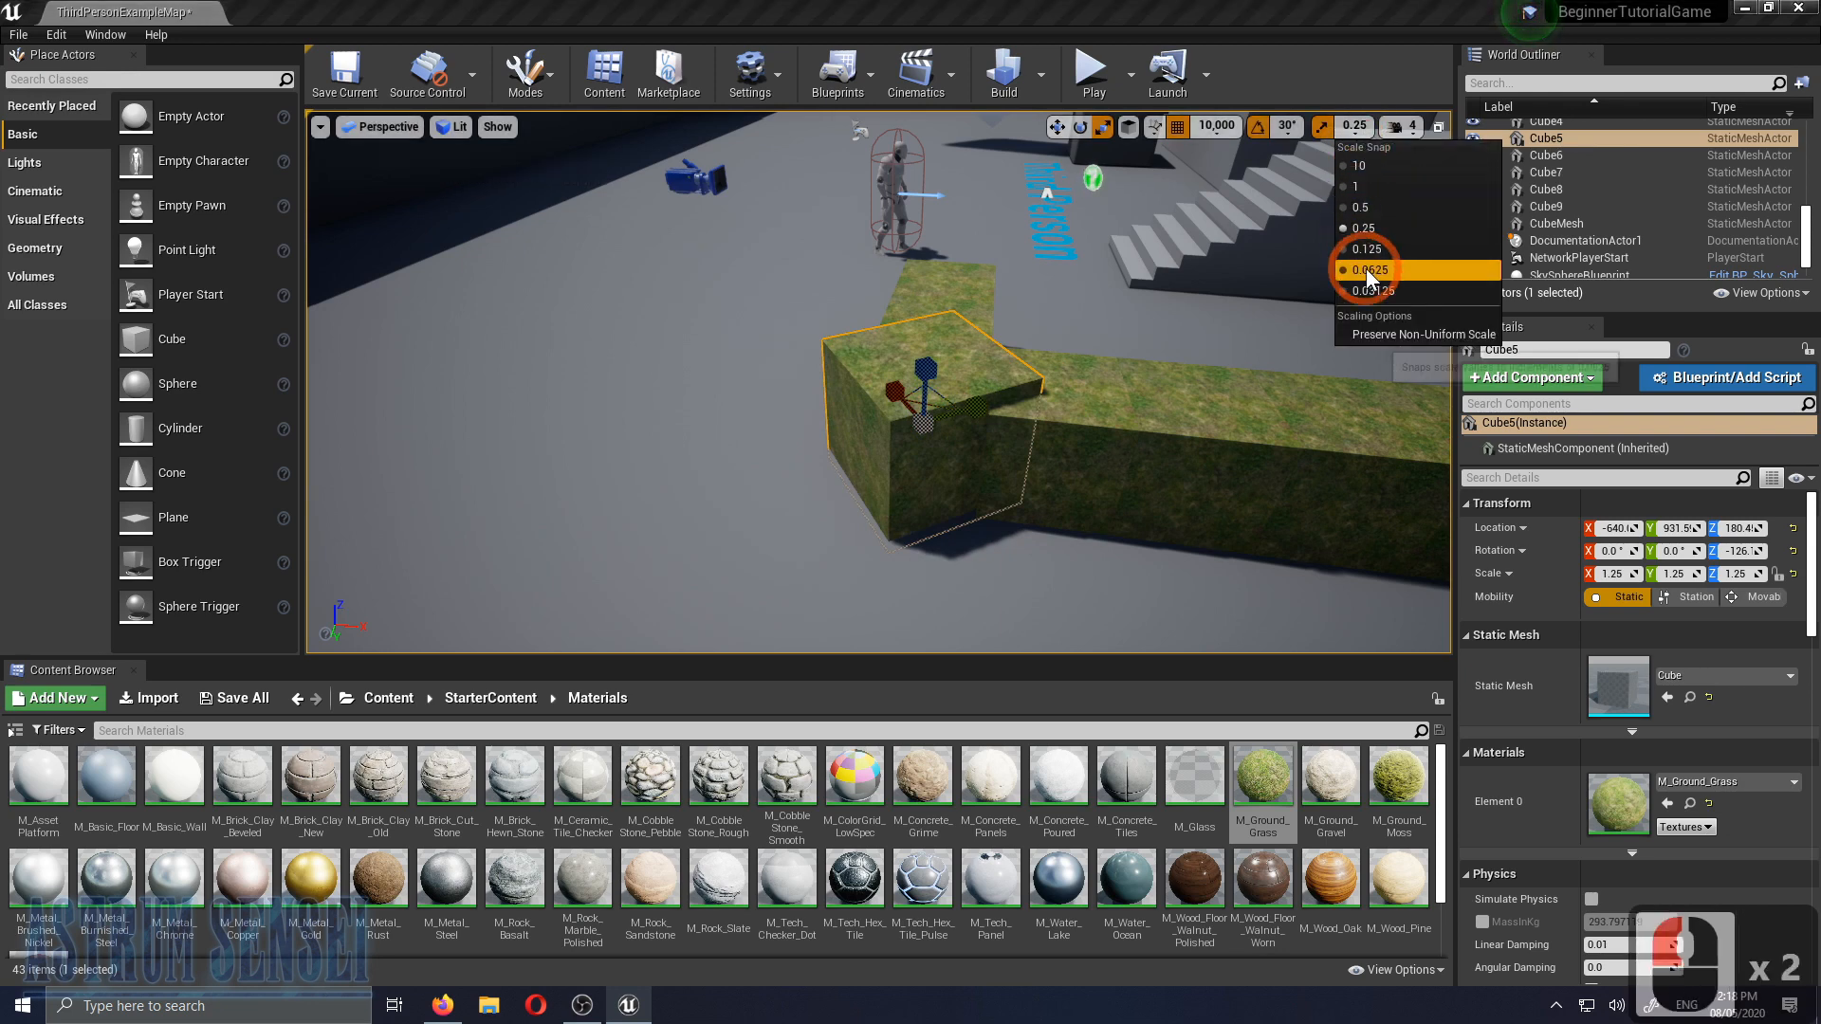
left_click(1379, 253)
left_click_drag(930, 427, 1082, 343)
Set the scale snap size to 0.03125 and shrink the corner cube uniformly to about 0.906
left_click(1350, 127)
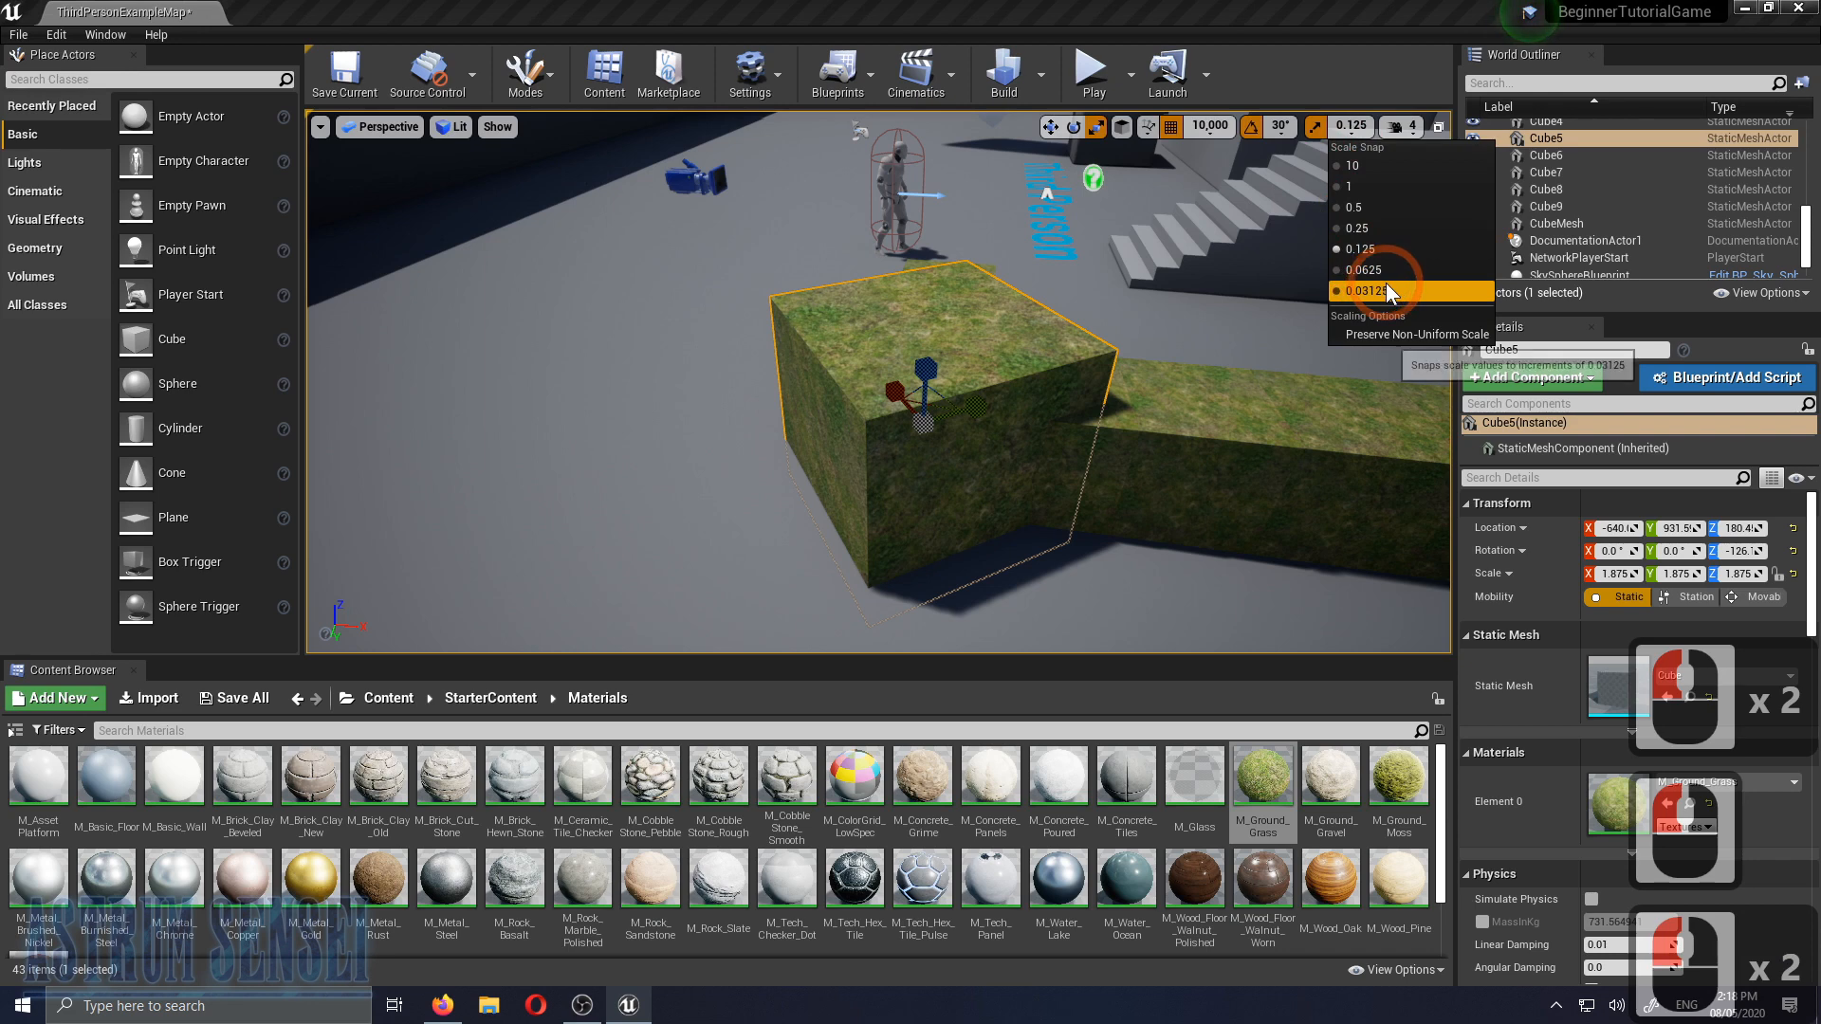
left_click(1385, 283)
left_click_drag(927, 418, 844, 488)
Set the scale snap size to 10 and enlarge the corner cube uniformly to a scale of 10
left_click(1345, 130)
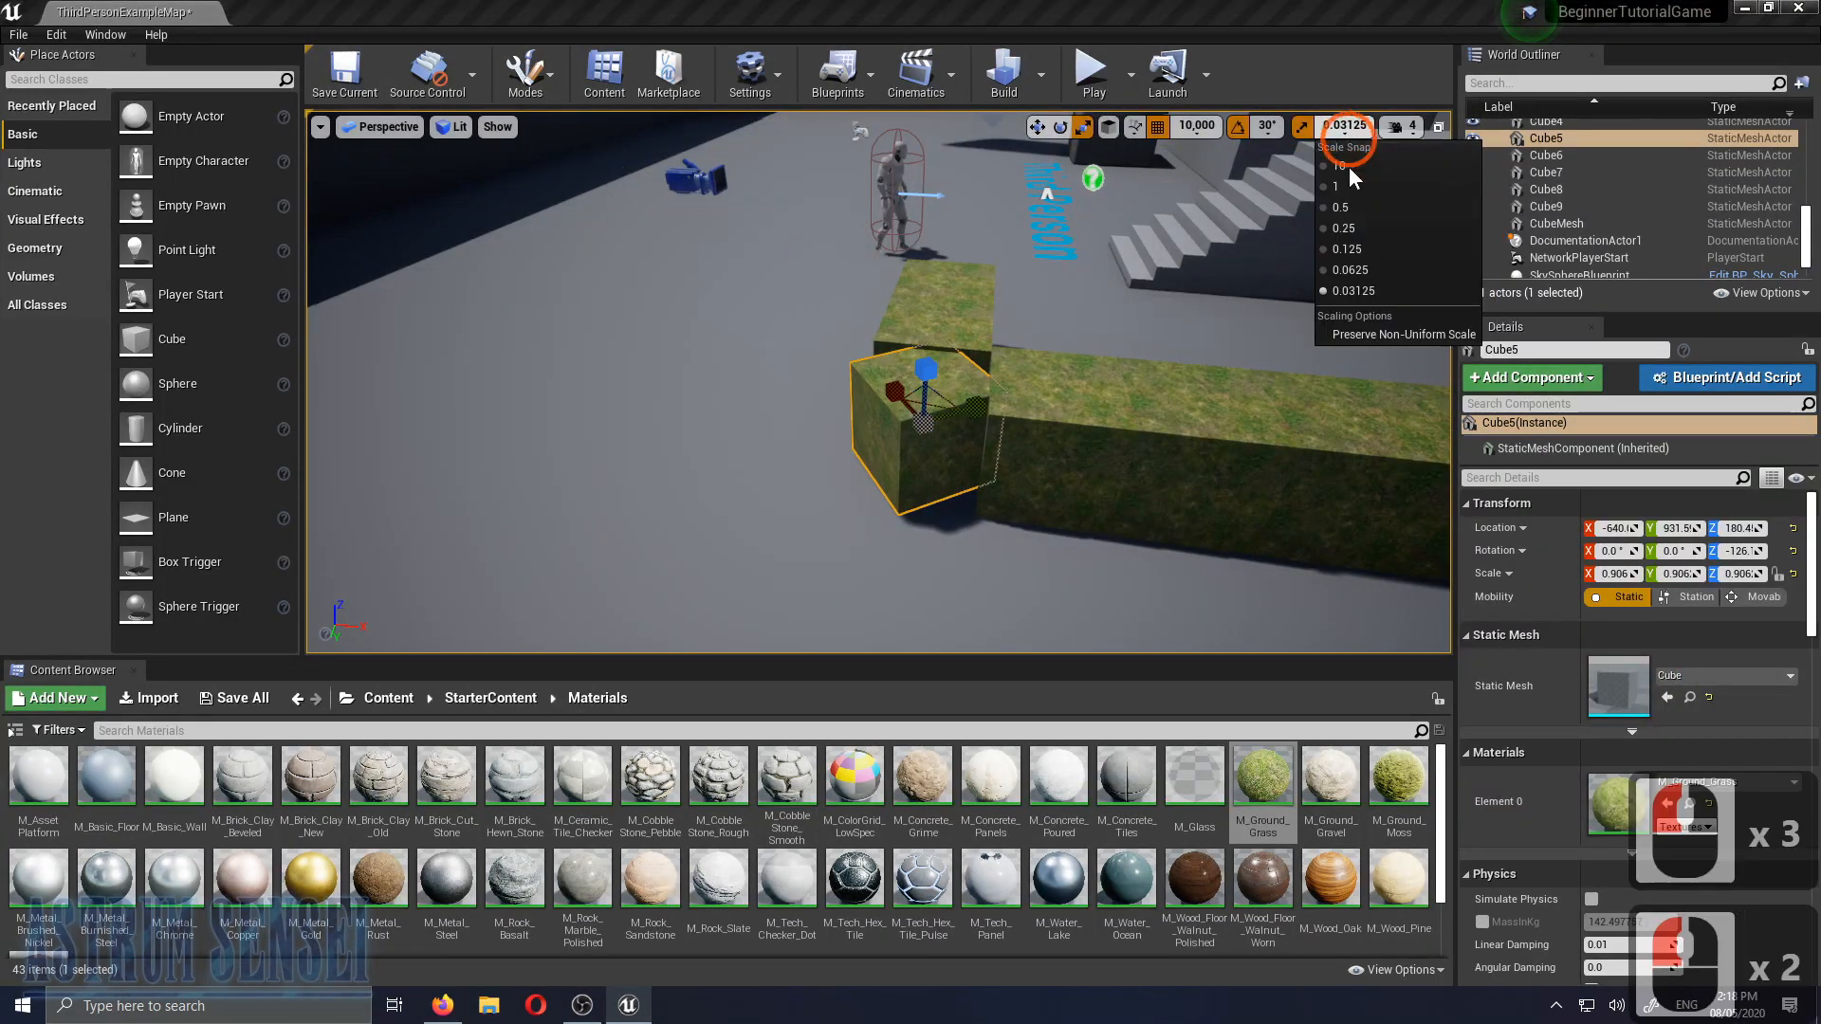
left_click(1339, 166)
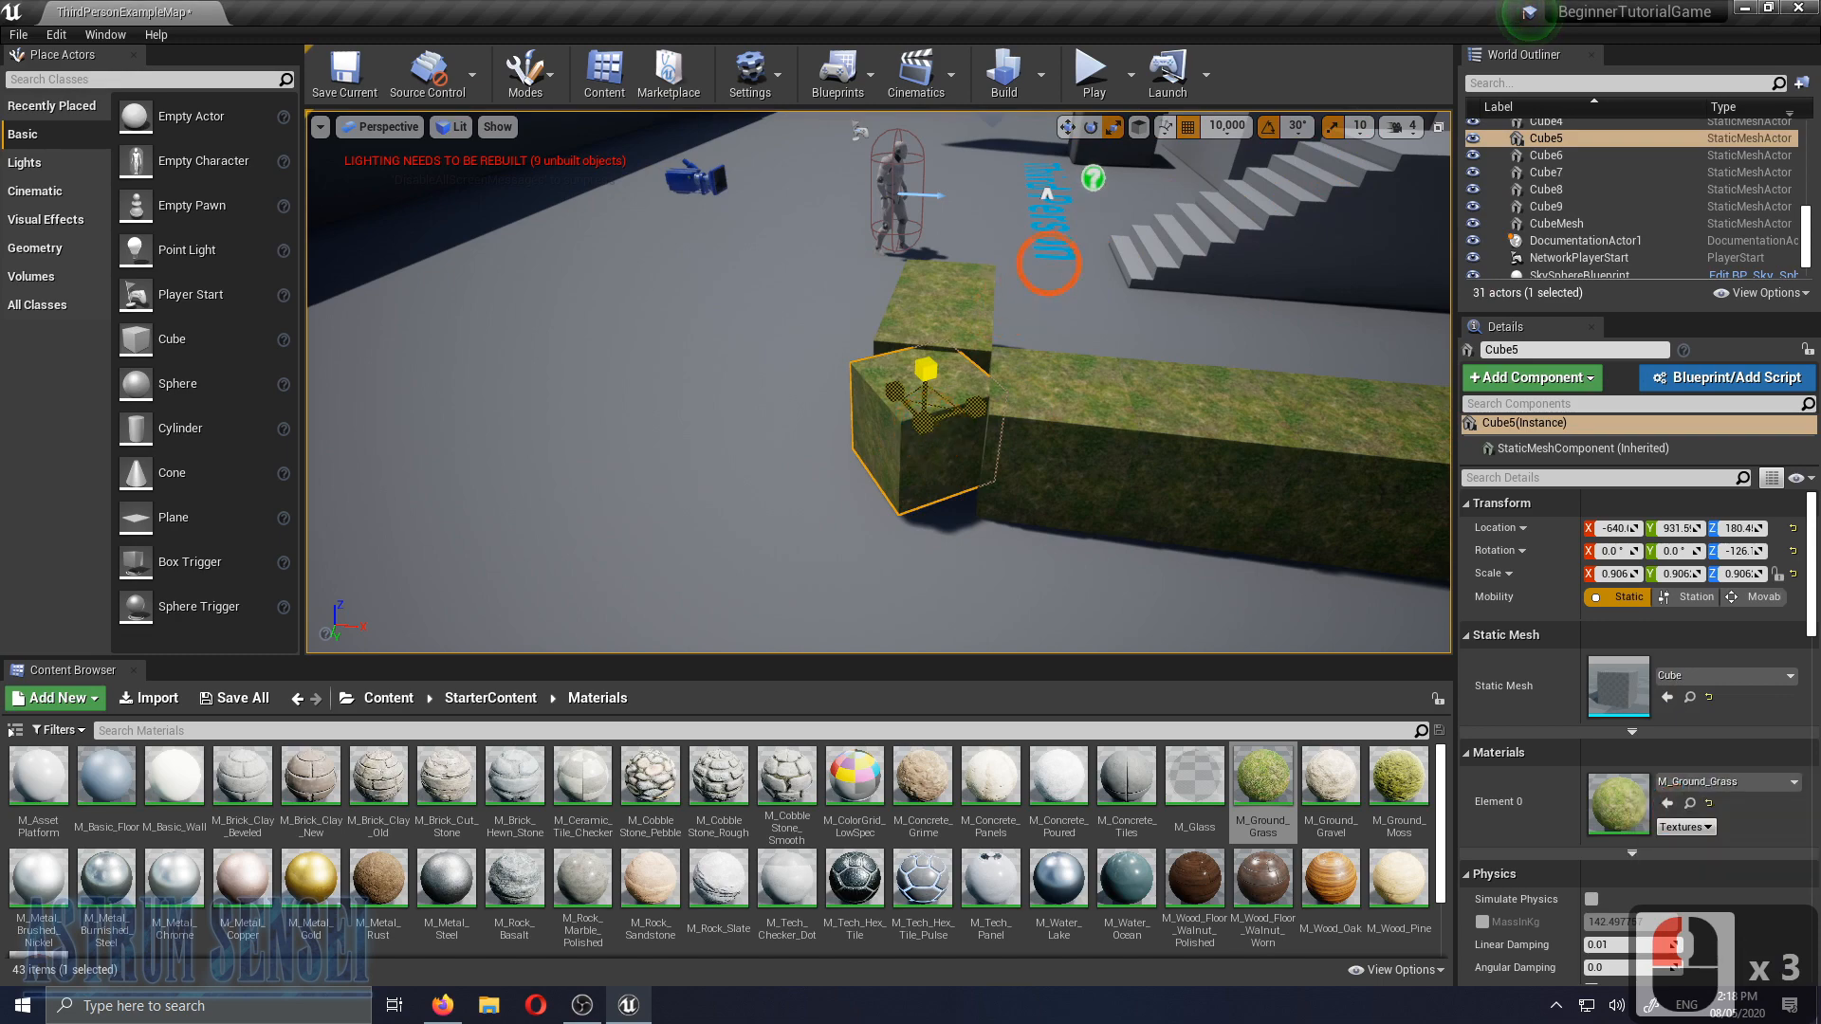
left_click_drag(1049, 264, 1164, 94)
mouse_move(854, 588)
right_mouse_down()
mouse_move(1092, 313)
mouse_move(867, 591)
right_mouse_up()
key("d")
key("w")
key("s")
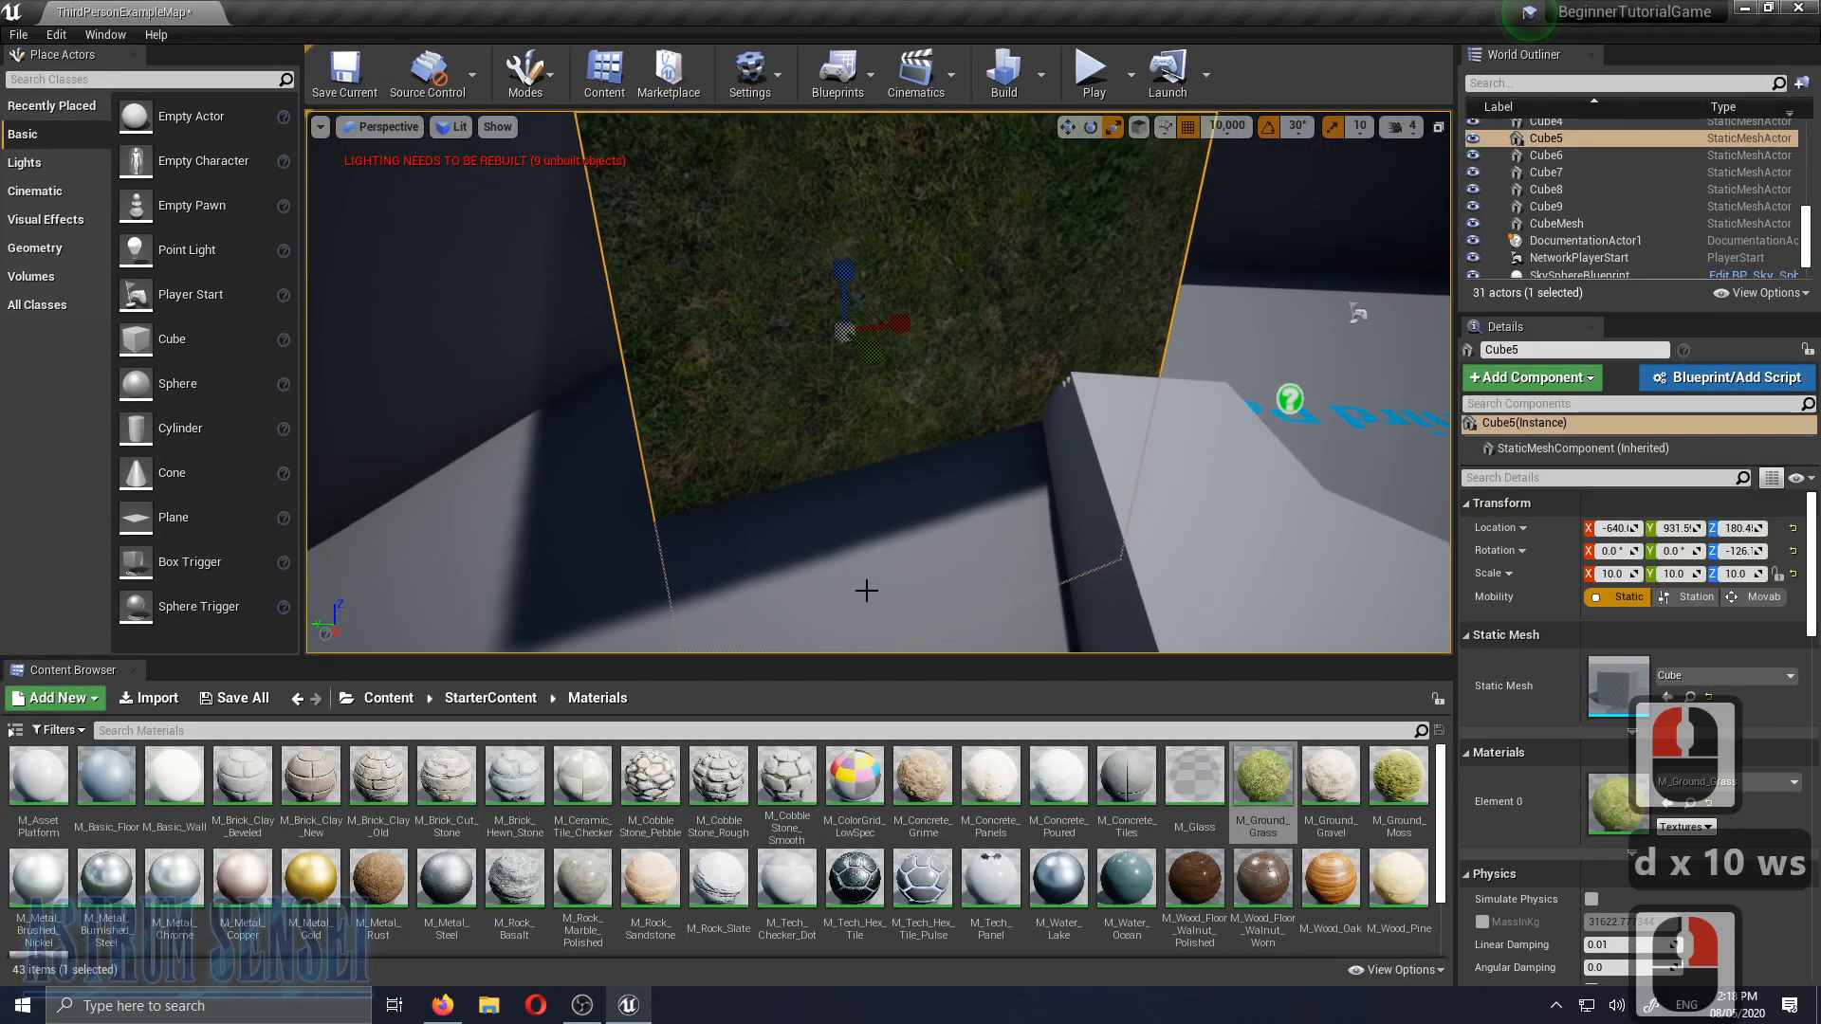
Set the scale snap size to 1 and shrink the corner cube uniformly to a scale of about 0.903
left_click(1359, 126)
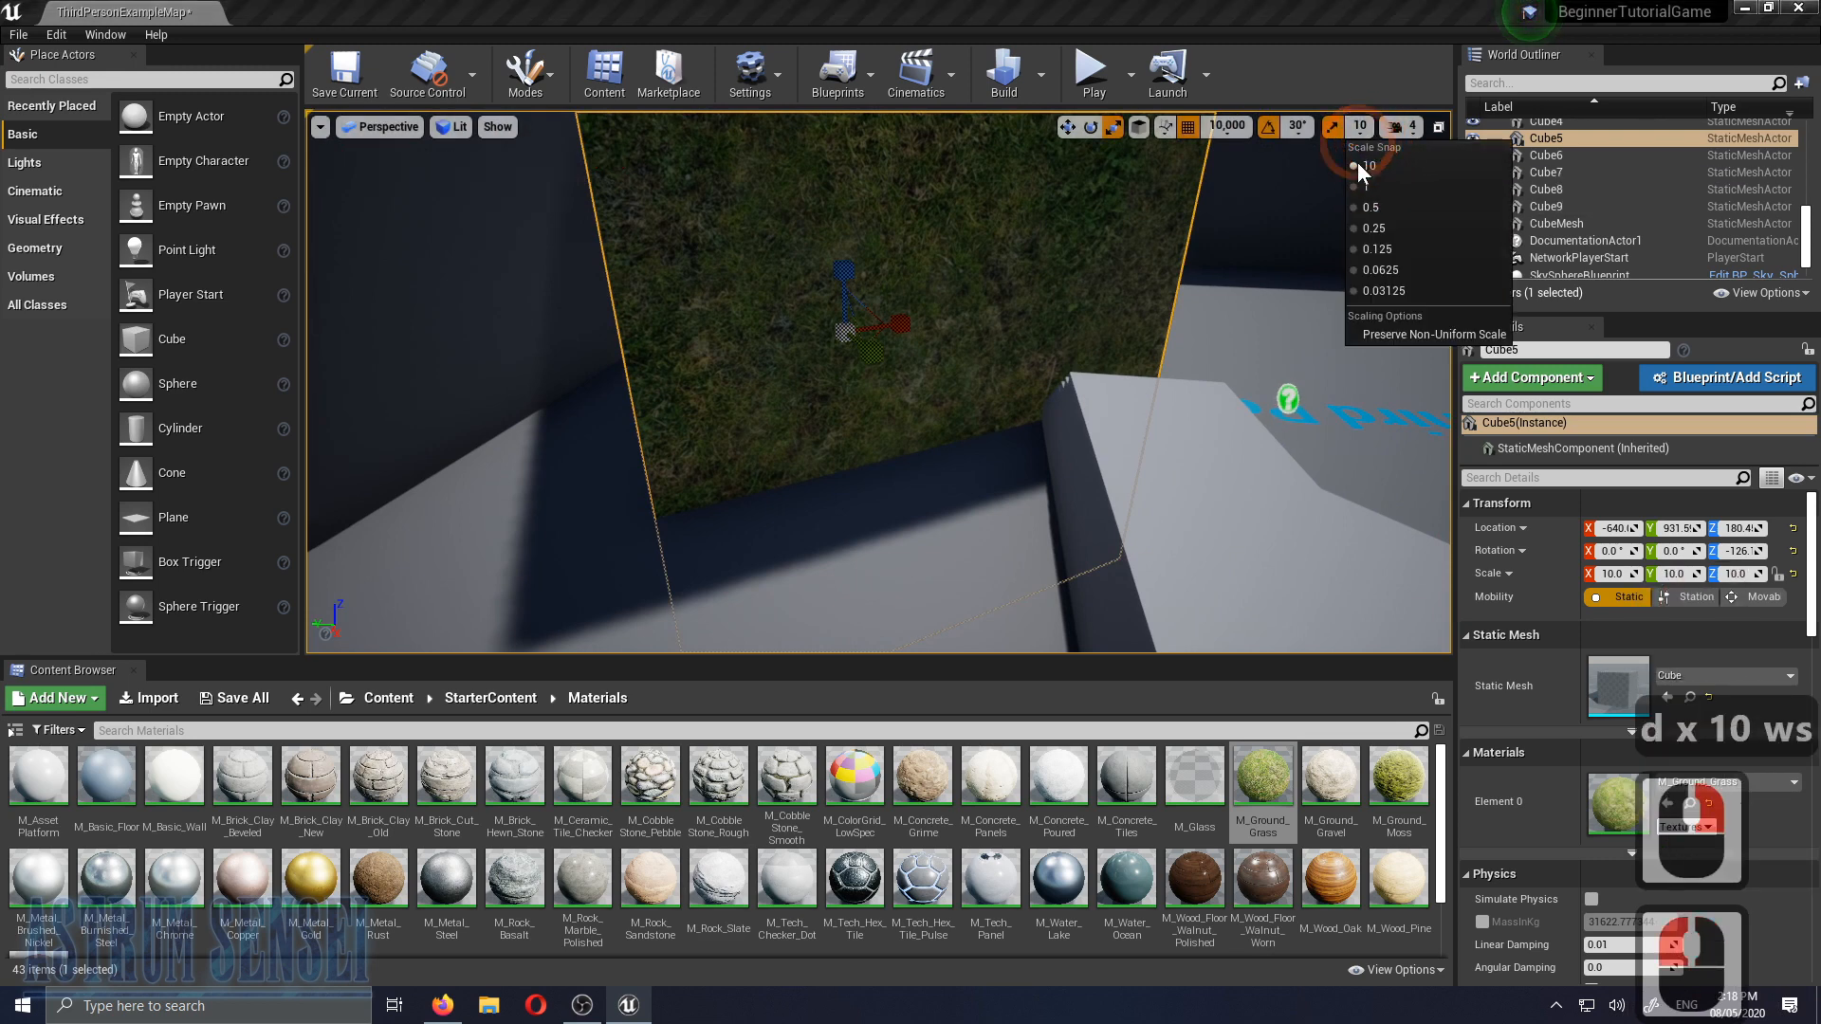
left_click(1391, 186)
right_click(1321, 171)
right_click(1217, 505)
left_click_drag(852, 338, 531, 759)
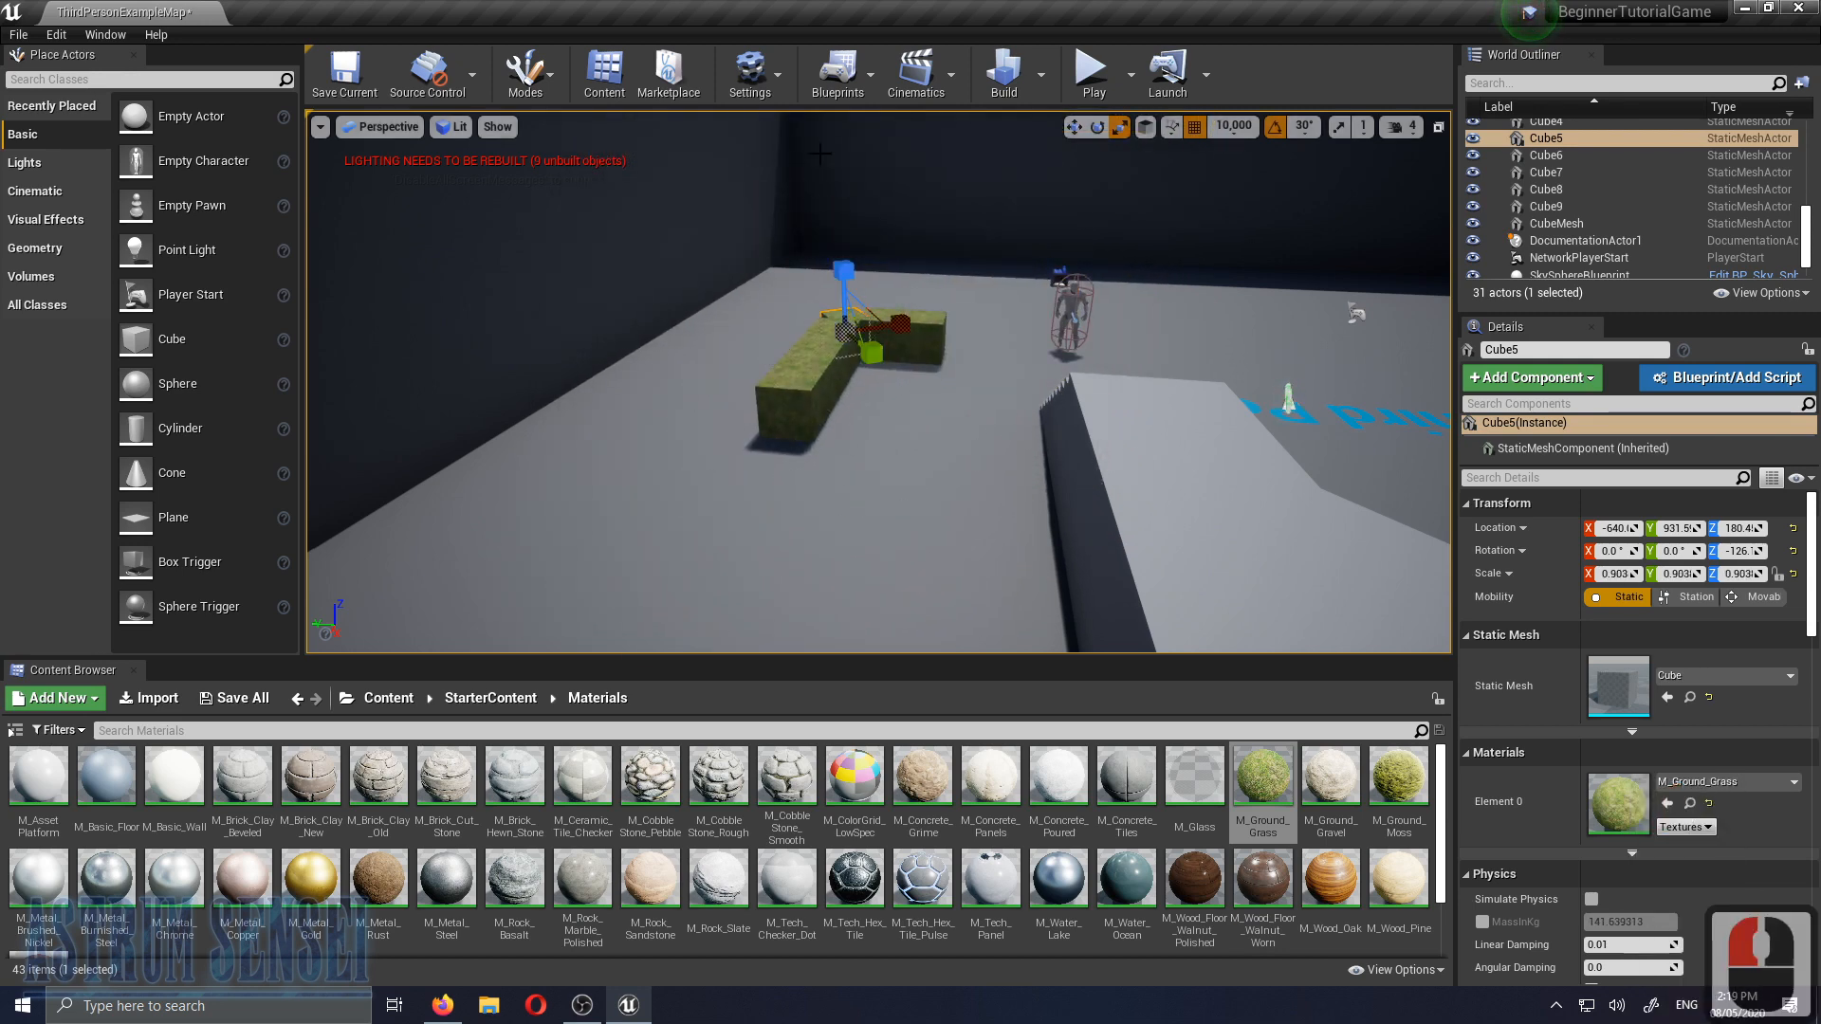
Select the grass cube at the short end of the L, with the position snap size set to 10, and turn off scale snapping
left_click(1227, 184)
right_click_drag(1049, 183, 1138, 104)
key("w")
left_click(1340, 128)
right_click_drag(1229, 222, 871, 437)
key("a")
key("w")
key("s")
key("a")
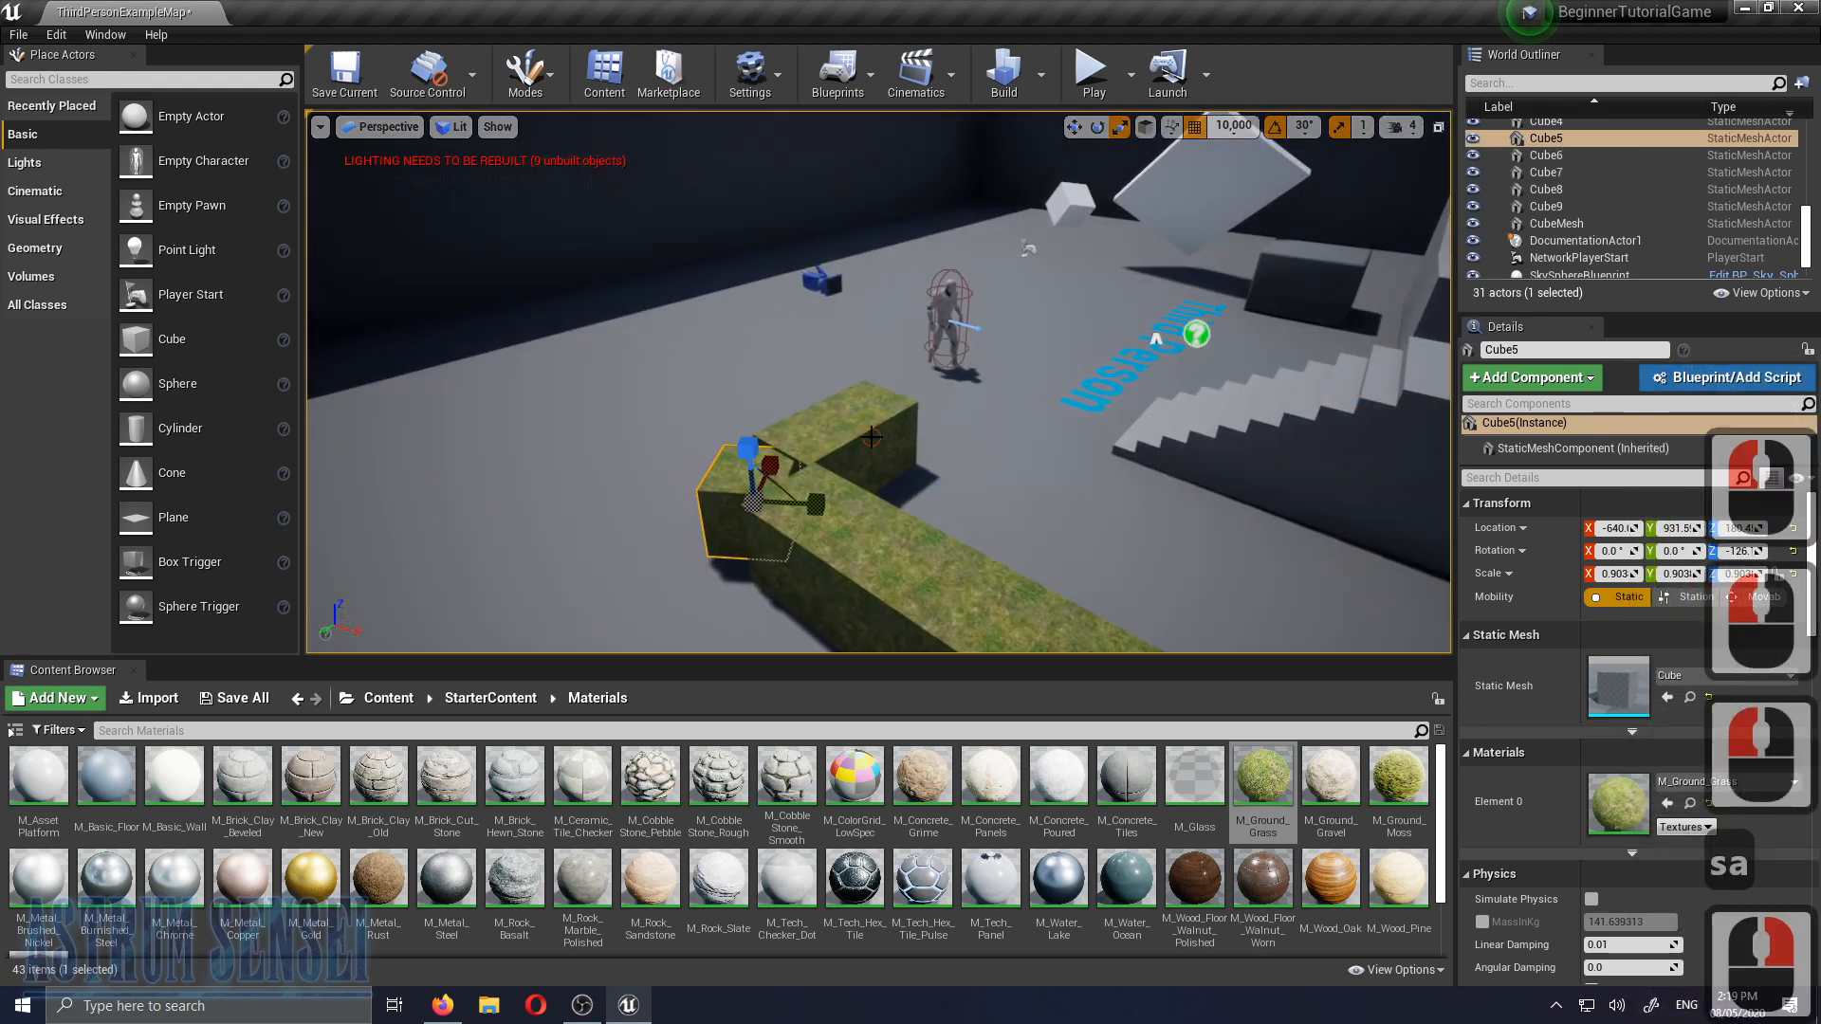
left_click(870, 437)
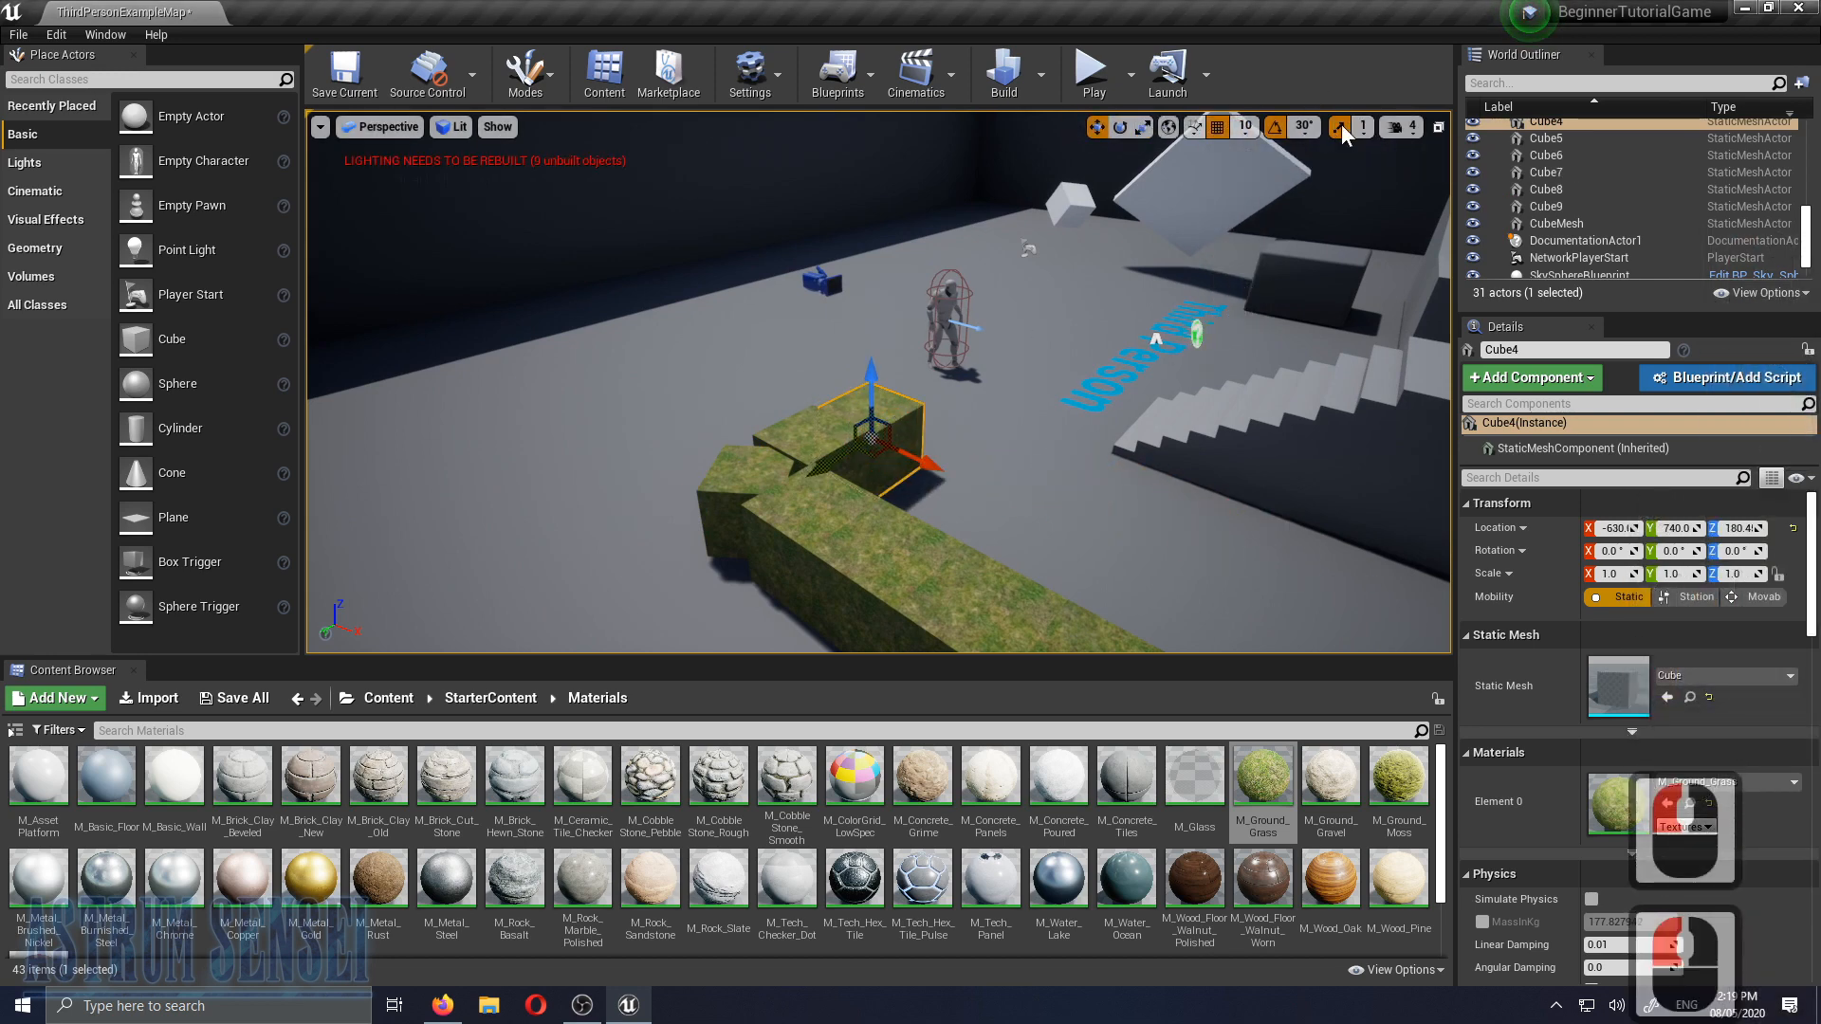
left_click(1341, 123)
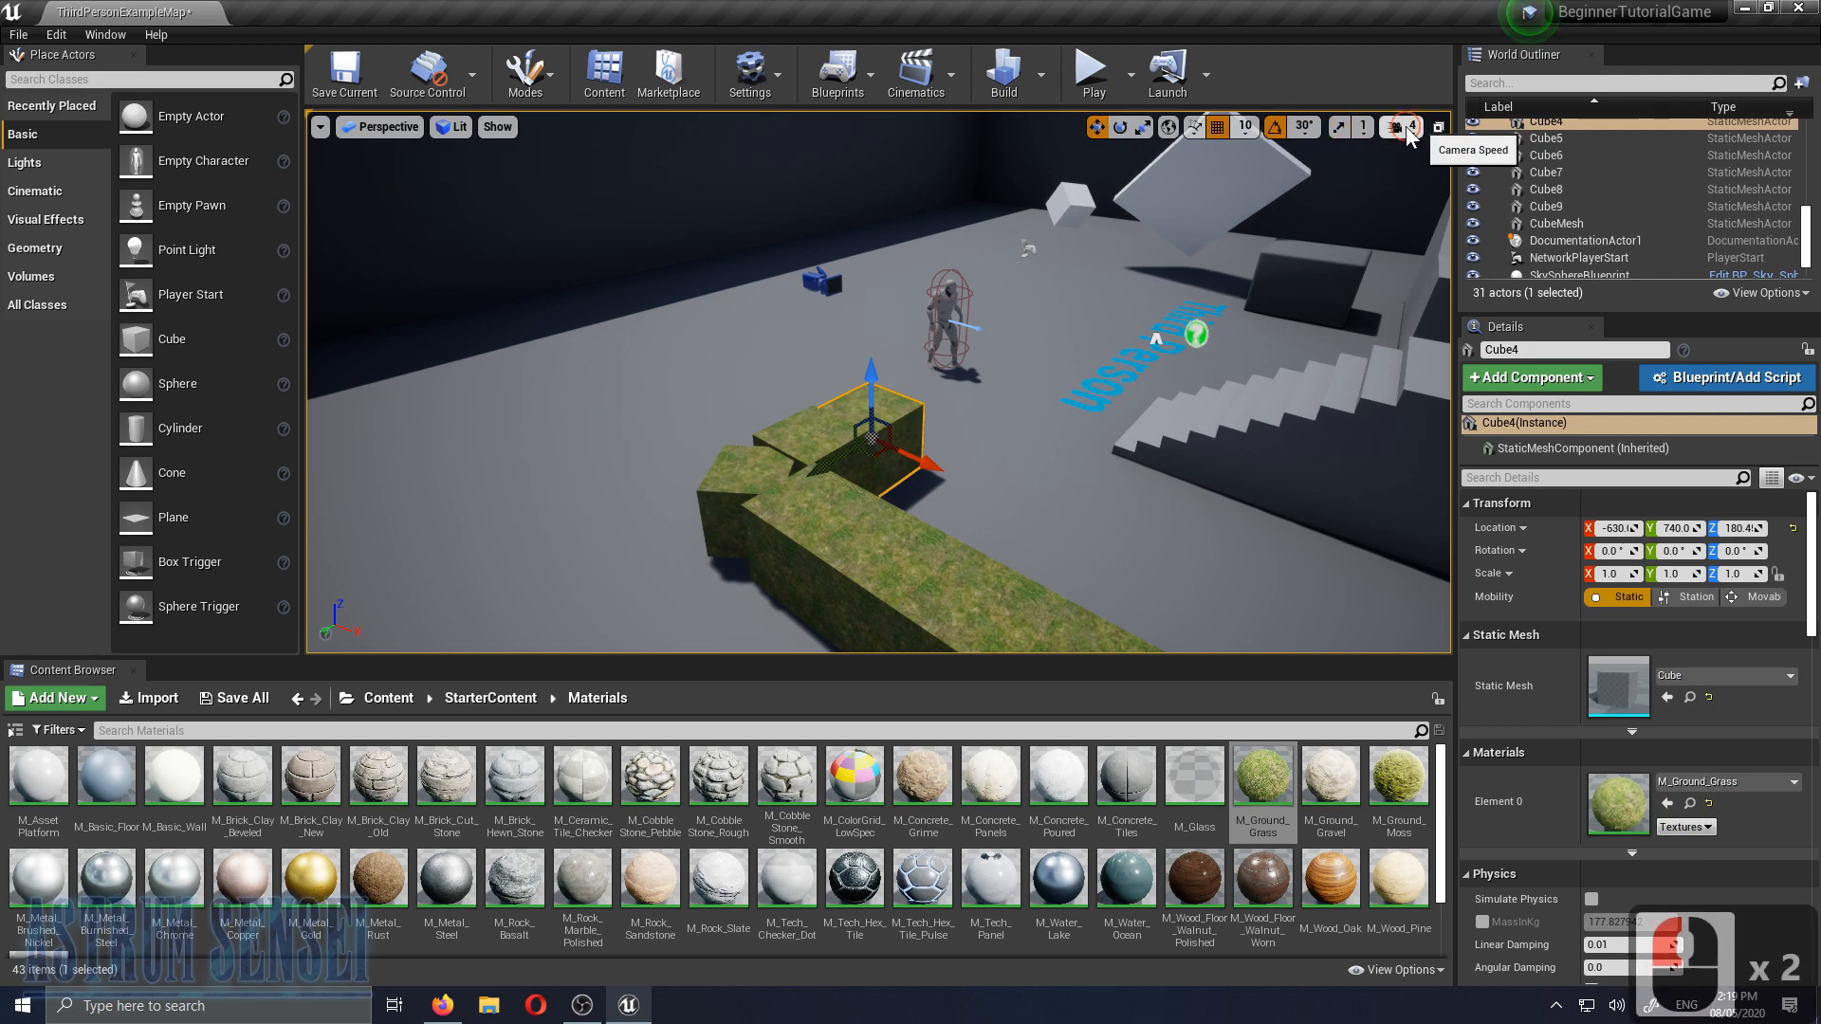
Check the camera speed setting and fly through the level at the current speed of 4
left_click(1406, 127)
right_click_drag(1143, 244, 1385, 143)
key("w")
key("w")
key("w")
key("d")
Set the camera speed to 1, try it by flying toward the grass cubes, and select the third-person character
left_click(1400, 127)
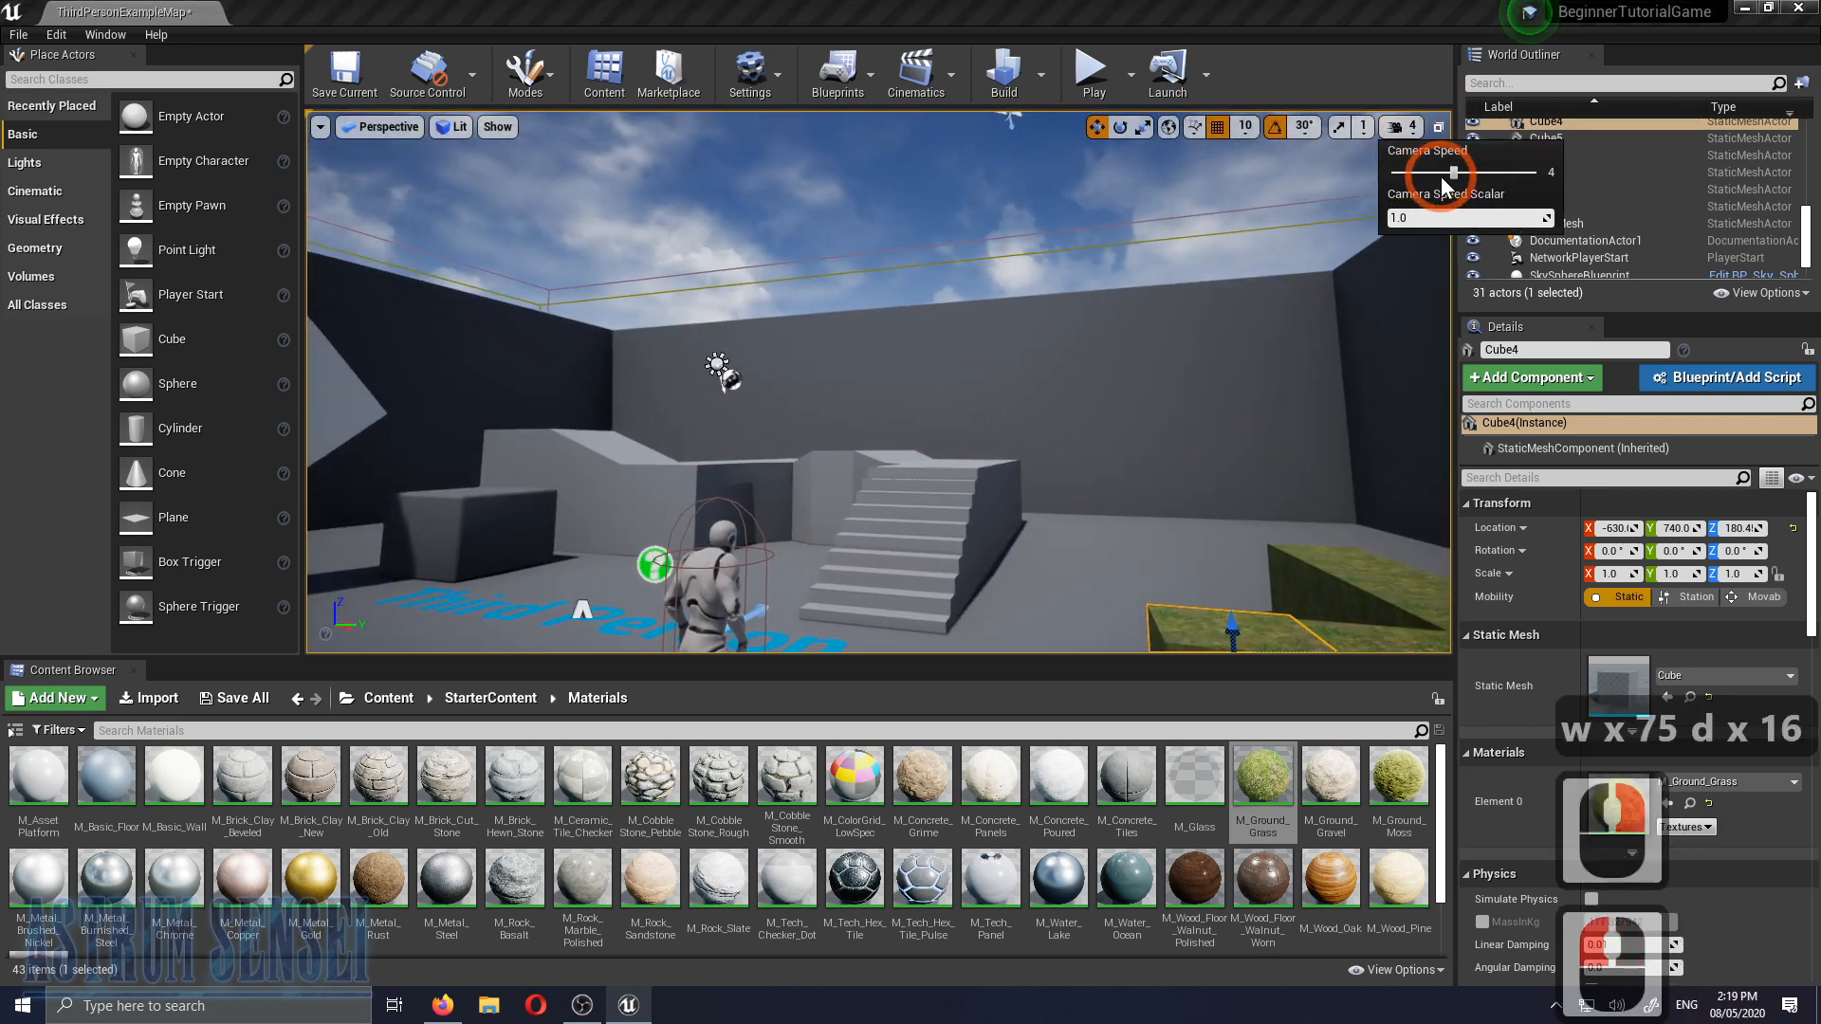
right_click_drag(1328, 246, 1432, 321)
key("w")
key("d")
left_click(1106, 342)
key("w")
right_click_drag(694, 247, 699, 243)
key("w")
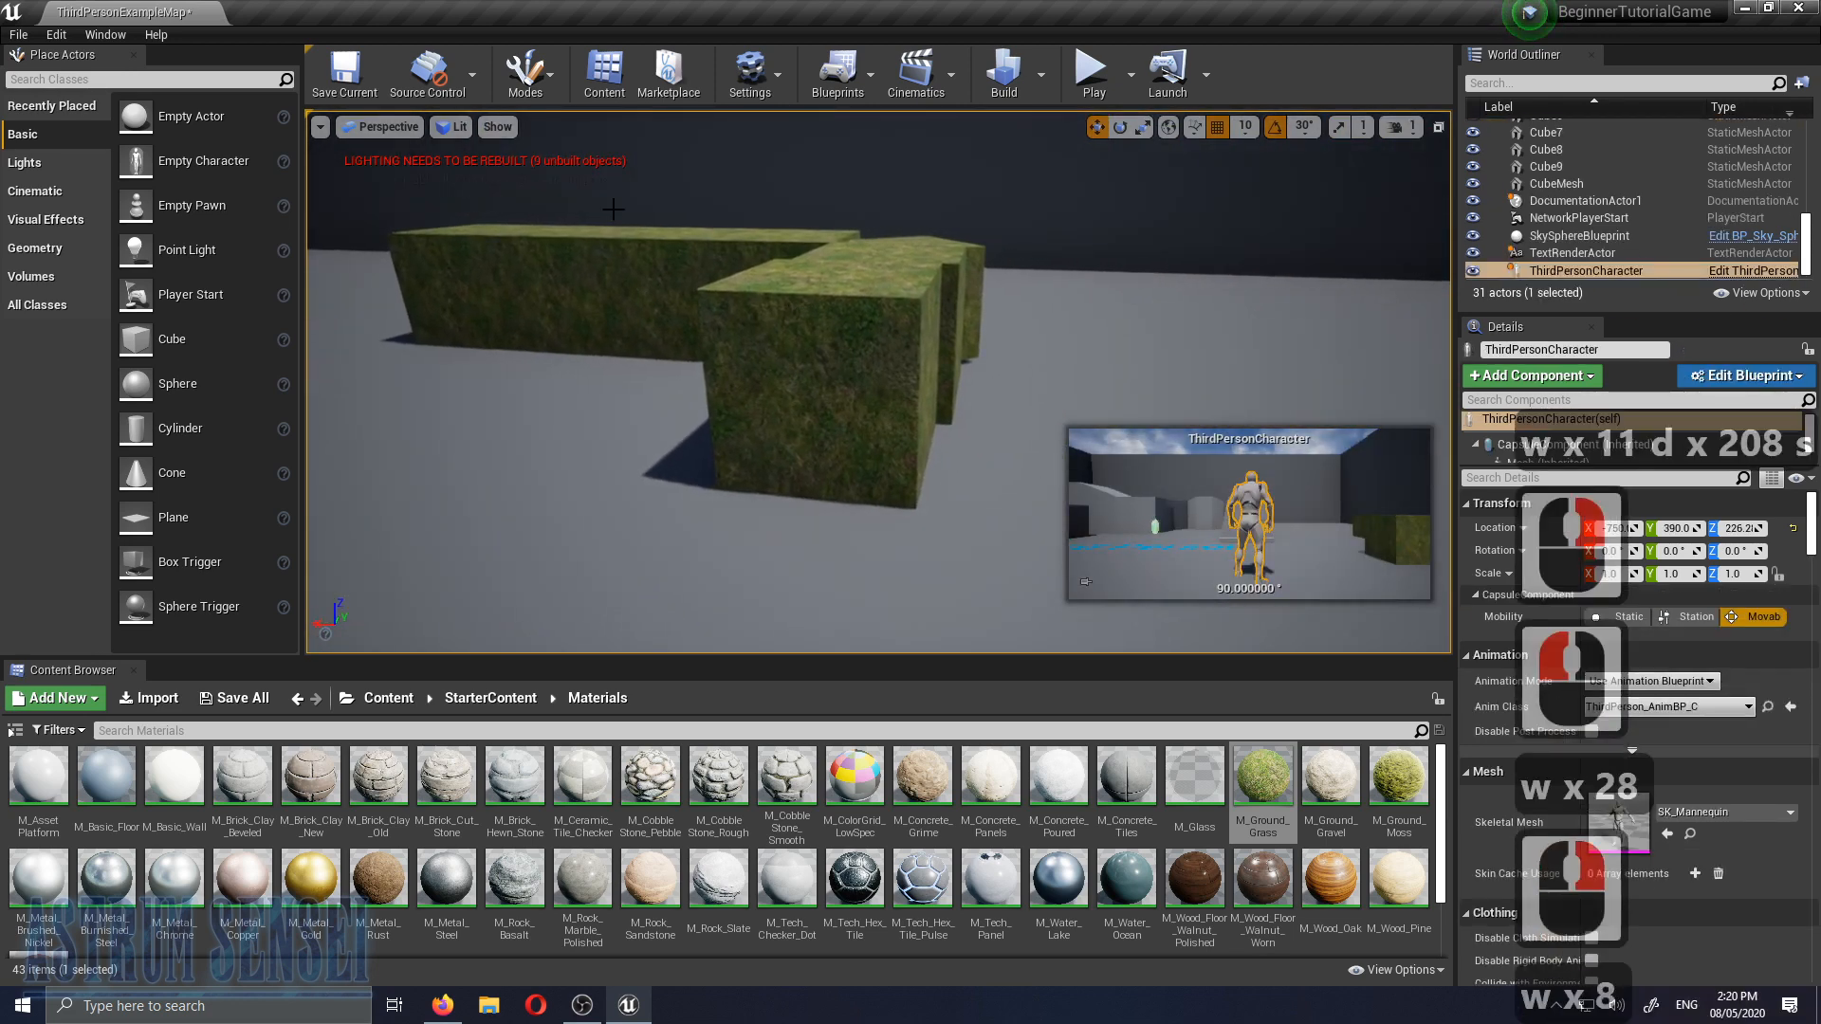
key("w")
right_click_drag(948, 293, 1010, 226)
key("a")
key("w")
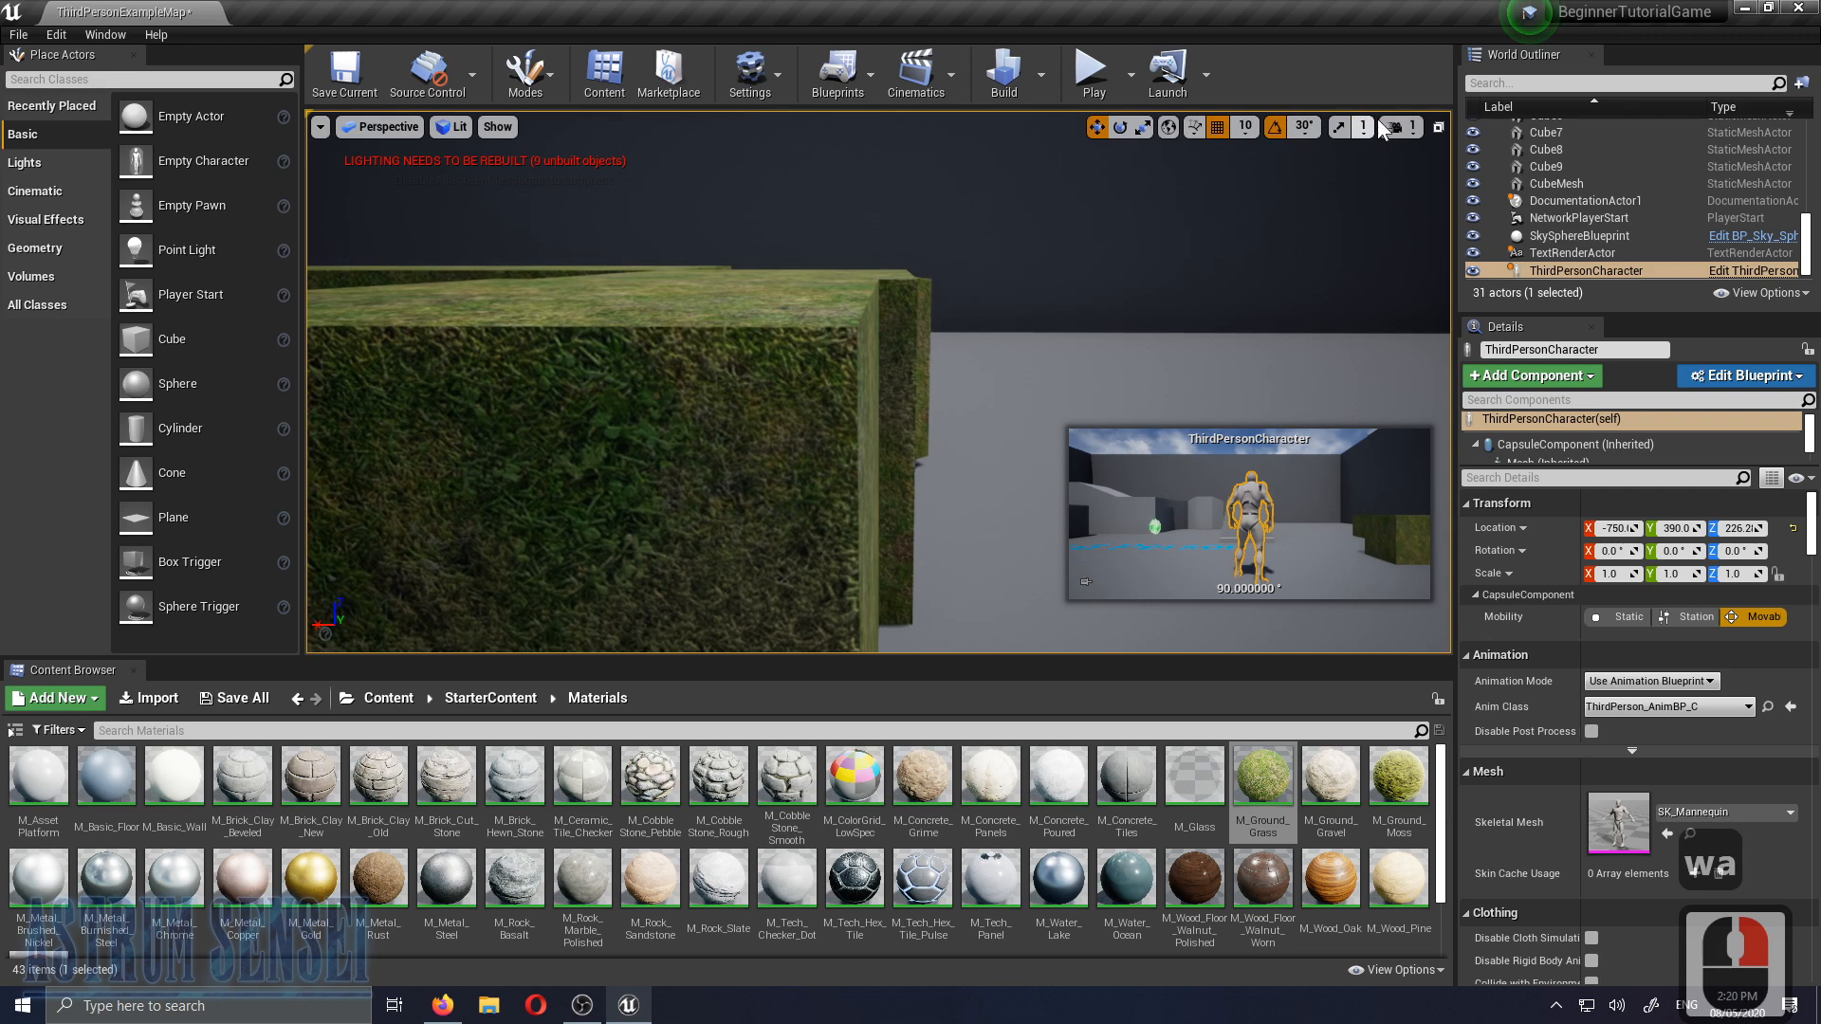
Set the camera speed to 8 and fly around the level to try the fastest movement
left_click(1402, 128)
left_click_drag(1396, 174, 1534, 174)
right_click_drag(1010, 285, 214, 114)
right_click_drag(878, 382, 460, 483)
key("w")
key("a")
key("s")
key("w")
key("w")
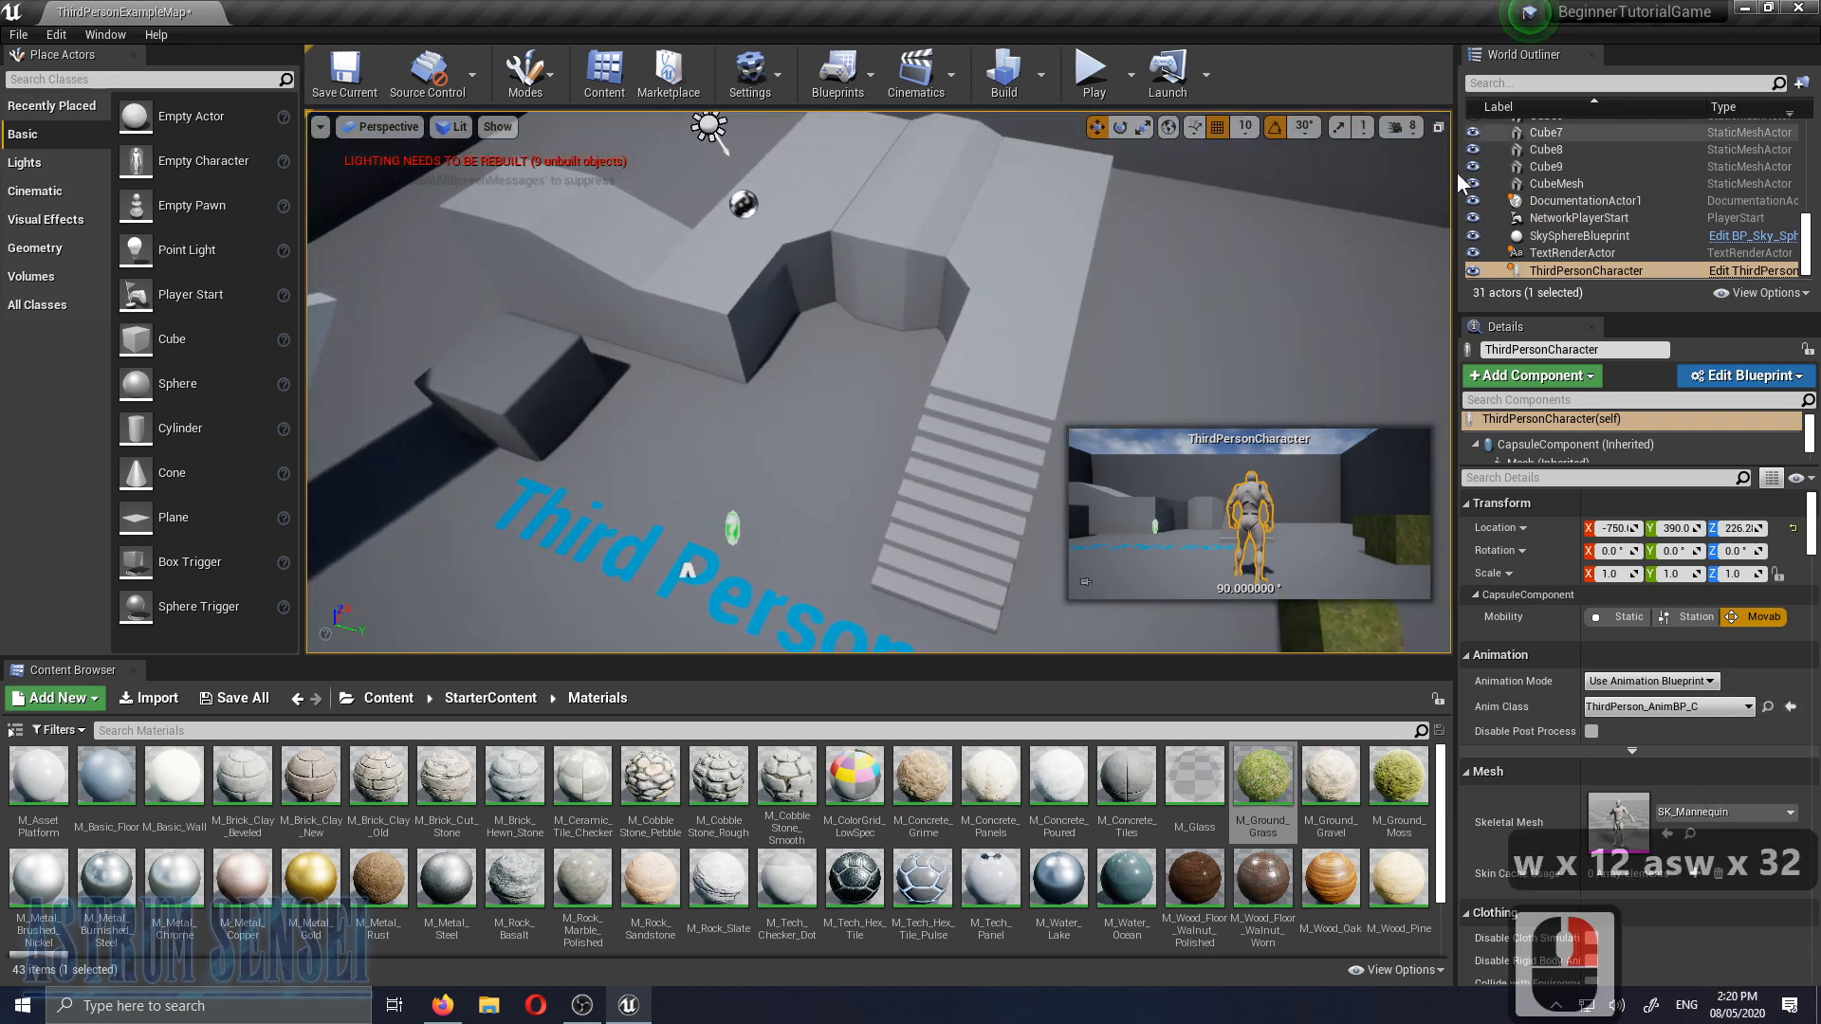
Set the camera speed to 3 and save the current level
left_click(1408, 128)
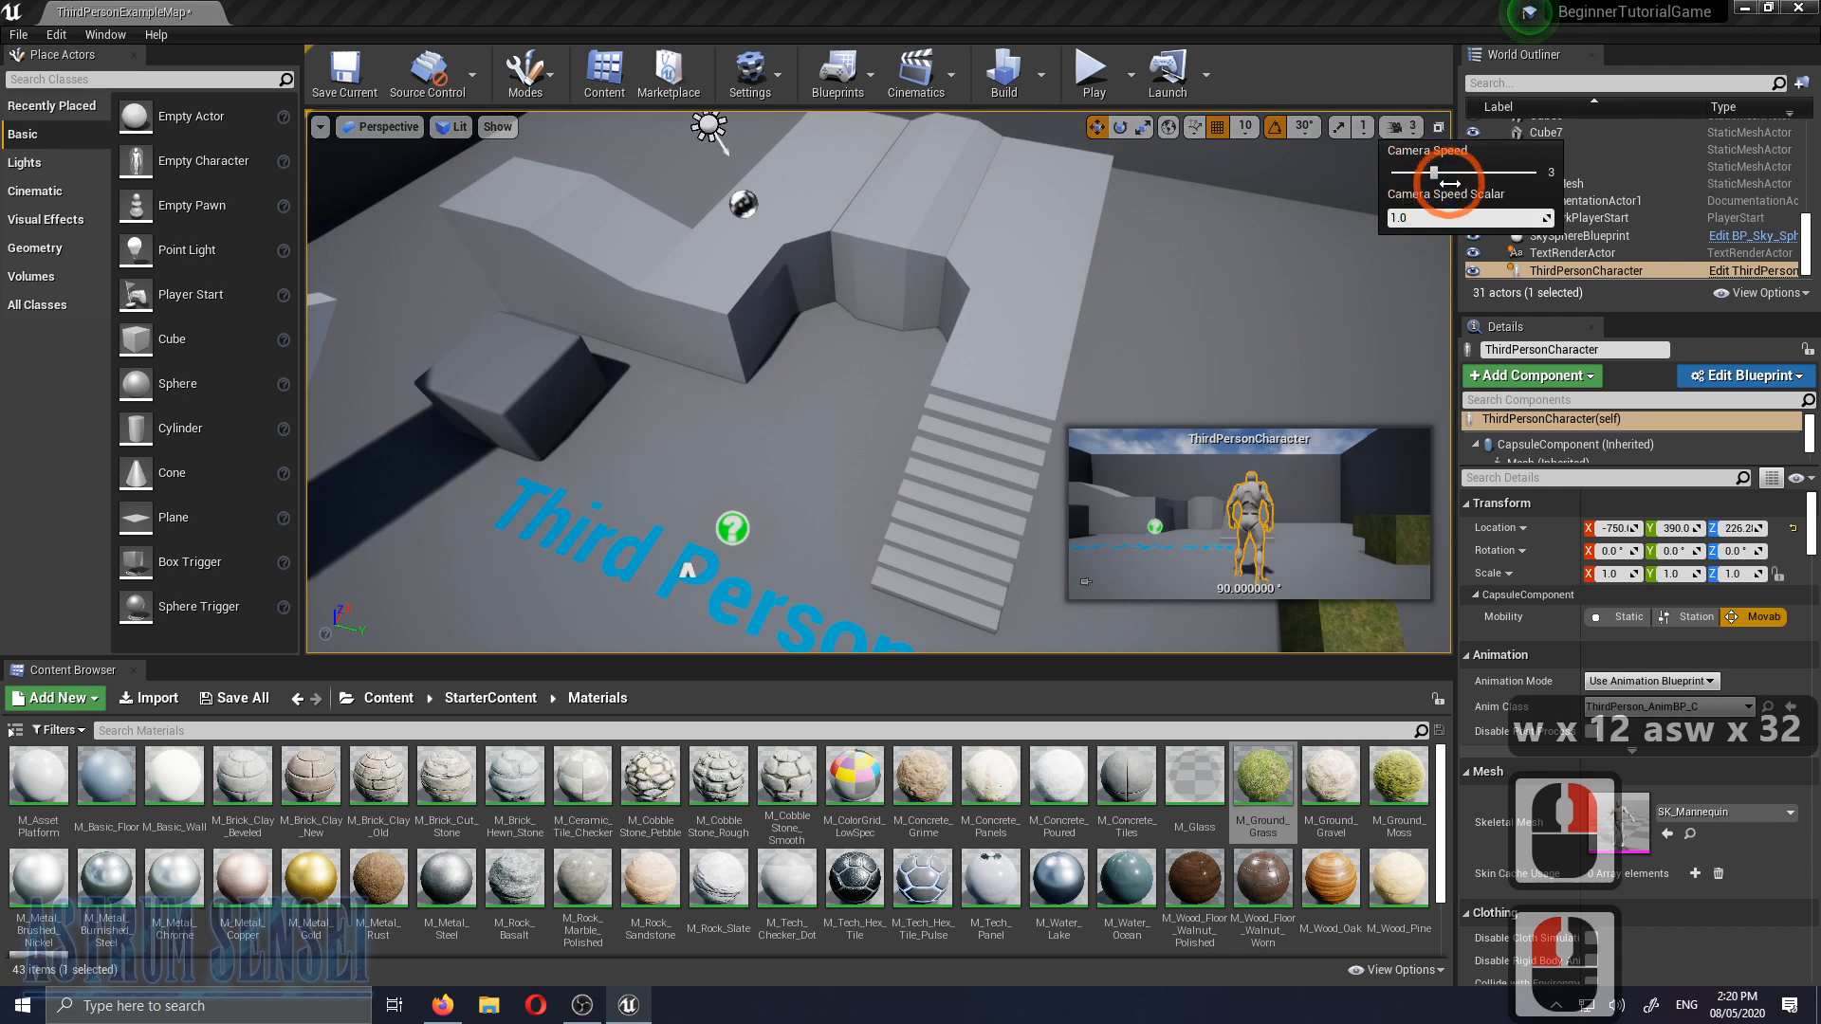
left_click(344, 72)
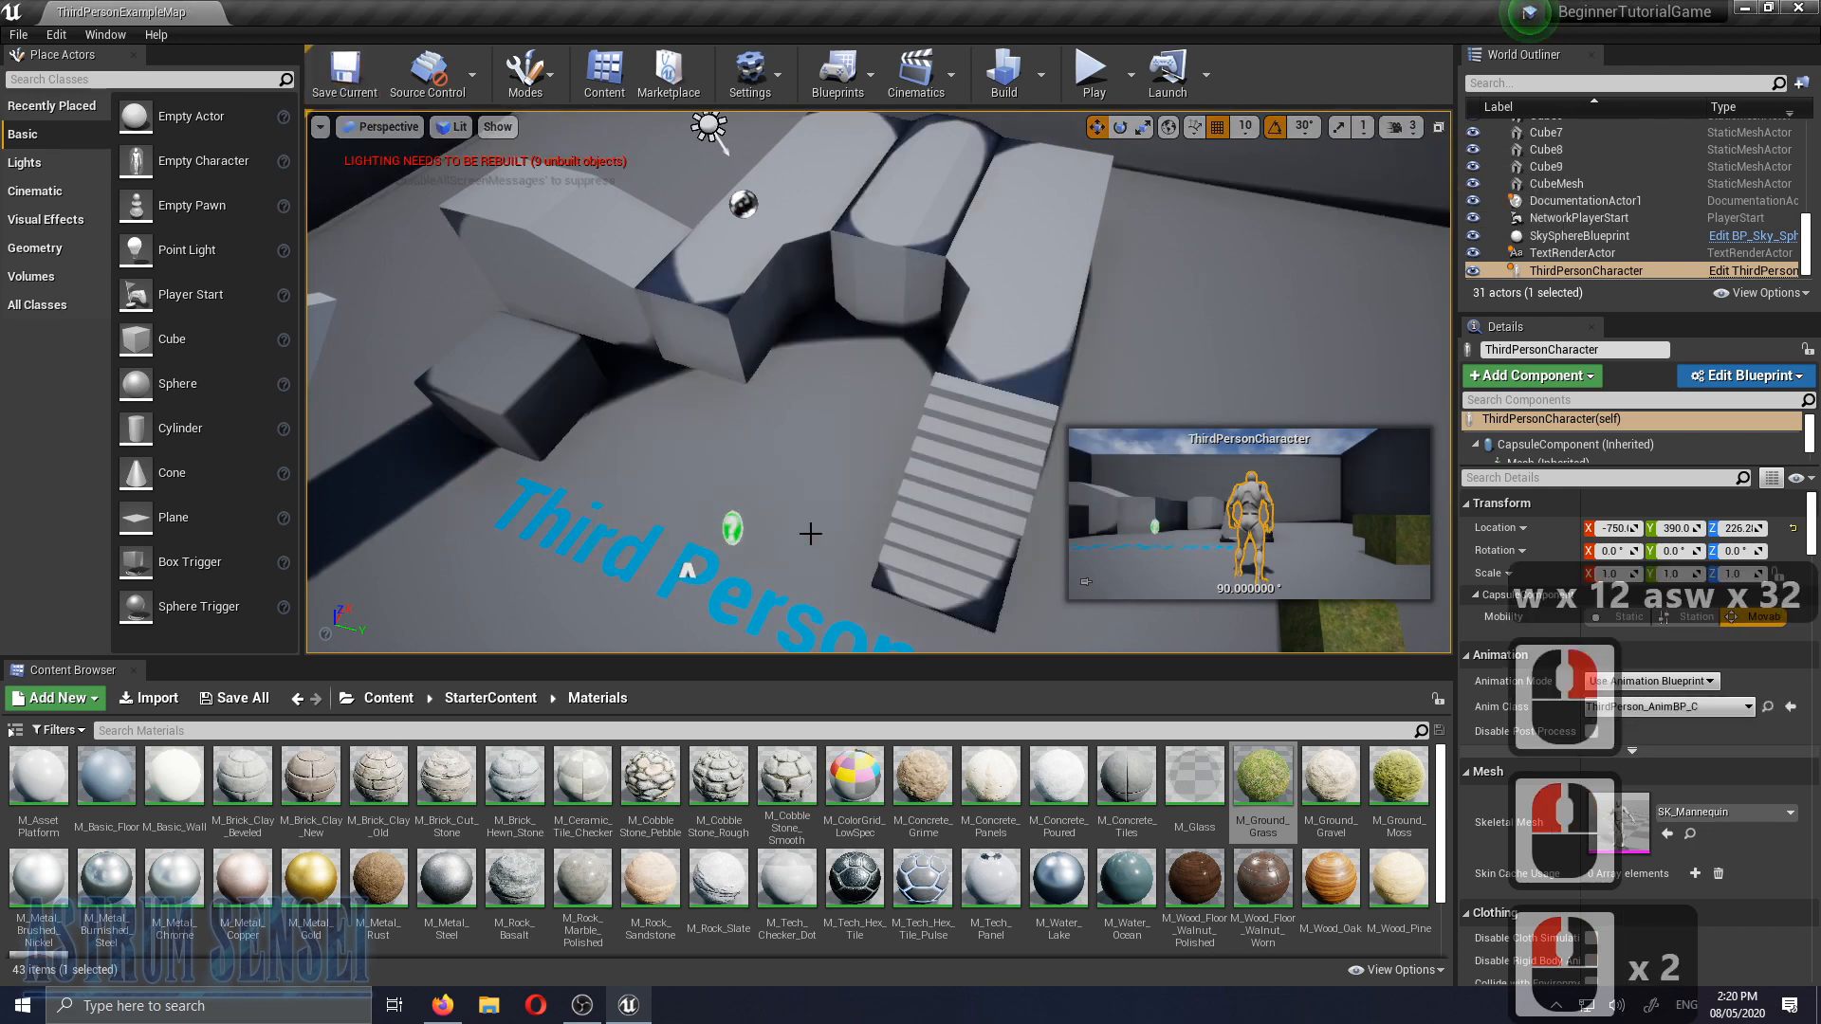
right_click_drag(810, 534, 554, 415)
key("w")
key("w")
key("w")
key("a")
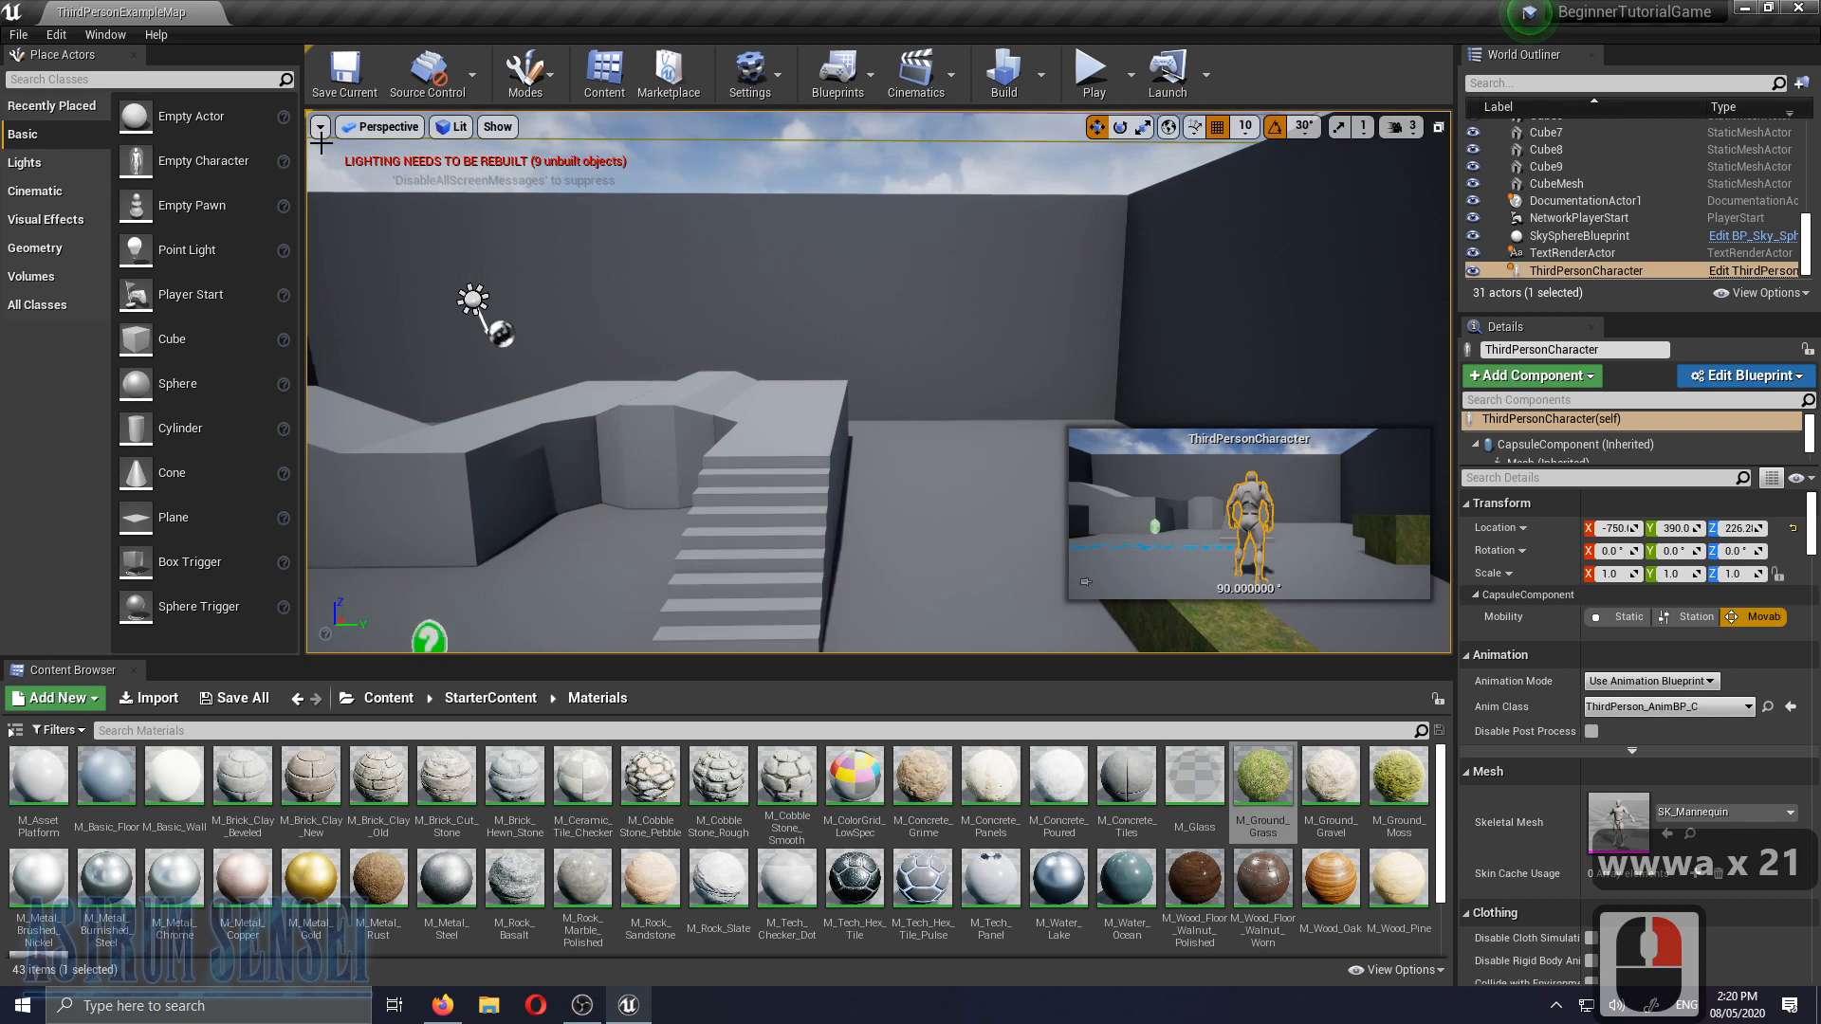
Switch to the four-viewport layout, check the Right viewport's view options and recentre the Top view on the level
left_click(1437, 127)
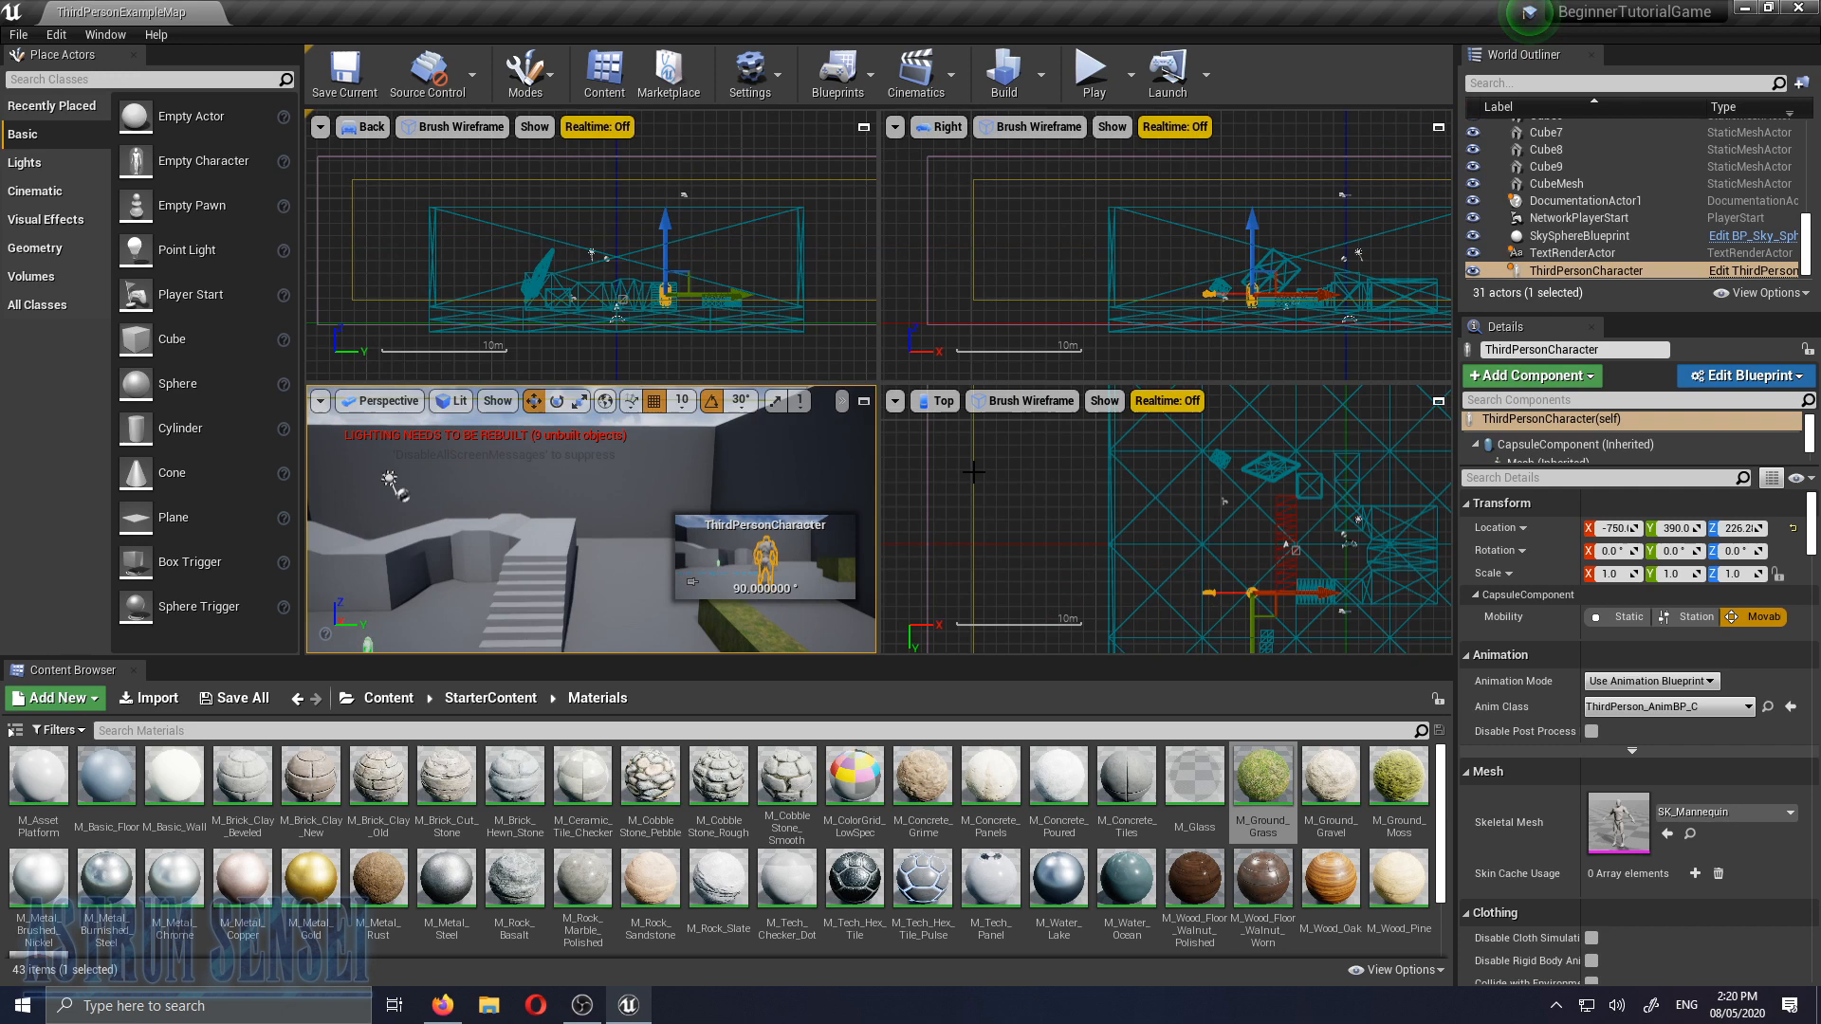
left_click(944, 127)
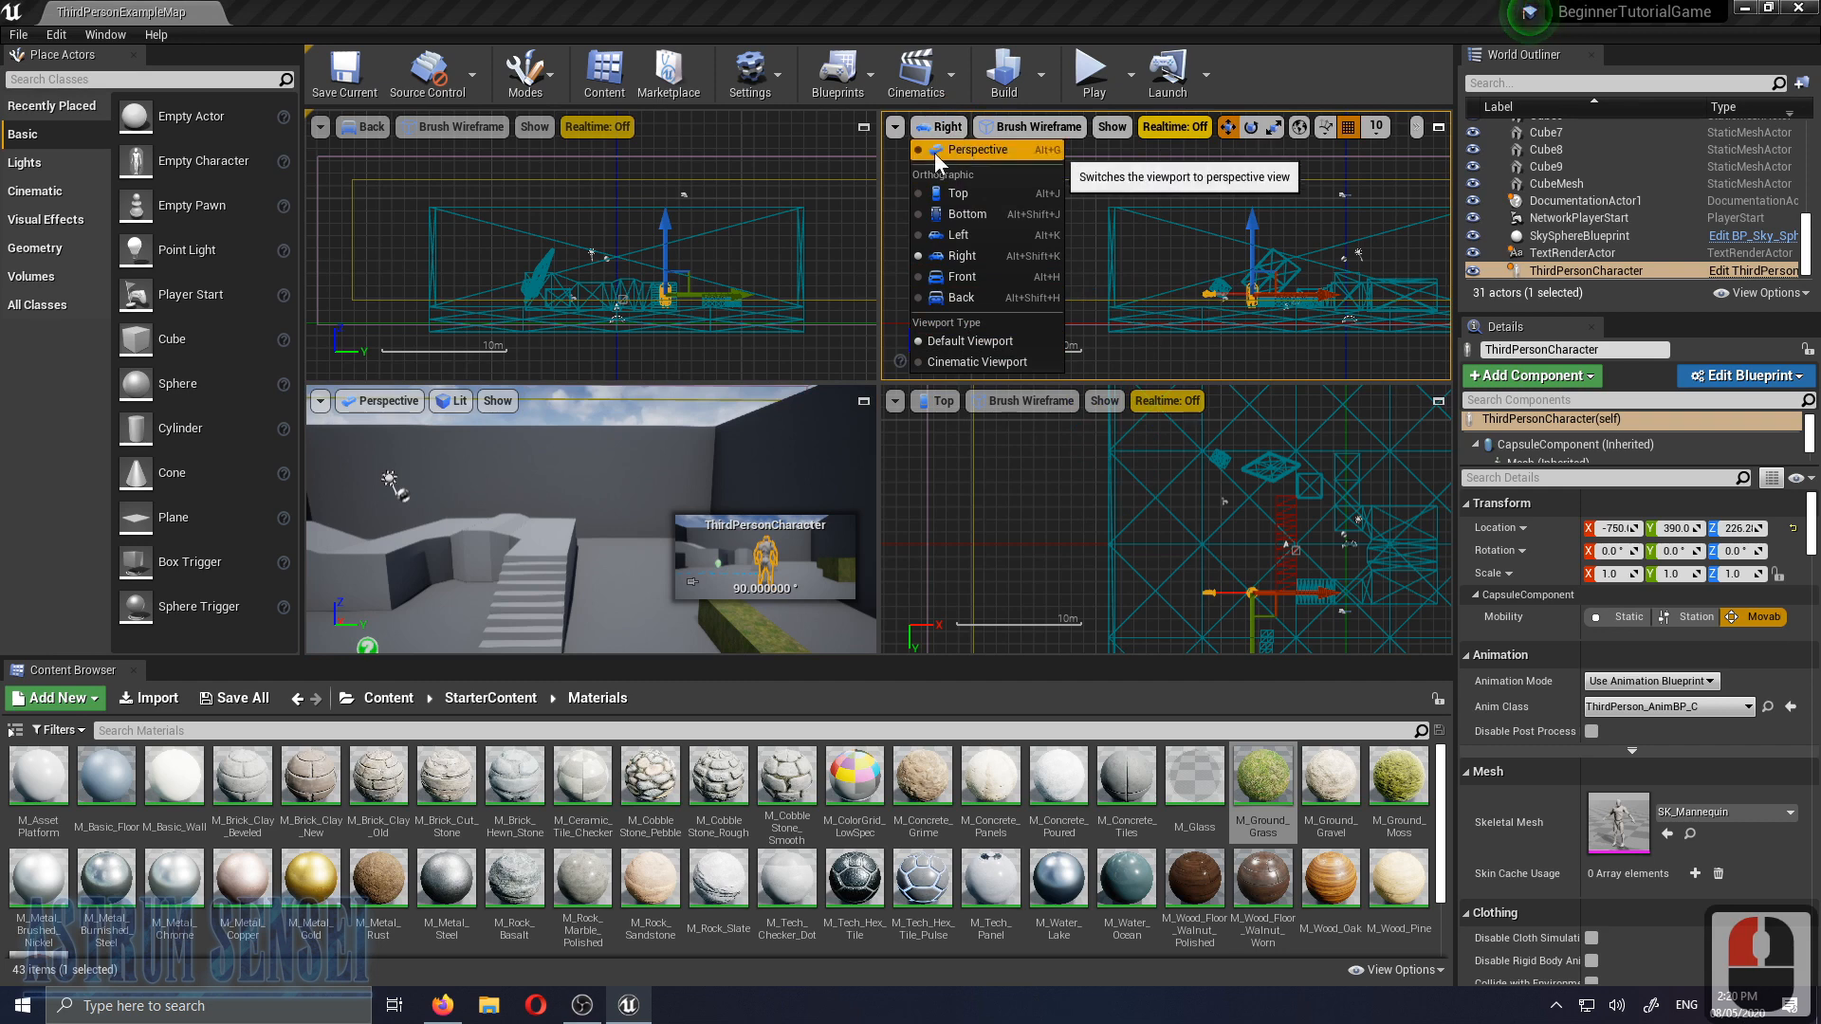
left_click(913, 307)
right_click_drag(1111, 535, 984, 474)
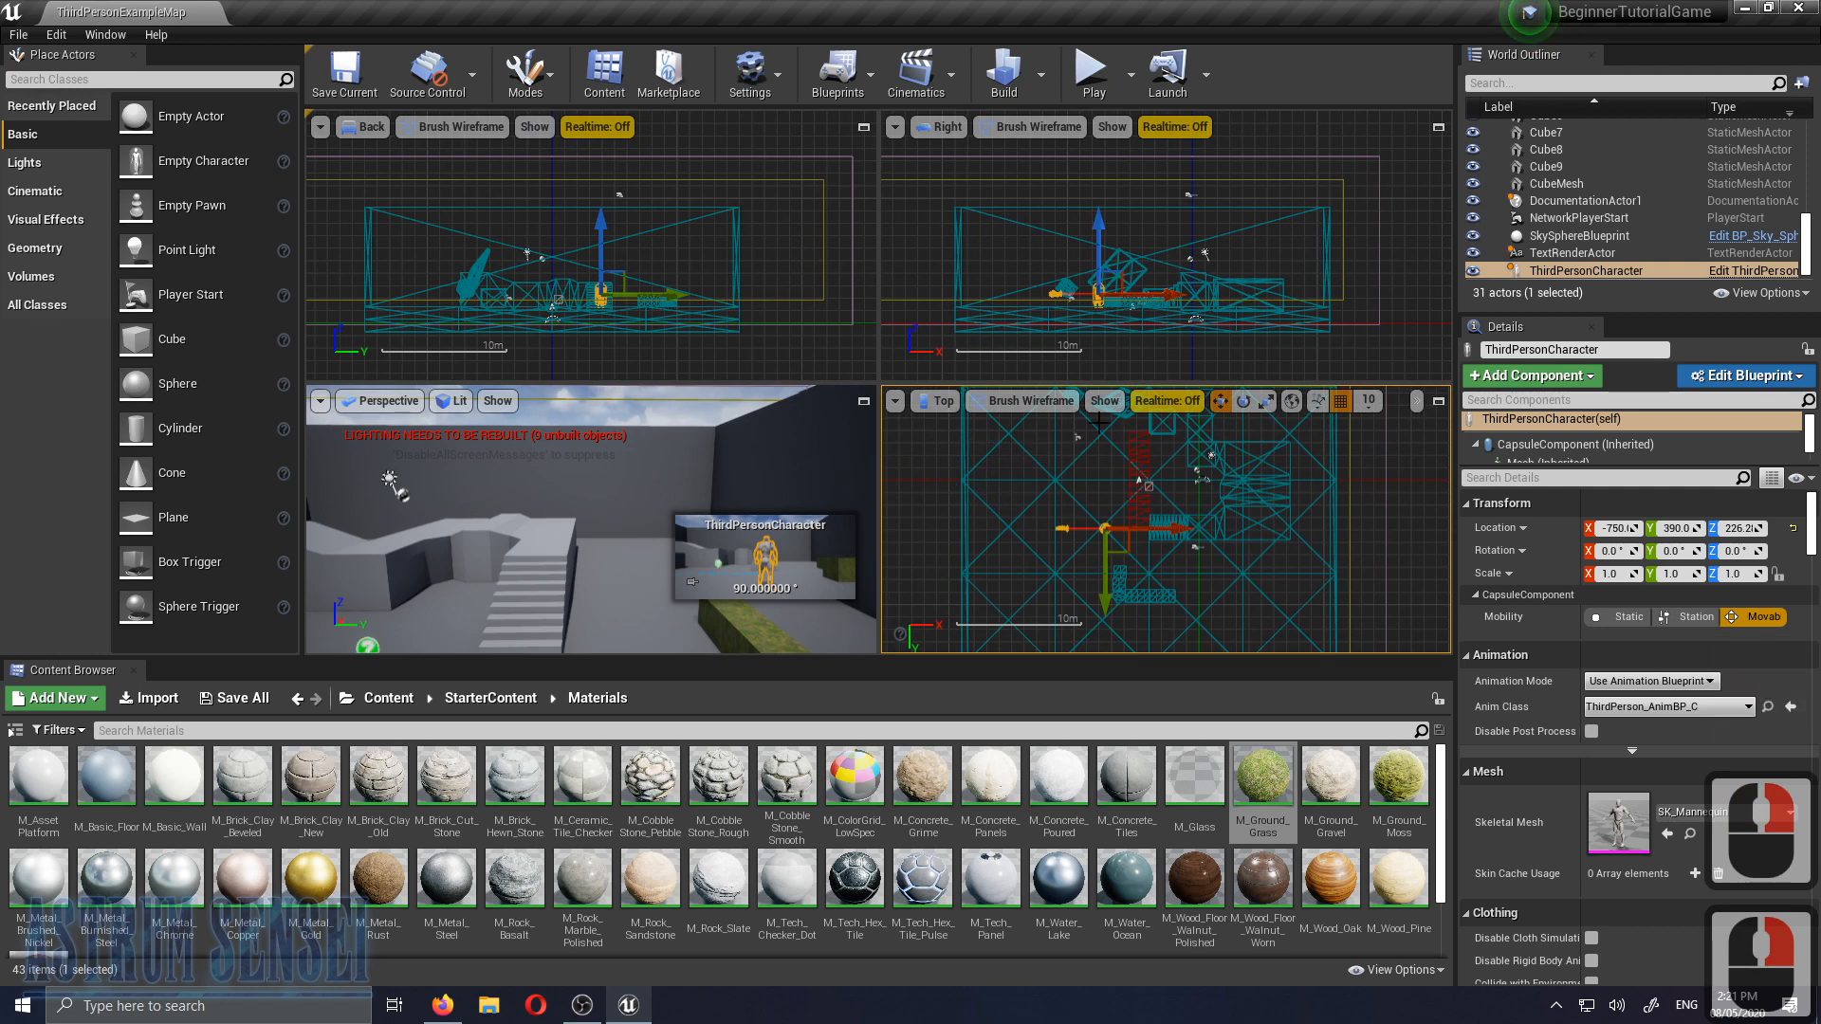
Try the Lit view mode in the Top viewport and return it to Brush Wireframe
left_click(1072, 407)
left_click(1026, 440)
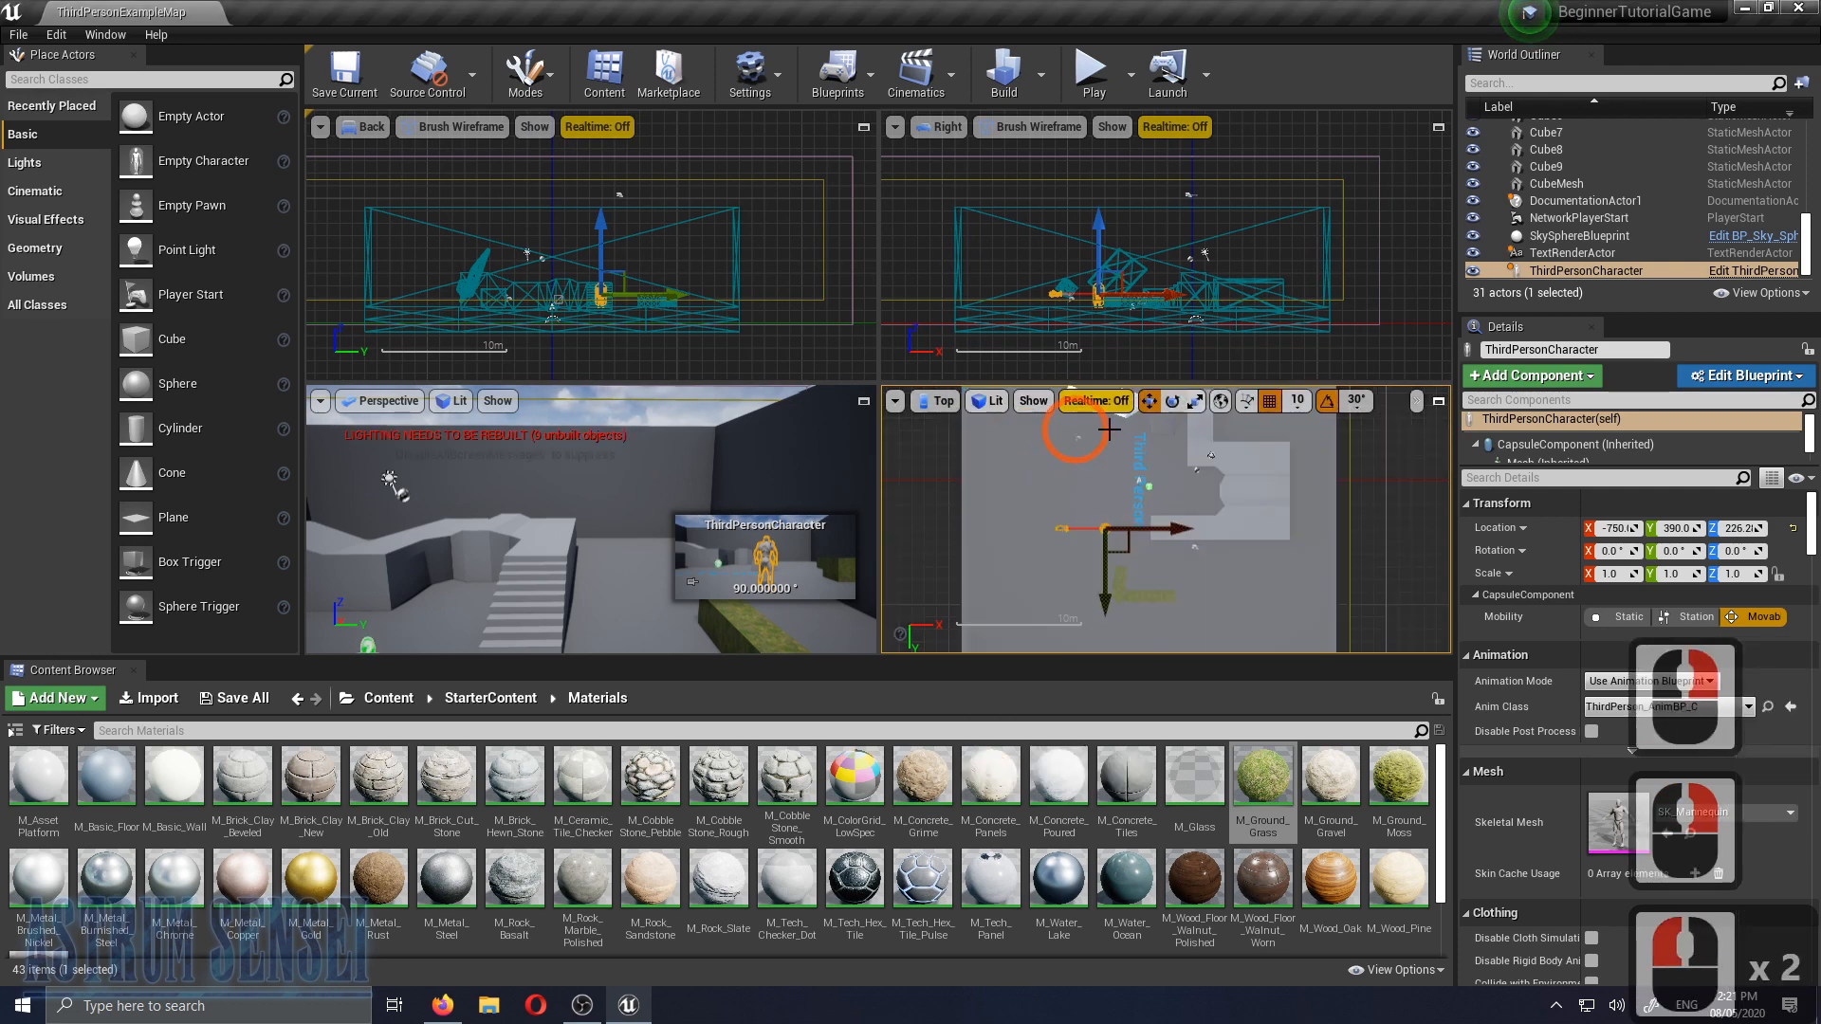
left_click(994, 400)
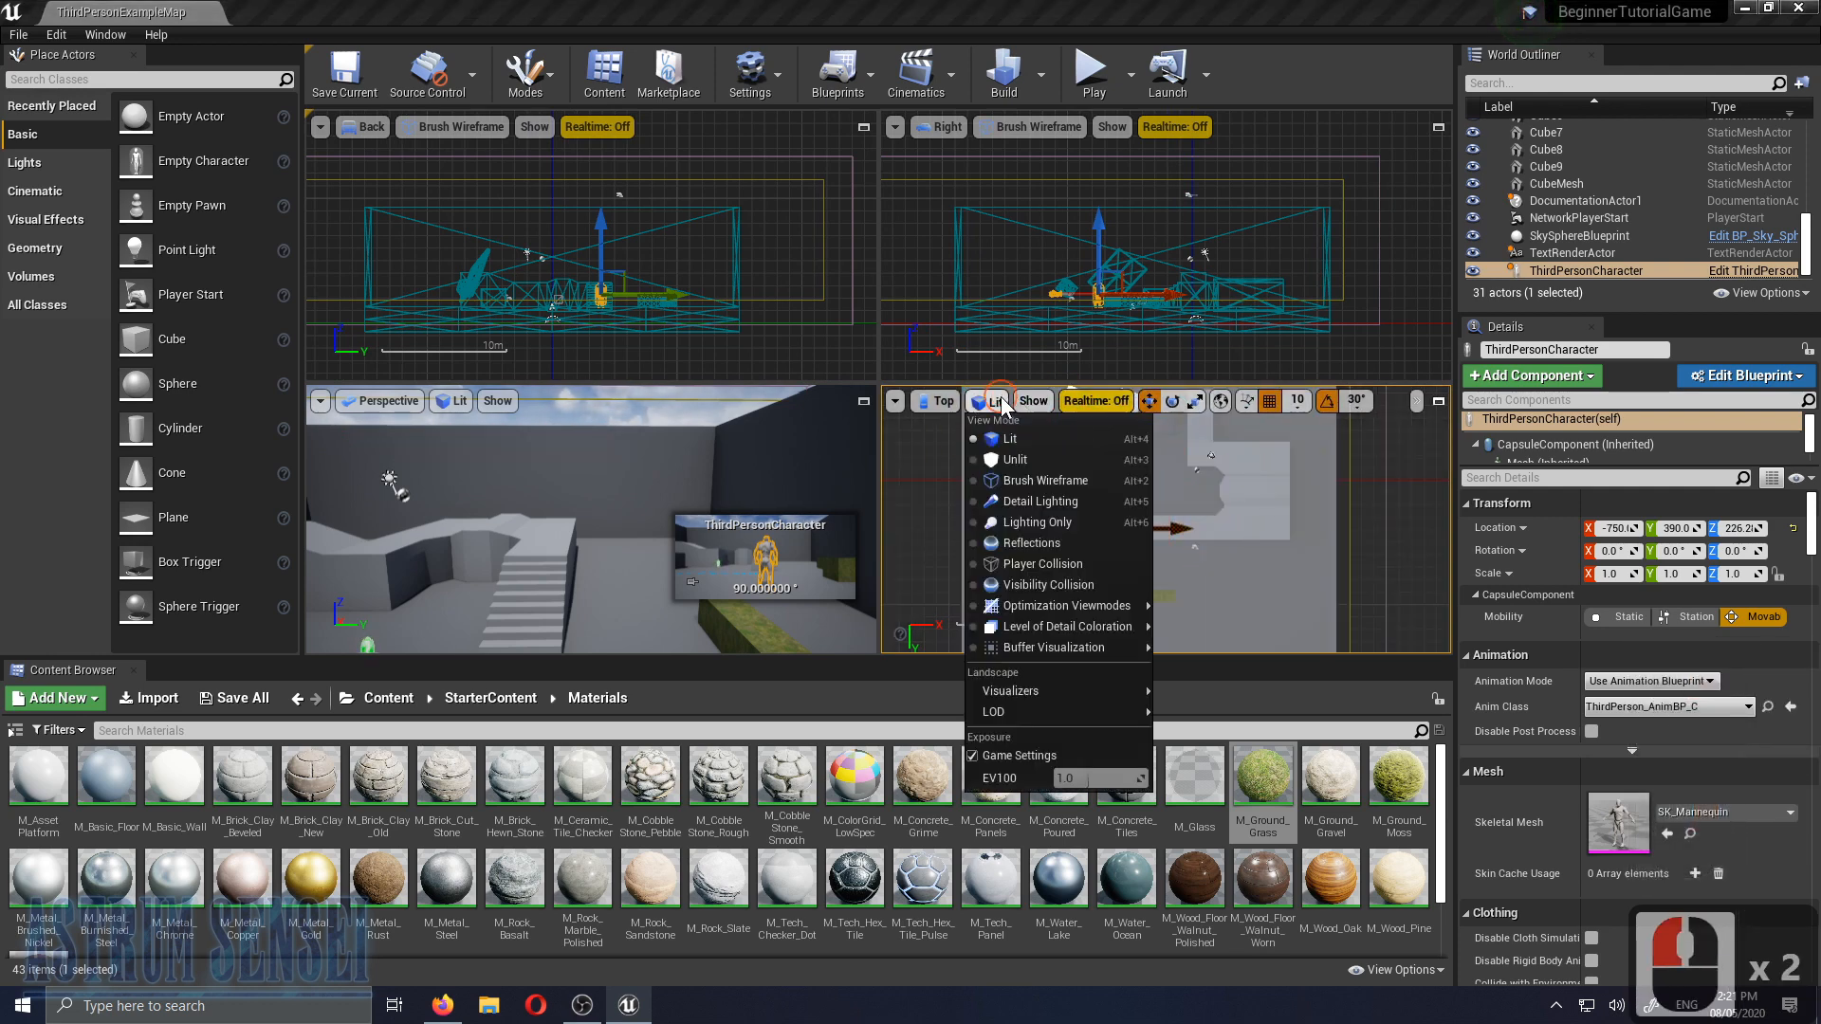
left_click(1032, 476)
right_click_drag(1102, 513, 1128, 530)
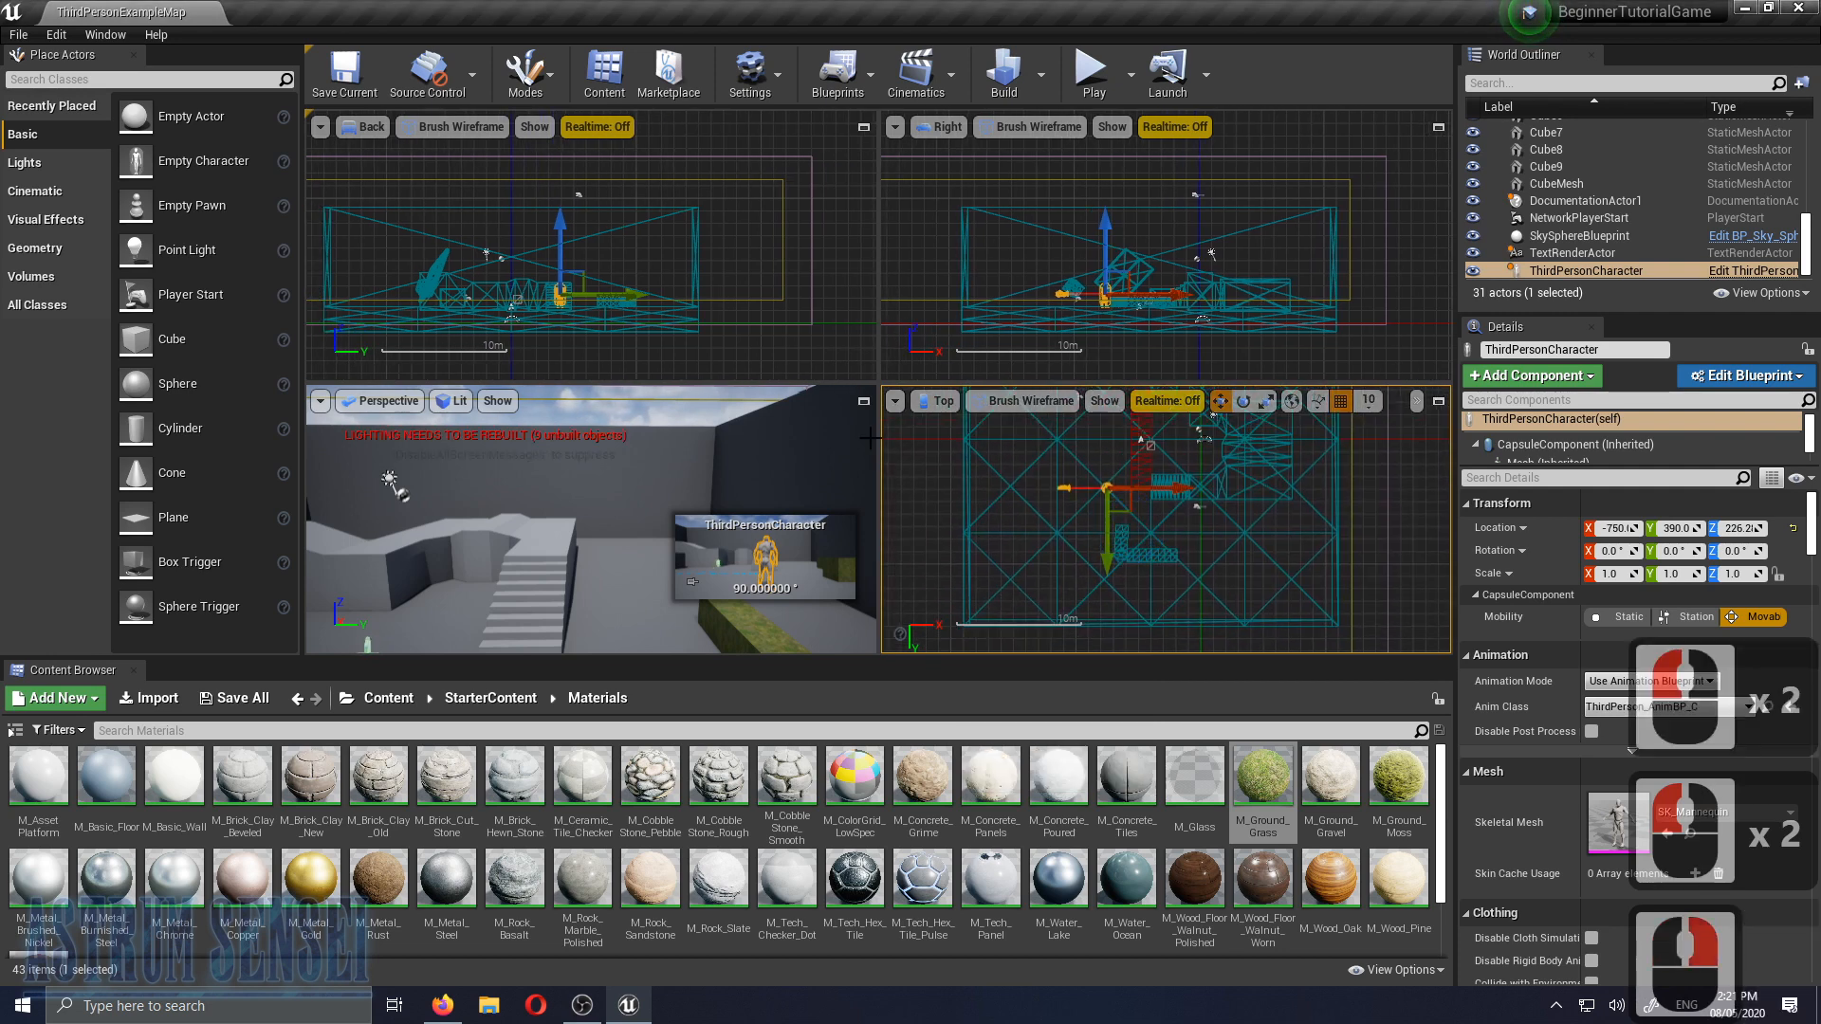
Maximize the Perspective viewport and turn the camera toward the third-person character, trying the restore to four viewports in between
left_click(863, 401)
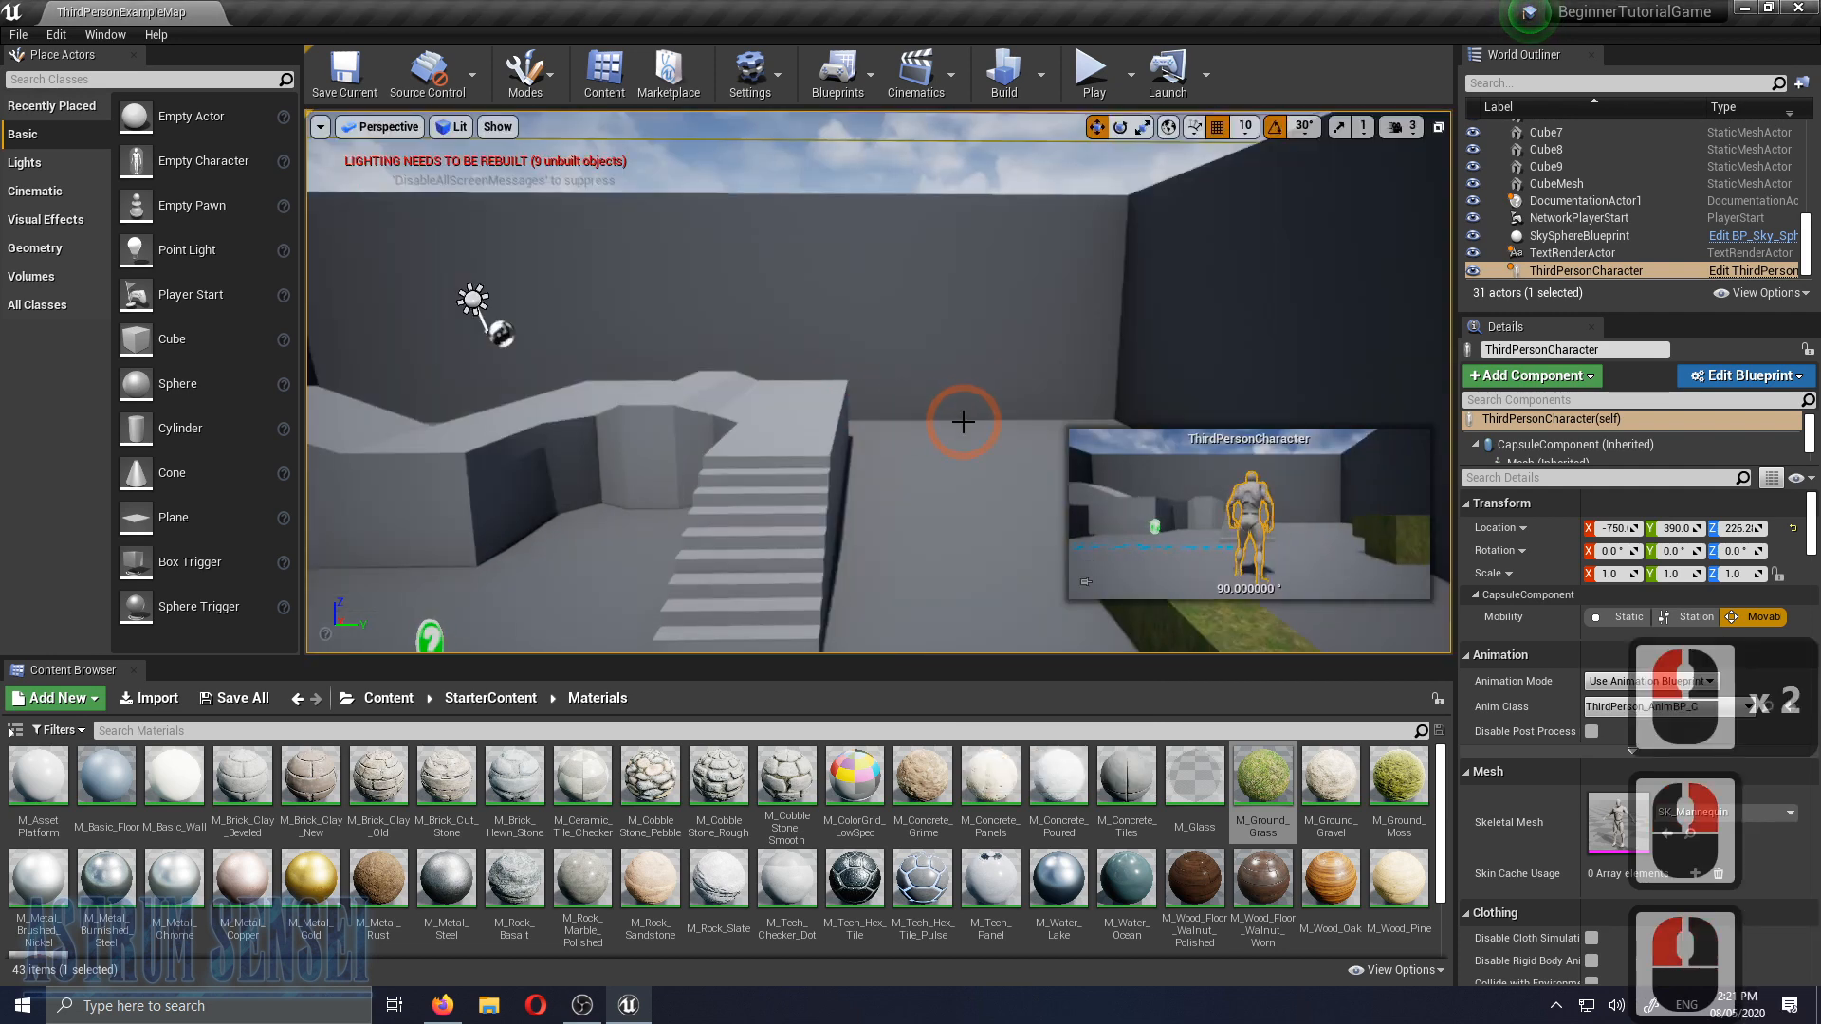
right_click_drag(926, 441, 926, 441)
right_click_drag(720, 290, 721, 290)
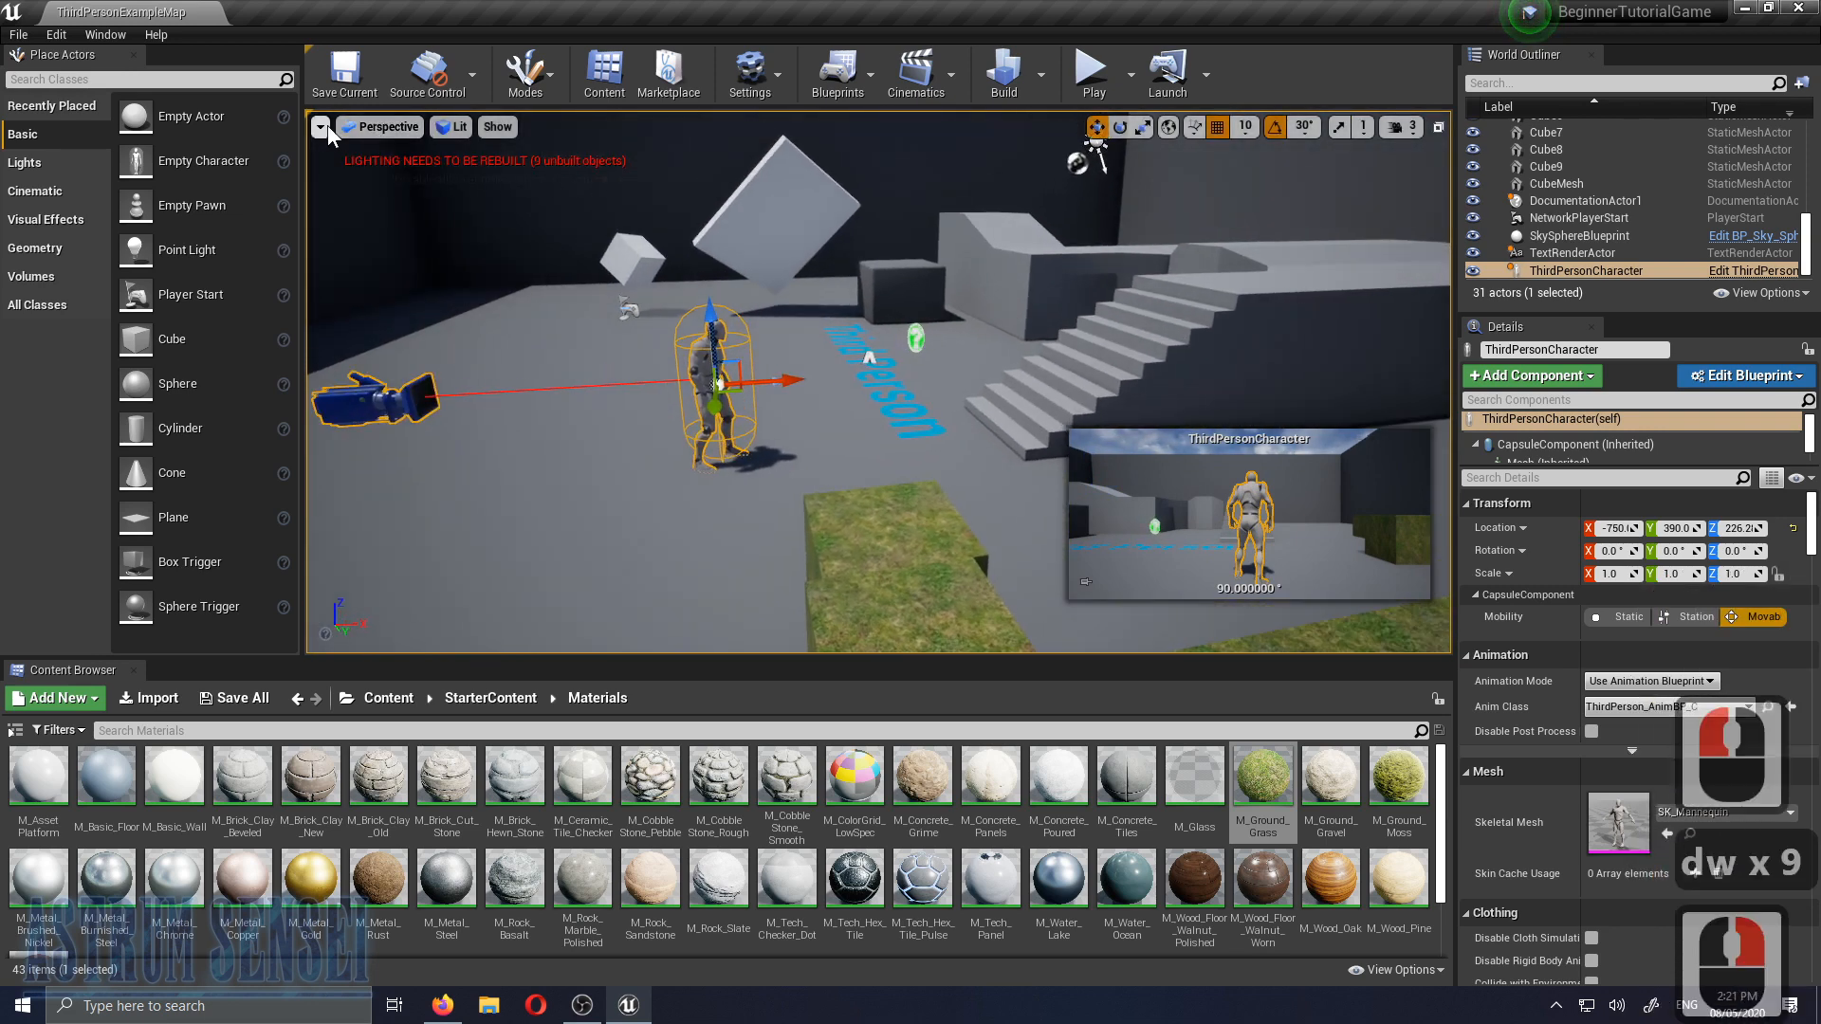
left_click(1439, 127)
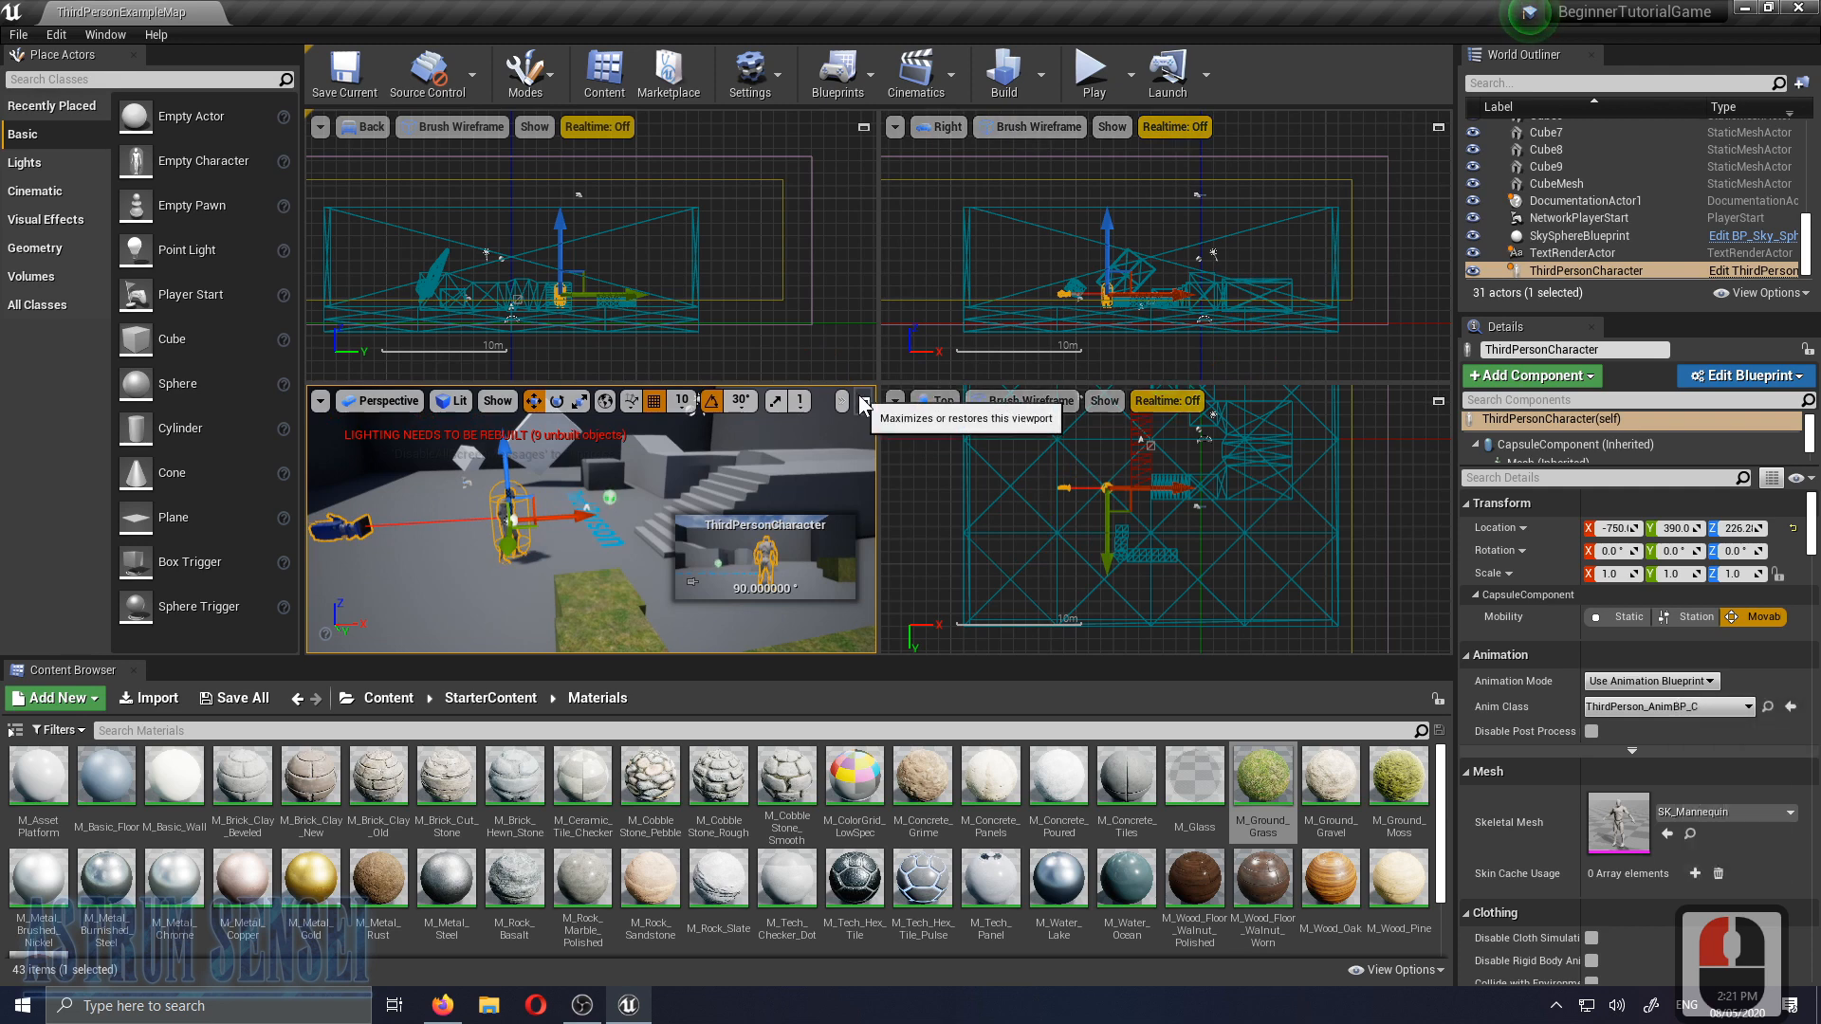
left_click(863, 403)
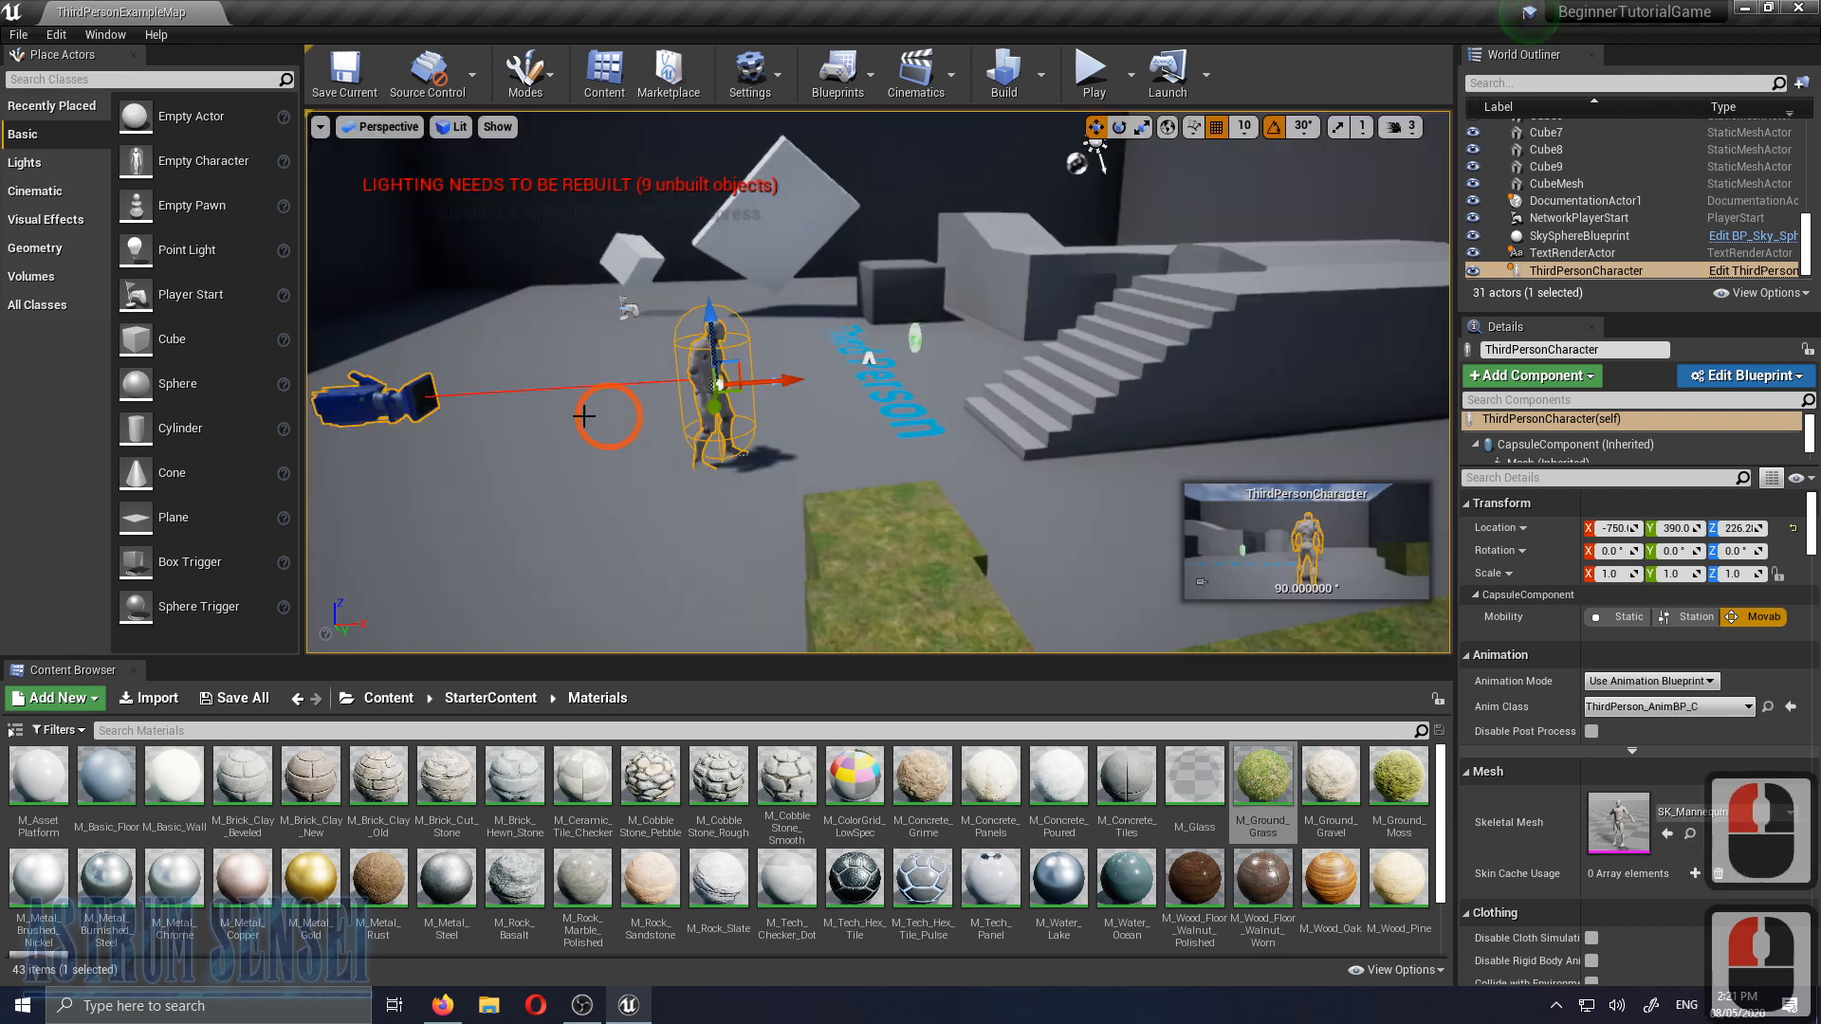
Turn Realtime rendering off in the Perspective viewport and turn it back on
left_click(320, 125)
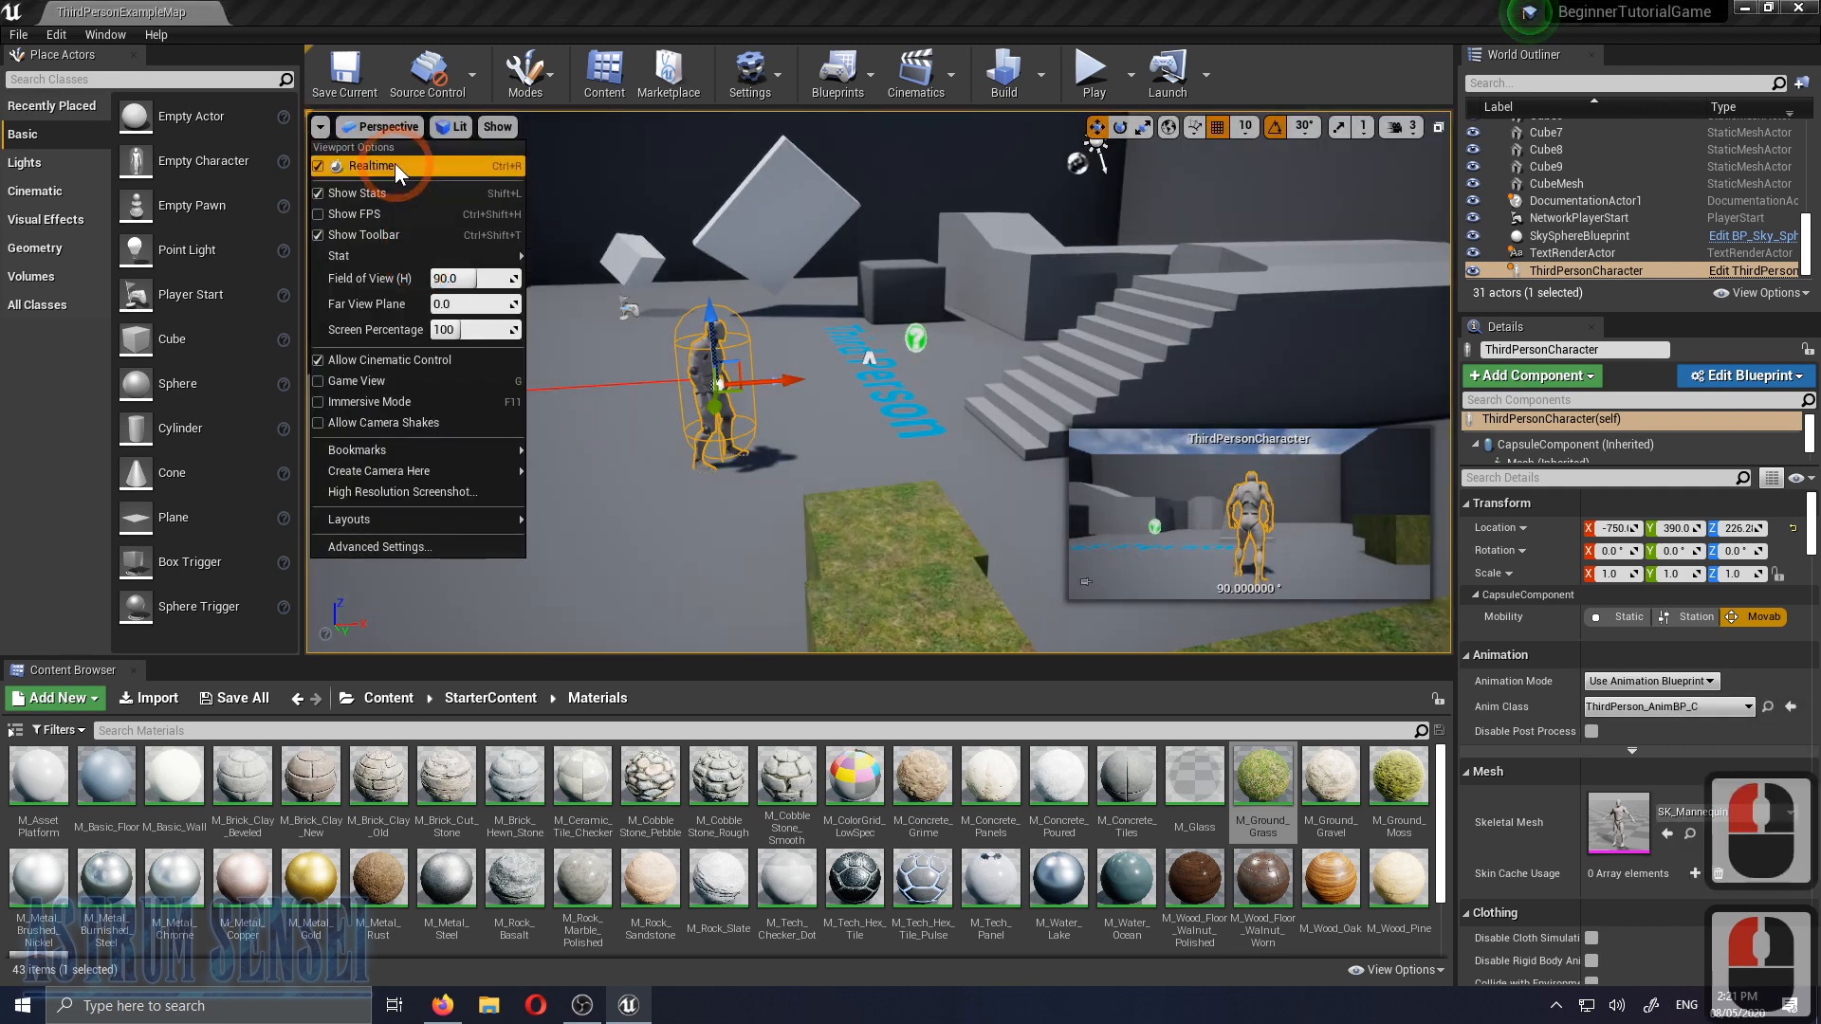
left_click(330, 167)
left_click(323, 126)
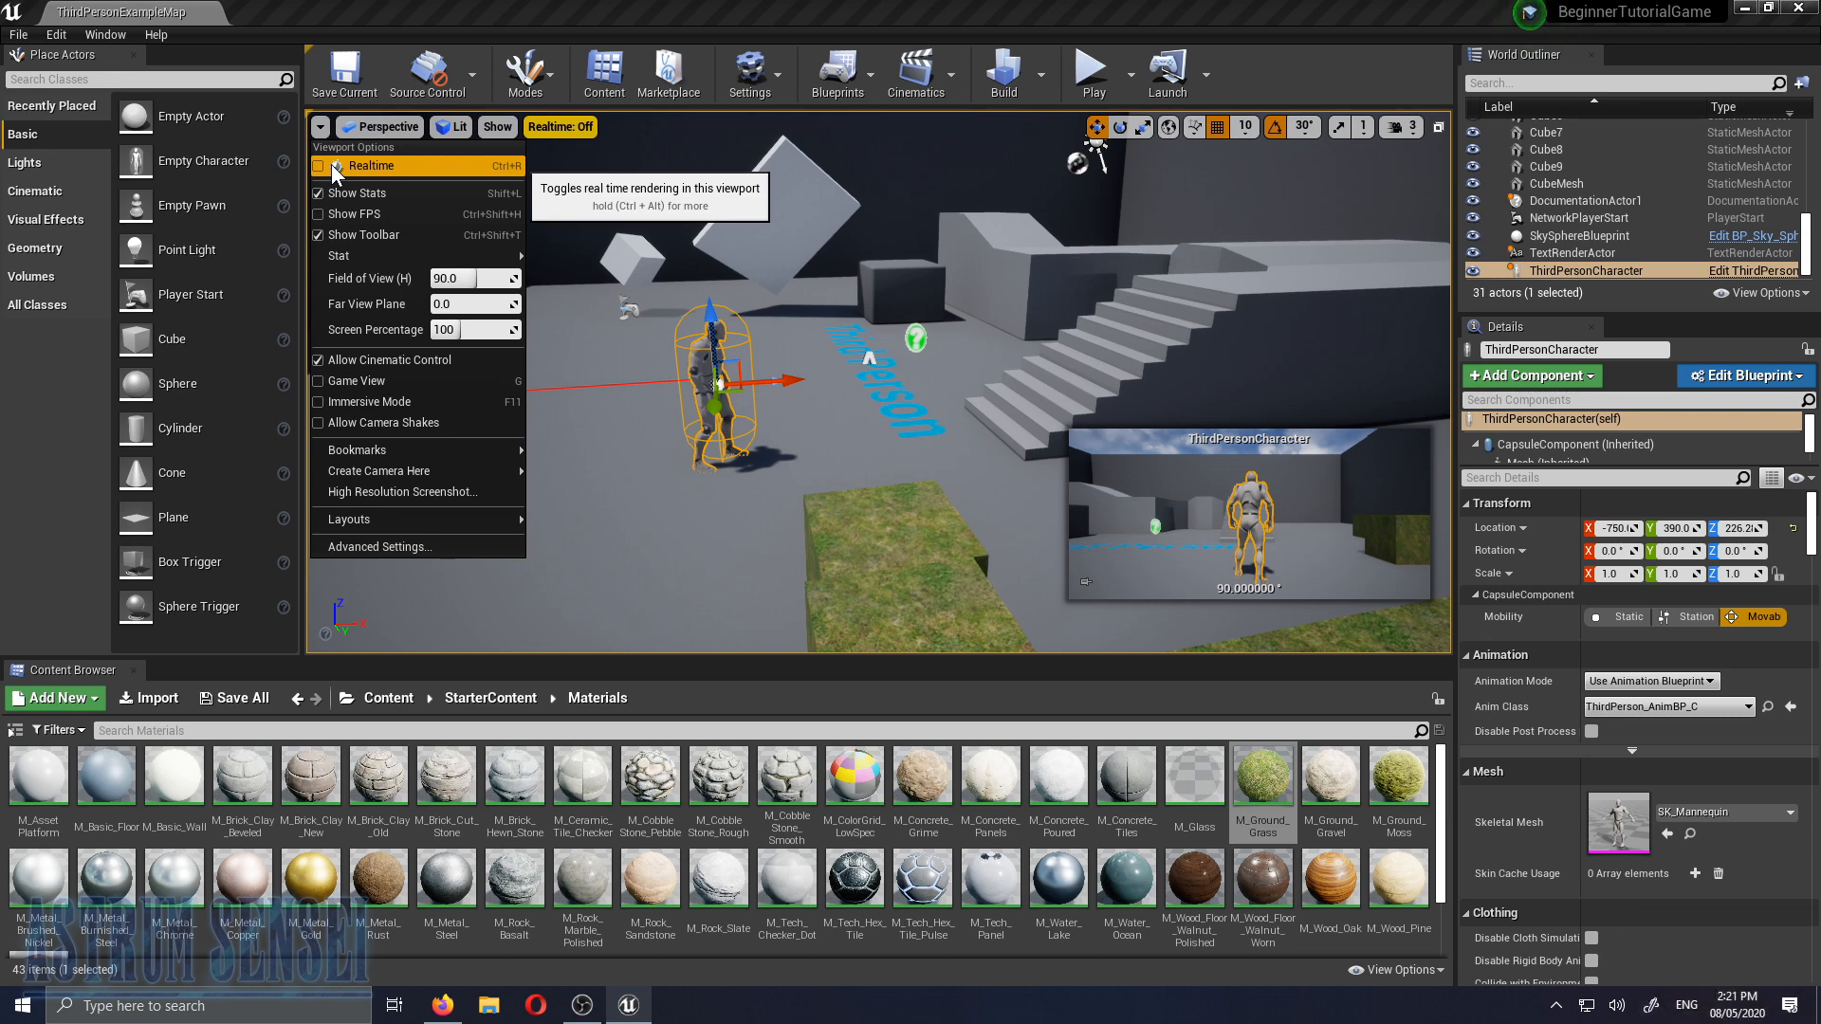
left_click(332, 165)
Toggle Game View on and off repeatedly to compare the scene with and without editor markers, ending with it off
left_click(321, 126)
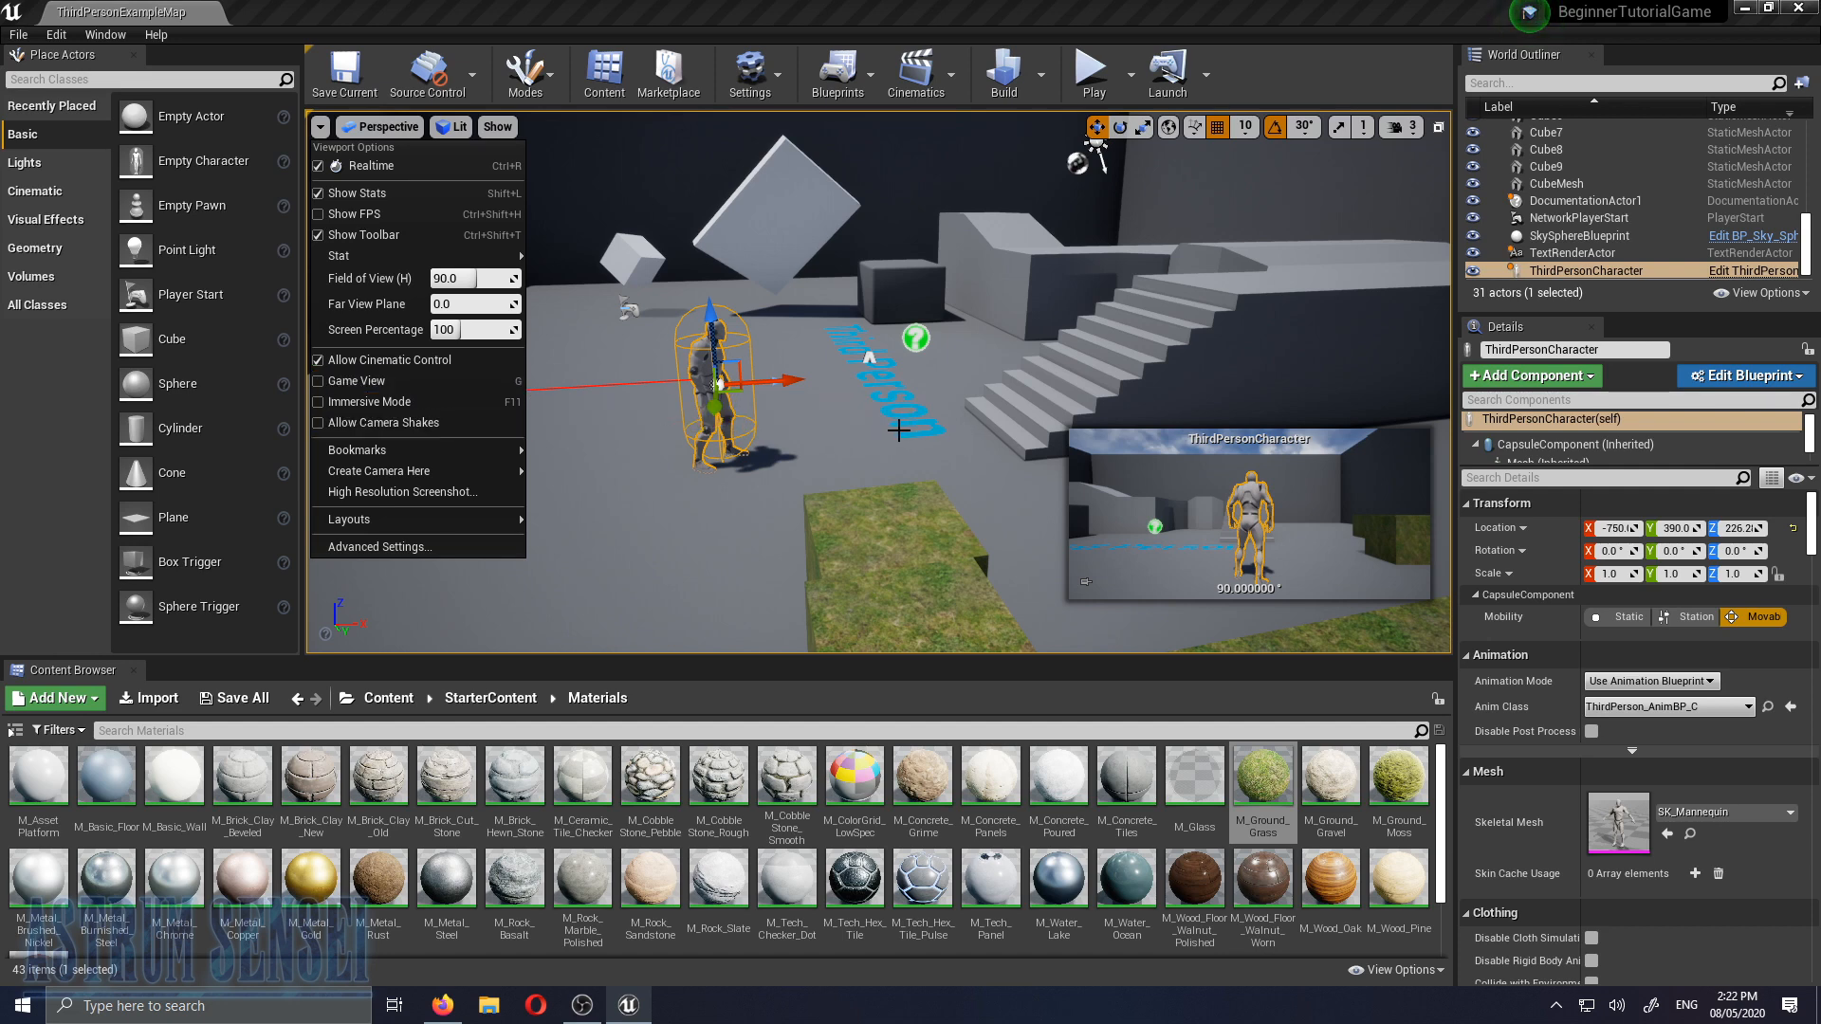
left_click(323, 380)
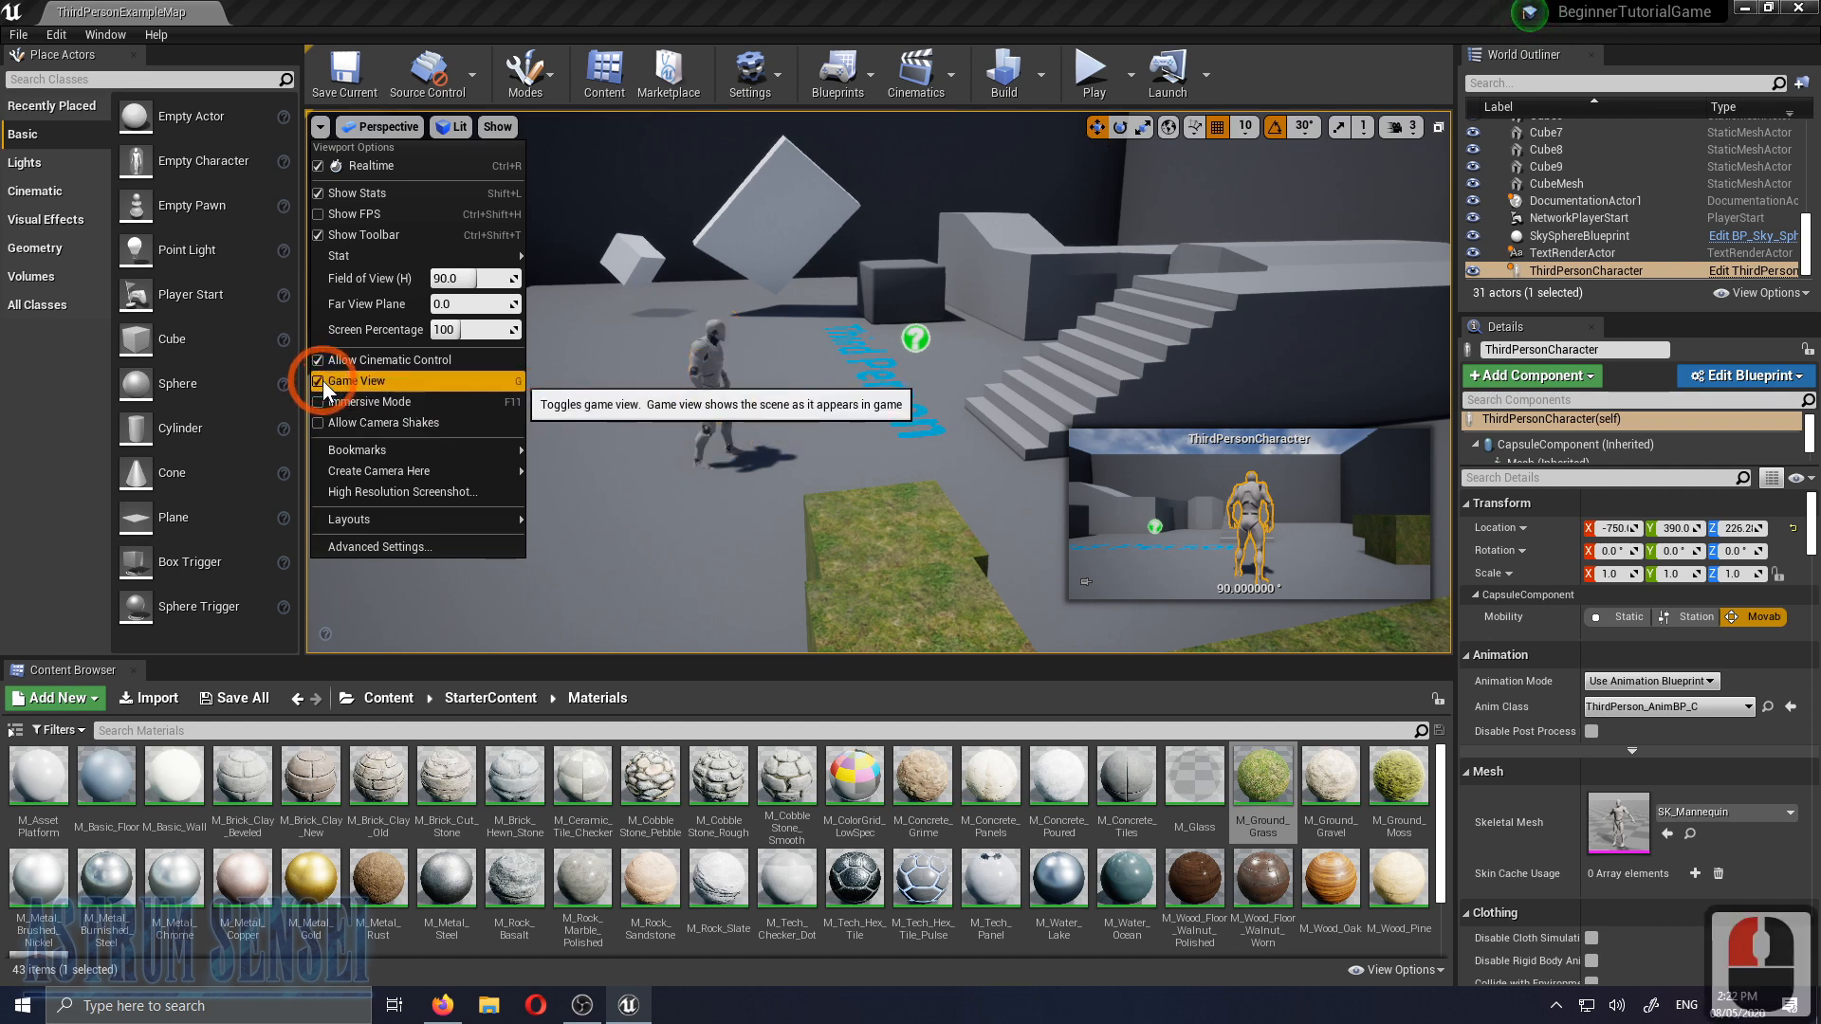
left_click(323, 379)
left_click(322, 380)
left_click(322, 379)
left_click(322, 380)
left_click(323, 380)
left_click(322, 380)
left_click(323, 379)
left_click(323, 379)
left_click(321, 380)
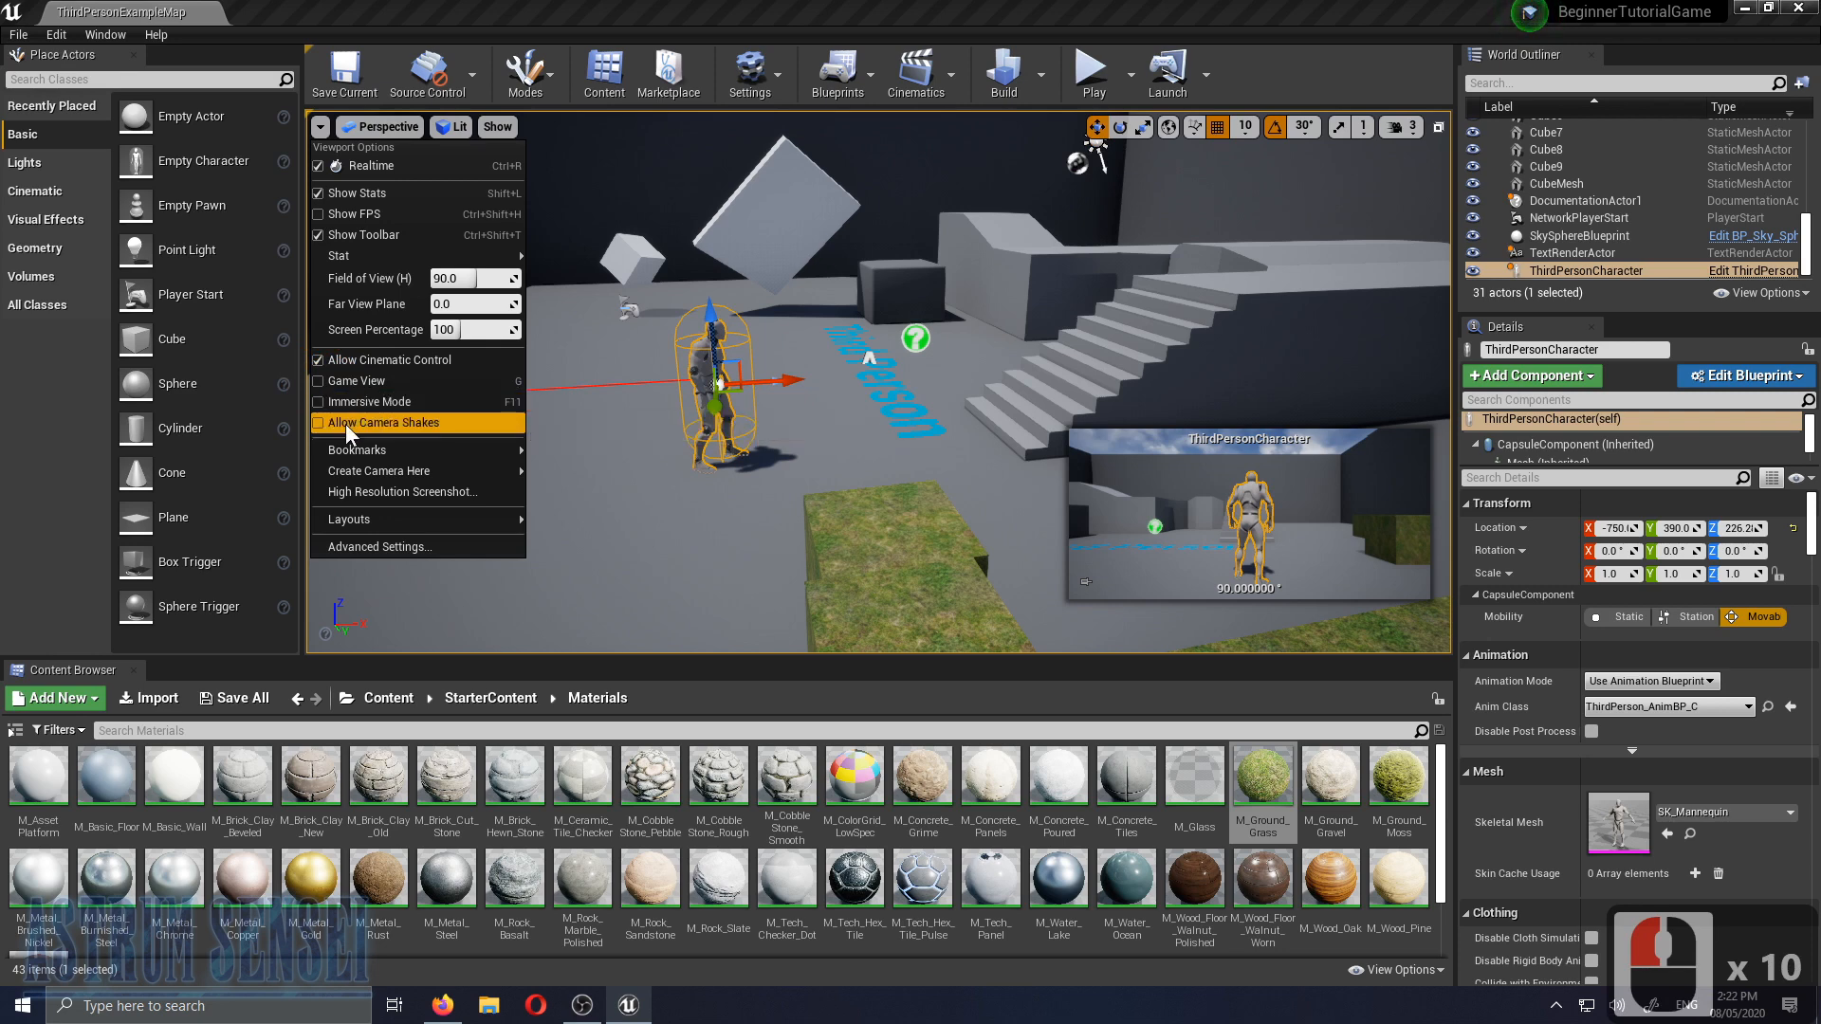
Try Immersive Mode, return to the normal editor layout and look over the remaining viewport options
left_click(329, 406)
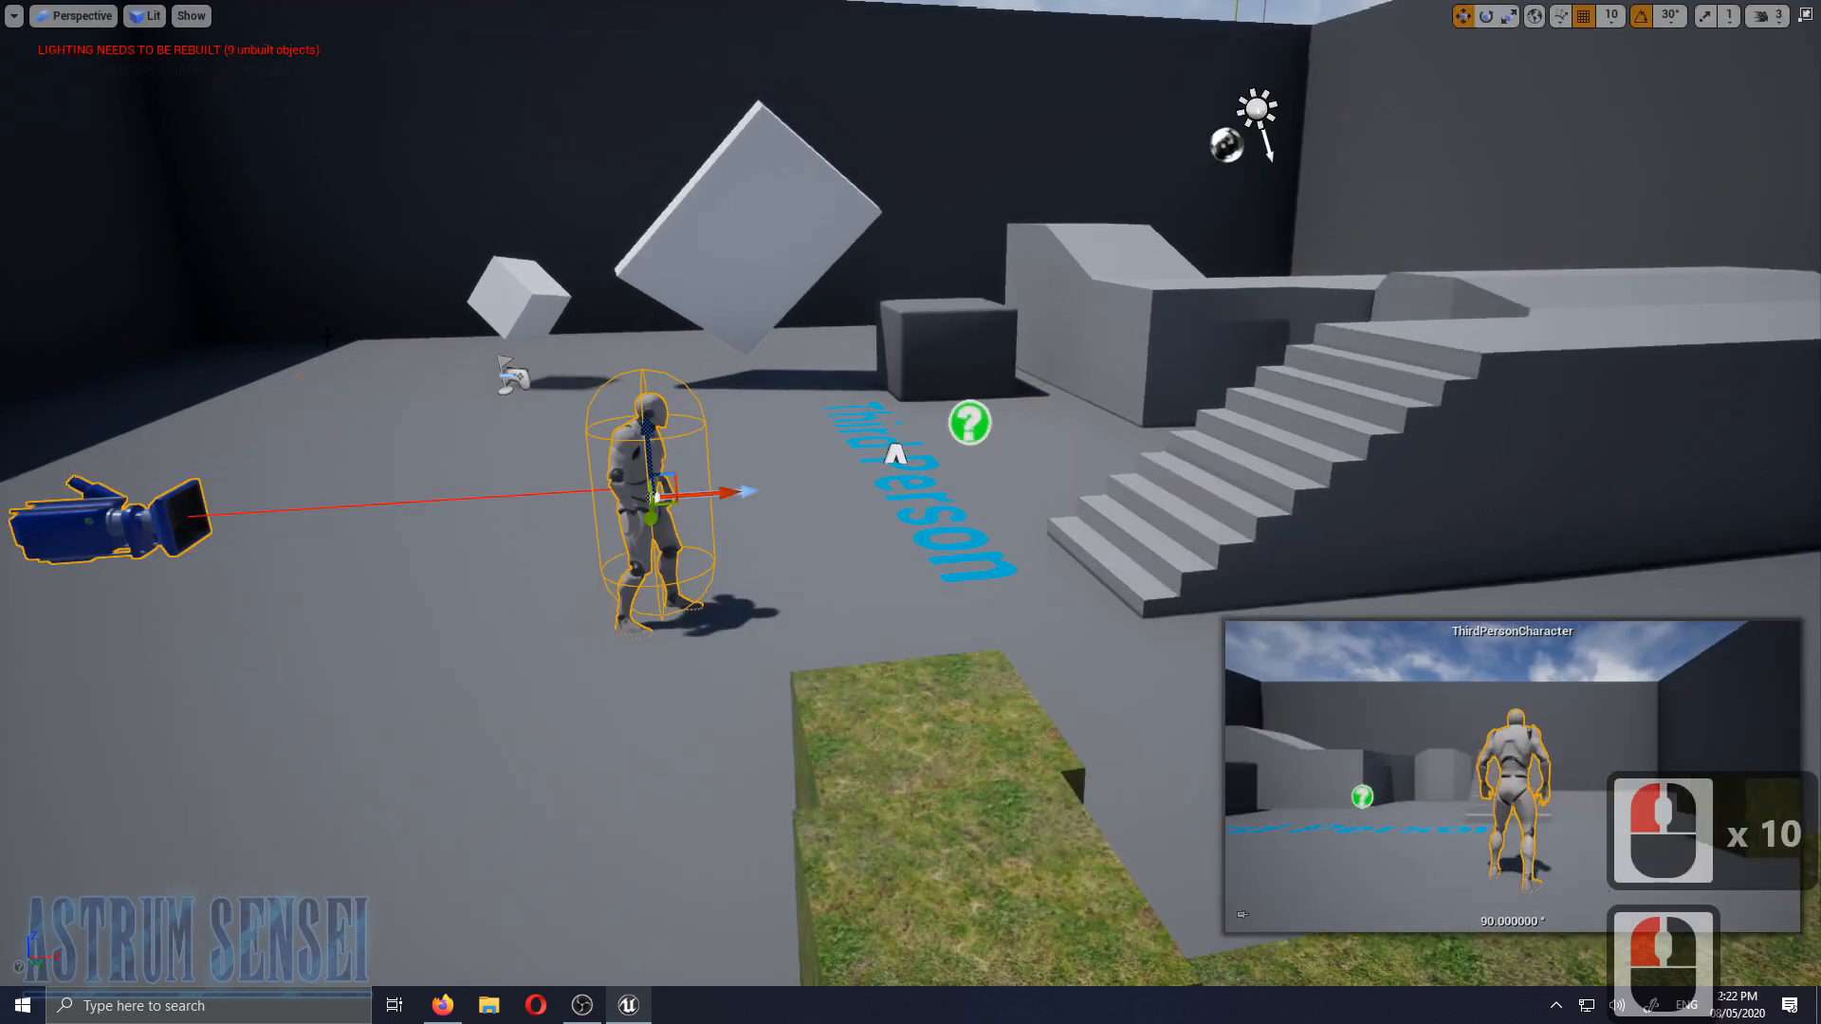
left_click(16, 16)
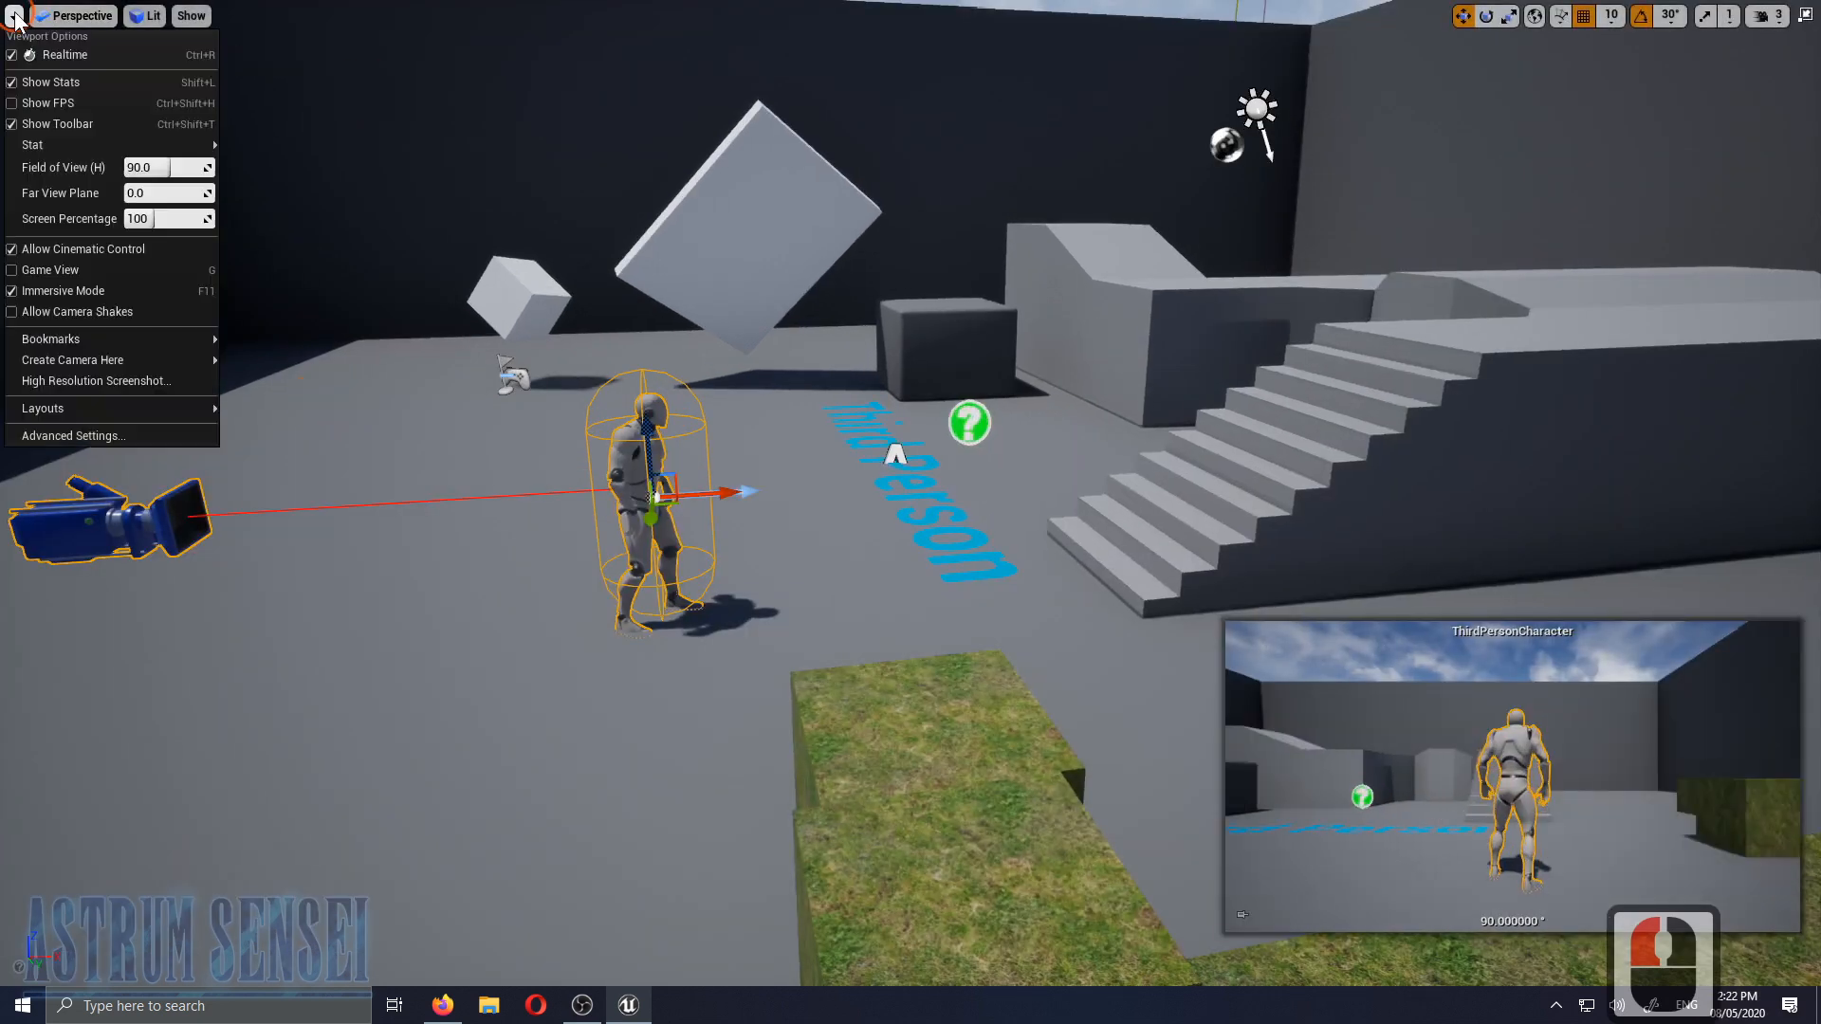
left_click(36, 291)
mouse_move(400, 471)
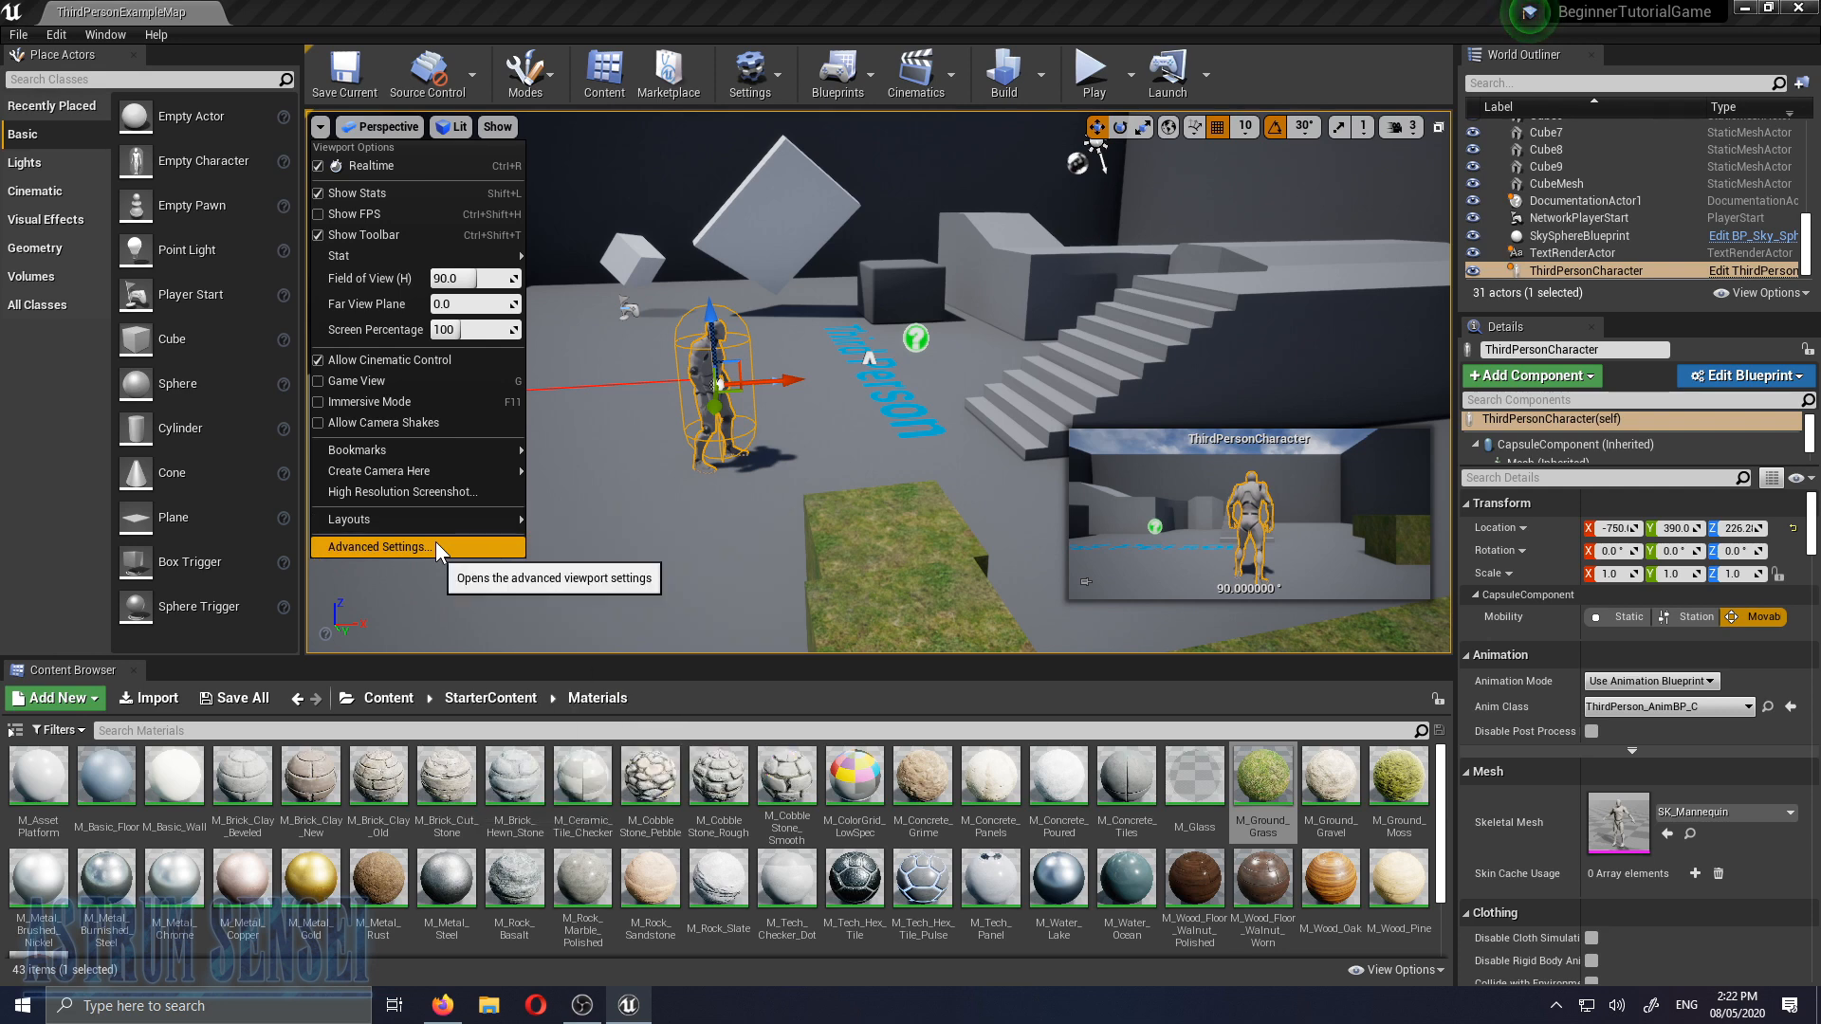
right_click_drag(804, 446, 1382, 245)
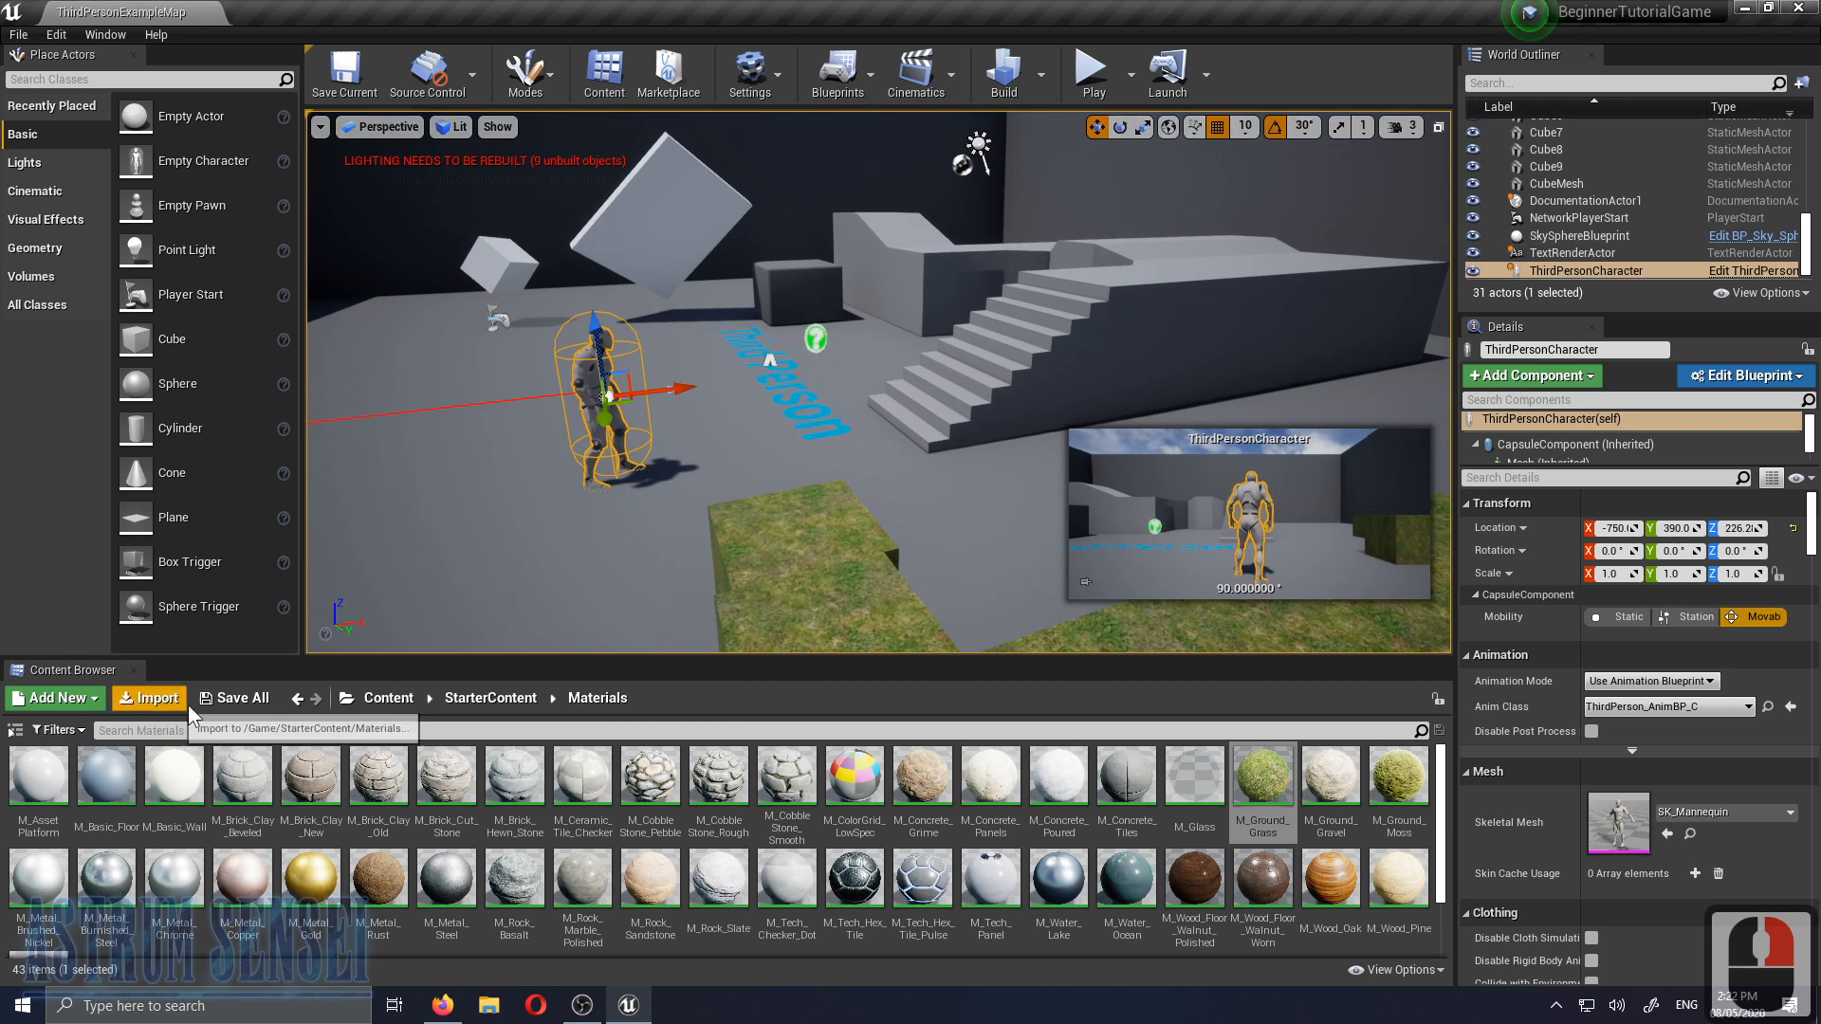
Go to the root Content folder in the Content Browser and look through its folder path picker
left_click(387, 698)
left_click(346, 702)
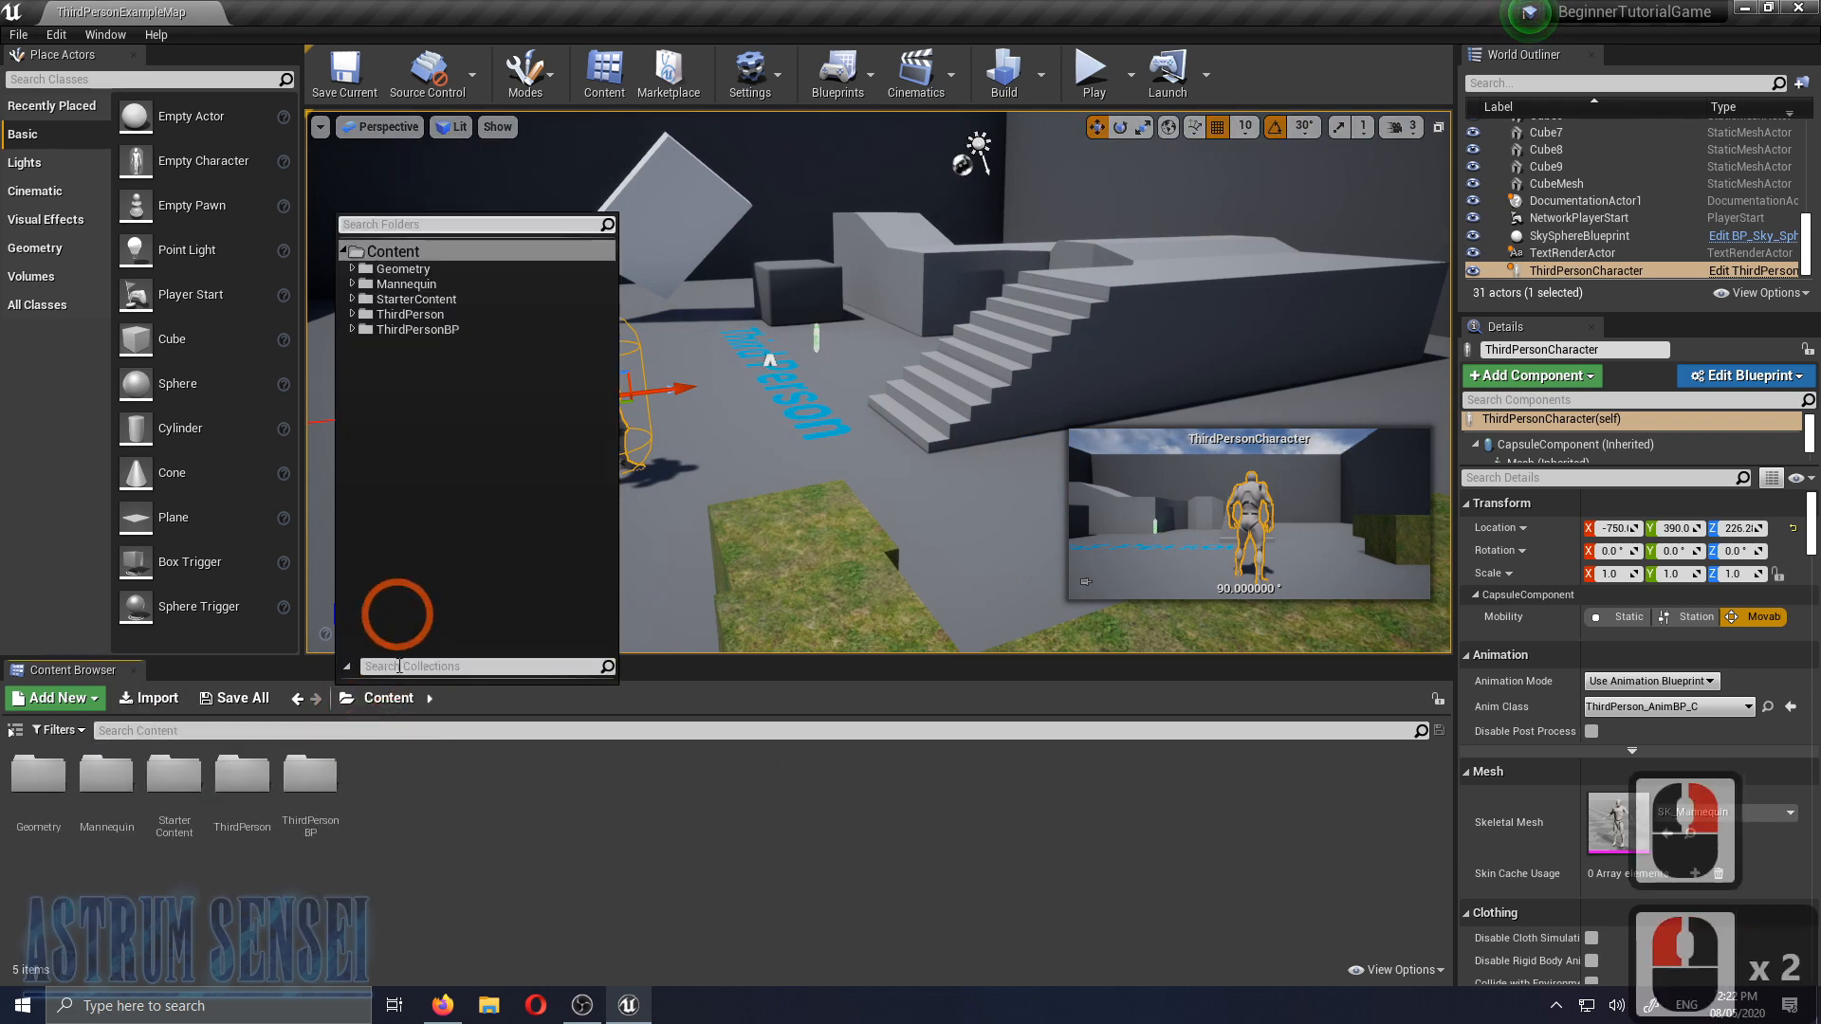
left_click(45, 779)
left_click(599, 886)
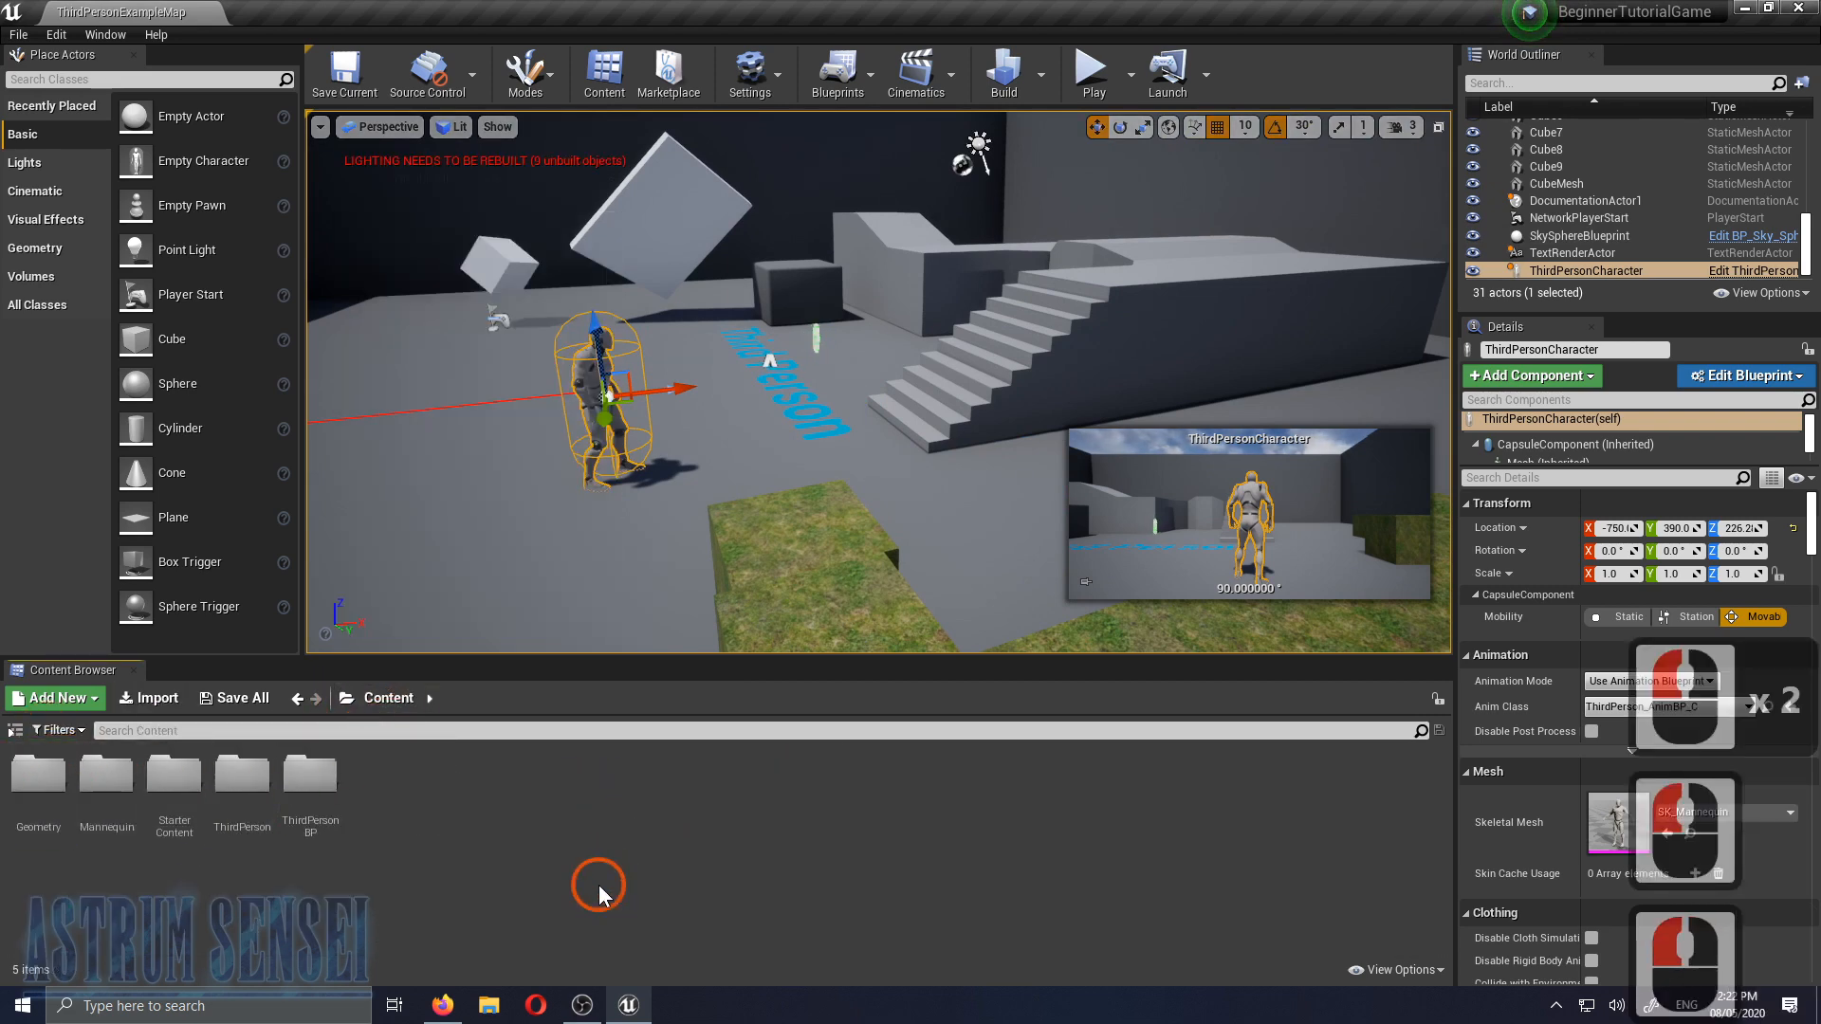
left_click(391, 698)
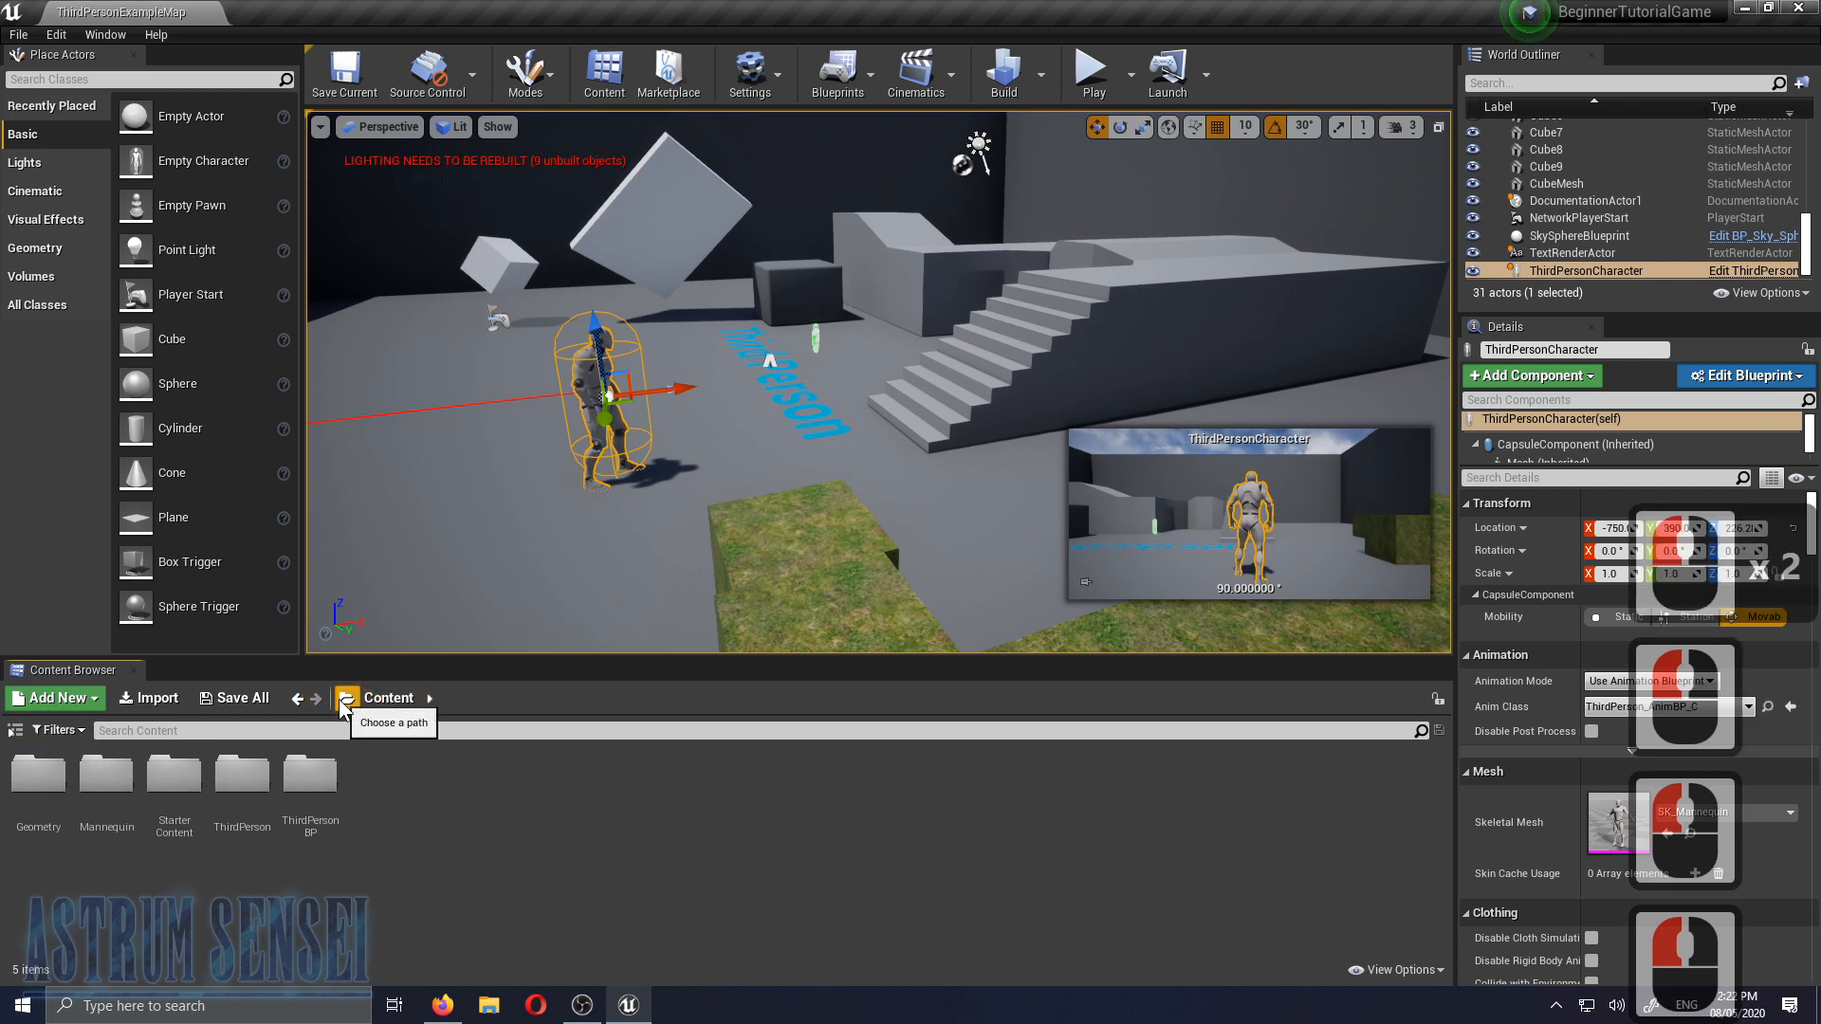
left_click(347, 702)
left_click(460, 796)
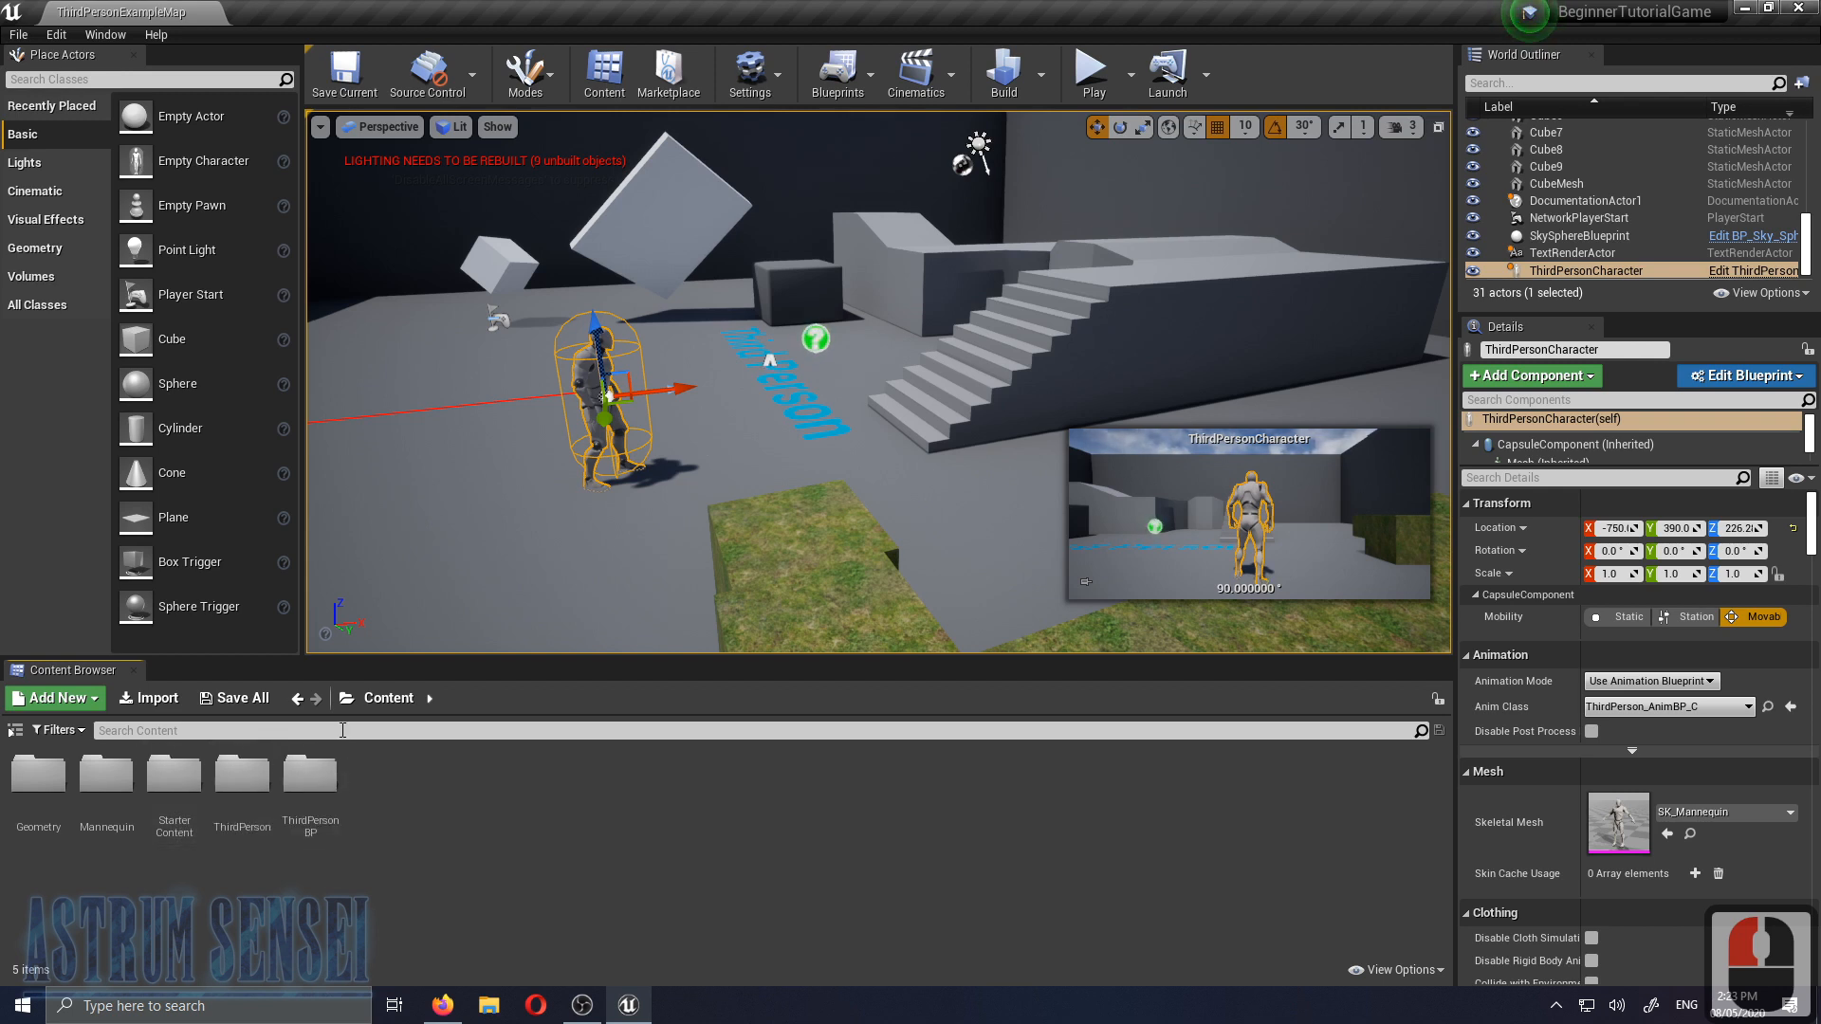
Show the Content Browser's folder tree, trying it hidden once, and narrow it to give the assets more room
left_click(15, 730)
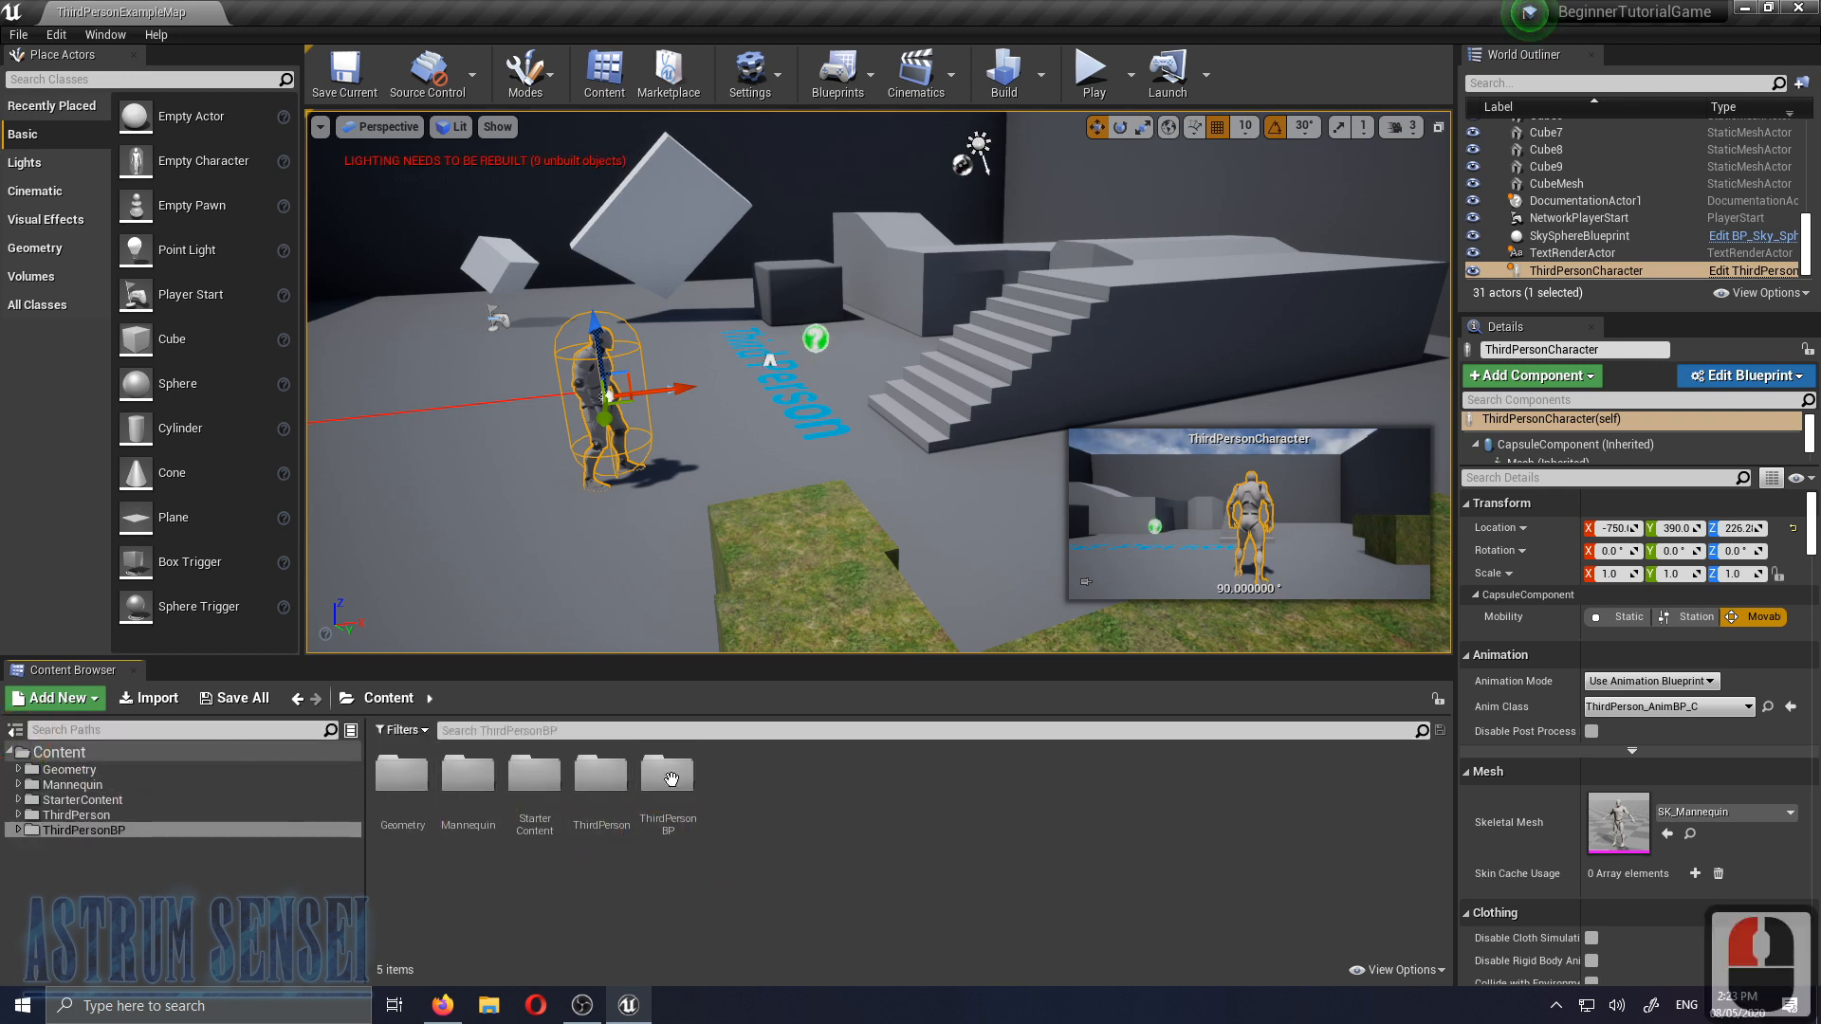
left_click(14, 731)
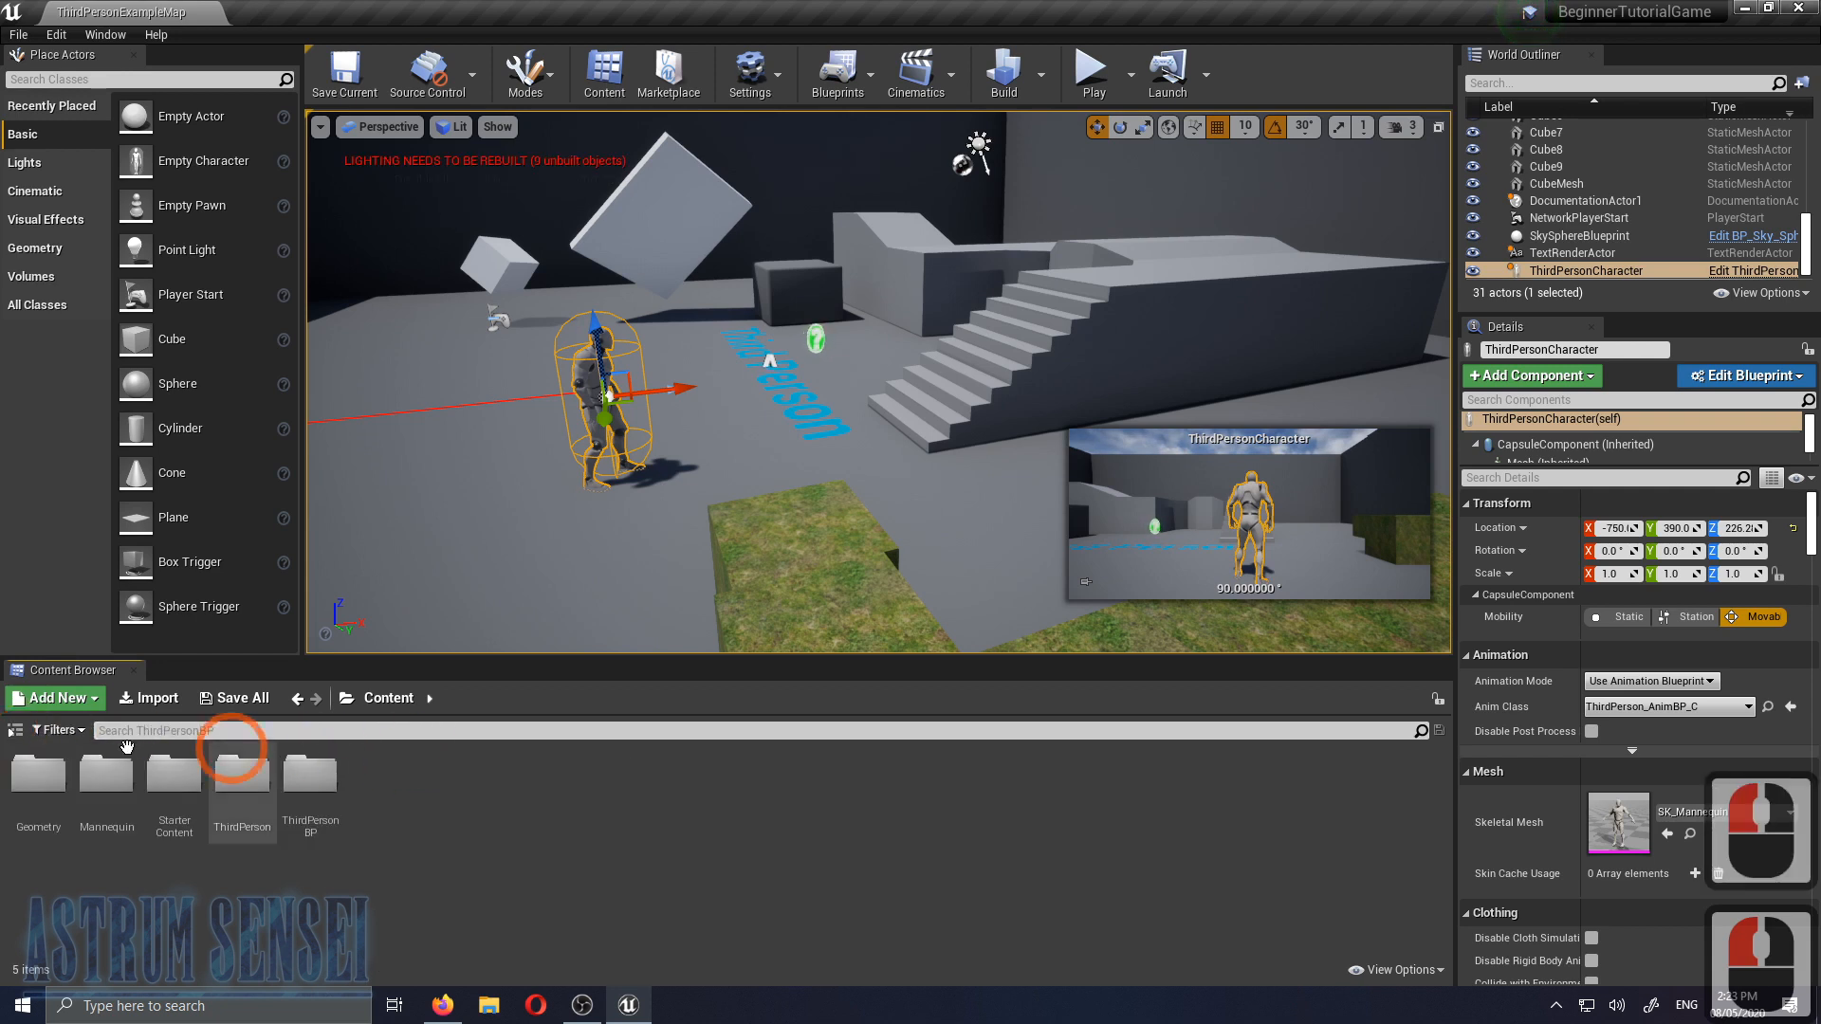
left_click(15, 734)
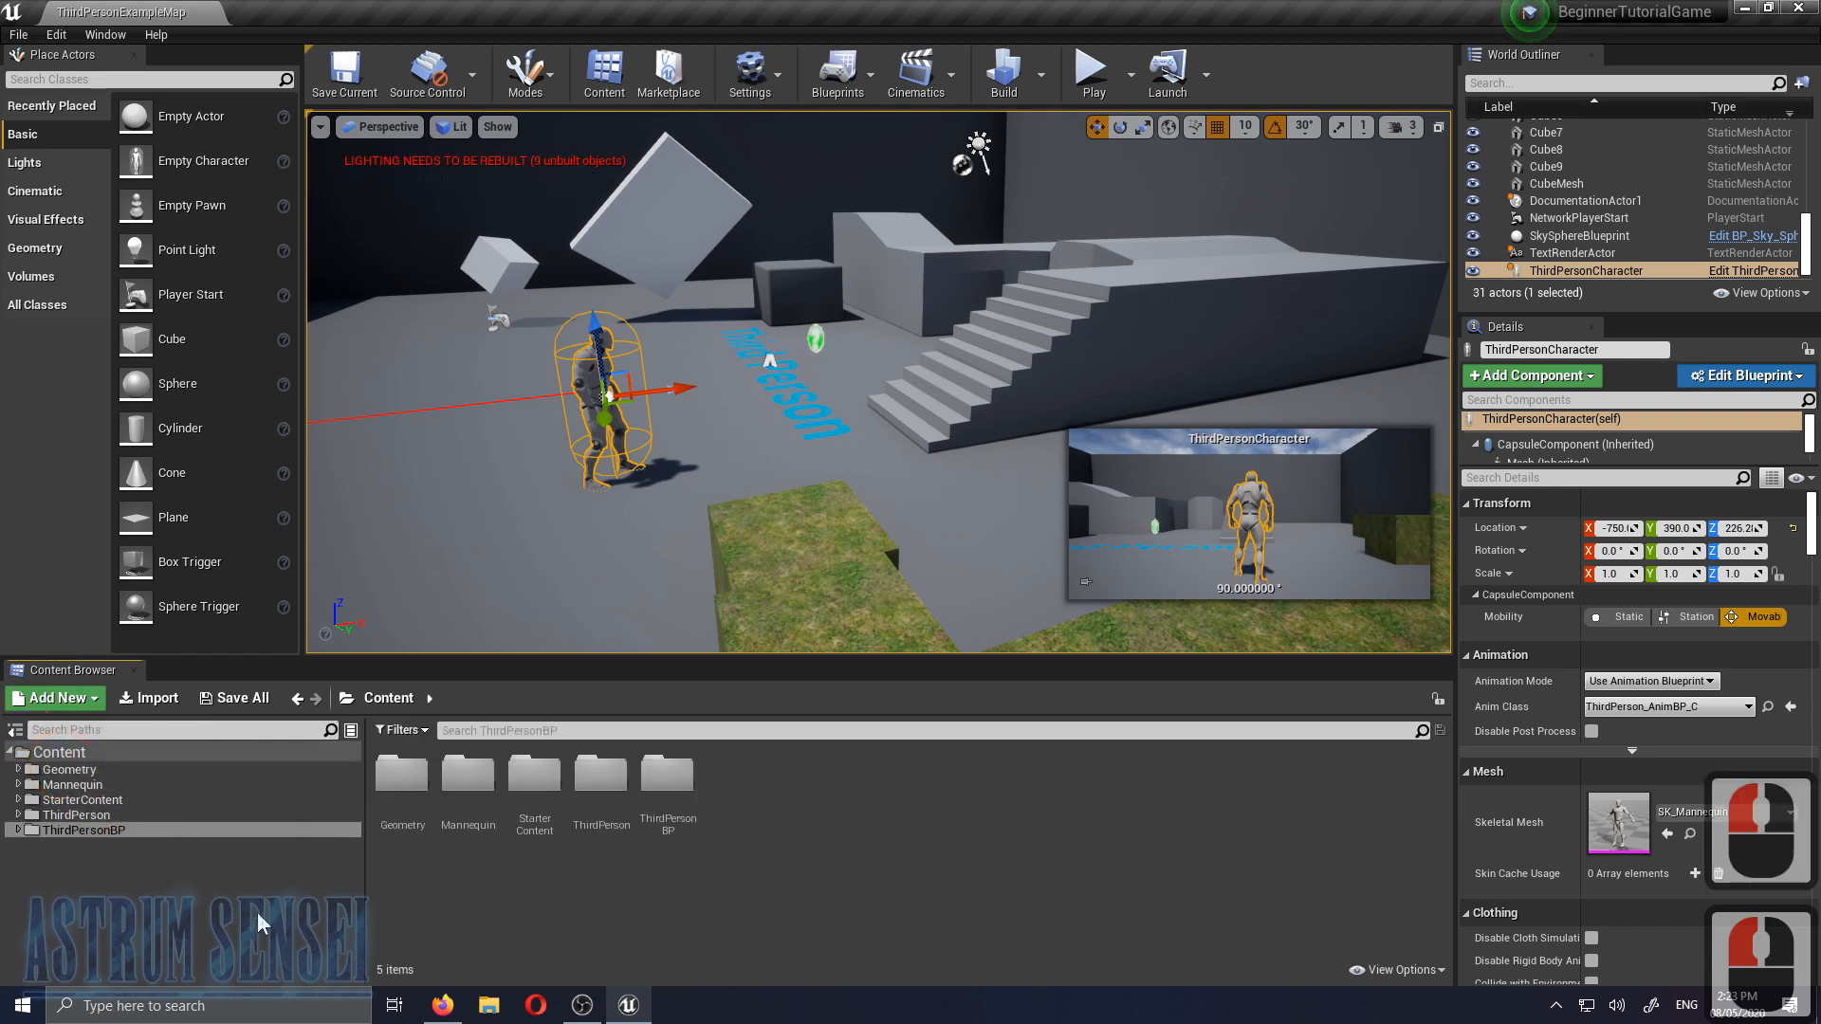
left_click_drag(367, 920, 250, 927)
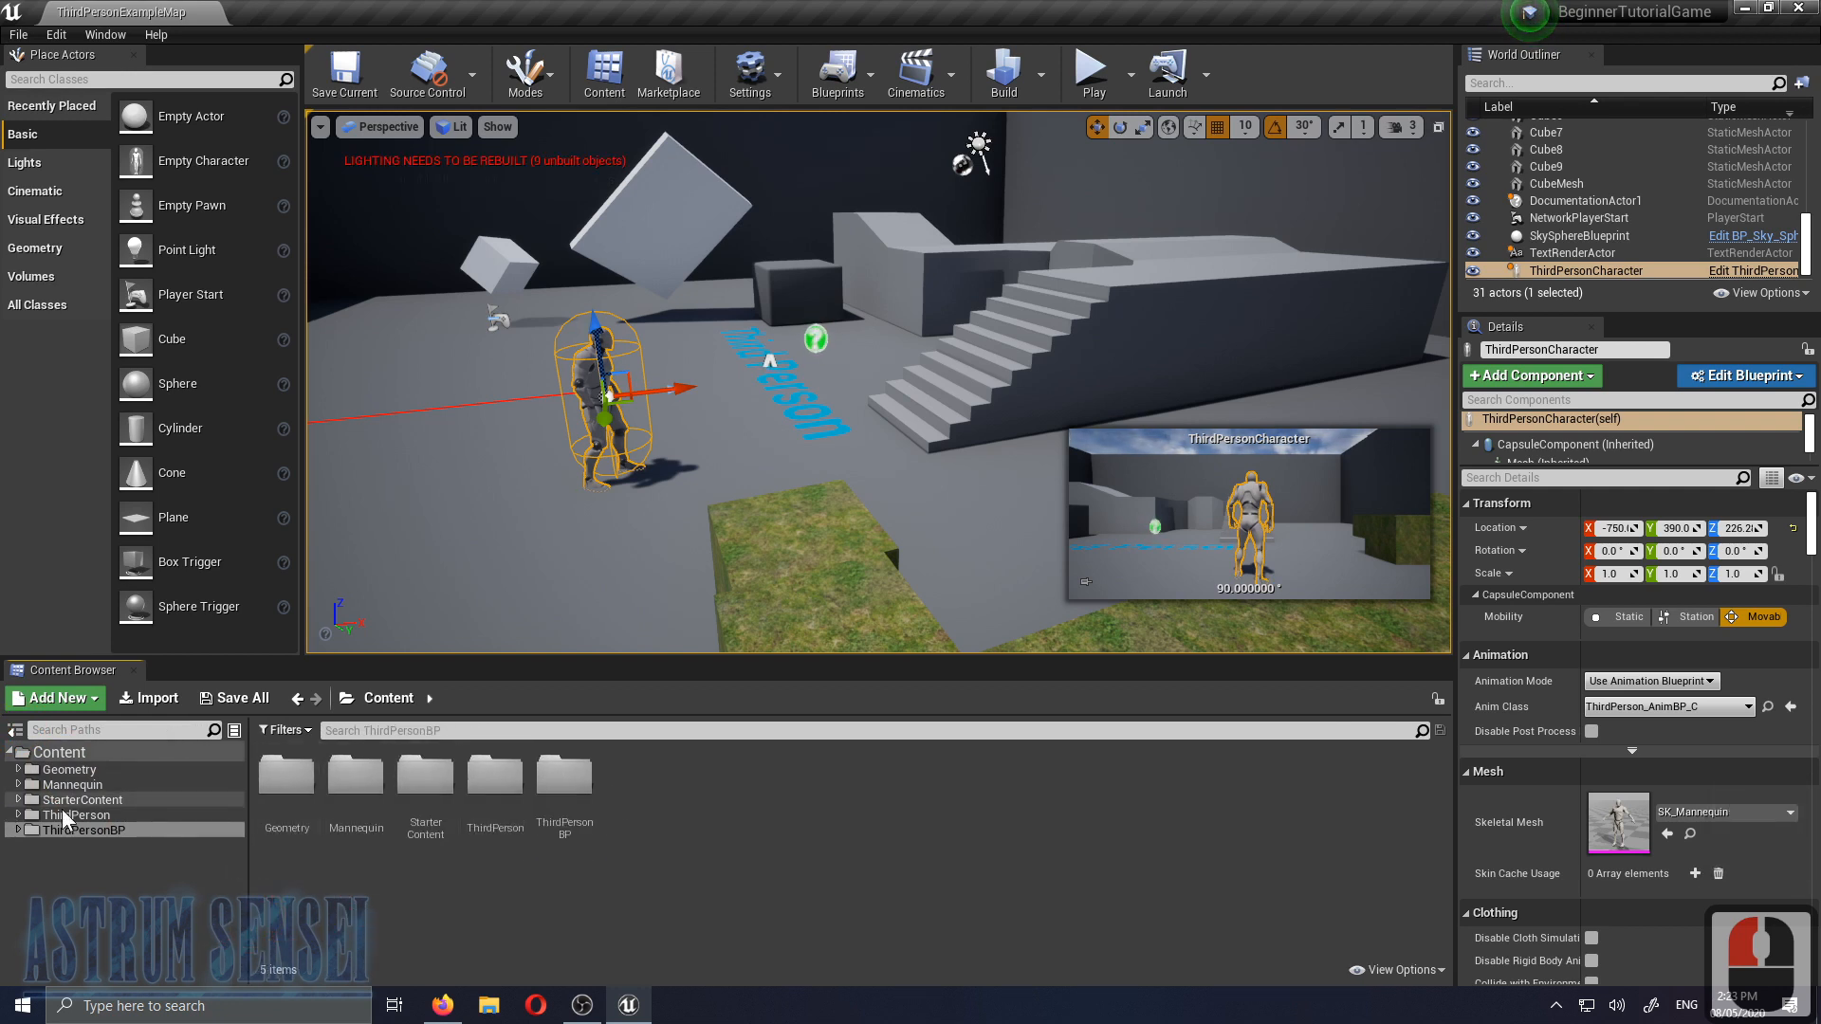
Open the Blueprints folder in ThirdPersonBP, try adding a ThirdPersonCharacter to the level and undo the placement
double_click(570, 782)
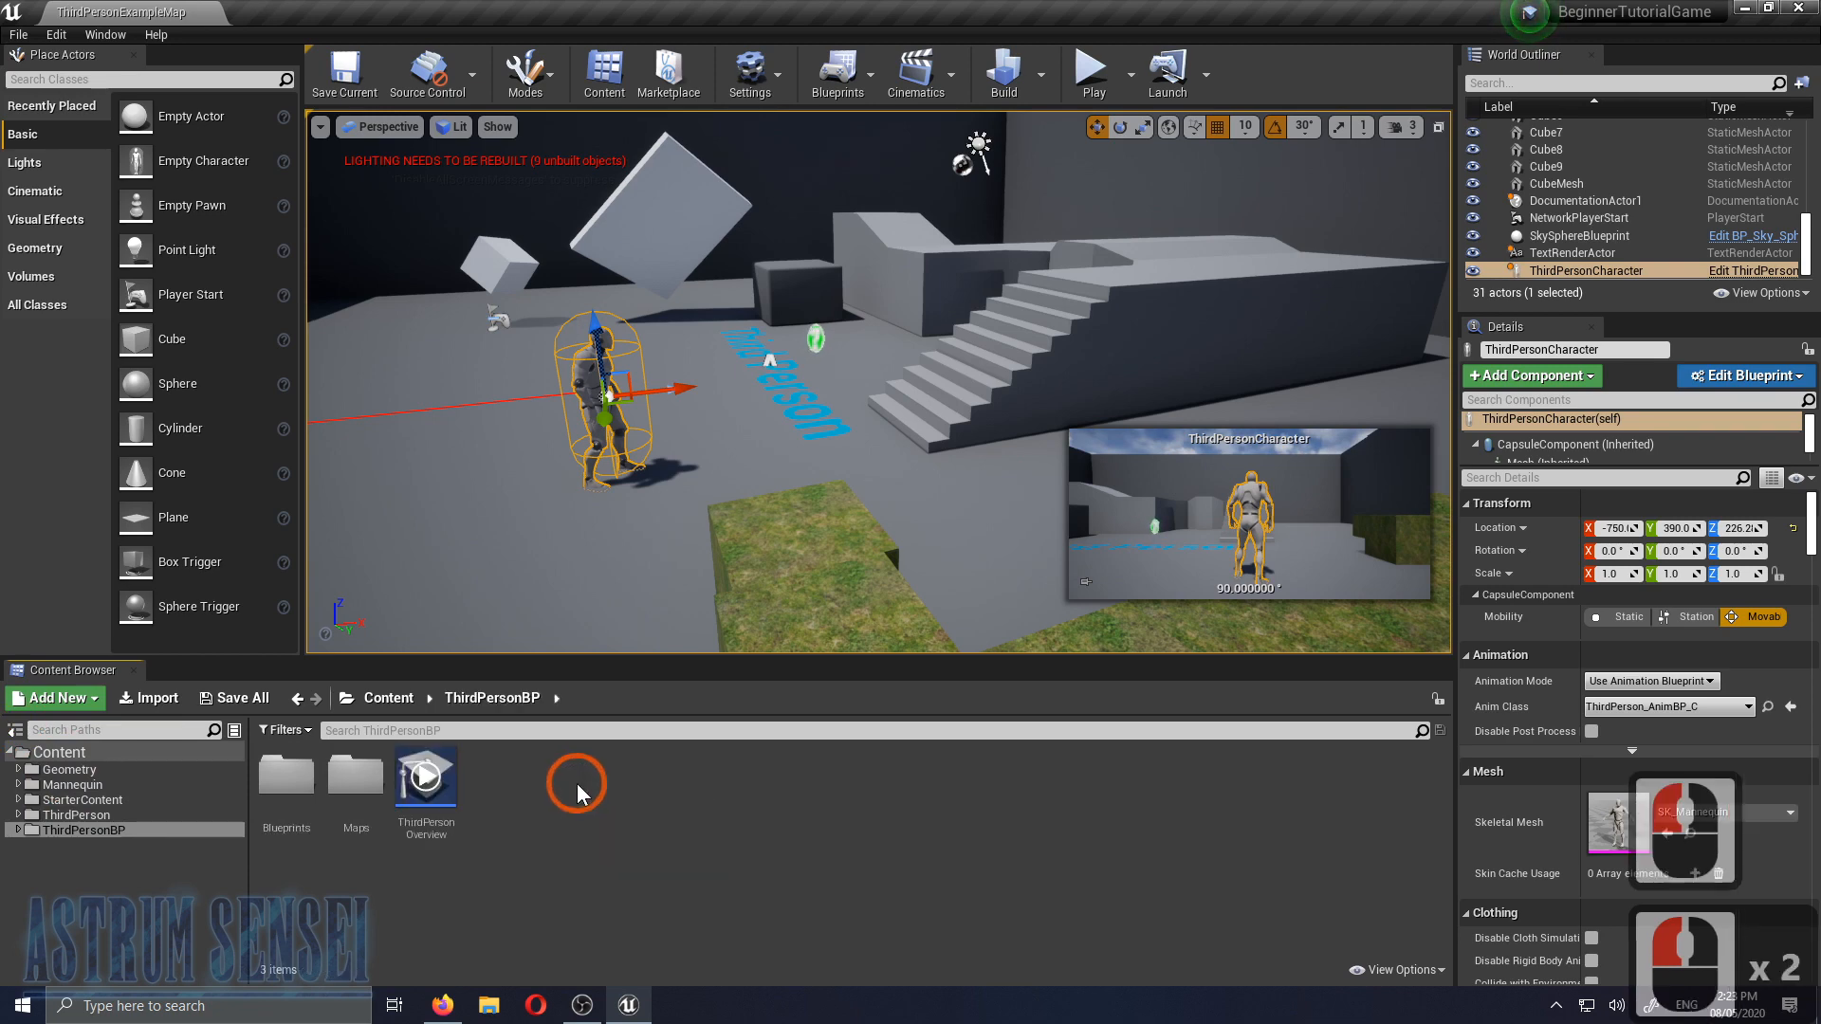
double_click(286, 780)
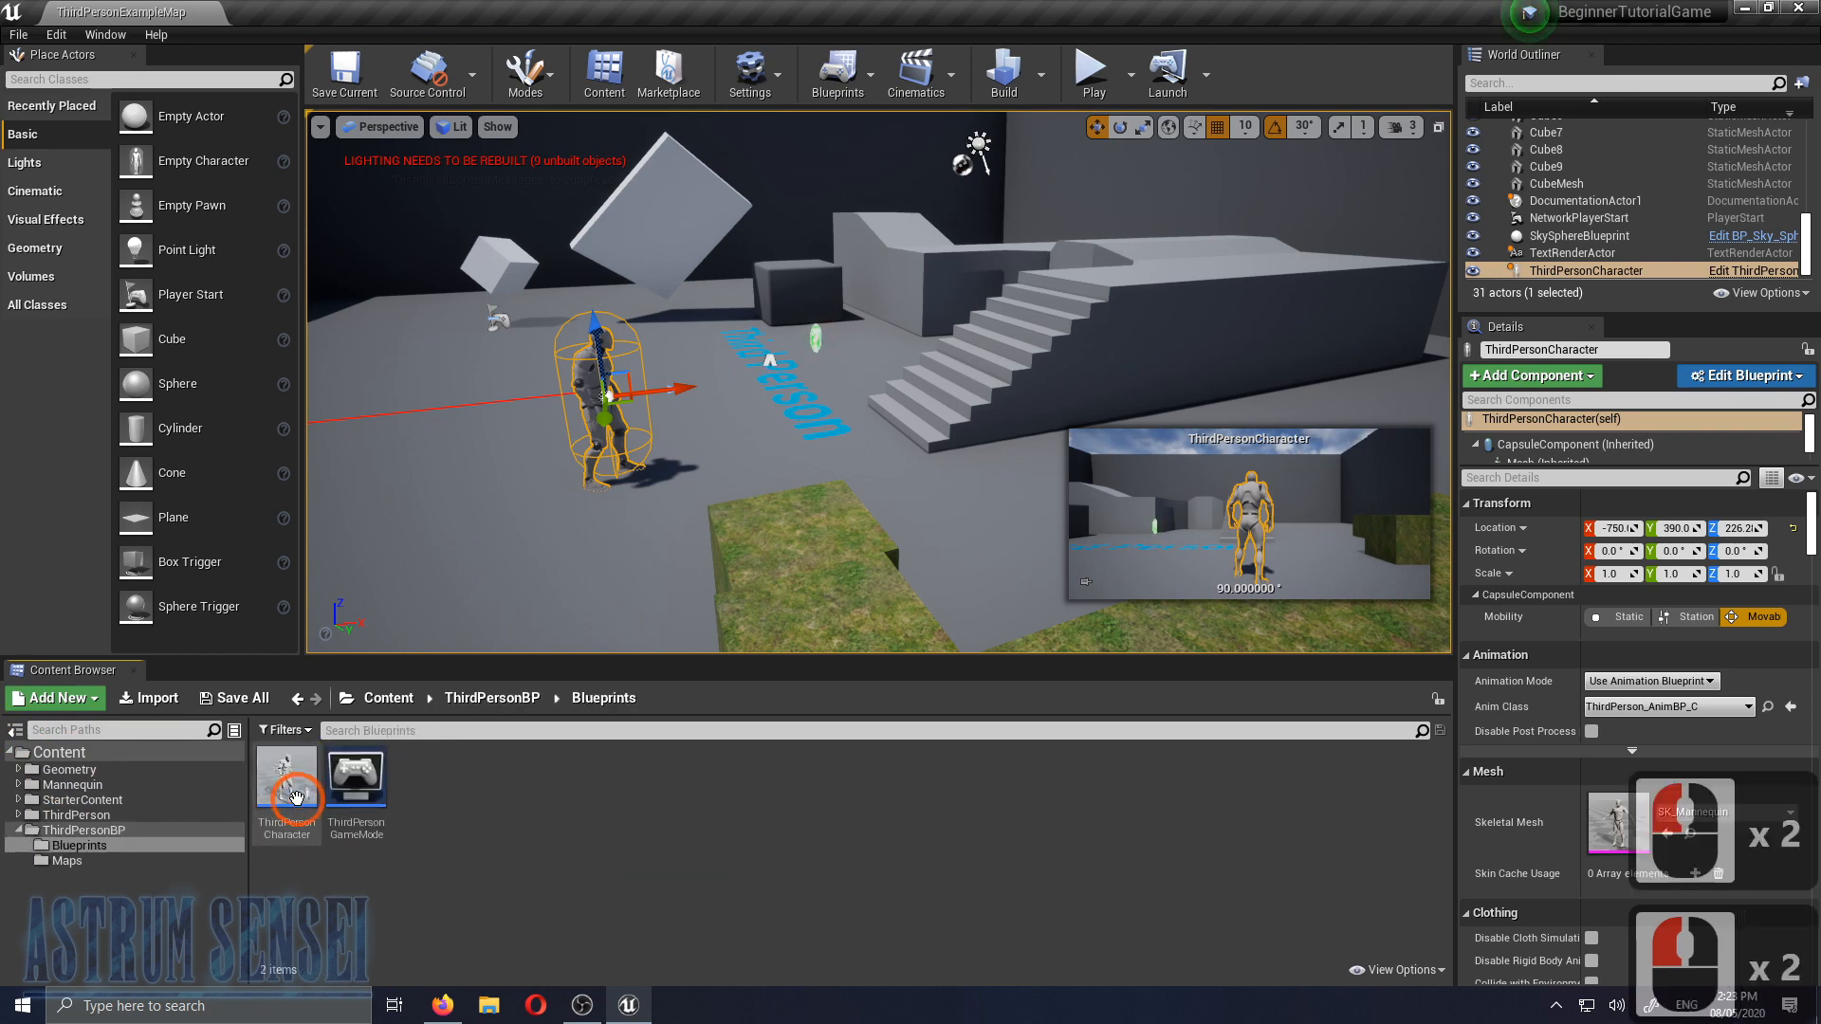
left_click_drag(293, 787, 731, 393)
key("ctrl+z")
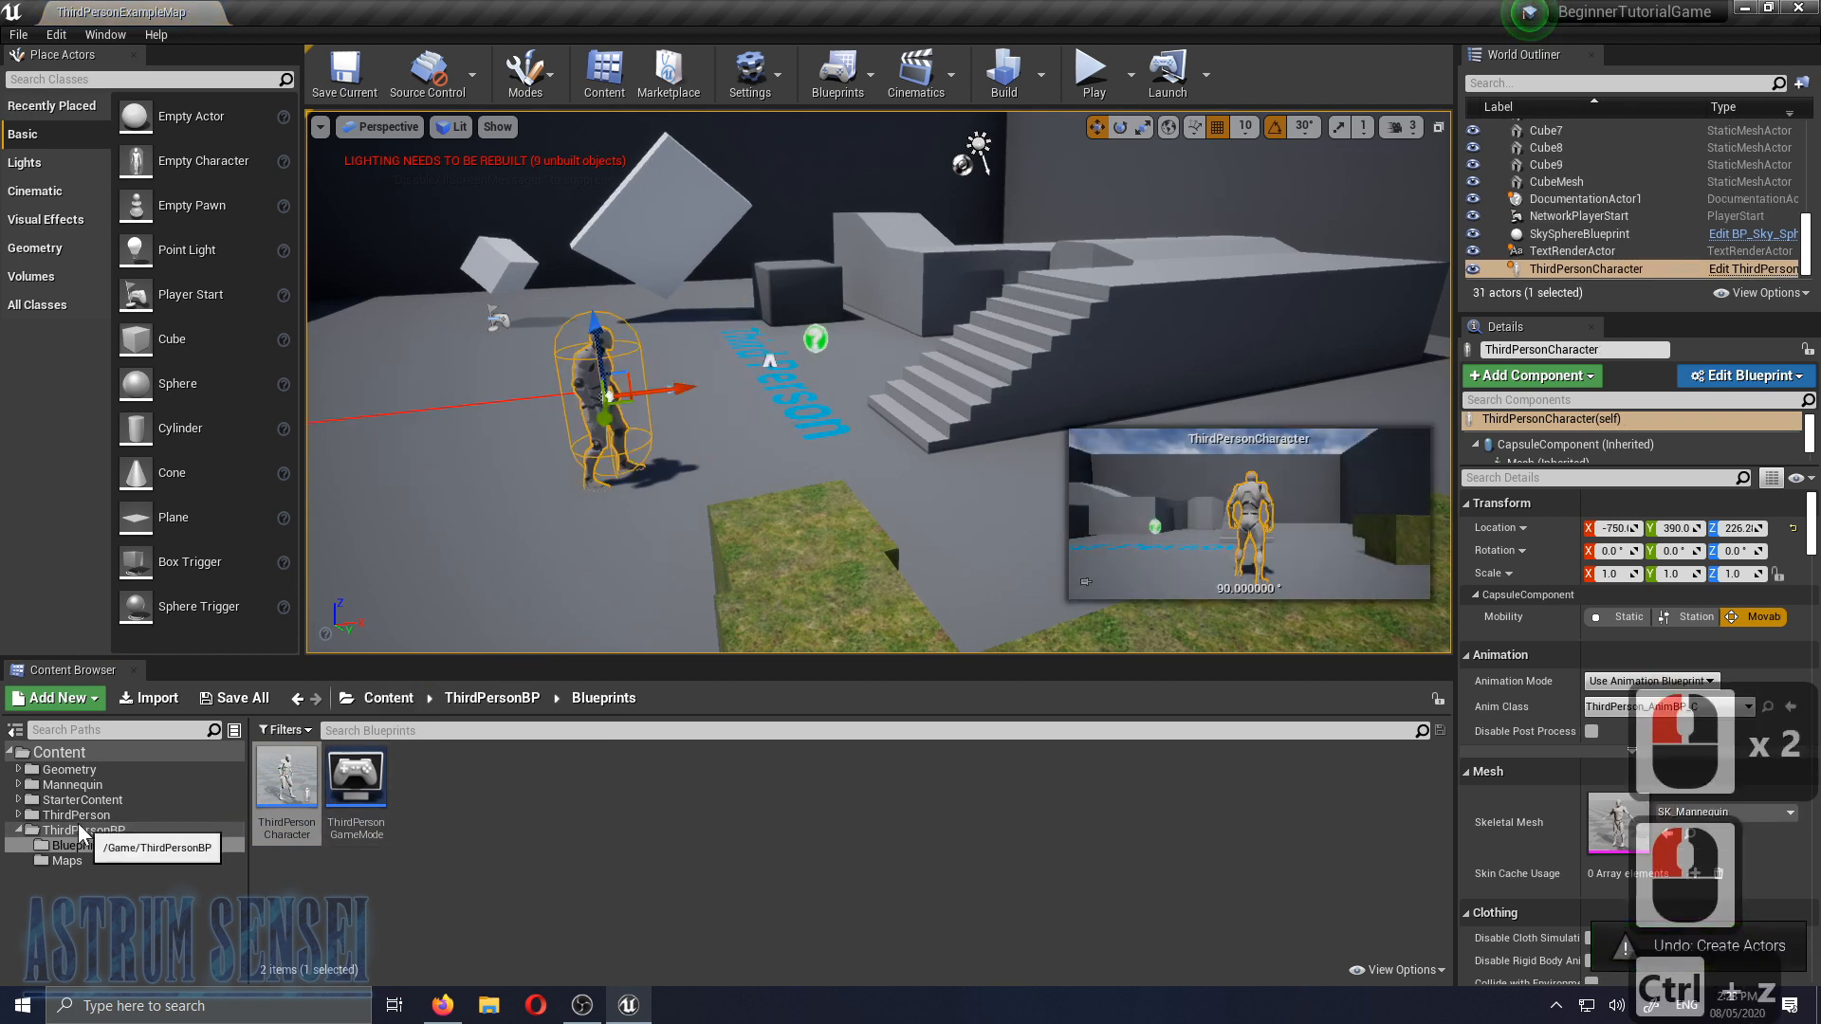
Look through the Maps folder of ThirdPersonBP and the Meshes folder of ThirdPerson
left_click(99, 858)
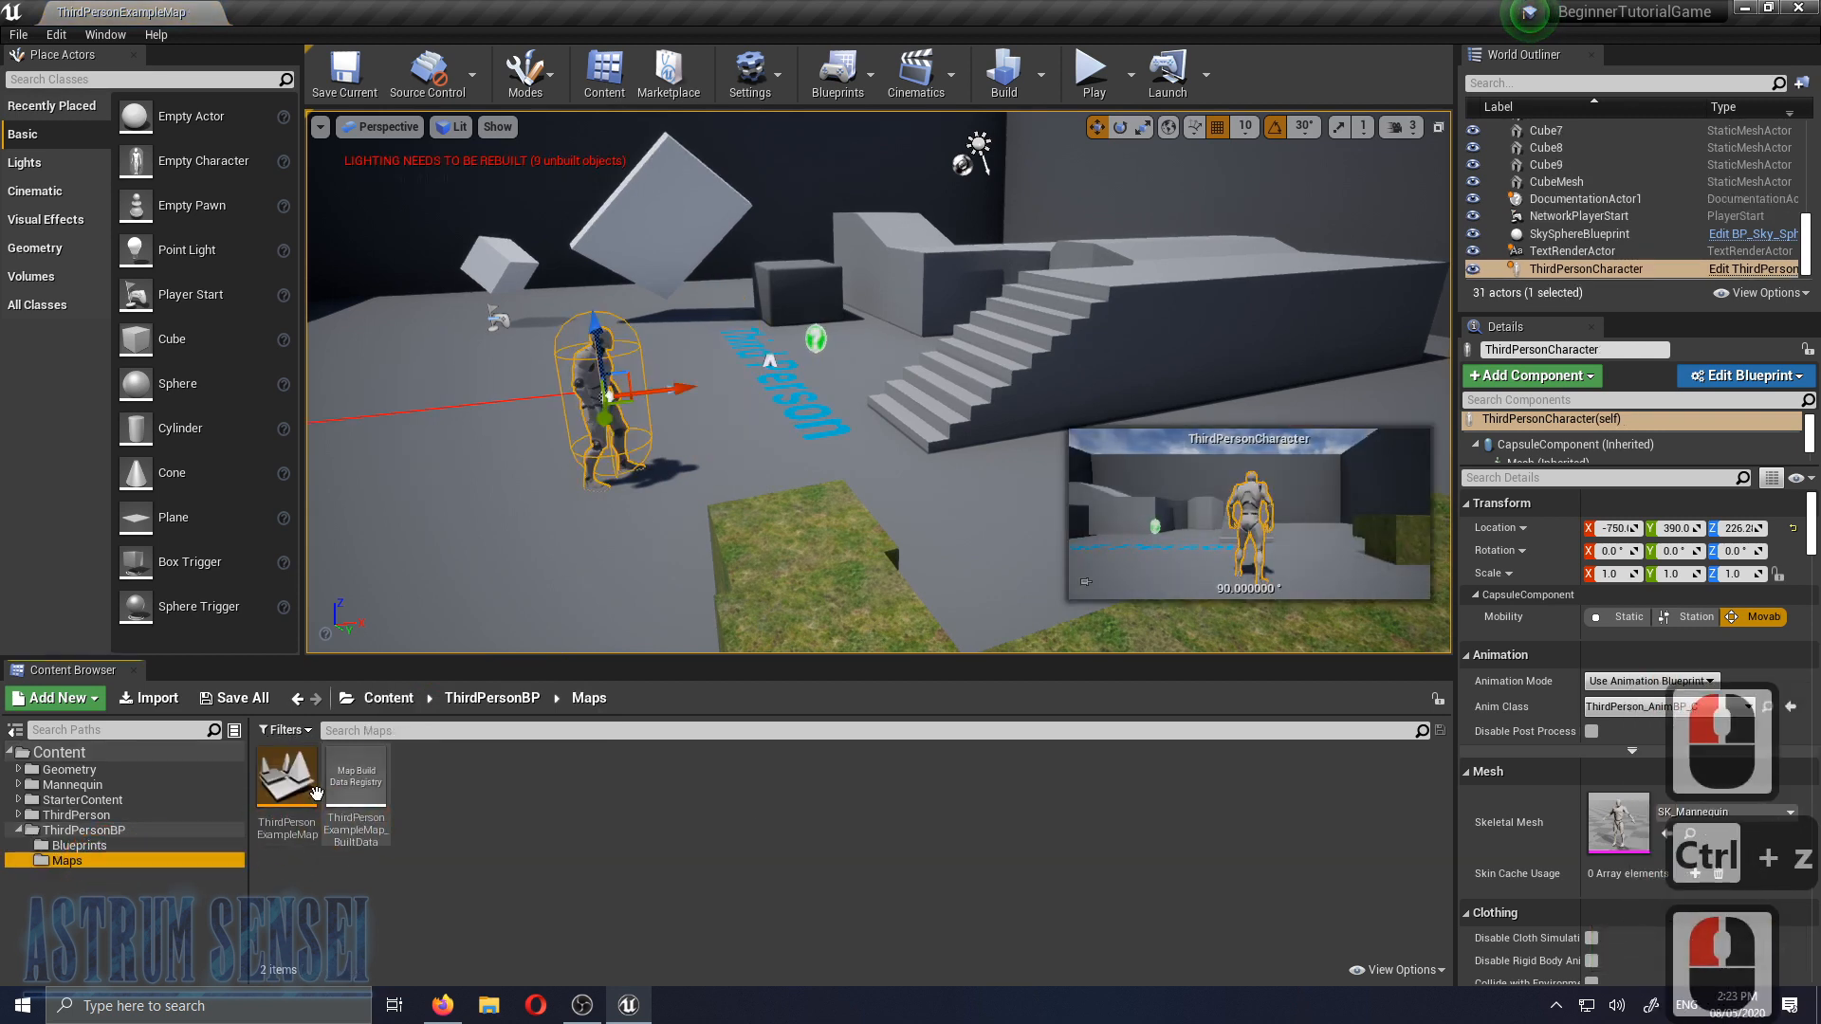
left_click(19, 815)
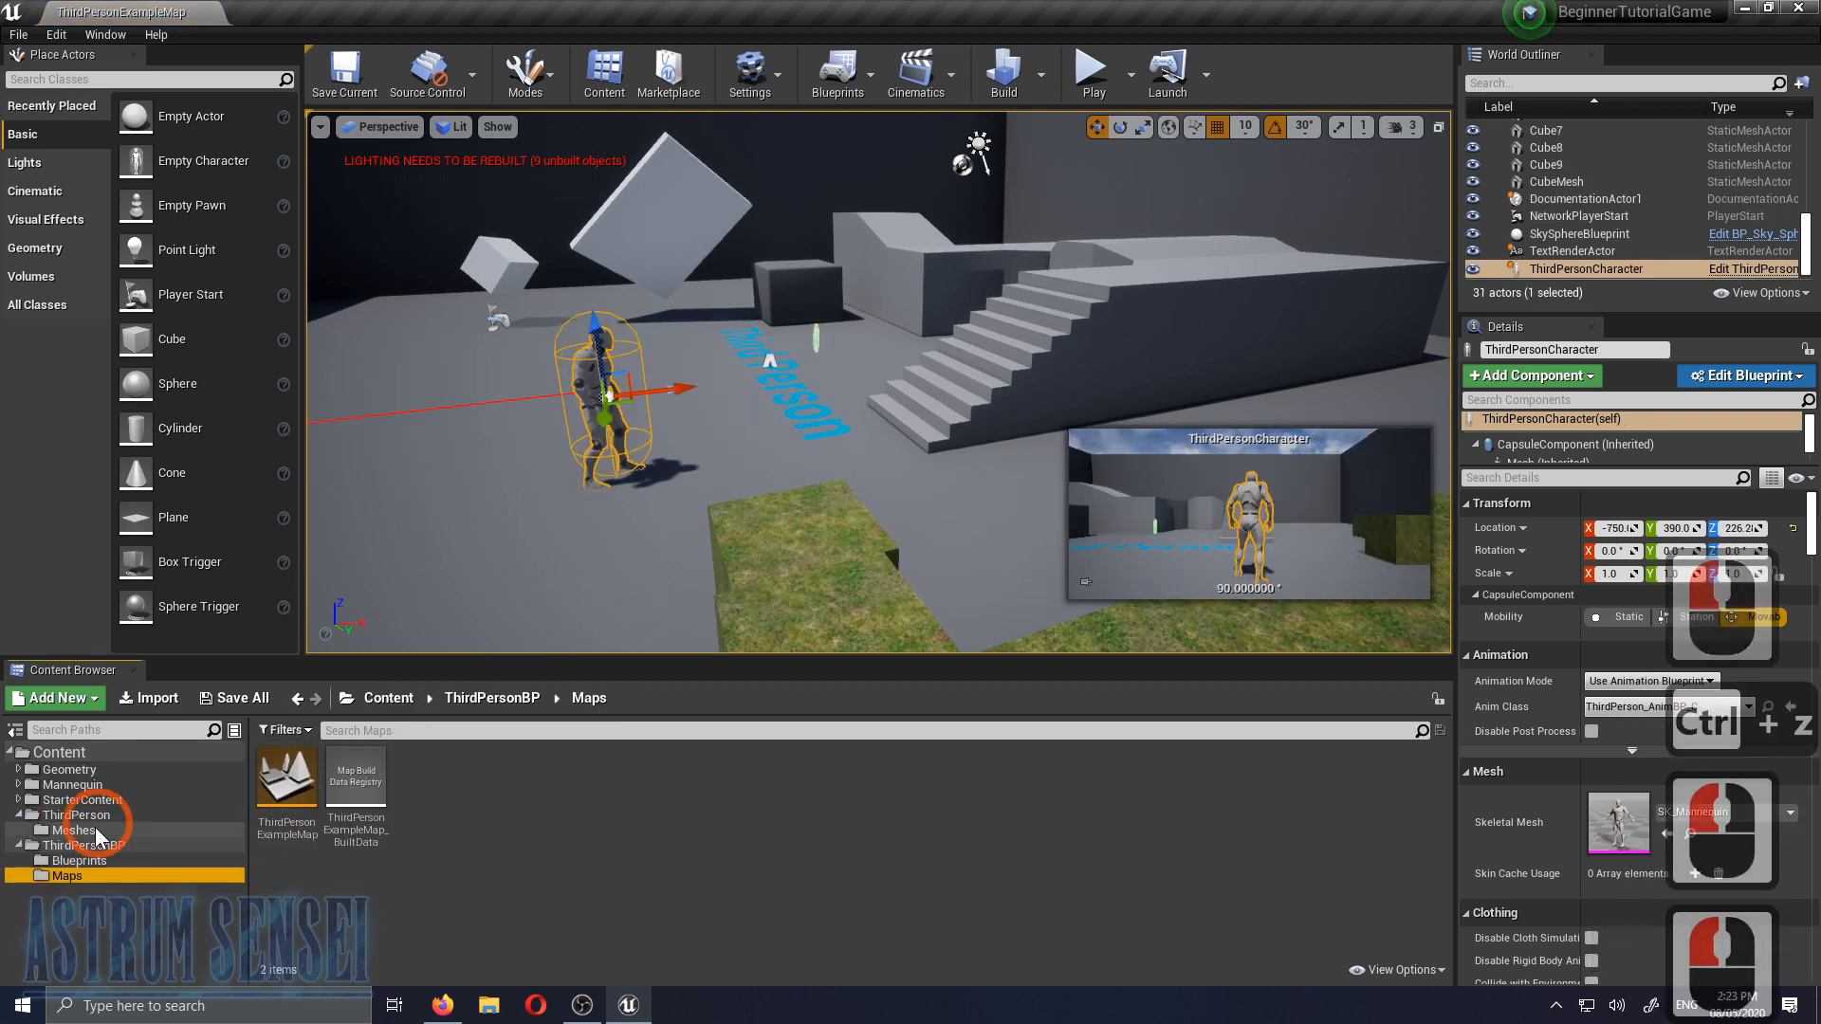
left_click(76, 831)
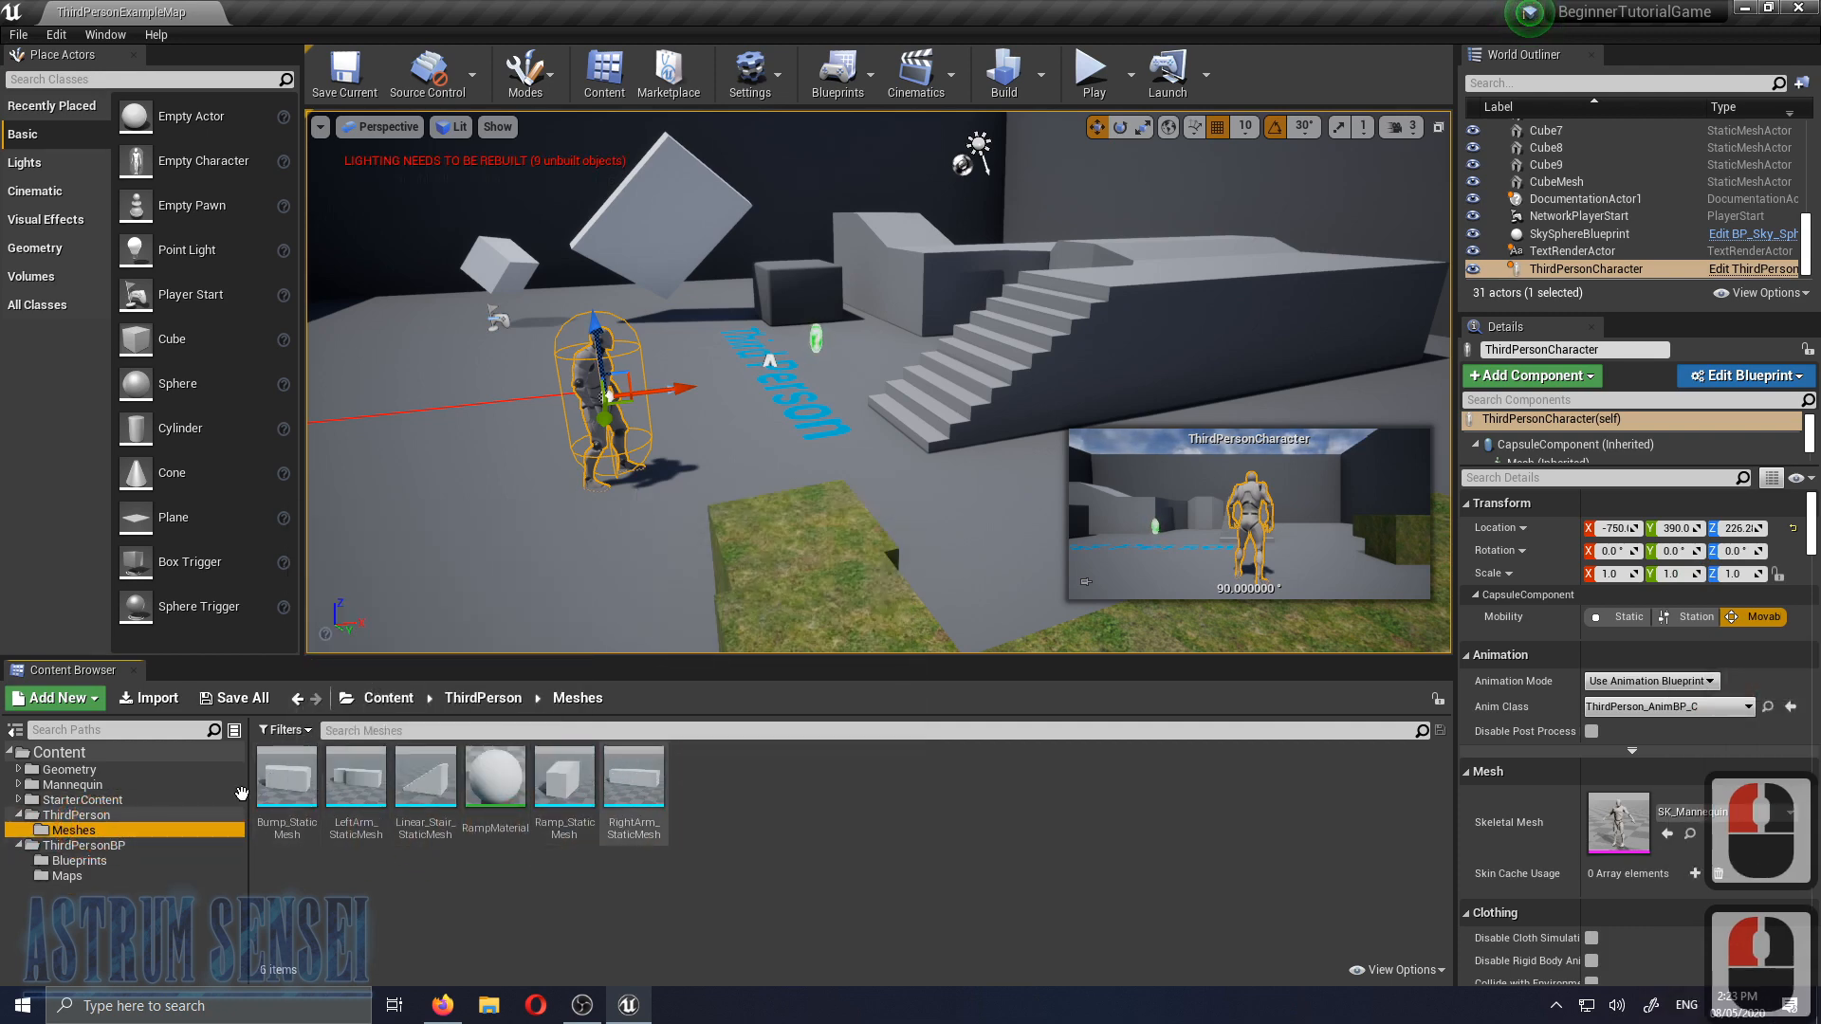
Expand the StarterContent folder, look at its Audio assets and open the Props folder
left_click(19, 800)
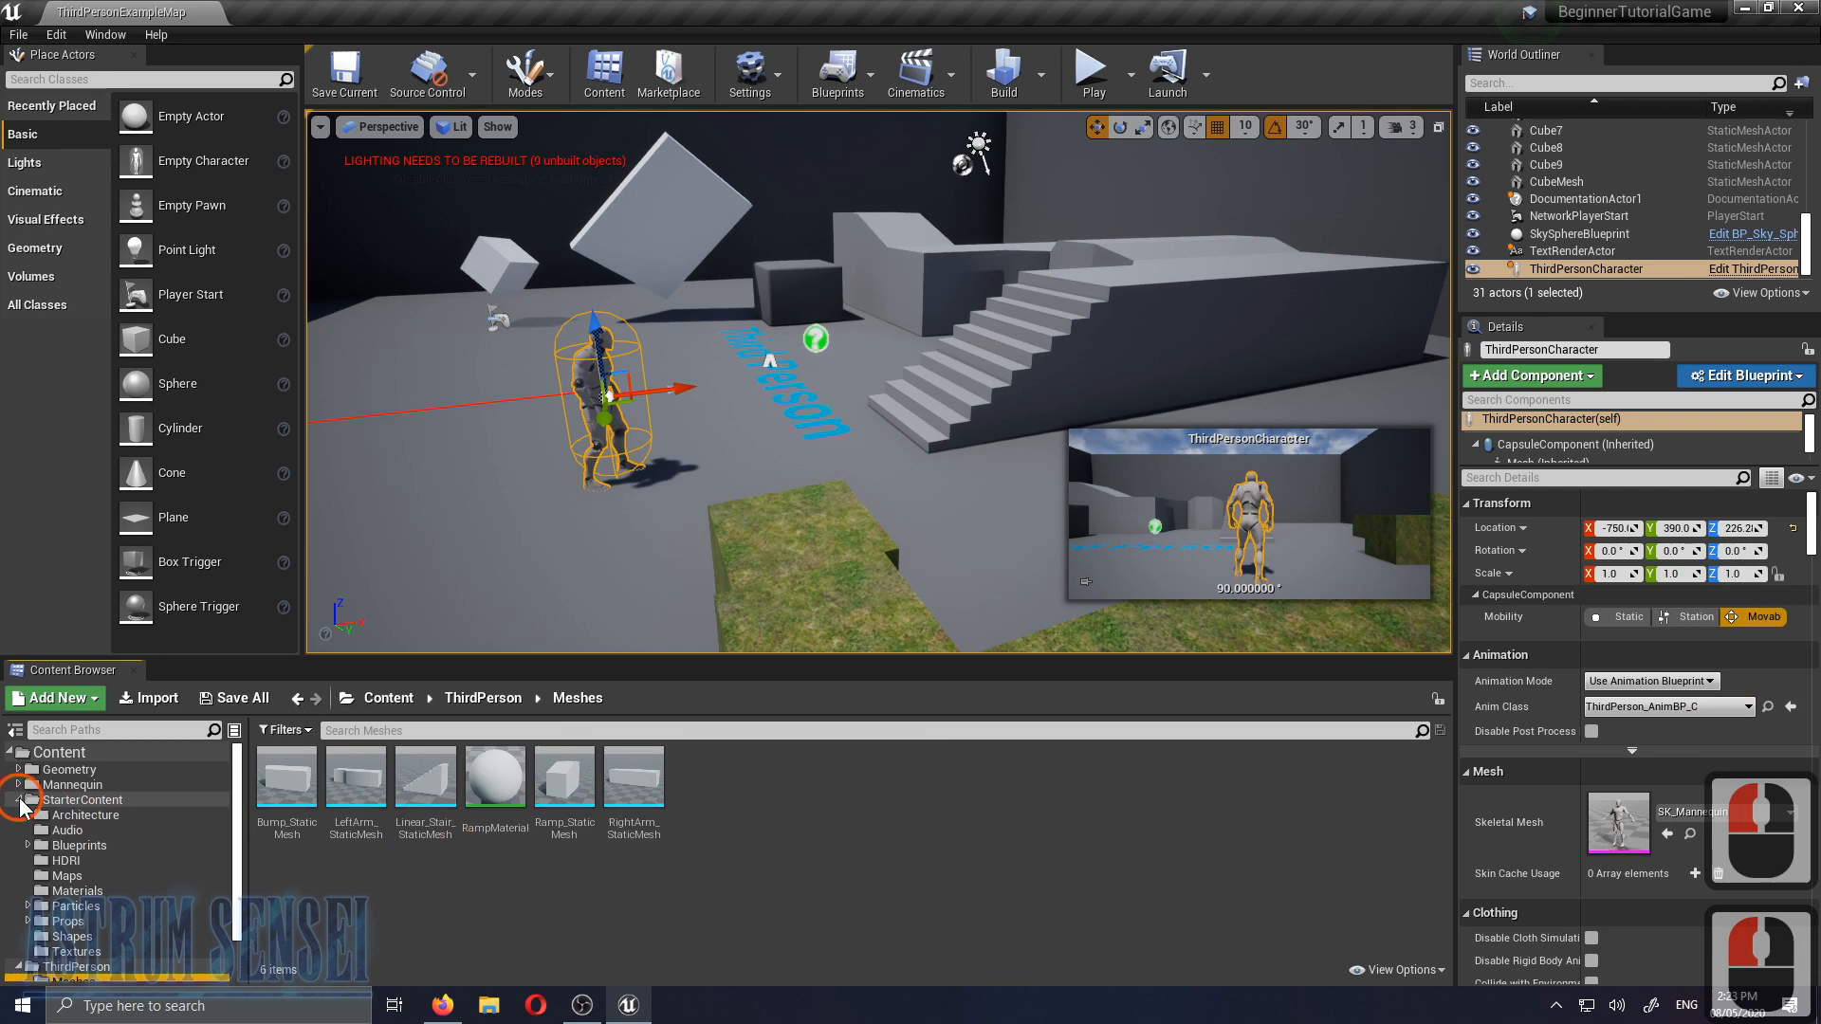
left_click(94, 831)
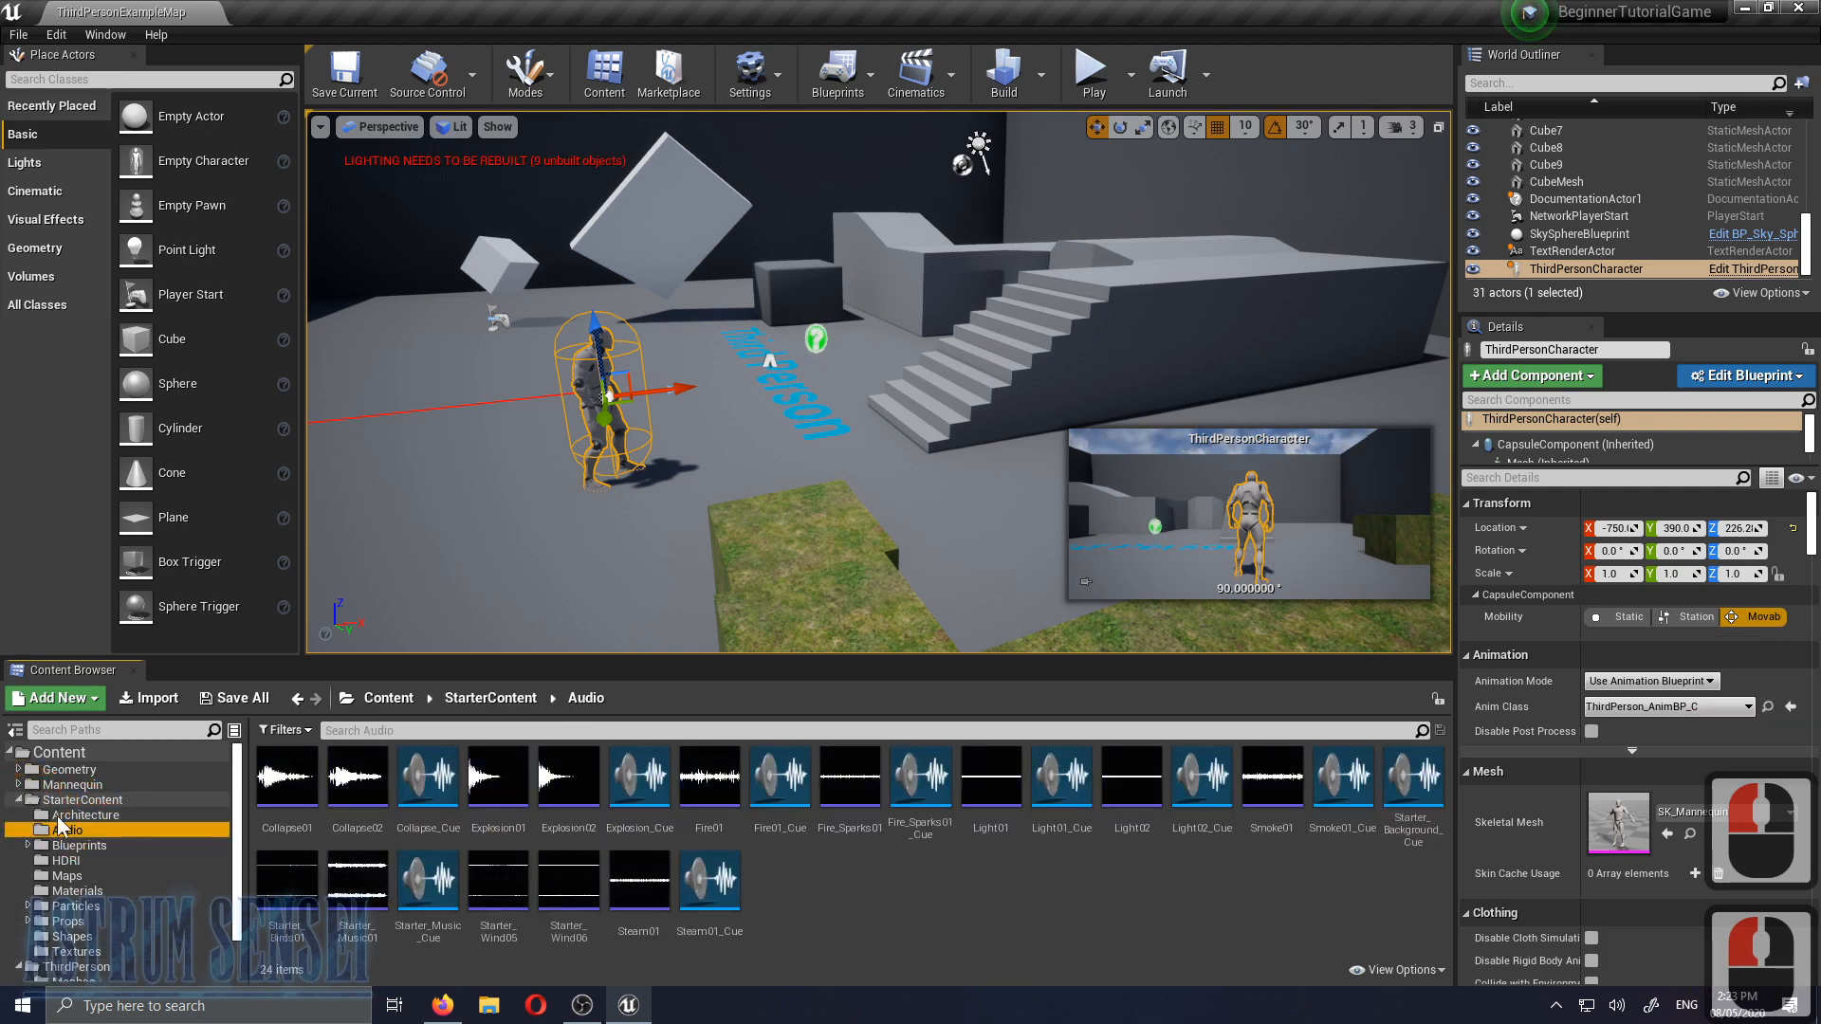
left_click(83, 799)
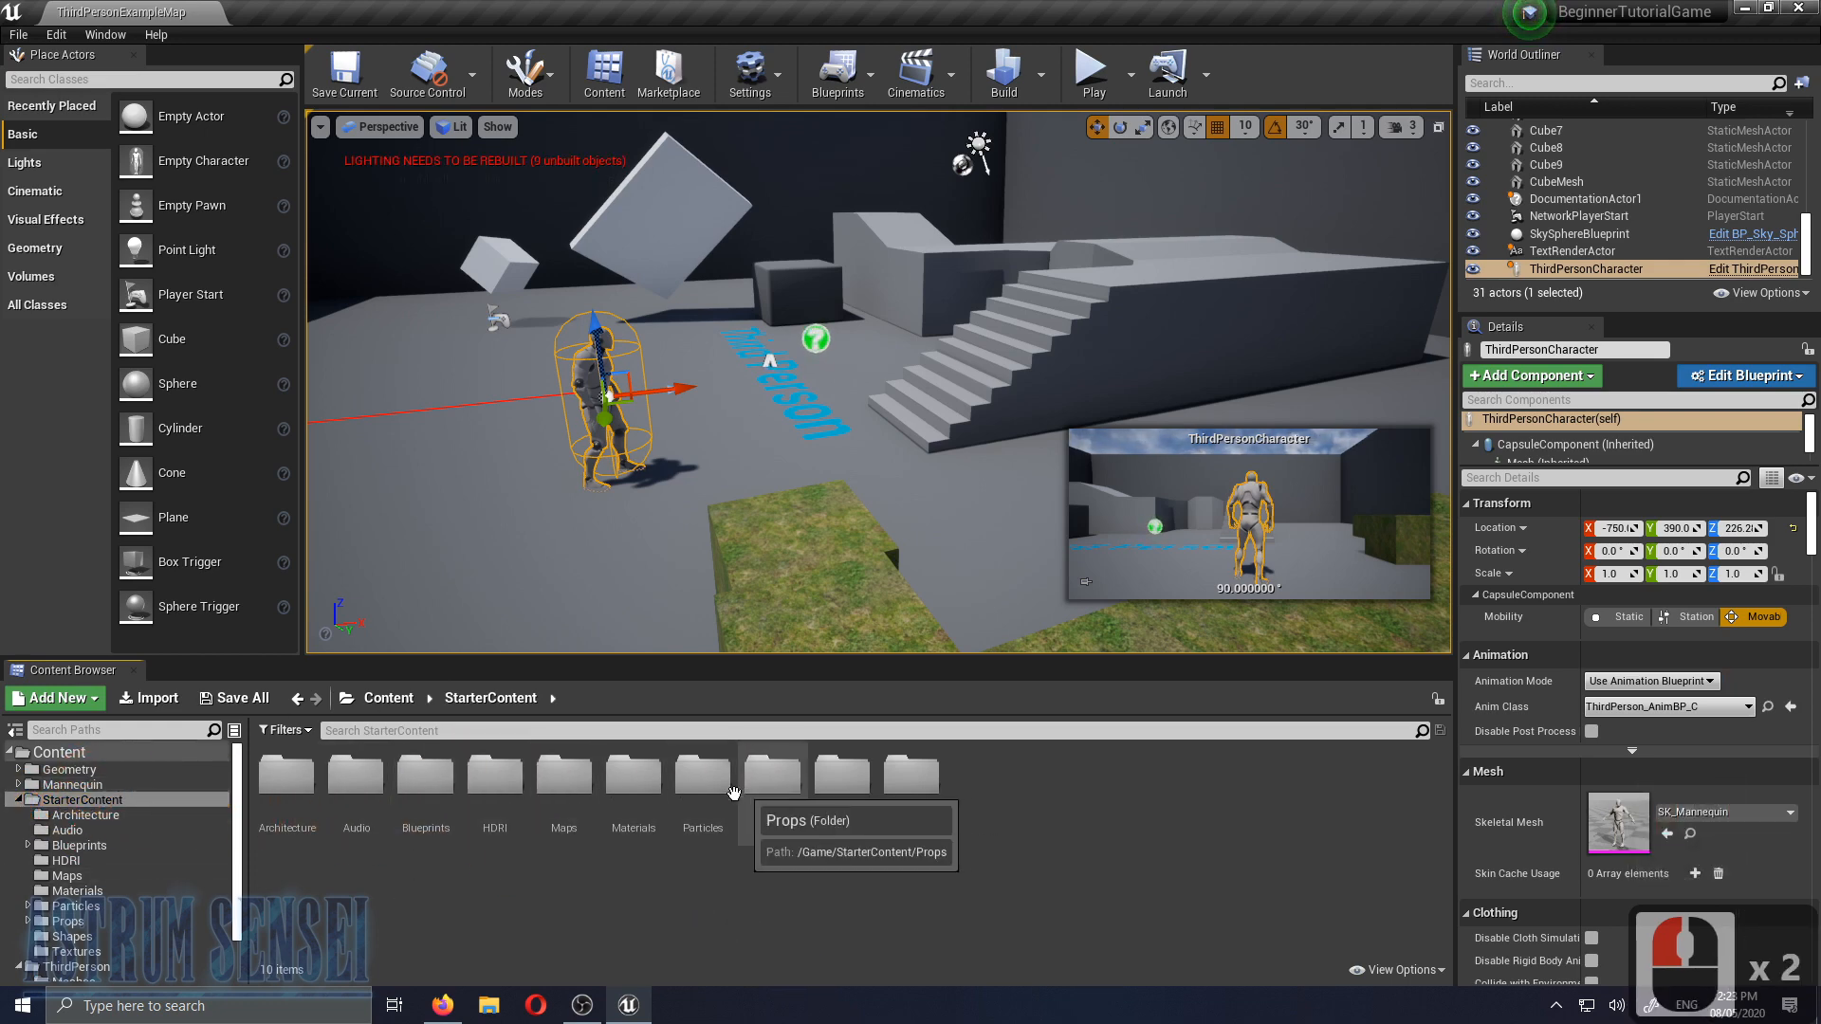
double_click(772, 778)
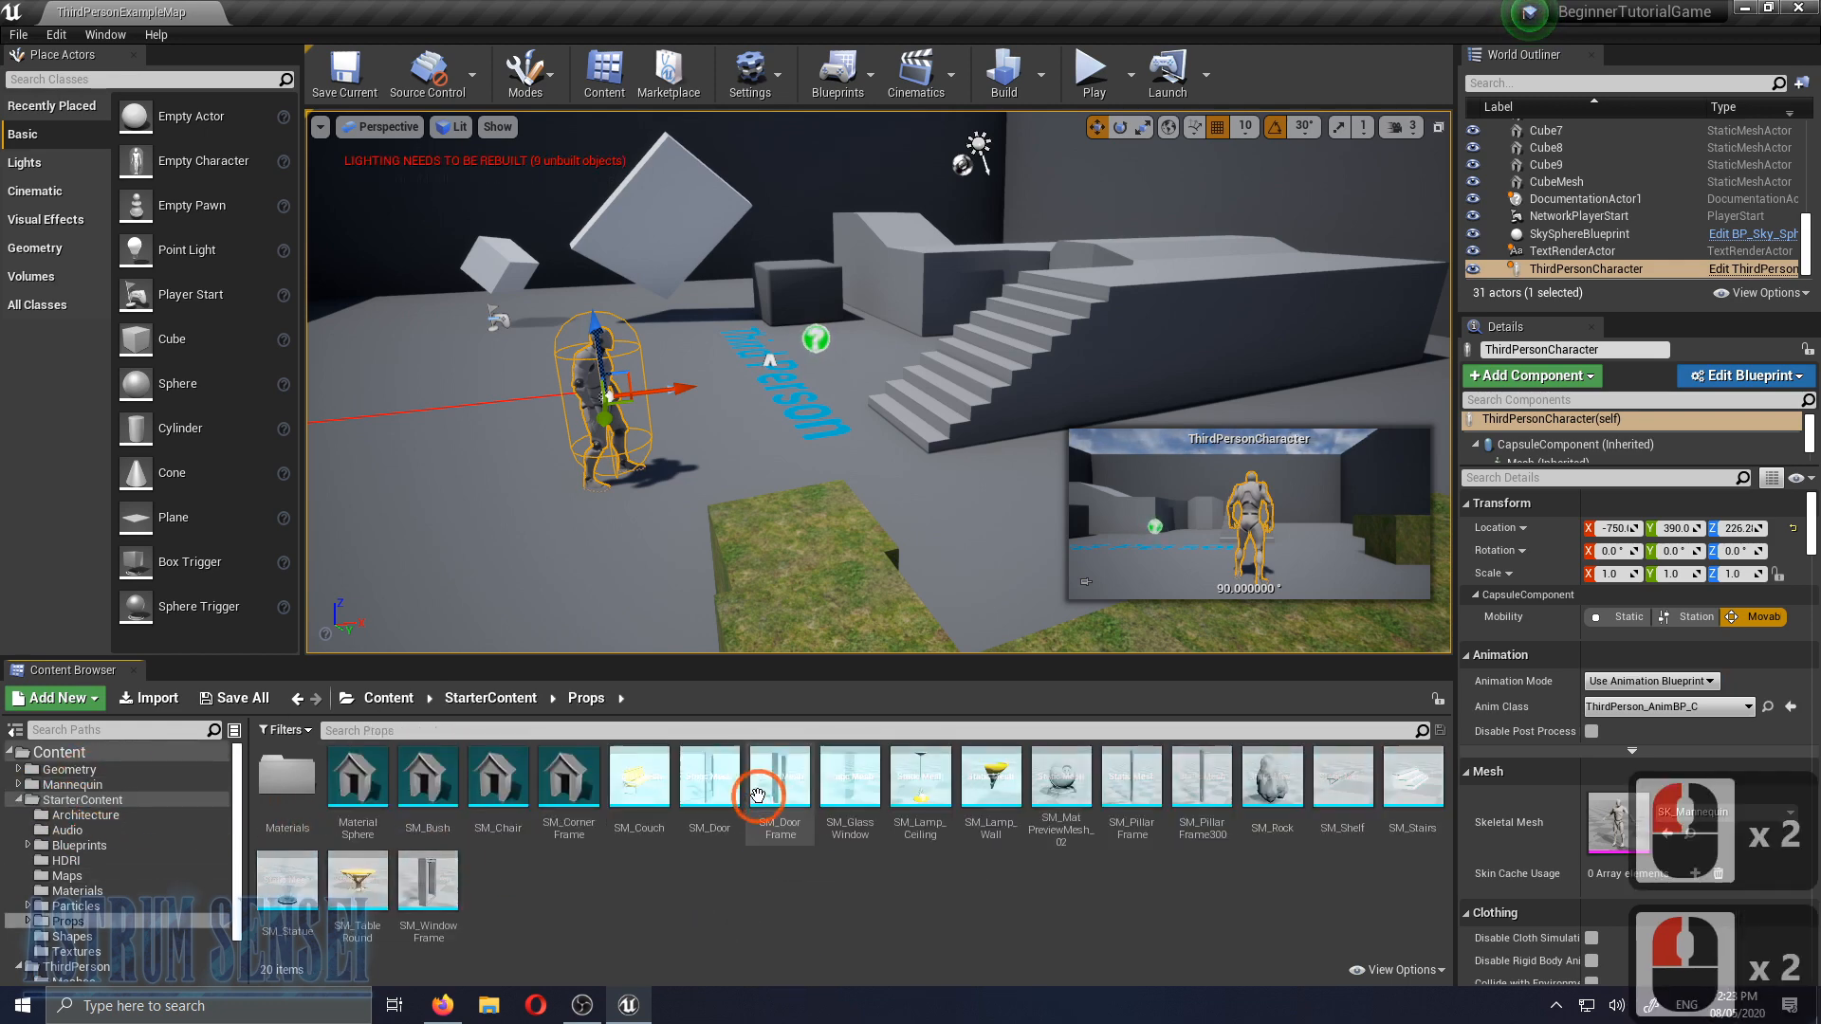
Fly the camera over to the grass-covered cubes and select the end cube, Cube9
right_click_drag(988, 503, 532, 569)
key("d")
key("d")
key("d")
key("s")
key("d")
key("d")
key("d")
key("d")
key("d")
key("d")
key("s")
key("d")
left_click(590, 536)
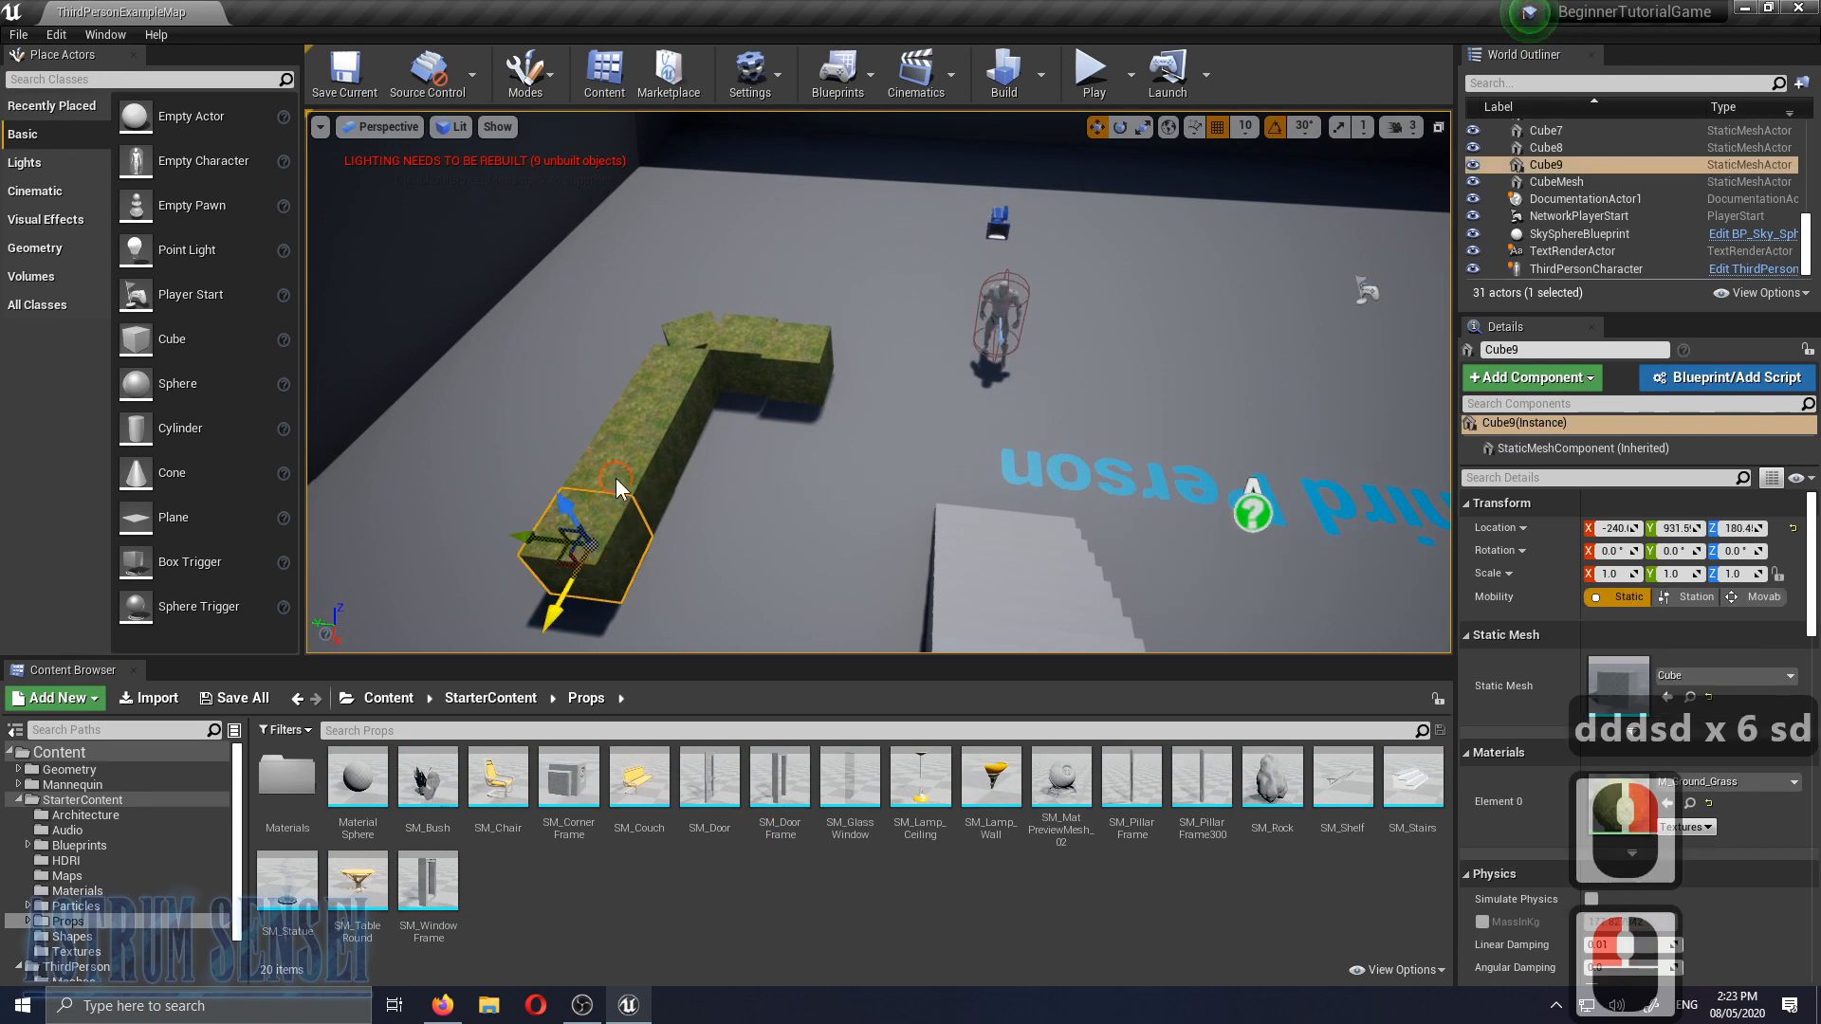
Add the remaining grass-covered cubes to the selection and delete the whole group from the level
left_click(644, 410, "ctrl")
left_click(644, 410, "ctrl")
left_click(679, 372, "ctrl")
left_click(695, 332, "ctrl")
left_click(793, 336, "ctrl")
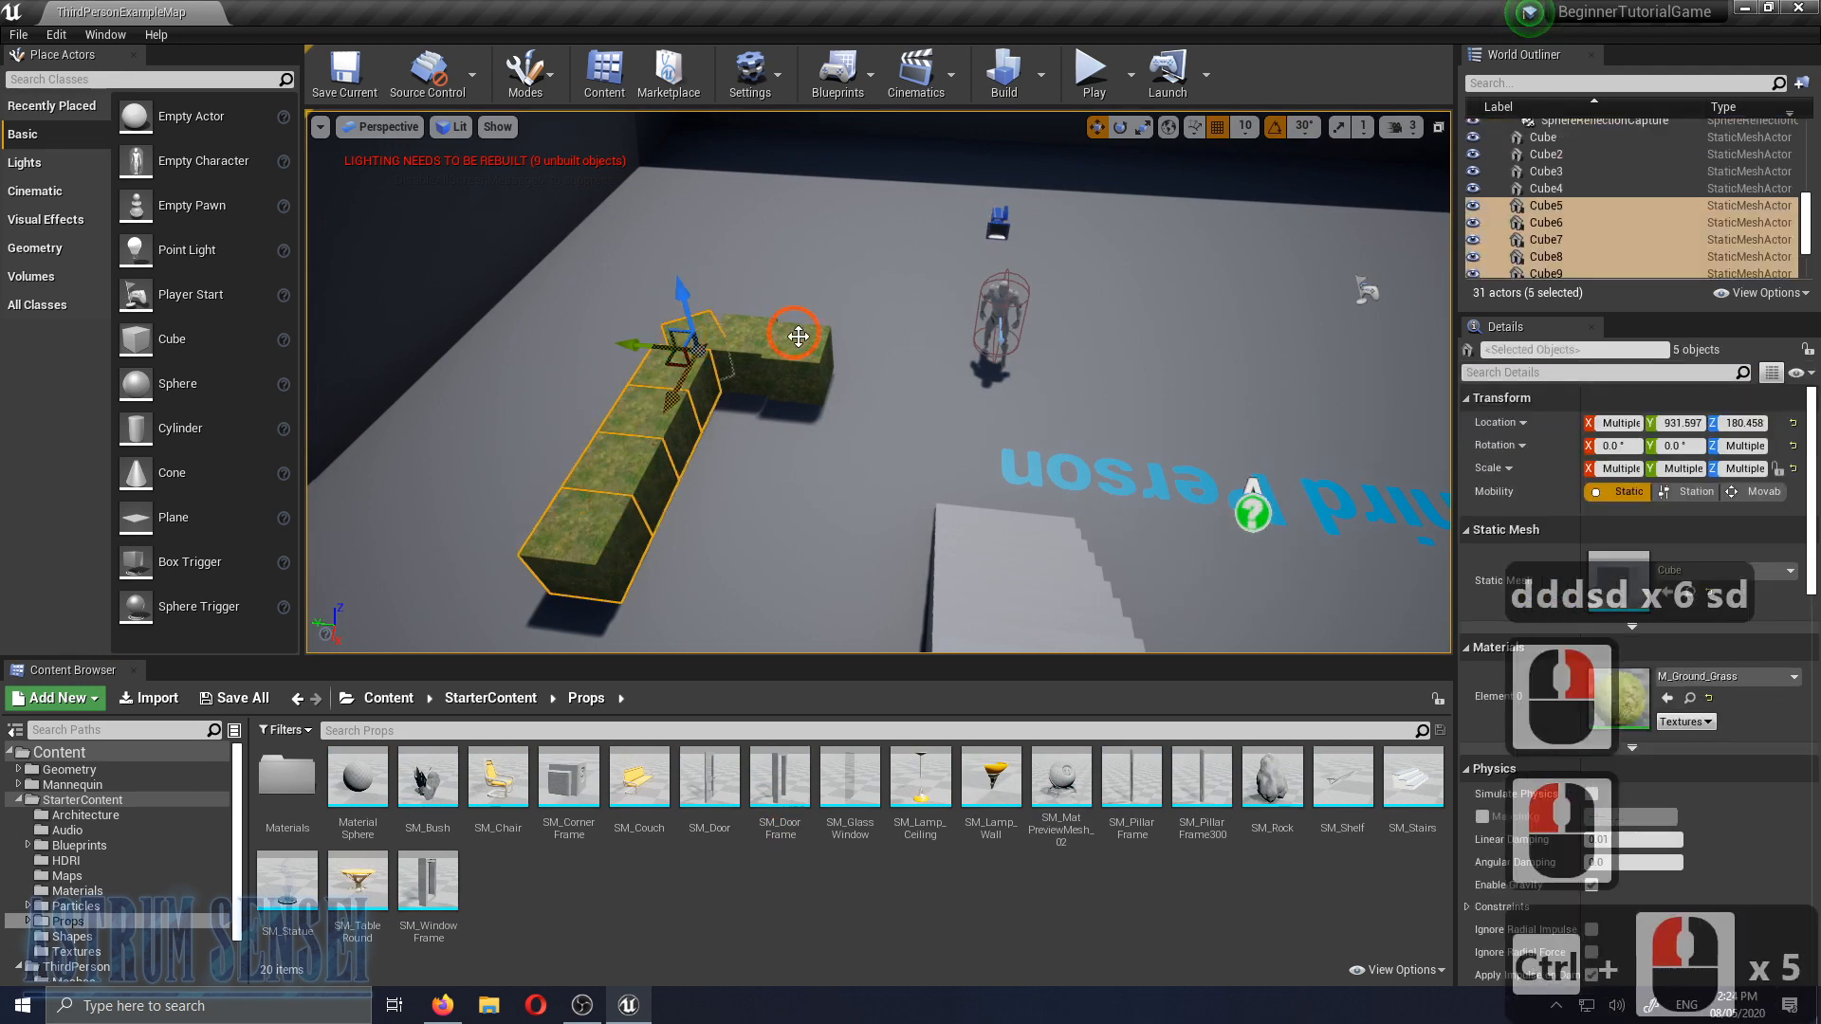
left_click(772, 339, "ctrl")
left_click(802, 365, "ctrl")
left_click(740, 358, "ctrl")
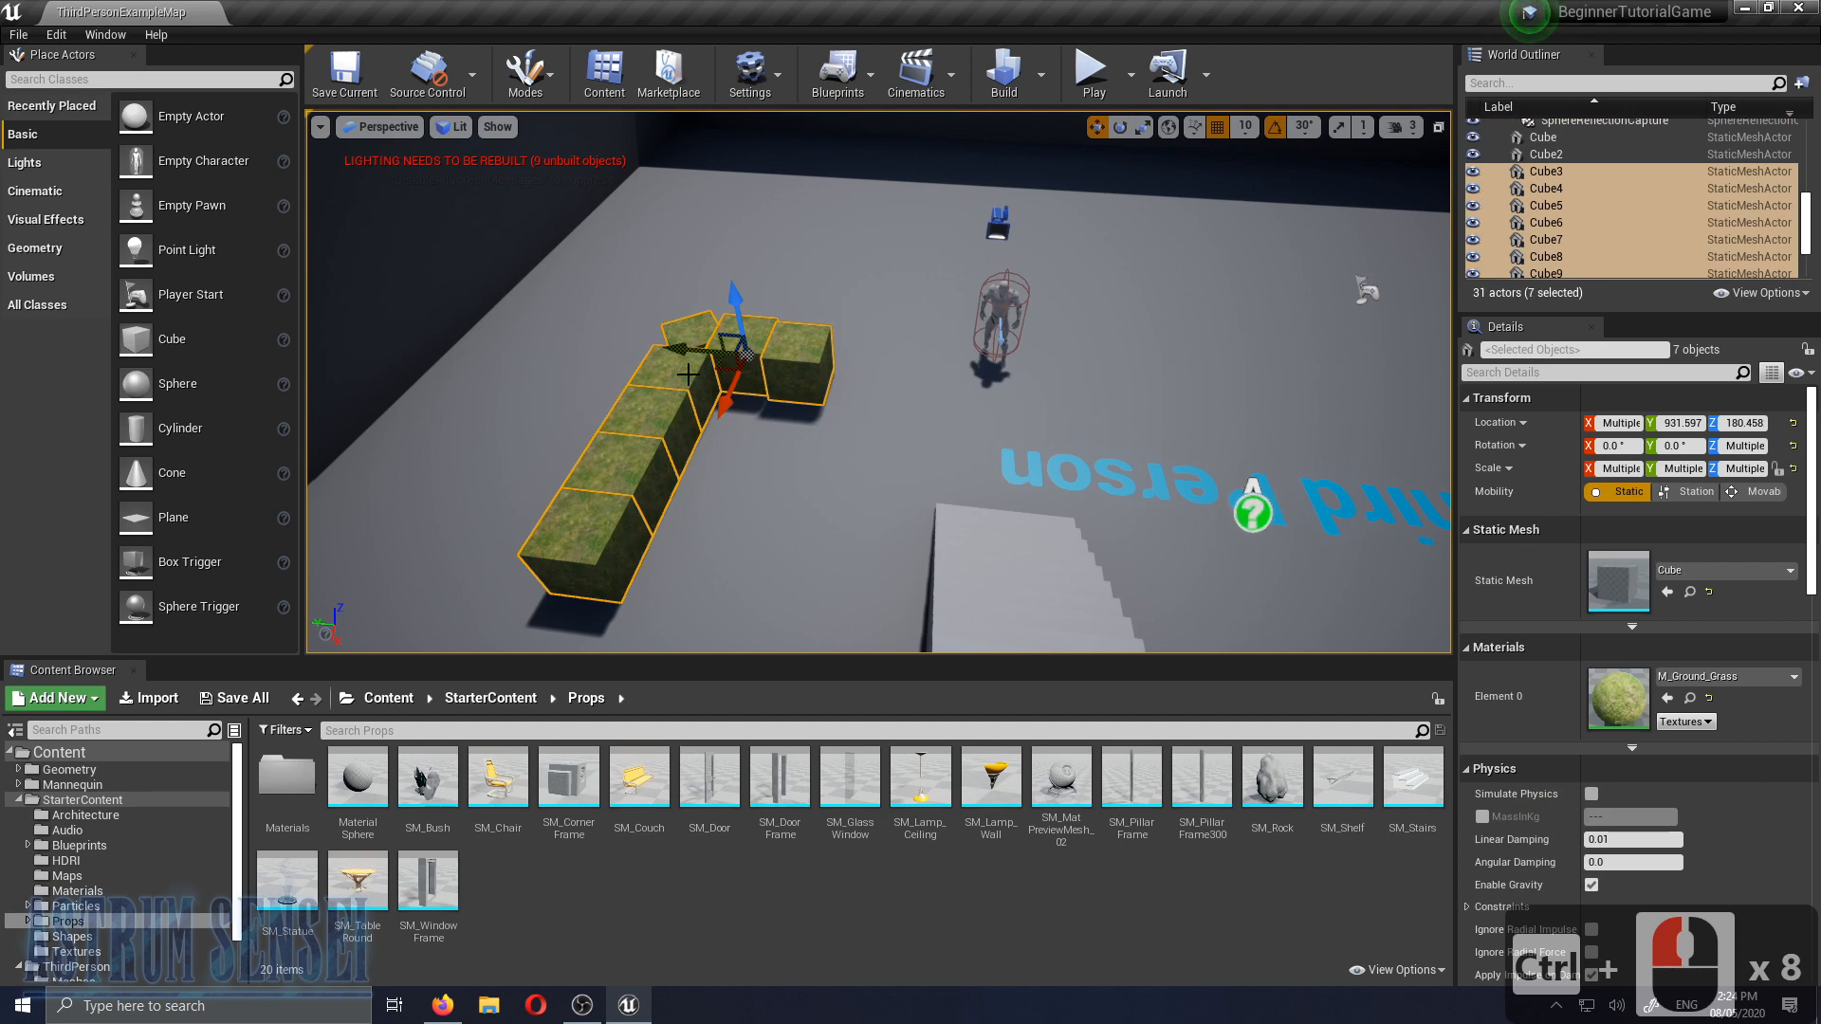
right_click_drag(898, 370, 1086, 309)
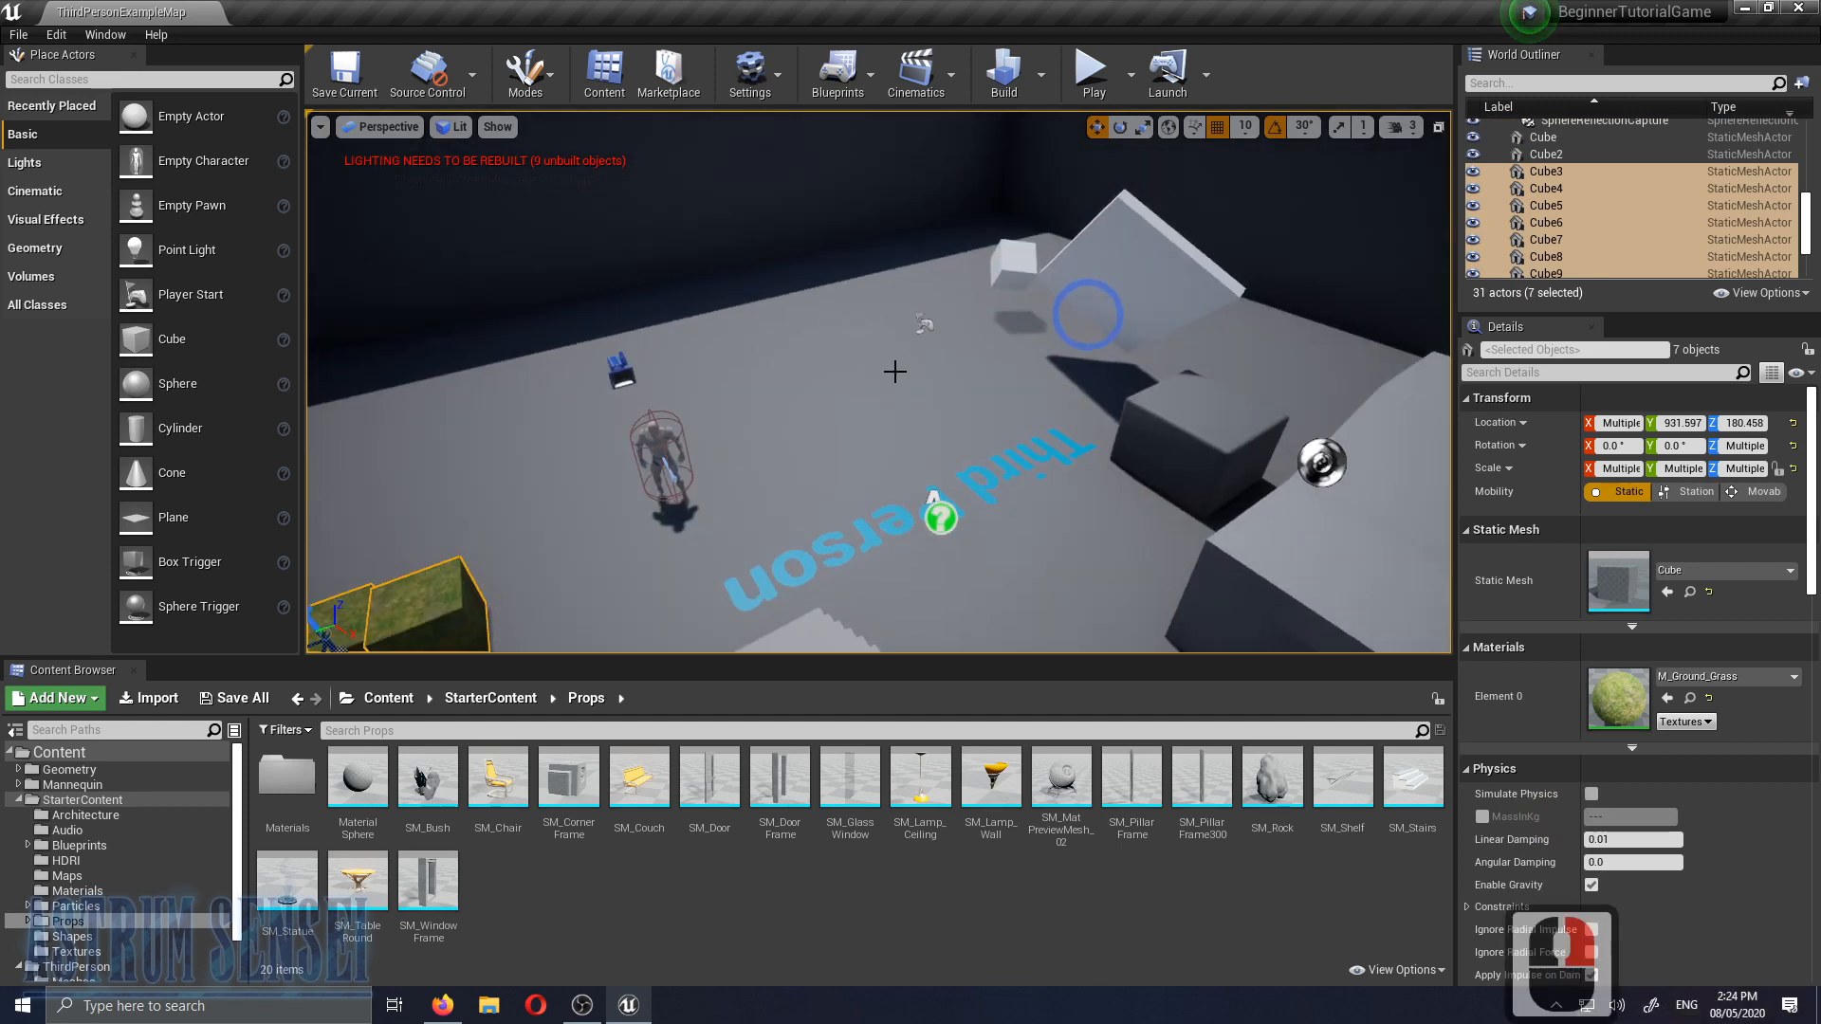
right_click_drag(789, 405, 712, 401)
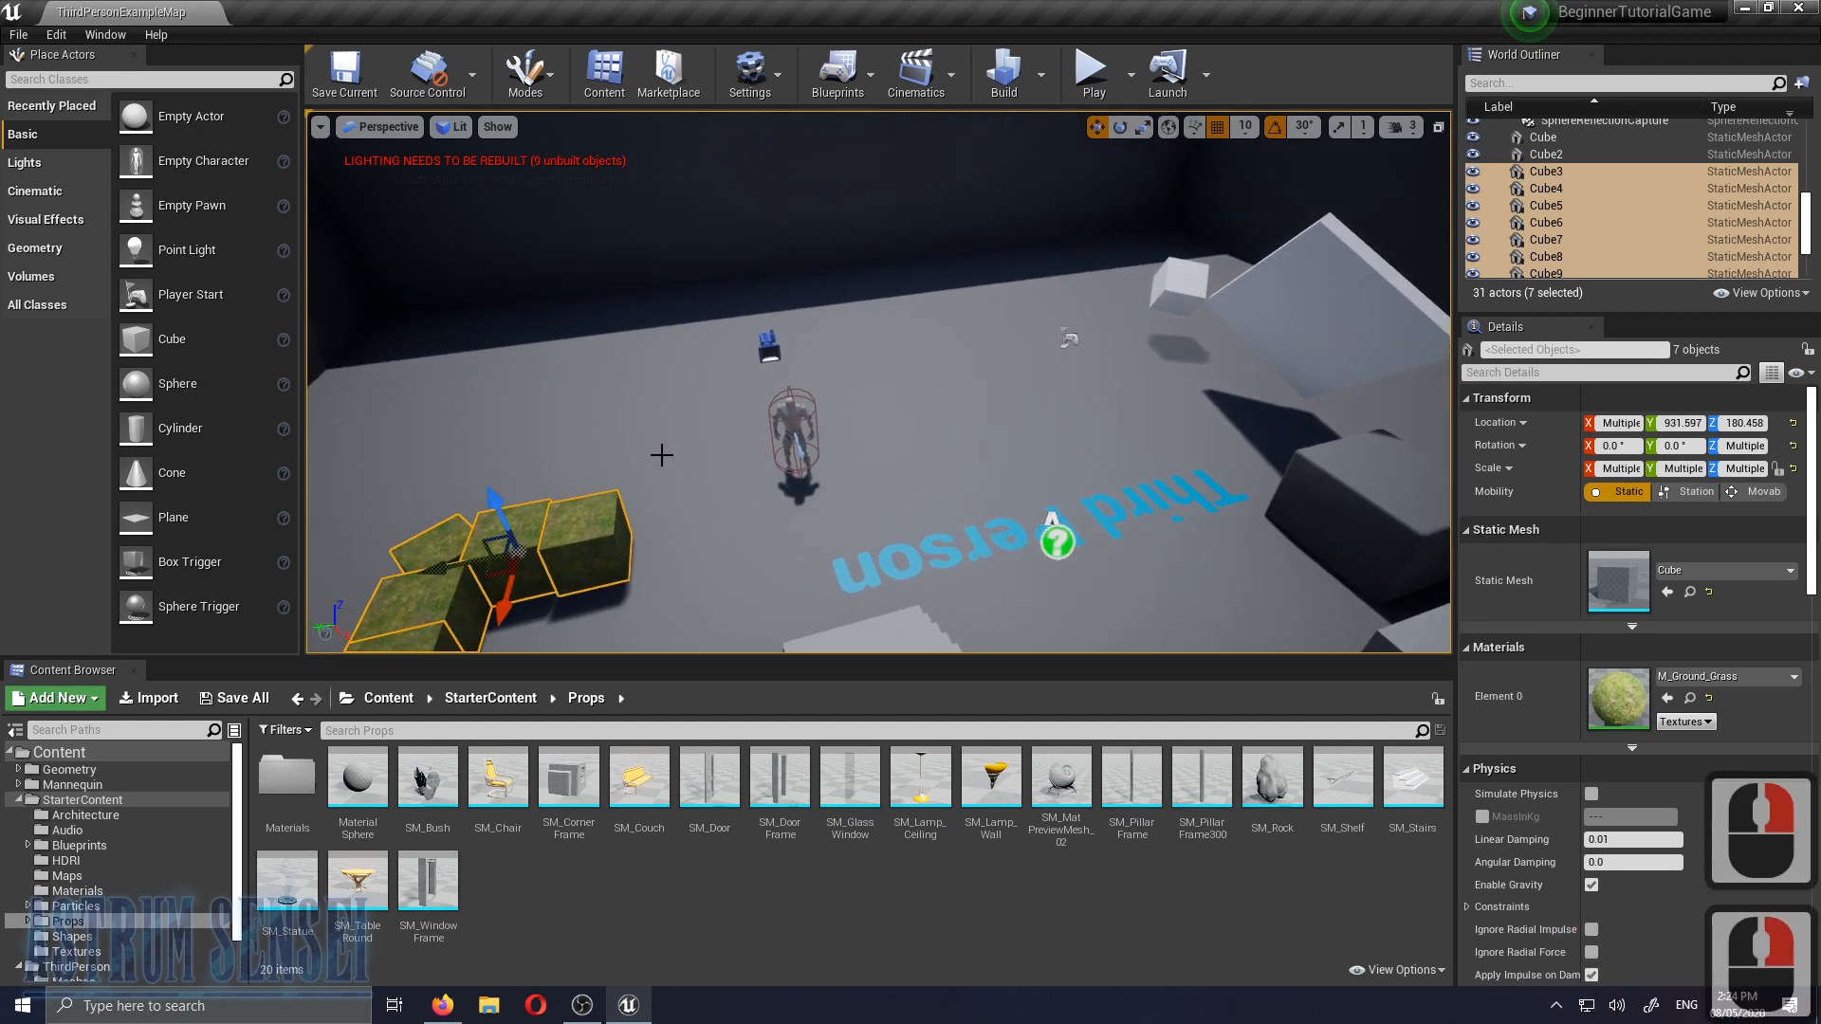
key("Delete")
Delete the tilted white slab and the small white cube at the far side of the floor
left_click(1301, 287)
key("Delete")
left_click(1178, 300)
key("Delete")
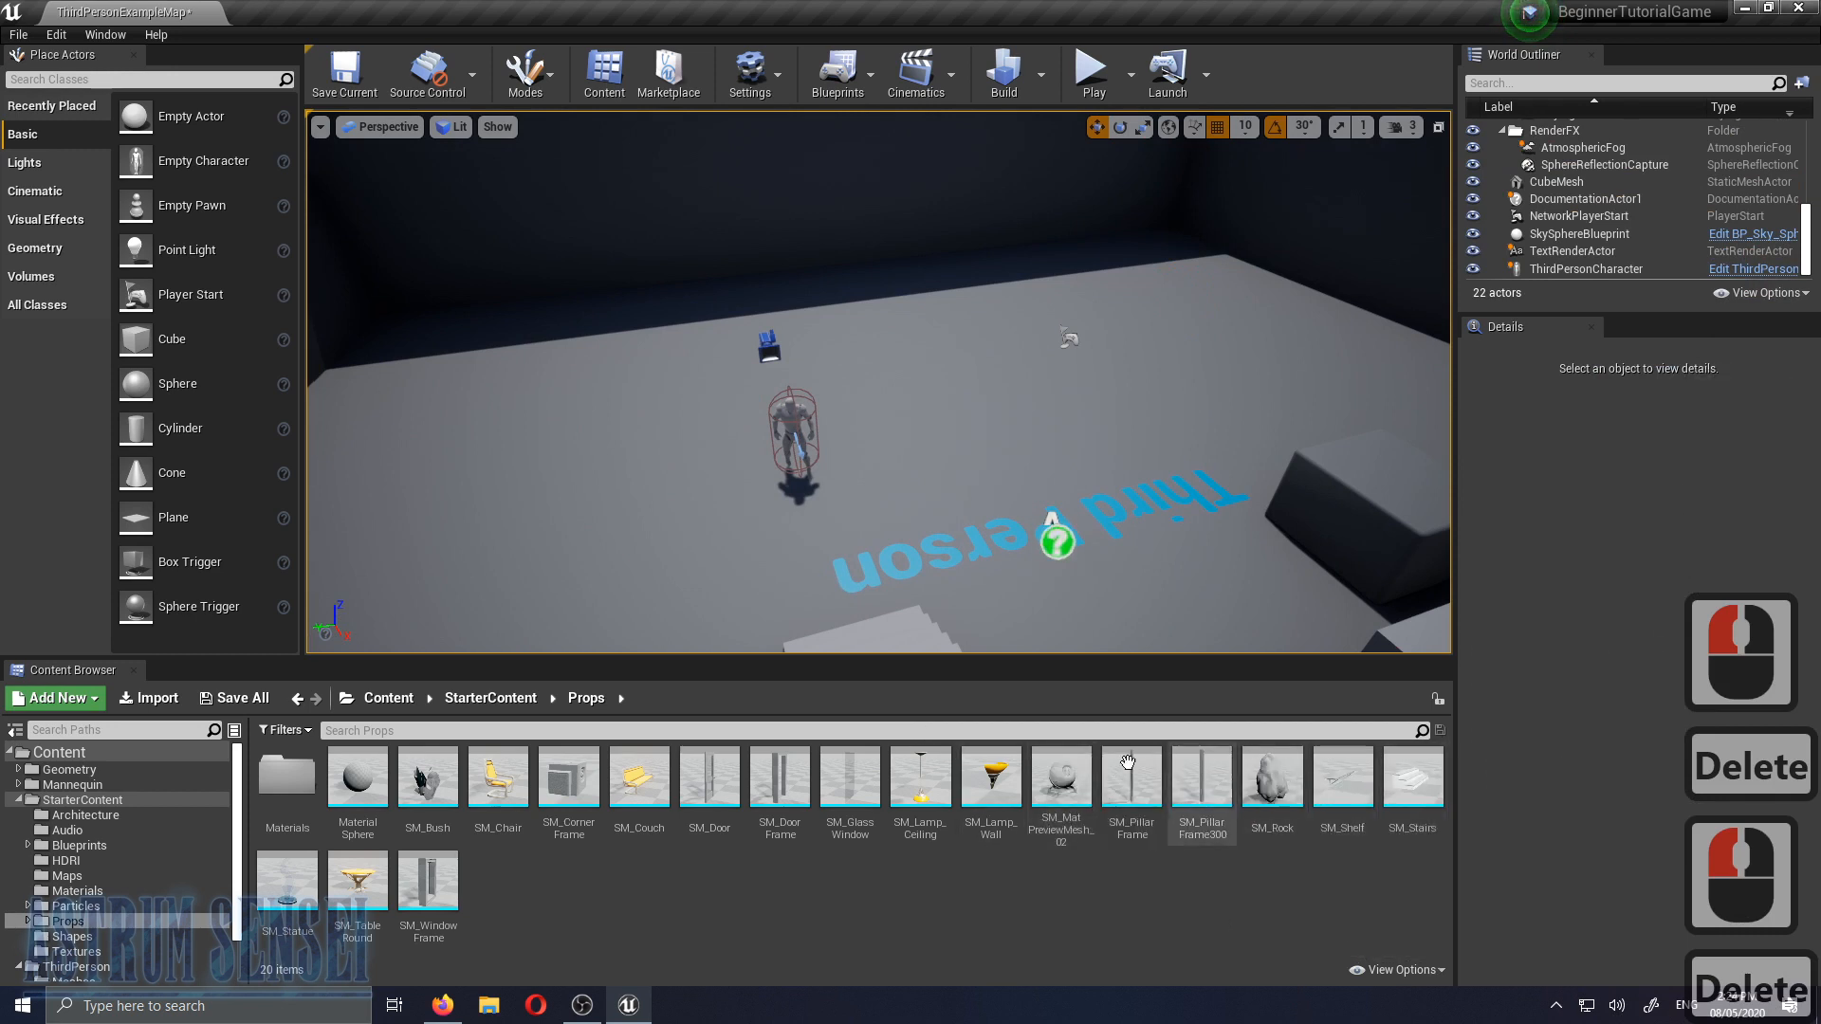
Place an SM_Chair prop on the empty floor near the corner, at about X -1150, Y 840
key("d")
right_click_drag(878, 496, 607, 527)
key("w")
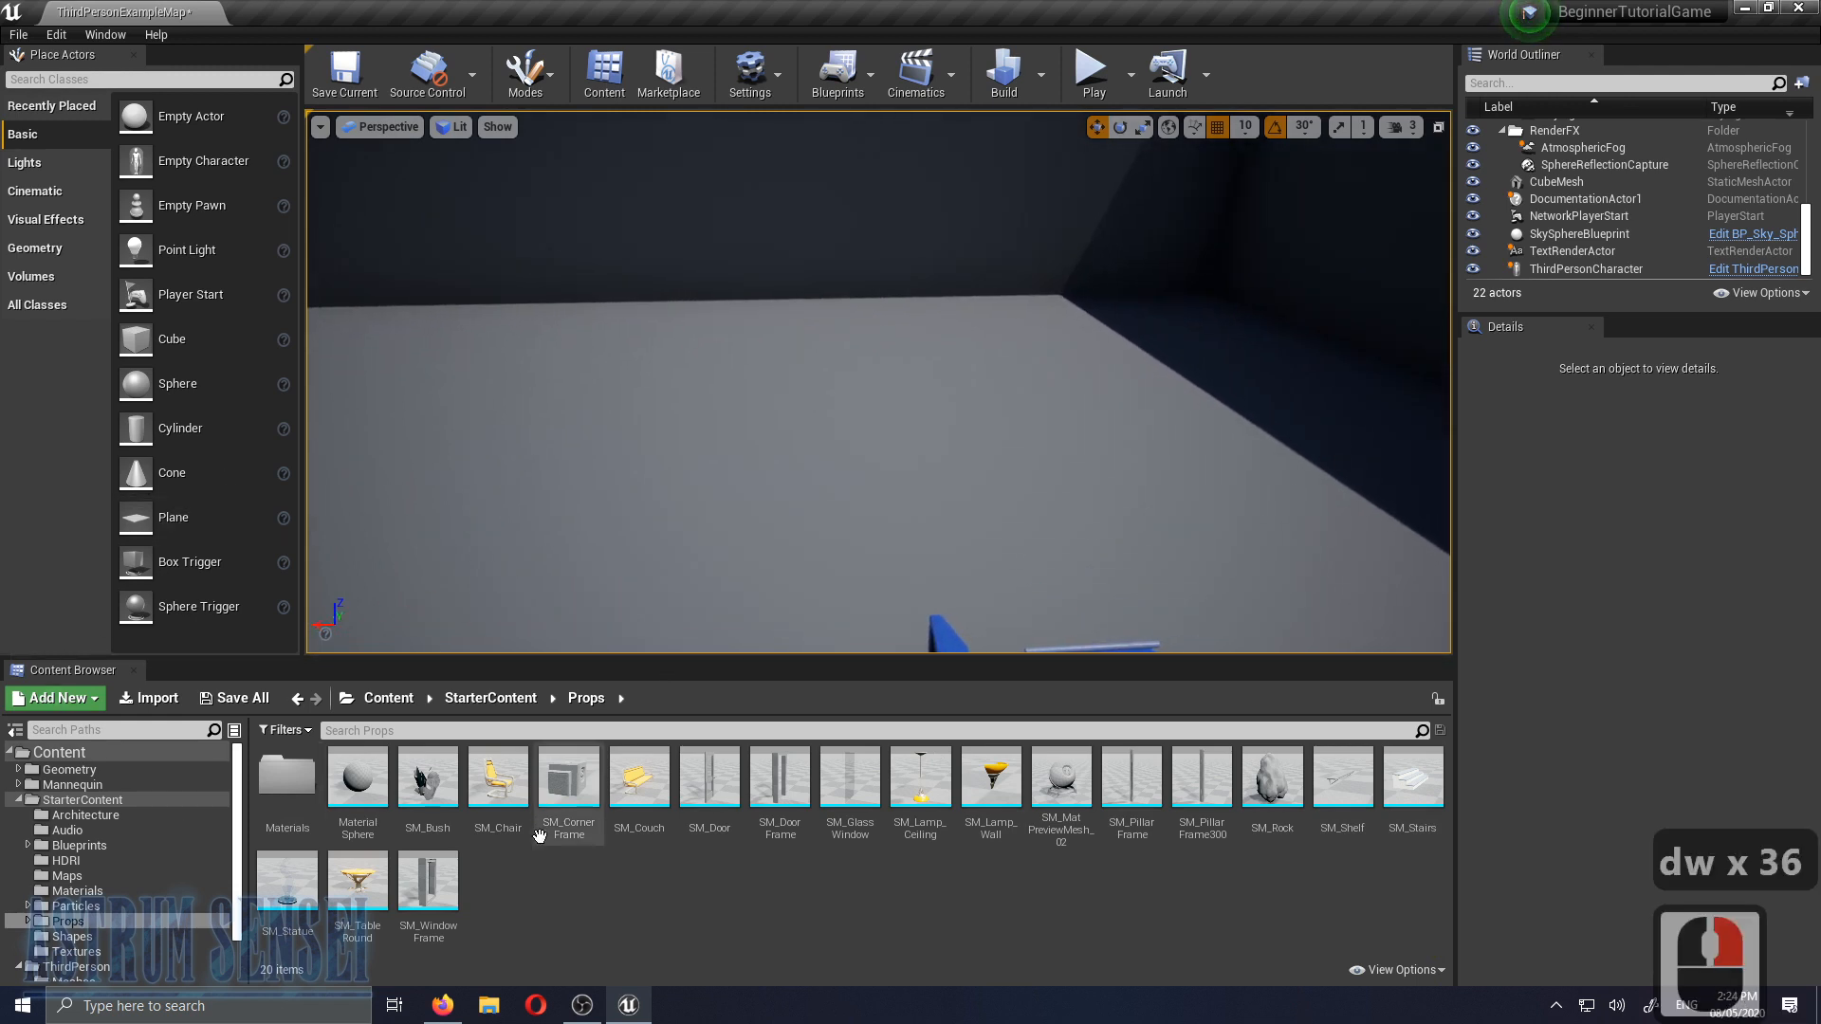
left_click_drag(497, 814, 956, 425)
Rotate the chair by -30° about its Z axis
key("a")
key("a")
key("a")
key("s")
mouse_move(931, 529)
right_mouse_down()
mouse_move(1106, 512)
mouse_move(1197, 547)
mouse_move(930, 528)
right_mouse_up()
key("a")
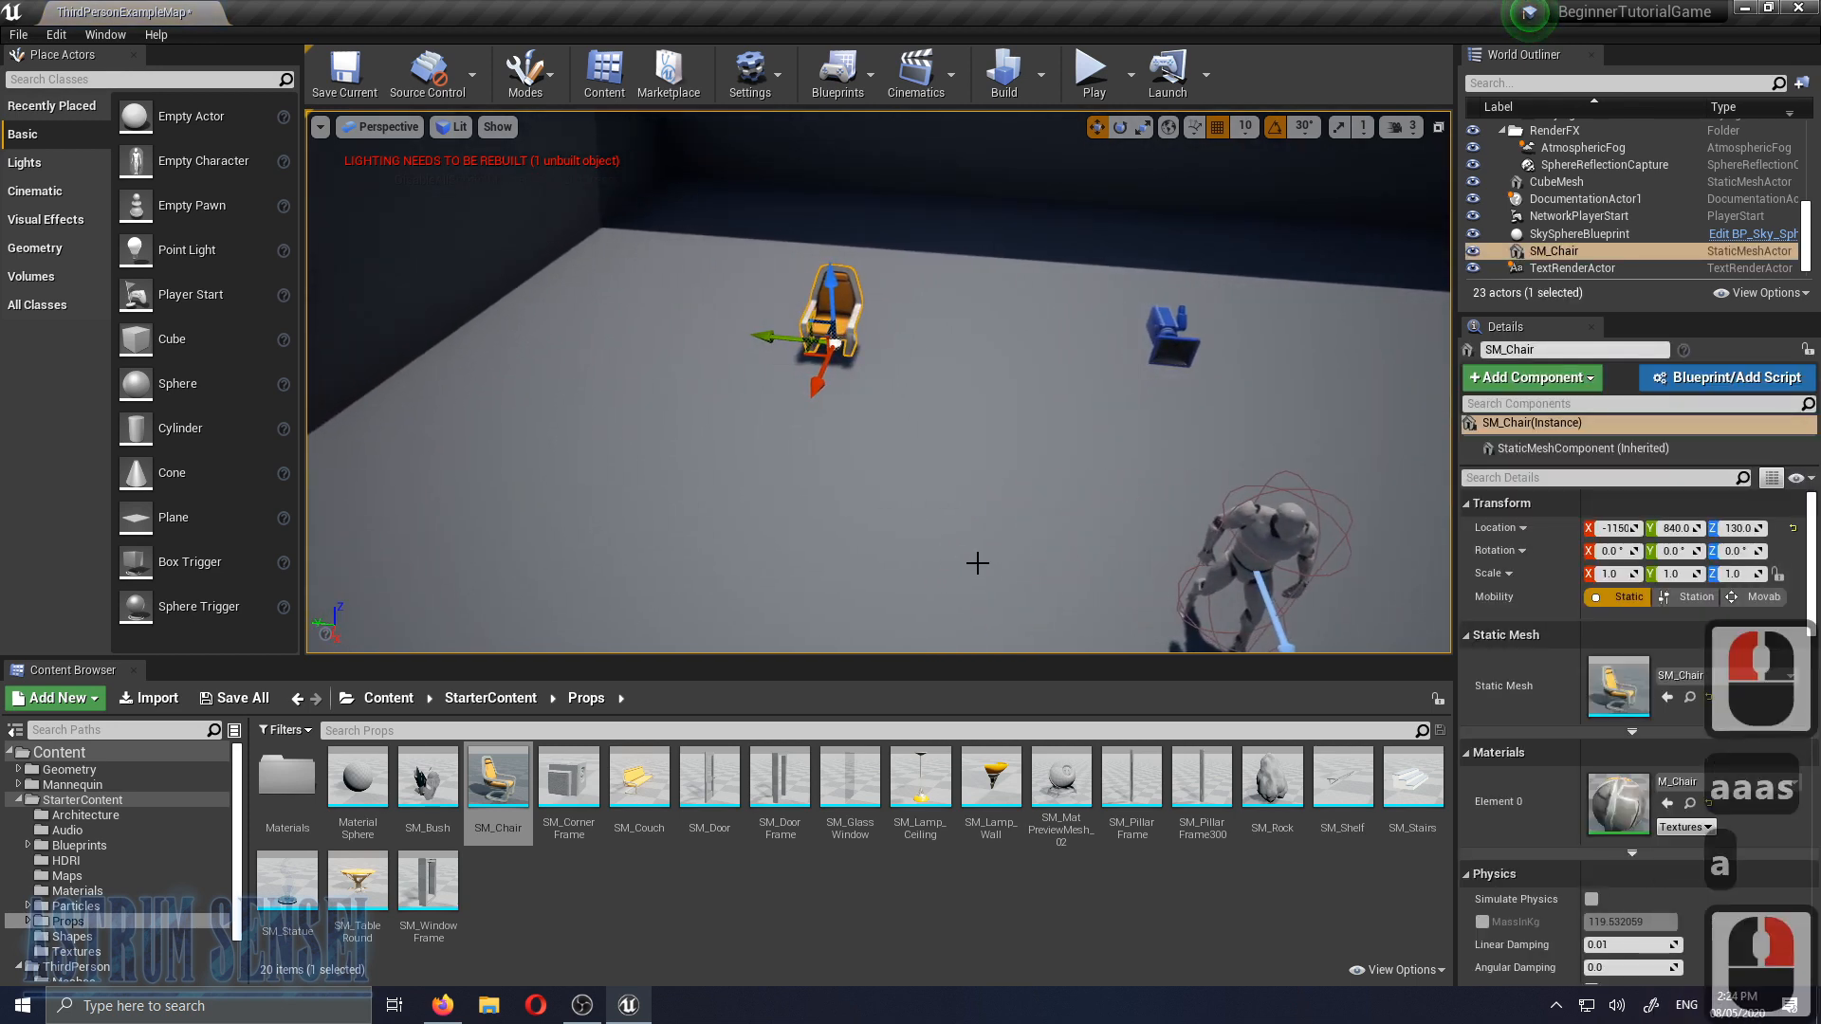
key("e")
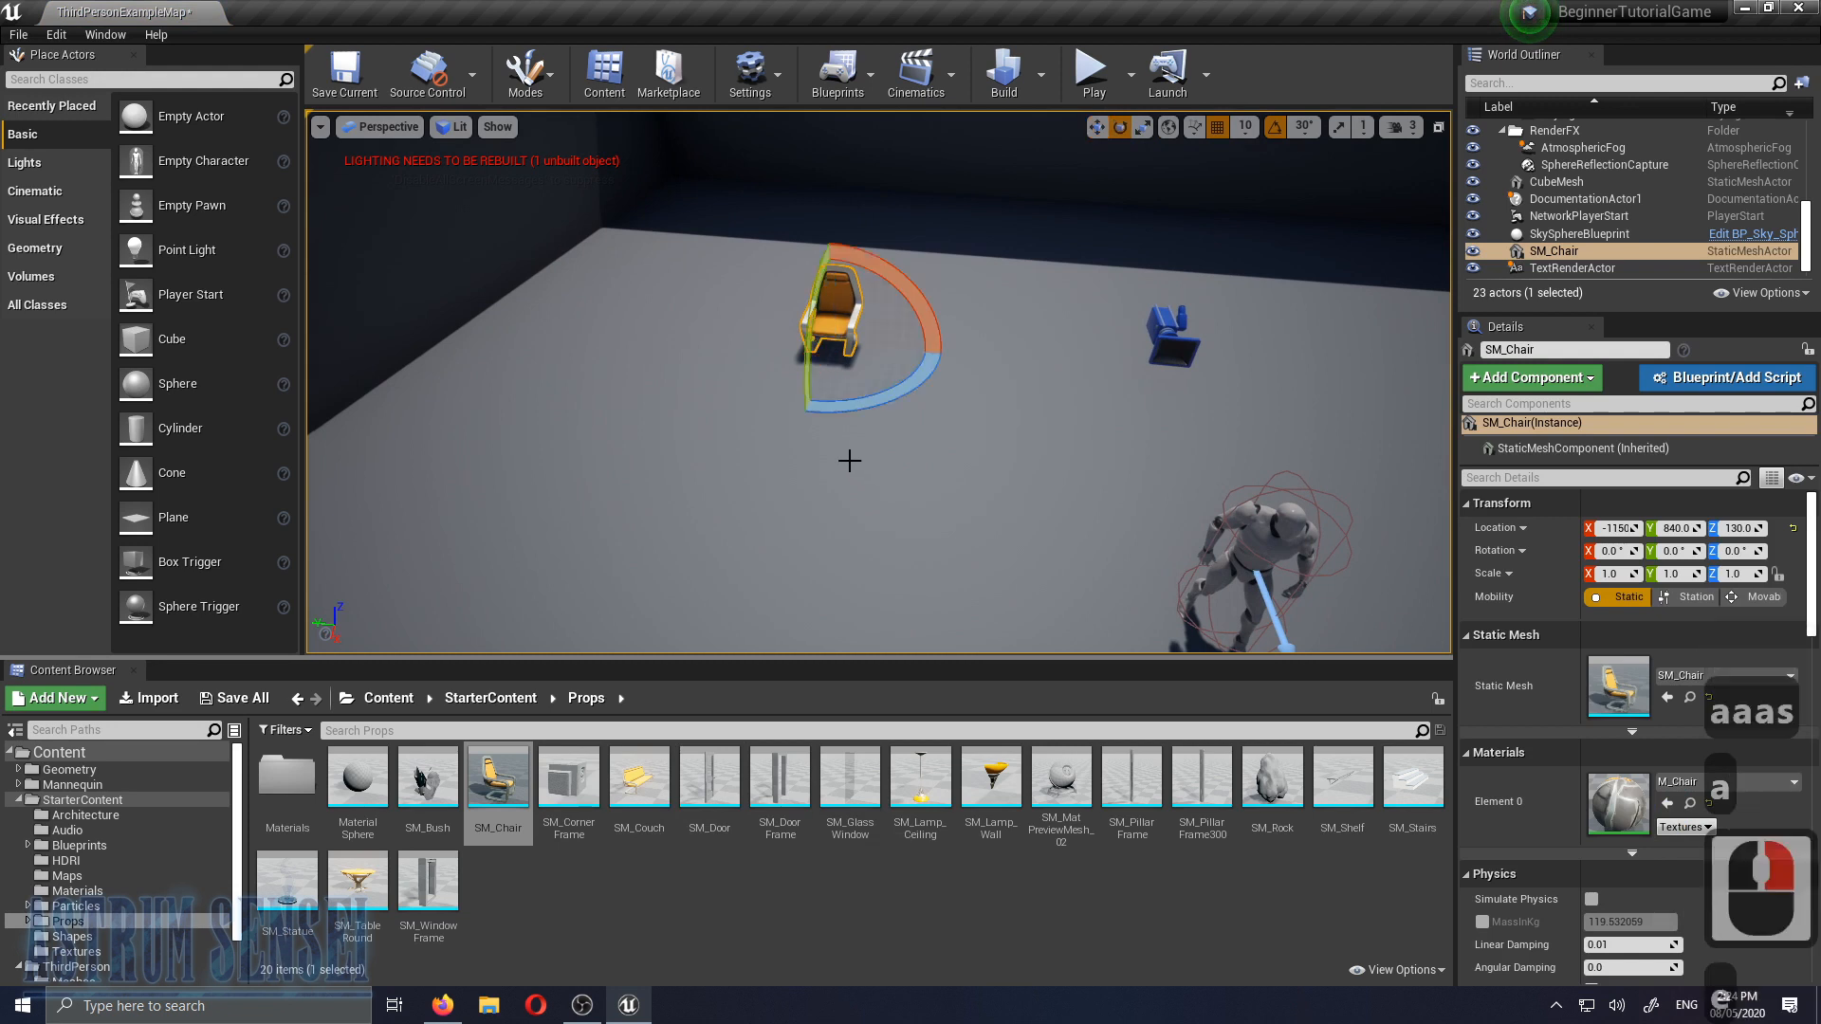
left_click_drag(866, 406, 1038, 363)
Place an SM_Couch prop on the floor beside the chair, at about X -1200, Y 530
key("a")
key("w")
right_click_drag(824, 463, 858, 446)
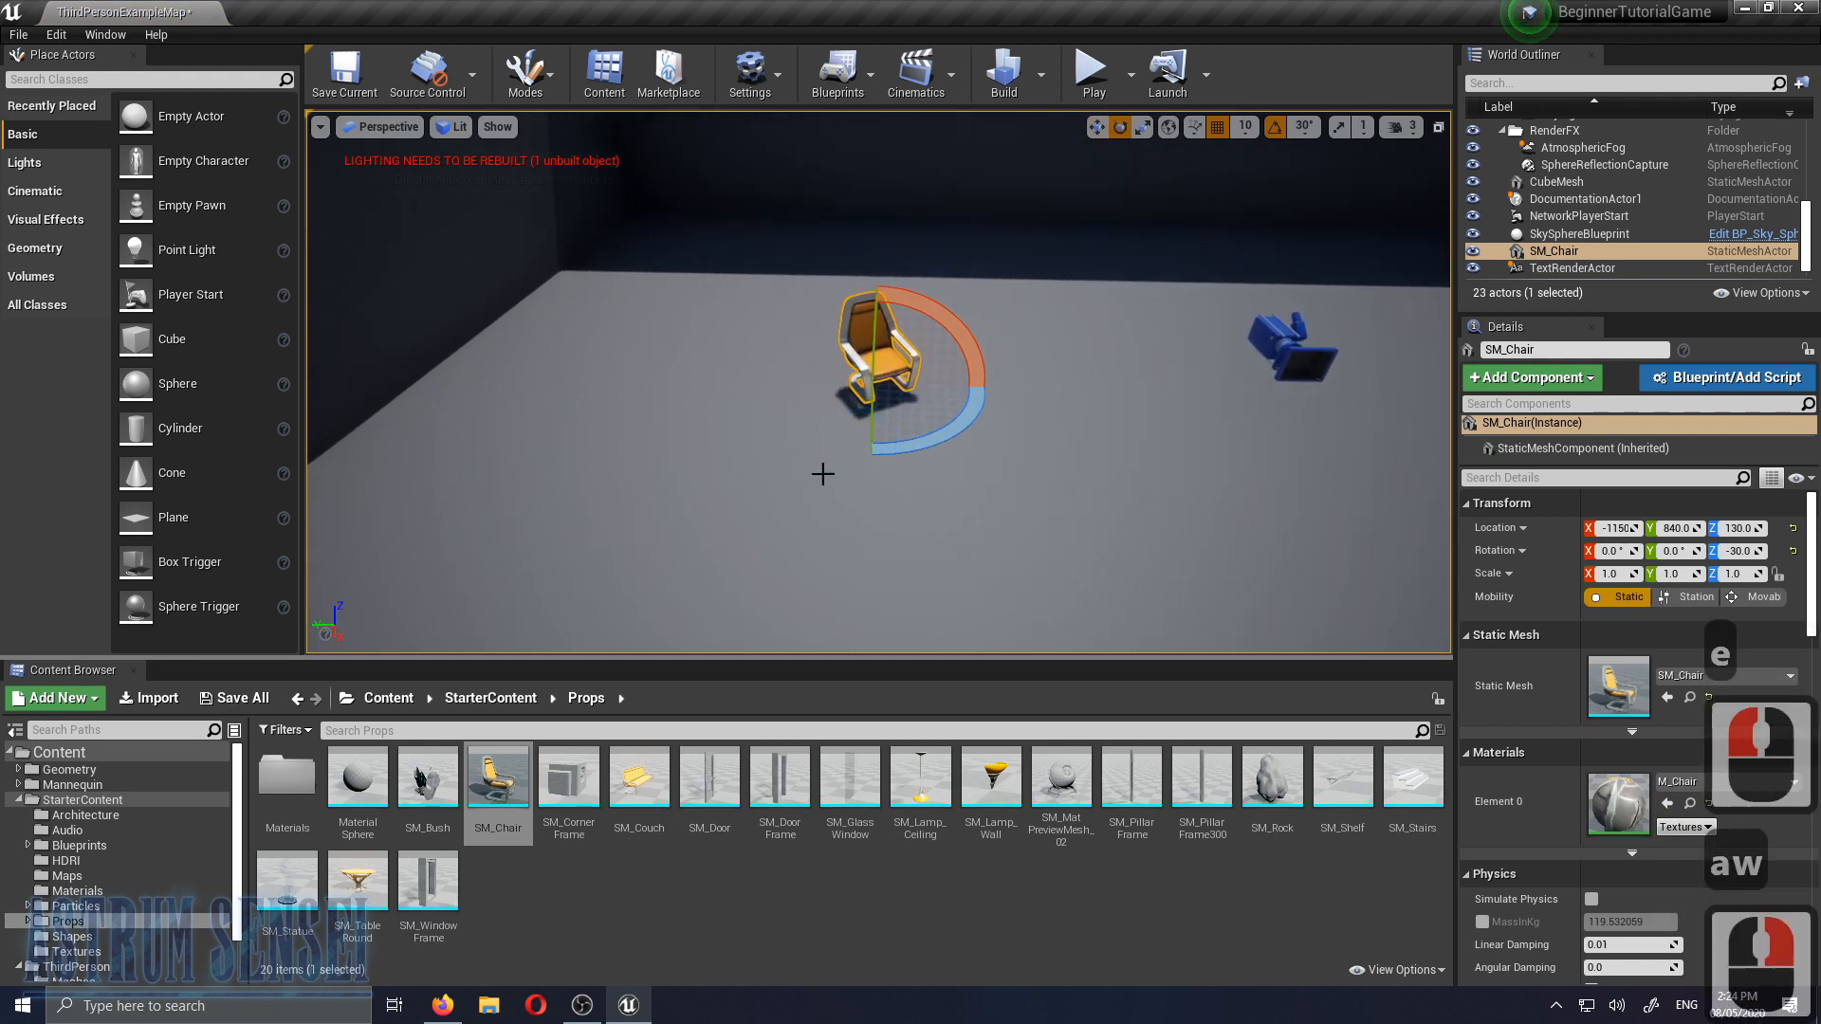
key("d")
right_click_drag(915, 553, 801, 651)
left_click_drag(642, 781, 866, 373)
Place an SM_Bush prop on the floor next to the couch
mouse_move(1096, 454)
right_mouse_down()
mouse_move(1037, 447)
mouse_move(1098, 455)
right_mouse_up()
key("d")
key("d")
key("d")
key("d")
key("d")
key("d")
key("d")
key("d")
key("d")
key("d")
key("d")
key("d")
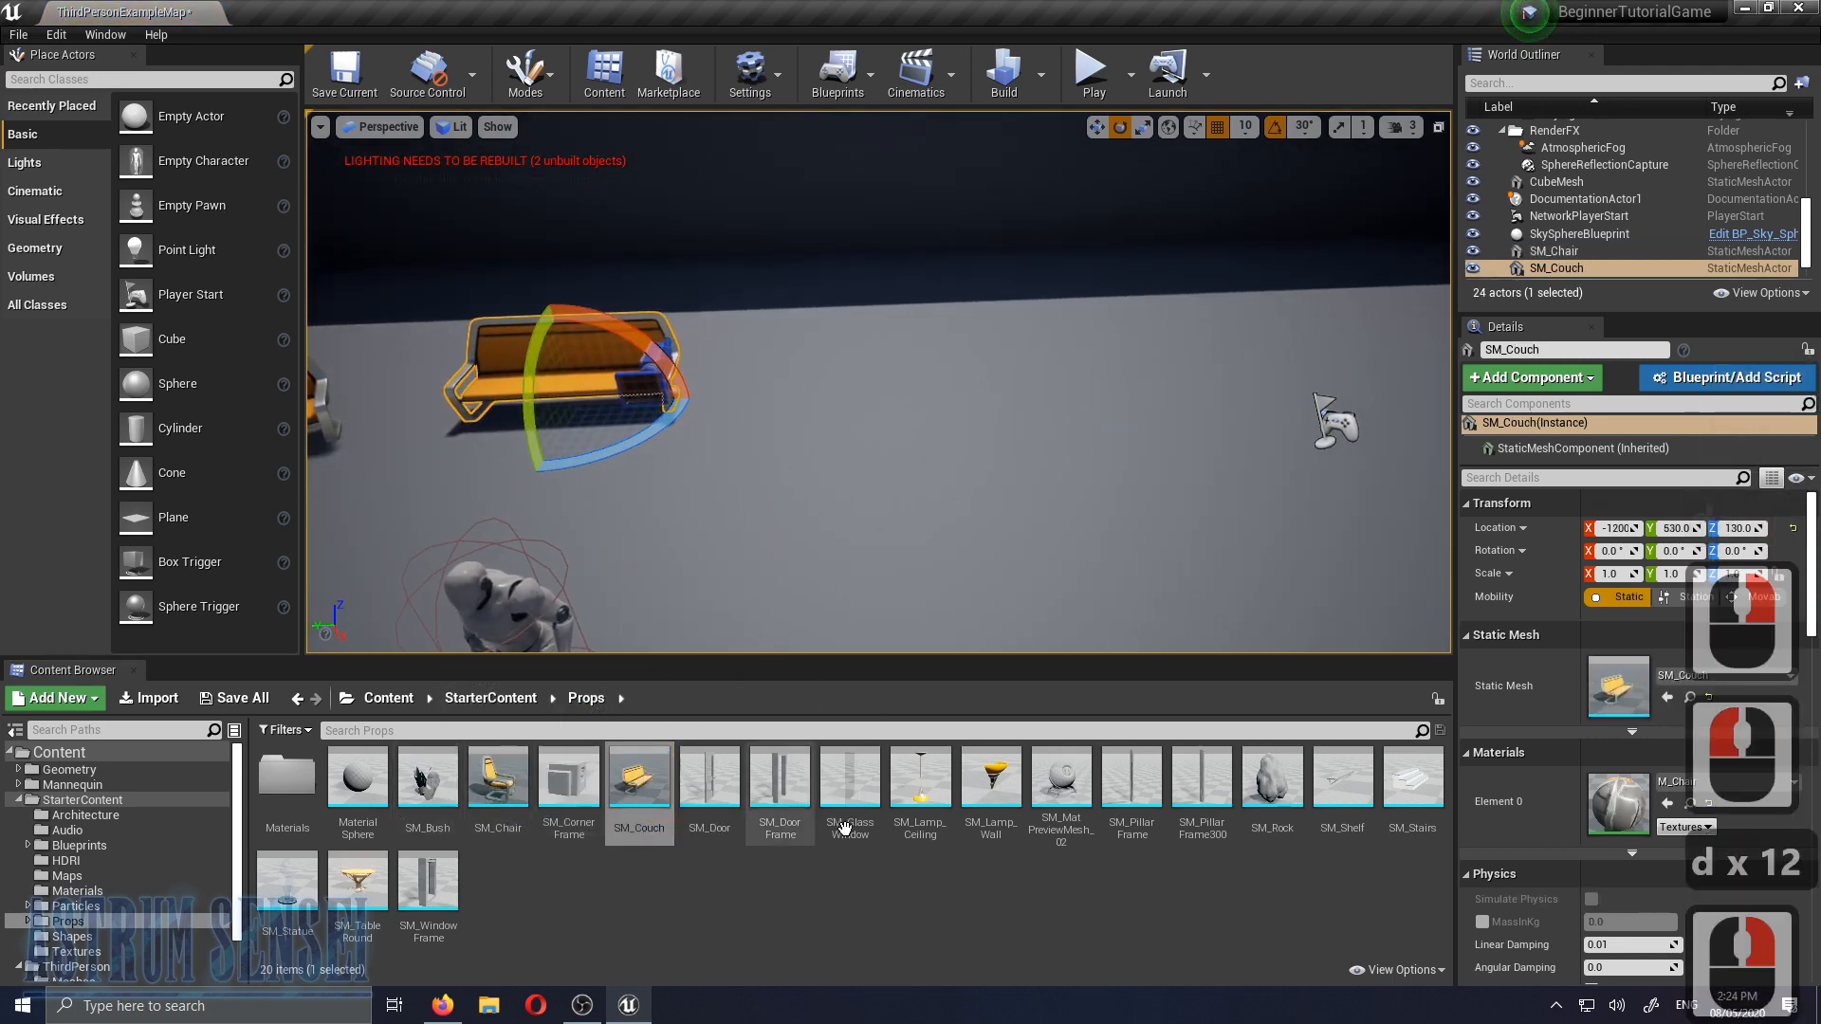
left_click_drag(427, 780, 805, 379)
Try placing an SM_Lamp_Ceiling prop on the floor near the bush and delete it
right_click_drag(850, 560, 869, 766)
left_click_drag(924, 809, 672, 531)
key("d")
key("s")
mouse_move(832, 466)
right_mouse_down()
mouse_move(513, 505)
mouse_move(859, 485)
right_mouse_up()
key("Delete")
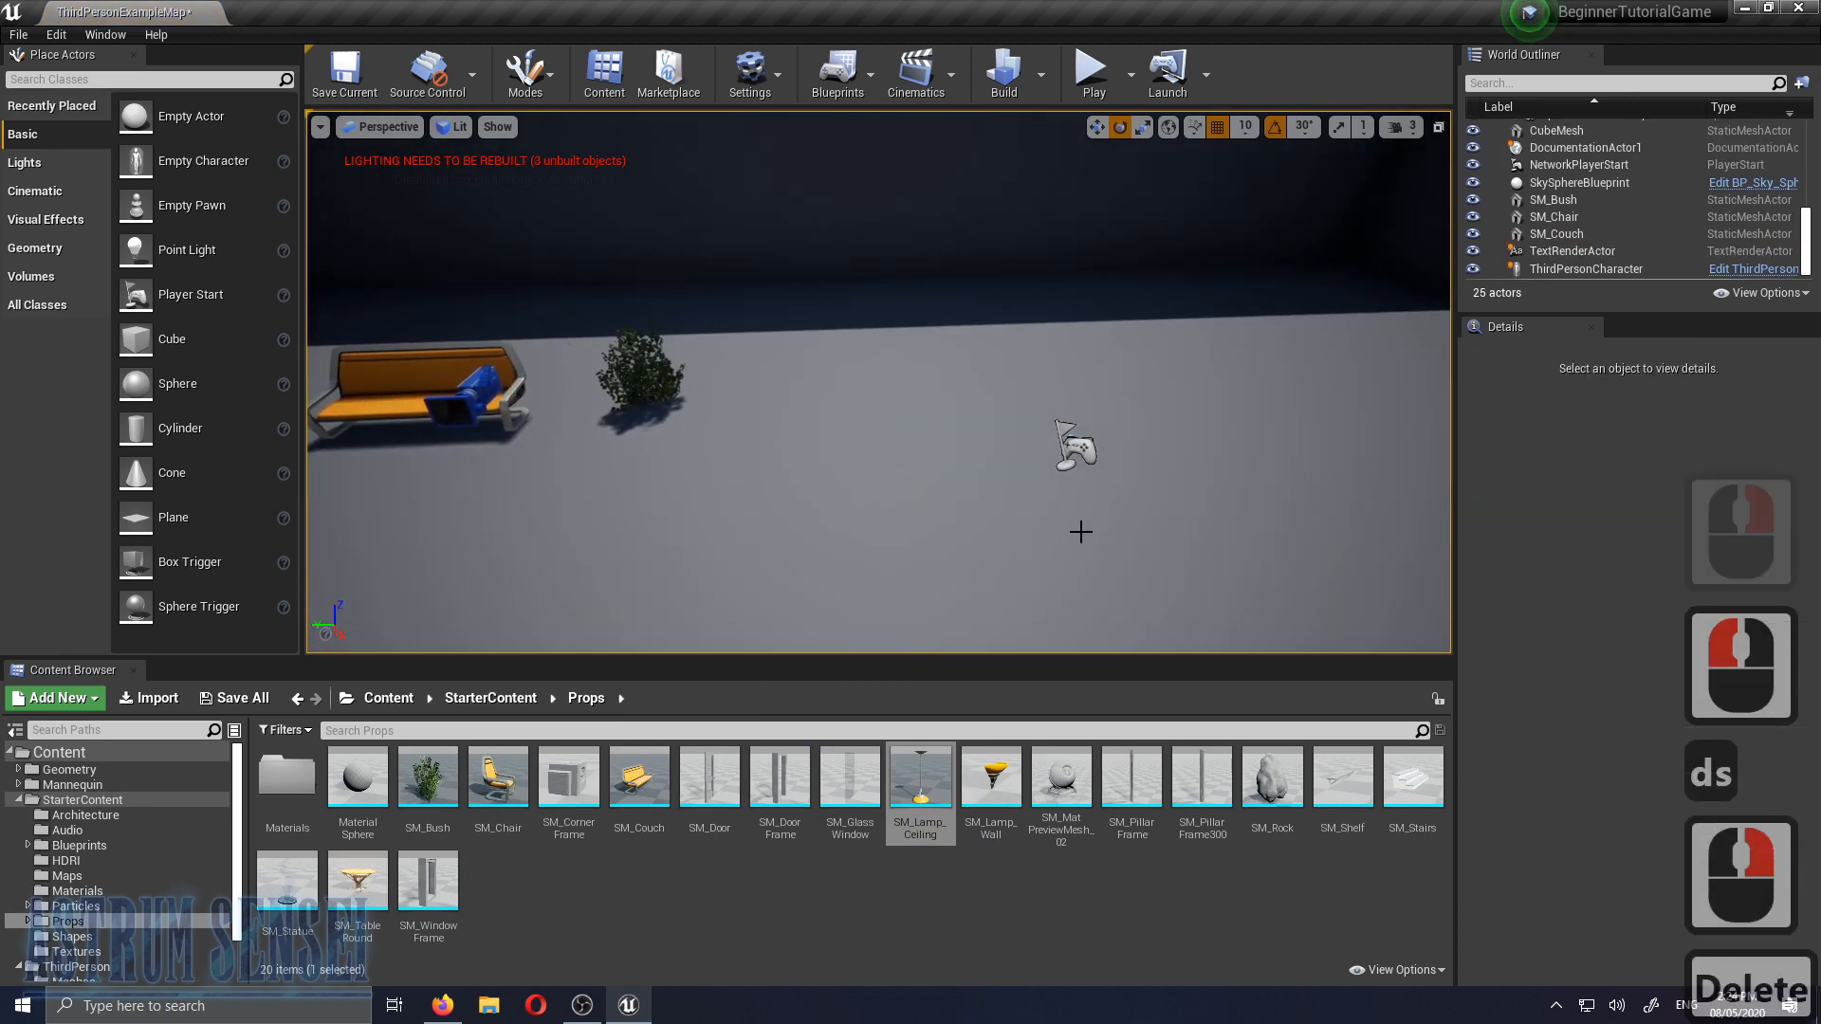
Place two SM_Rock props on the floor, one near the bush and one across the room
right_click_drag(1136, 541, 1248, 651)
left_click_drag(1272, 778, 1152, 543)
right_click_drag(1153, 542, 986, 542)
left_click_drag(1272, 787, 874, 424)
right_click_drag(1049, 528, 1010, 474)
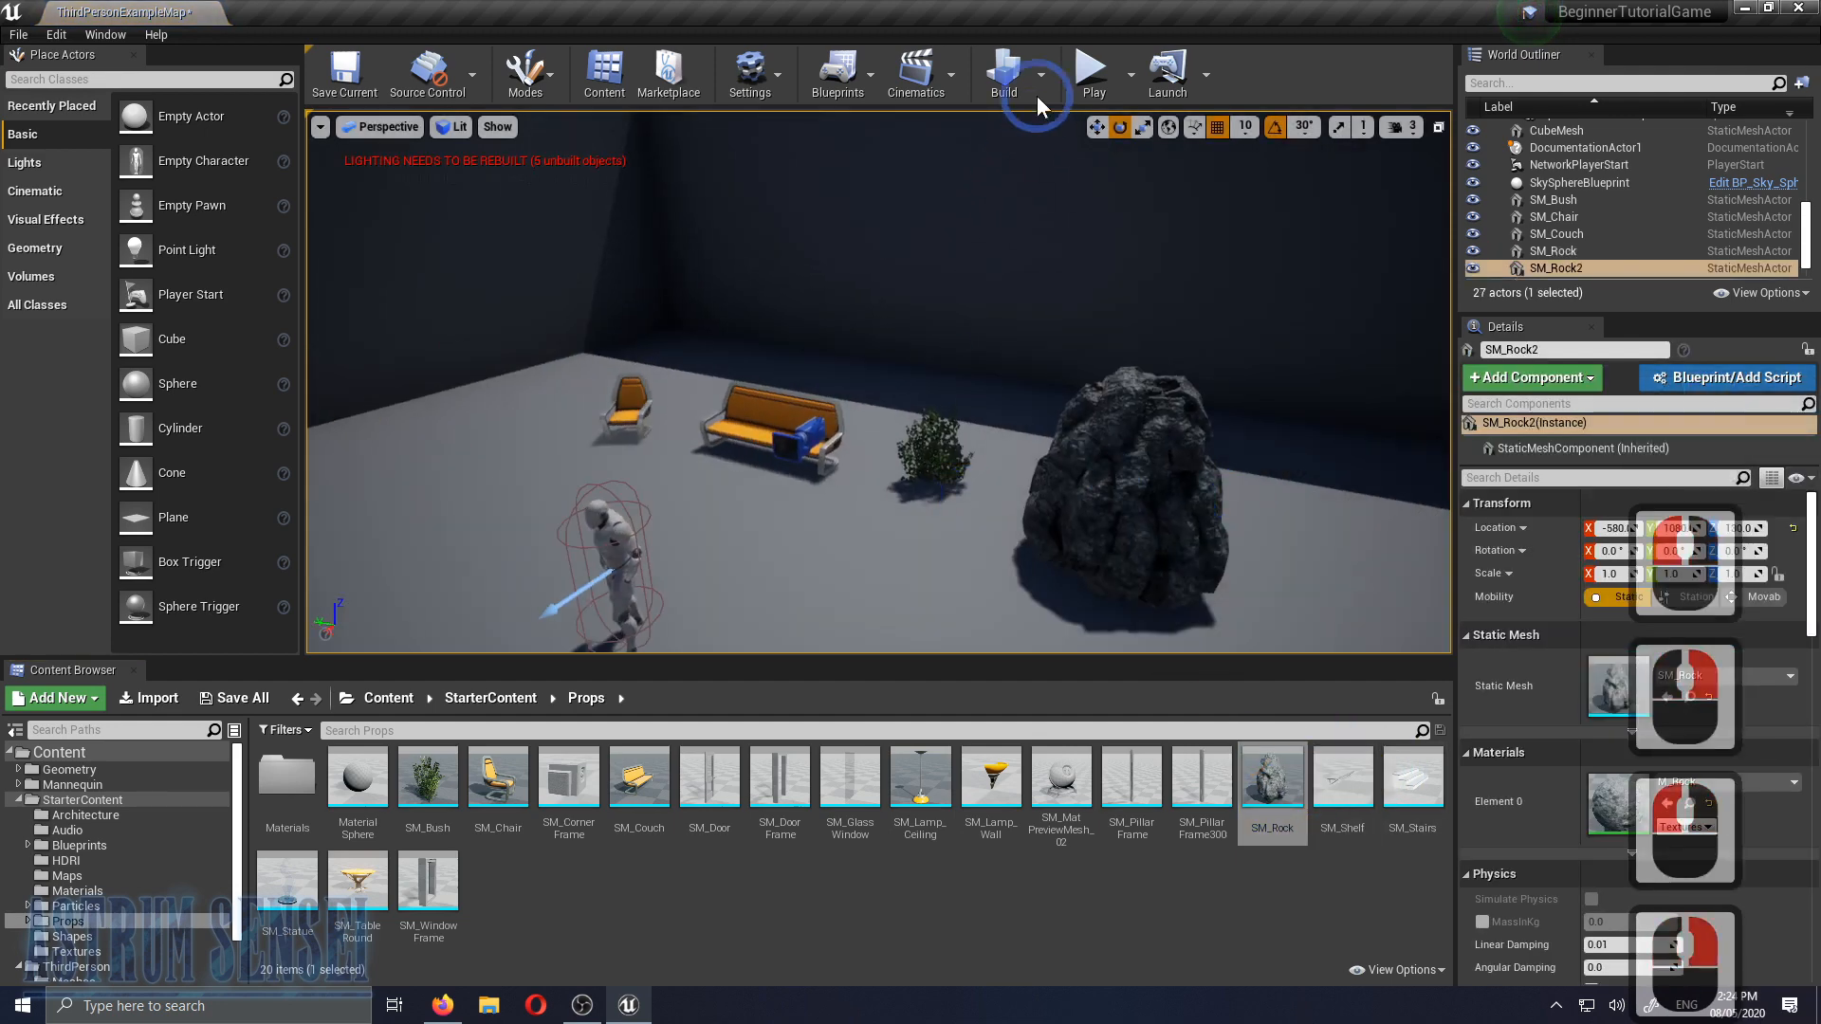
Play the level and run the character around the rocks, bush and furniture before stopping the session
key("alt+p")
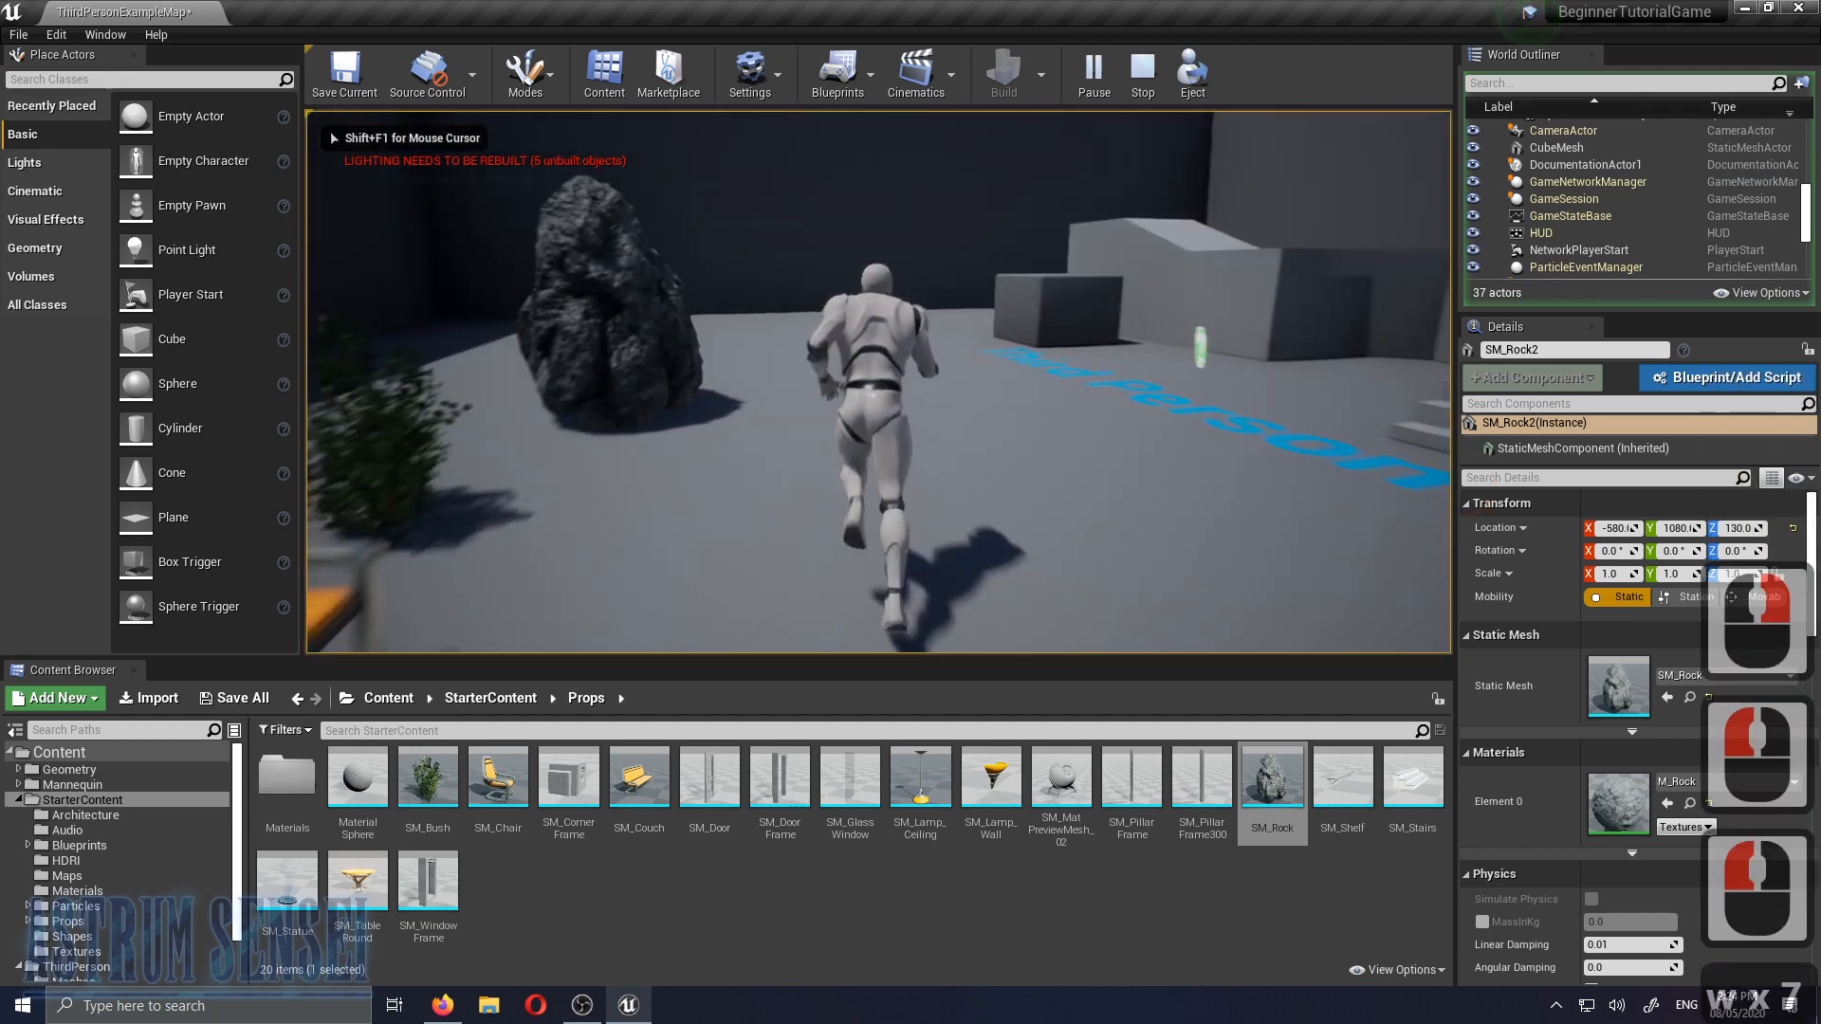
key("d")
key("s")
key("a")
key("w")
key("w")
key("w")
key("a")
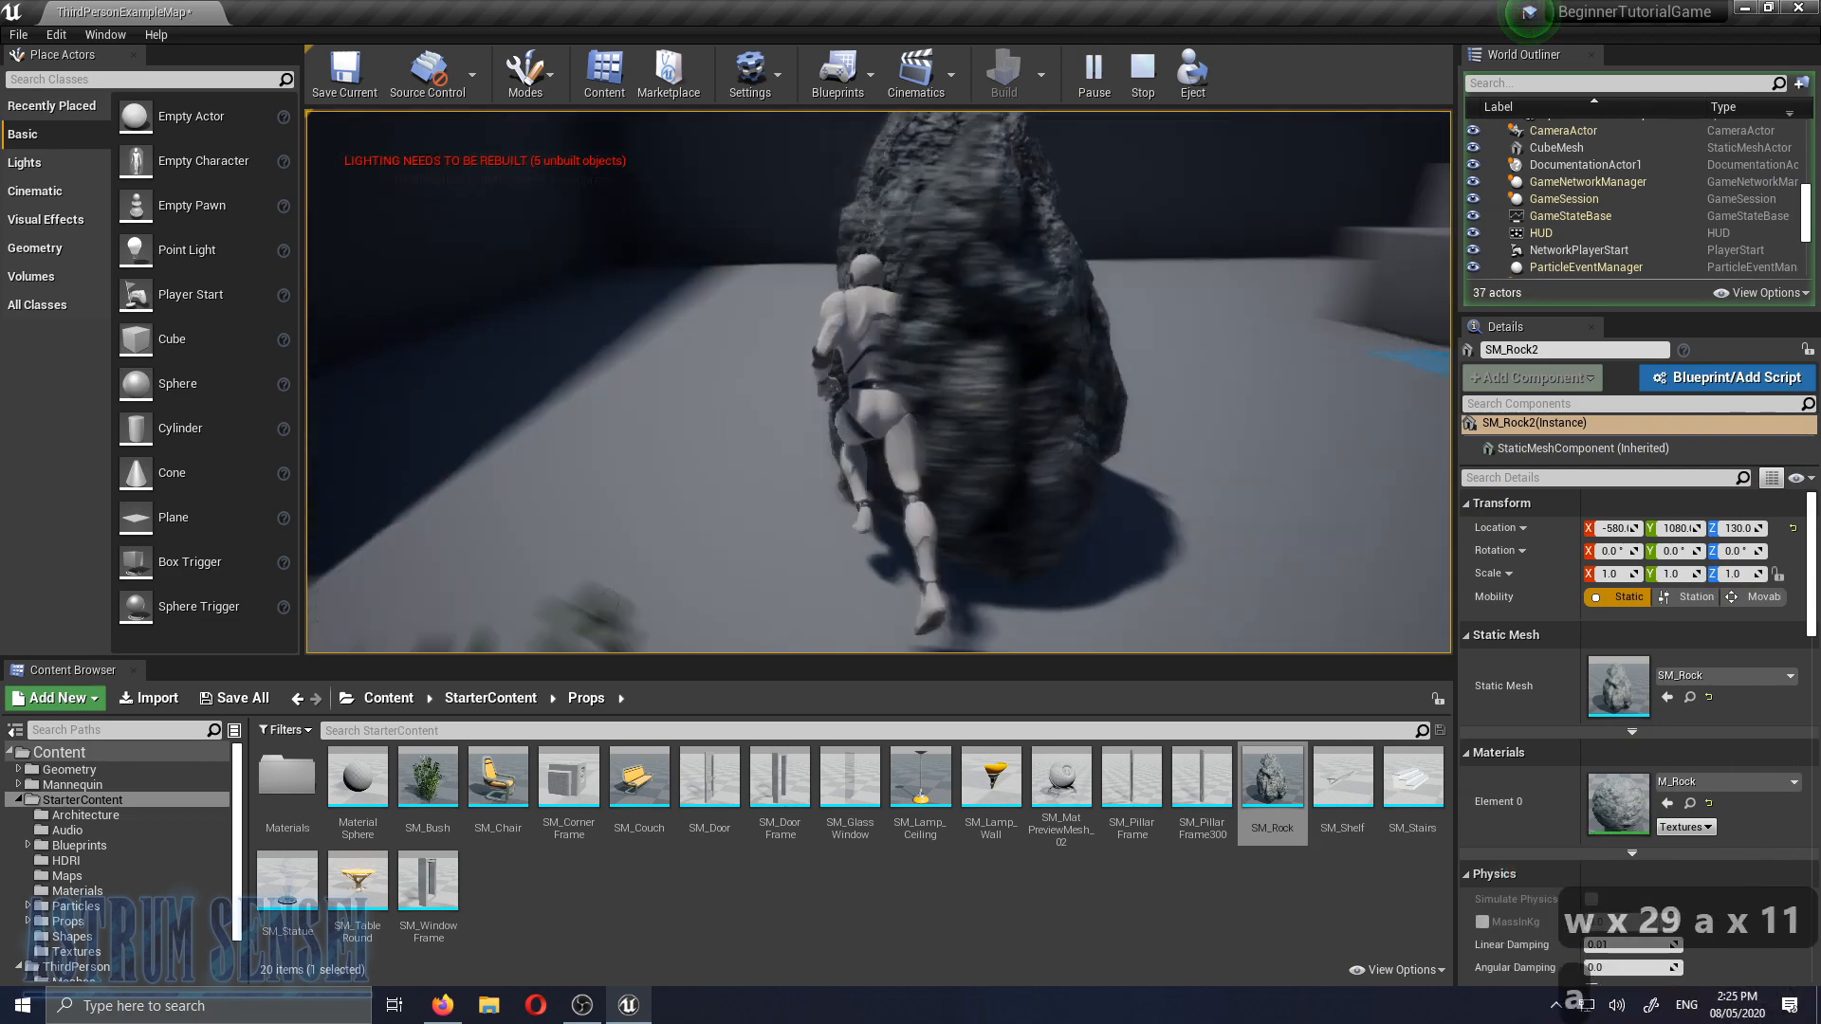
key("a")
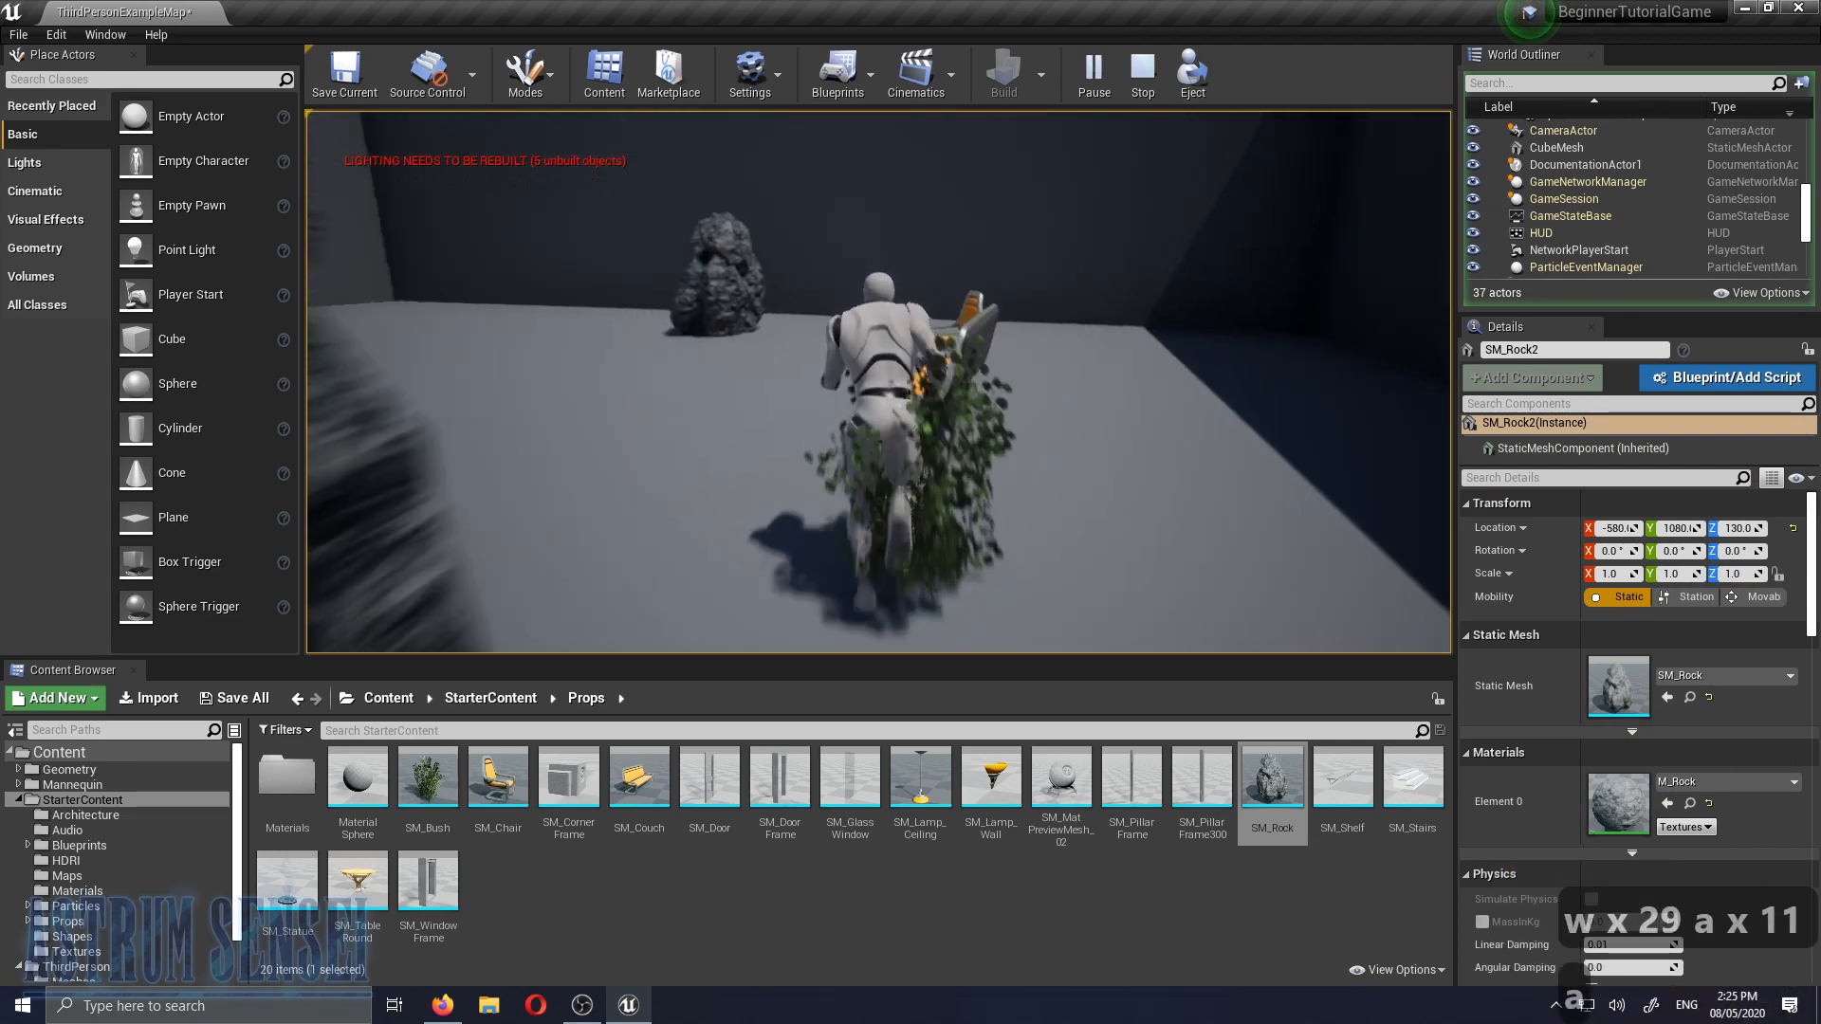
key("a")
key("w")
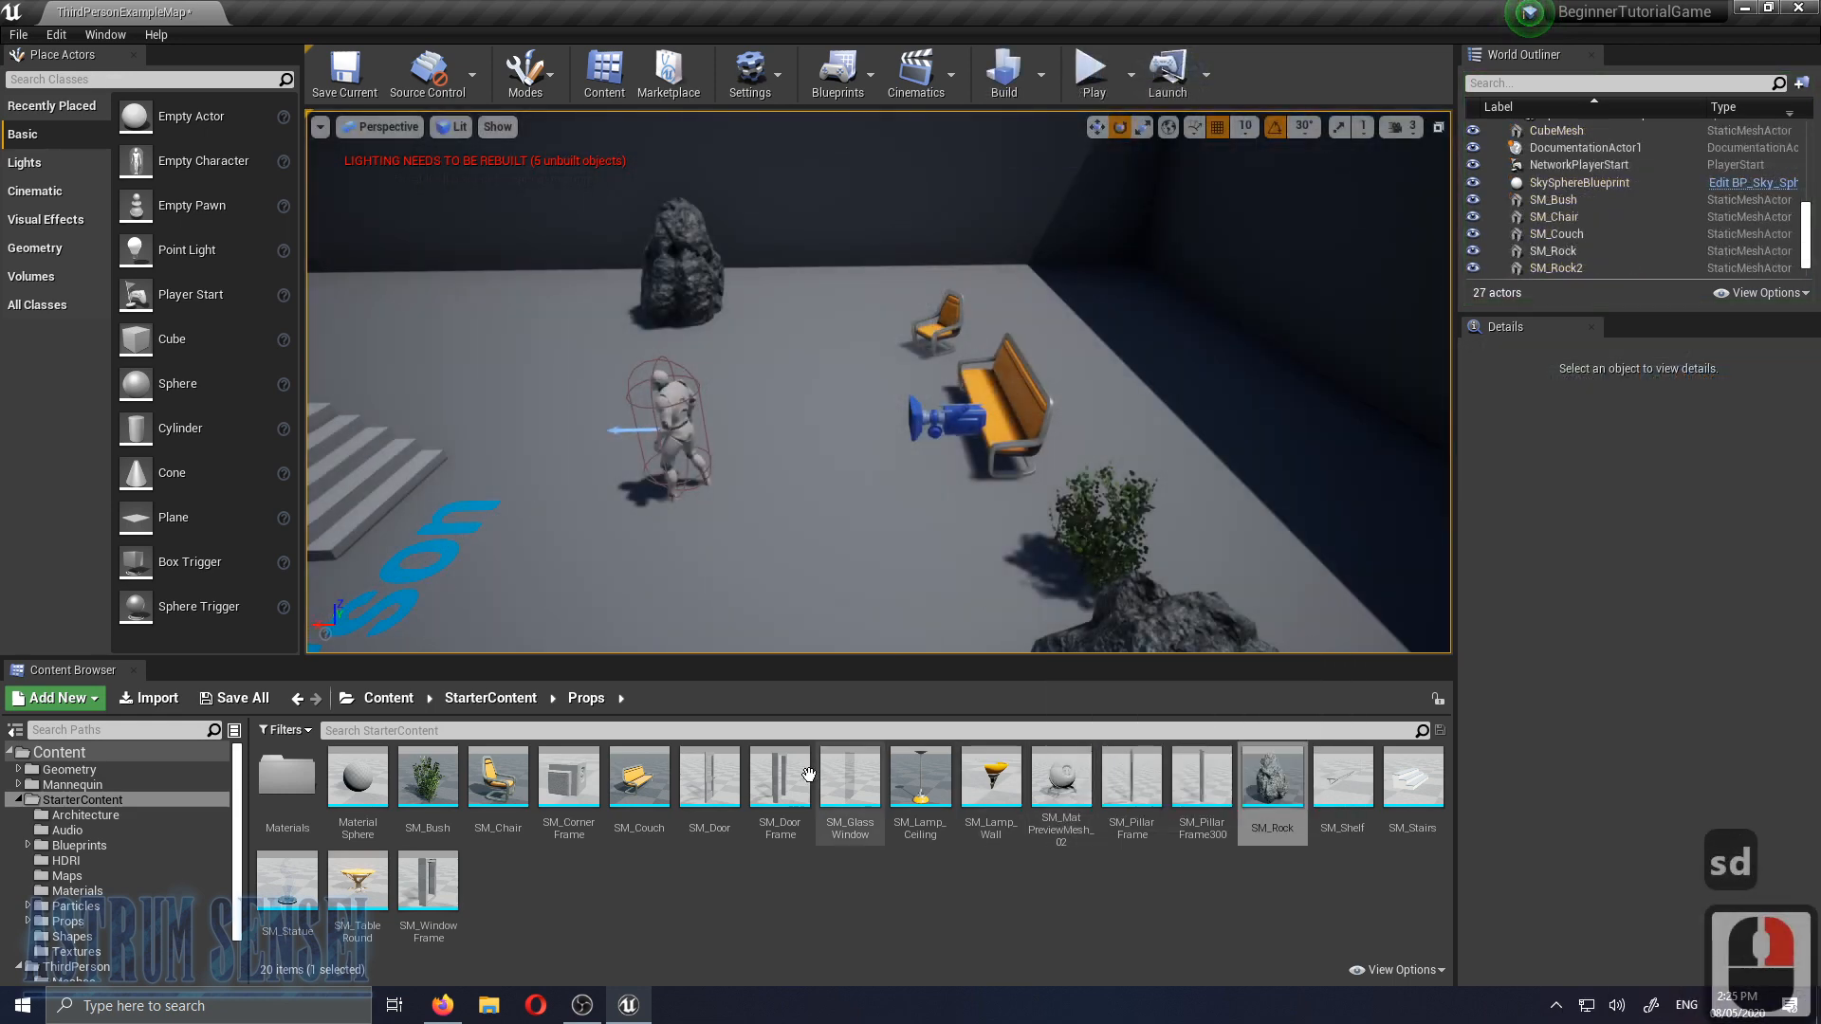
Open the import dialog for the root Content folder and close it without importing a file
left_click(72, 754)
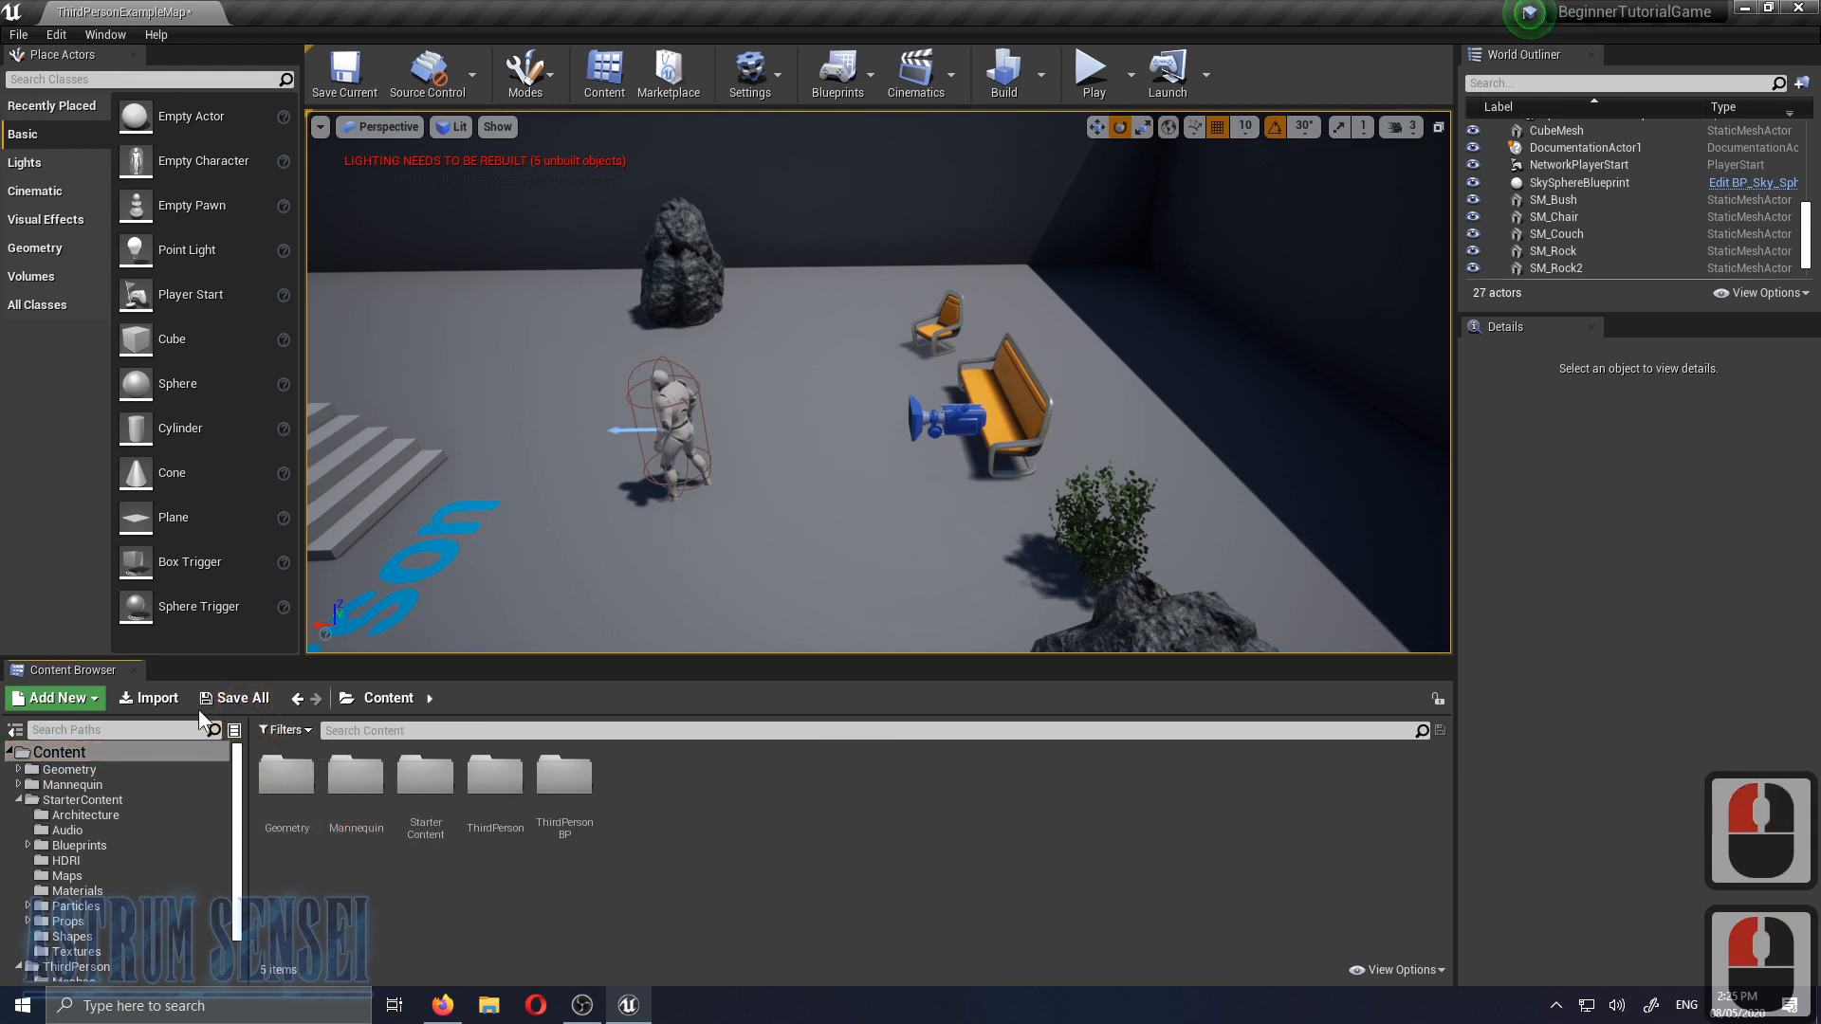
left_click(167, 700)
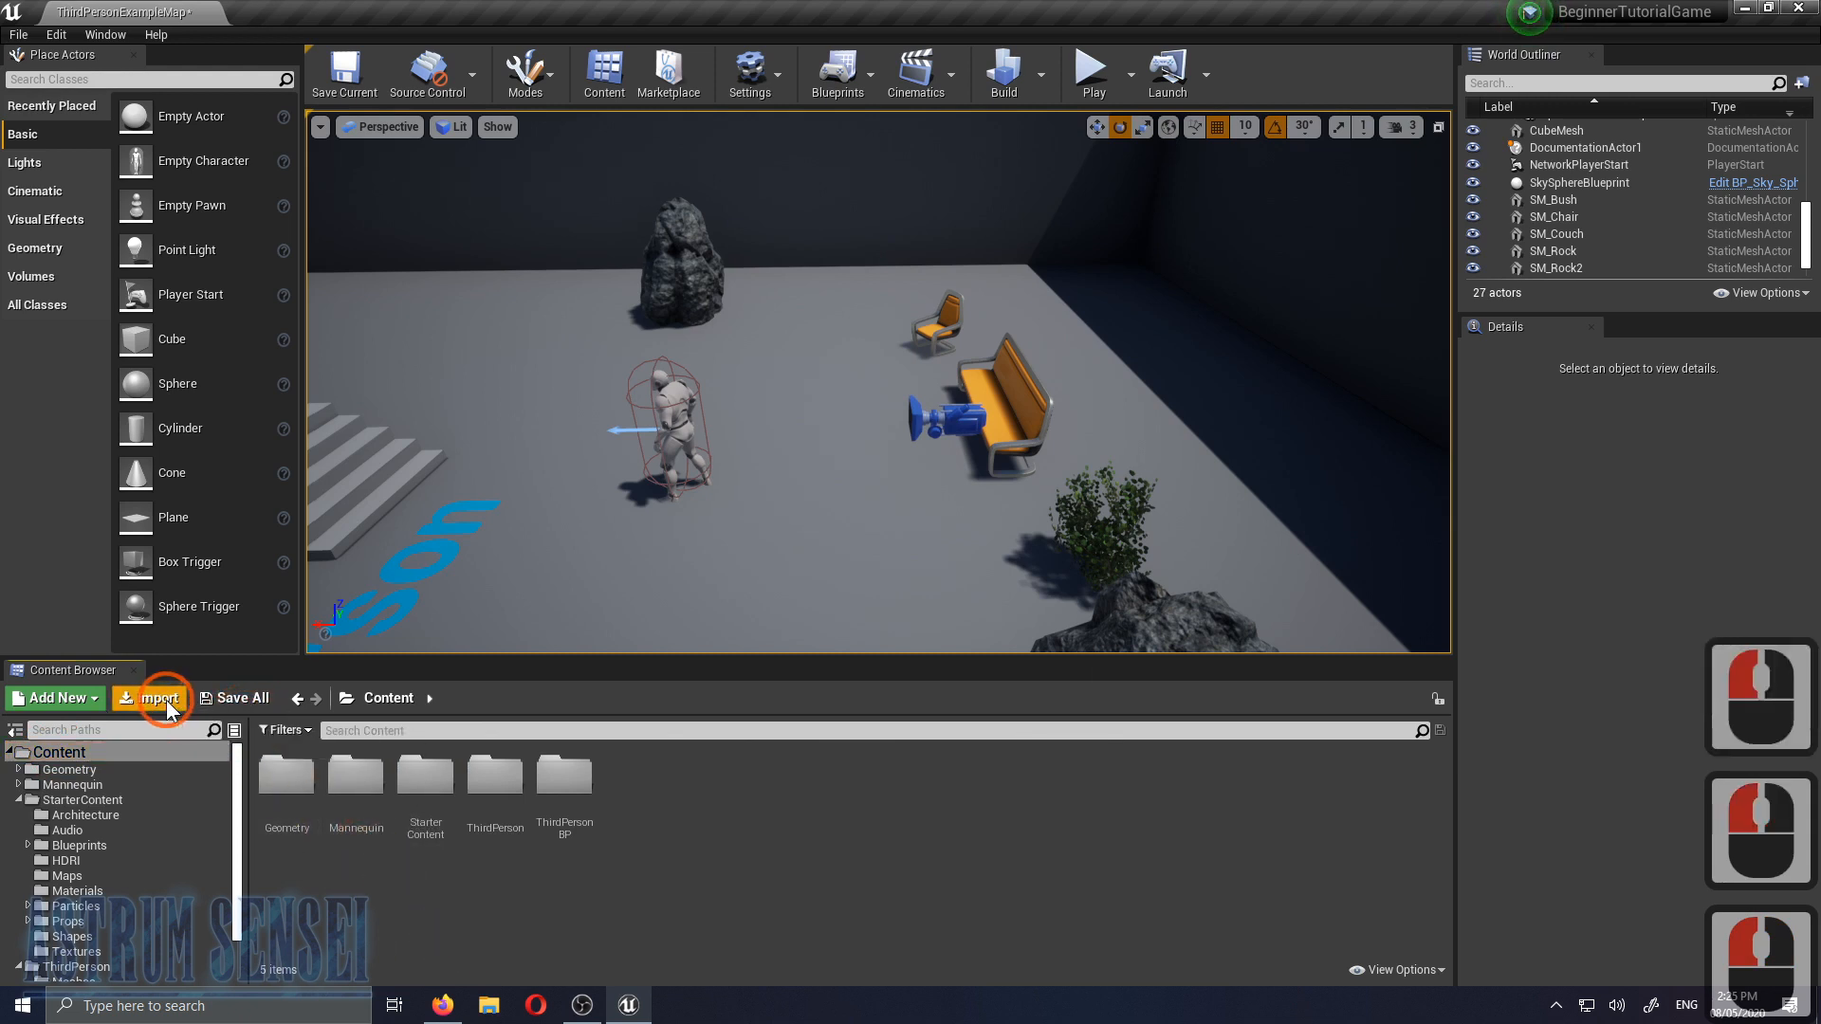
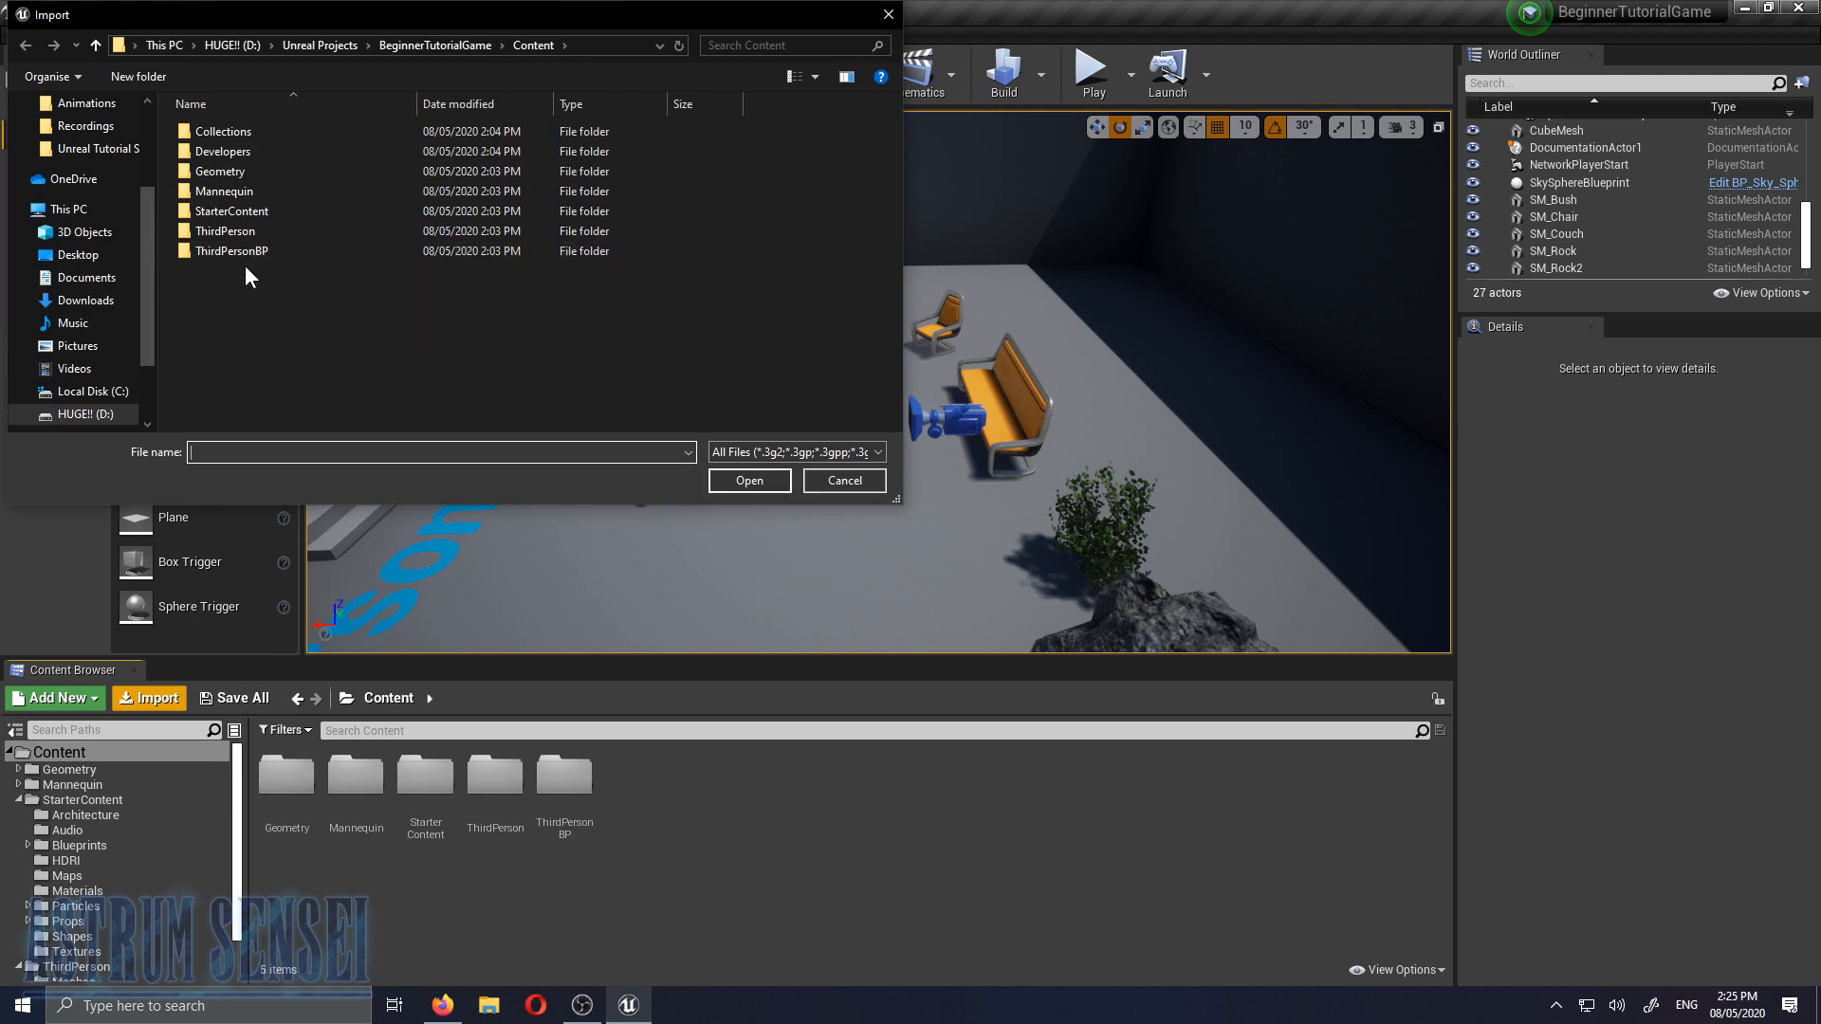
left_click(891, 14)
left_click(313, 677)
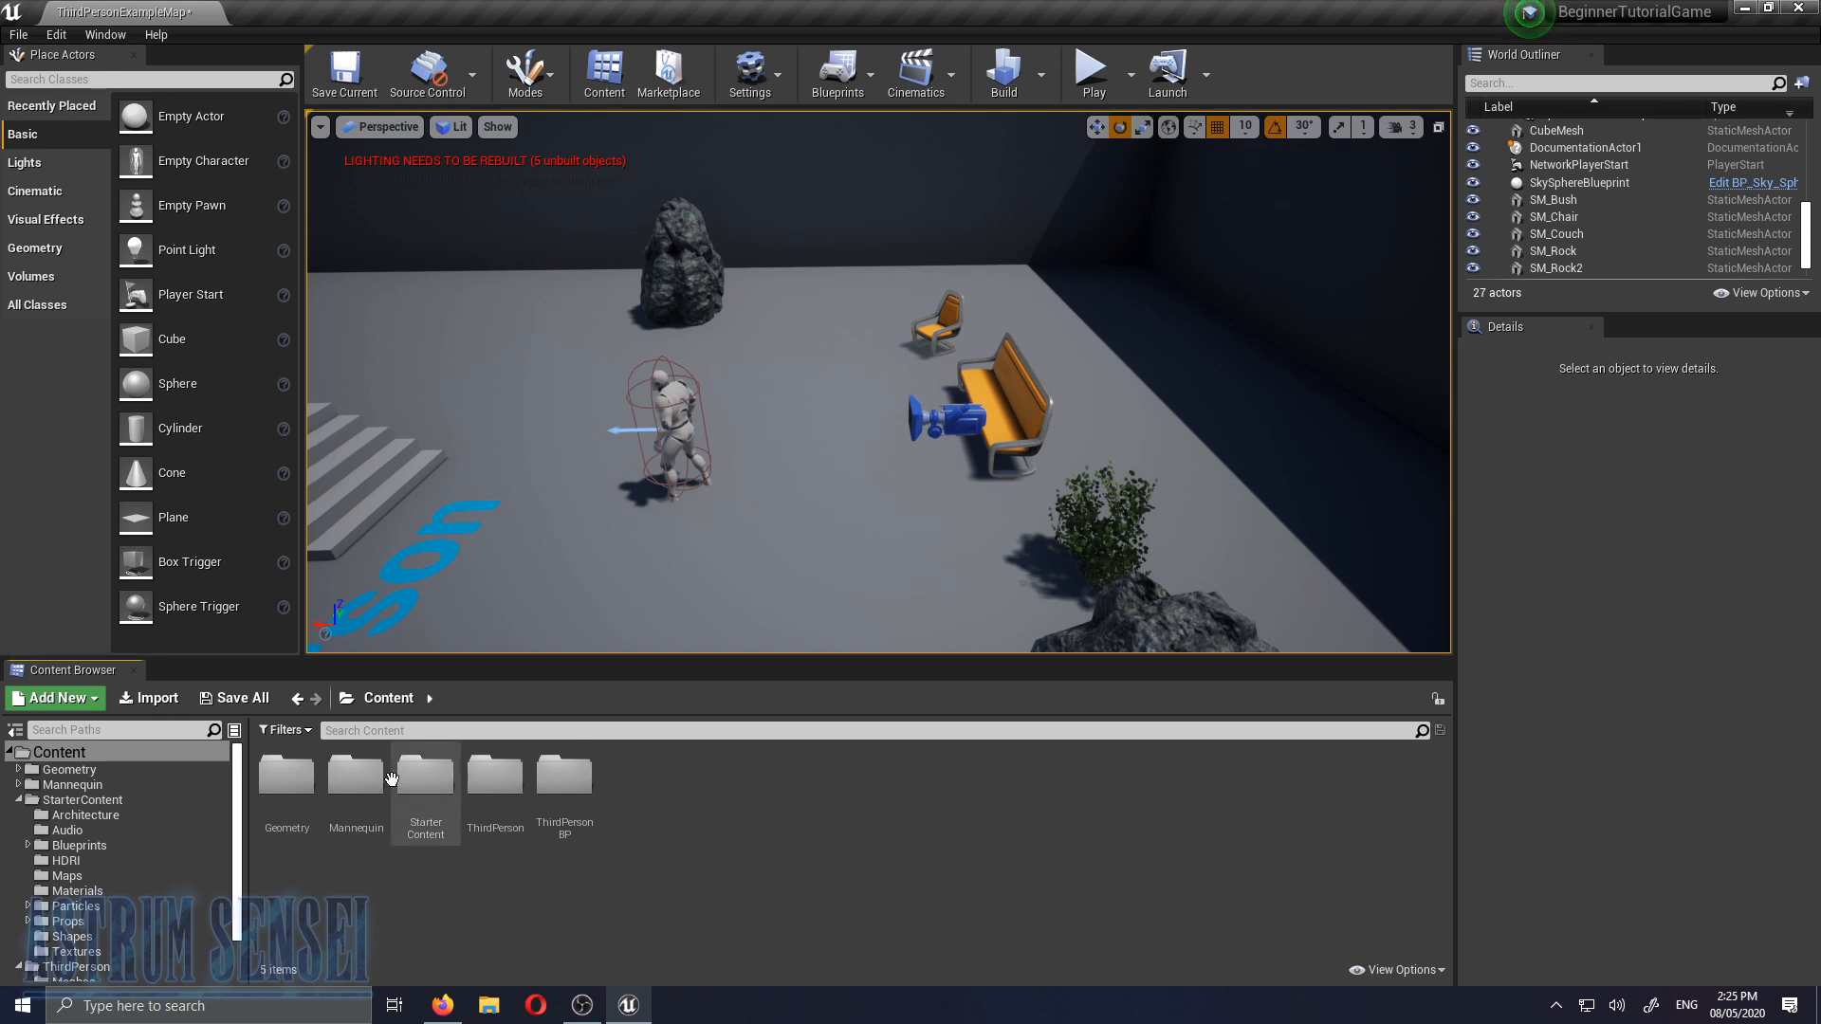
Collapse the StarterContent folder and look over the asset types that can be created in the Content folder
left_click(85, 801)
left_click(18, 800)
left_click(78, 750)
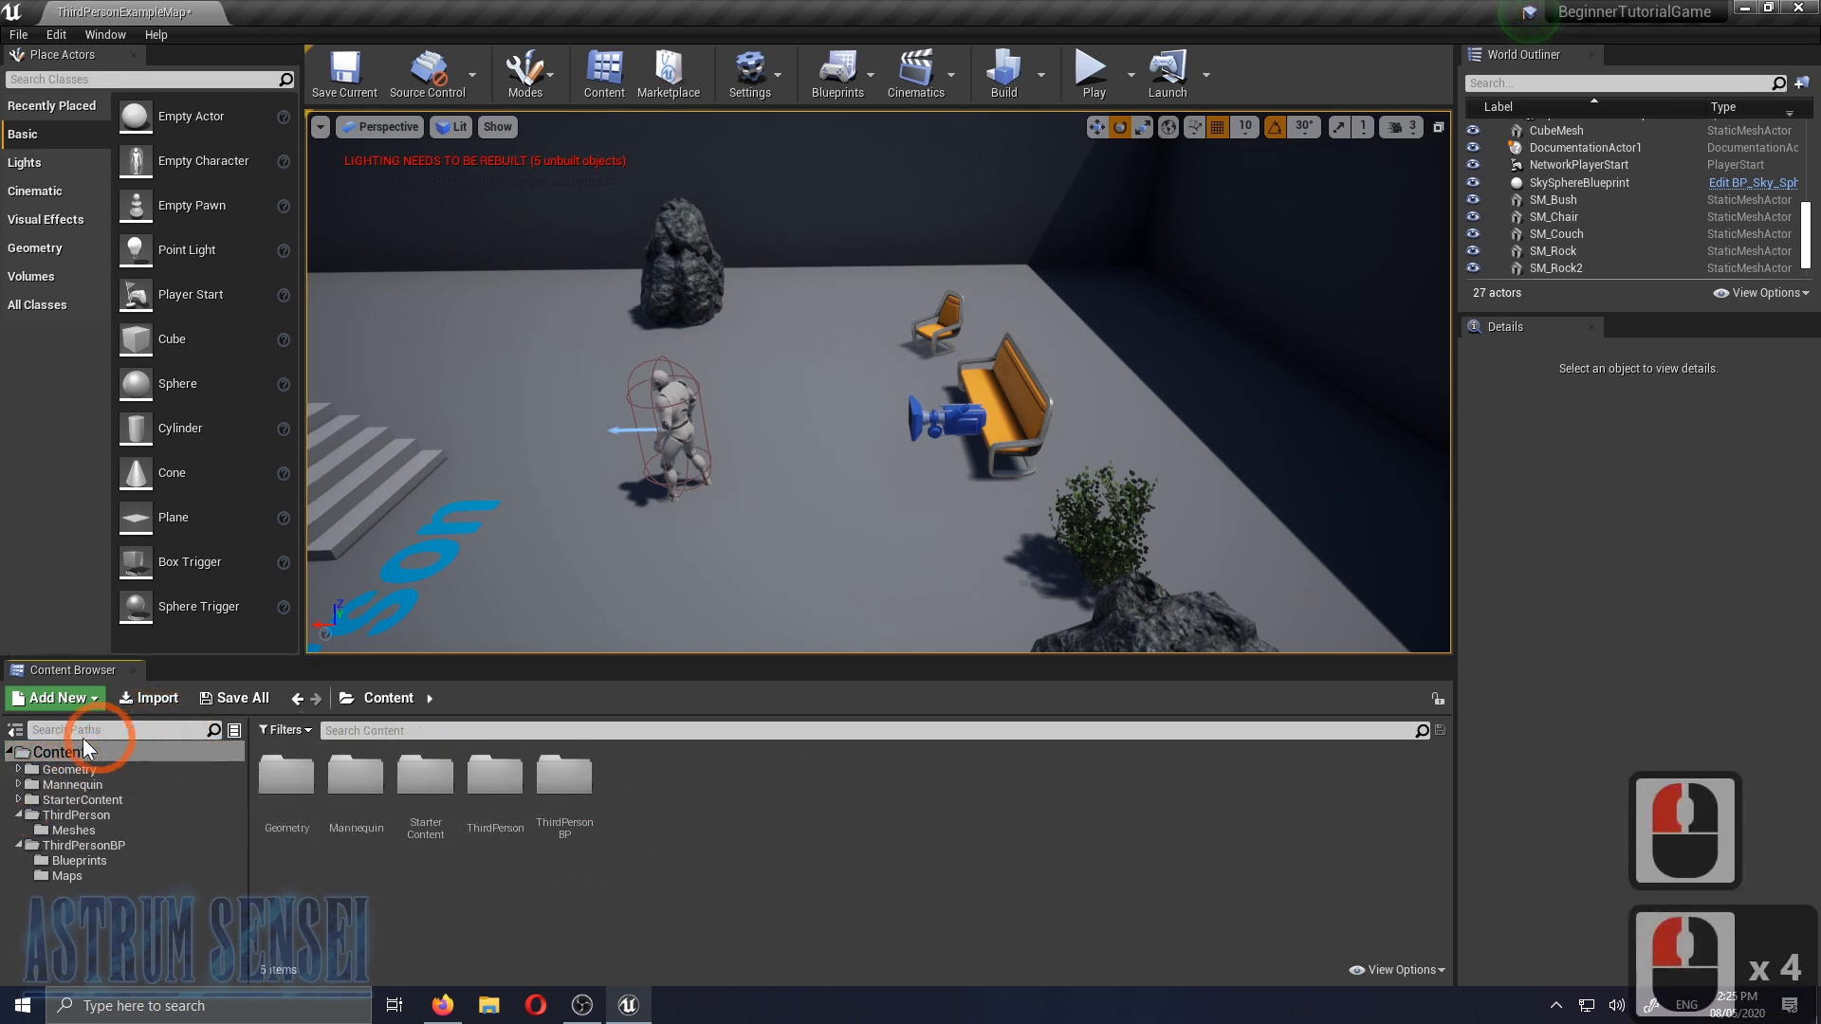
left_click(67, 700)
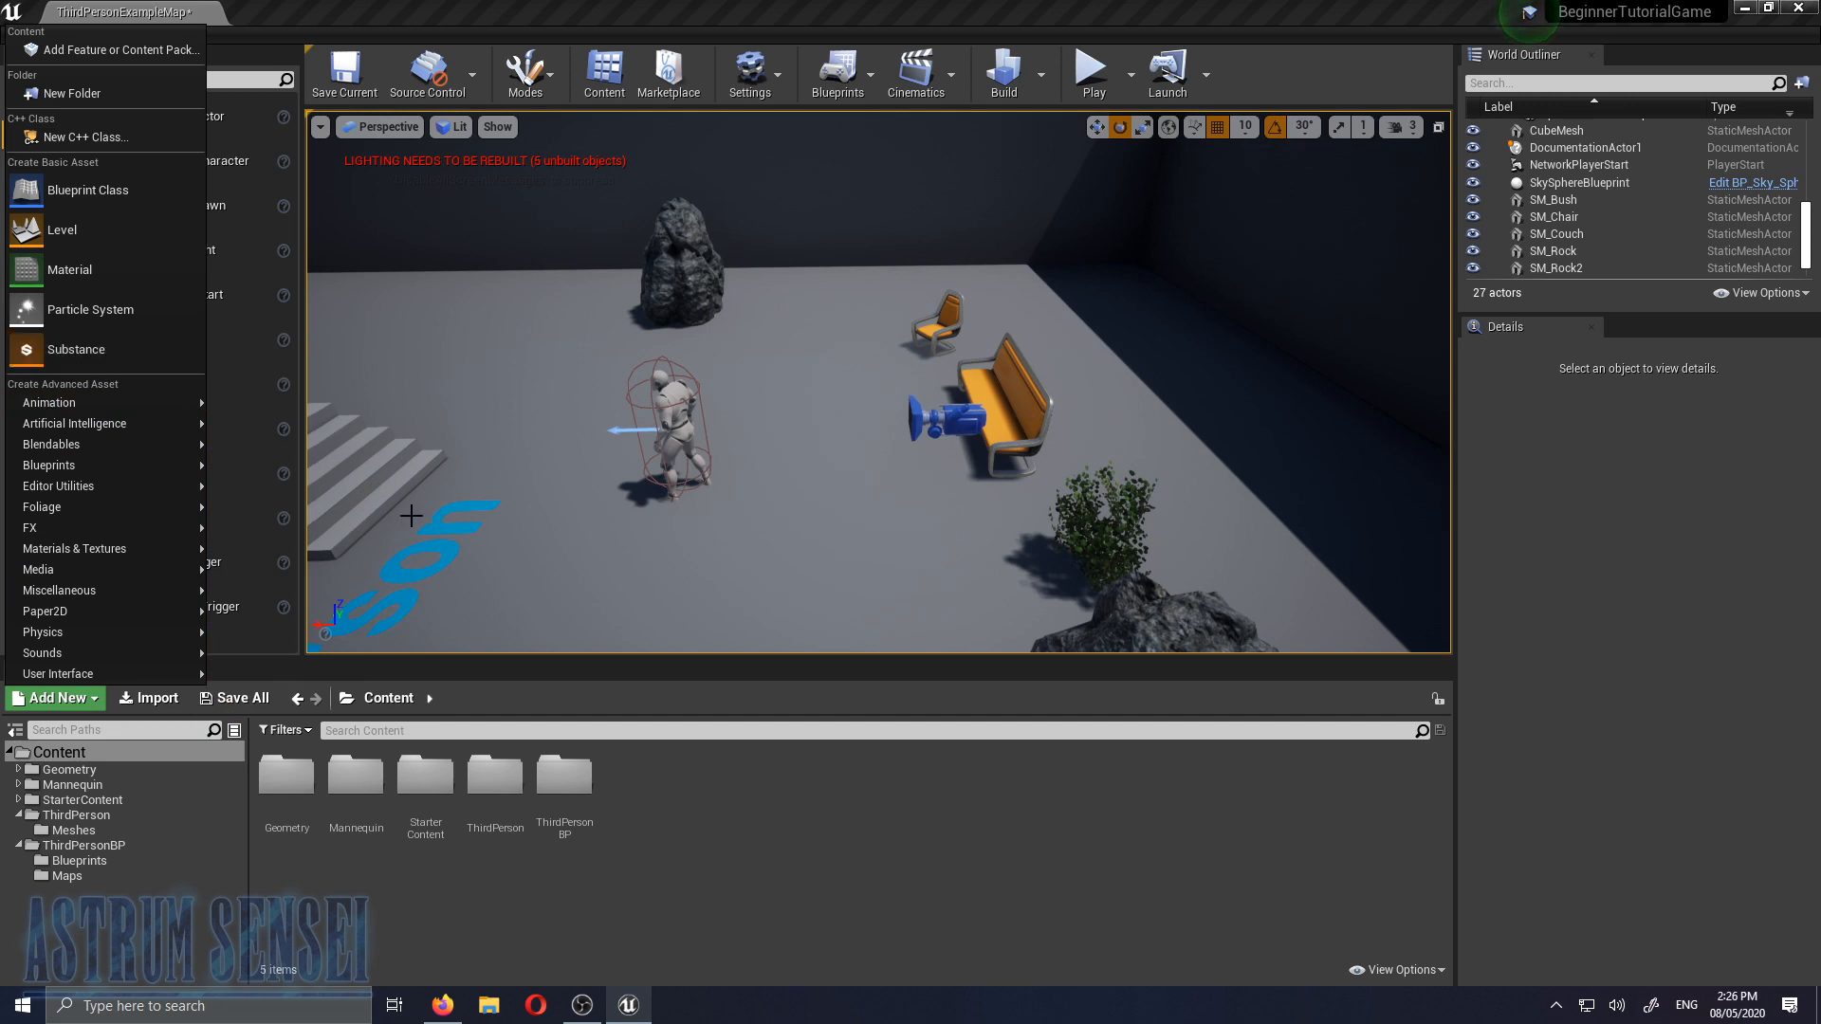
left_click(655, 818)
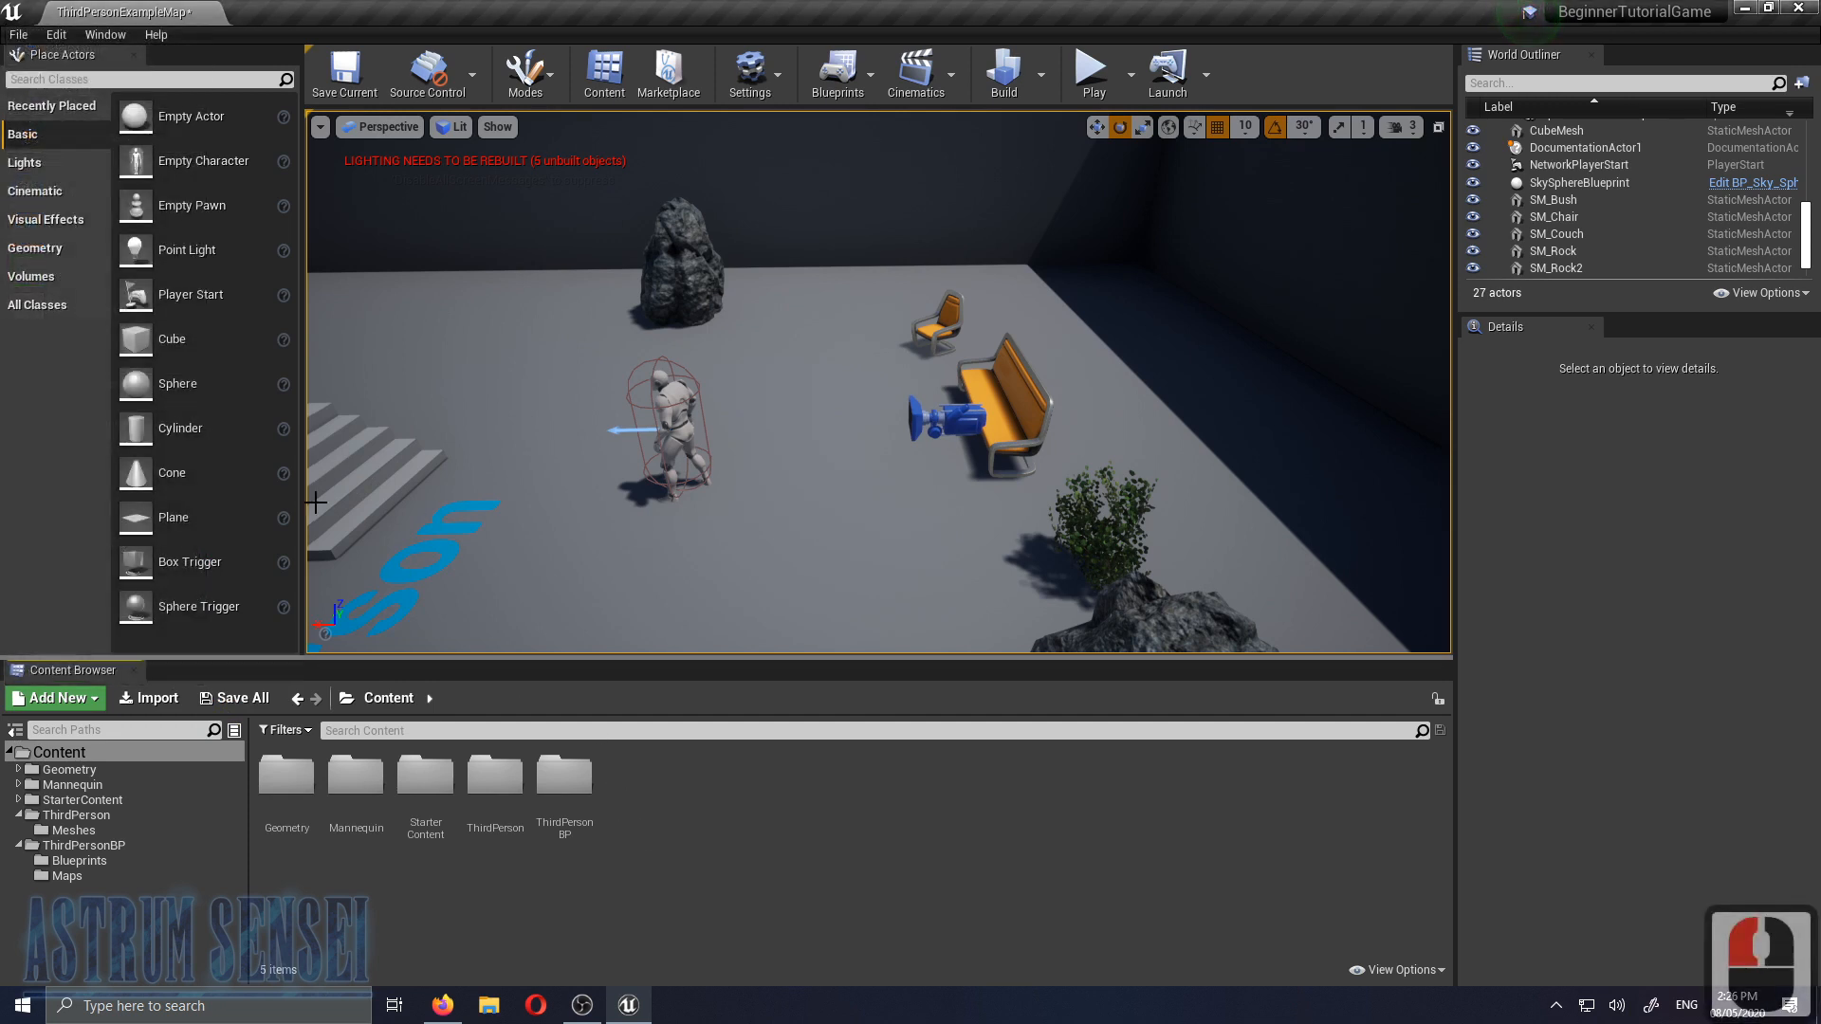
Look through the placeable actor categories from Recently Placed, Basic and Lights to Cinematic, Visual Effects, Geometry and Volumes
left_click(104, 79)
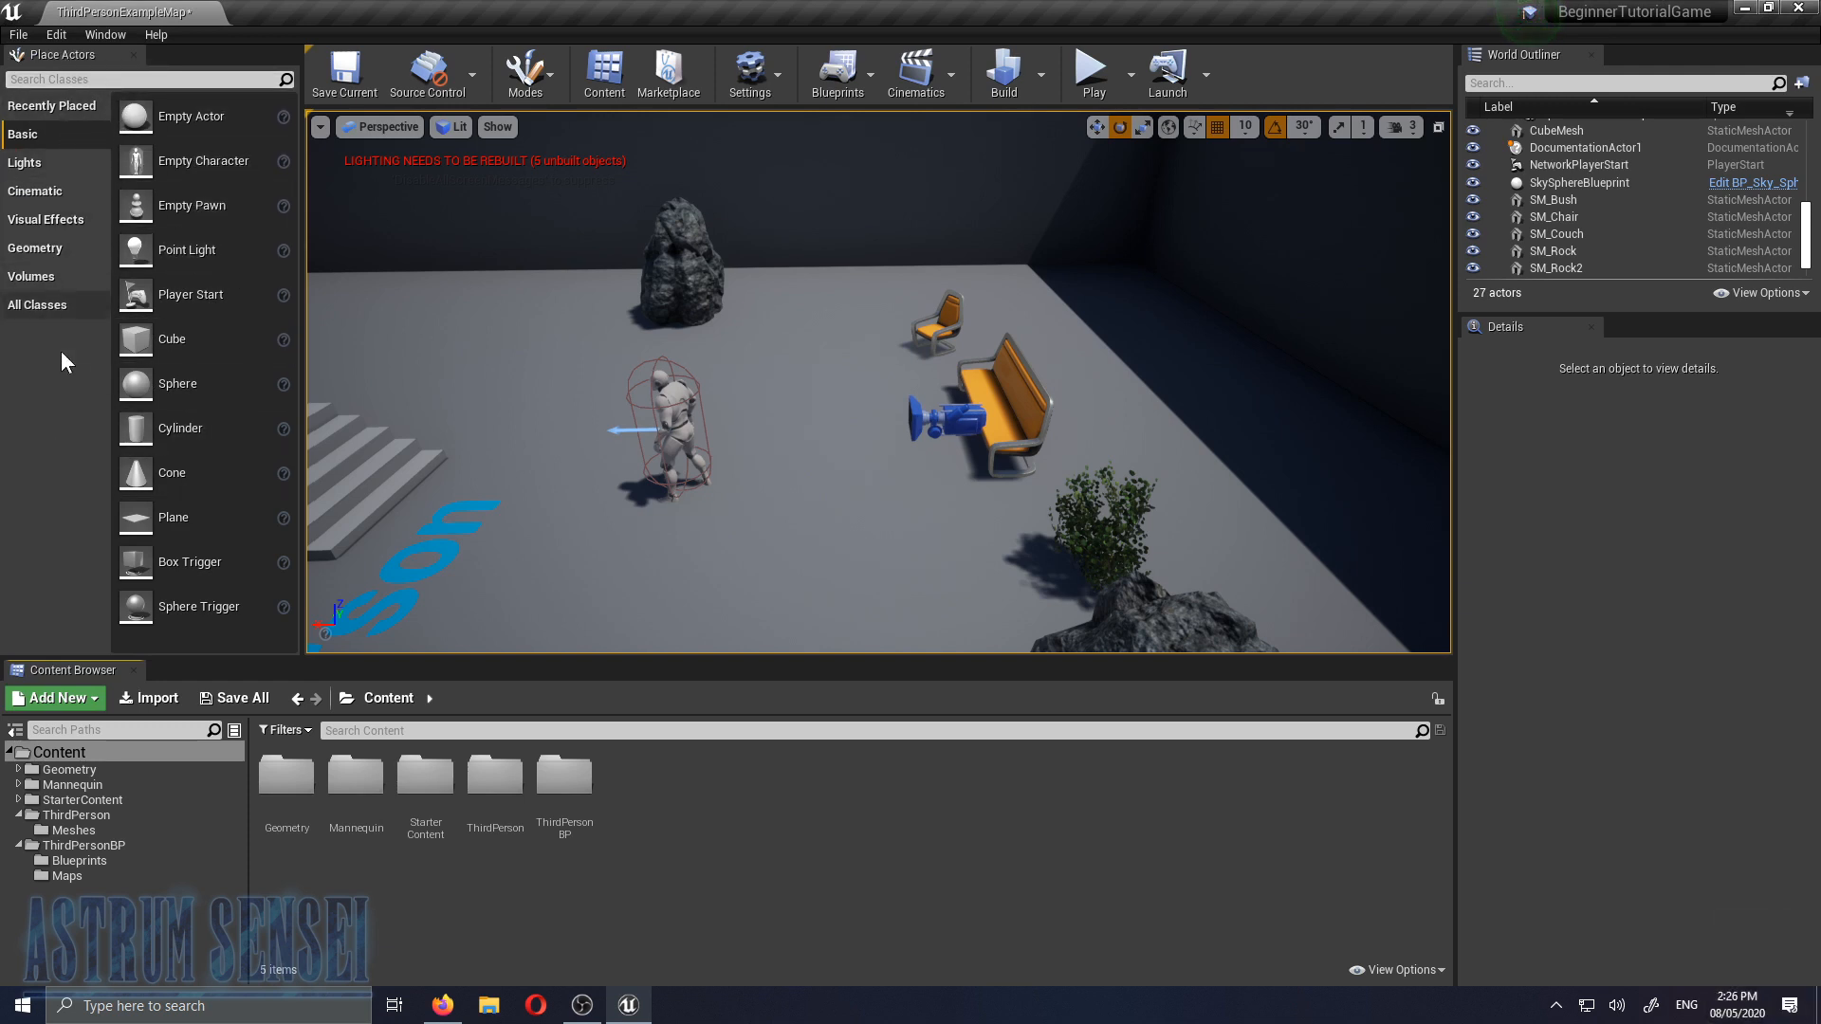
left_click(52, 105)
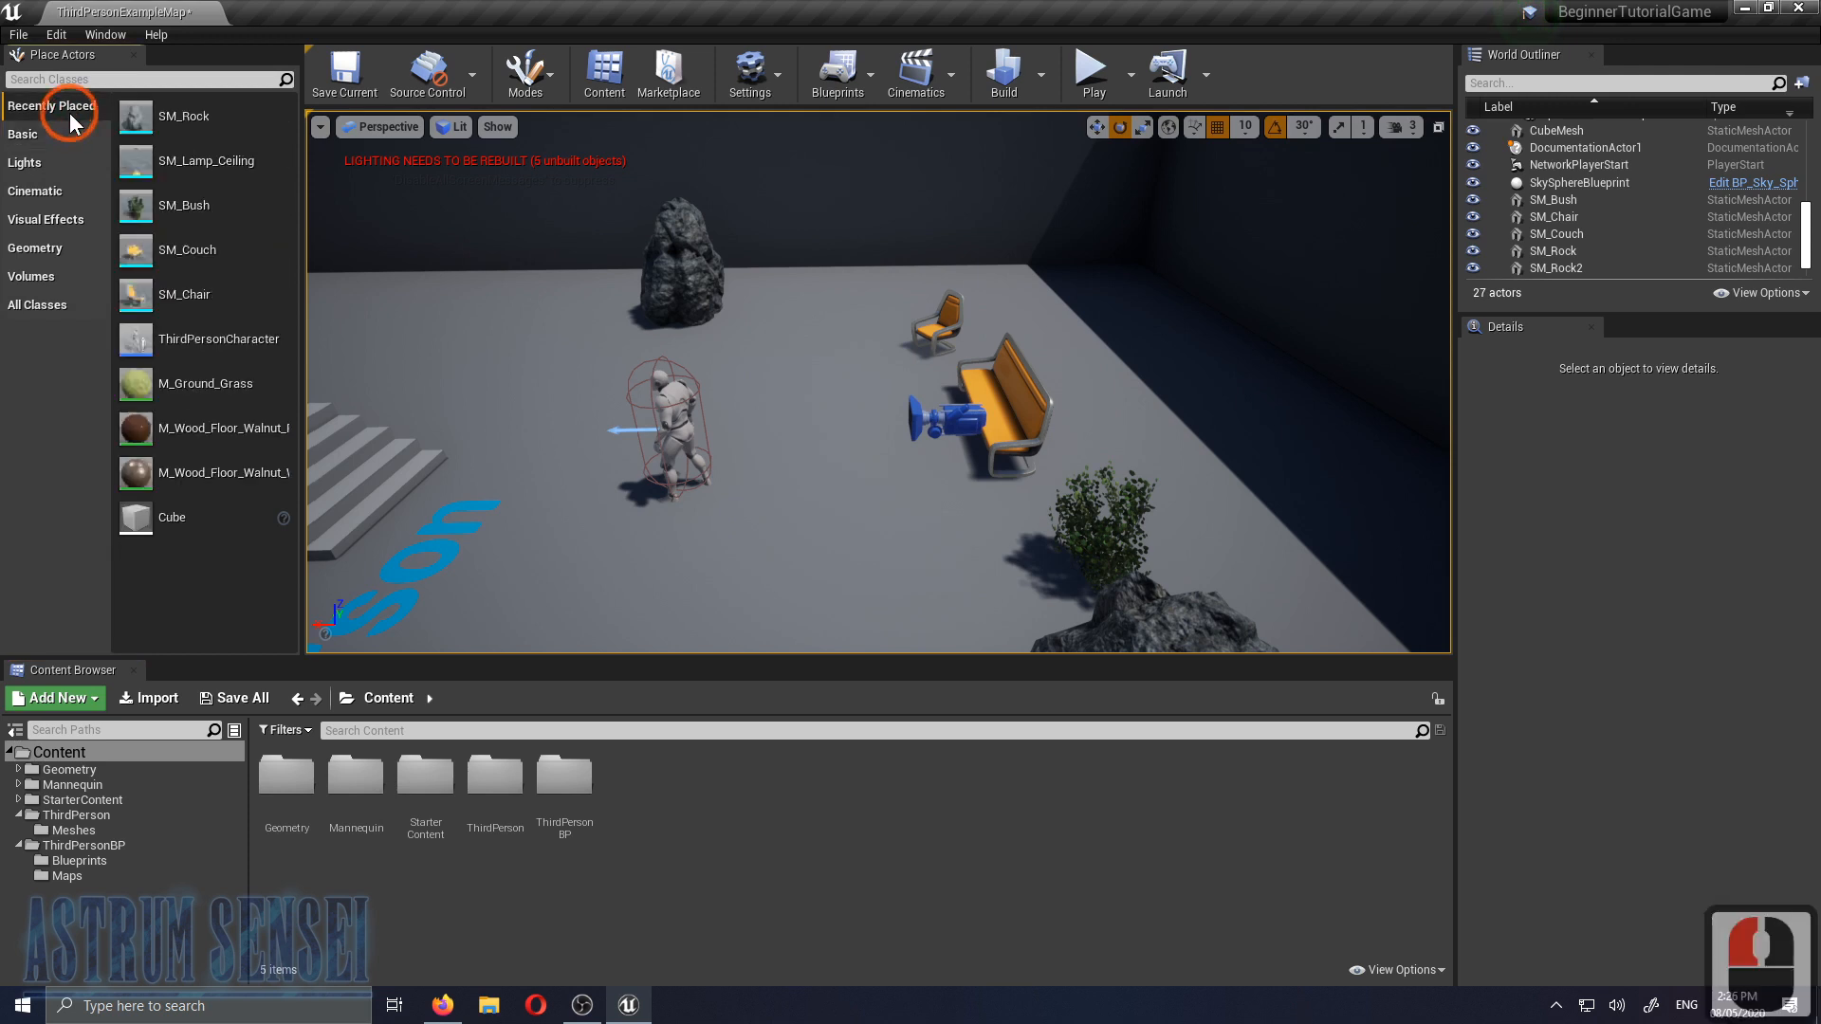
left_click(36, 135)
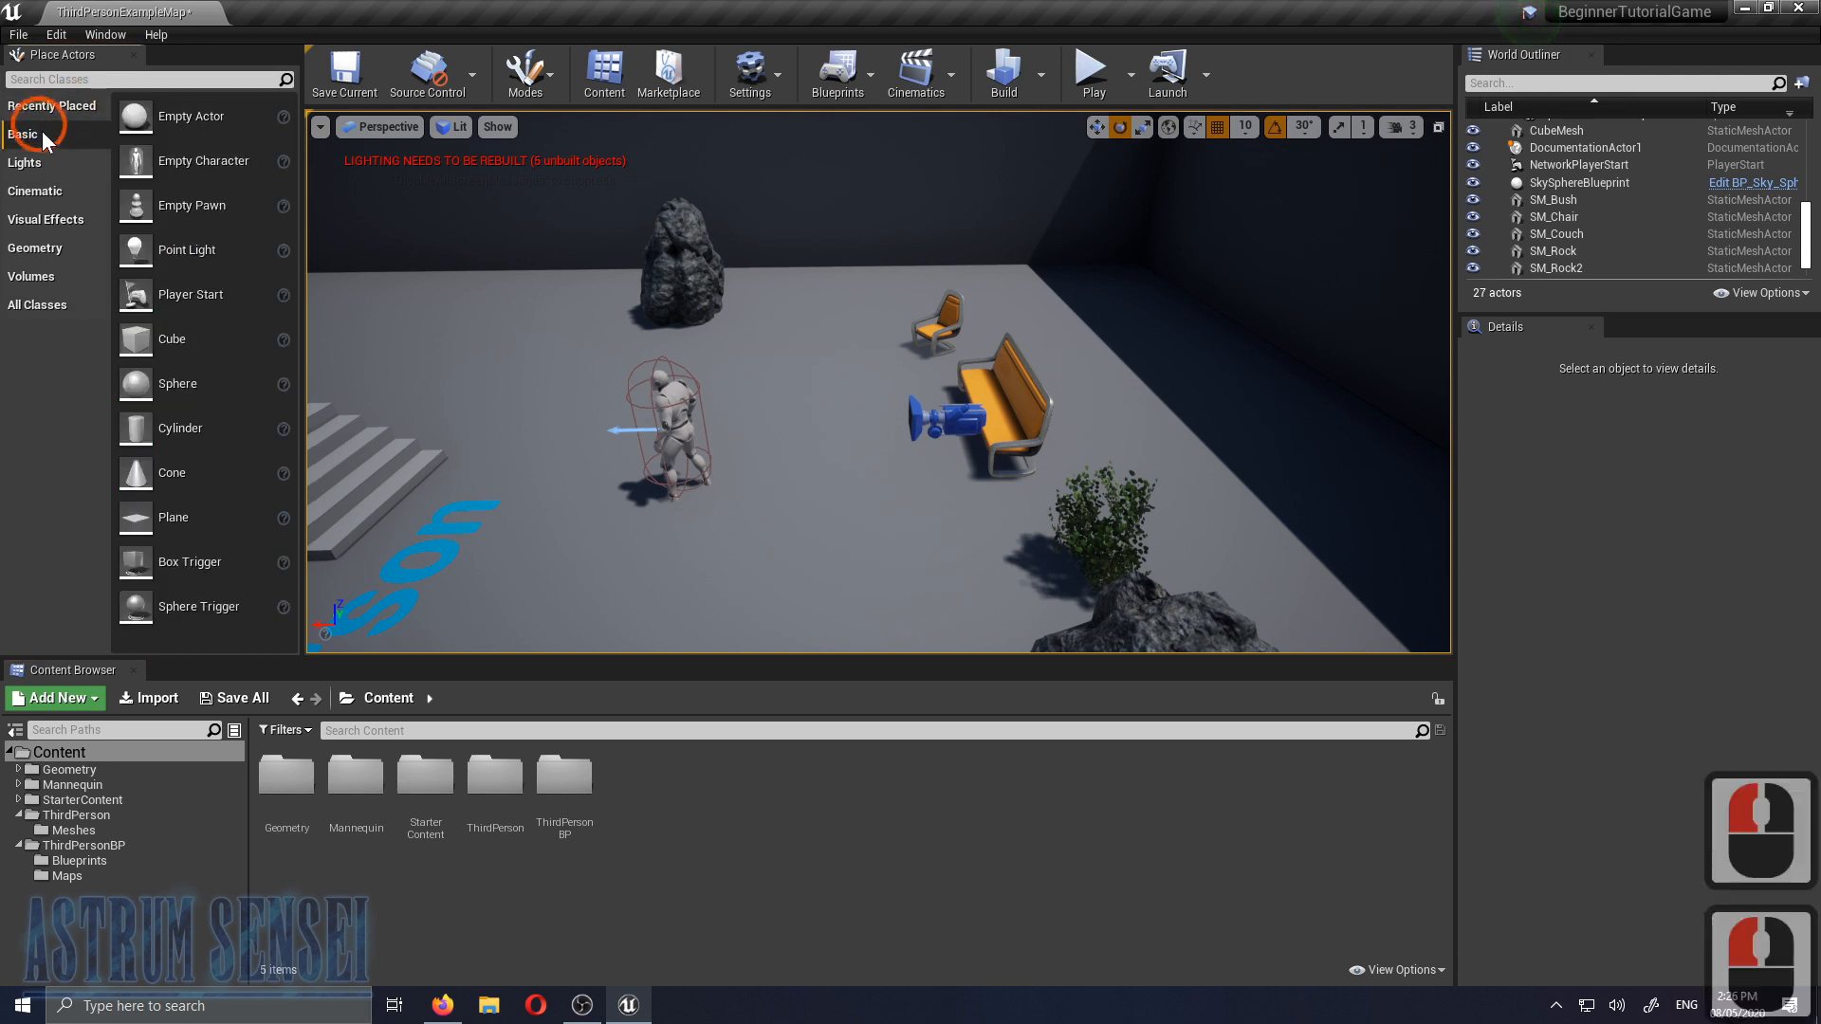
left_click(49, 167)
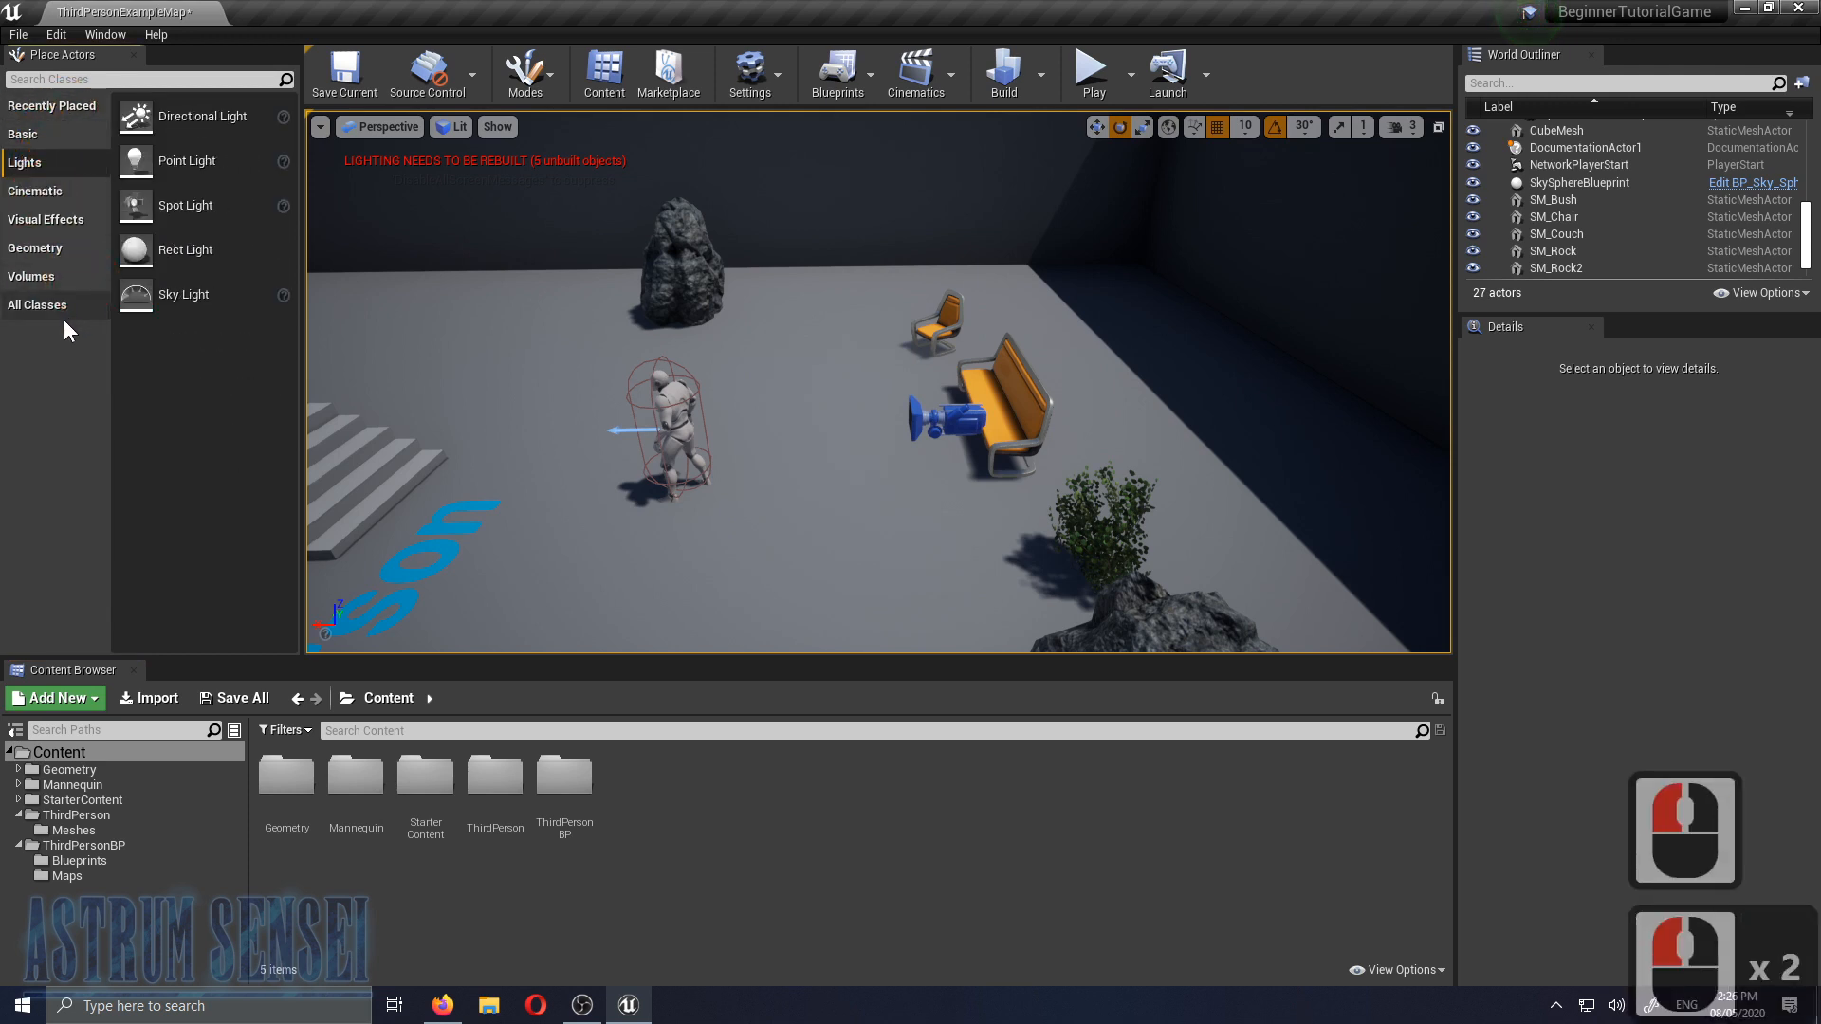
left_click(55, 190)
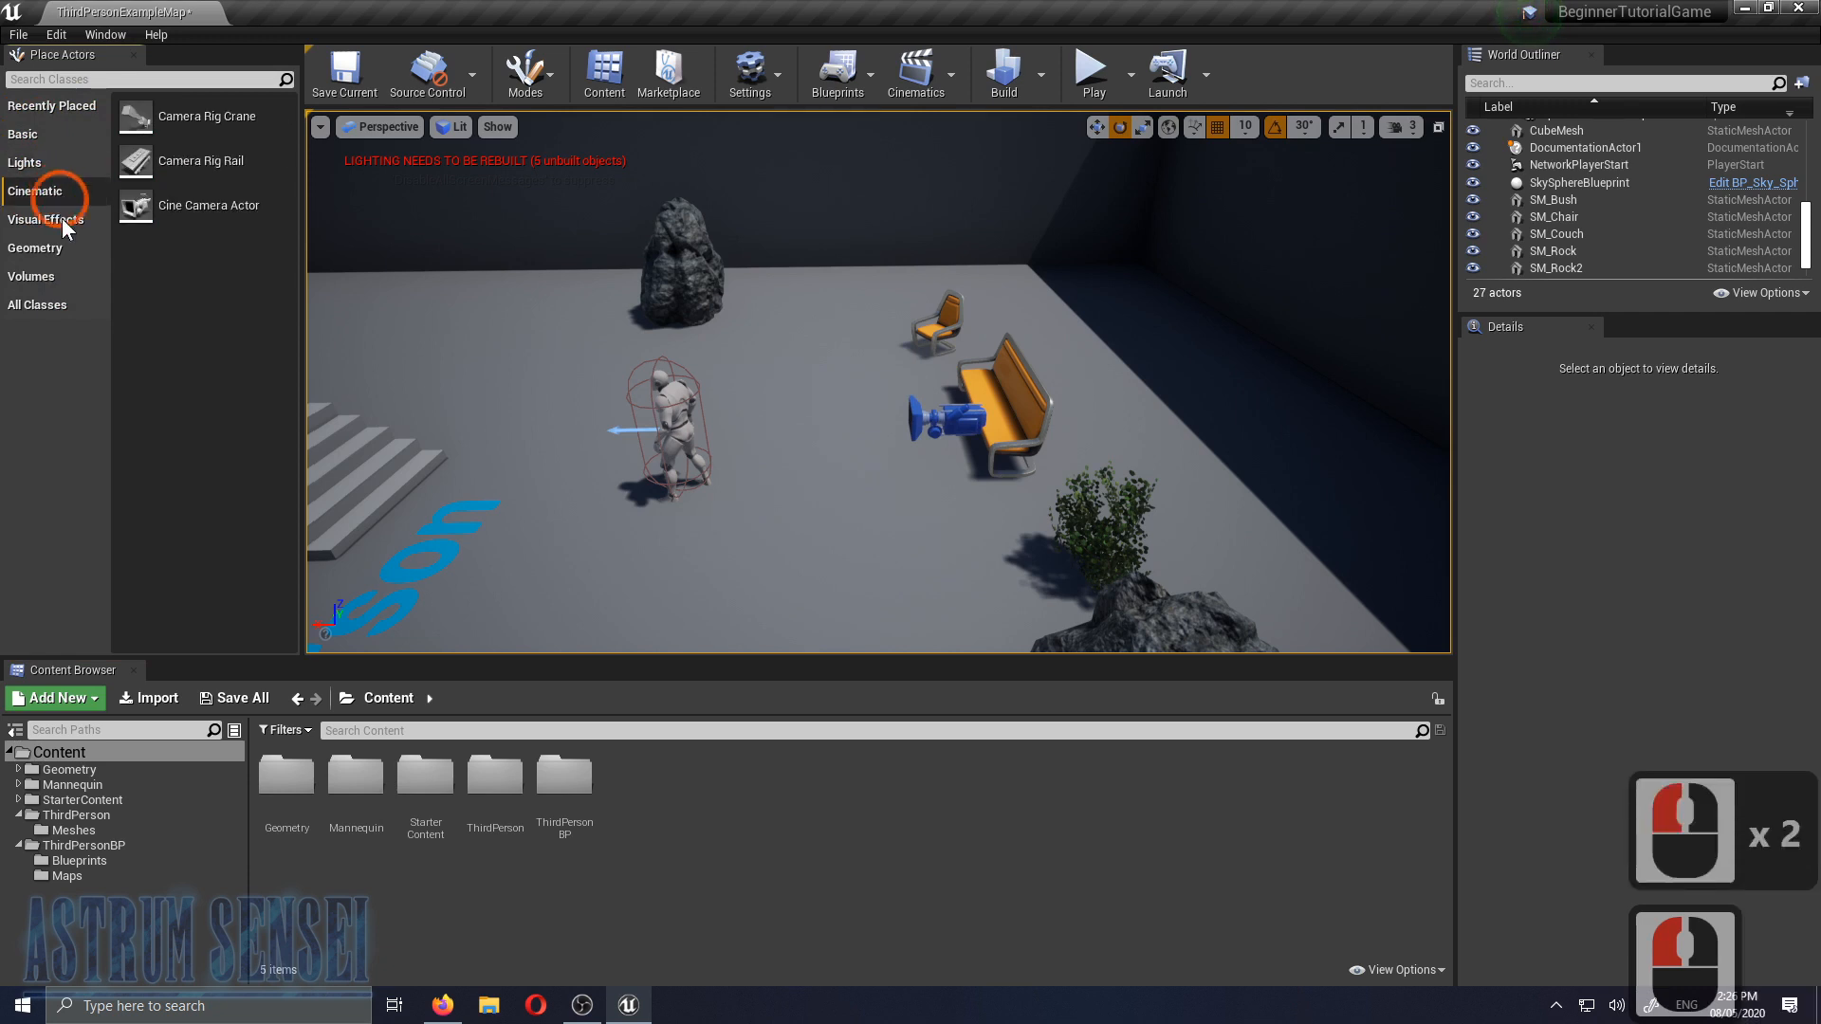
left_click(57, 221)
left_click_drag(207, 165, 687, 303)
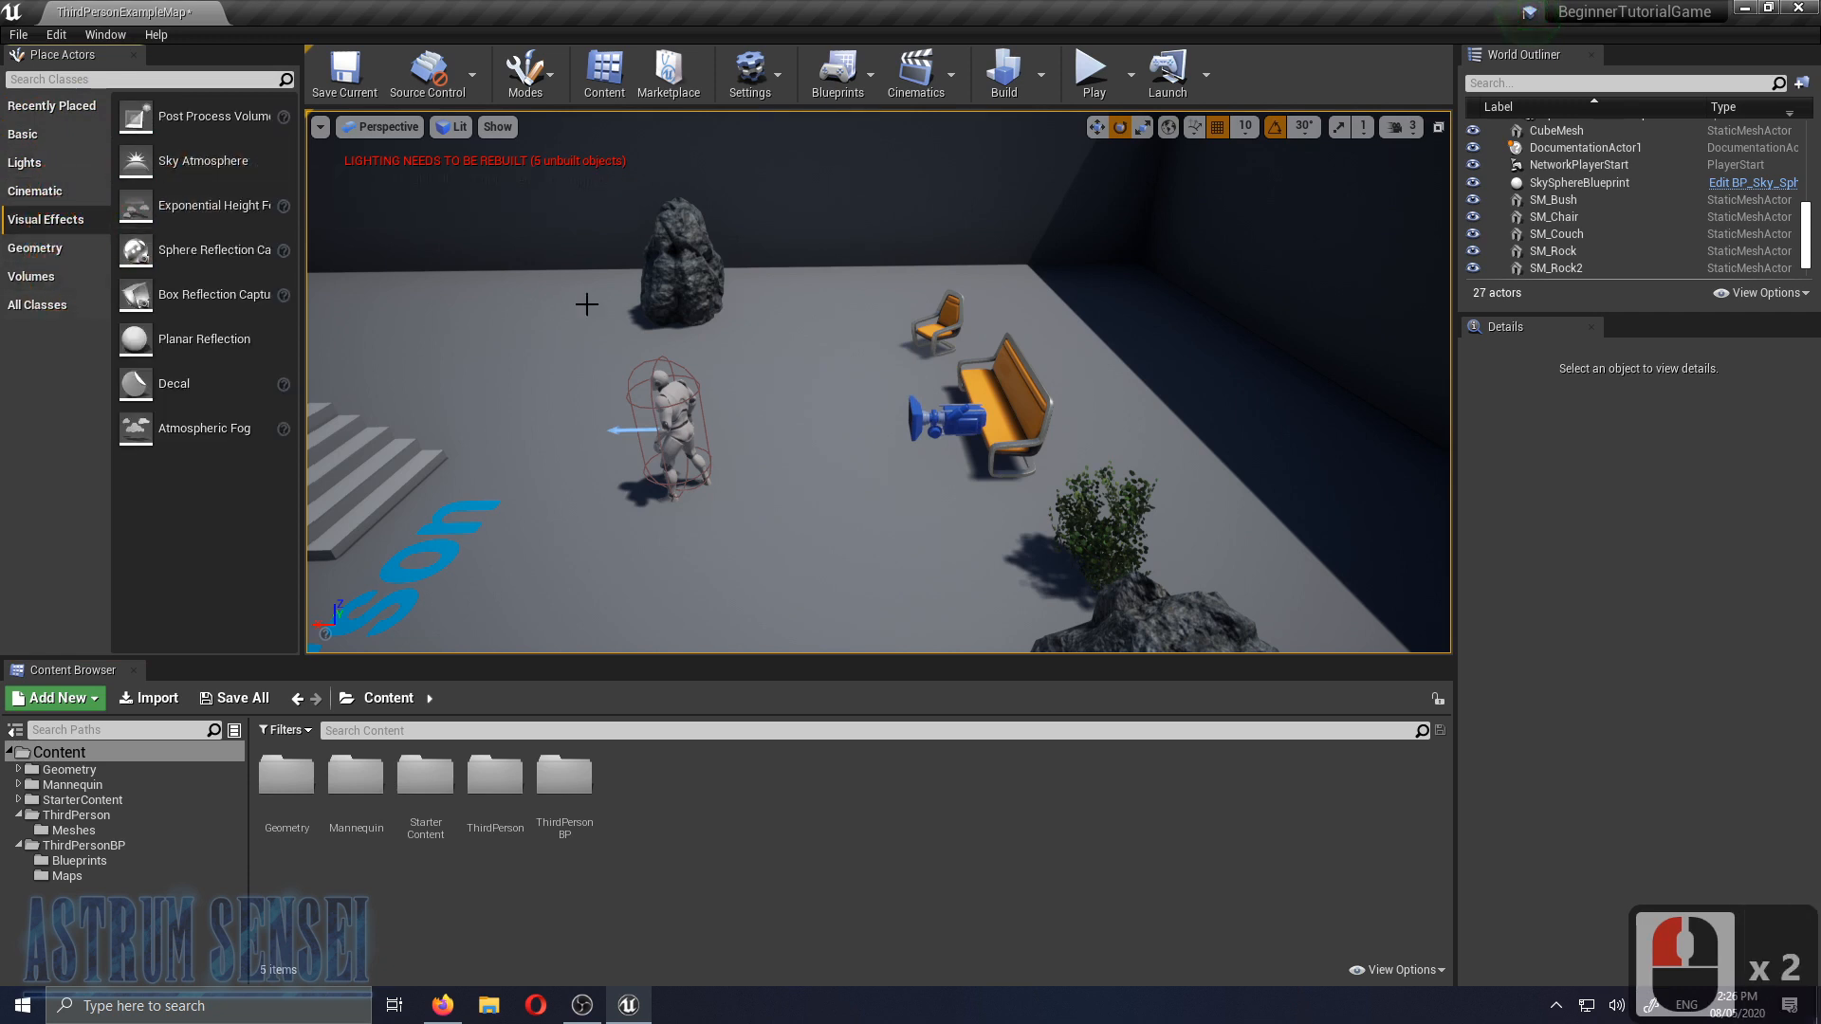
left_click(31, 249)
left_click(53, 305)
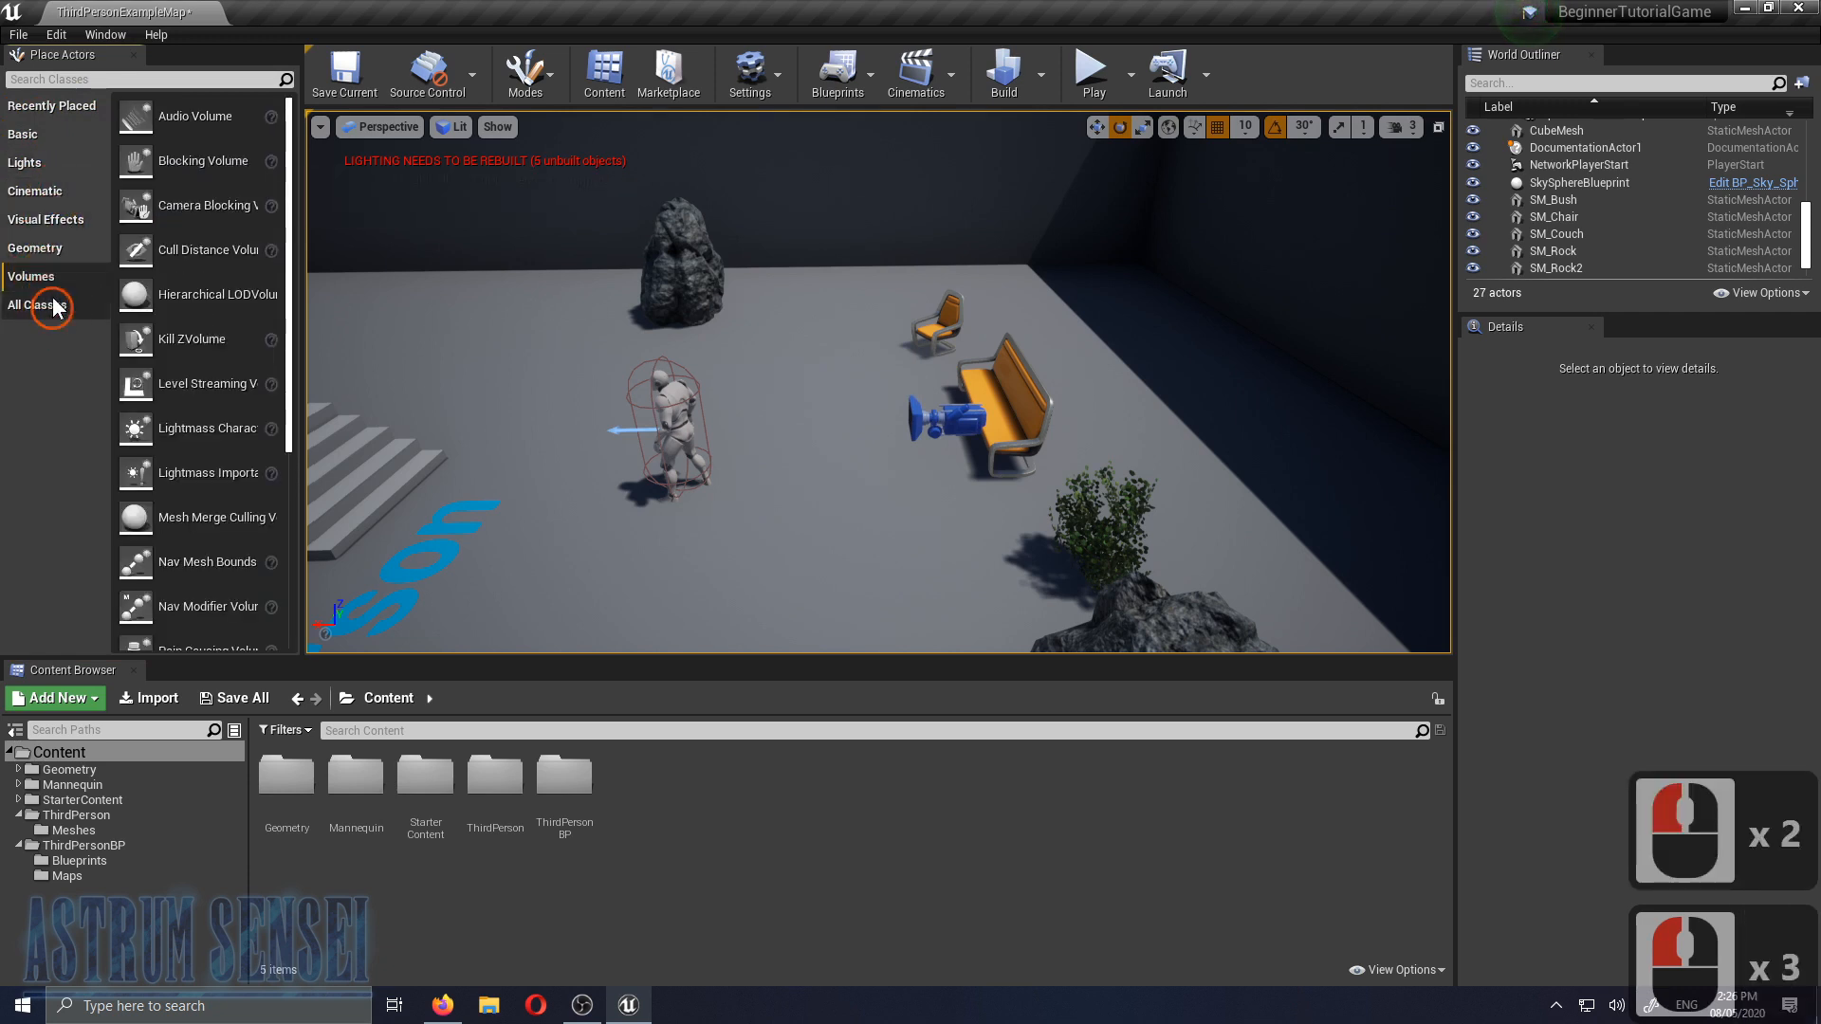
Place Box, Cone, Cylinder, Linear Stair and Curved Stair geometry brushes on the floor around the character and props
left_click(55, 249)
mouse_move(258, 112)
left_mouse_down()
mouse_move(503, 285)
mouse_move(512, 351)
left_mouse_up()
left_click_drag(171, 156, 835, 347)
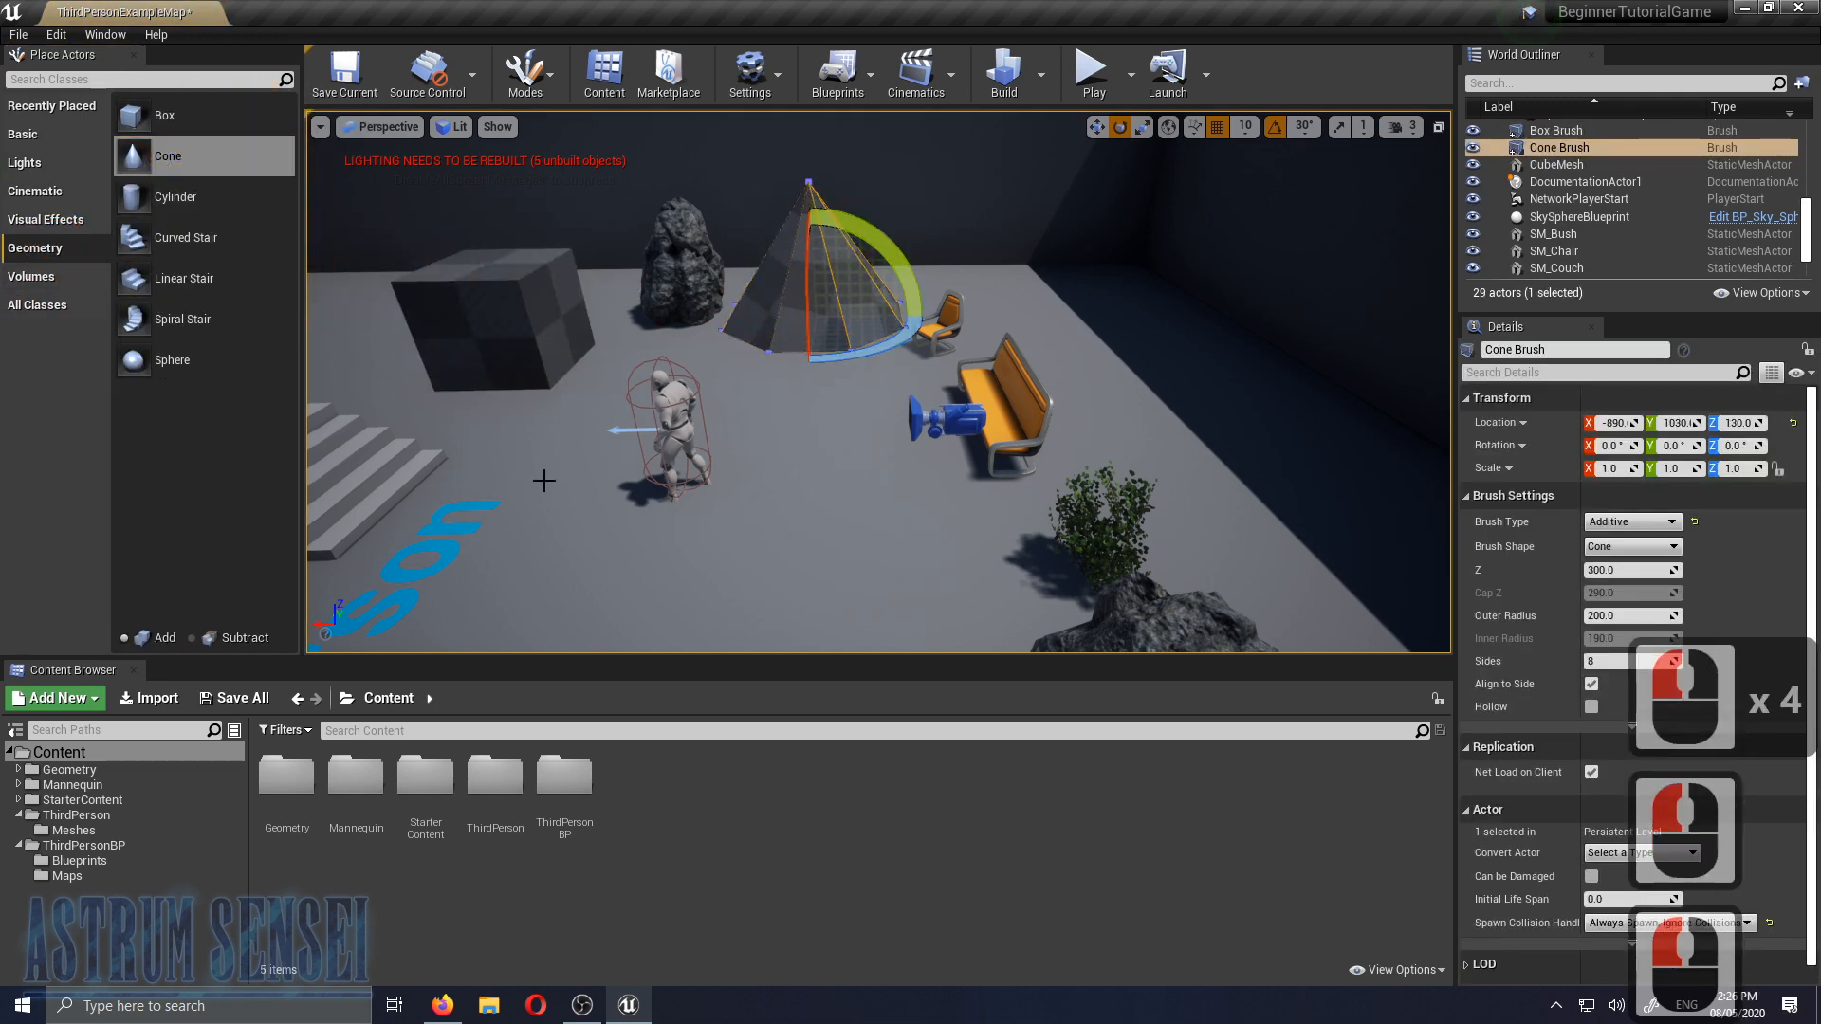
left_click(174, 216)
left_click_drag(225, 240, 1097, 378)
mouse_move(181, 278)
left_mouse_down()
mouse_move(1043, 473)
mouse_move(1356, 512)
left_mouse_up()
mouse_move(224, 237)
left_mouse_down()
mouse_move(357, 360)
mouse_move(315, 340)
left_mouse_up()
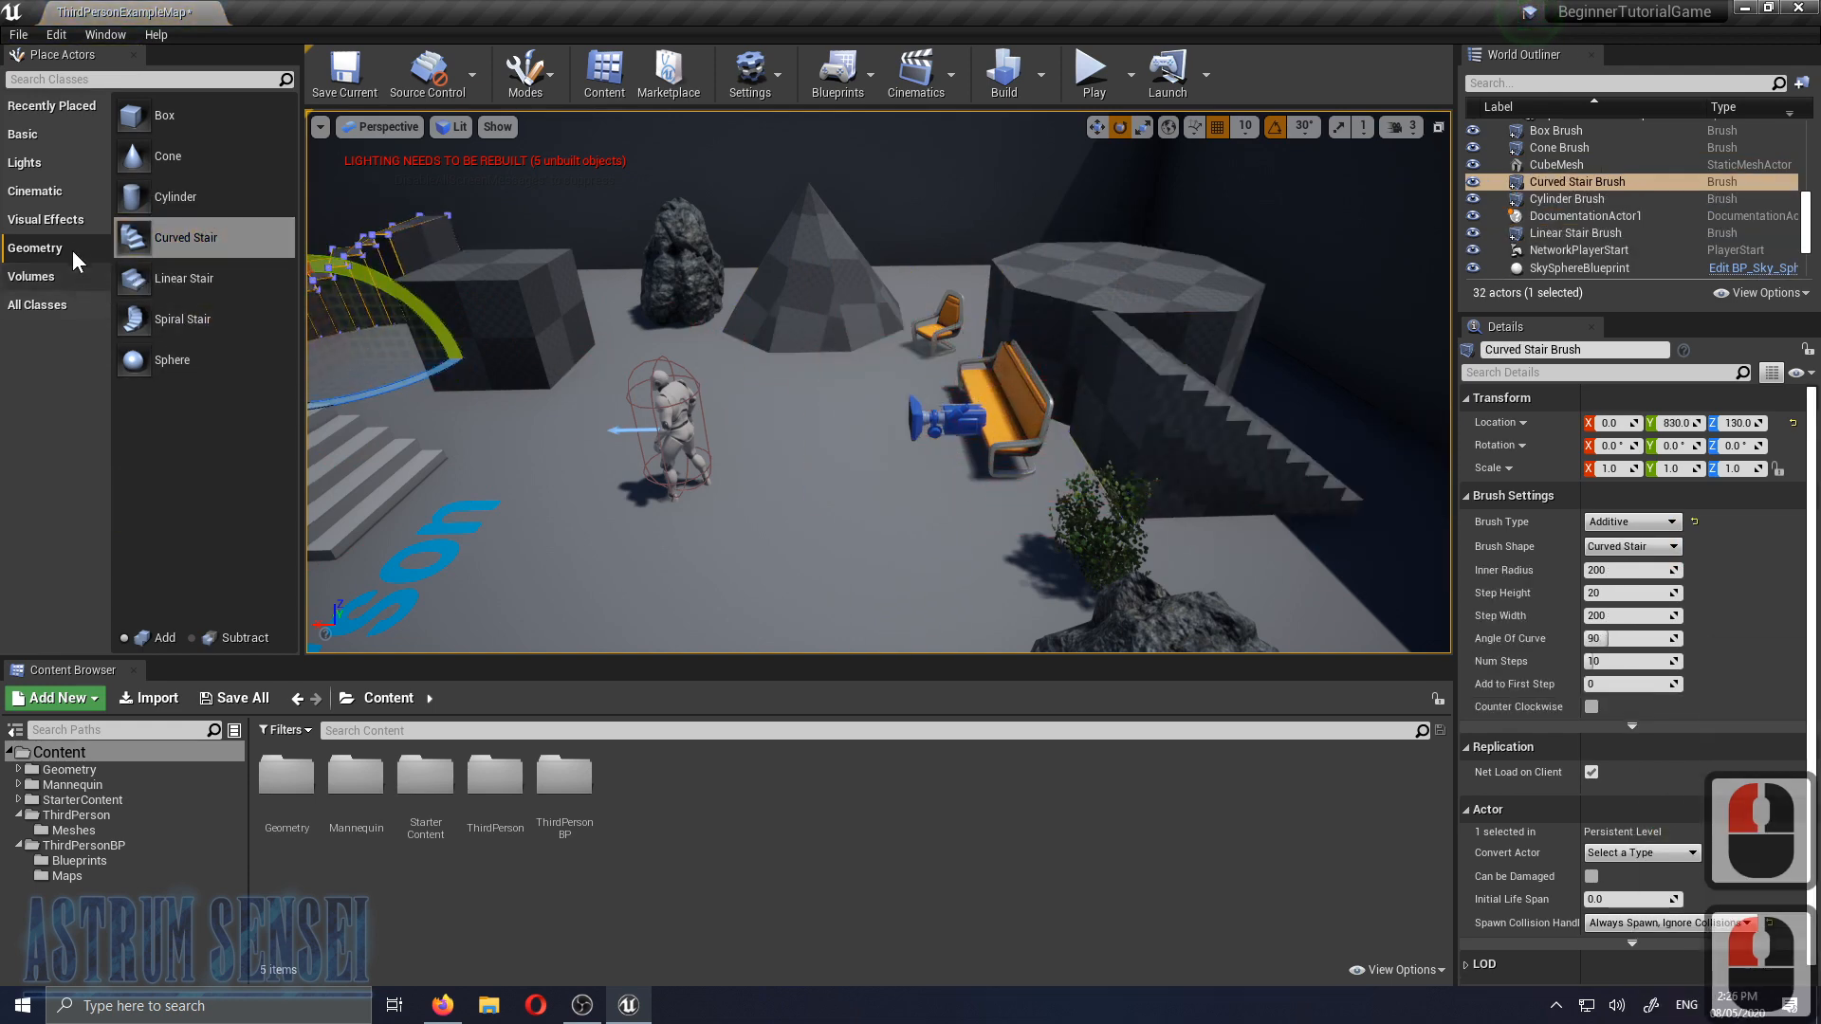
right_click_drag(984, 429, 826, 426)
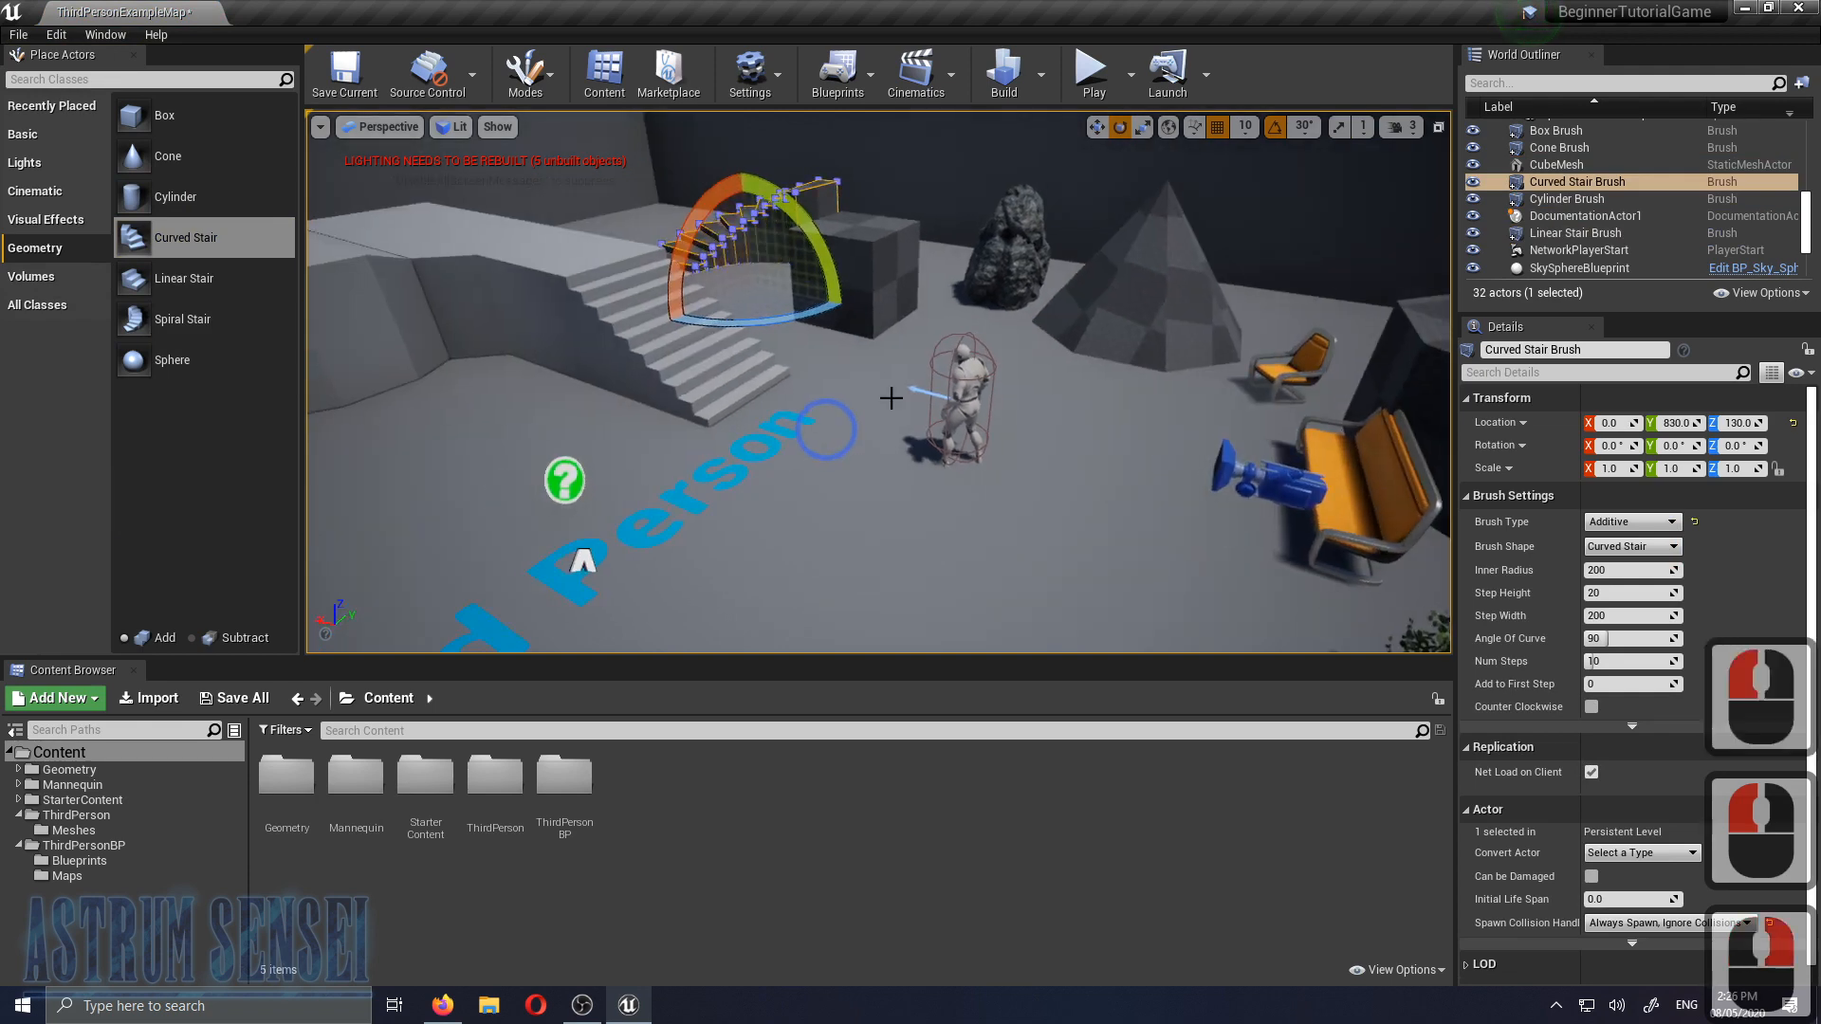
Return from the geometry brushes to the Visual Effects category of placeable actors
left_click(180, 197)
left_click(248, 156)
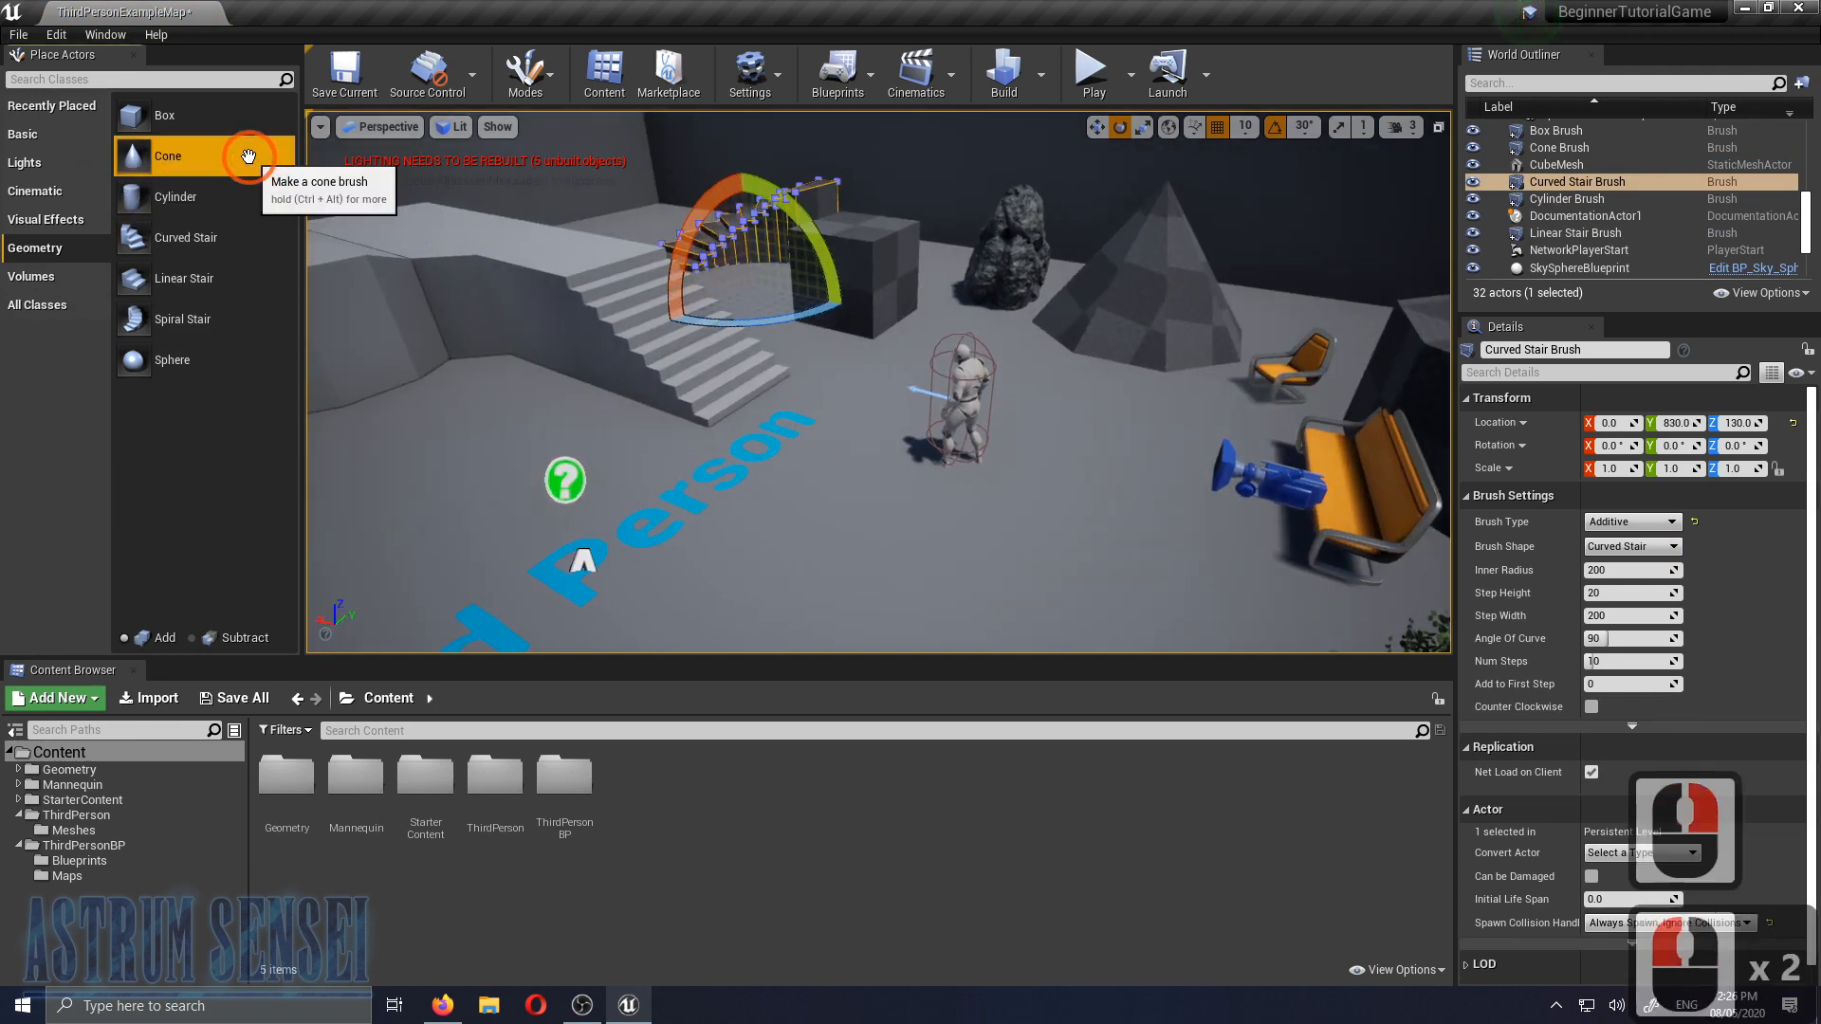
left_click(65, 218)
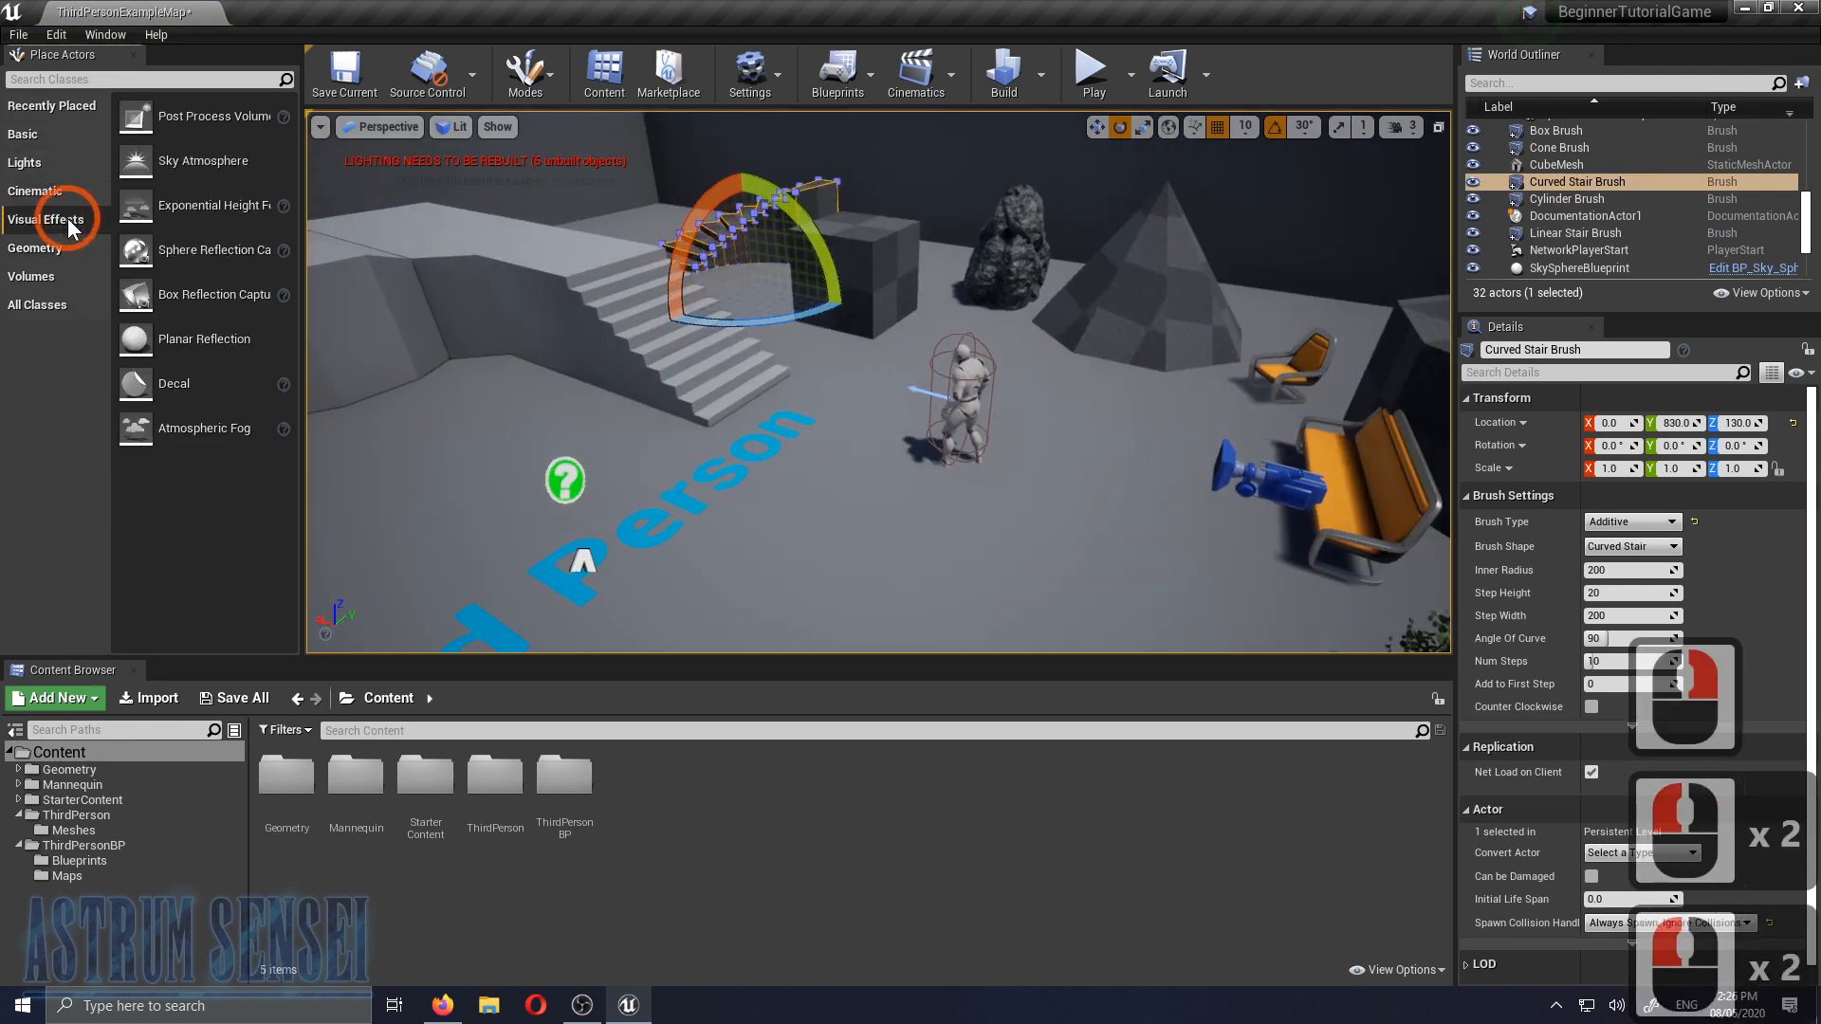
Place an Exponential Height Fog actor on the floor between the box brush and the rock
right_click_drag(862, 334, 862, 334)
right_click_drag(398, 265, 211, 227)
left_click(386, 278)
left_click_drag(234, 208, 912, 282)
key("w")
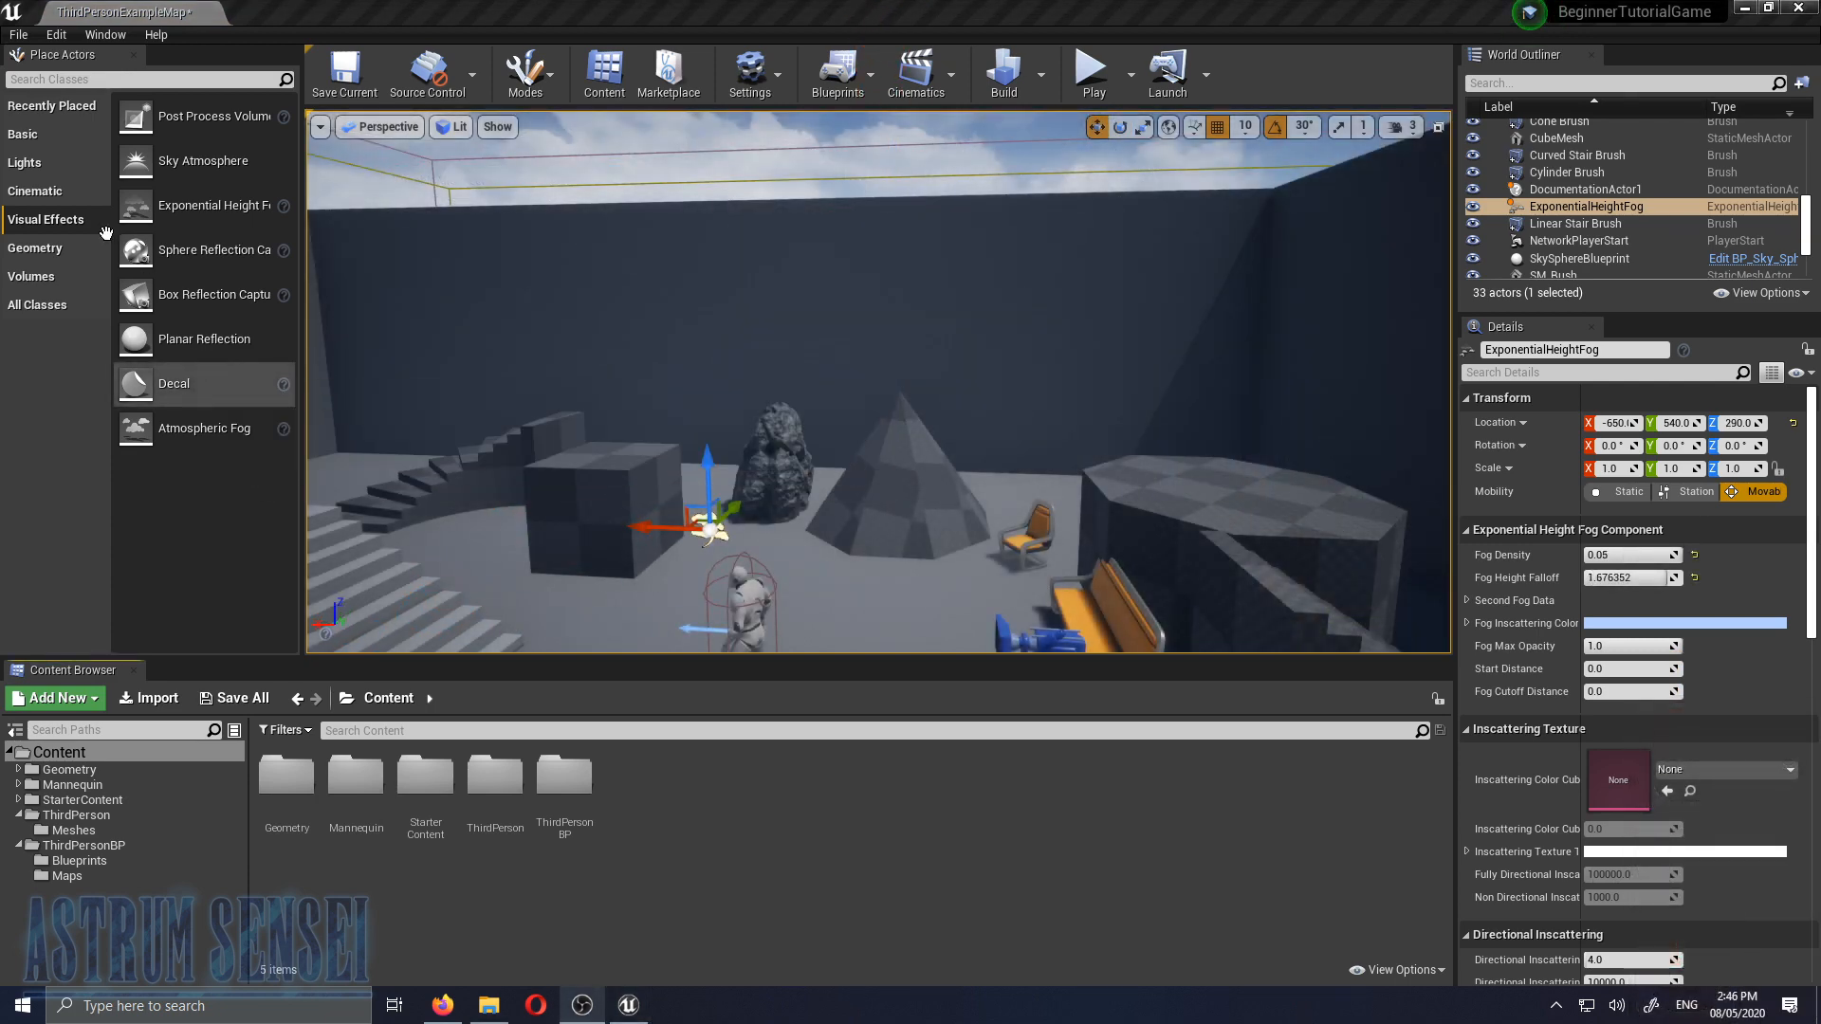
Place a Point Light on the box brush and a Spot Light above the rock
left_click(55, 192)
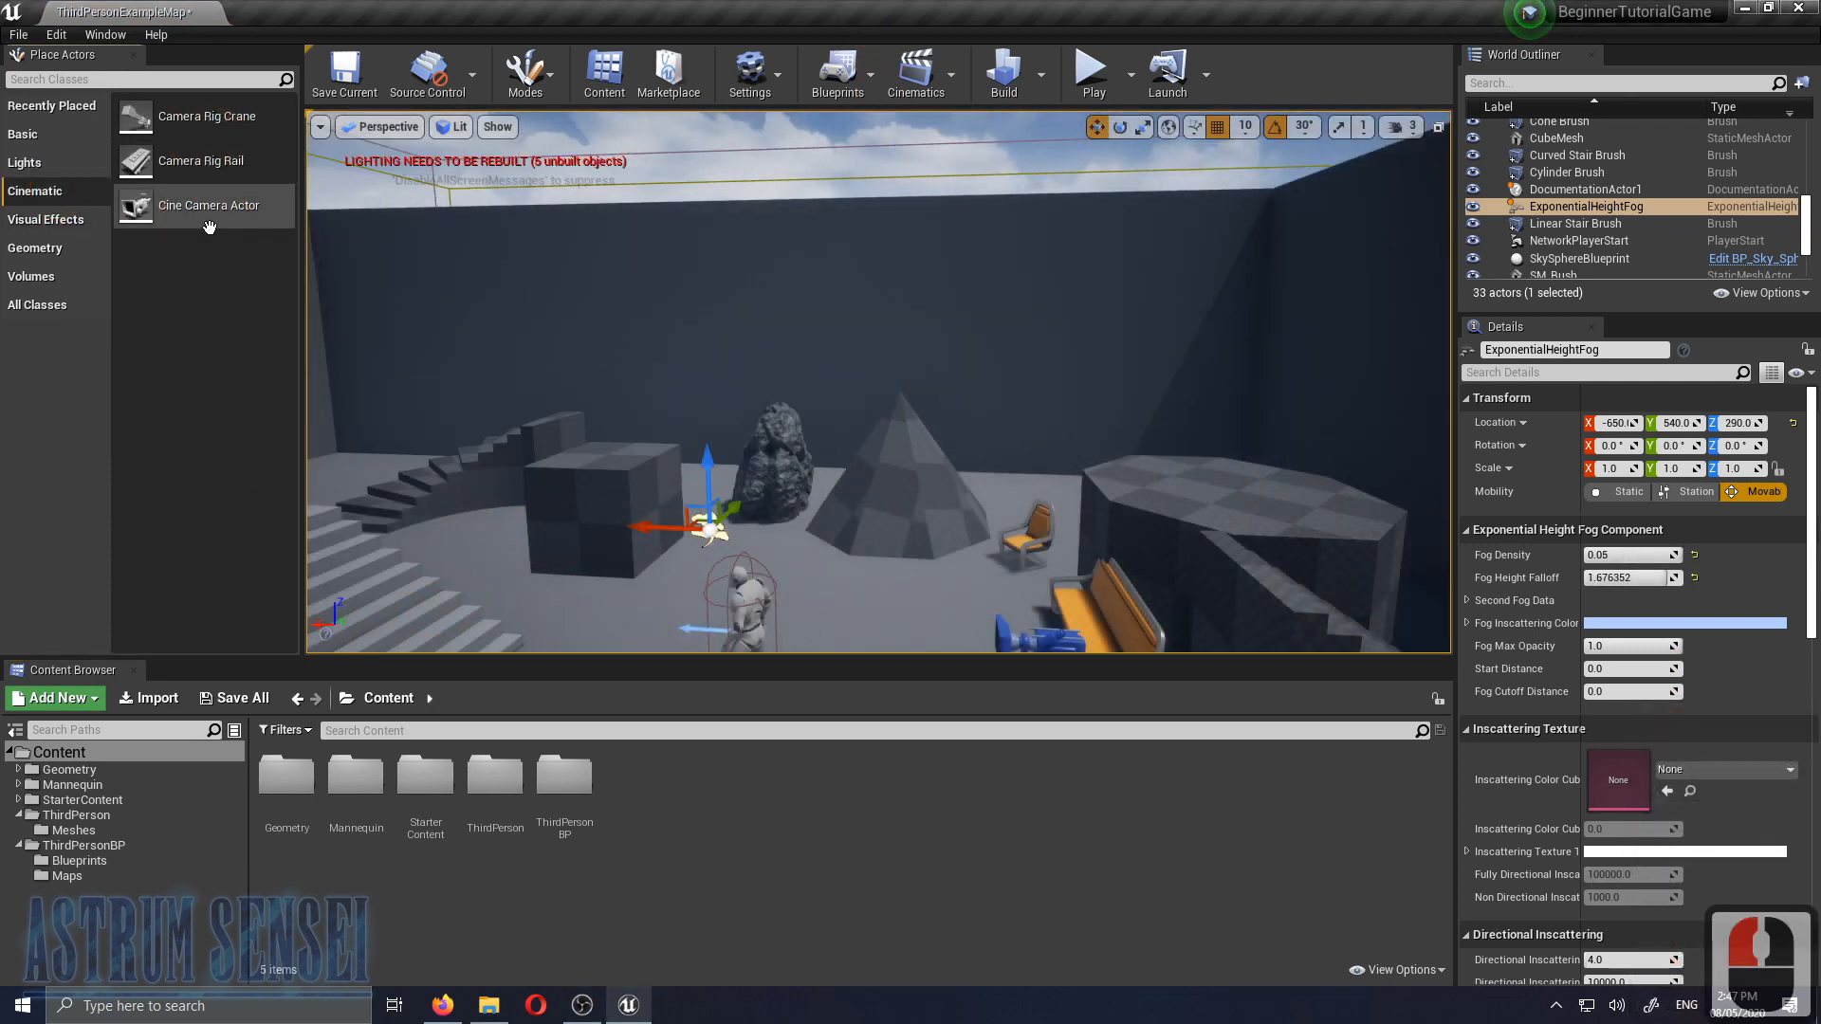
left_click(24, 162)
left_click_drag(187, 161, 569, 519)
left_click_drag(180, 204, 809, 360)
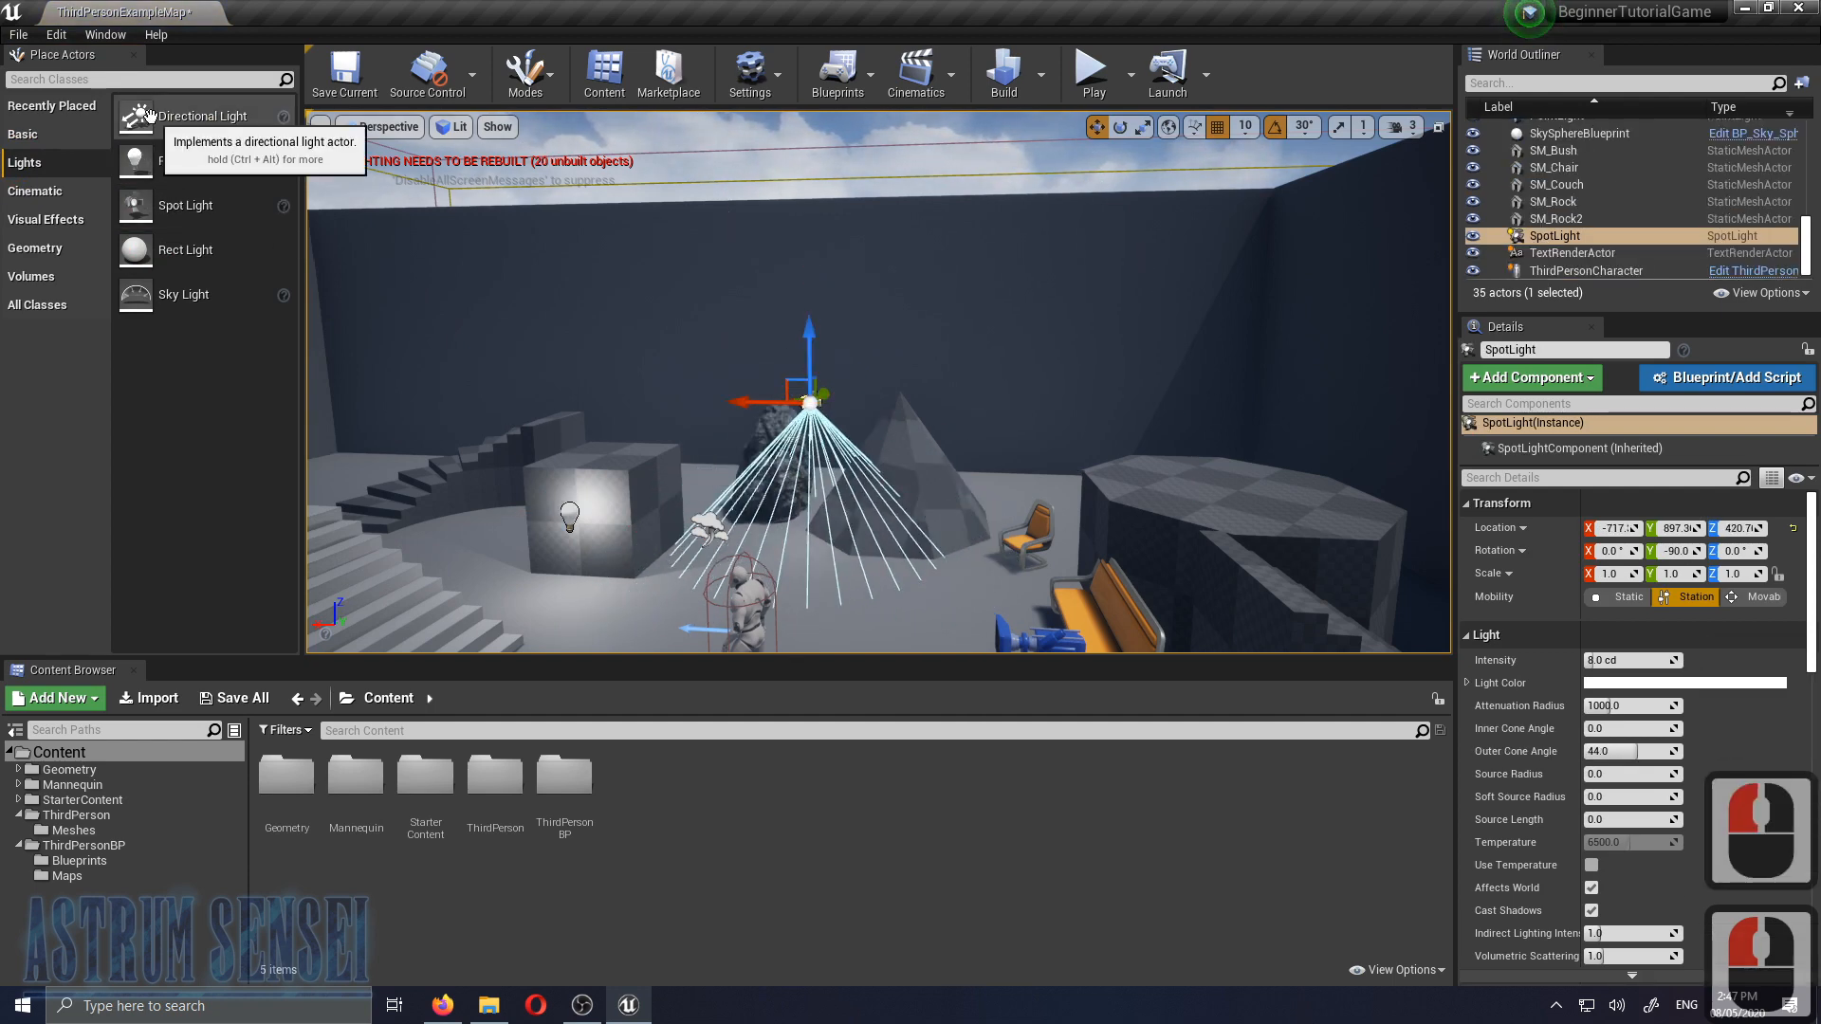
Return to the Basic category of placeable actors and look around the arena with the placed lights
right_click_drag(964, 390, 963, 313)
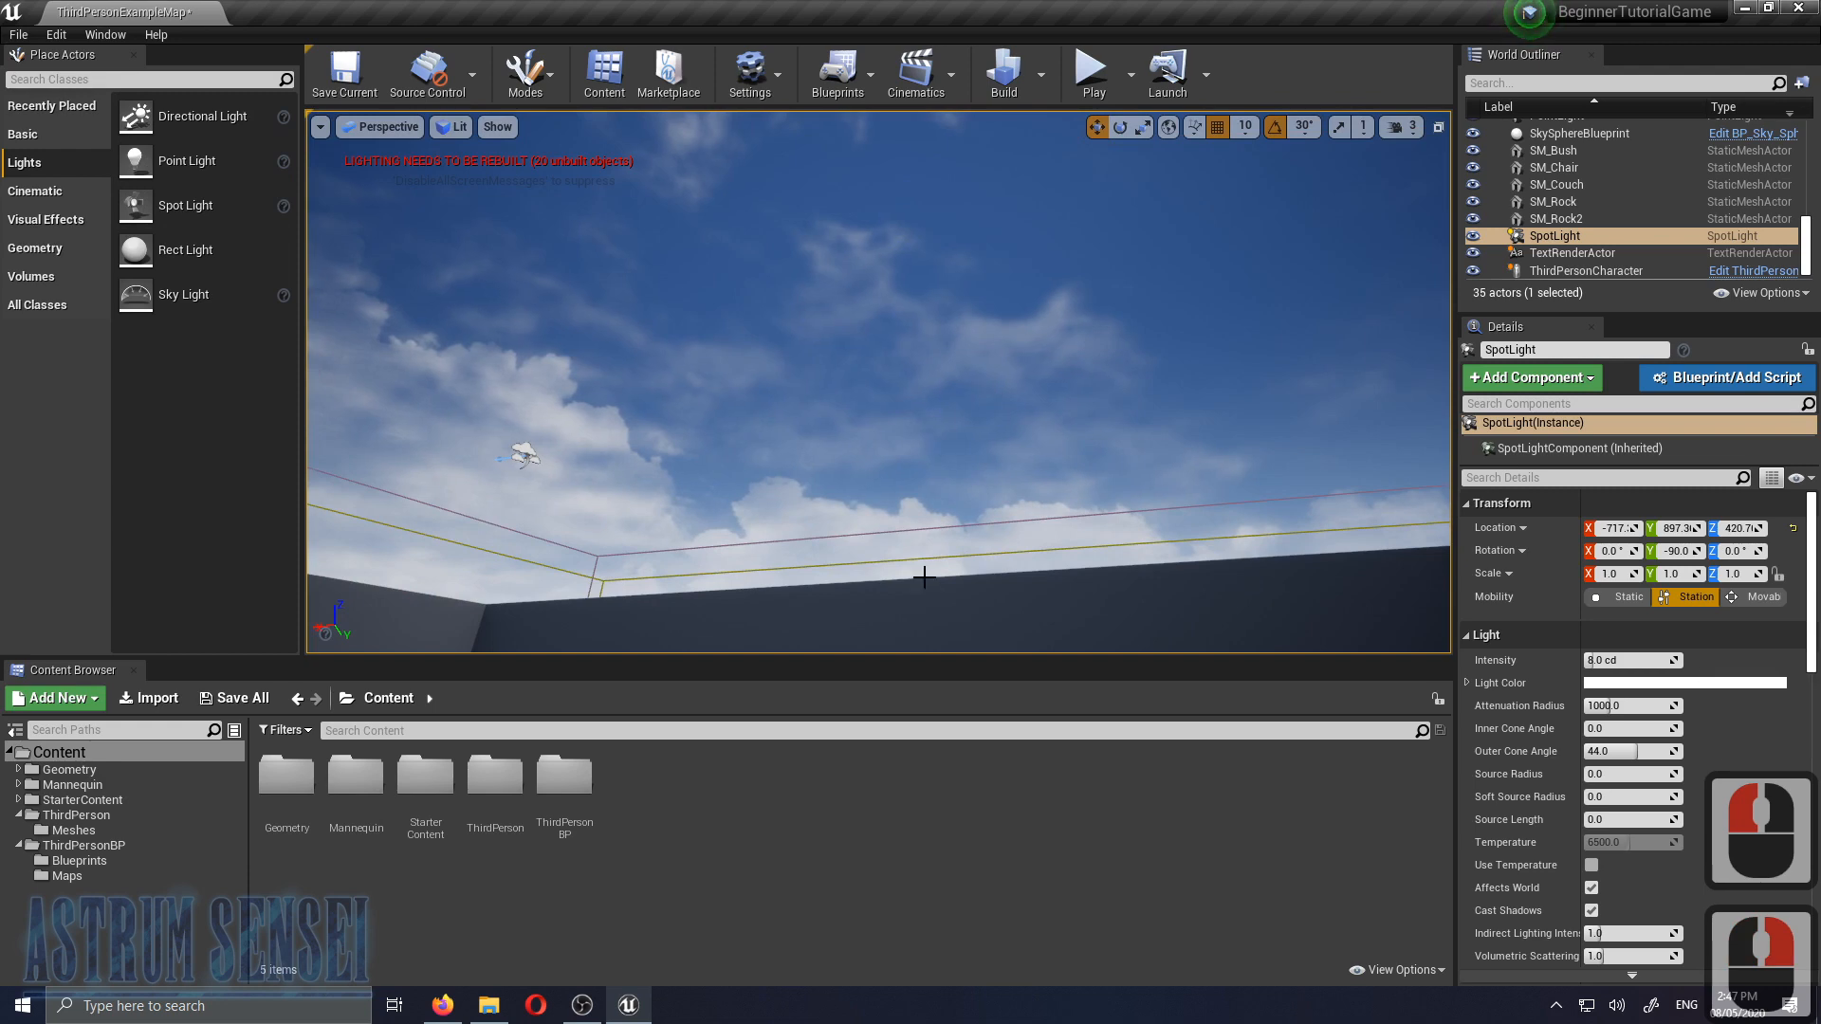
right_click_drag(796, 401, 797, 494)
left_click(23, 134)
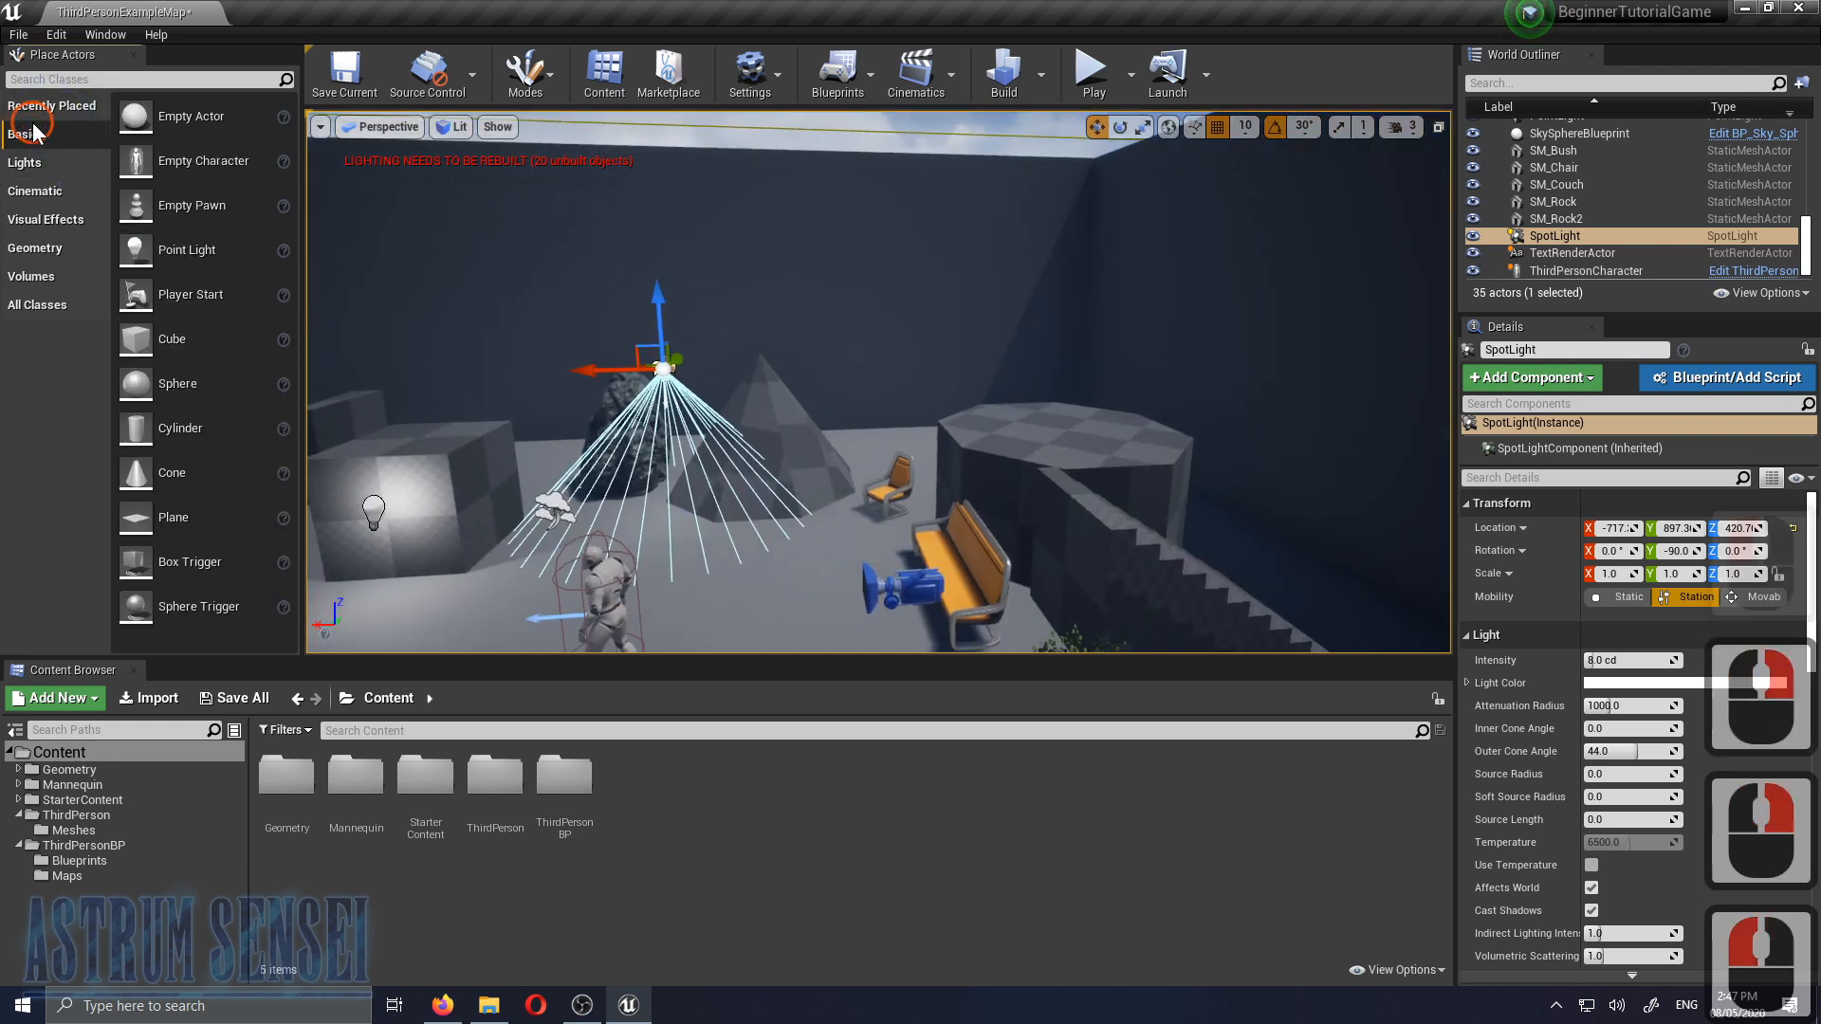
right_click_drag(746, 565, 663, 498)
key("d")
key("w")
right_click_drag(986, 545, 2, 213)
key("d")
key("w")
key("d")
key("w")
key("d")
key("w")
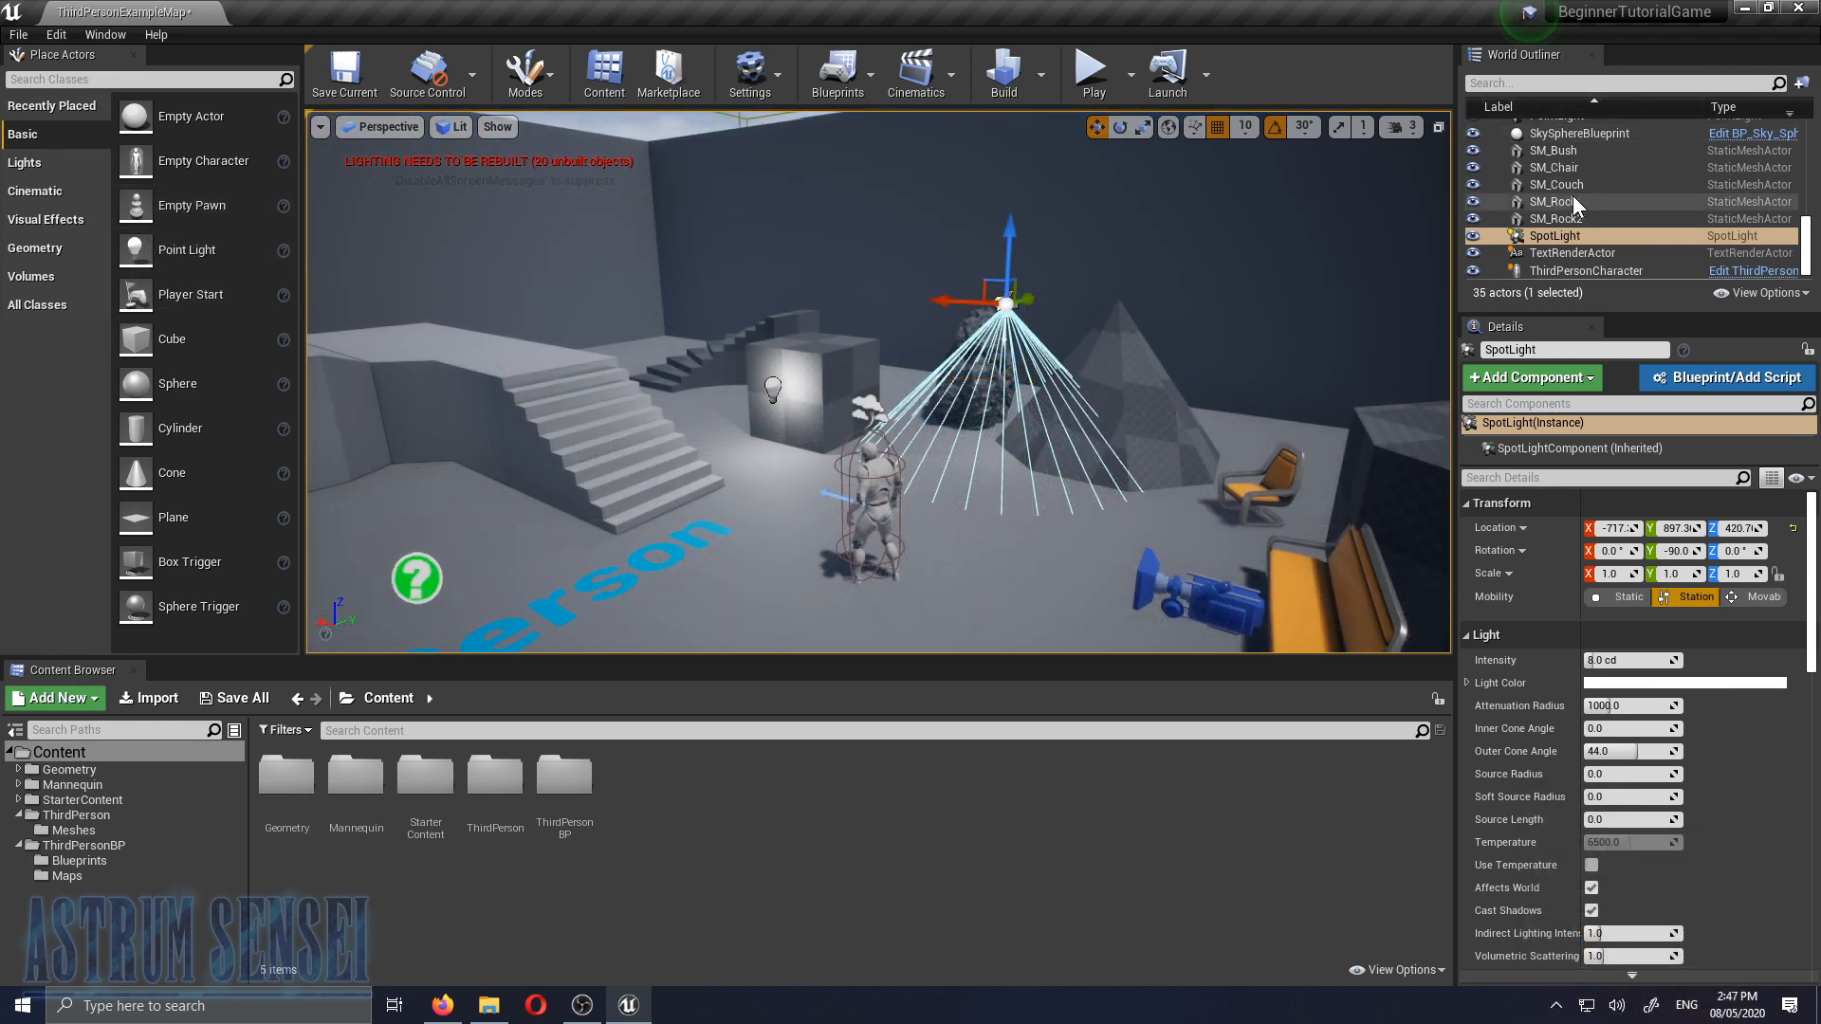
Look through the World Outliner's actor list and select SM_Rock2, followed by SM_Rock, to locate them in the level
scroll(1573, 195, "up", 12)
scroll(1574, 194, "up", 3)
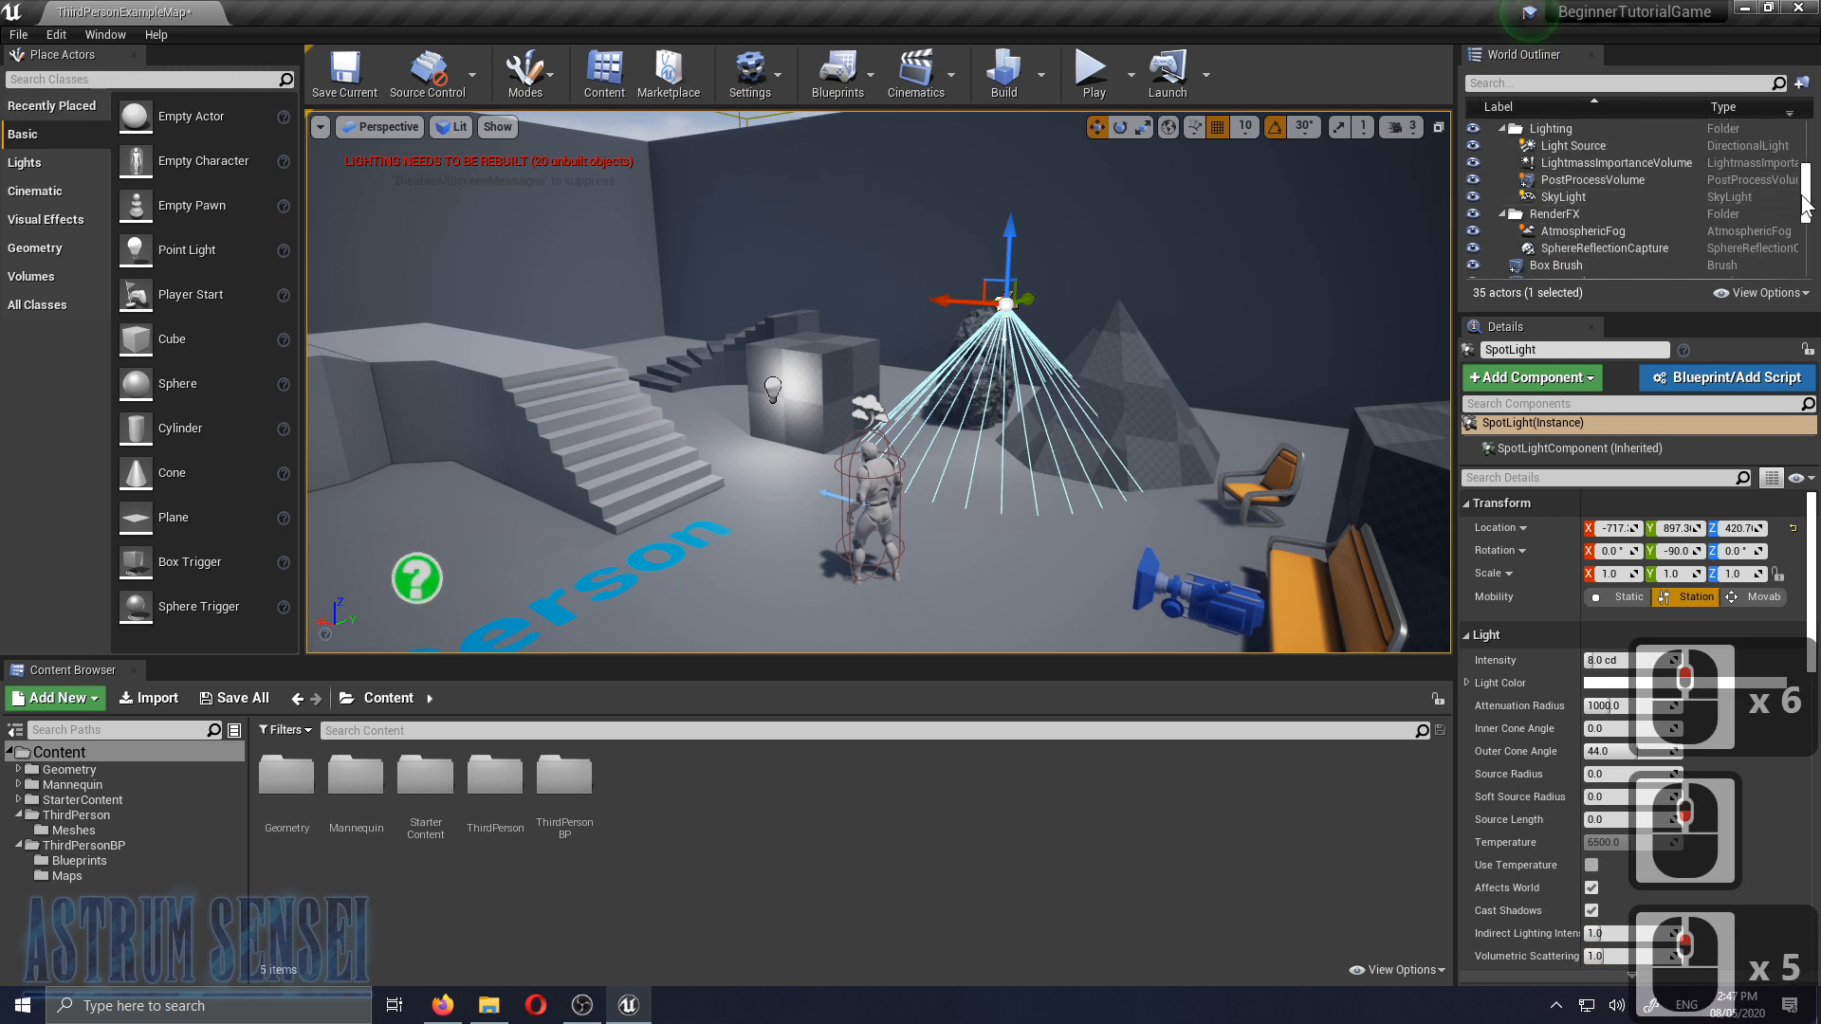
left_click_drag(1805, 202, 1805, 275)
left_click(1619, 218)
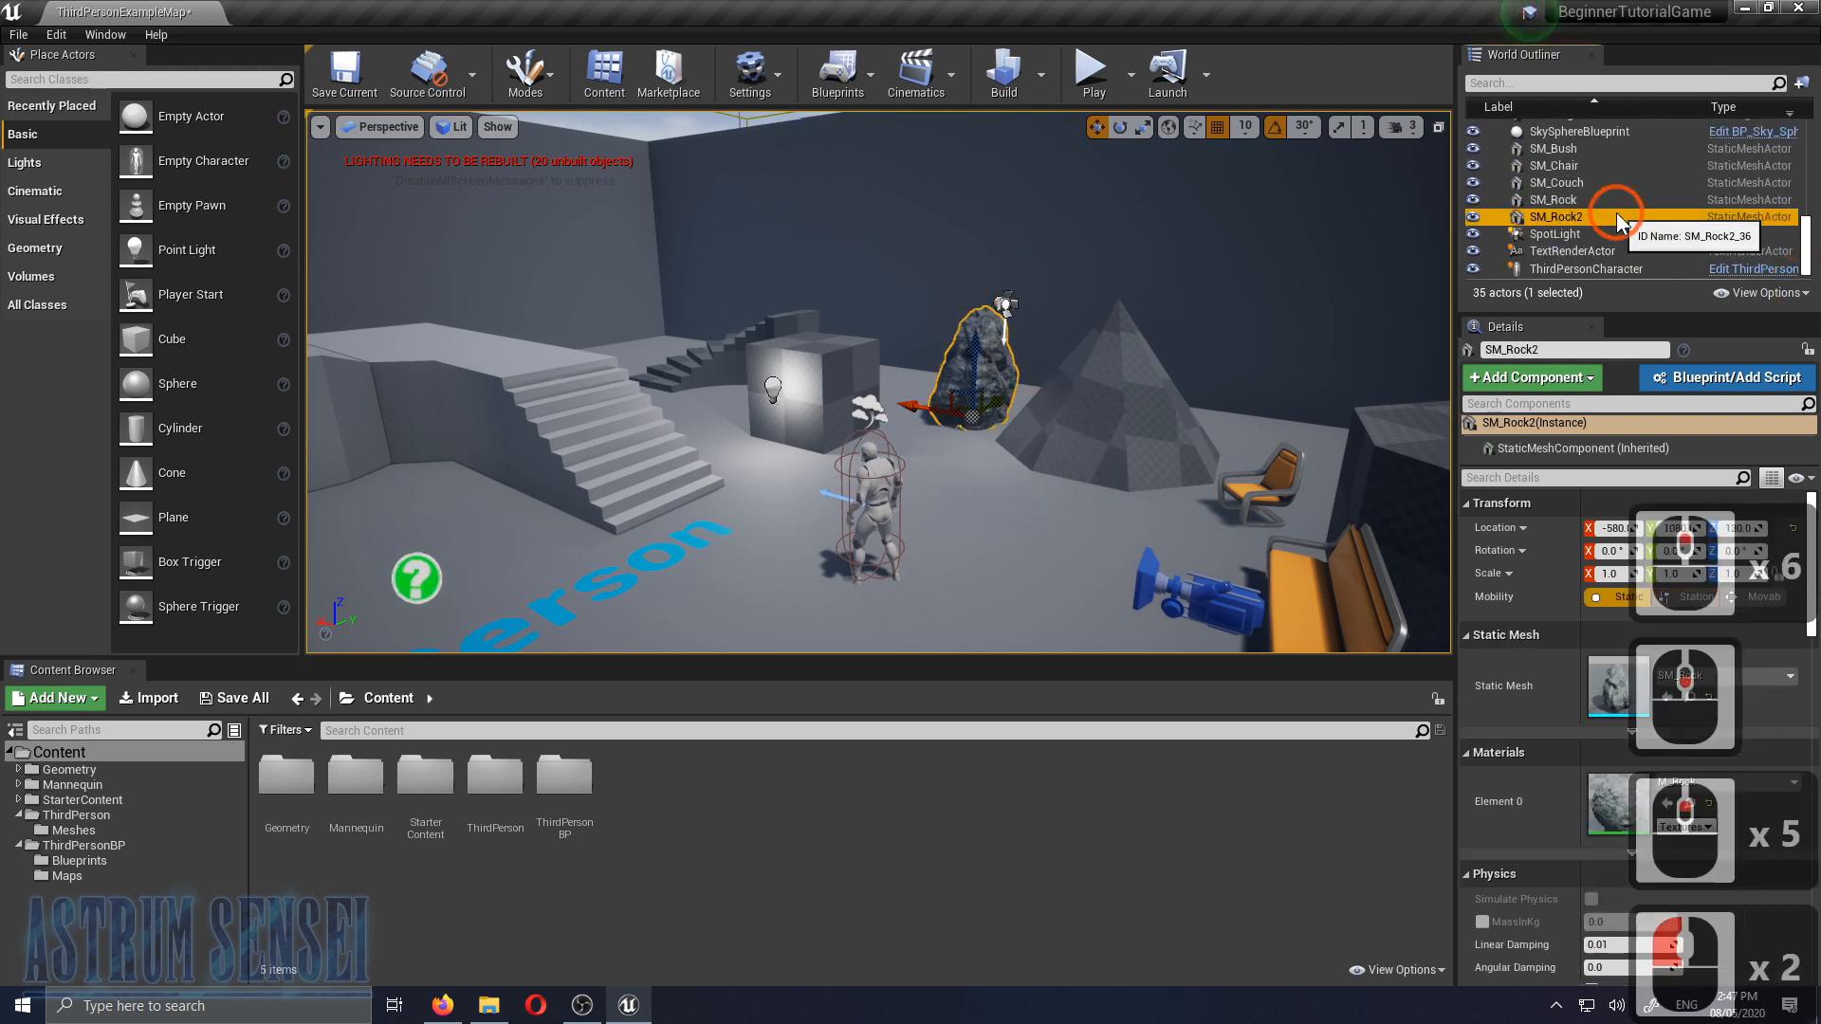
key("f")
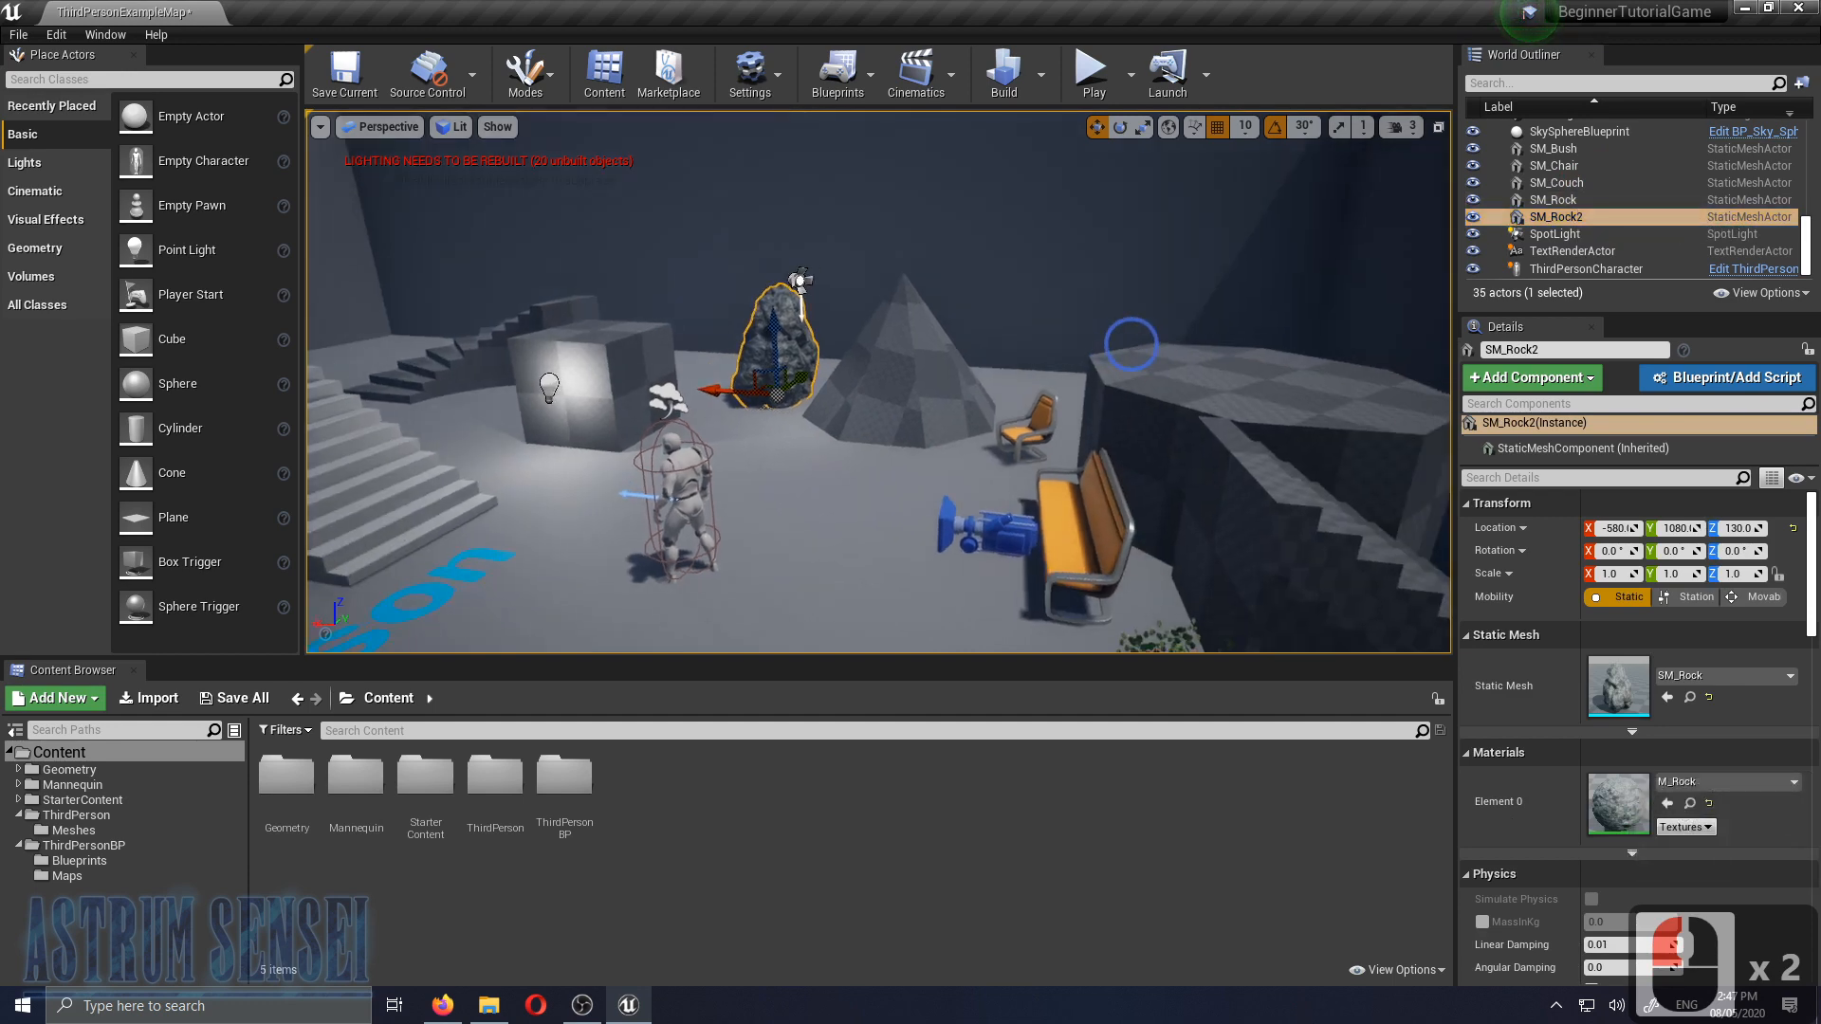
double_click(1572, 199)
right_click_drag(1392, 520, 1296, 237)
Select ThirdPersonCharacter, TextRenderActor and PointLight one after another in the World Outliner to view their details
left_click(1579, 270)
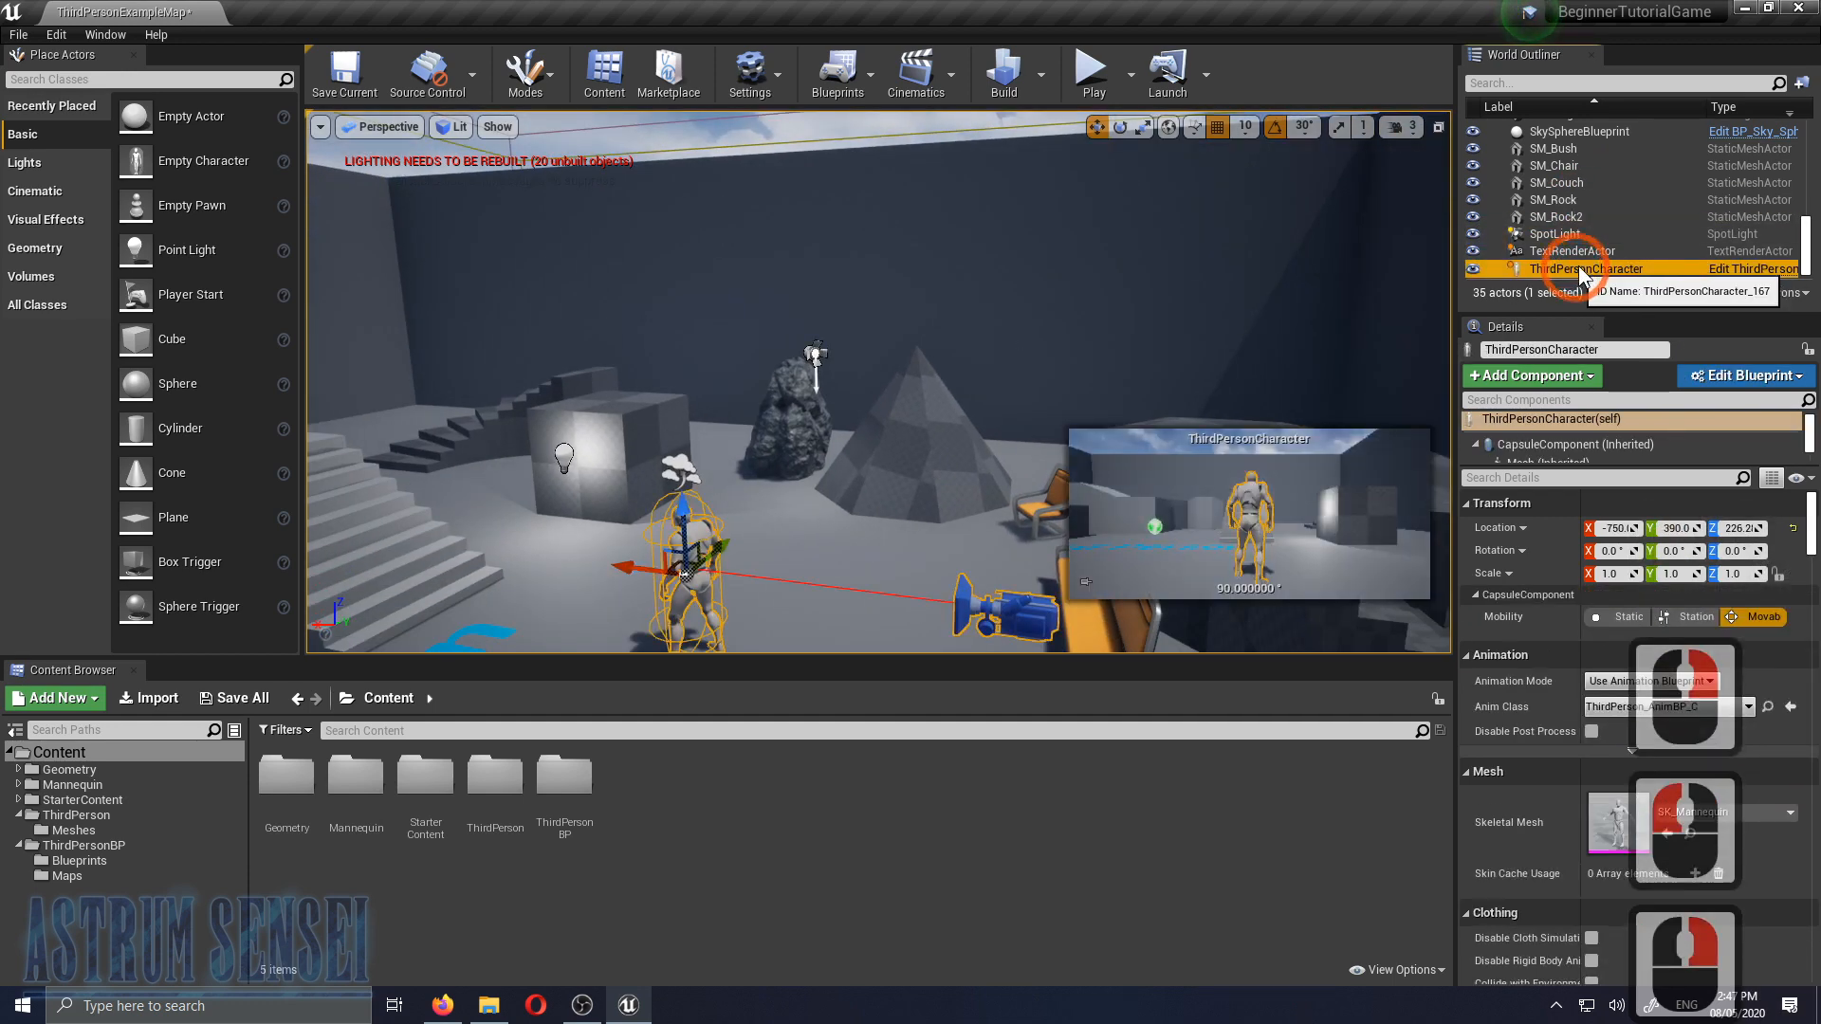
left_click(1575, 250)
scroll(1595, 236, "up", 1)
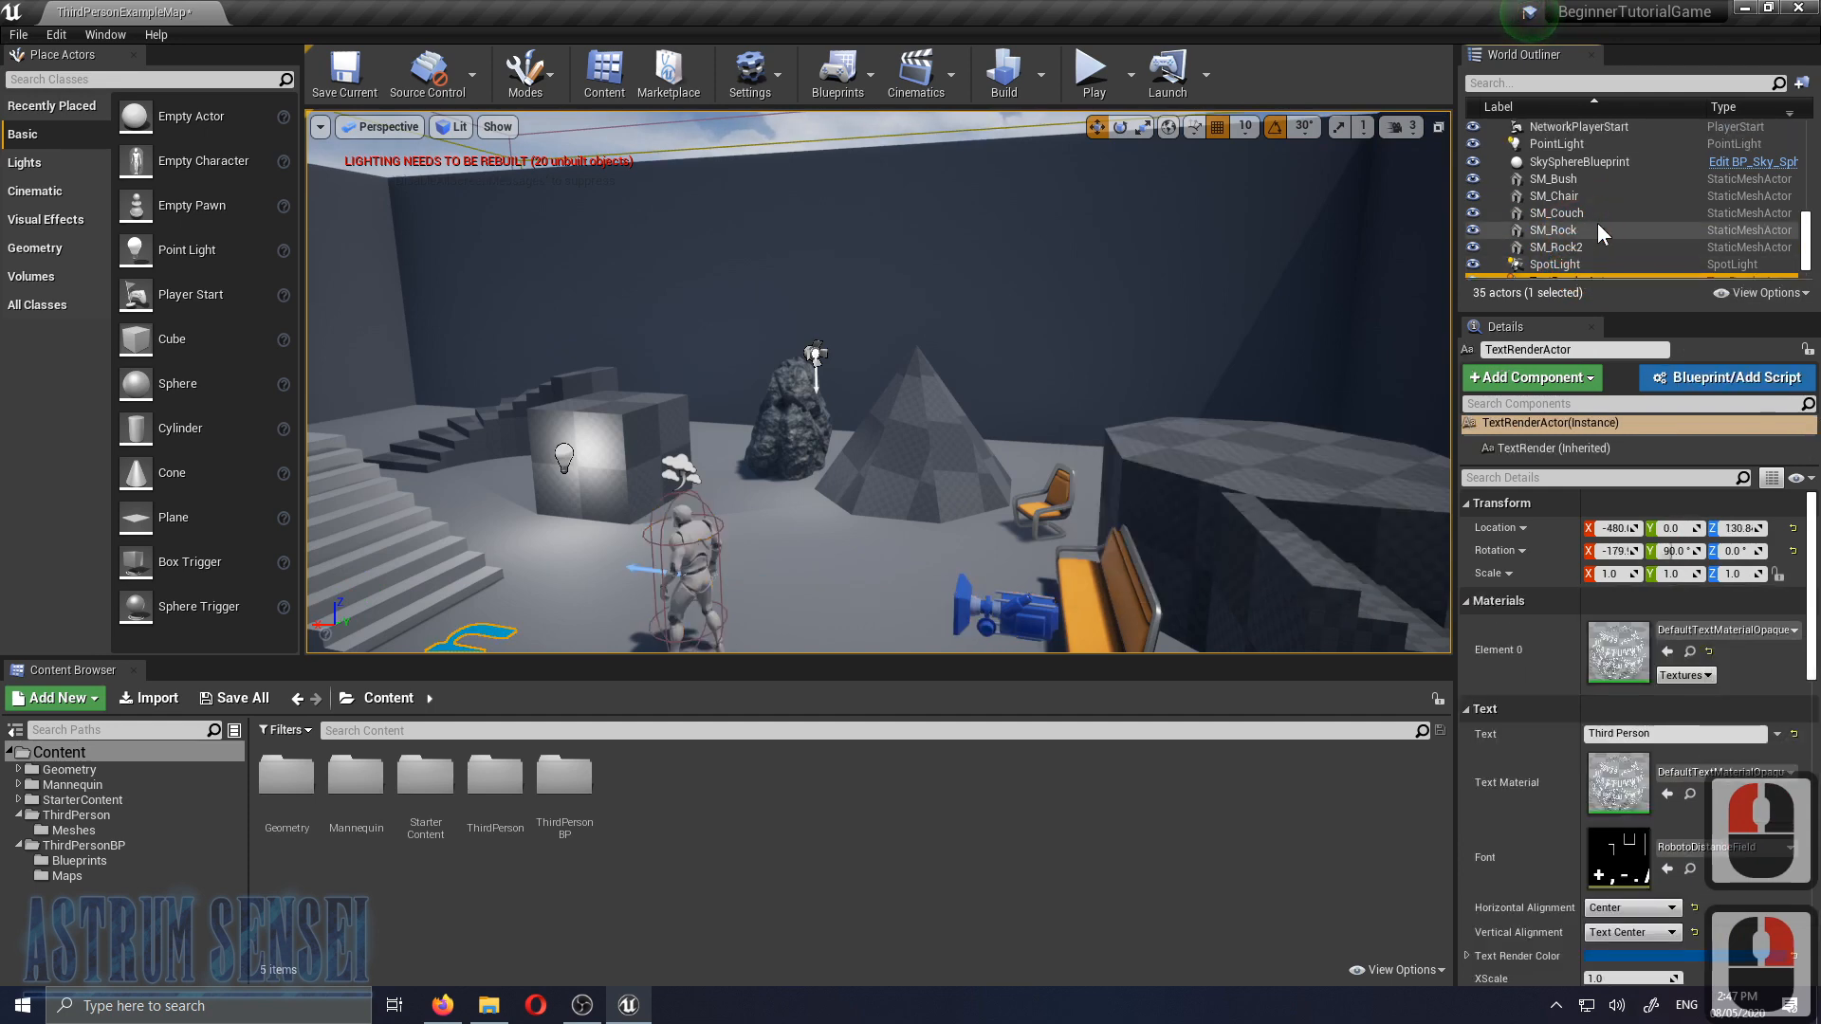
scroll(1595, 231, "up", 3)
left_click(1557, 235)
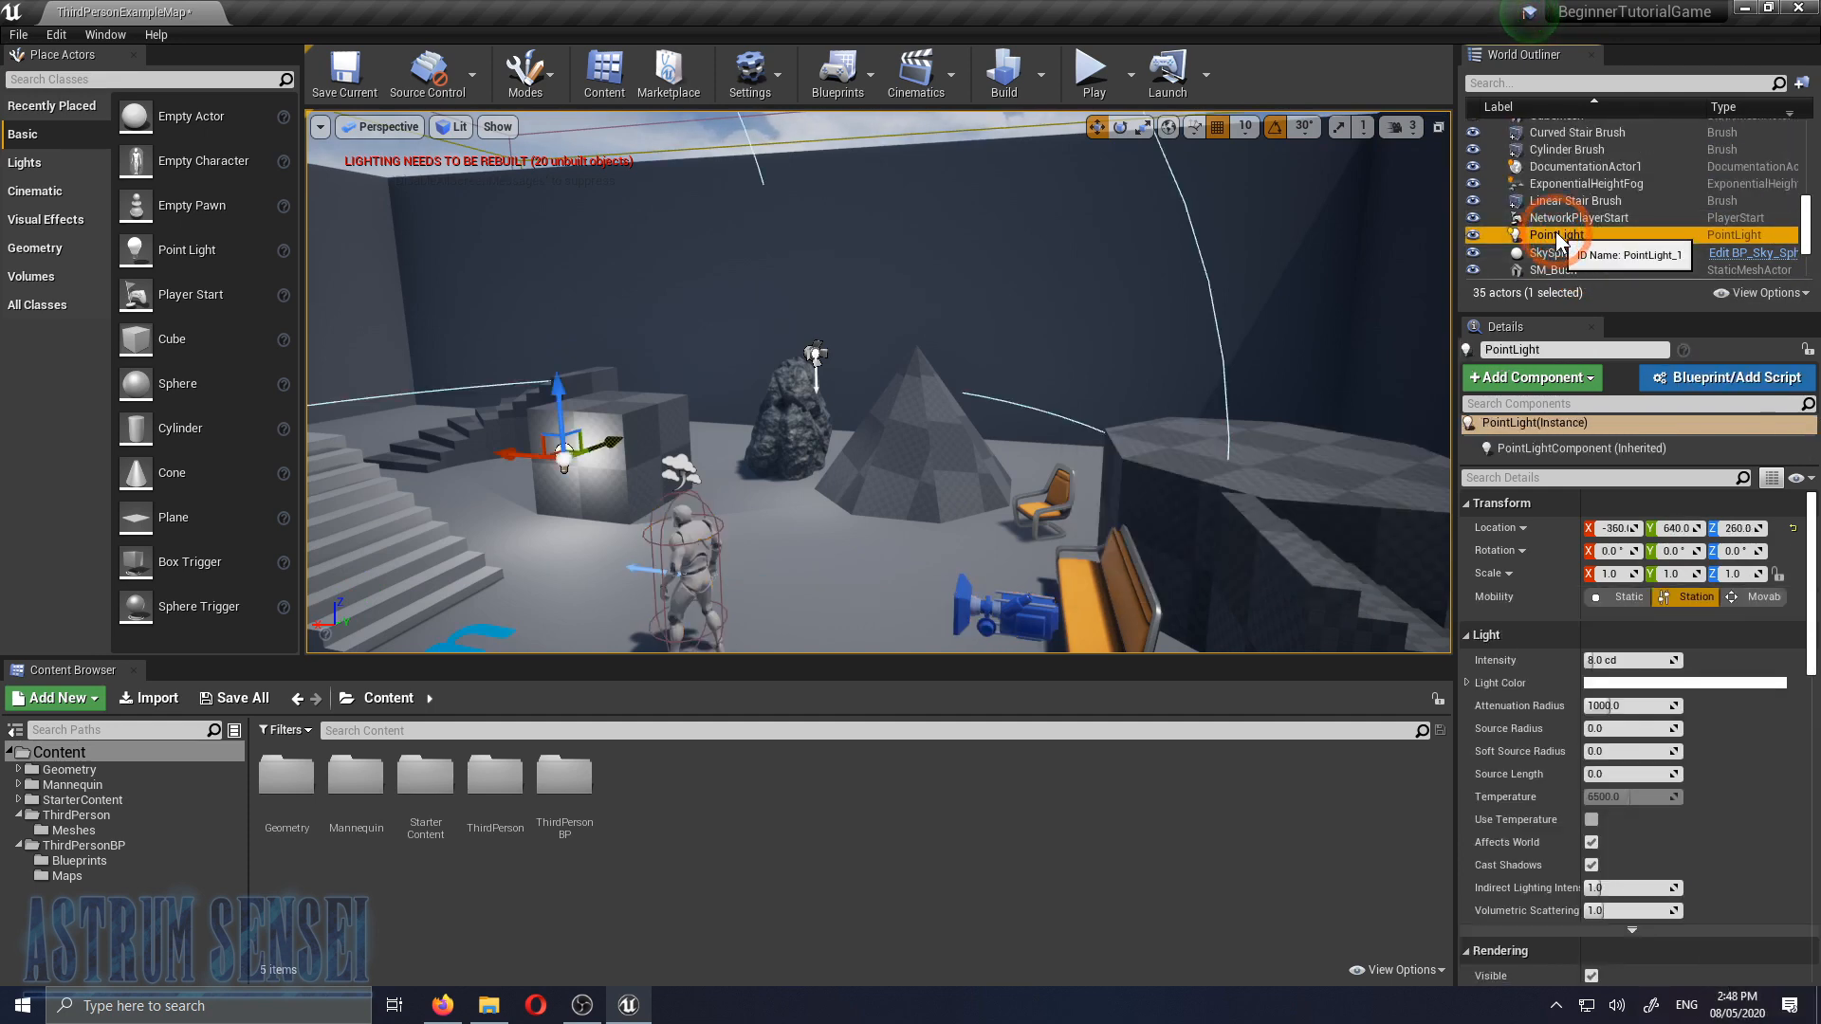
Delete the Box Brush and Cone Brush together and undo the deletion
scroll(1586, 209, "up", 4)
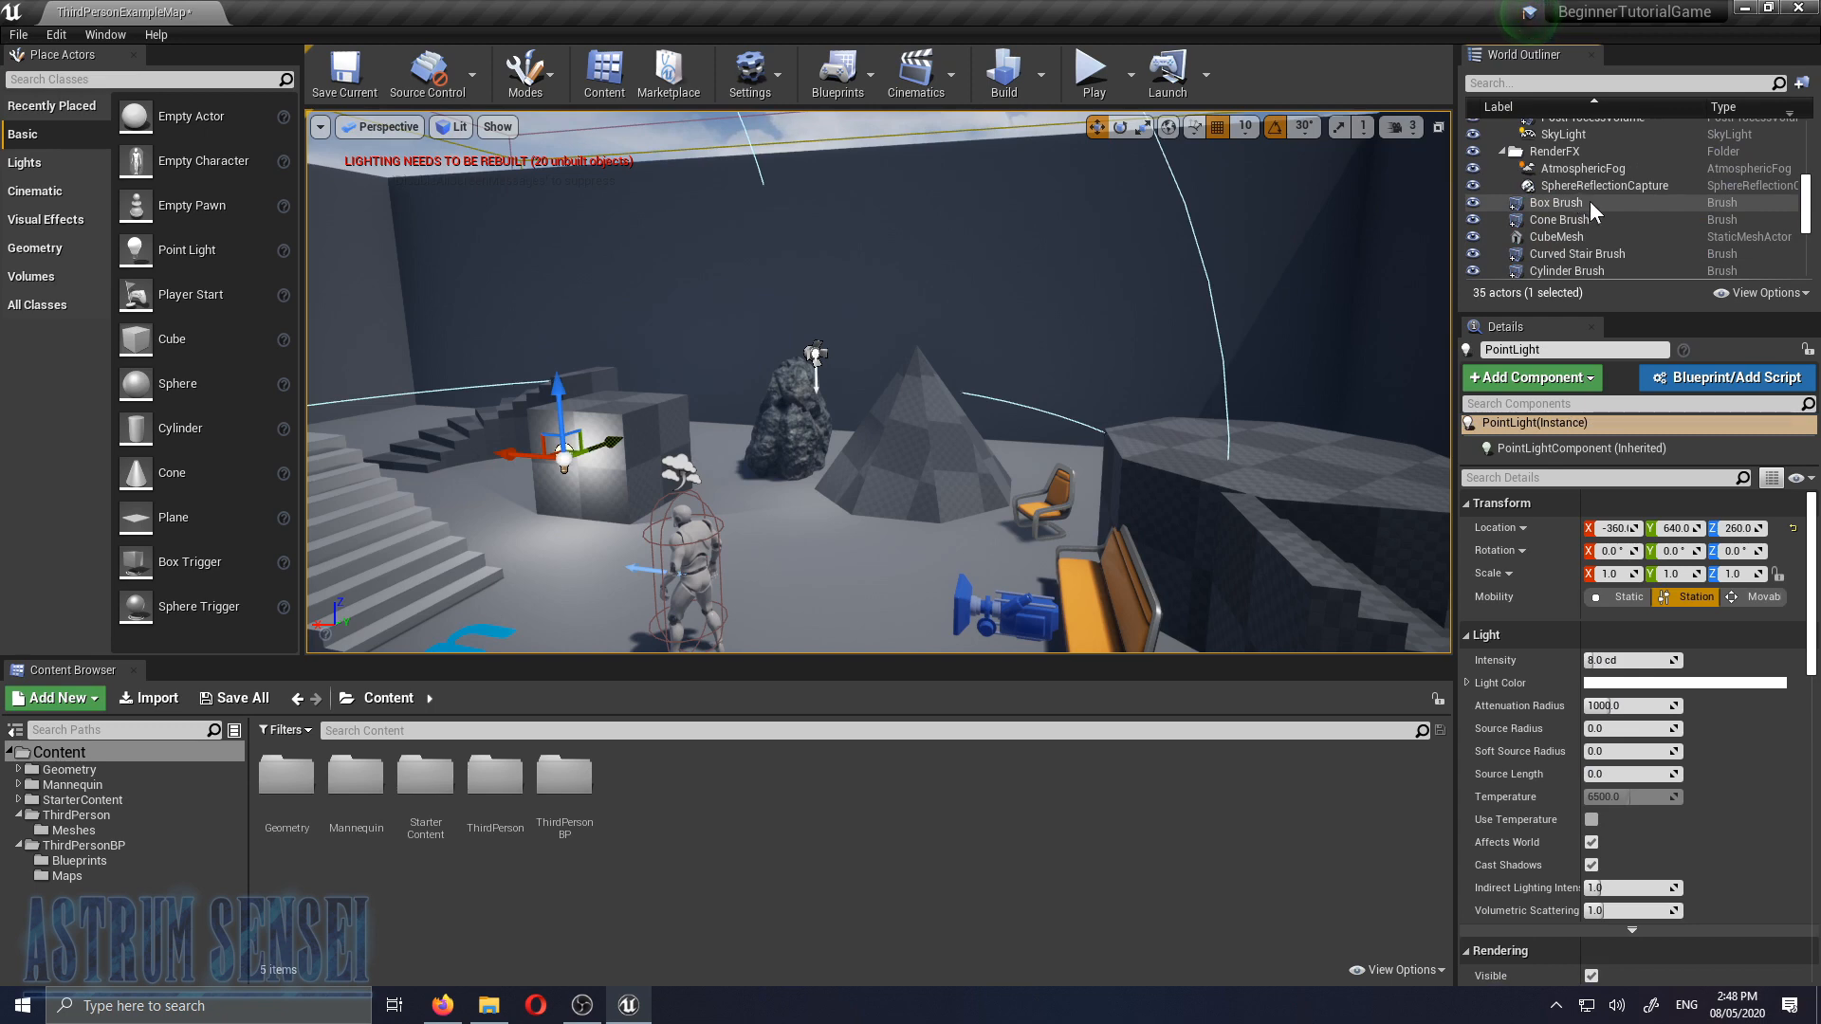
left_click(1588, 203)
left_click(1592, 218, "ctrl")
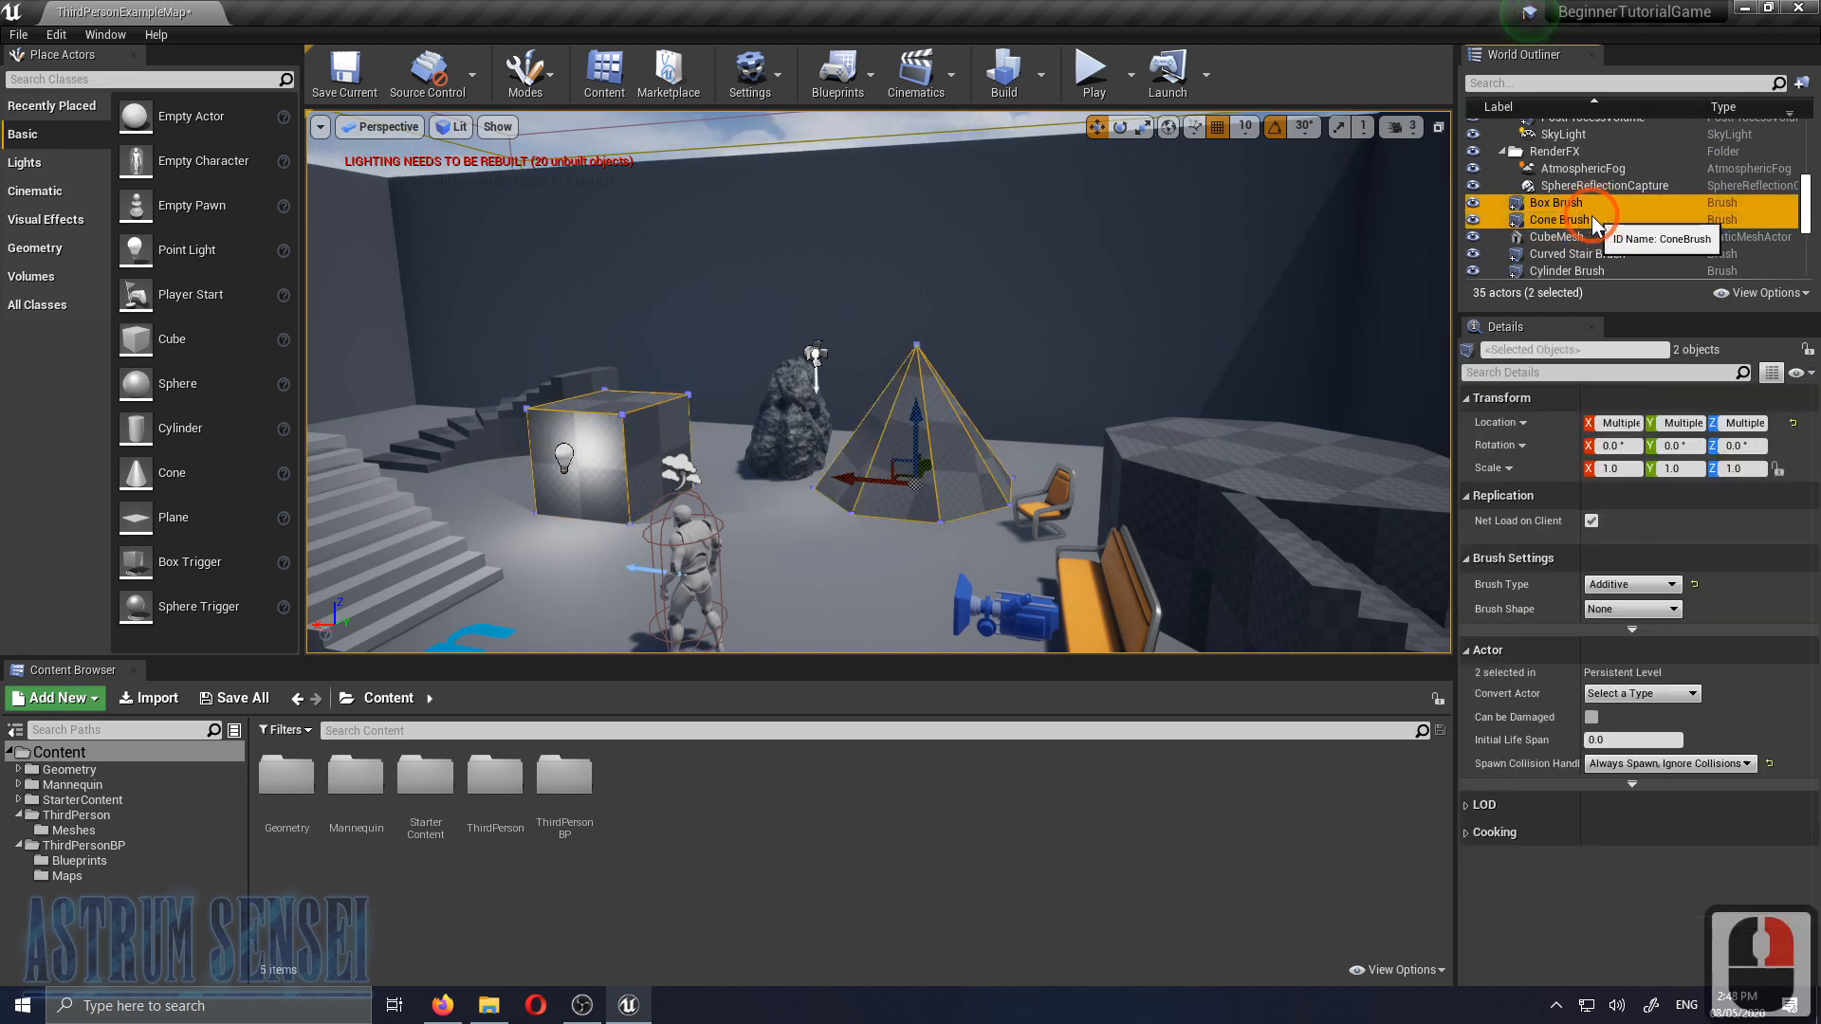
key("Delete")
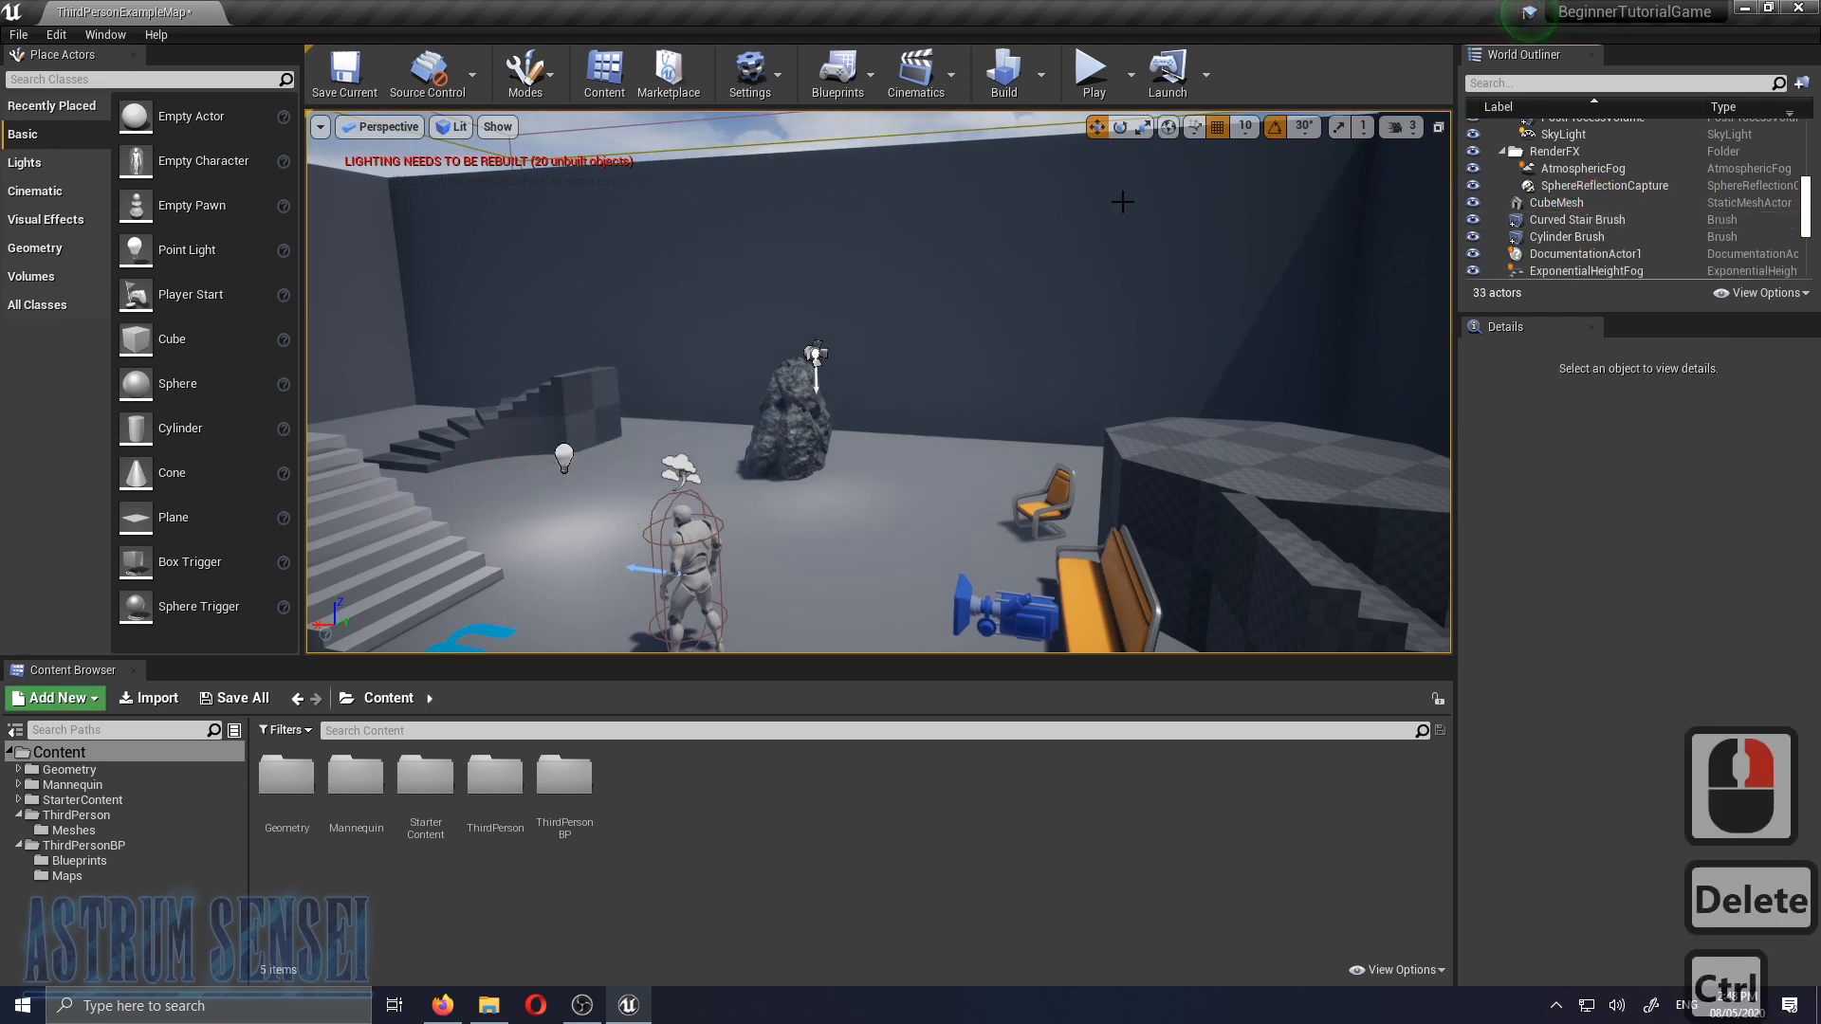
key("ctrl+z")
Select the Floor mesh in the Arena folder of the World Outliner
right_click_drag(1156, 405, 1117, 418)
key("s")
key("a")
left_click_drag(1805, 204, 1806, 138)
left_click(1637, 182)
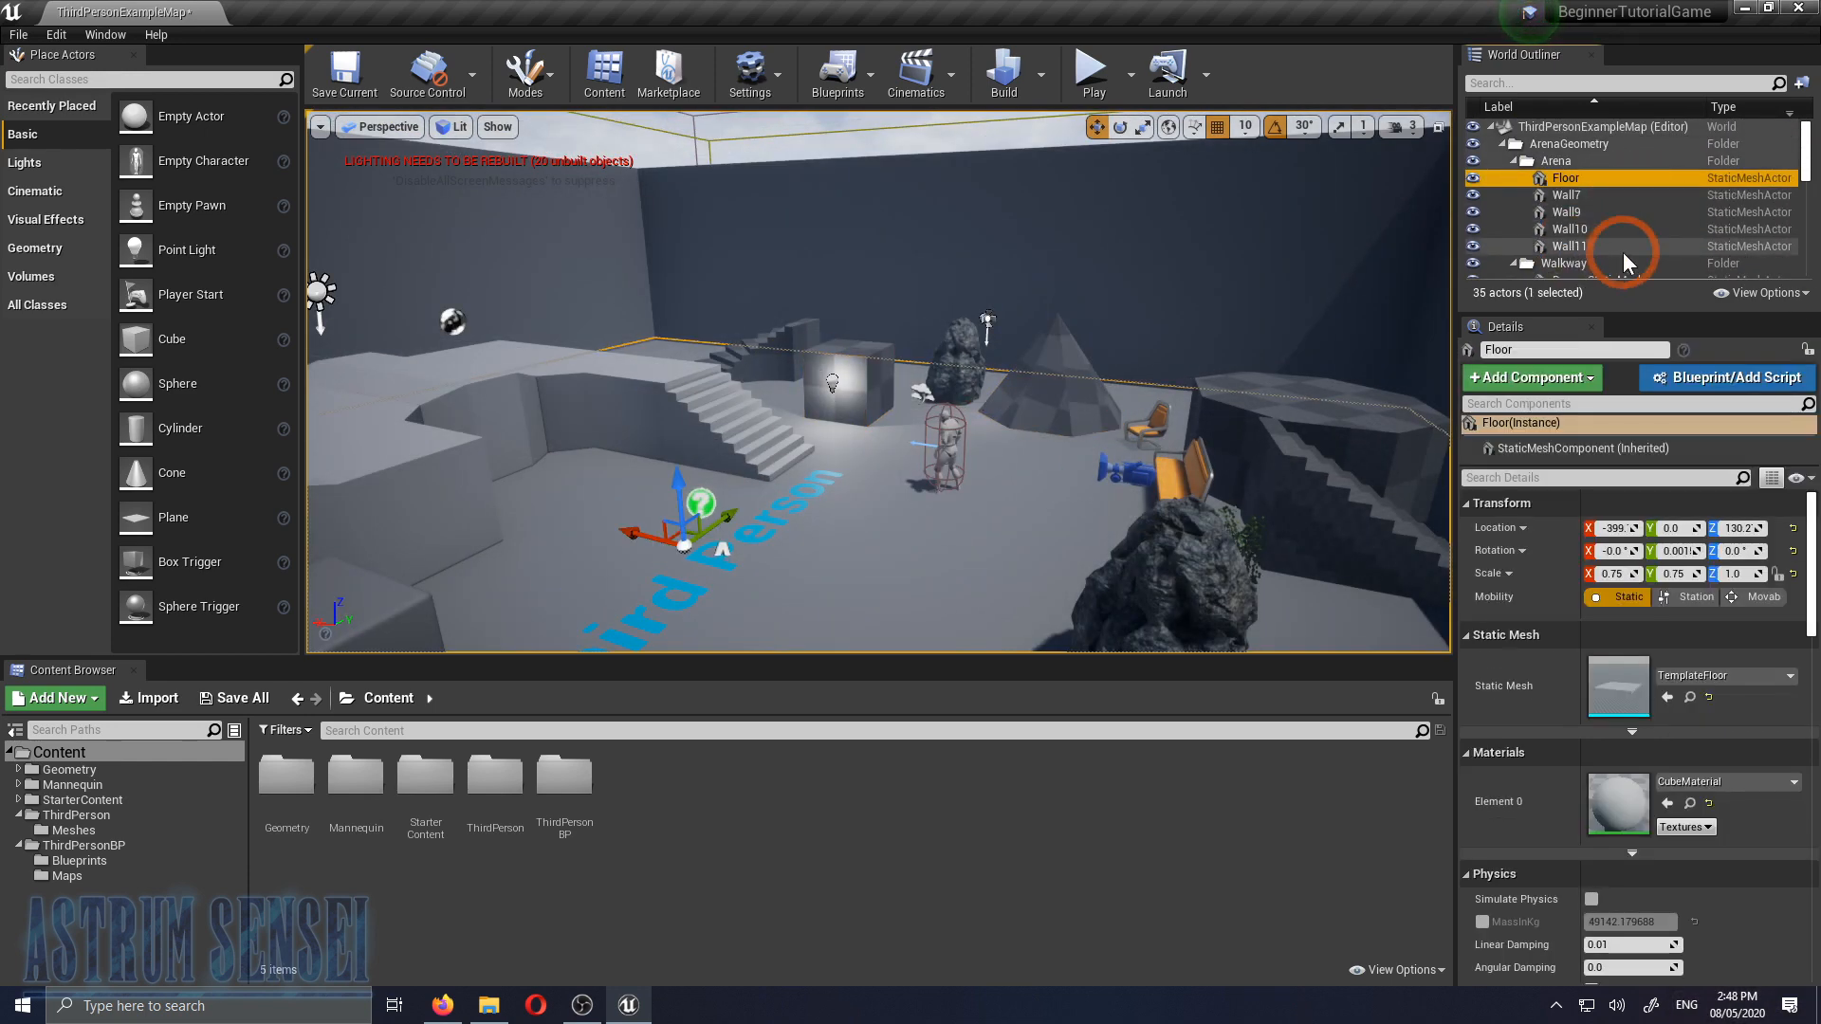
Collapse the Lighting and Walkway folders in the World Outliner
scroll(1624, 252, "down", 3)
left_click(1502, 211)
left_click(1502, 211)
left_click(1501, 212)
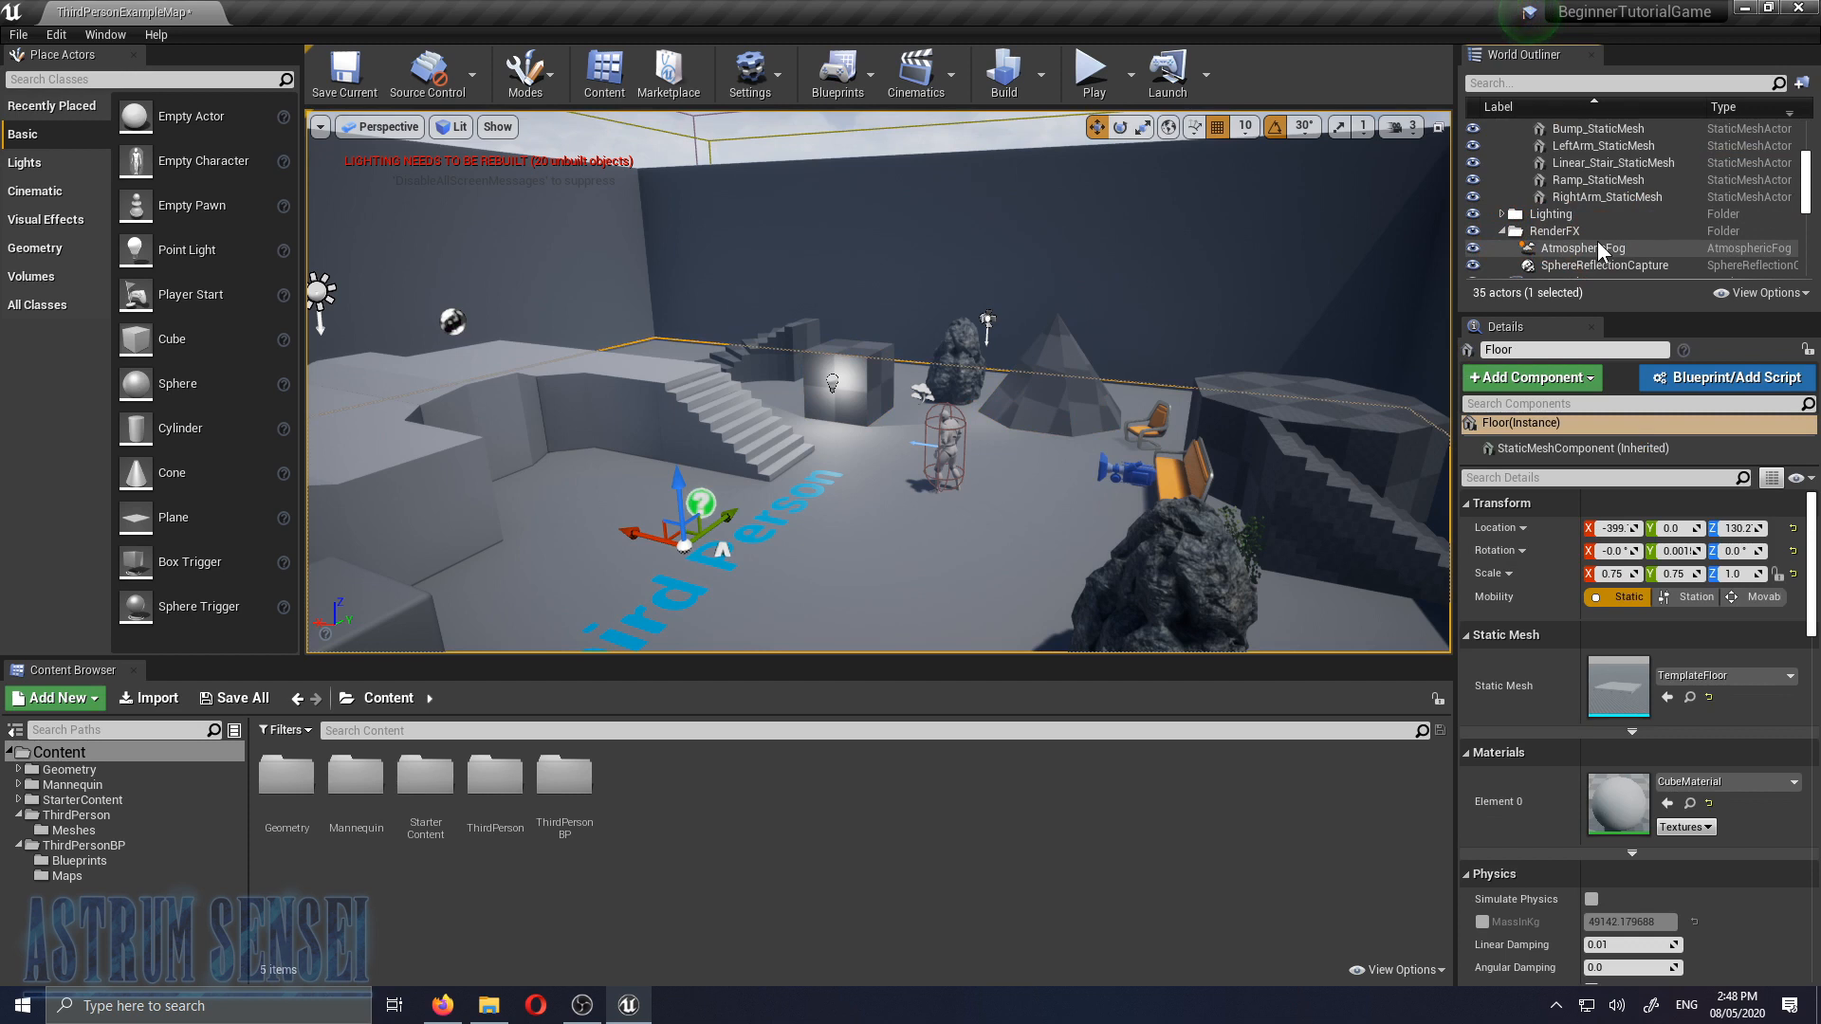
left_click(1475, 231)
scroll(1596, 191, "up", 3)
left_click(1514, 232)
Hide and show the Walkway folder and the Arena folder to see which meshes each one controls
left_click(1475, 234)
left_click(1475, 234)
left_click(1475, 234)
left_click(1475, 234)
left_click(1472, 130)
left_click(1472, 130)
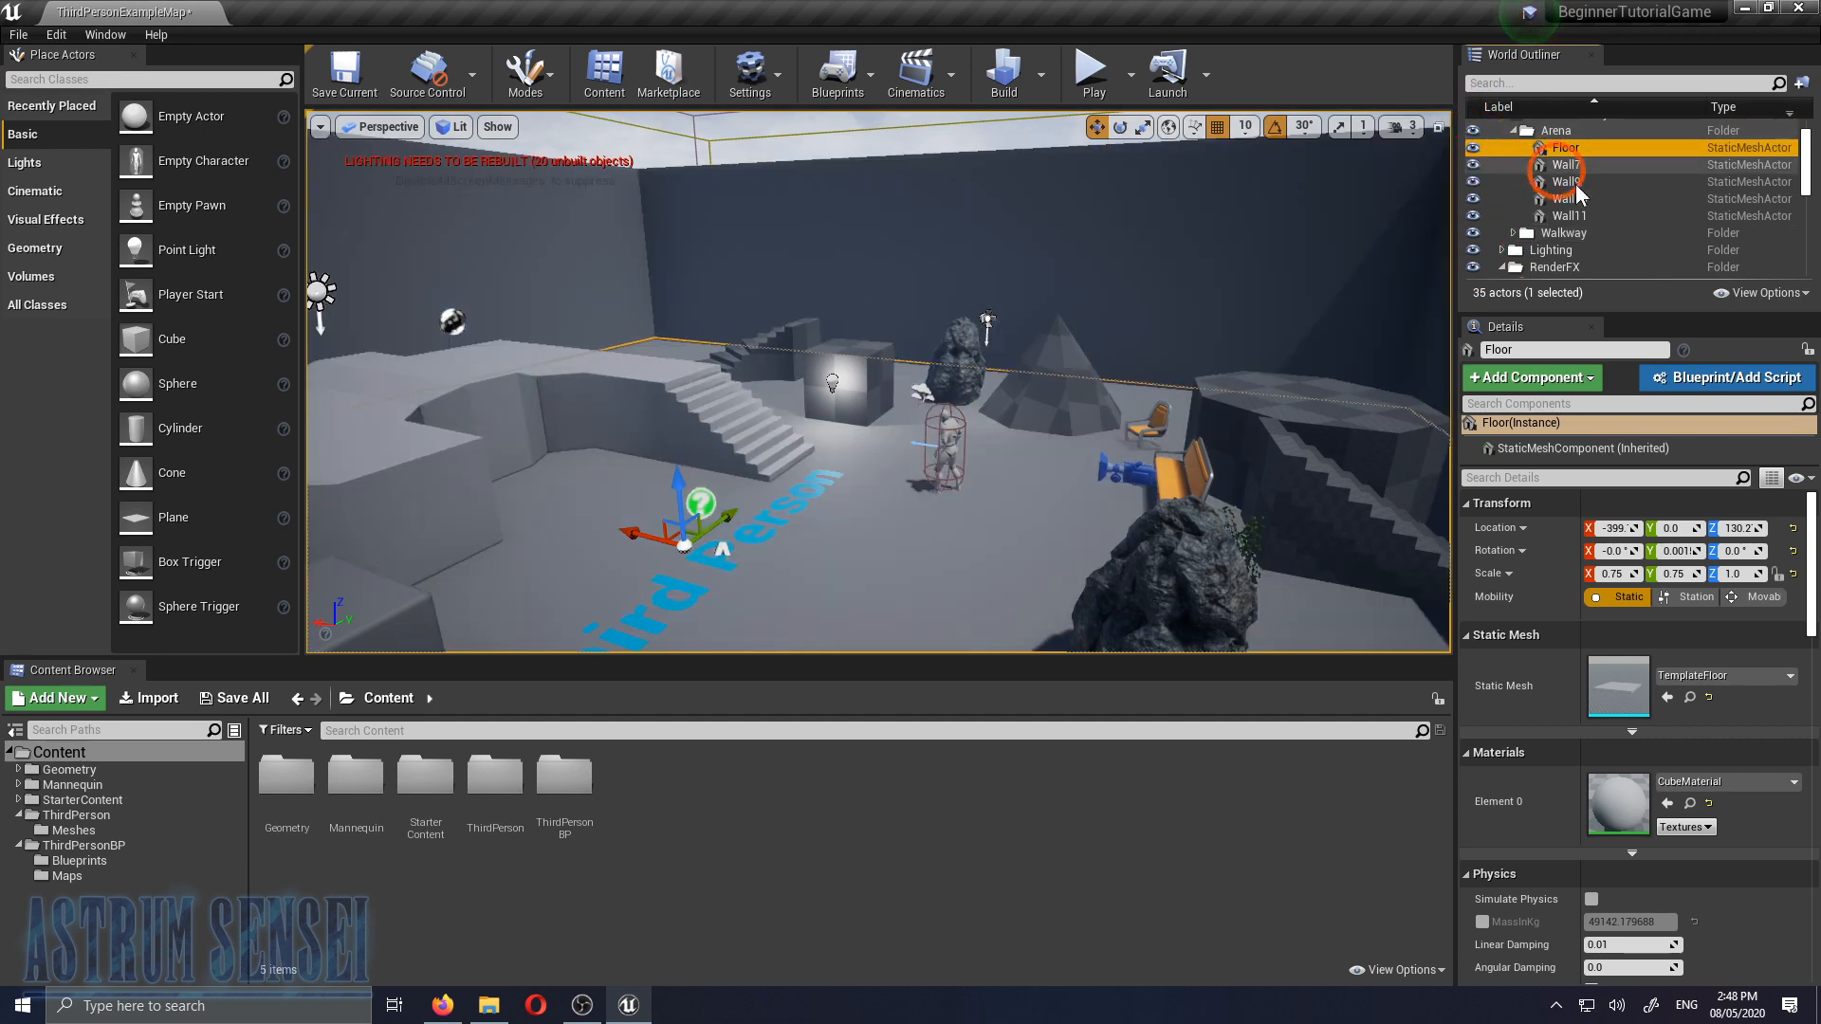
Hide and show the Lighting folder several times to compare the scene with and without its lights
scroll(1578, 237, "down", 1)
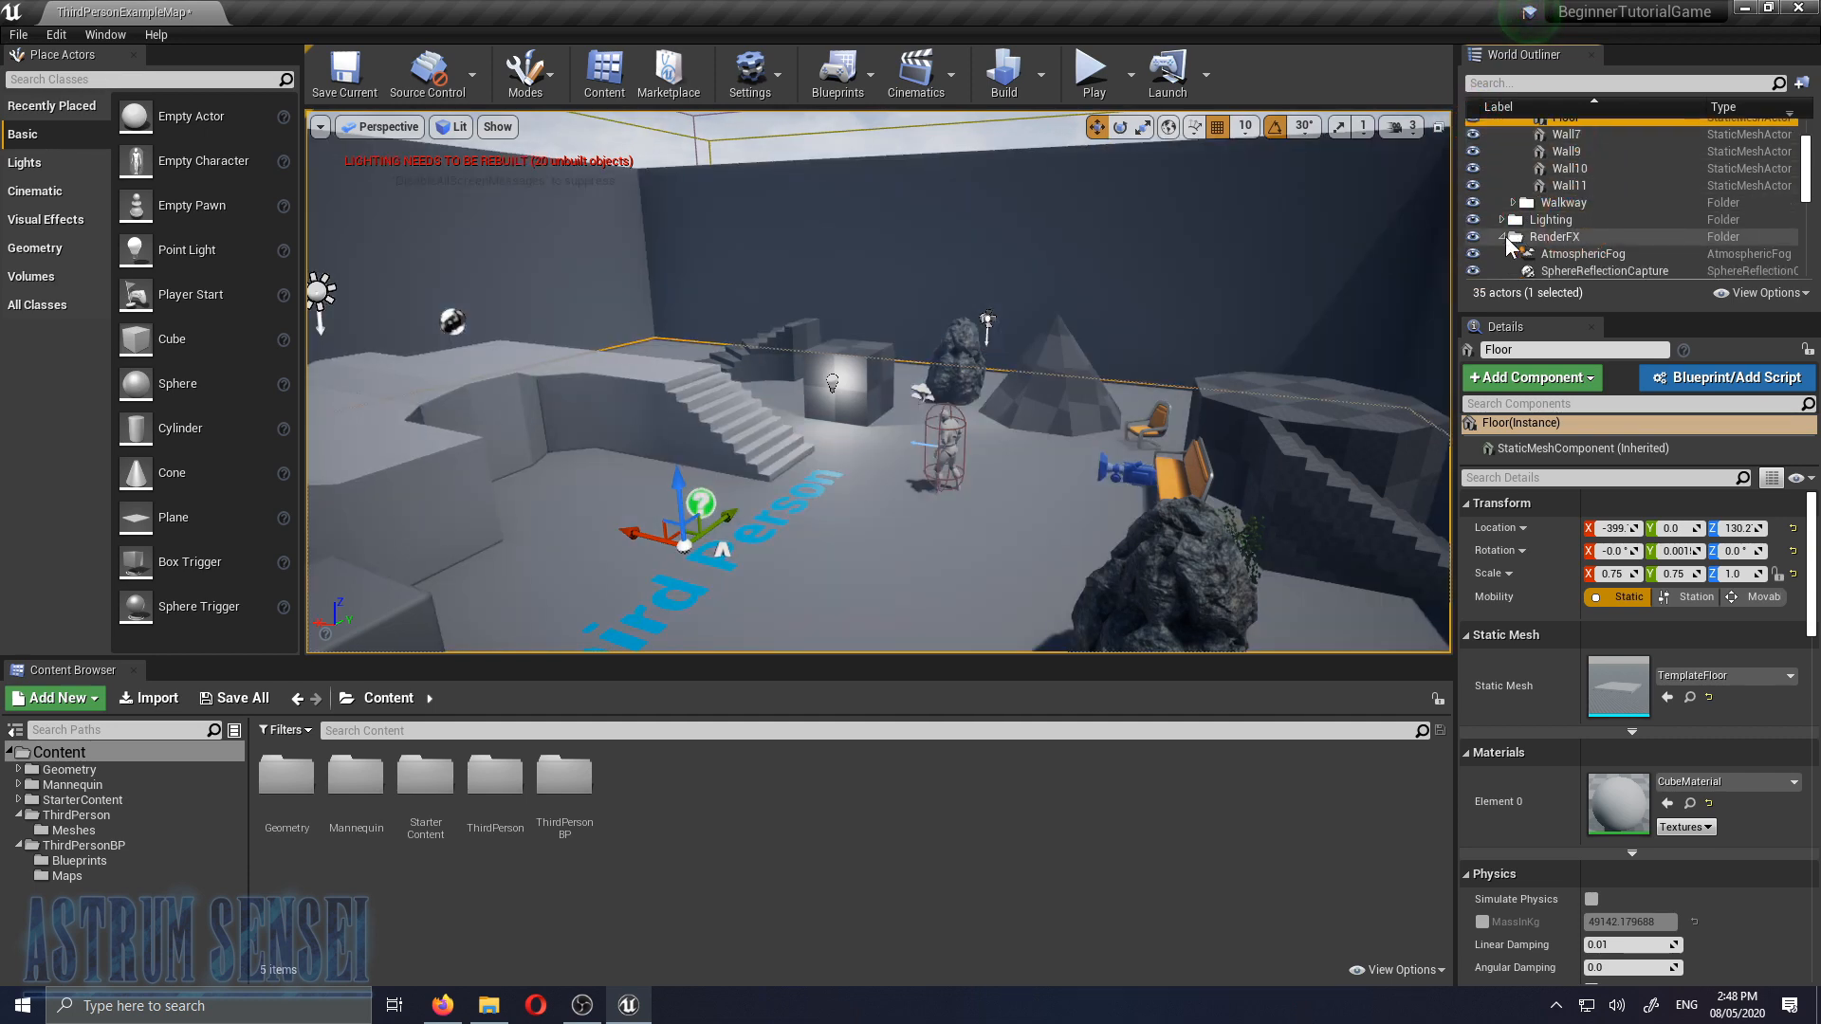
left_click(1473, 220)
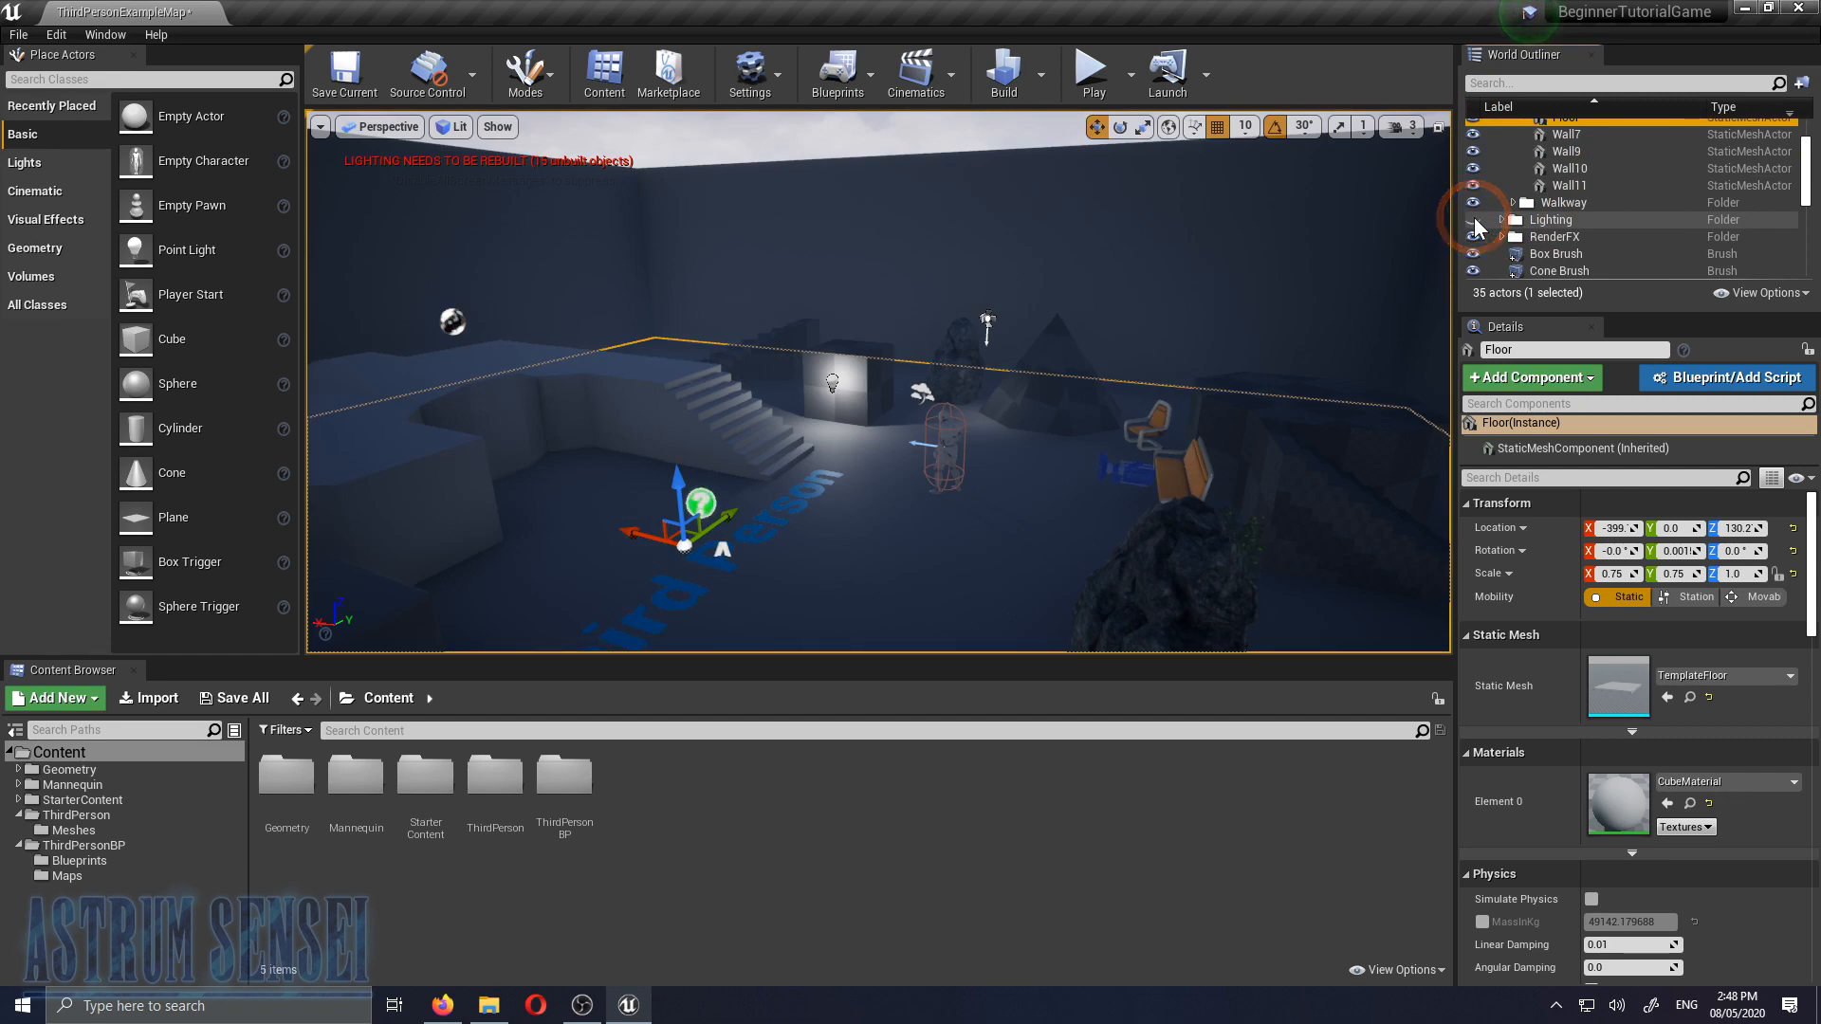
left_click(1473, 220)
left_click(1473, 220)
left_click(1473, 220)
left_click(1473, 221)
left_click(1473, 220)
Select ThirdPersonCharacter in the World Outliner, followed by the arena floor directly in the viewport
scroll(1550, 244, "down", 5)
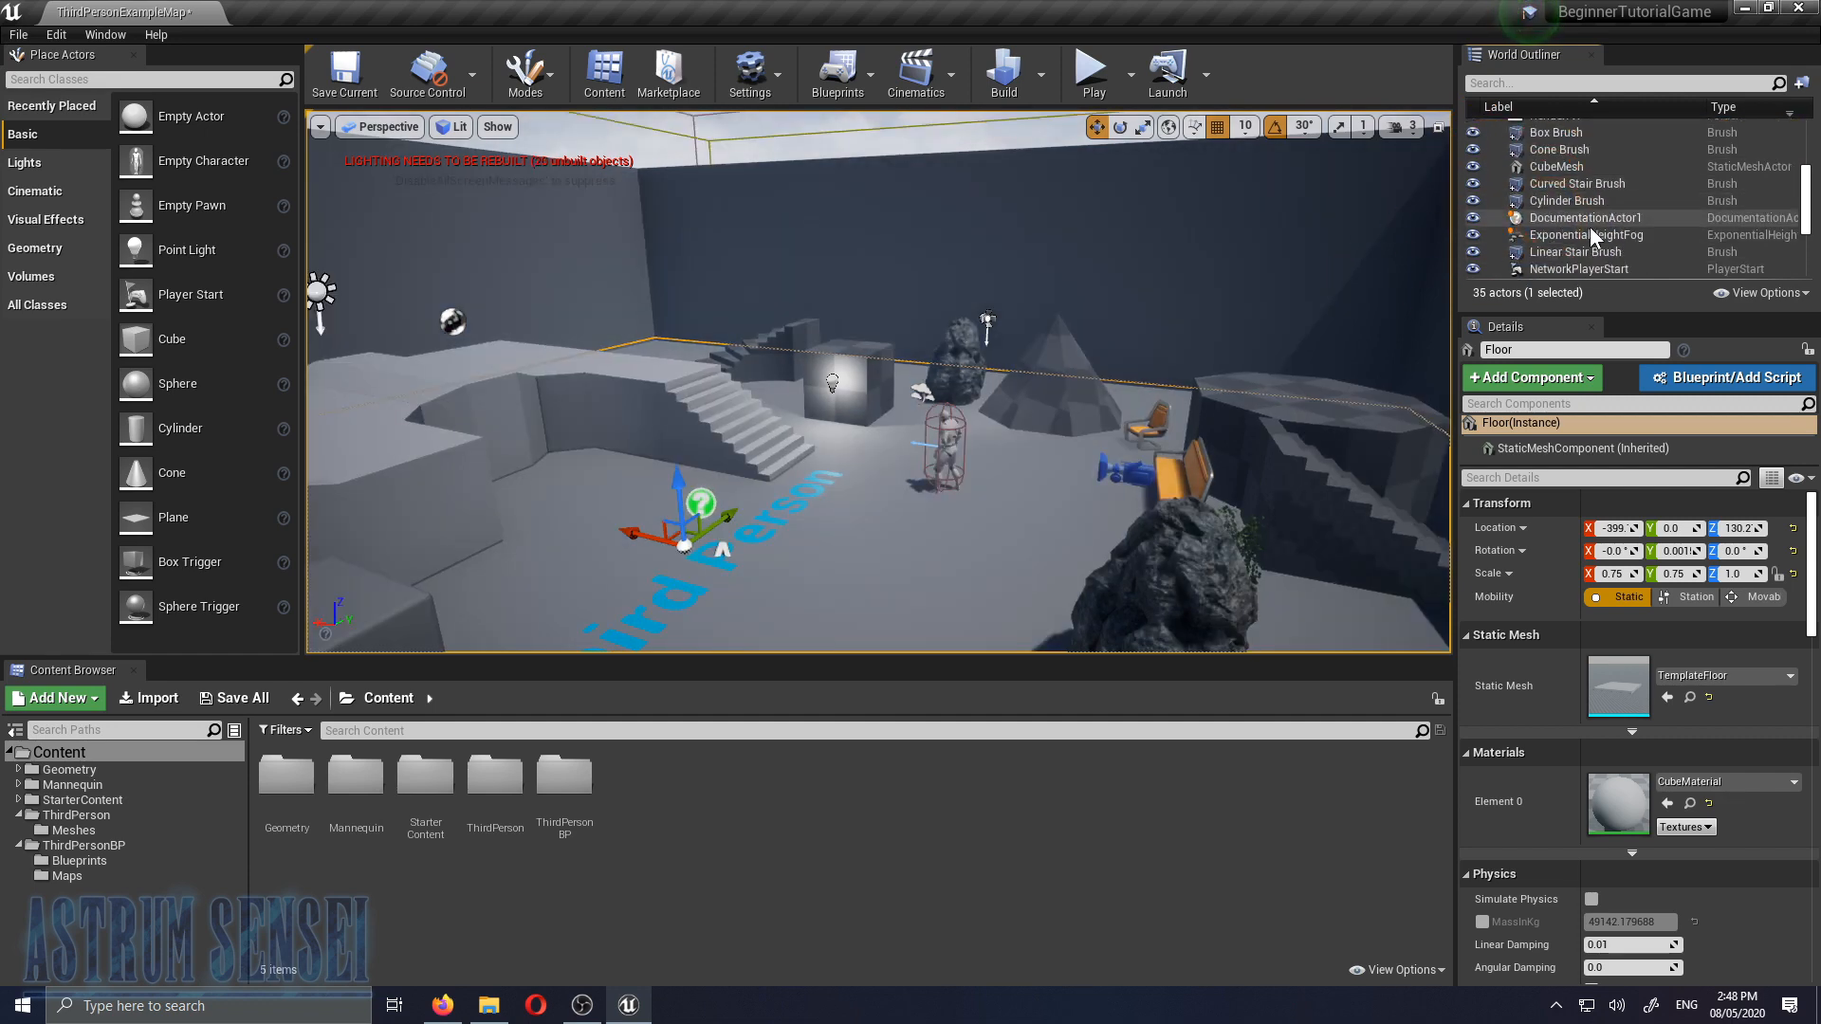
scroll(1624, 214, "down", 3)
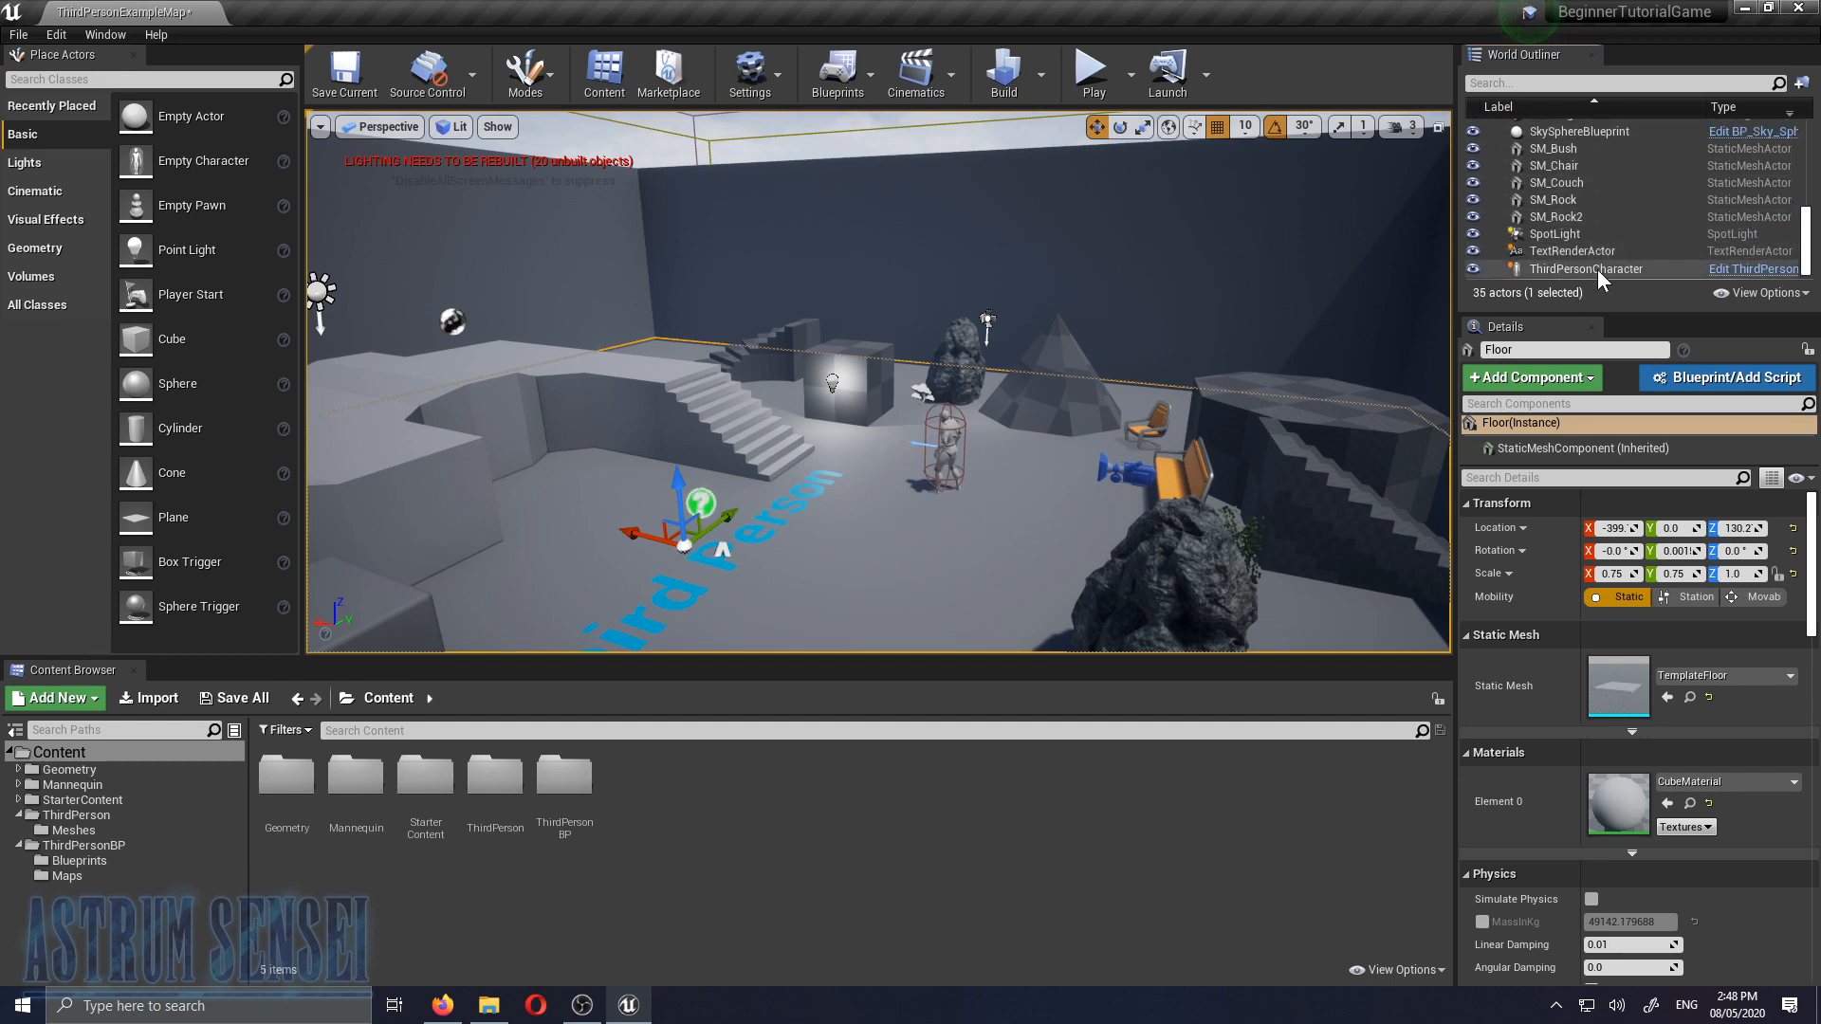
left_click(1597, 269)
right_click_drag(1094, 389, 876, 531)
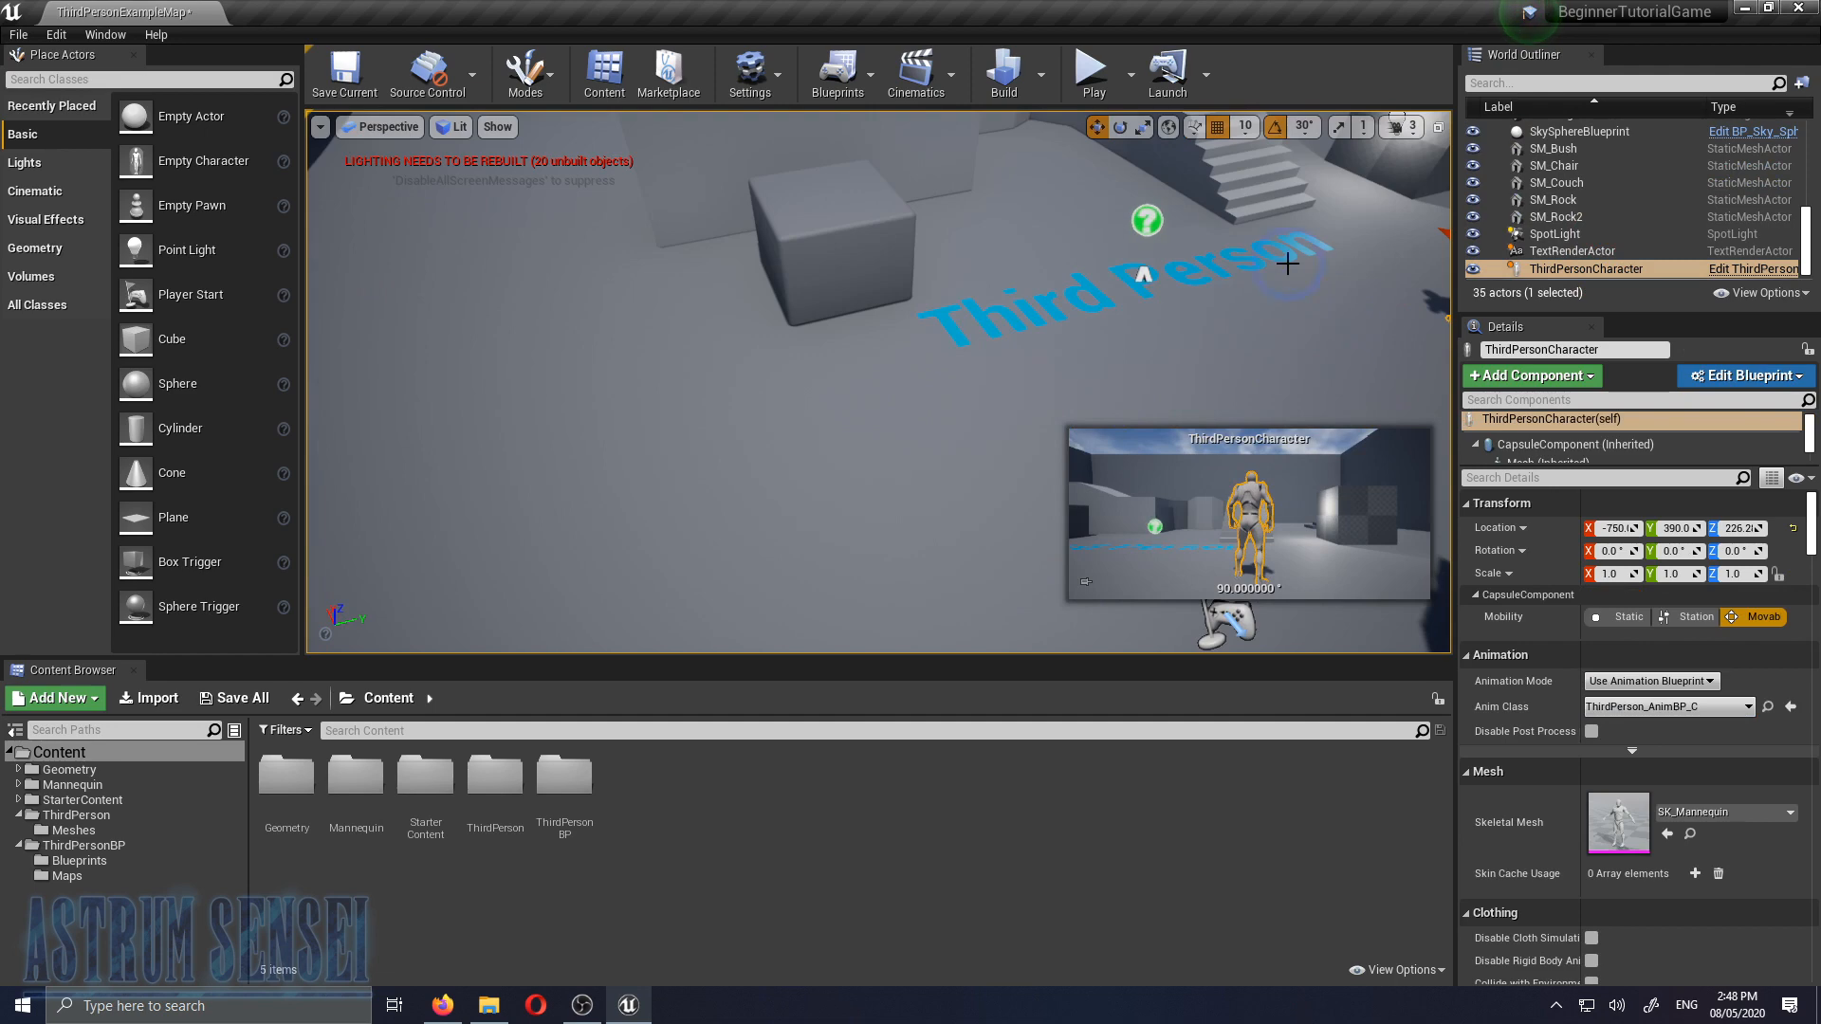
left_click(1156, 325)
left_click_drag(1156, 326, 1375, 313)
mouse_move(1374, 313)
right_mouse_down()
mouse_move(1317, 187)
mouse_move(1372, 279)
right_mouse_up()
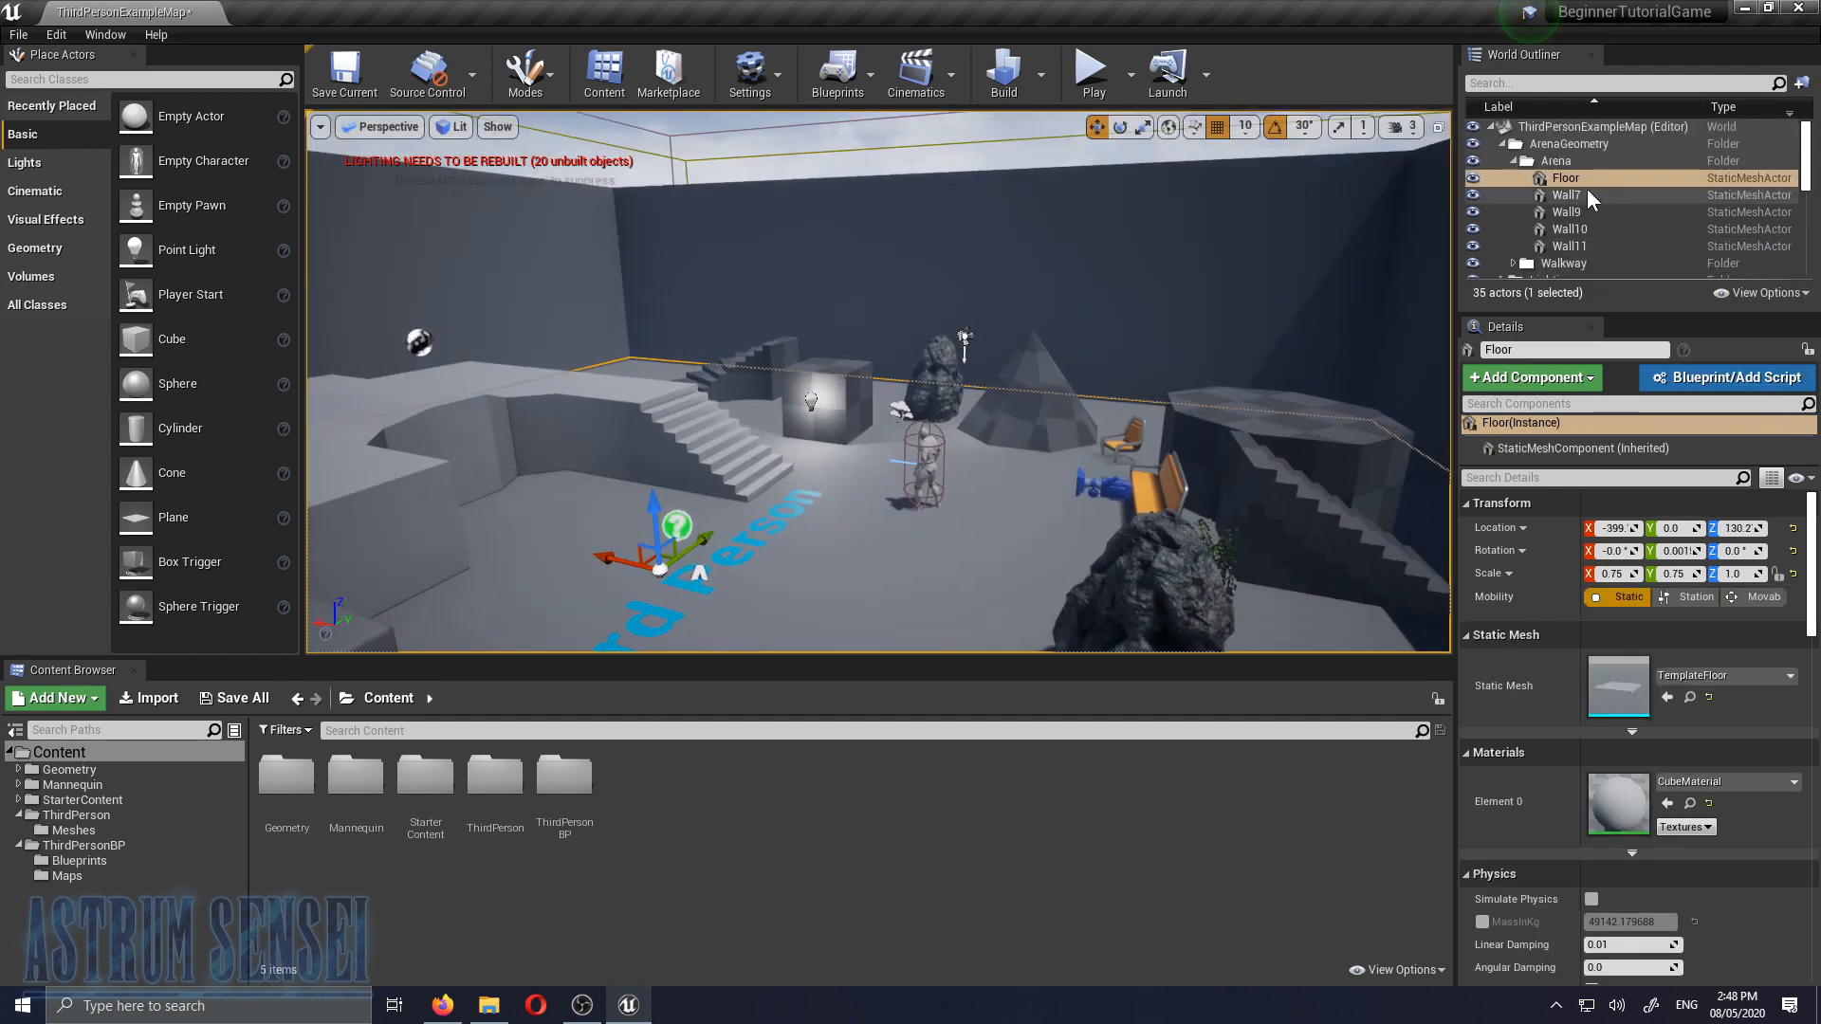
Select Floor through Wall10 together, examine their context options including the Move To folders, and select only Wall9
left_click(1601, 229, "shift")
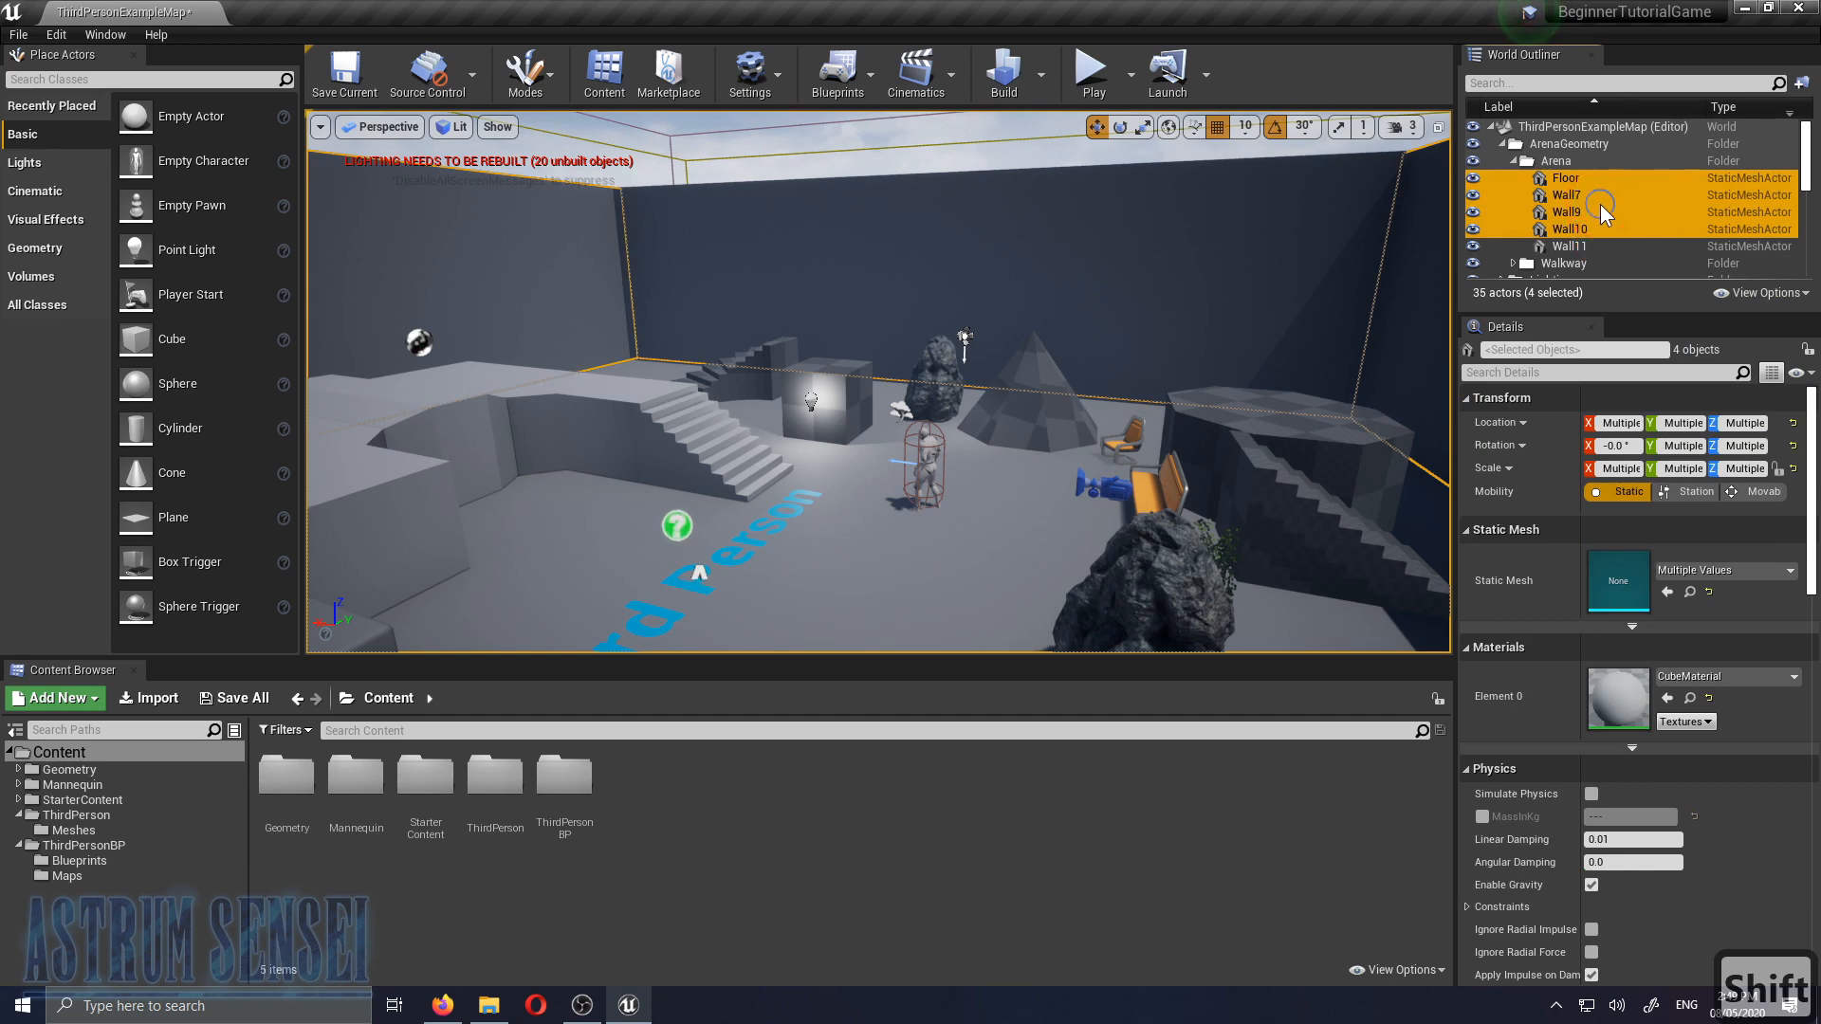
right_click(1601, 203)
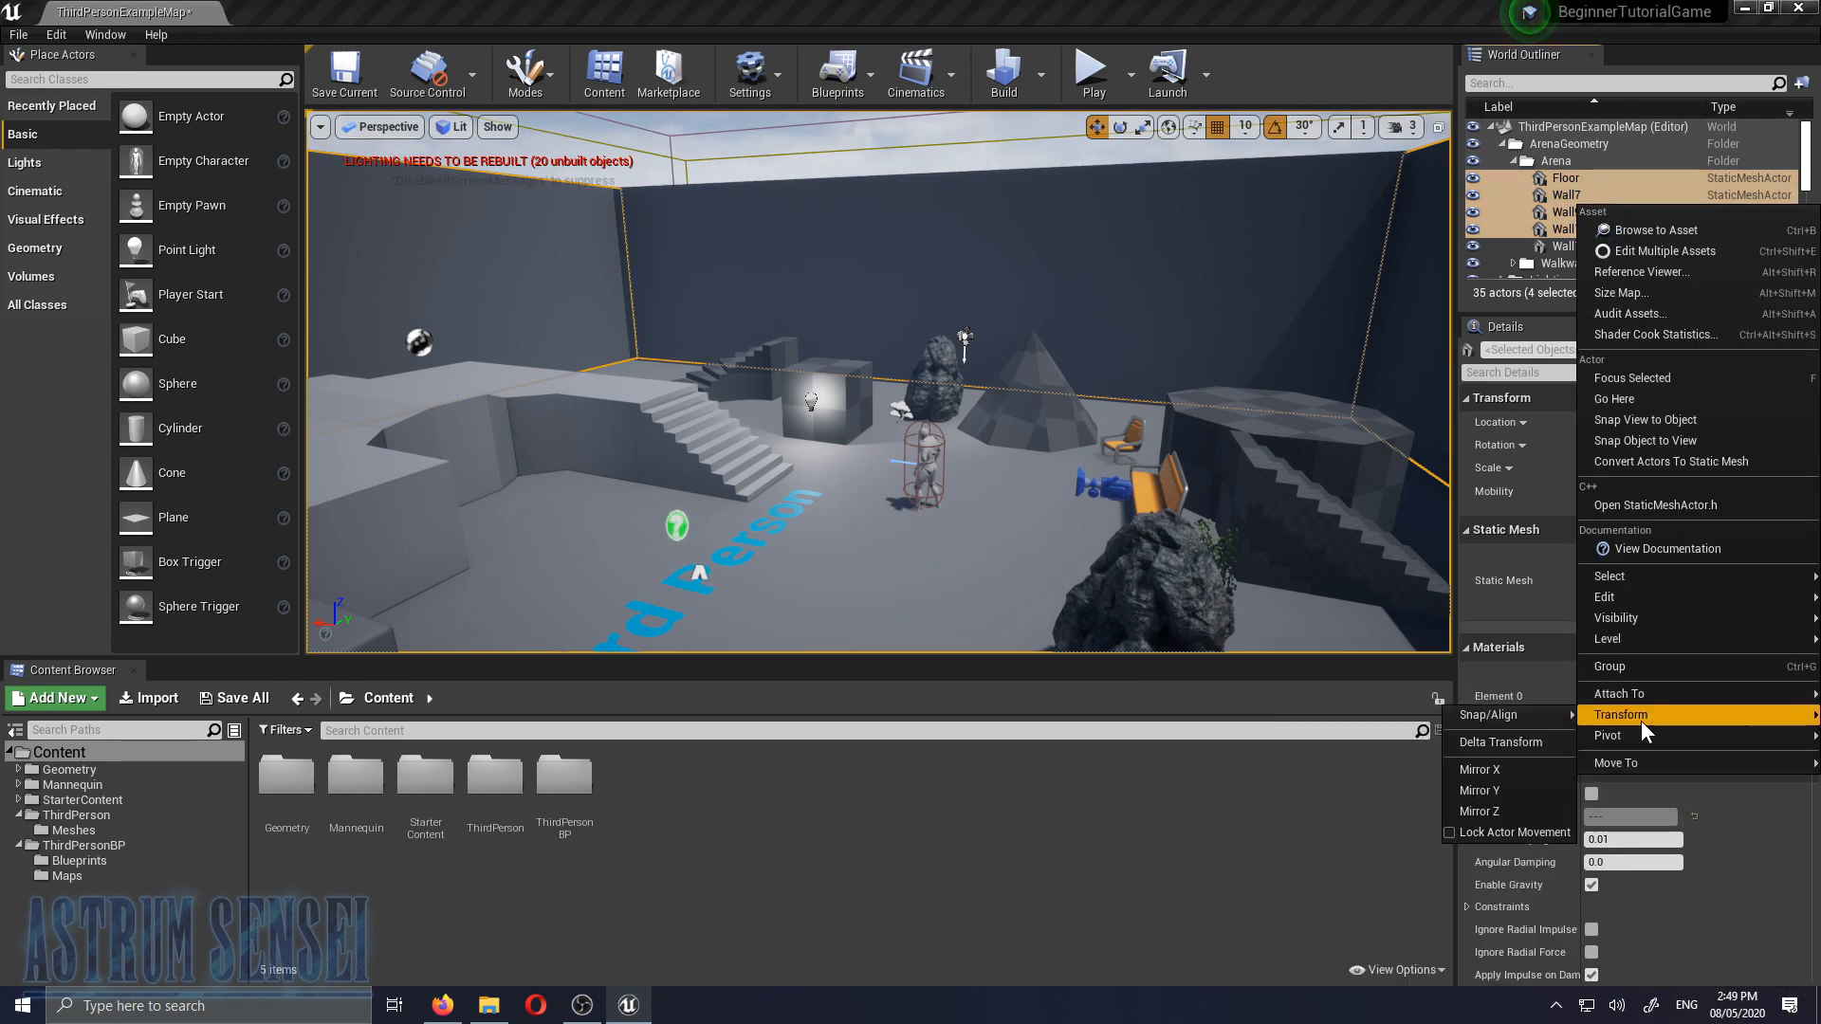
mouse_move(1629, 768)
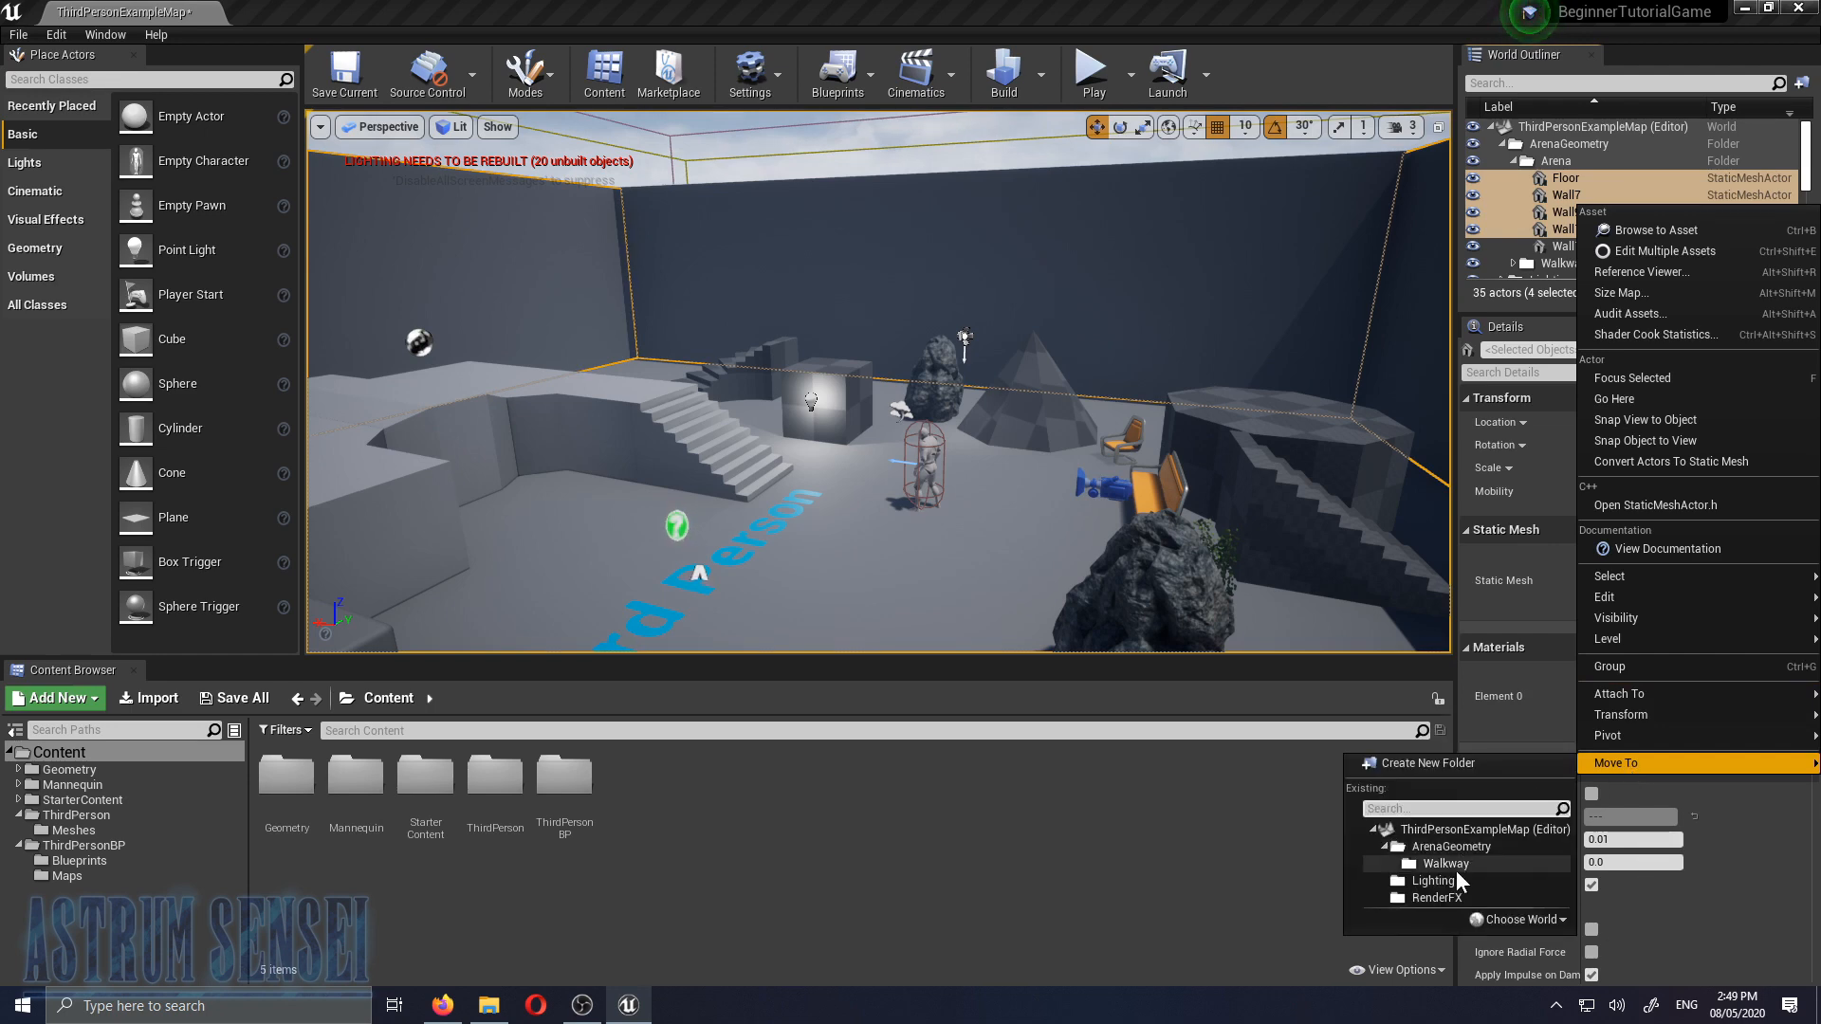
left_click(1570, 213)
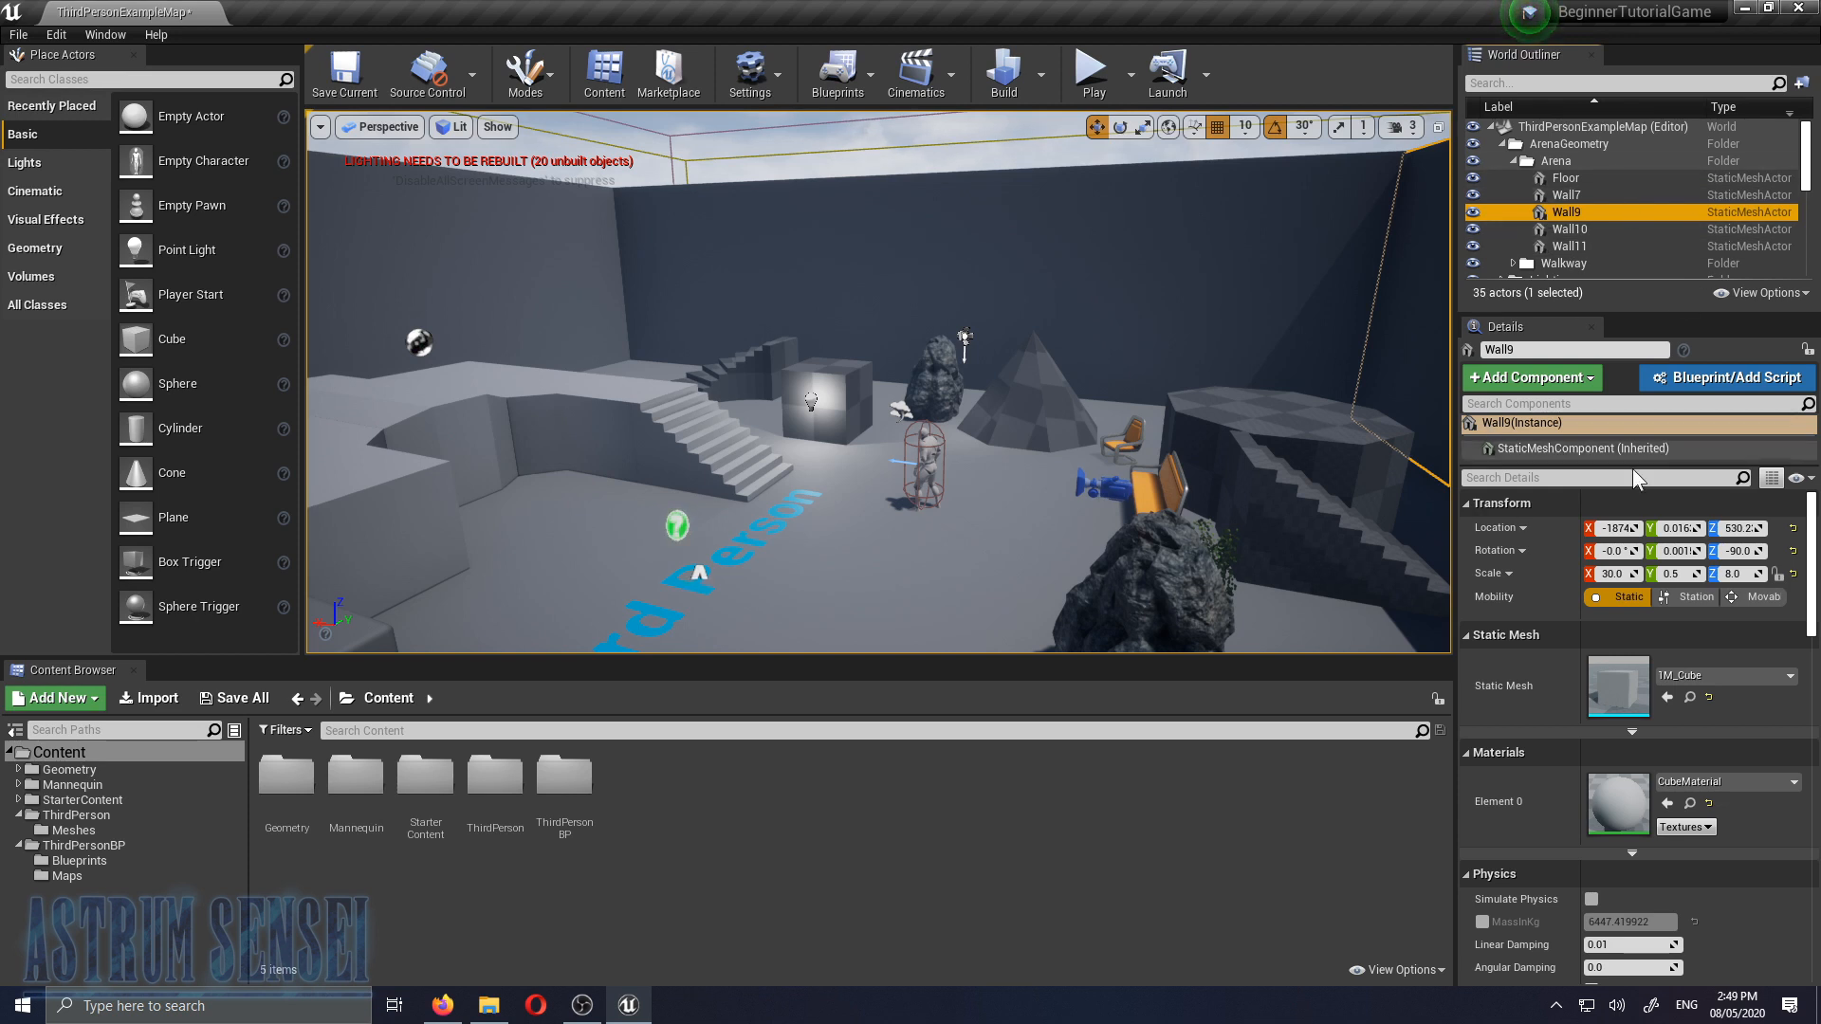
left_click(1801, 515)
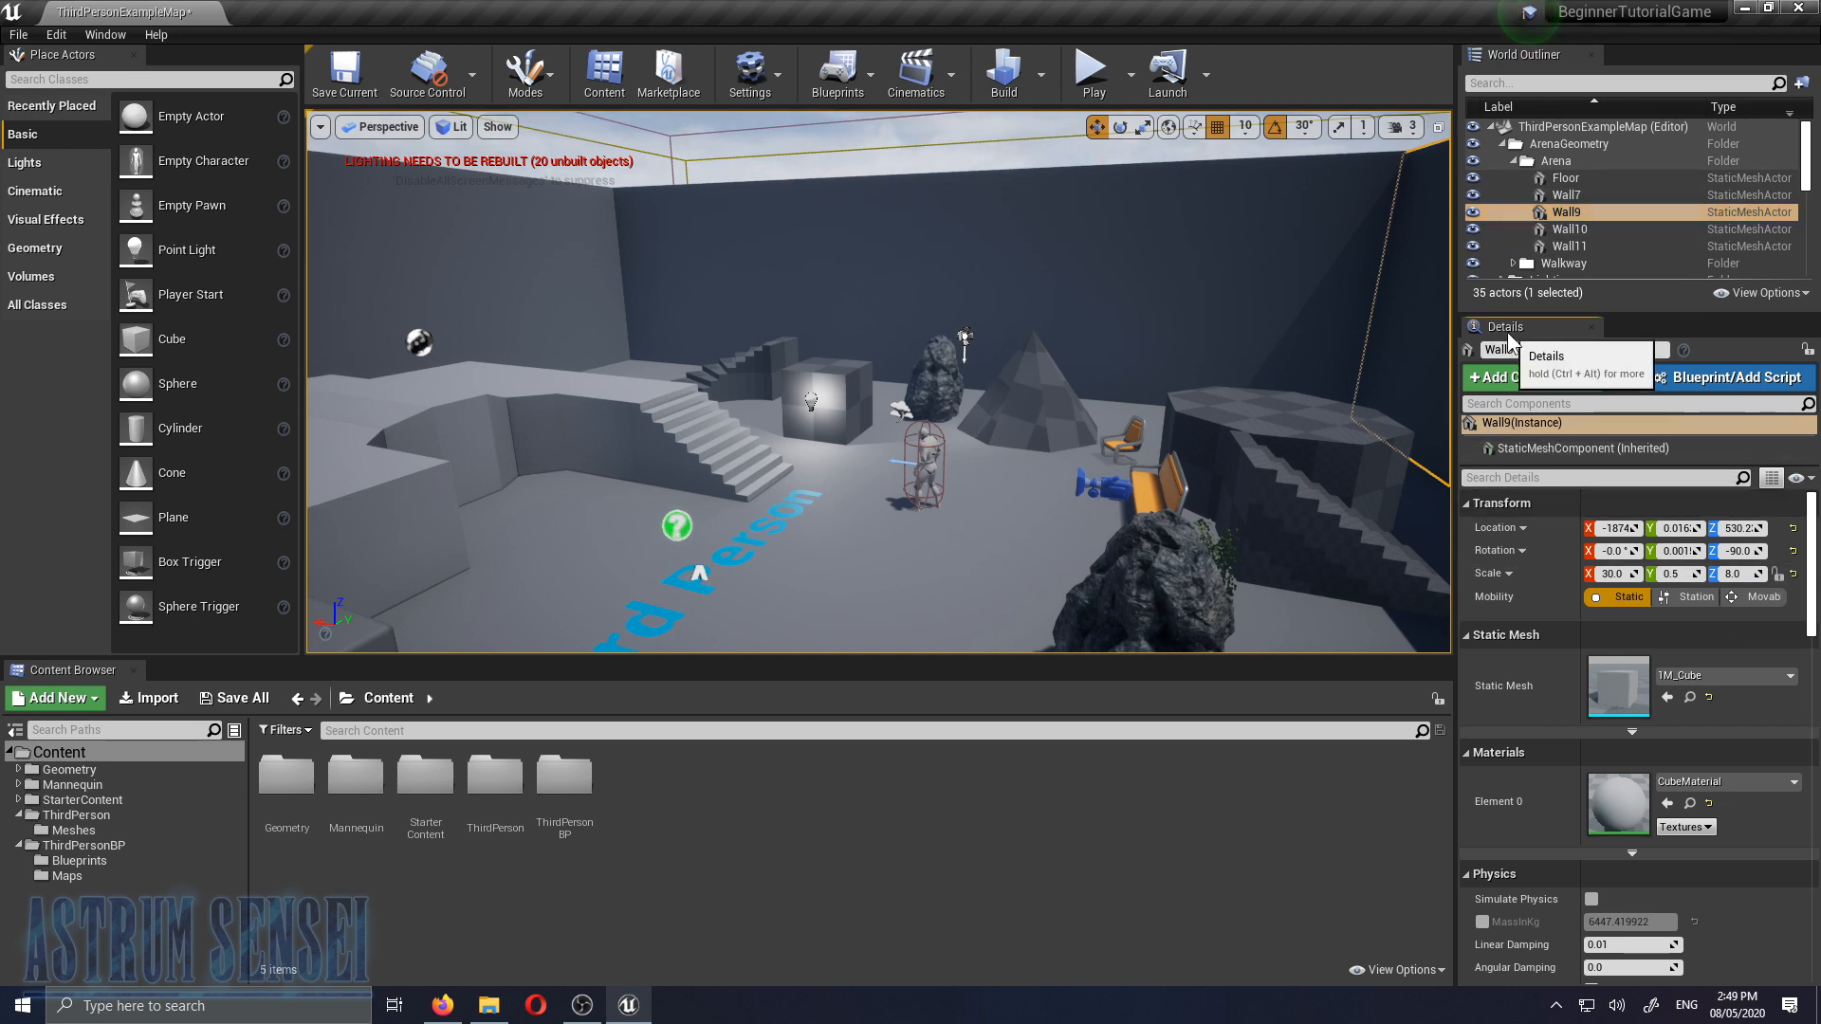
Select the third-person character in the viewport
right_click_drag(1000, 455, 1157, 479)
key("w")
key("a")
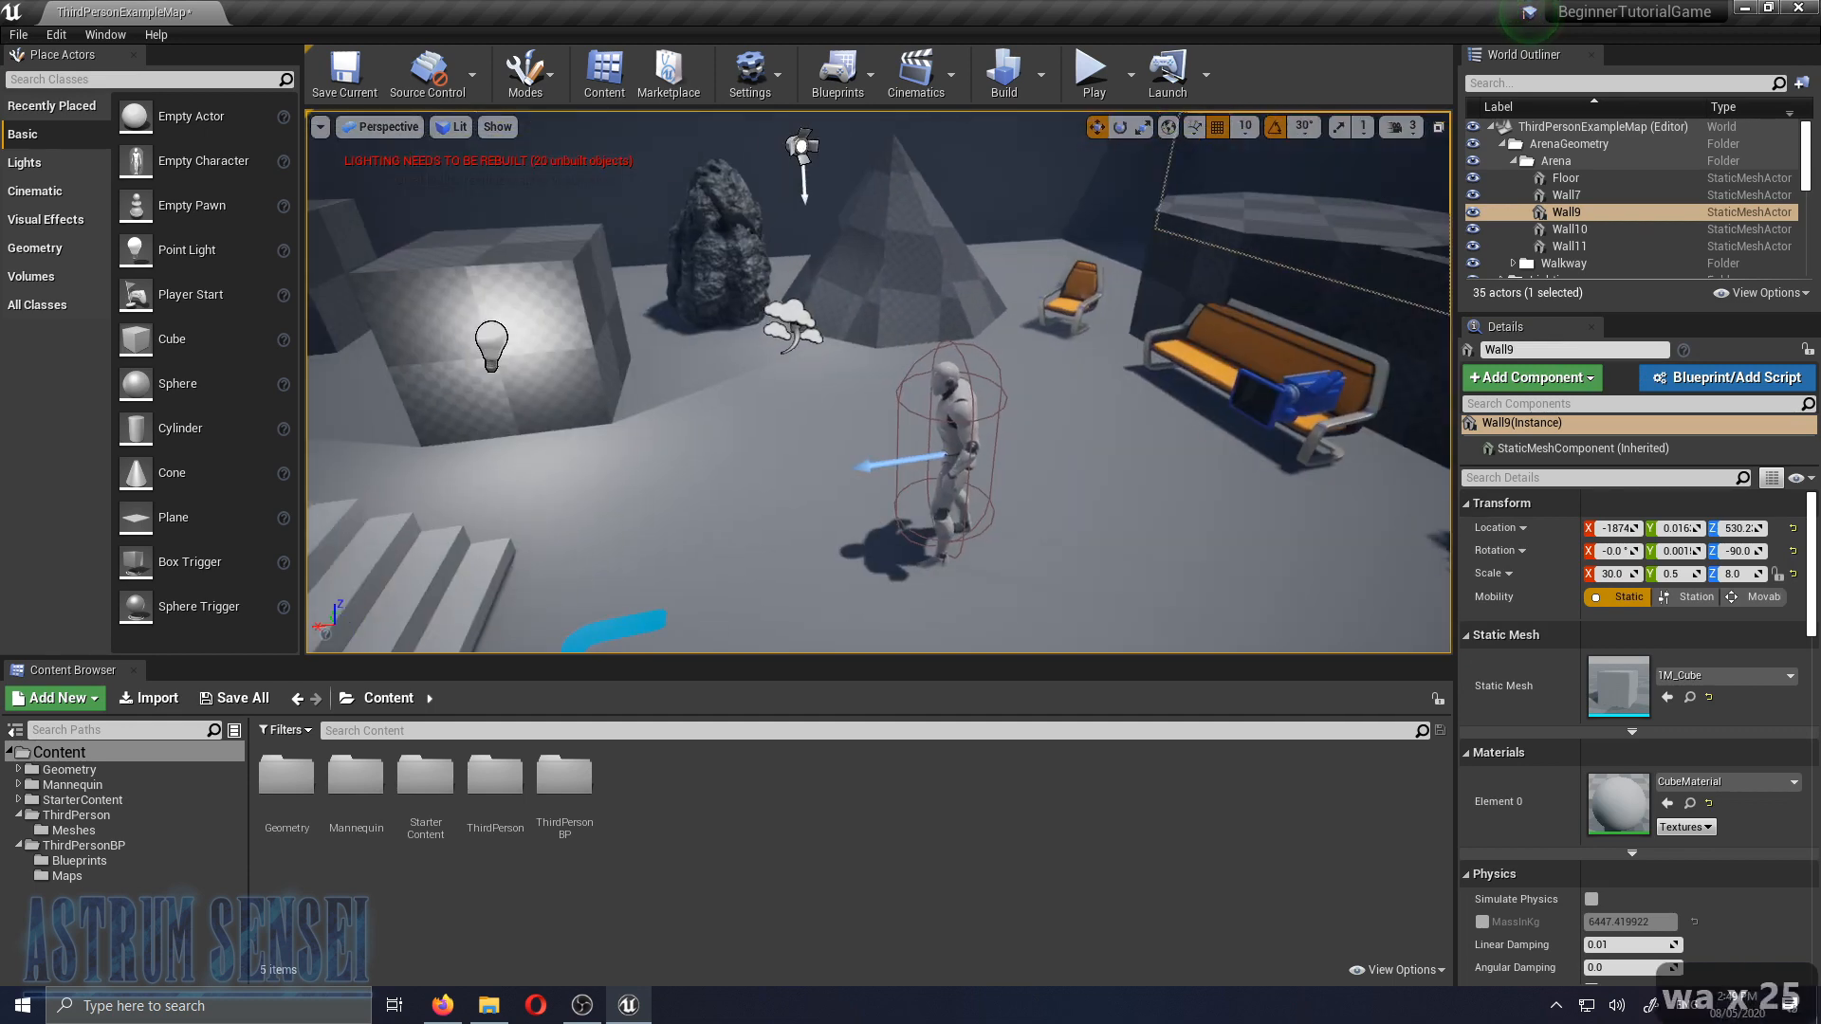
left_click(953, 423)
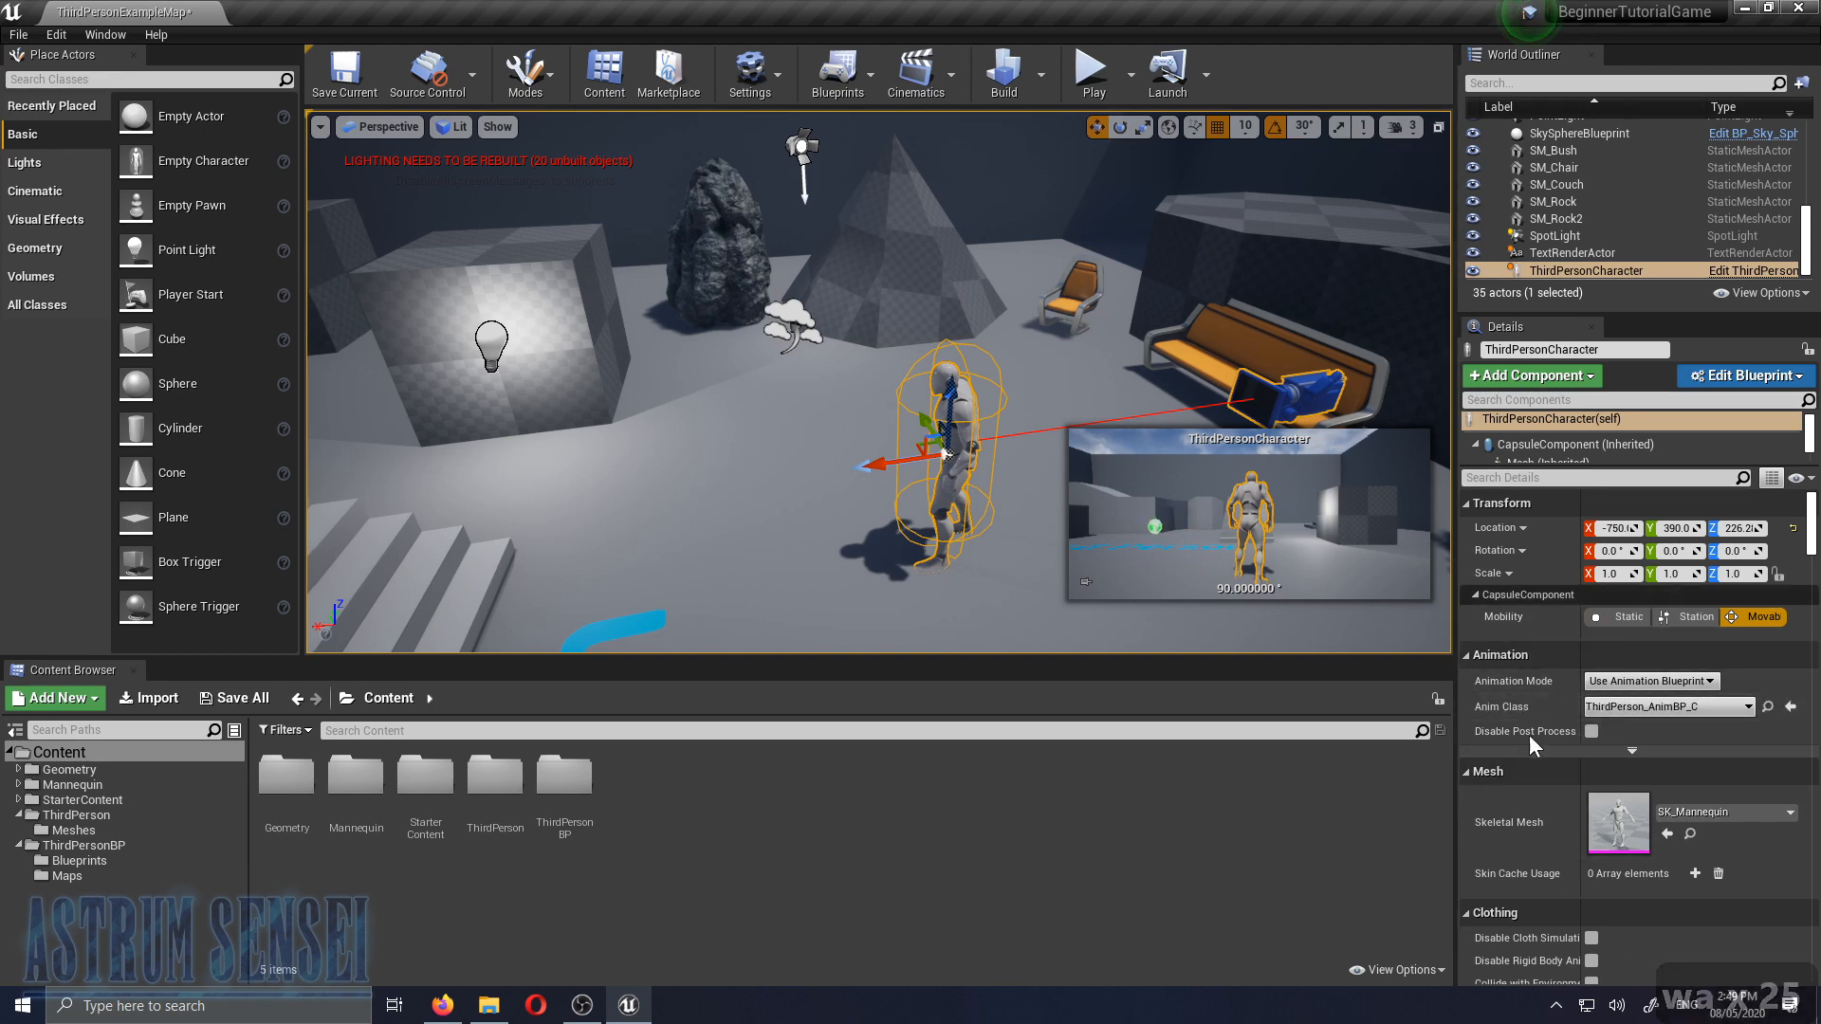
Stretch the character along Y by raising its Y scale to about 4.78
key("a")
key("w")
mouse_move(936, 419)
right_mouse_down()
mouse_move(1176, 451)
mouse_move(946, 413)
right_mouse_up()
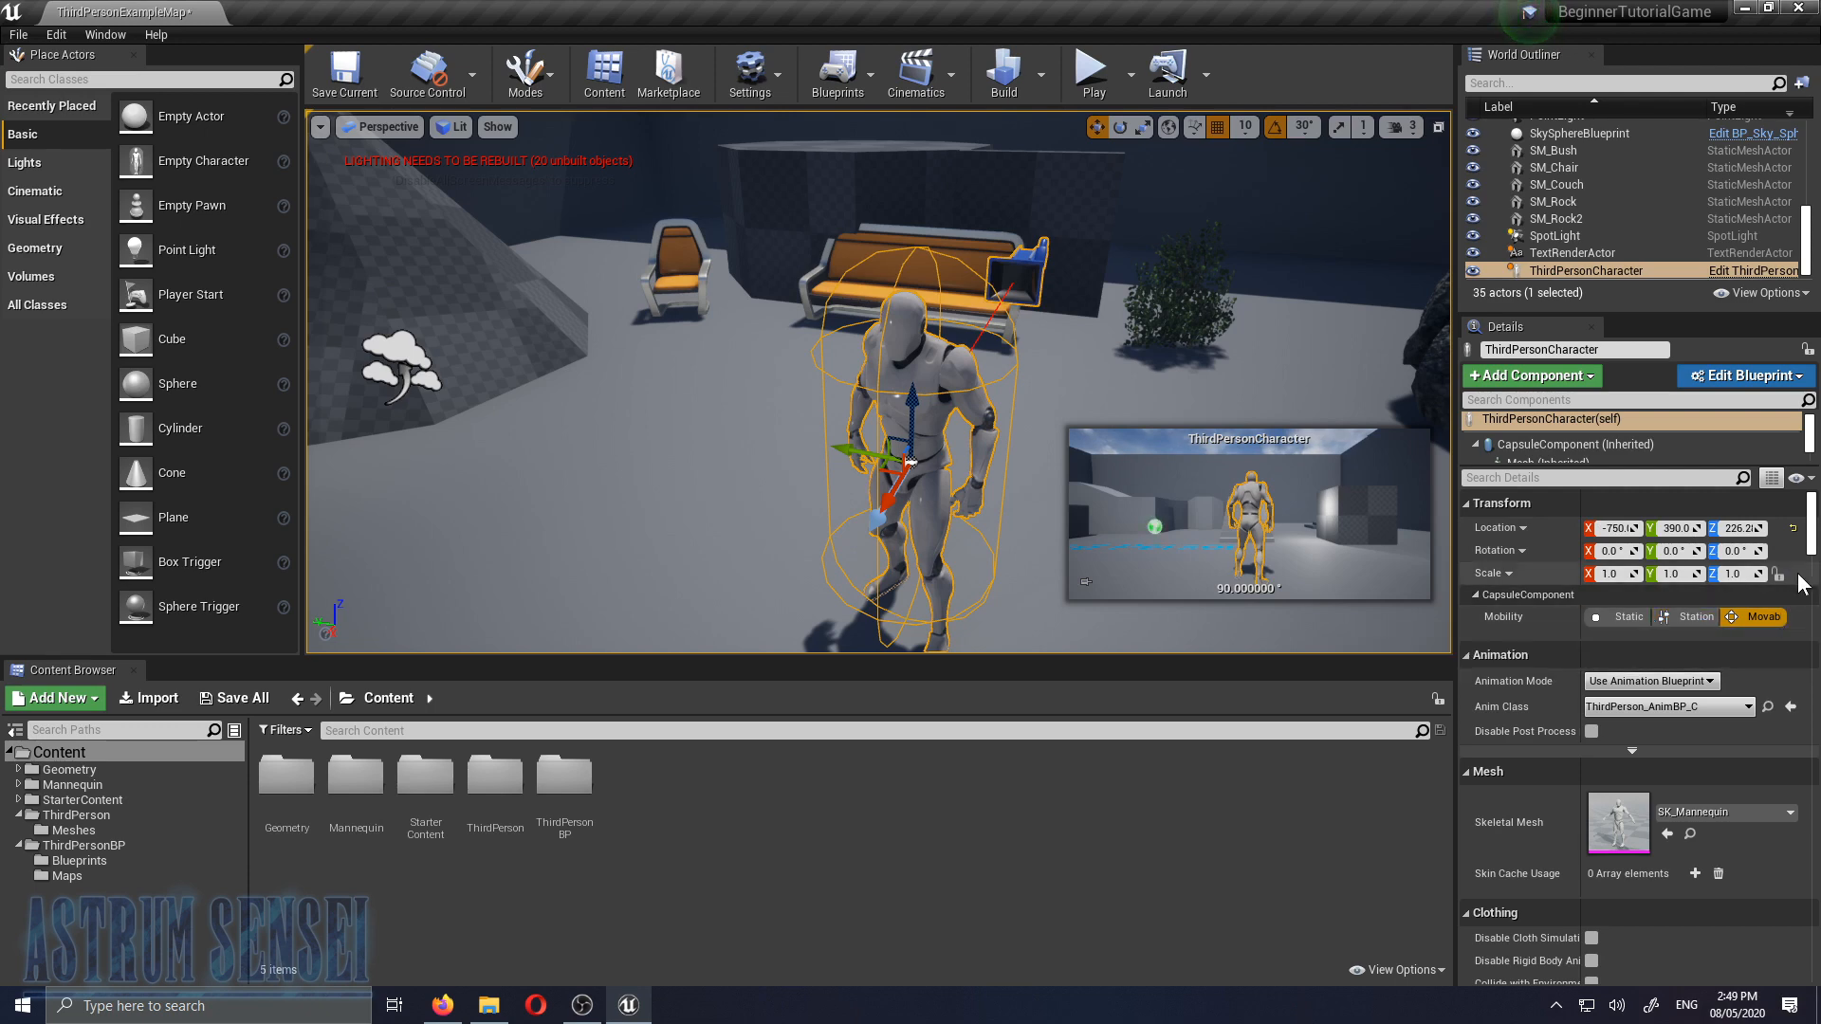
left_click_drag(1809, 543, 1820, 527)
left_click_drag(1674, 573, 1769, 573)
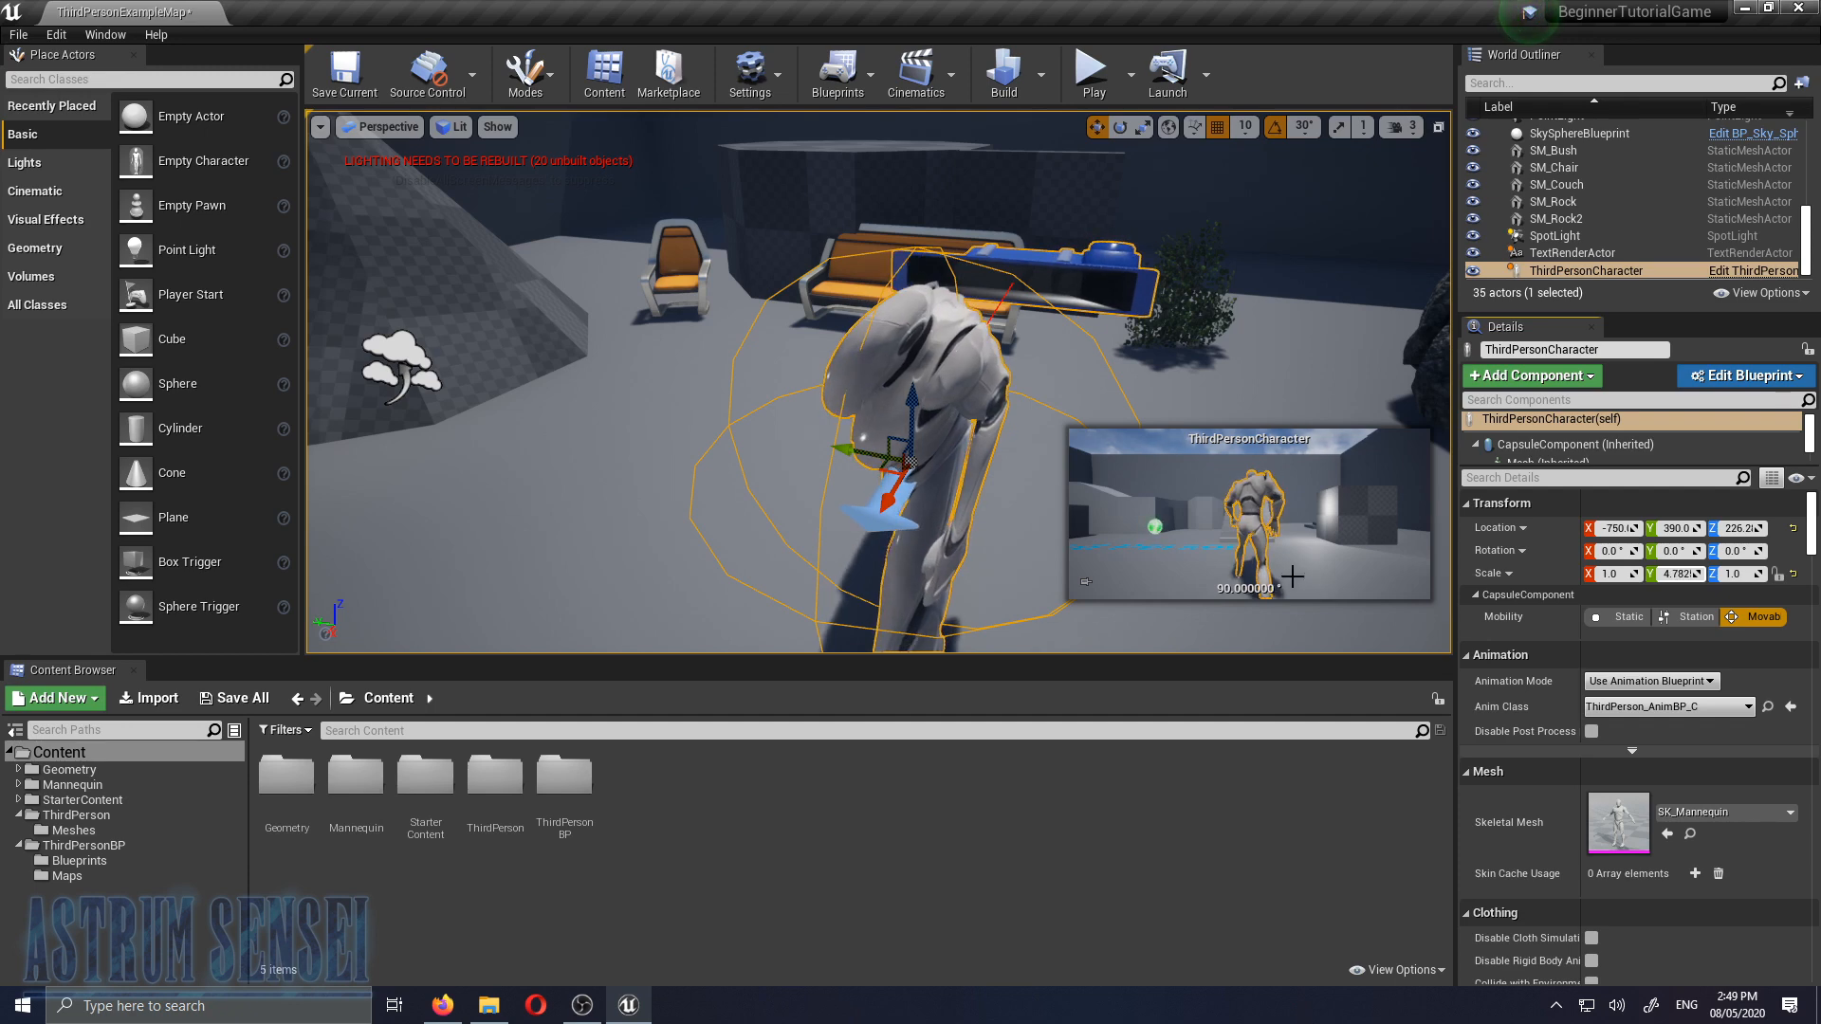
Play-test the level by running around with the stretched character, and end the session
left_click(1091, 71)
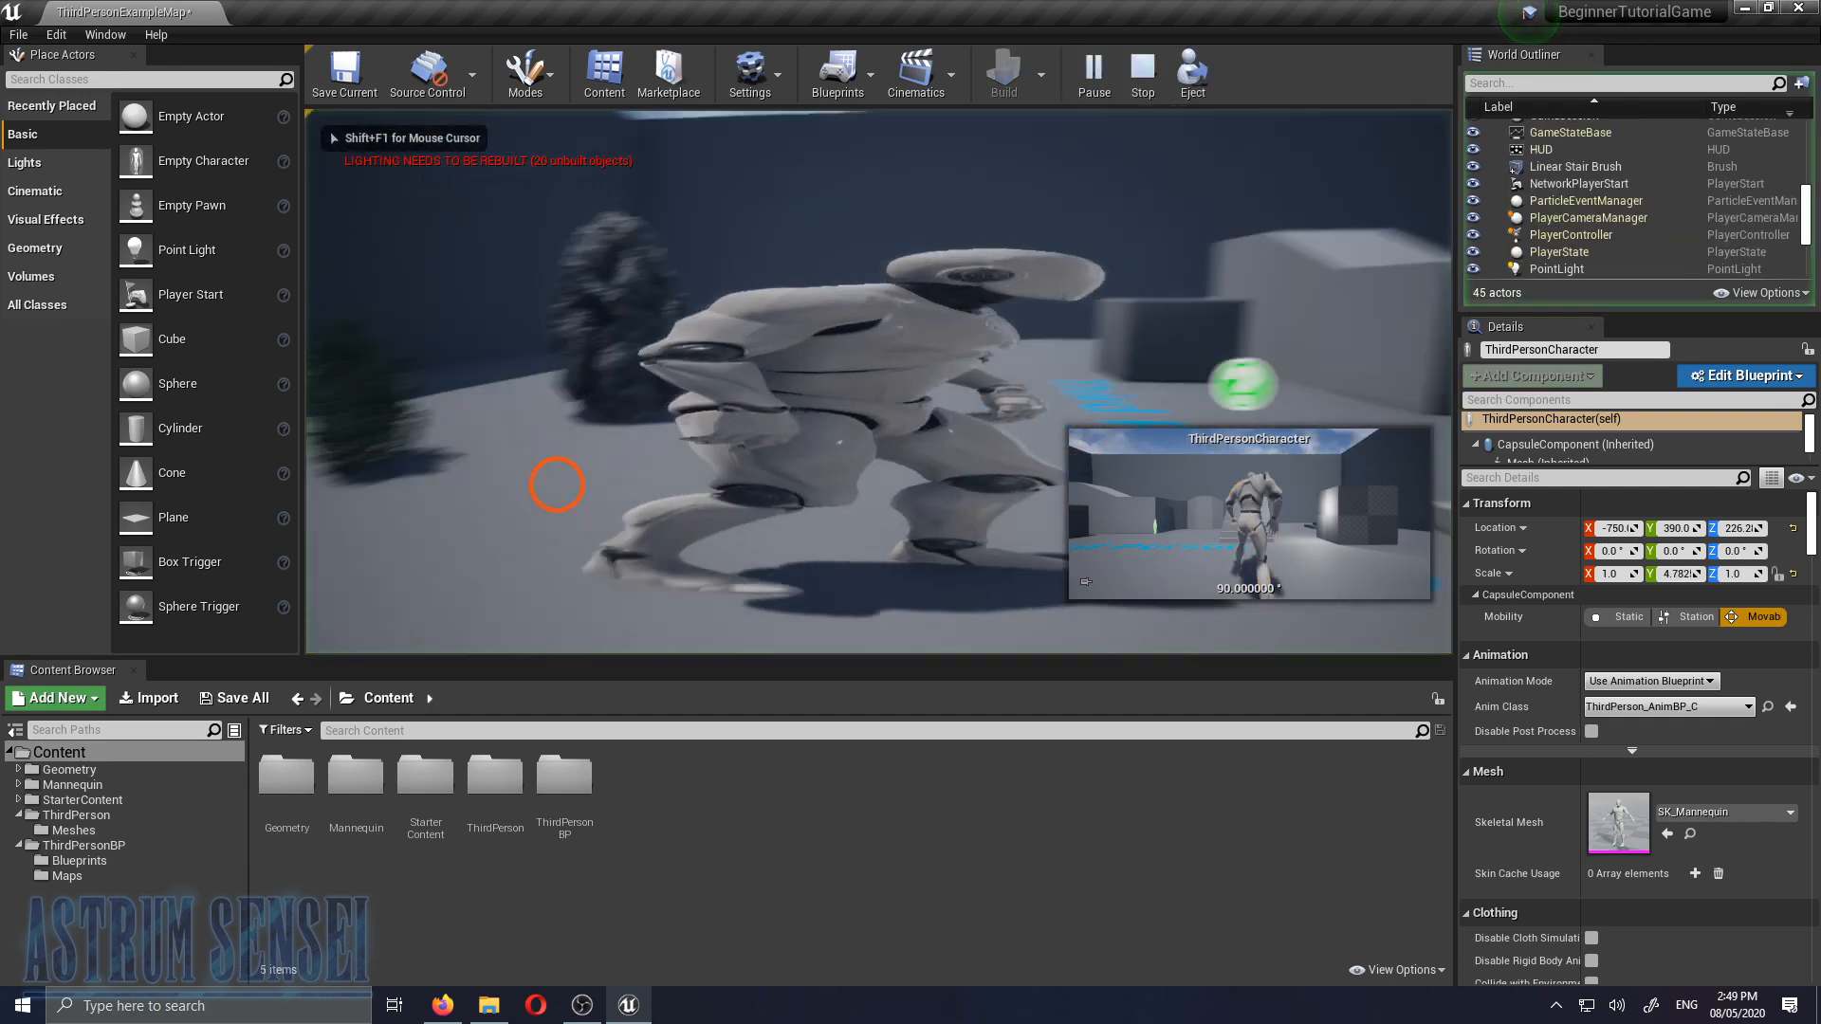
key("w")
key("a")
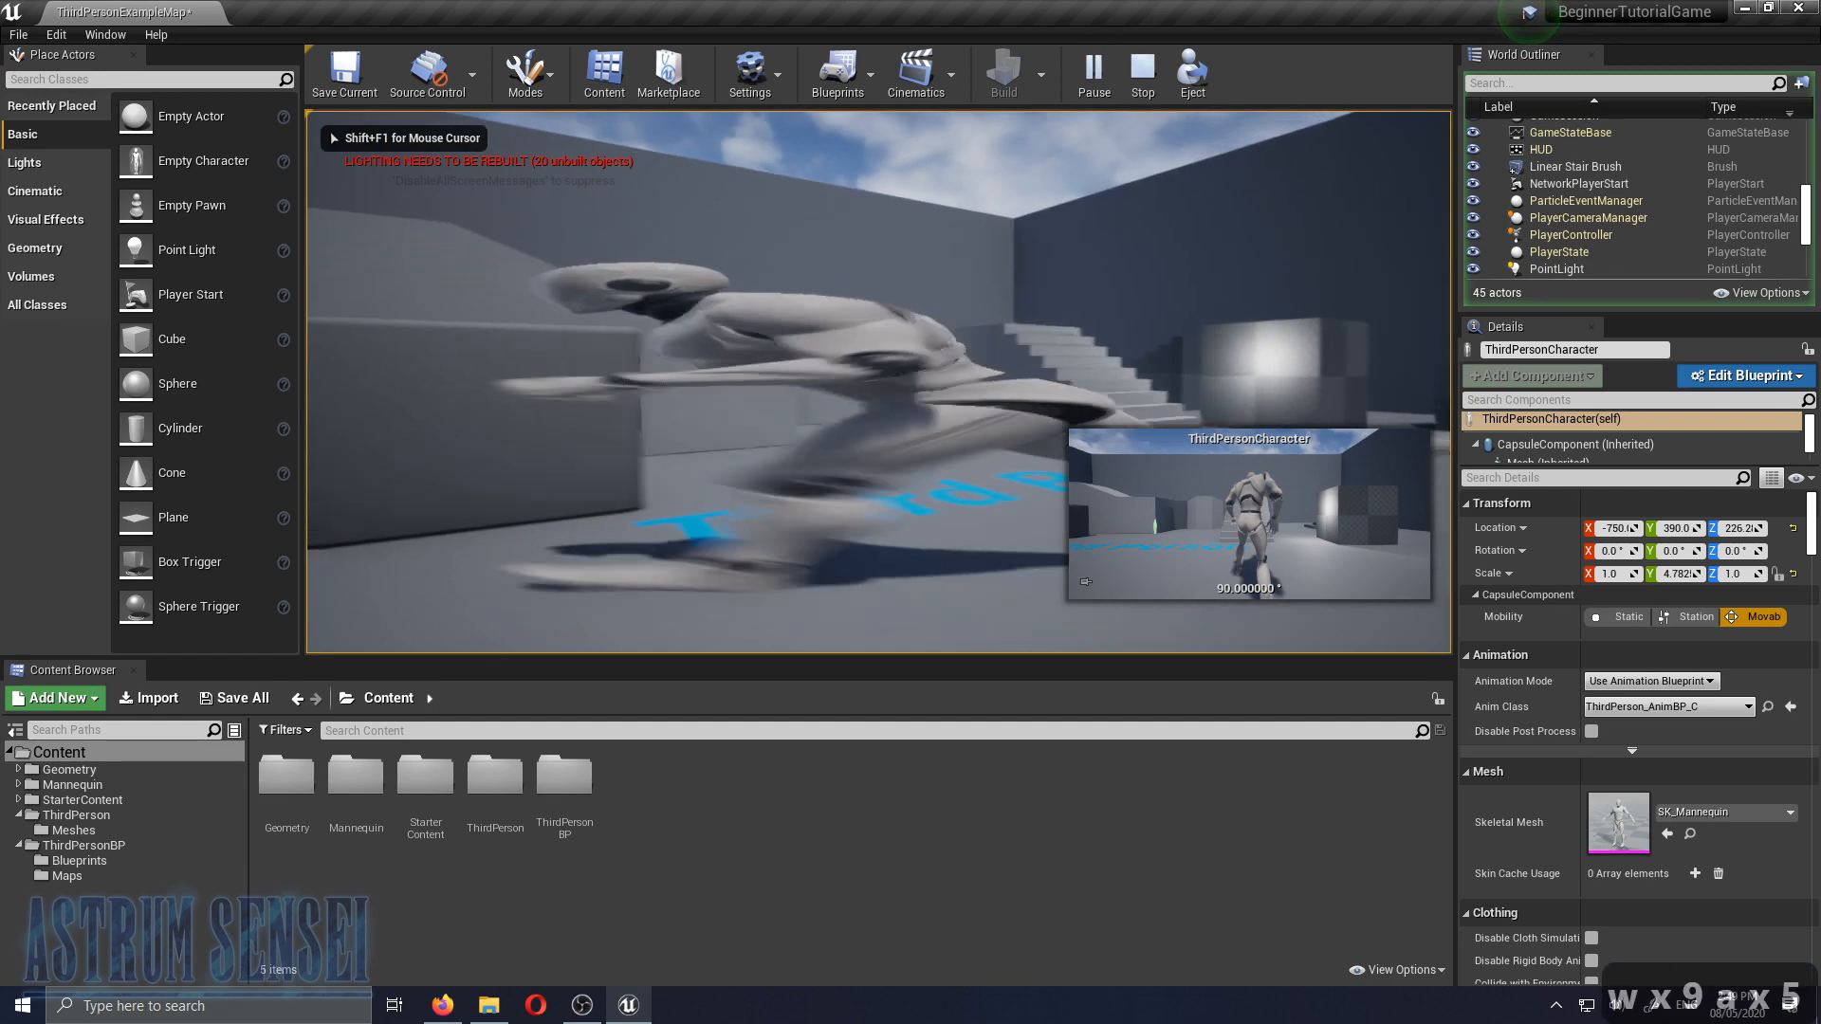
key("s")
key("Escape")
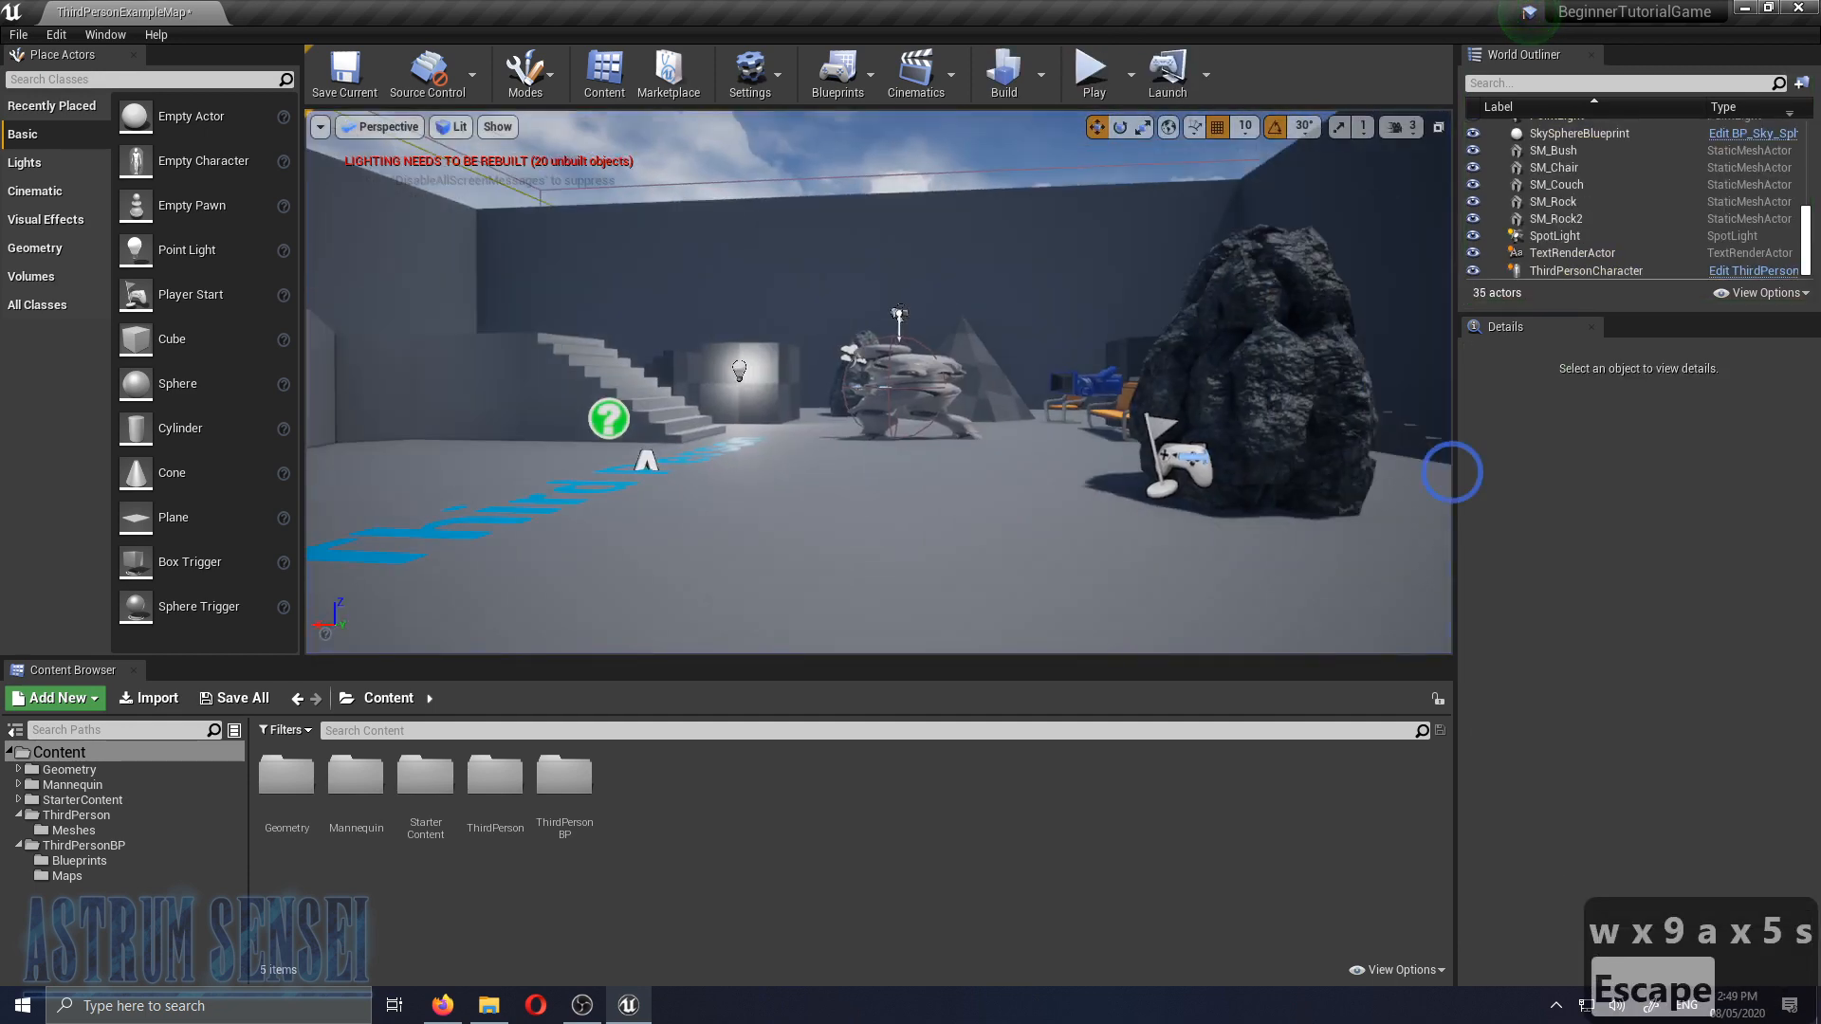
Undo the third-person character's last scale change
key("ctrl+z")
key("w")
key("a")
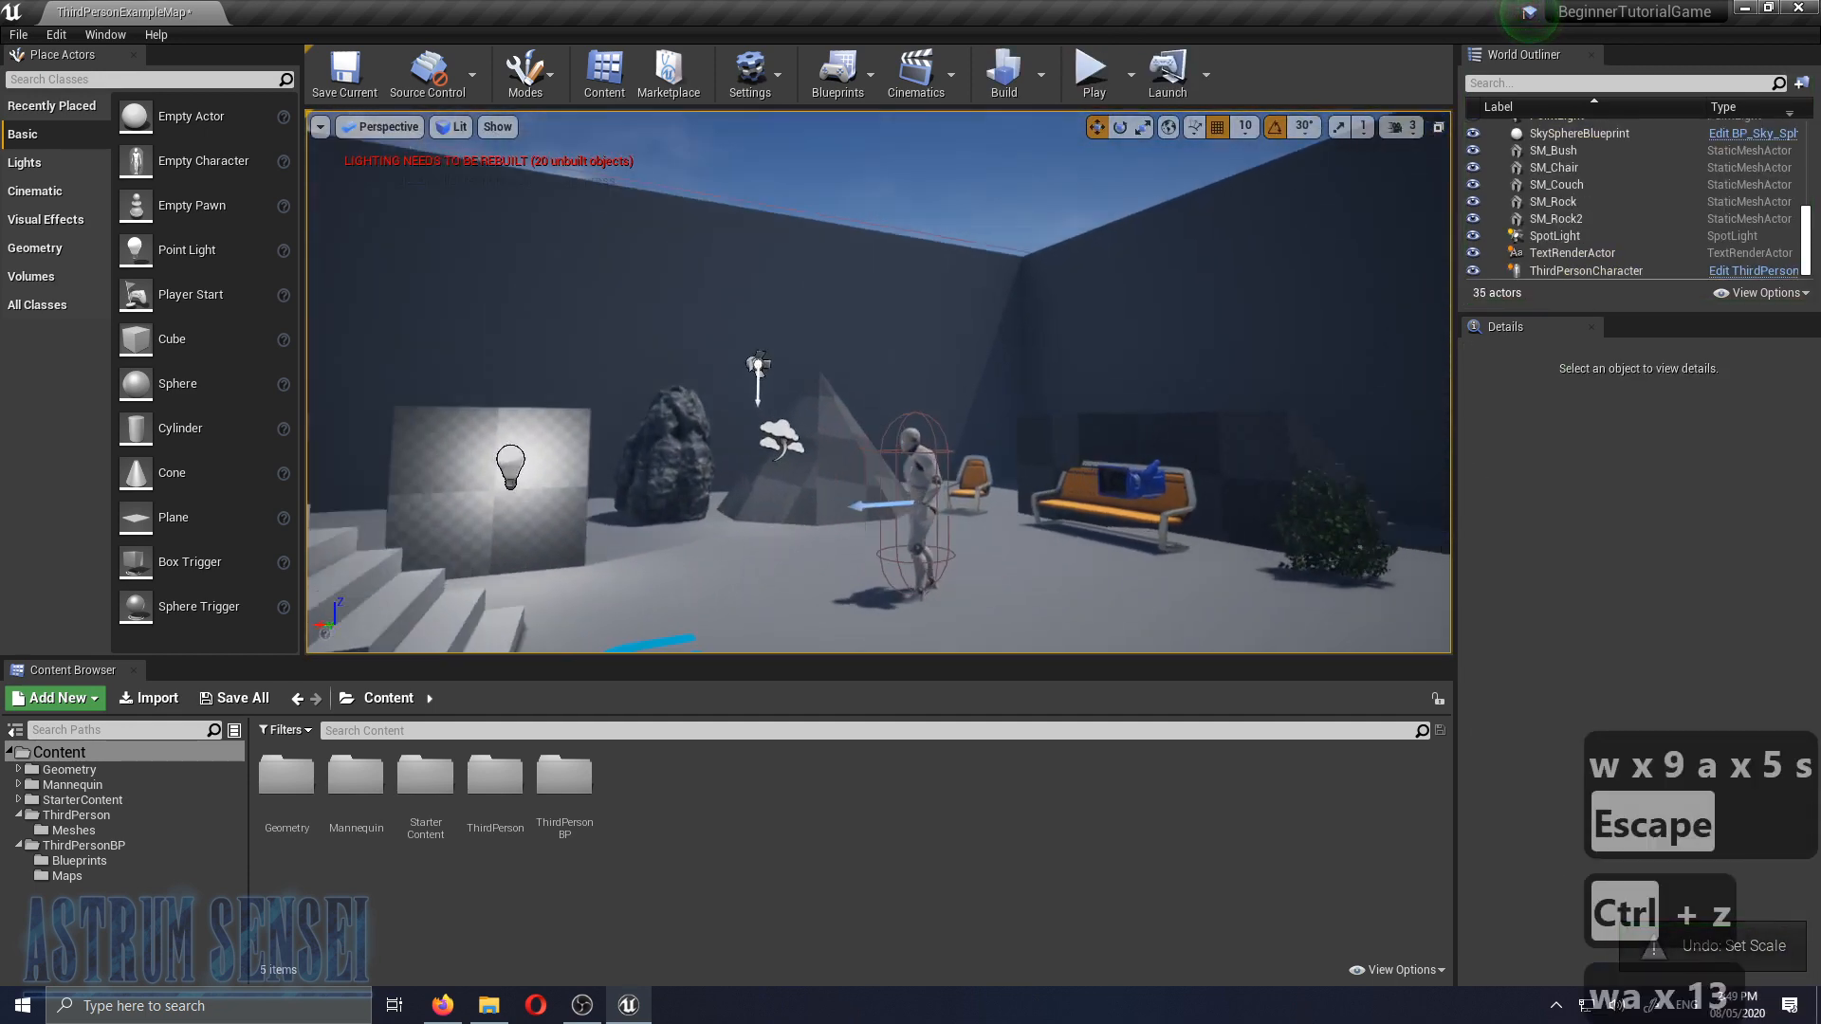
key("w")
key("a")
Select the third-person character and look through its mesh, clothing and physics properties
left_click(1109, 456)
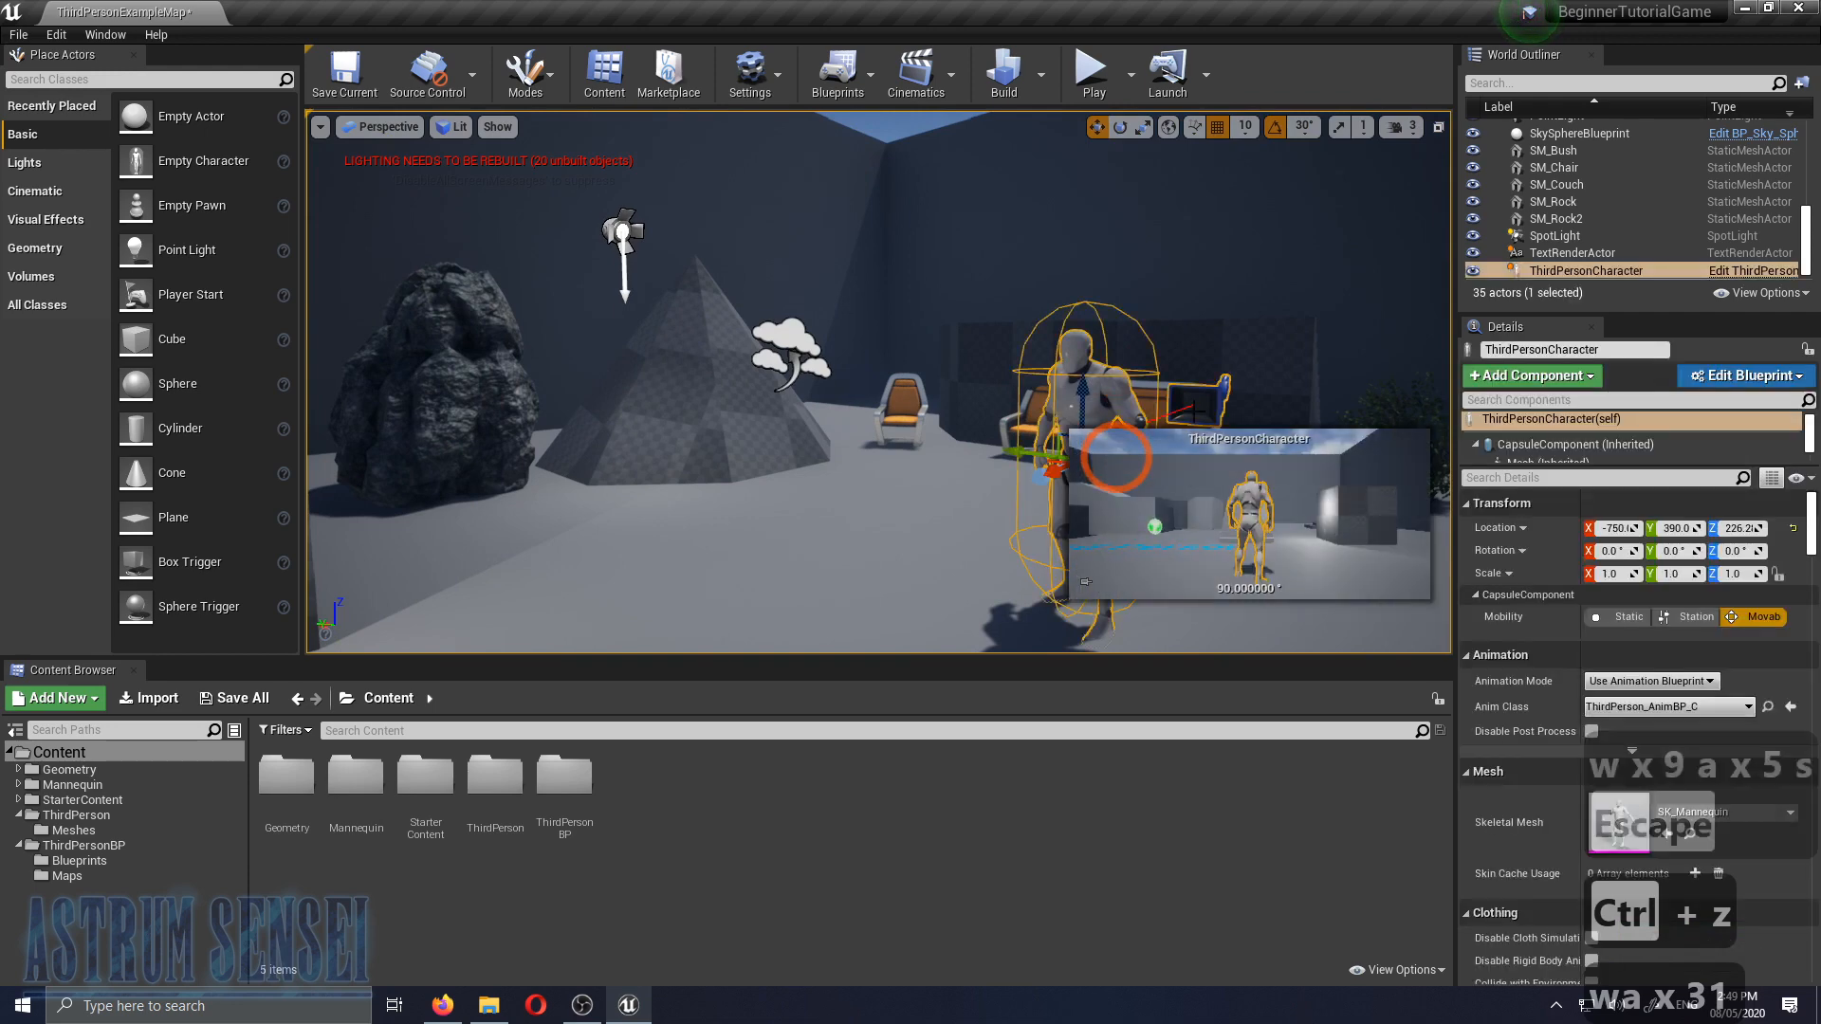
scroll(1764, 707, "down", 4)
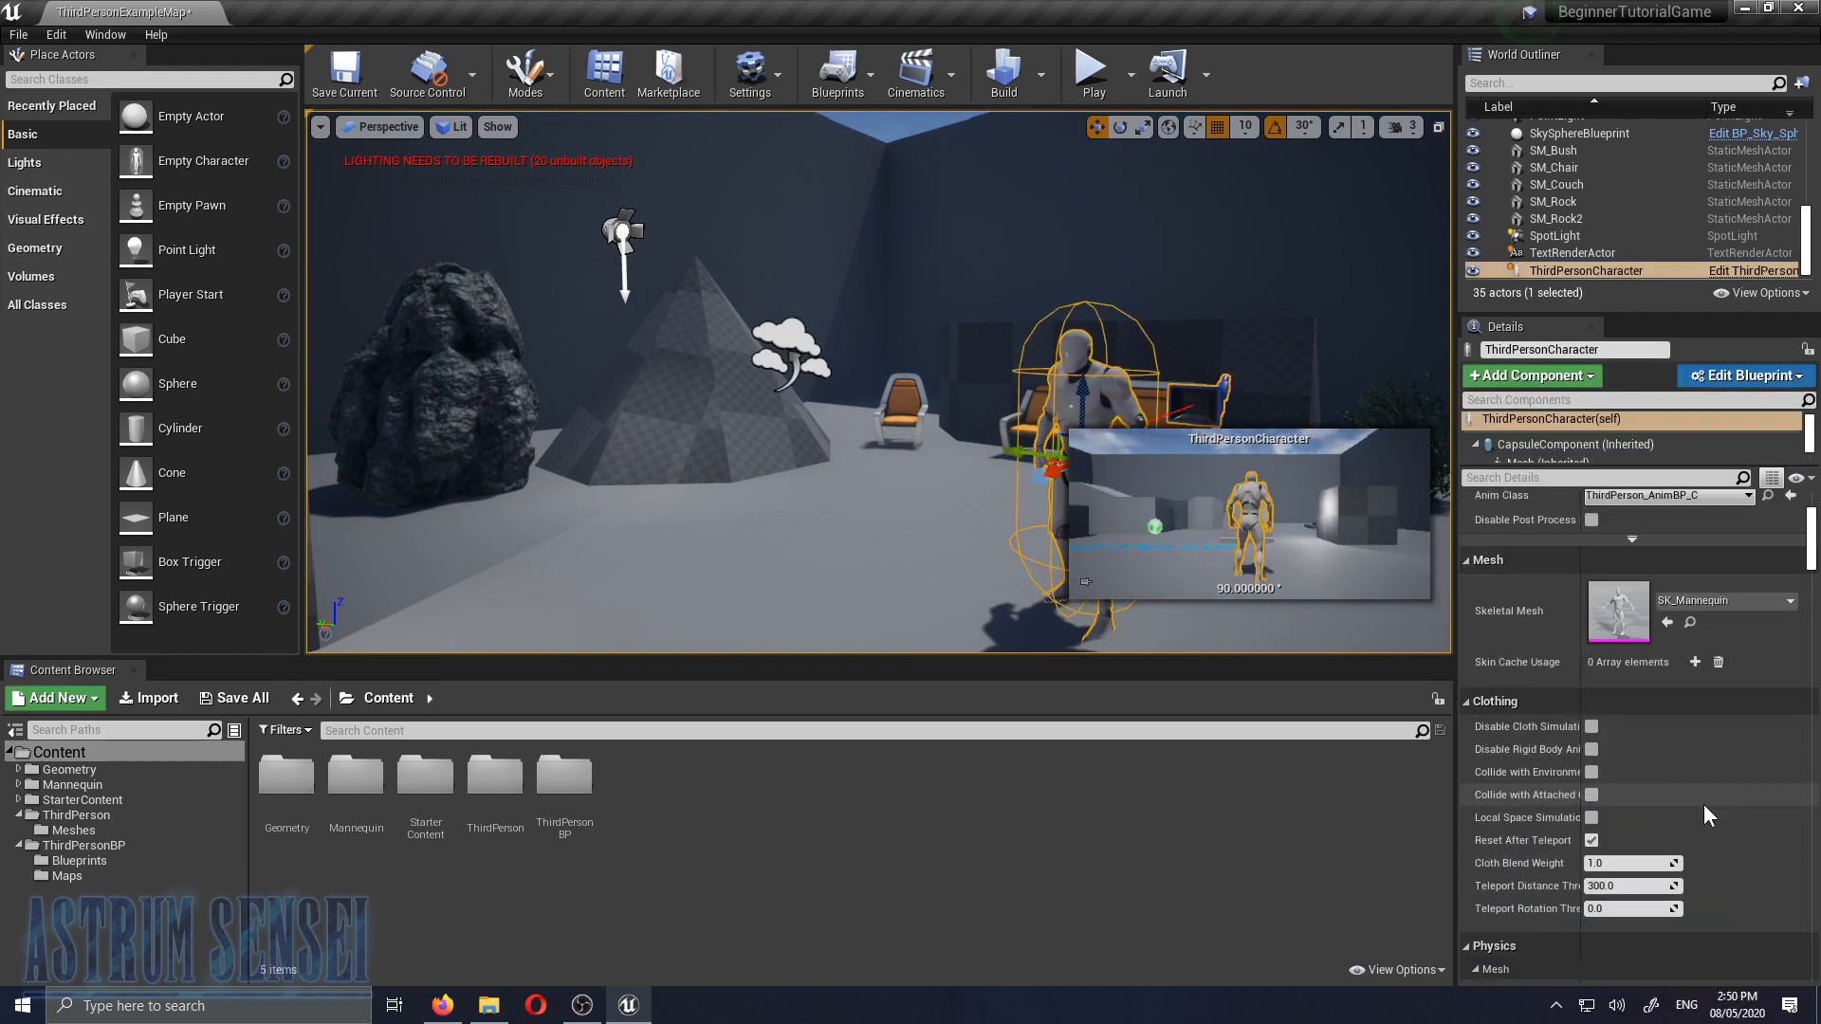
left_click_drag(1810, 555, 1811, 579)
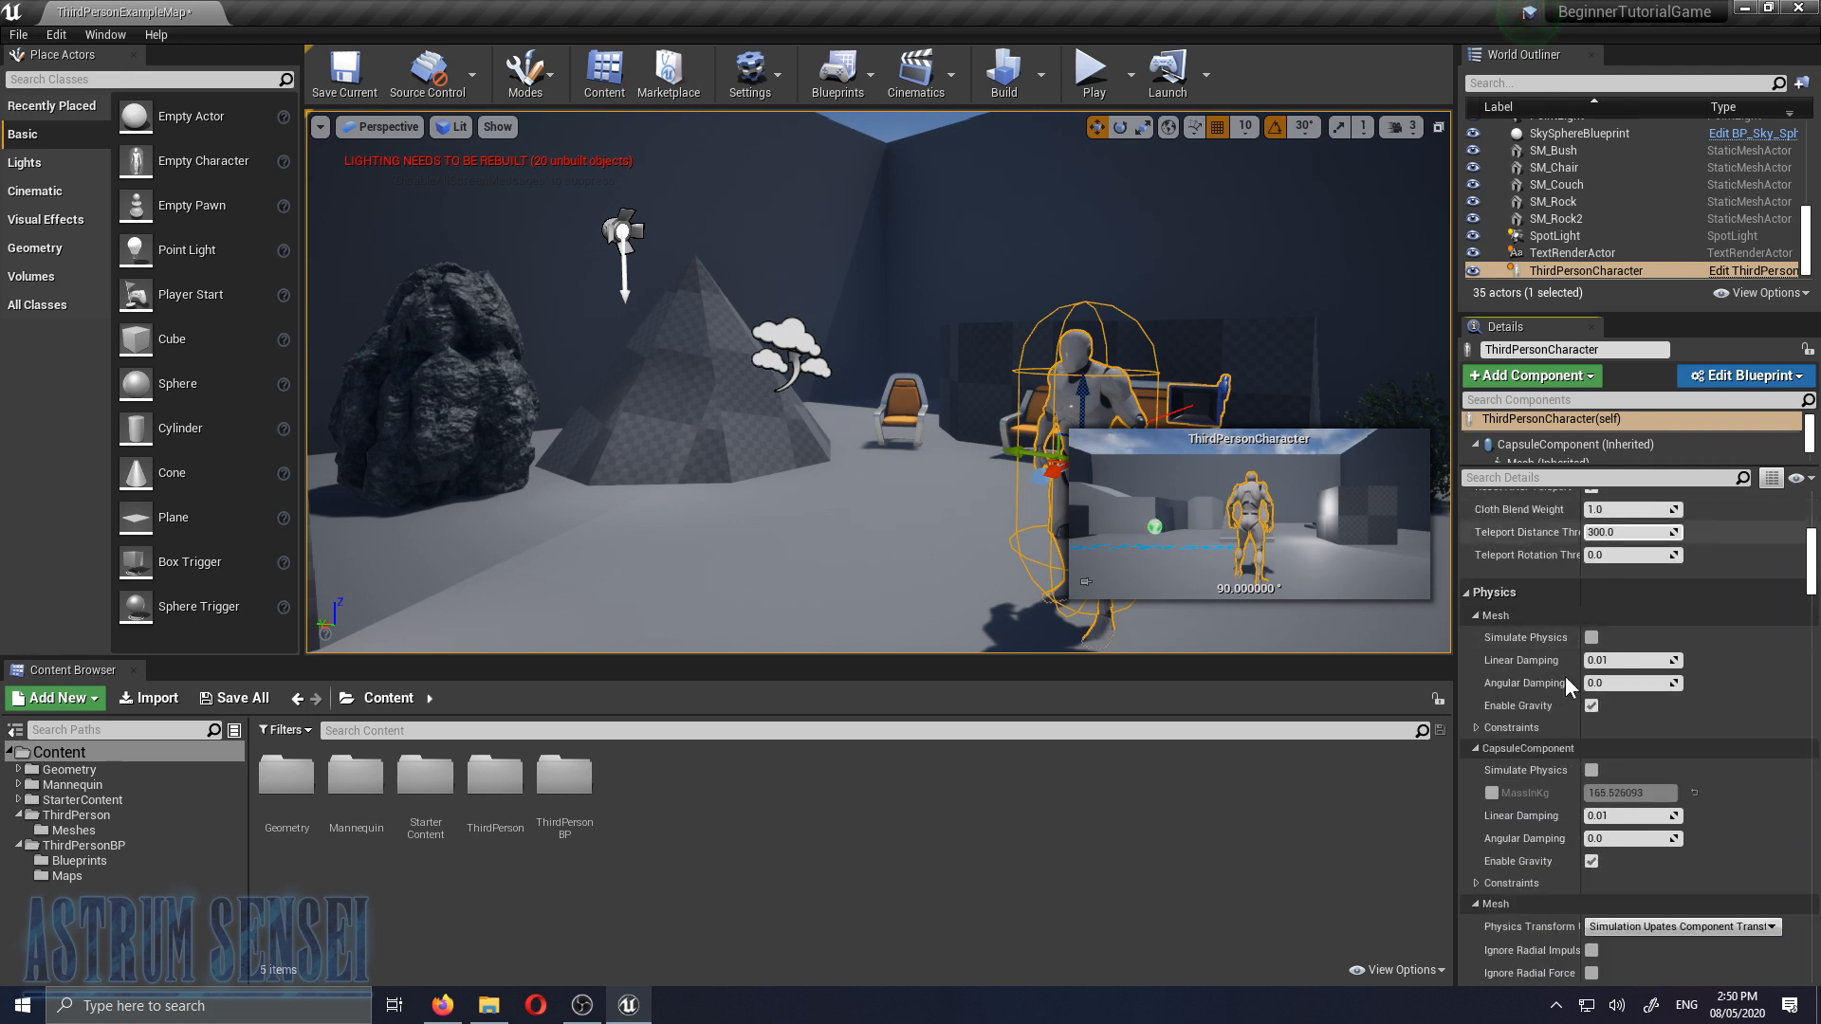
left_click_drag(1810, 569, 1811, 520)
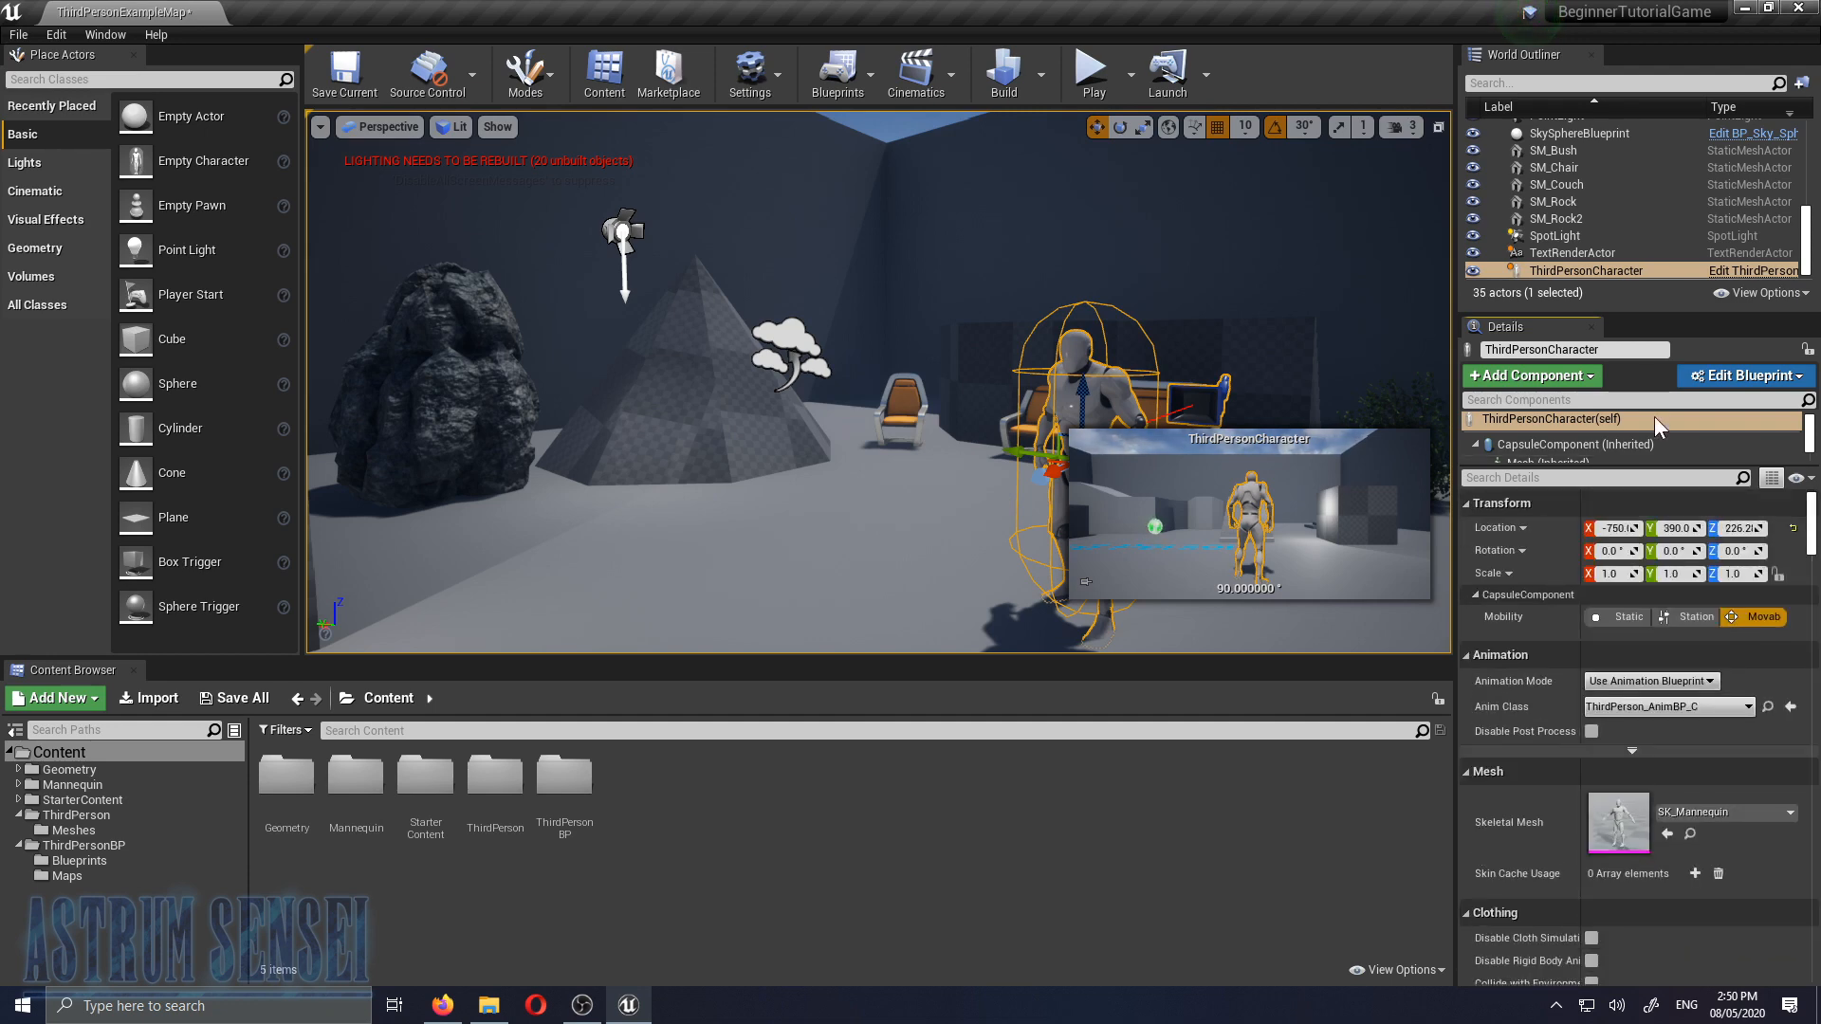
Focus on the SpotLight and set intensity 160 cd, attenuation radius about 3472, inner cone angle about 20.6 and outer cone angle about 49.3
double_click(1555, 235)
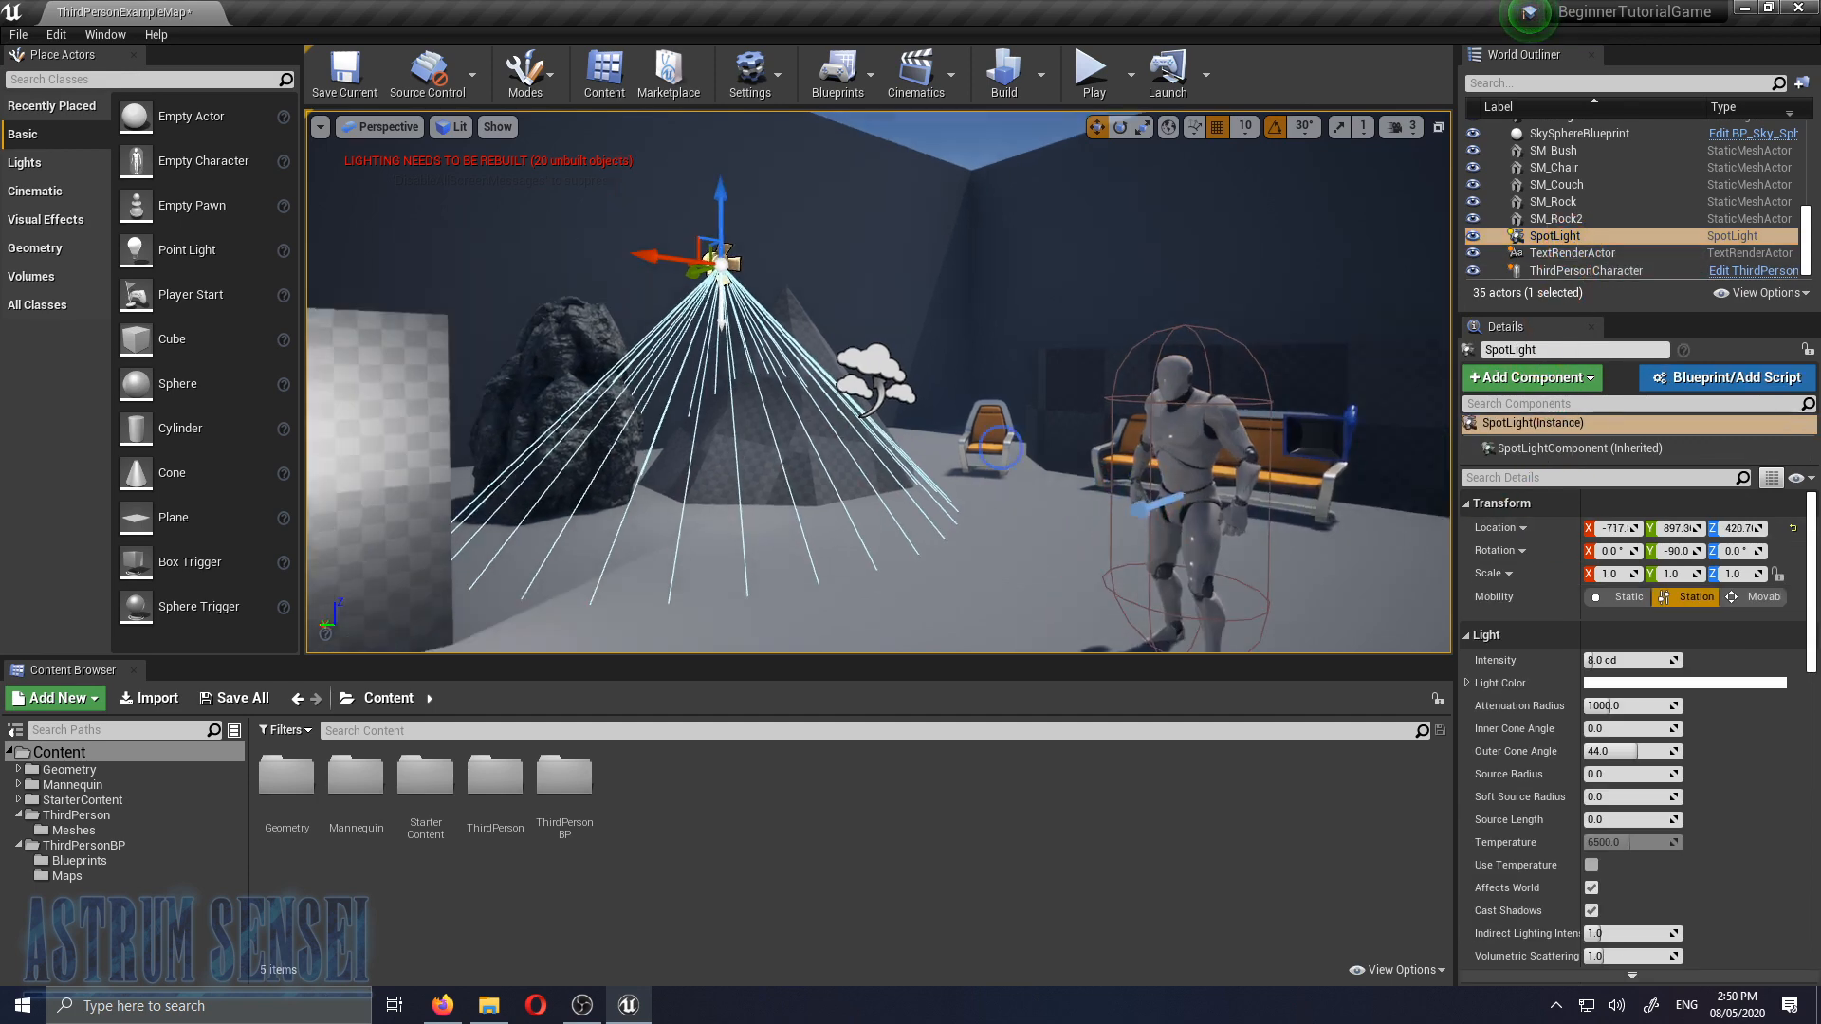
key("w")
key("w")
key("w")
key("w")
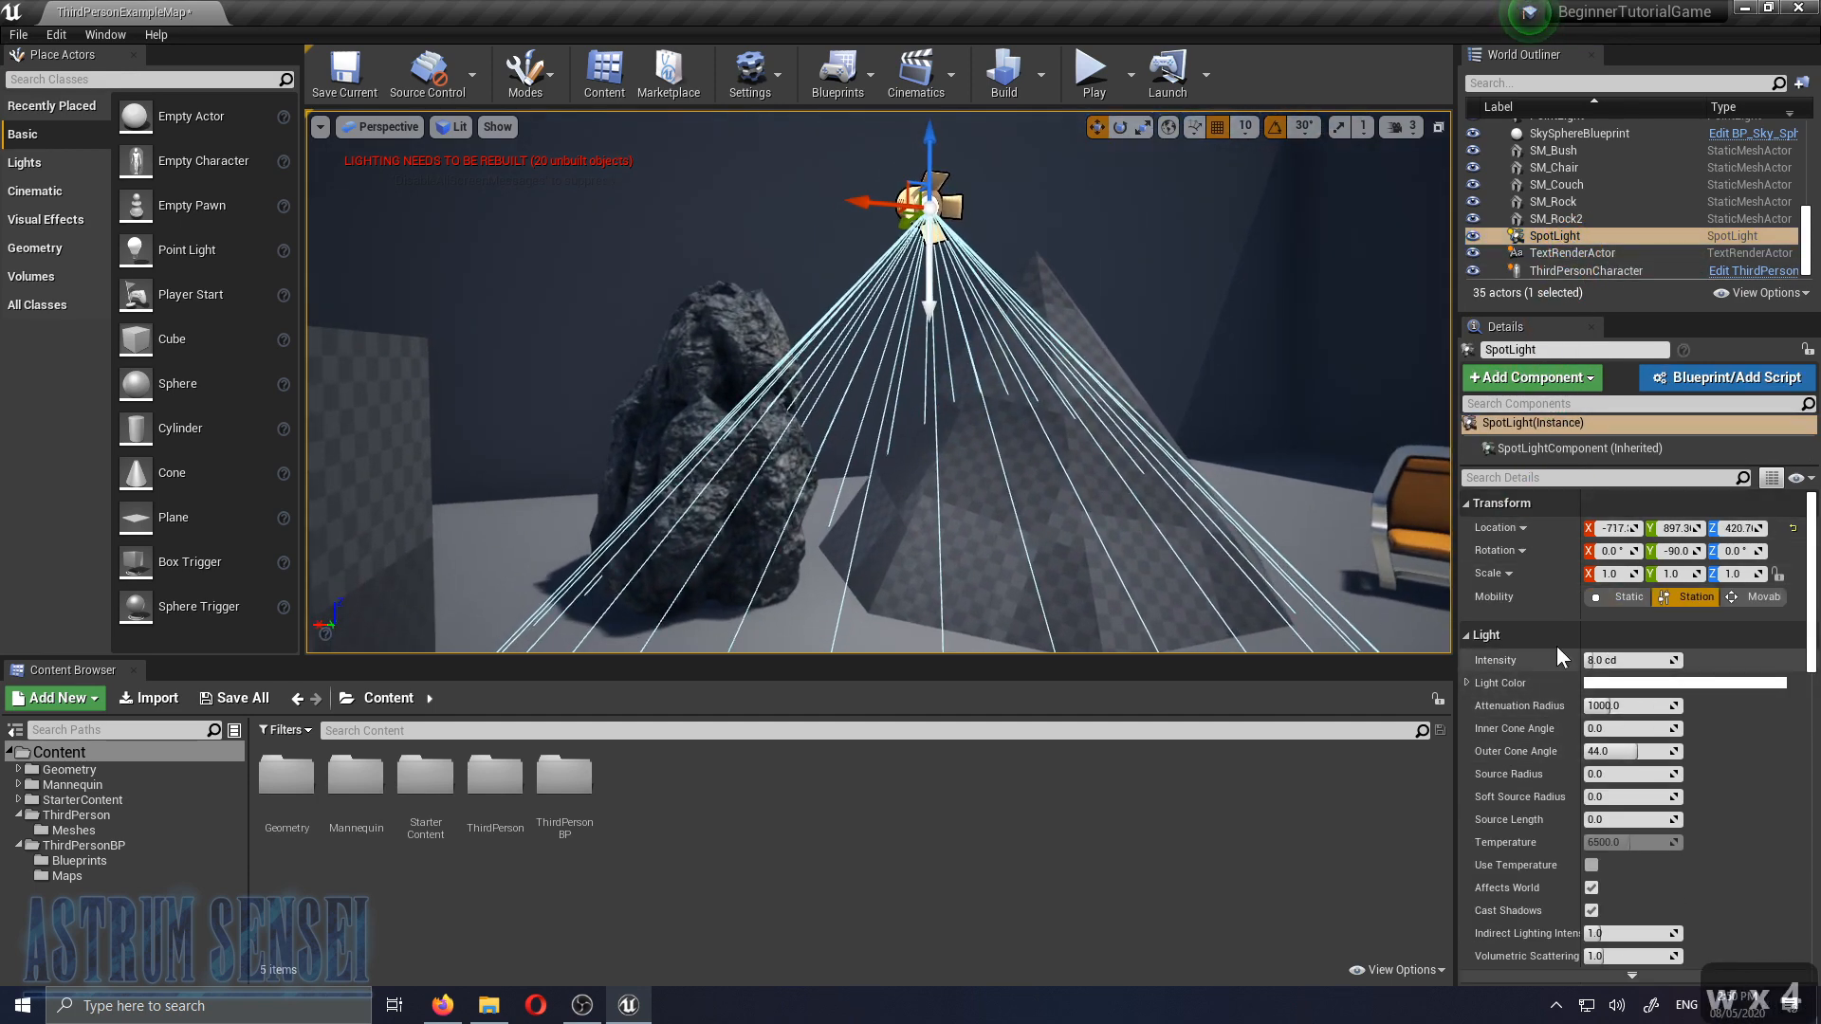
right_click_drag(1168, 528, 1210, 592)
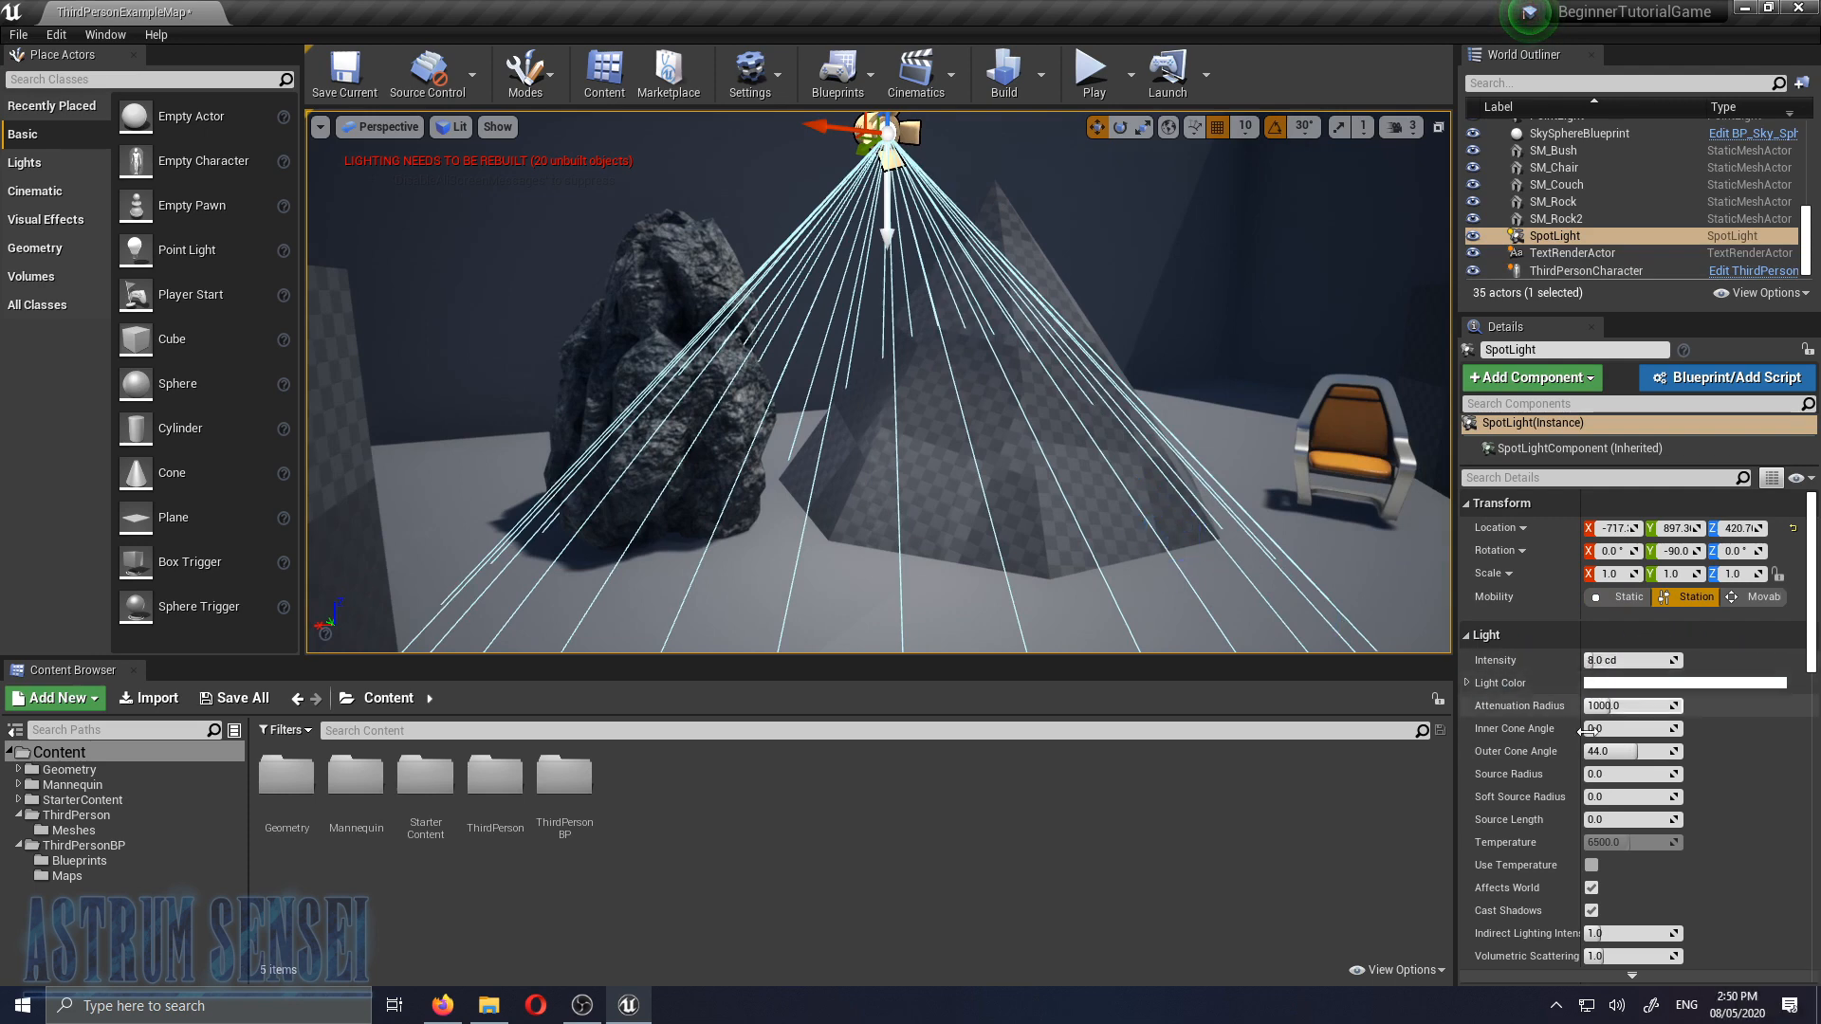
left_click_drag(1613, 660, 1684, 660)
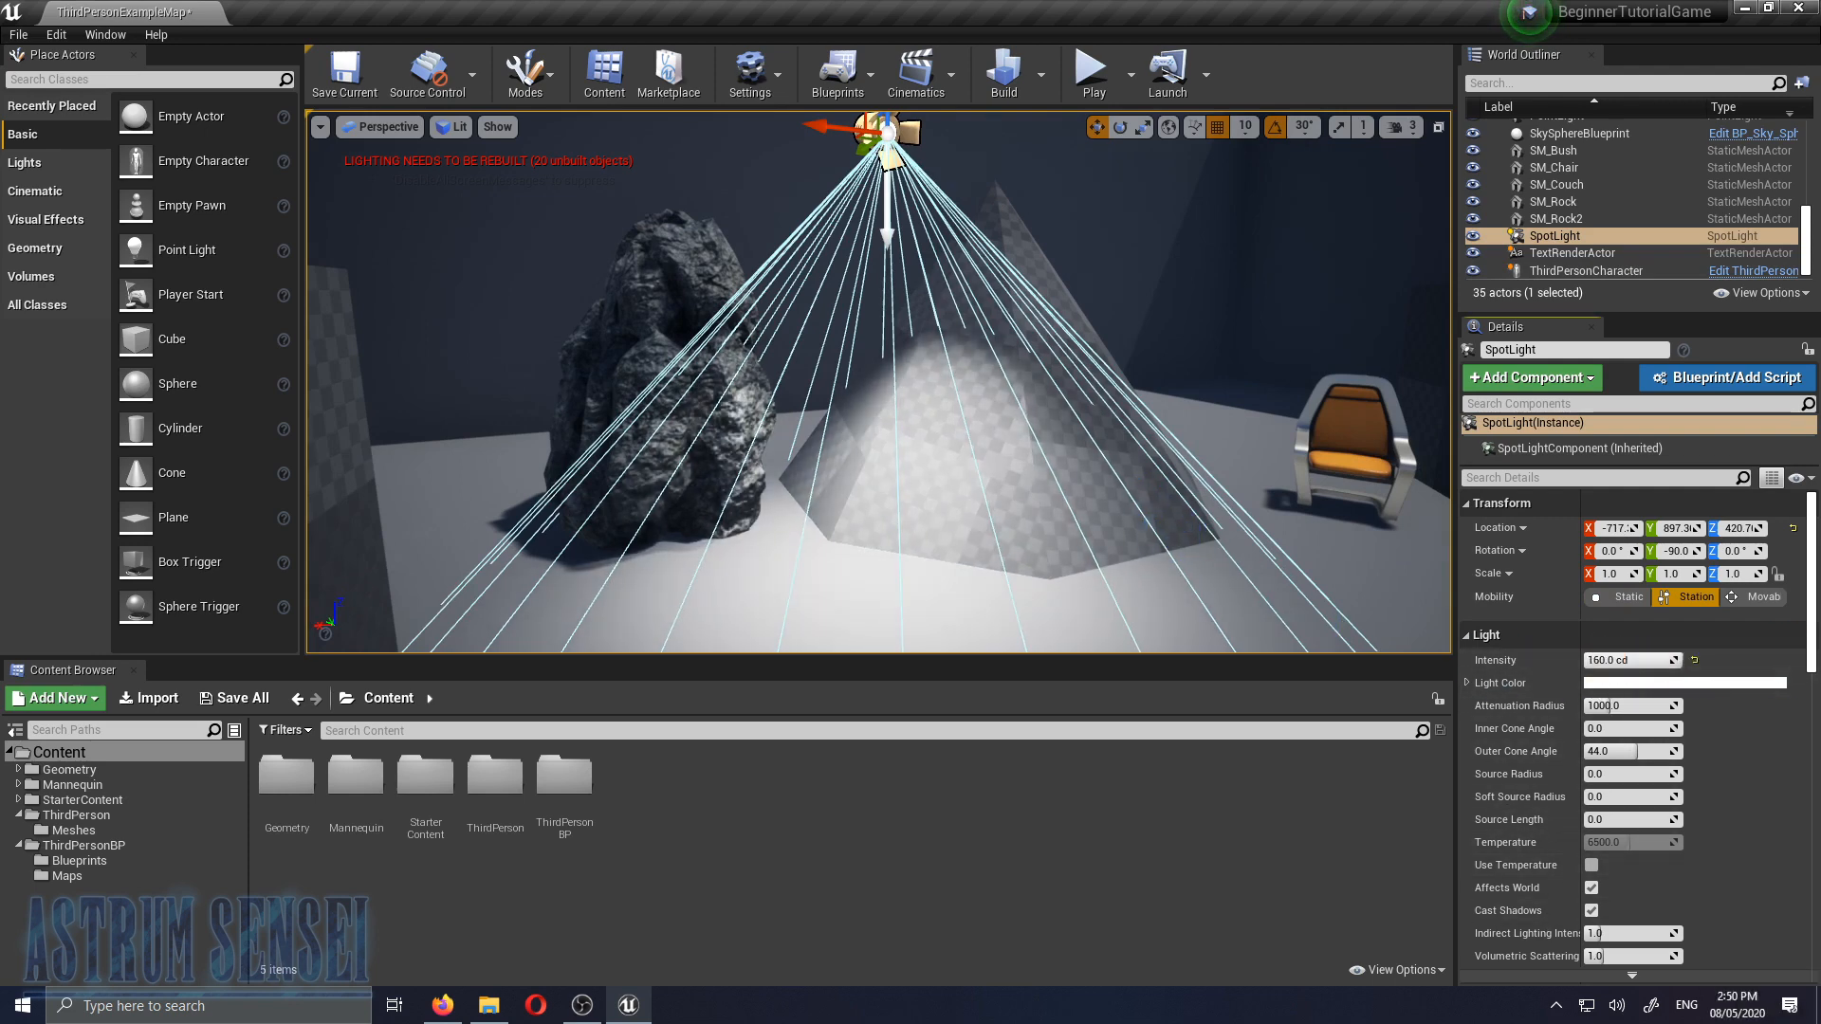
mouse_move(1610, 706)
left_mouse_down()
mouse_move(1520, 705)
mouse_move(1613, 706)
left_mouse_up()
left_click_drag(1603, 728, 1644, 753)
Examine the spotlight's effect on the rock, pyramid and surrounding arena from farther away
key("s")
key("s")
key("s")
mouse_move(1236, 578)
right_mouse_down()
mouse_move(980, 622)
mouse_move(891, 616)
mouse_move(1215, 565)
right_mouse_up()
key("a")
key("a")
key("a")
key("a")
key("a")
key("a")
key("a")
key("a")
key("a")
key("a")
key("a")
key("a")
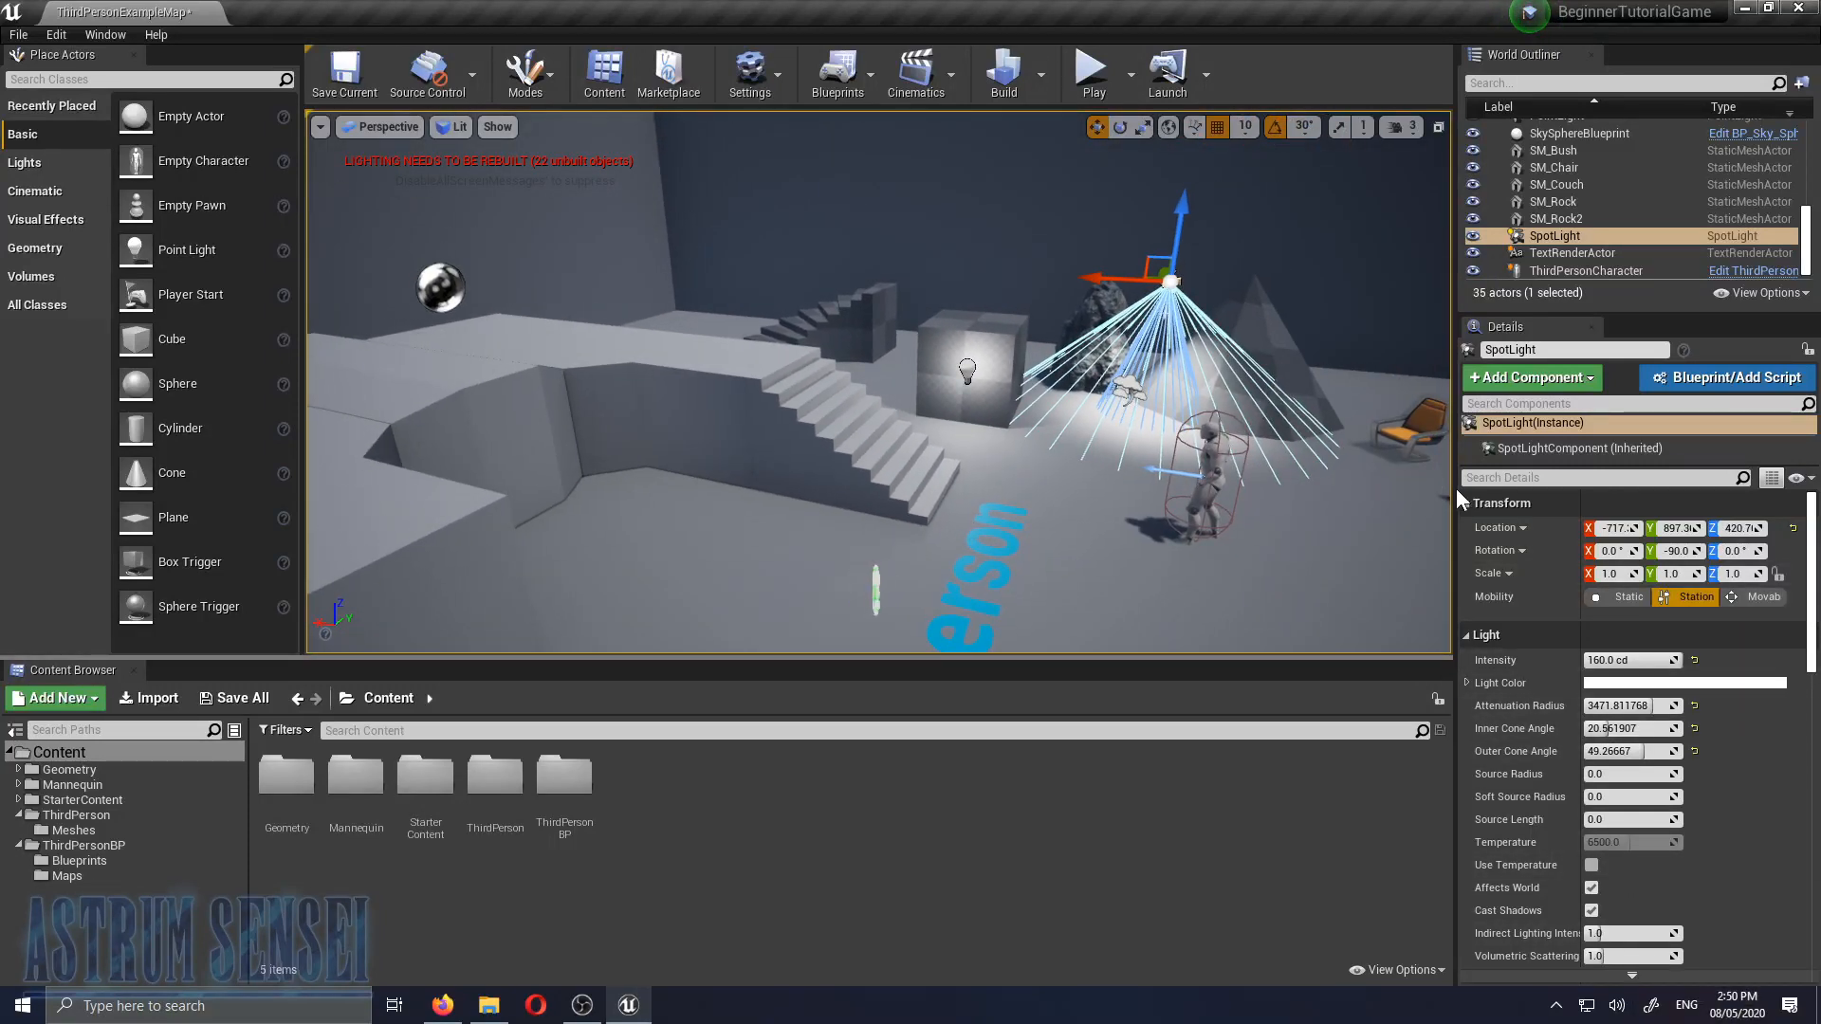
Save the current level
right_click_drag(994, 548, 1104, 621)
key("w")
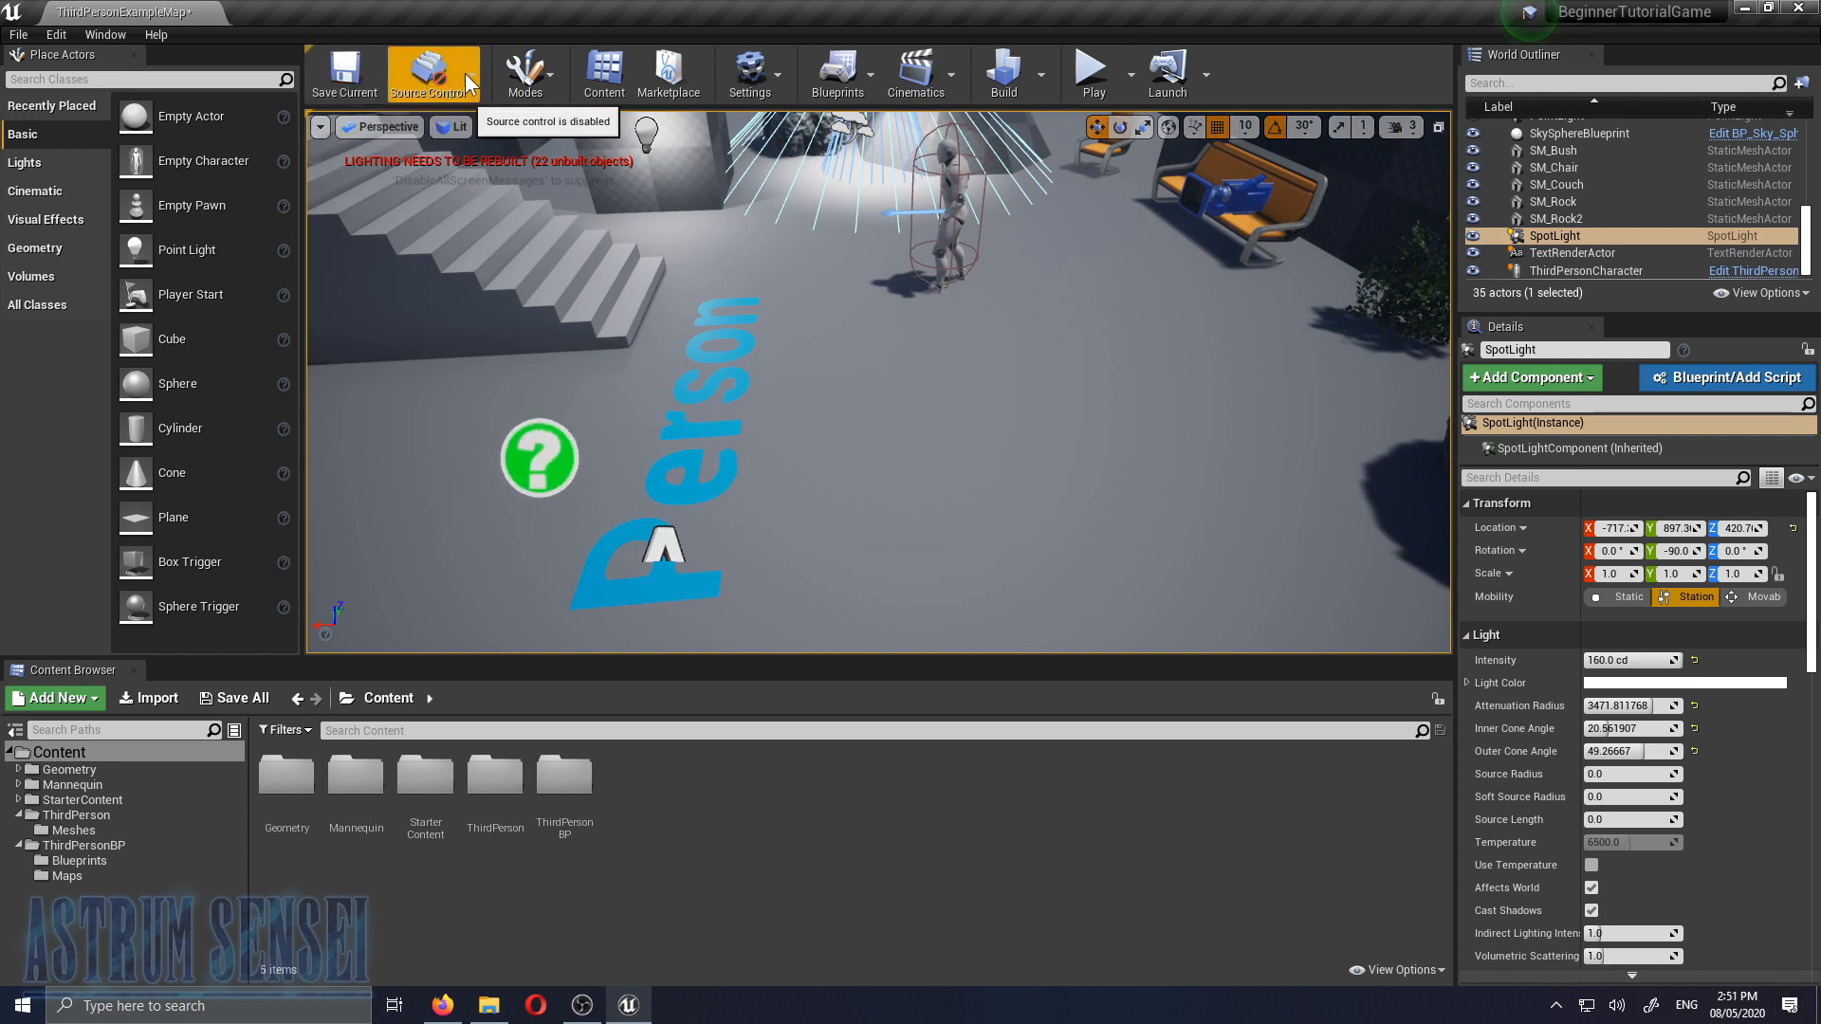
left_click(345, 73)
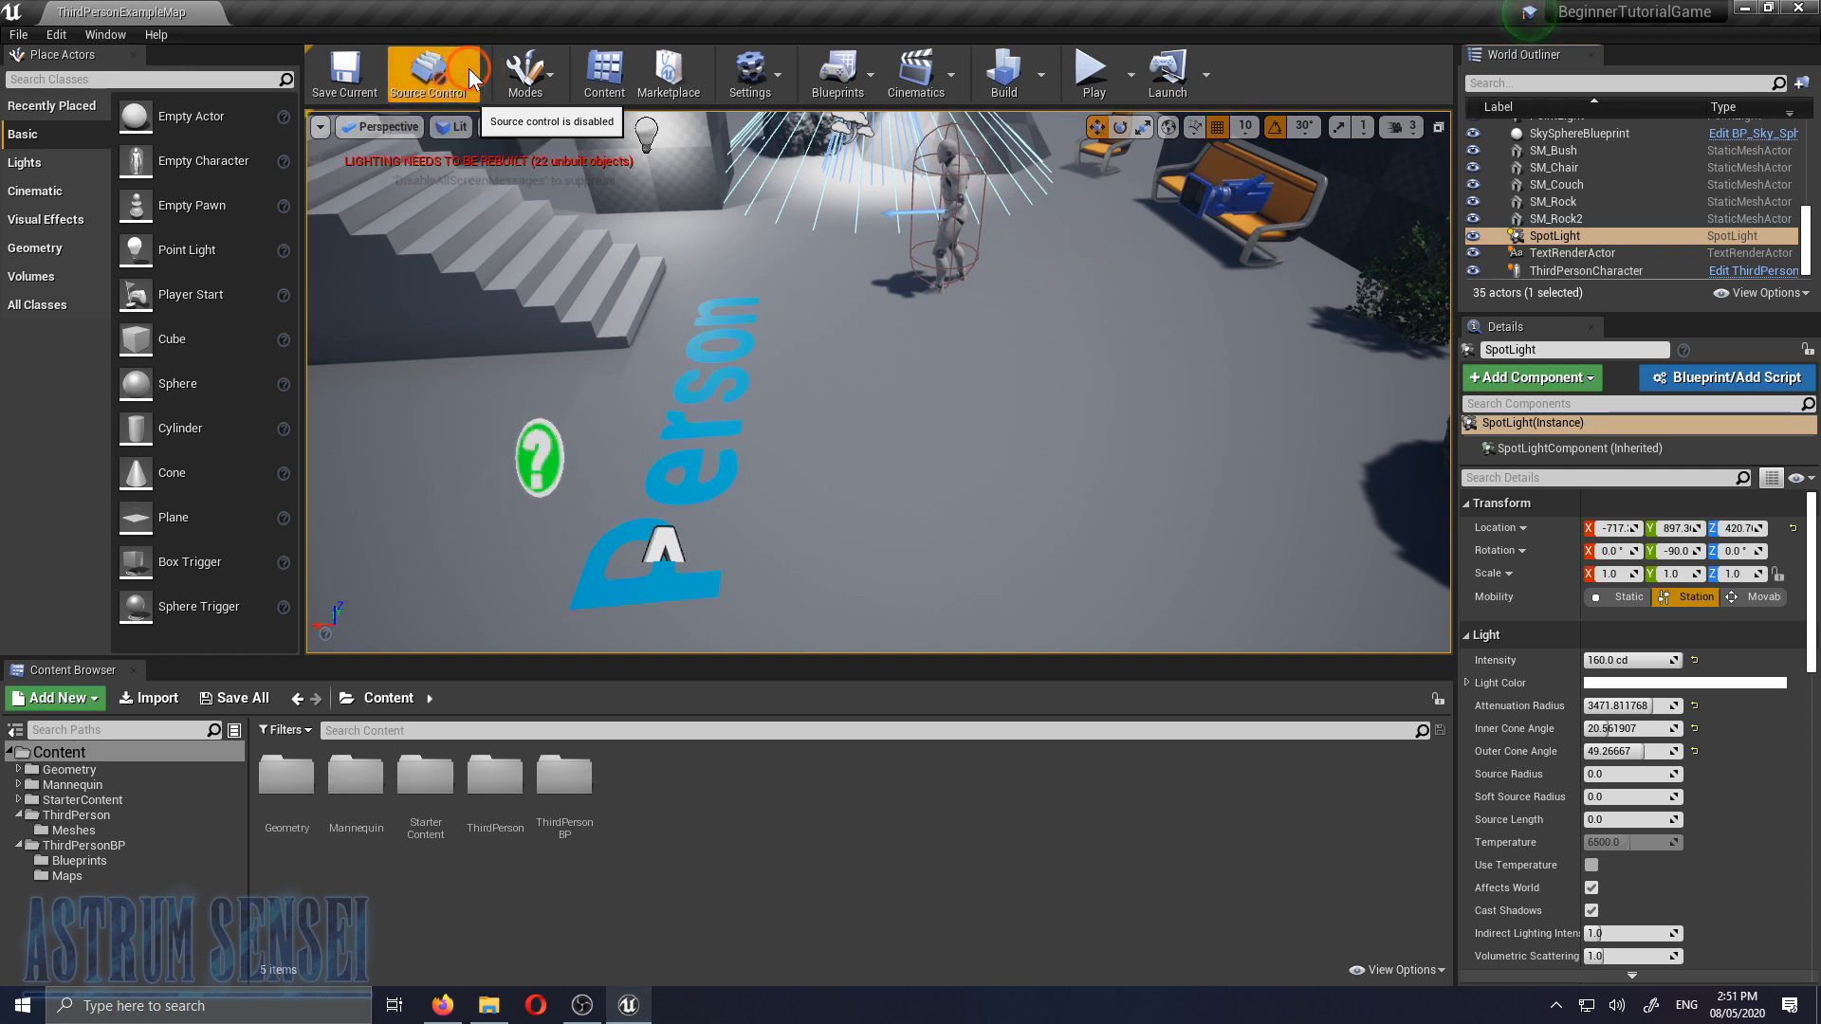
Look over the available editor modes and bring the Content Browser into focus
left_click(528, 72)
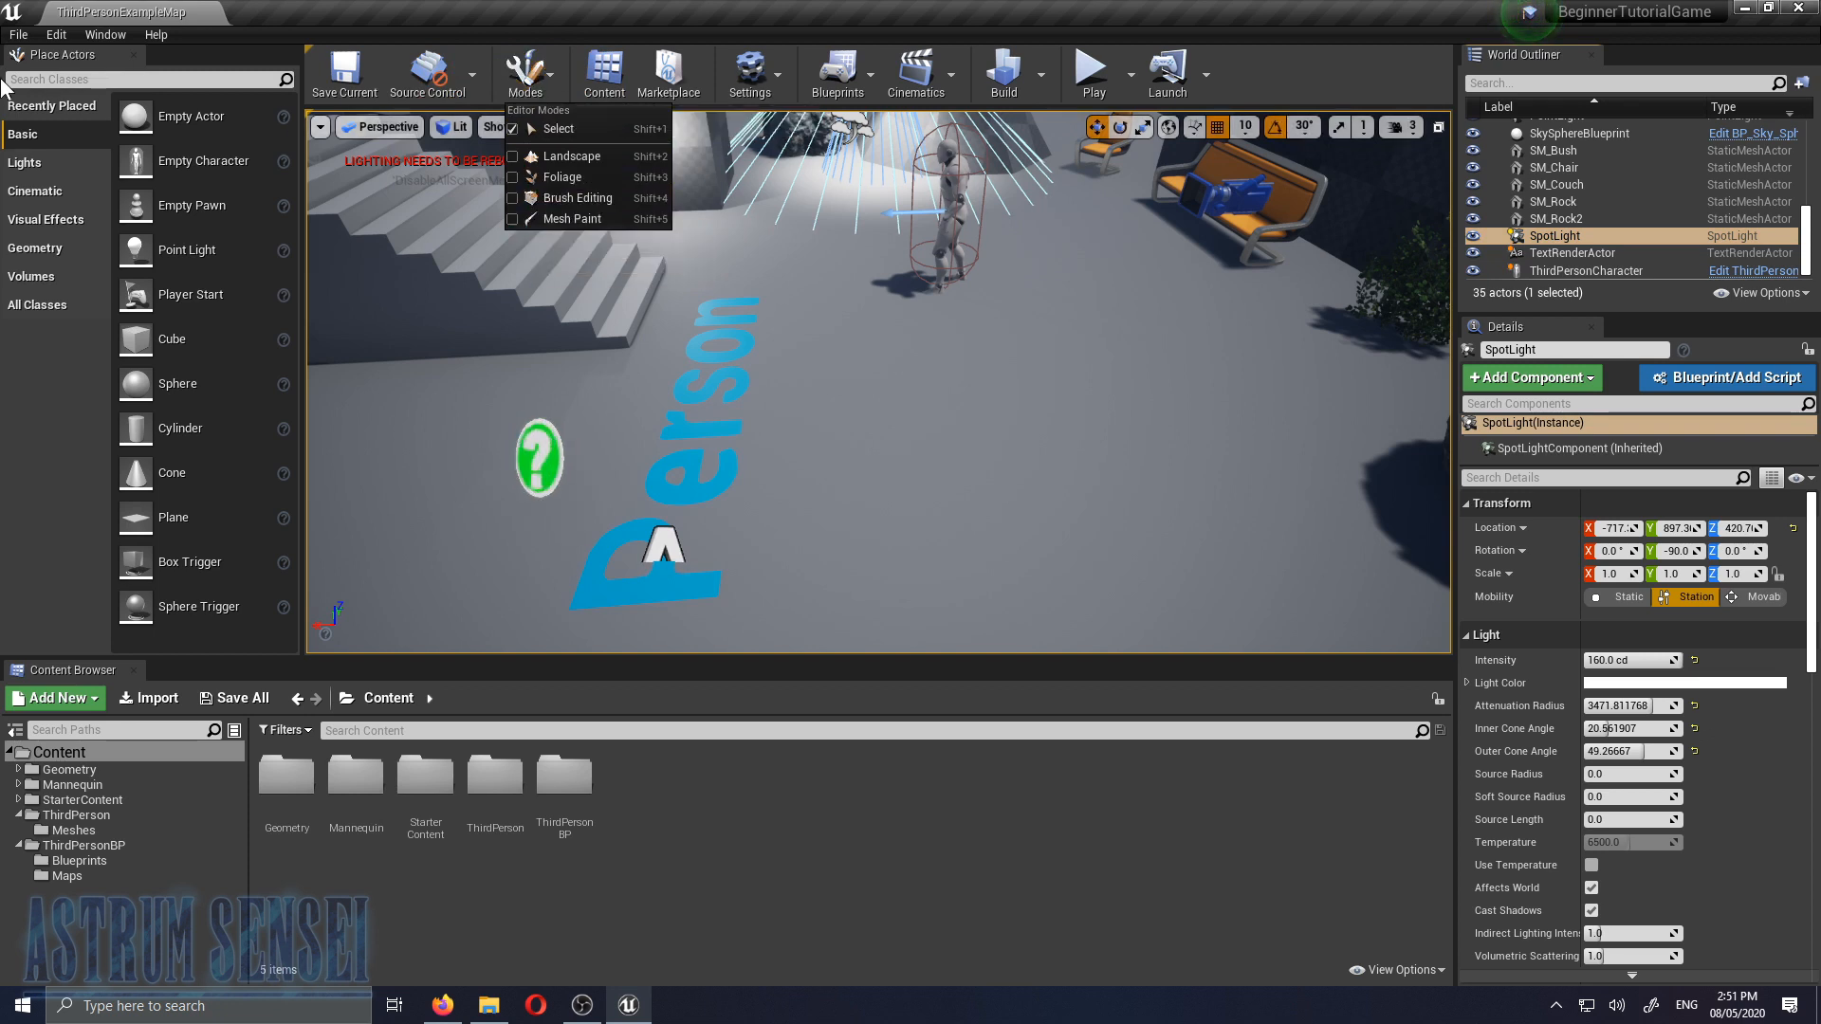
left_click(544, 84)
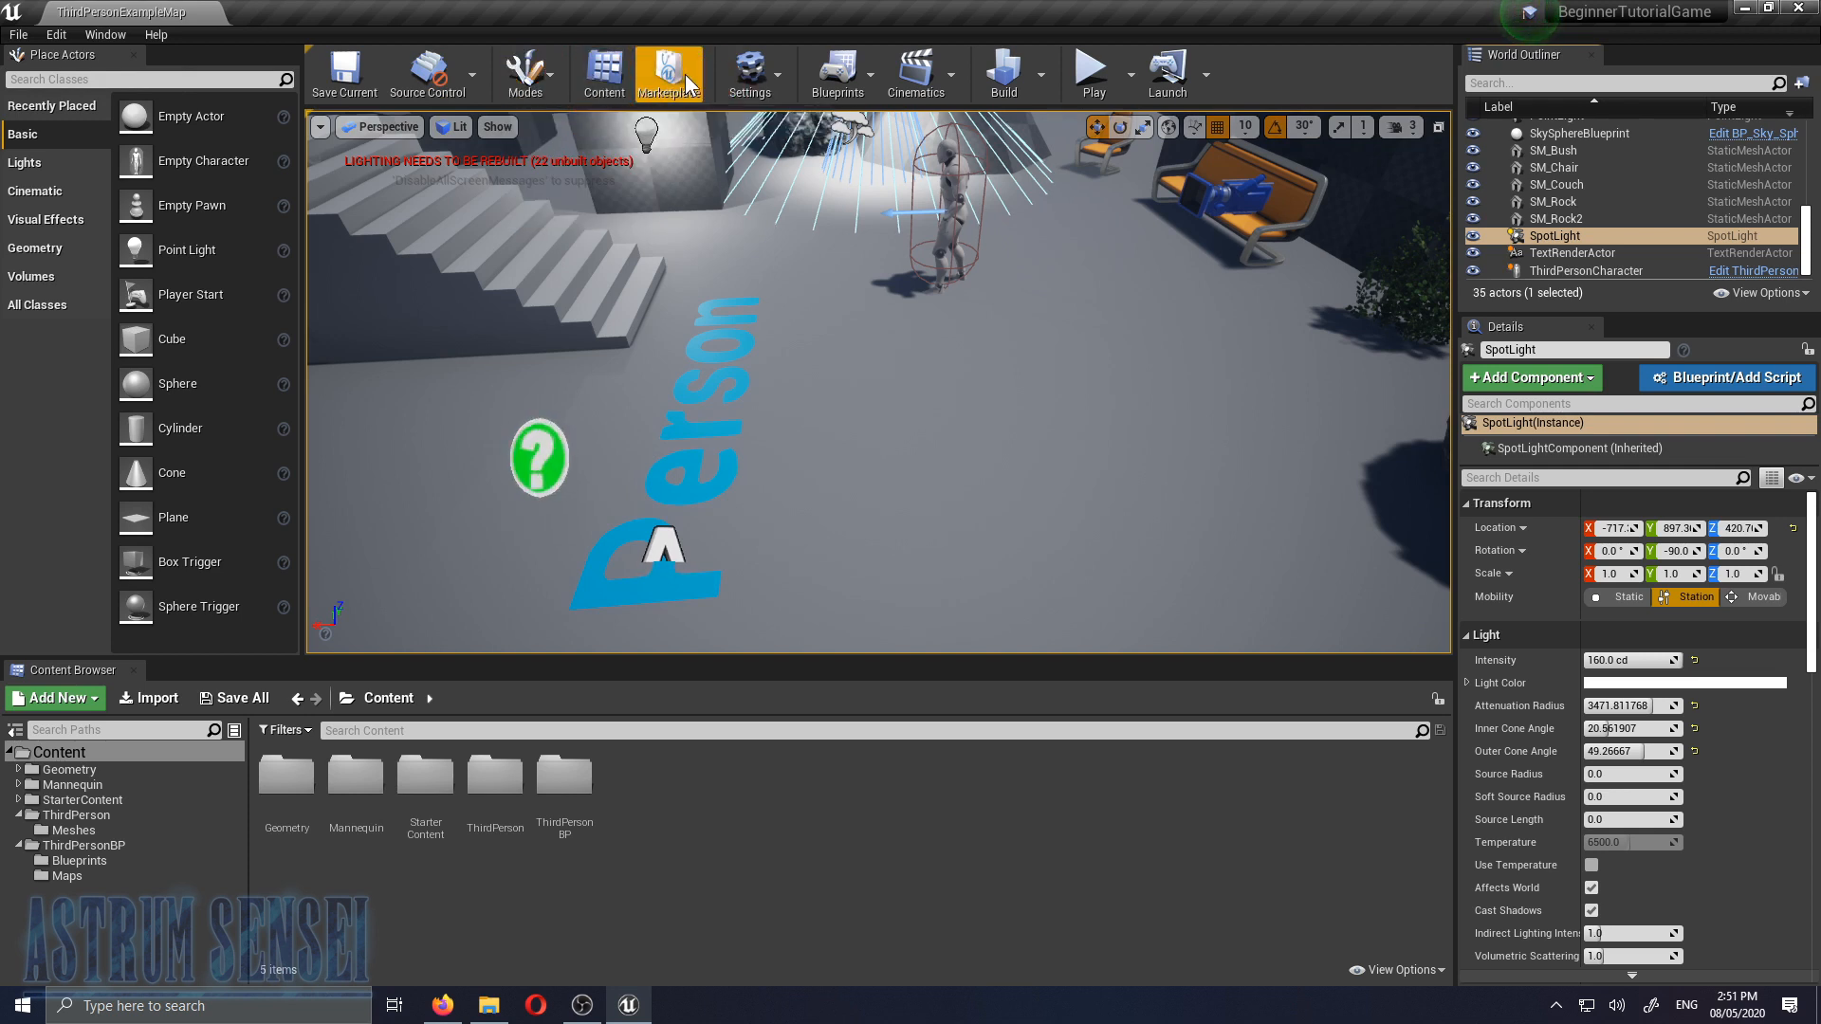
left_click(597, 85)
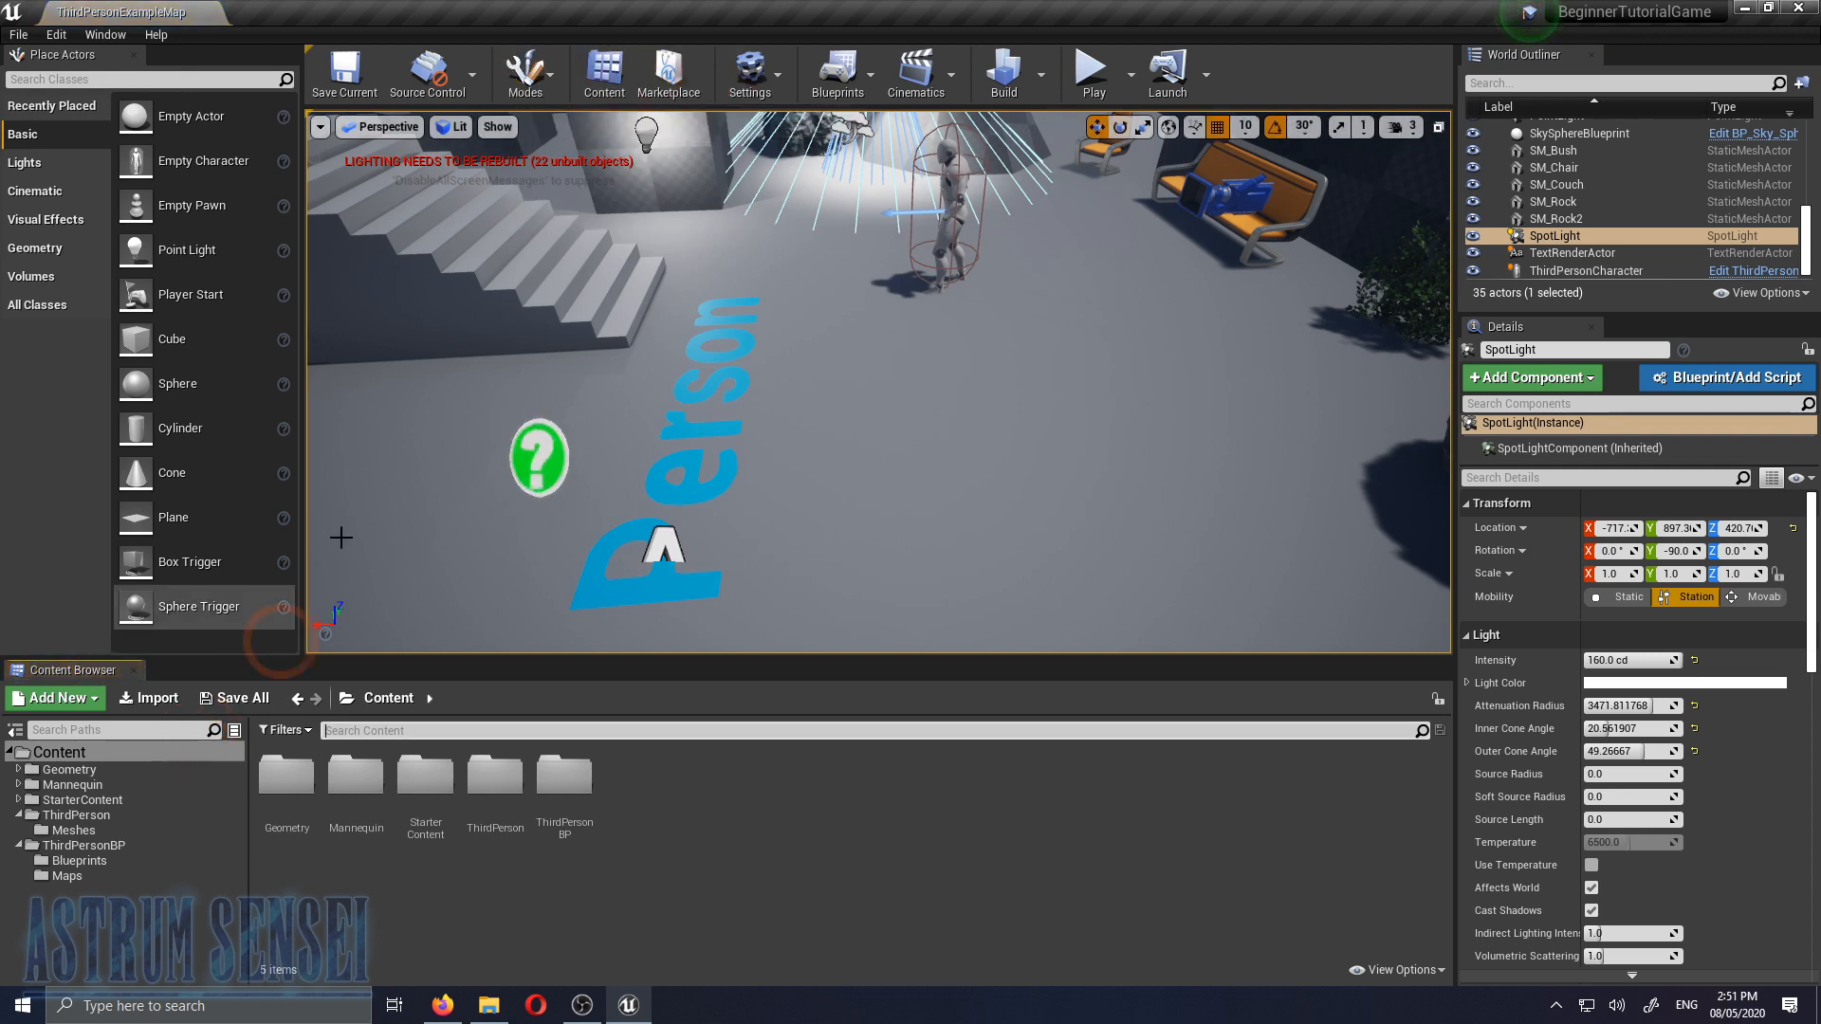
Activate Landscape editing mode, followed by Foliage editing mode
left_click(528, 95)
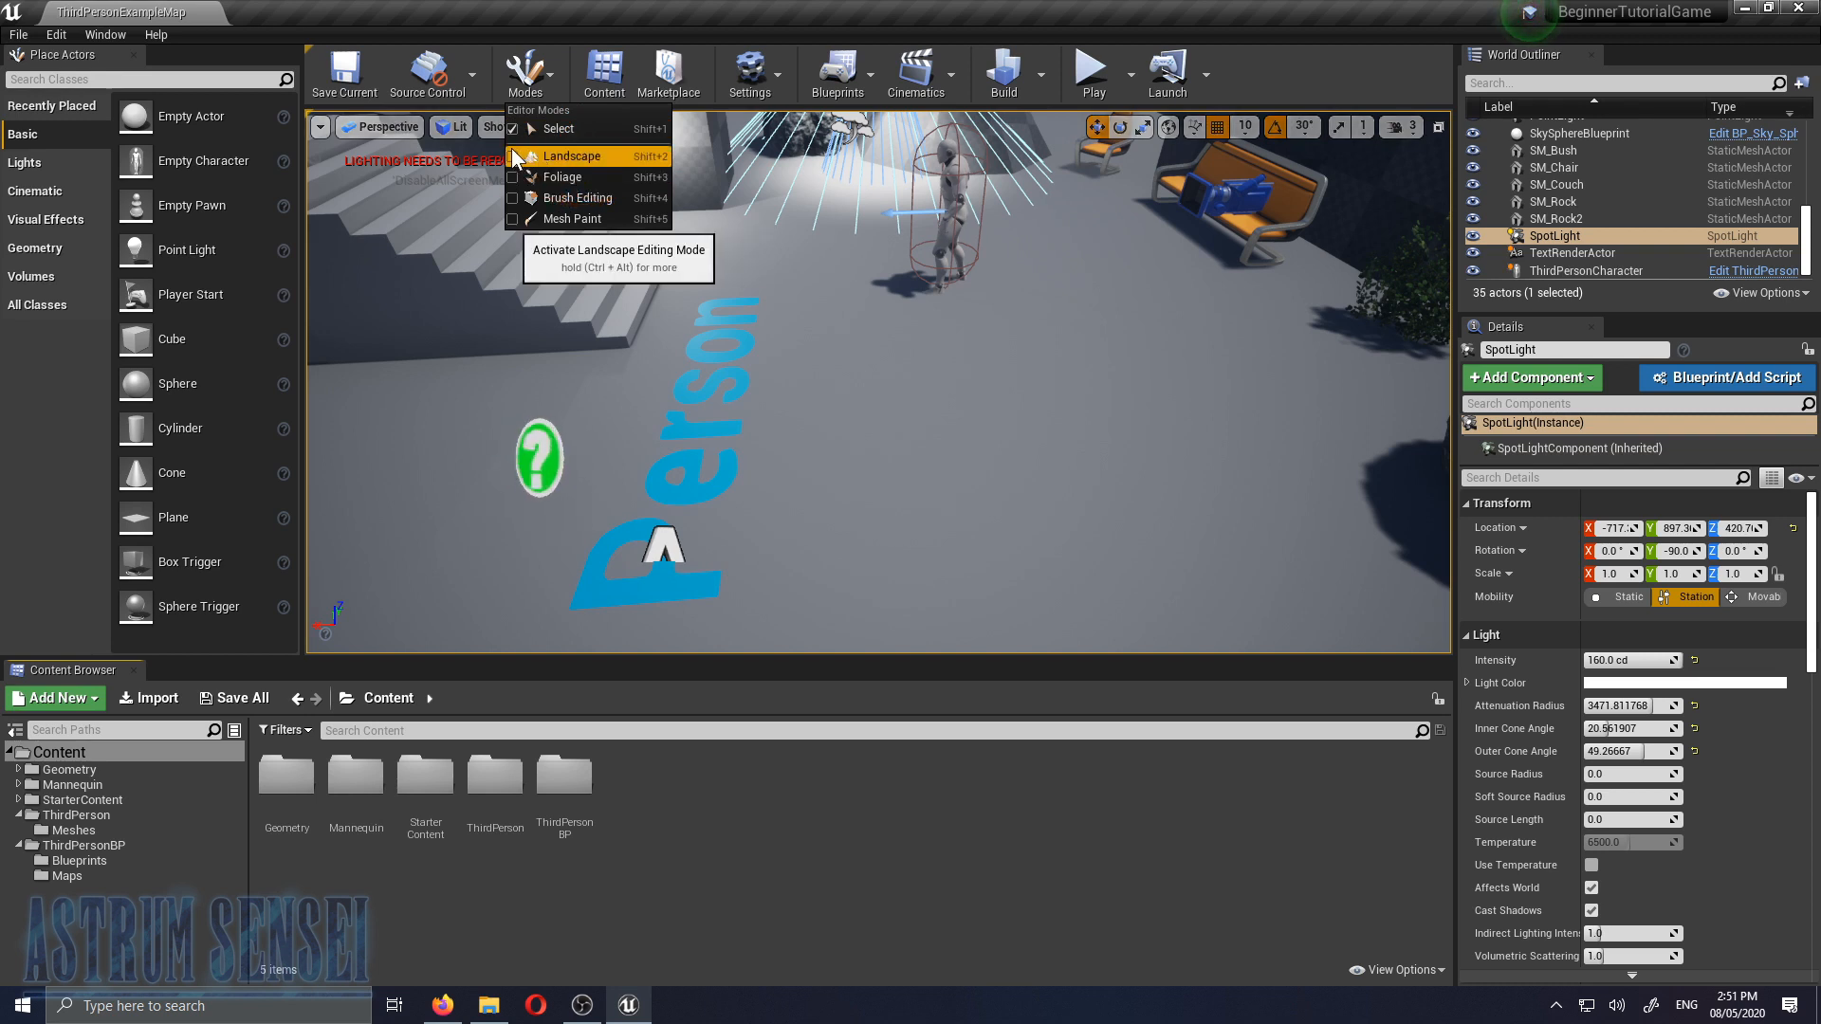
left_click(528, 79)
left_click(531, 73)
left_click(518, 159)
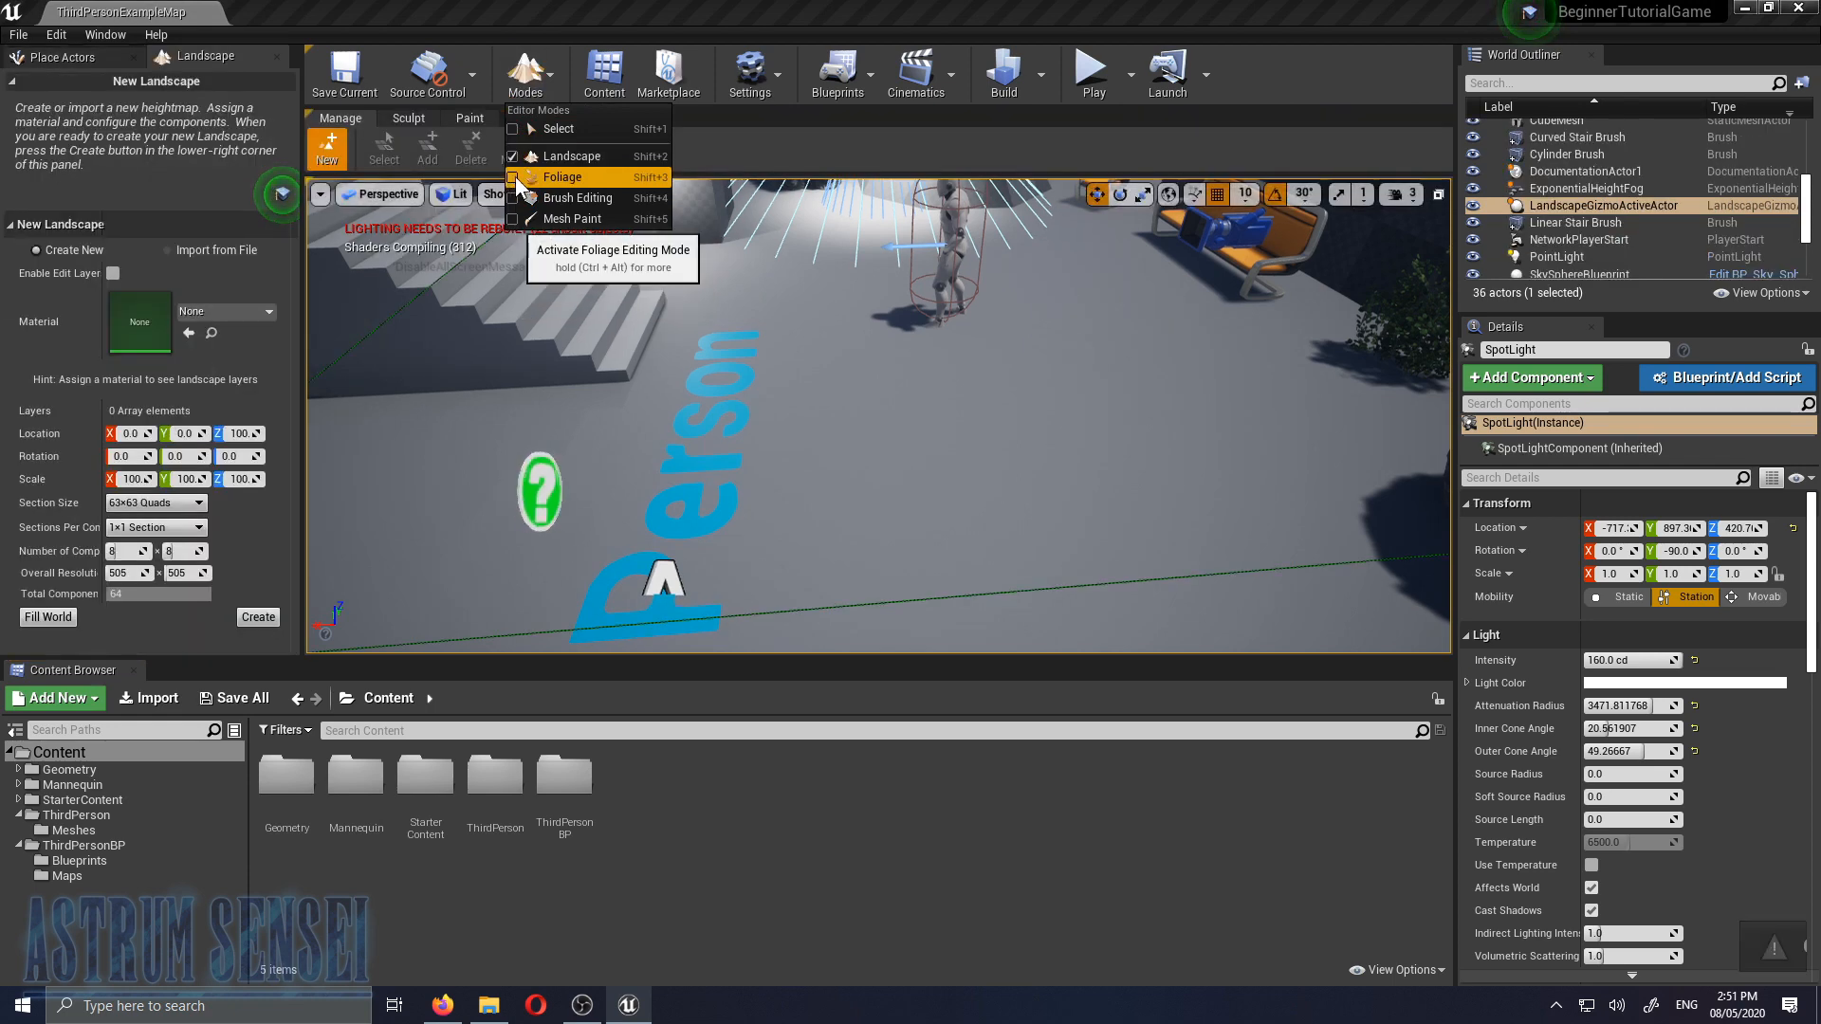
left_click(515, 177)
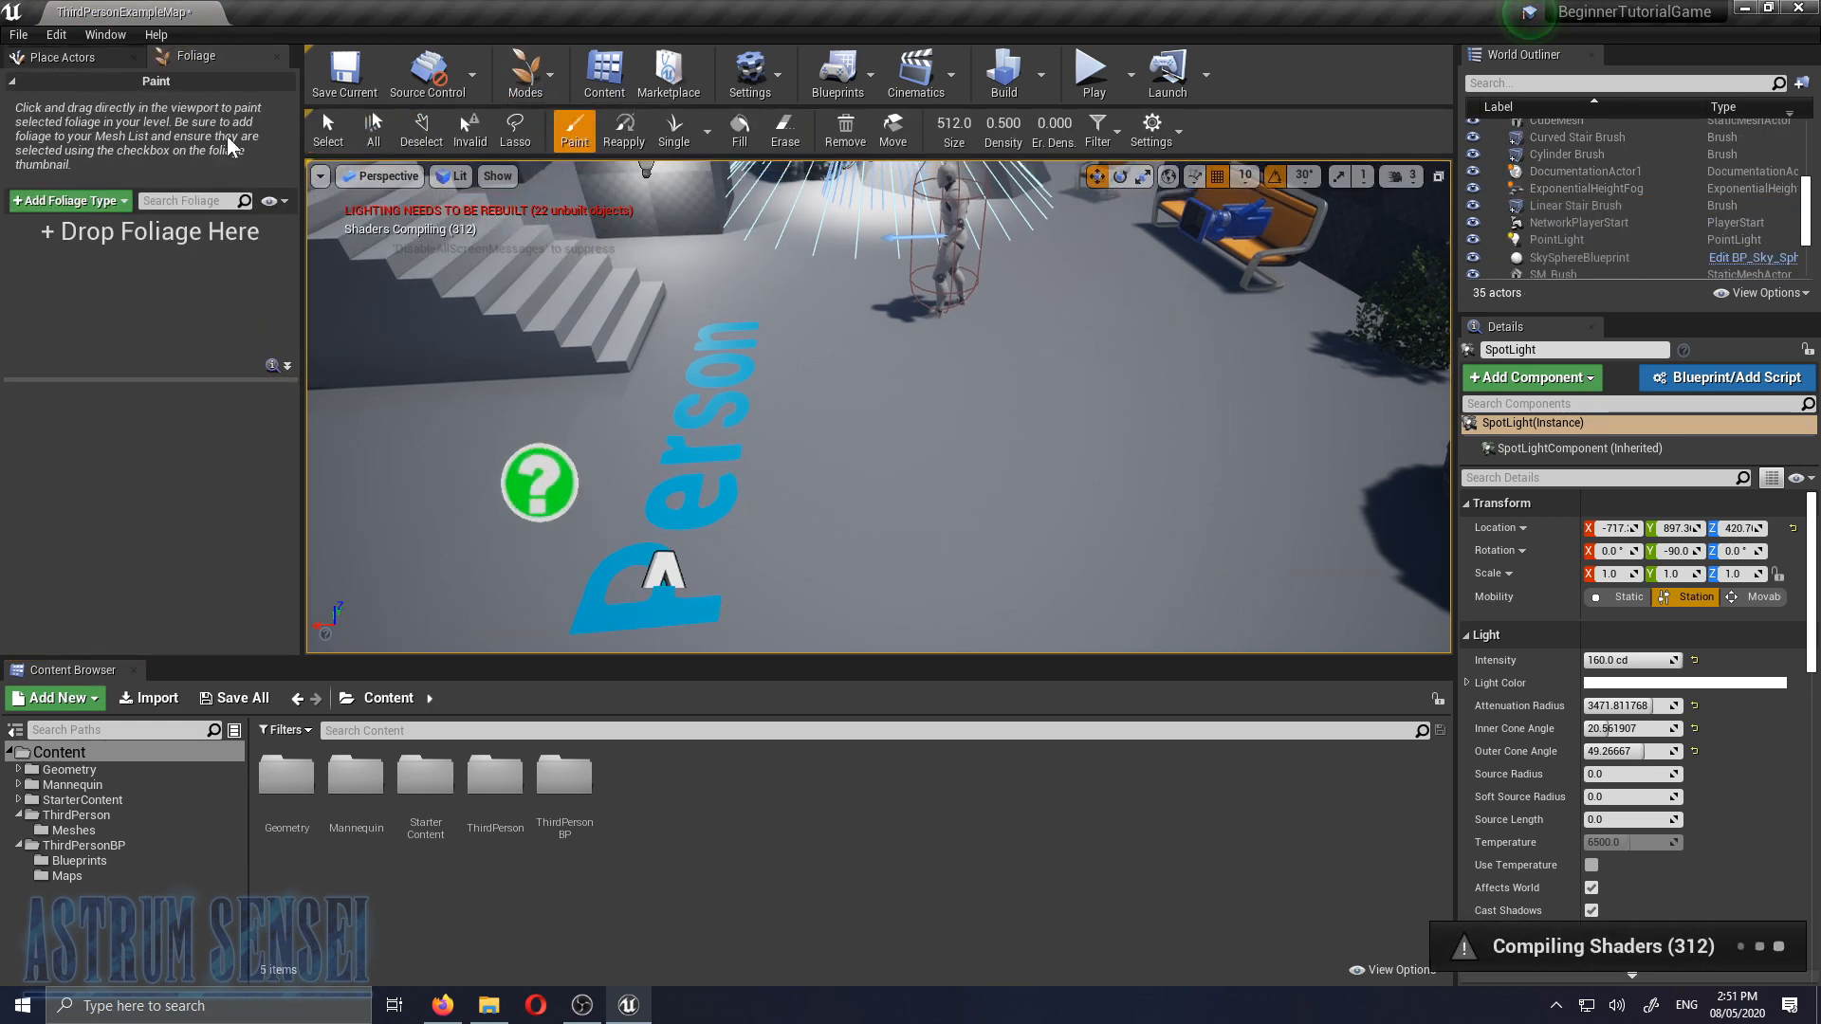
Change from Foliage mode to Landscape mode and return to Select mode
left_click(525, 76)
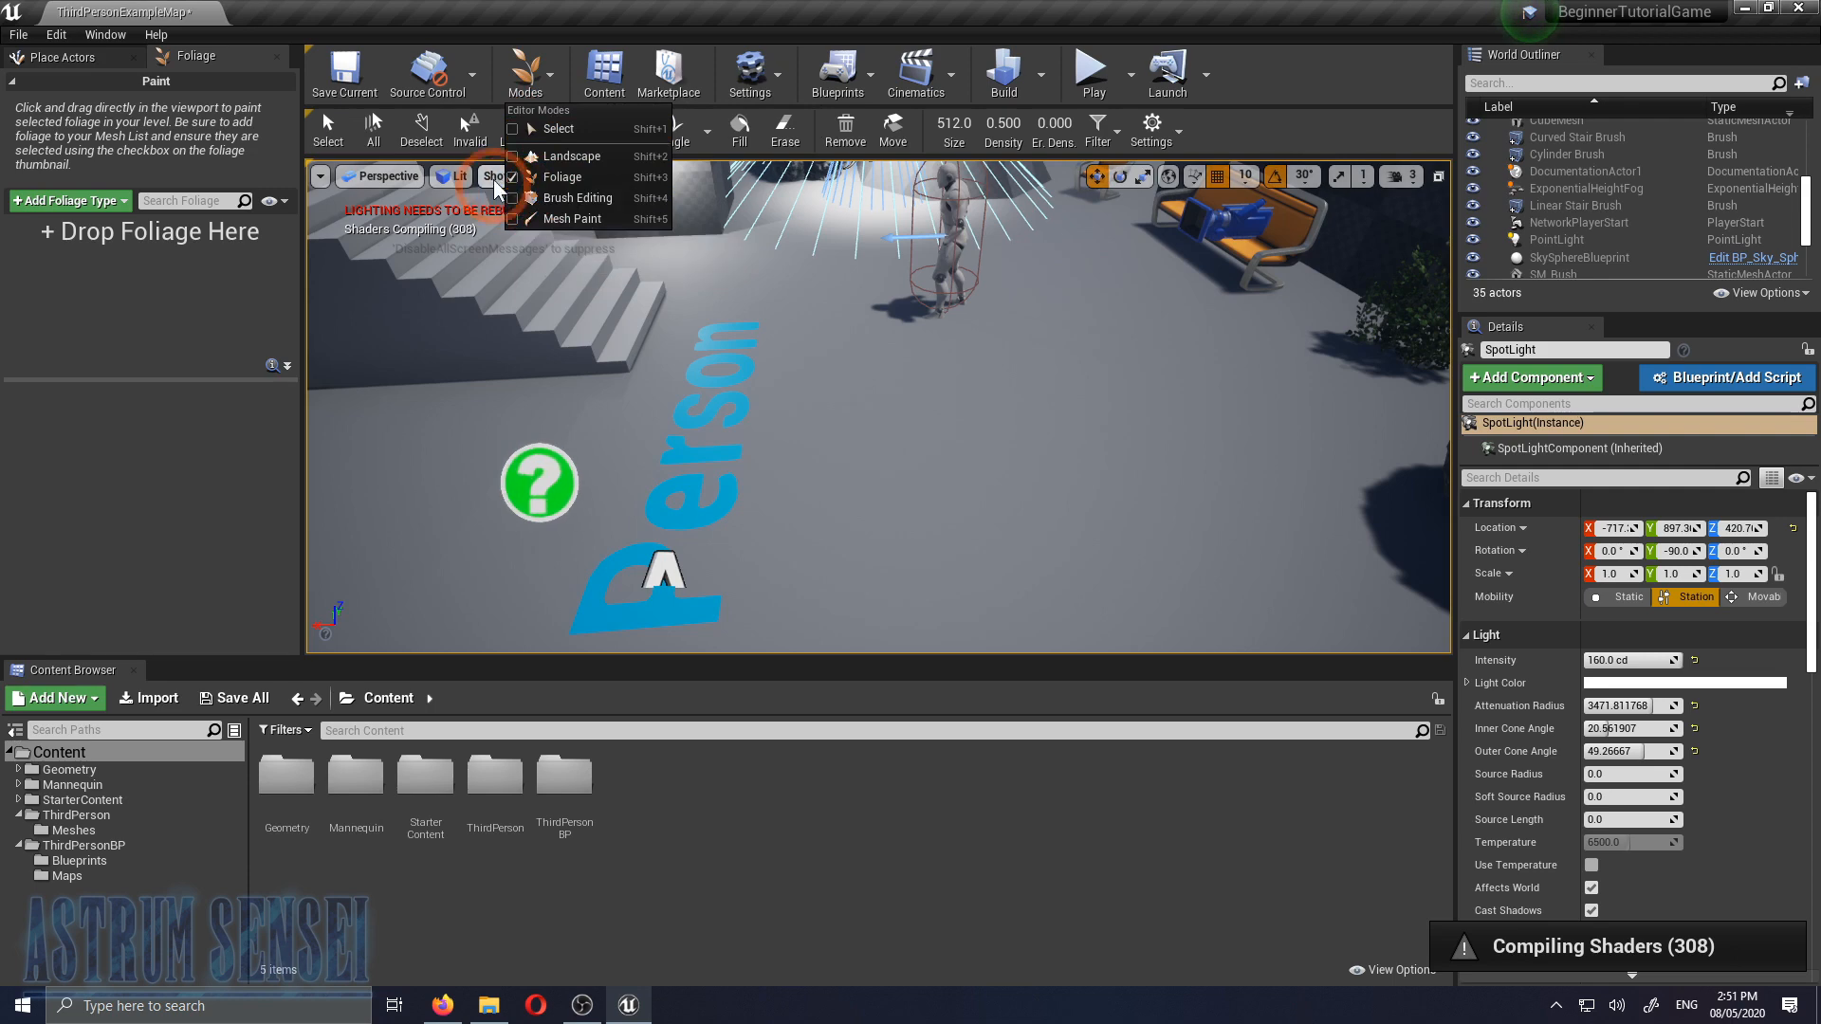
left_click(559, 156)
left_click(518, 84)
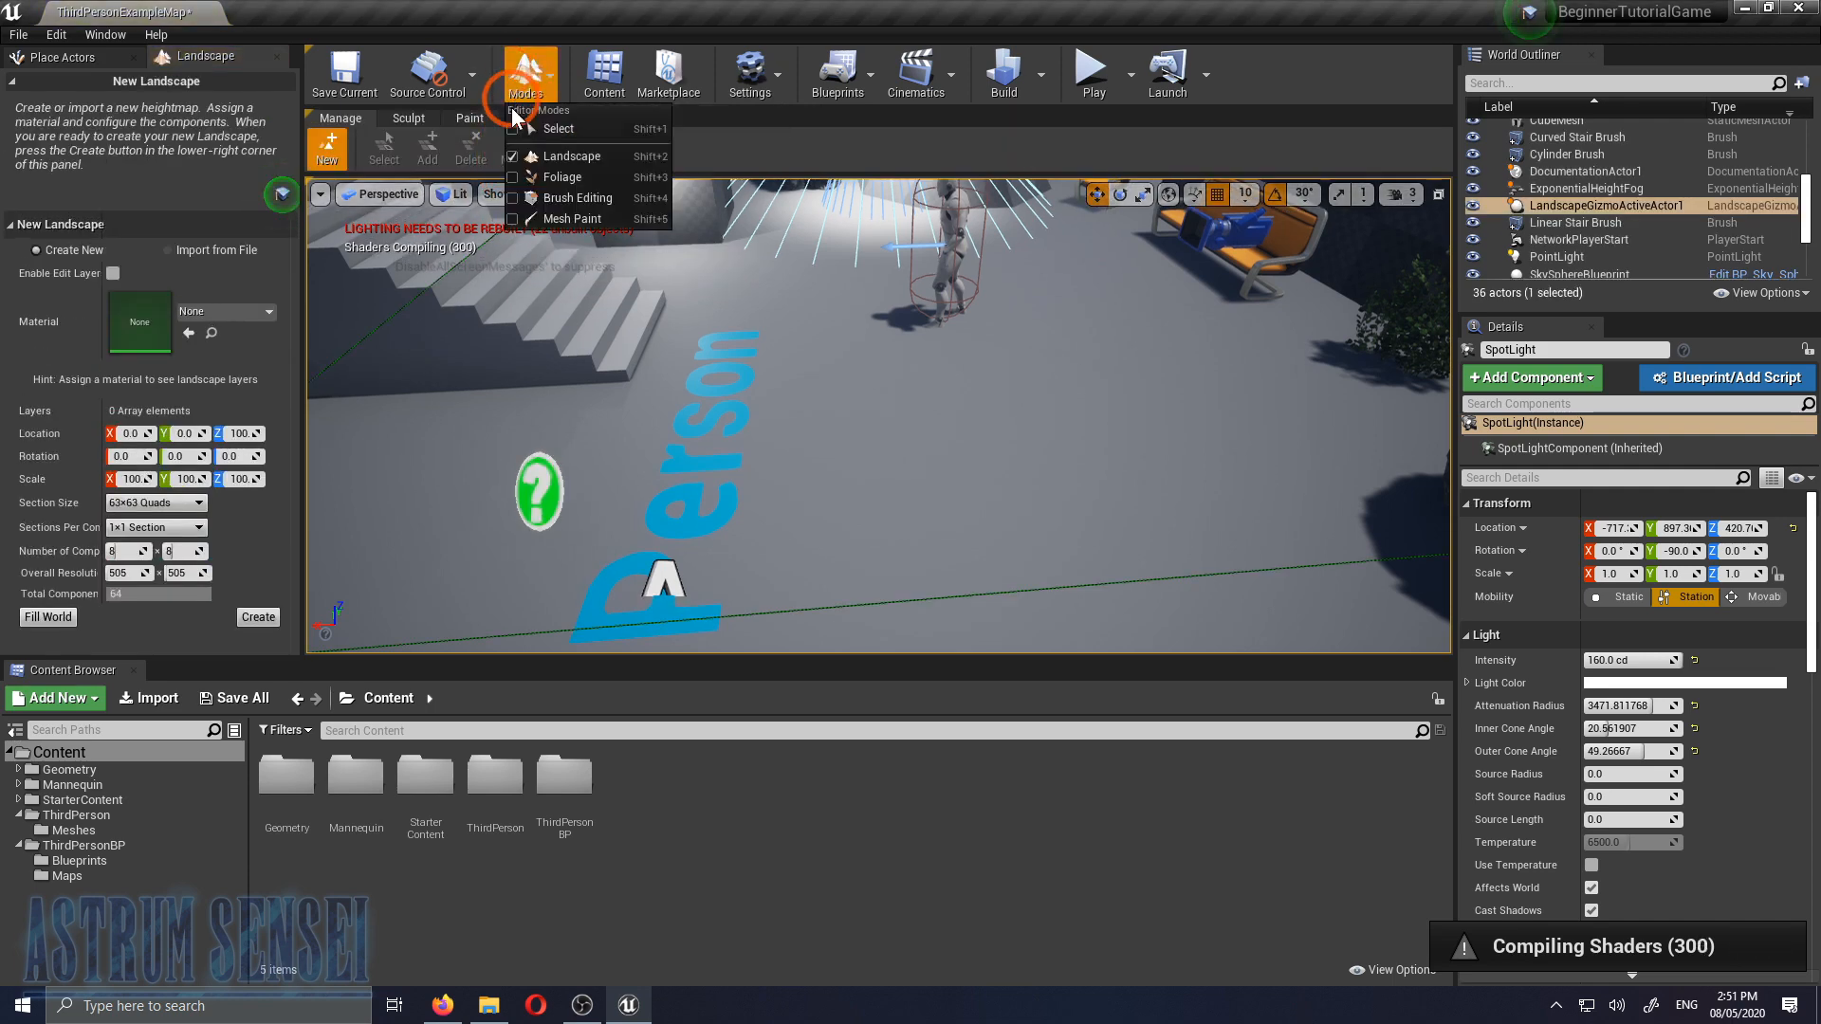
left_click(558, 128)
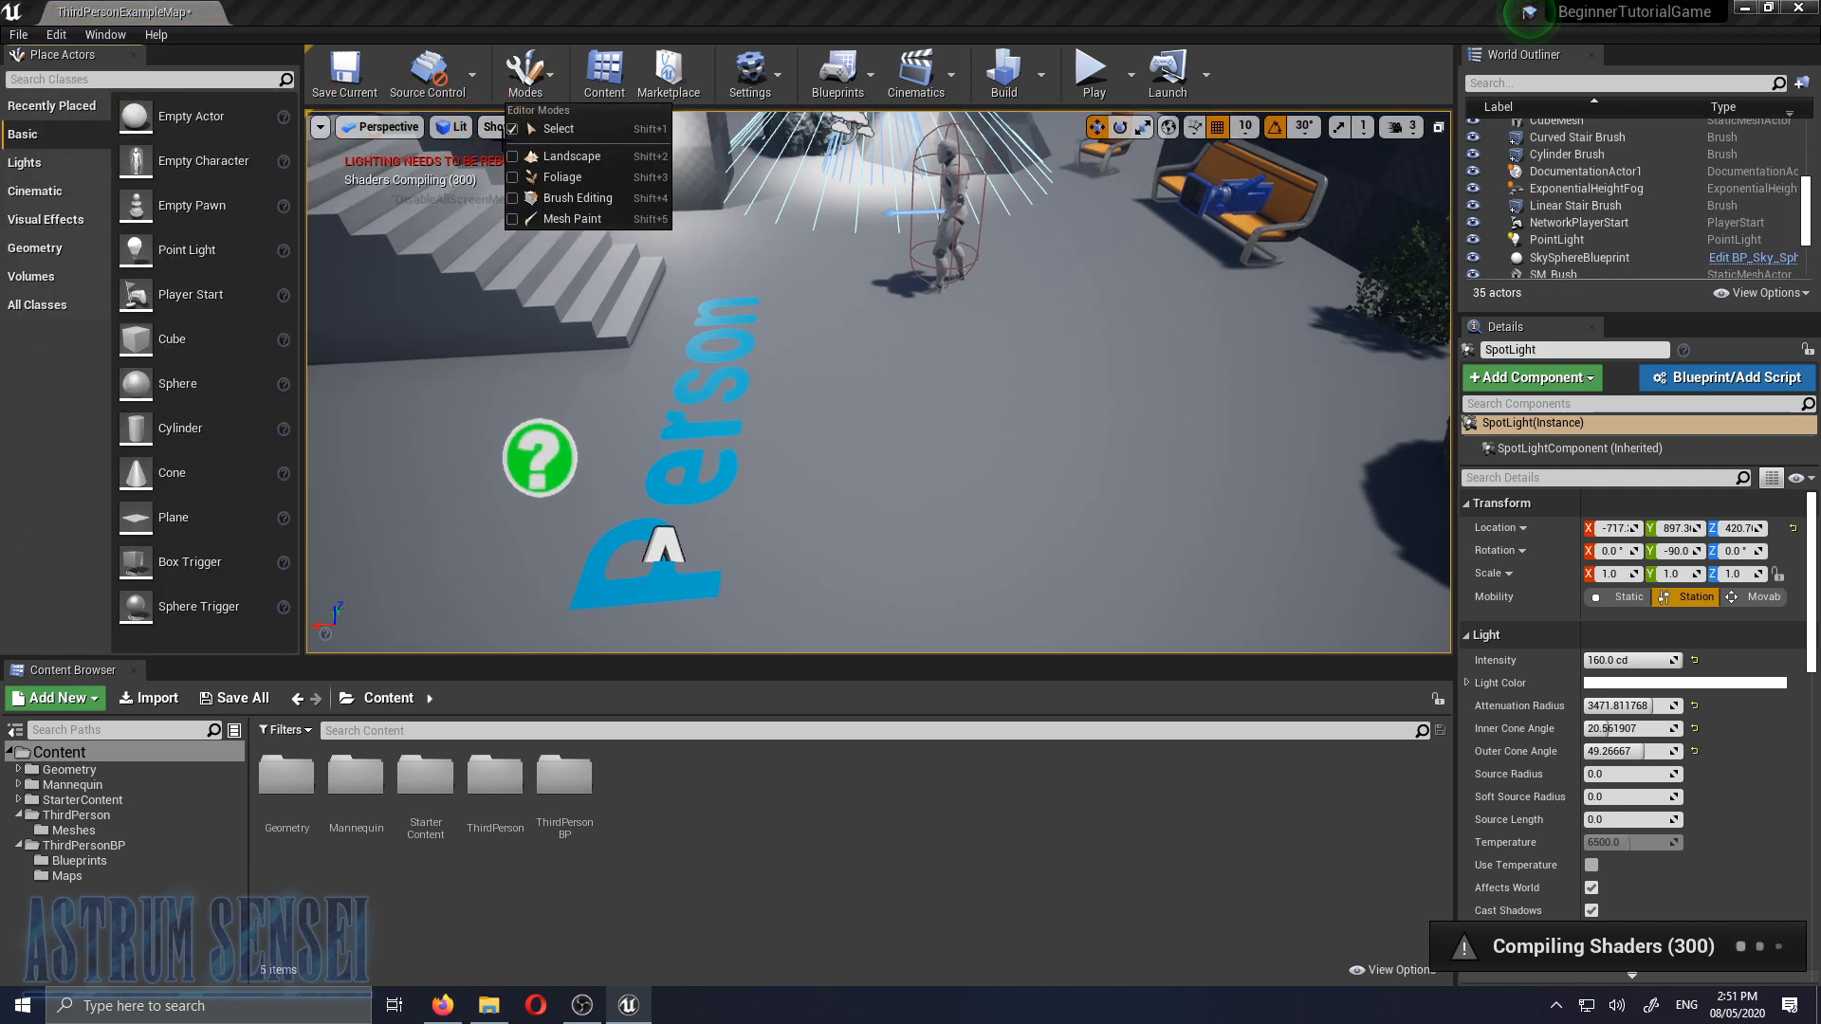
Activate Landscape mode to view the new-landscape preview across the arena, and return to Select mode
left_click(564, 155)
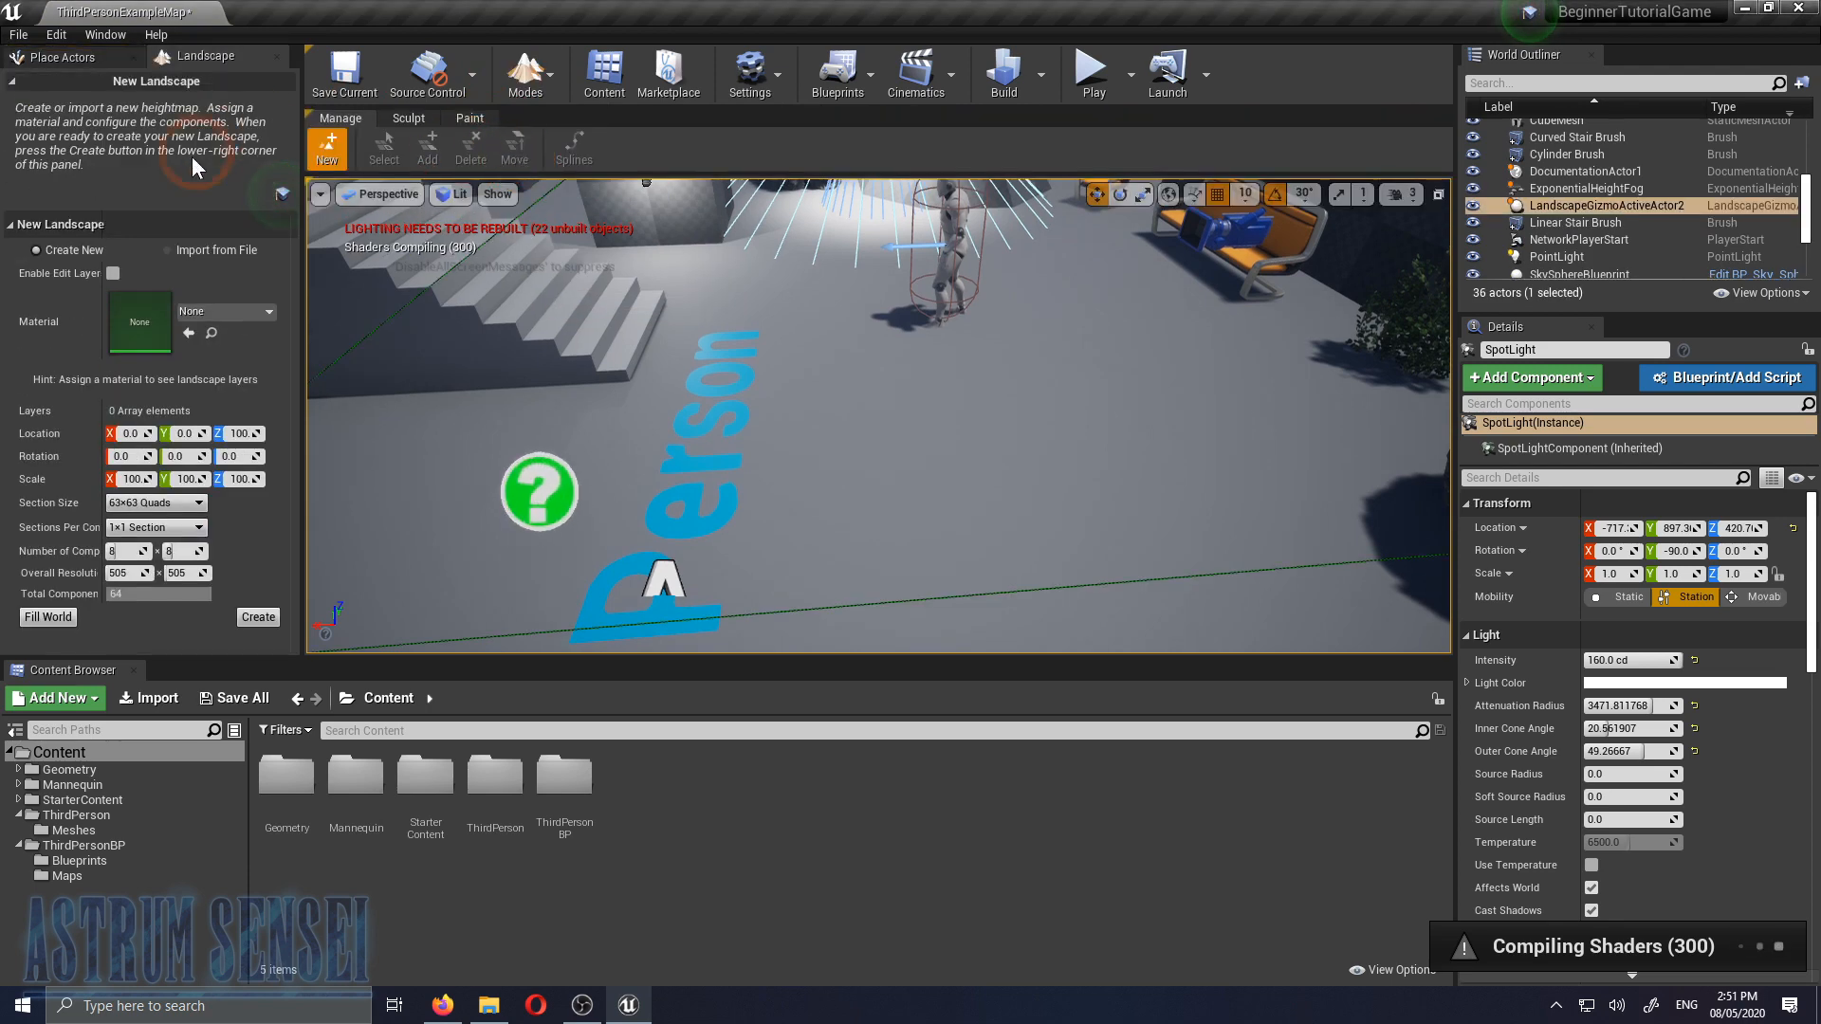
left_click(282, 194)
right_click_drag(1240, 313, 626, 313)
key("w")
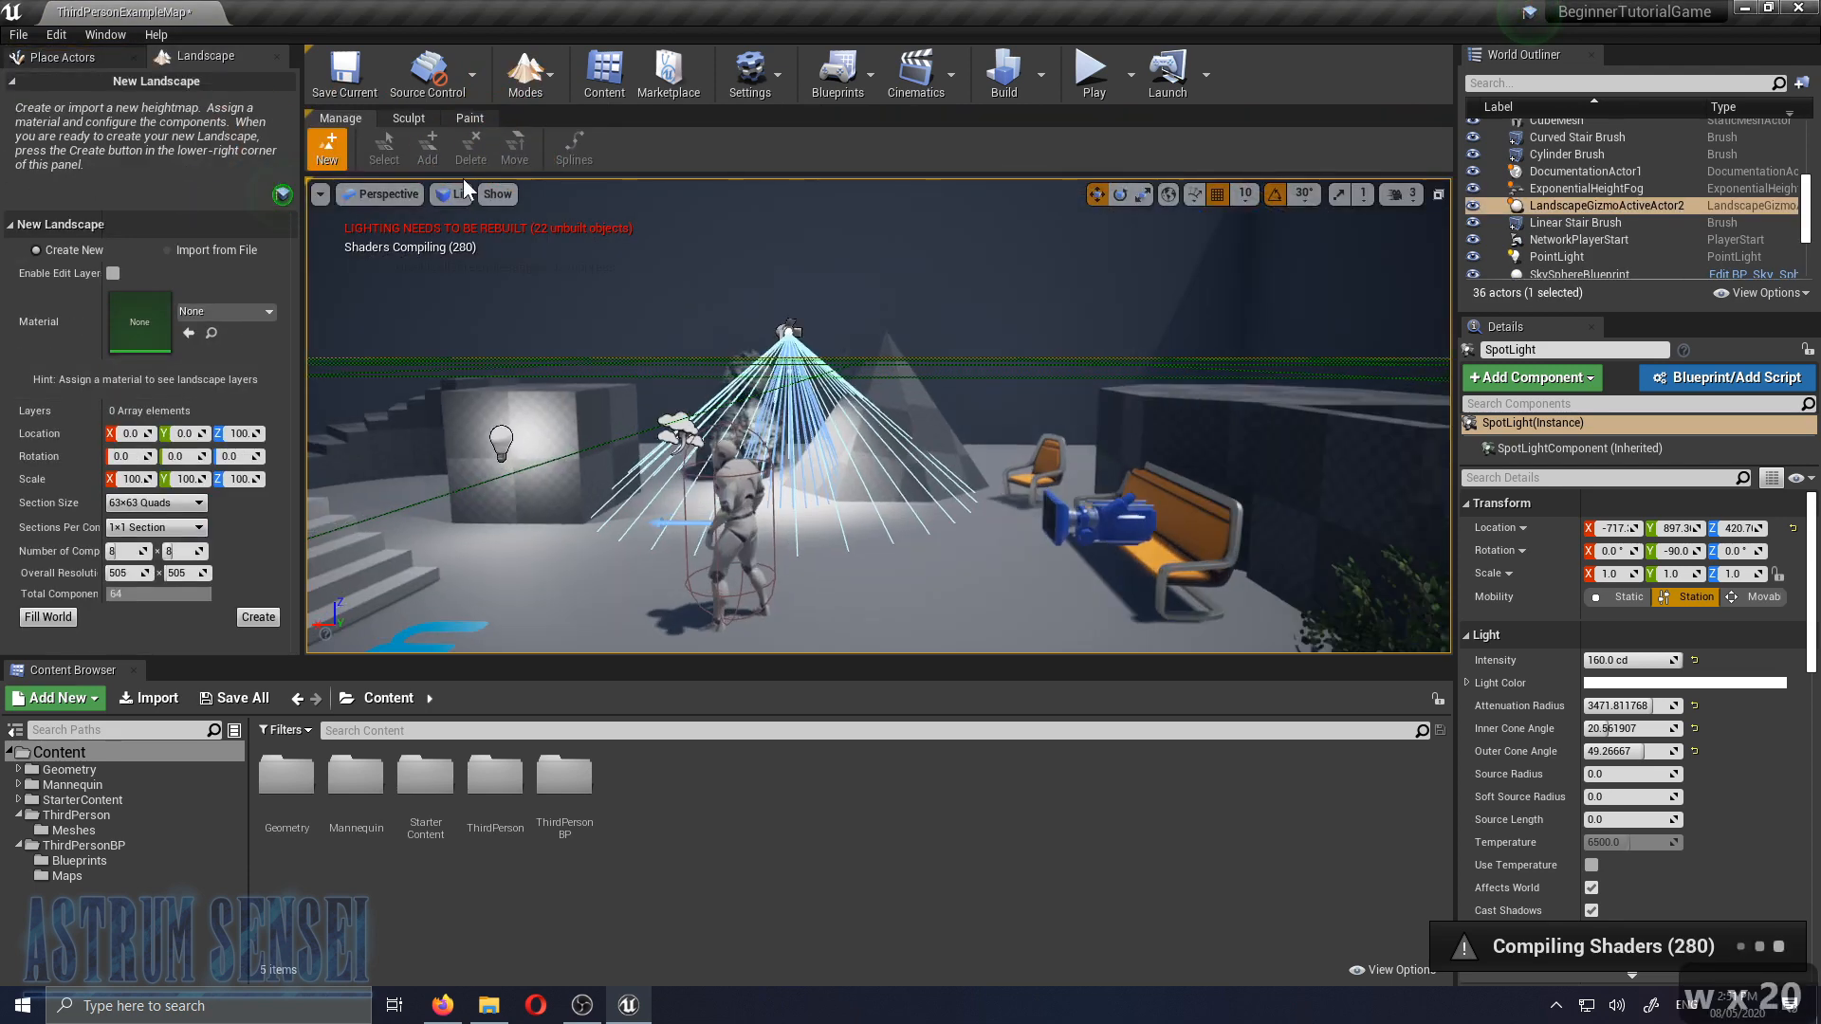
left_click(505, 87)
left_click(510, 159)
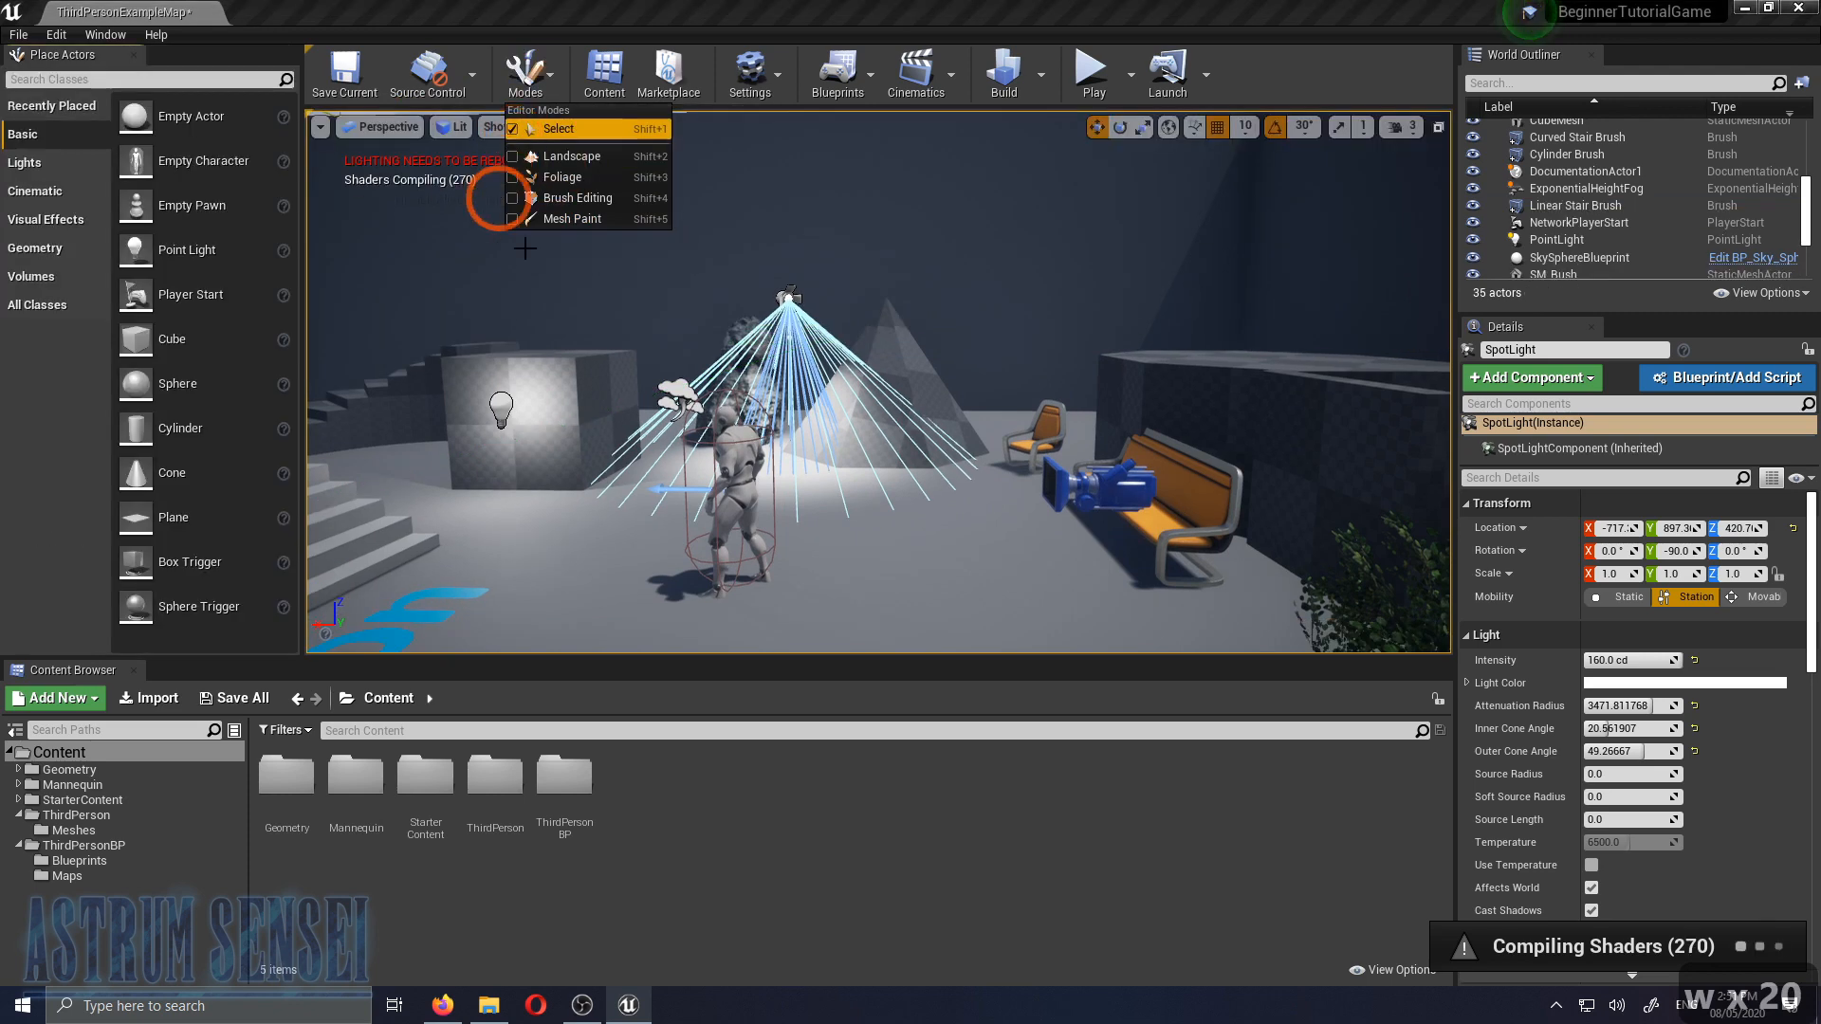
left_click(547, 93)
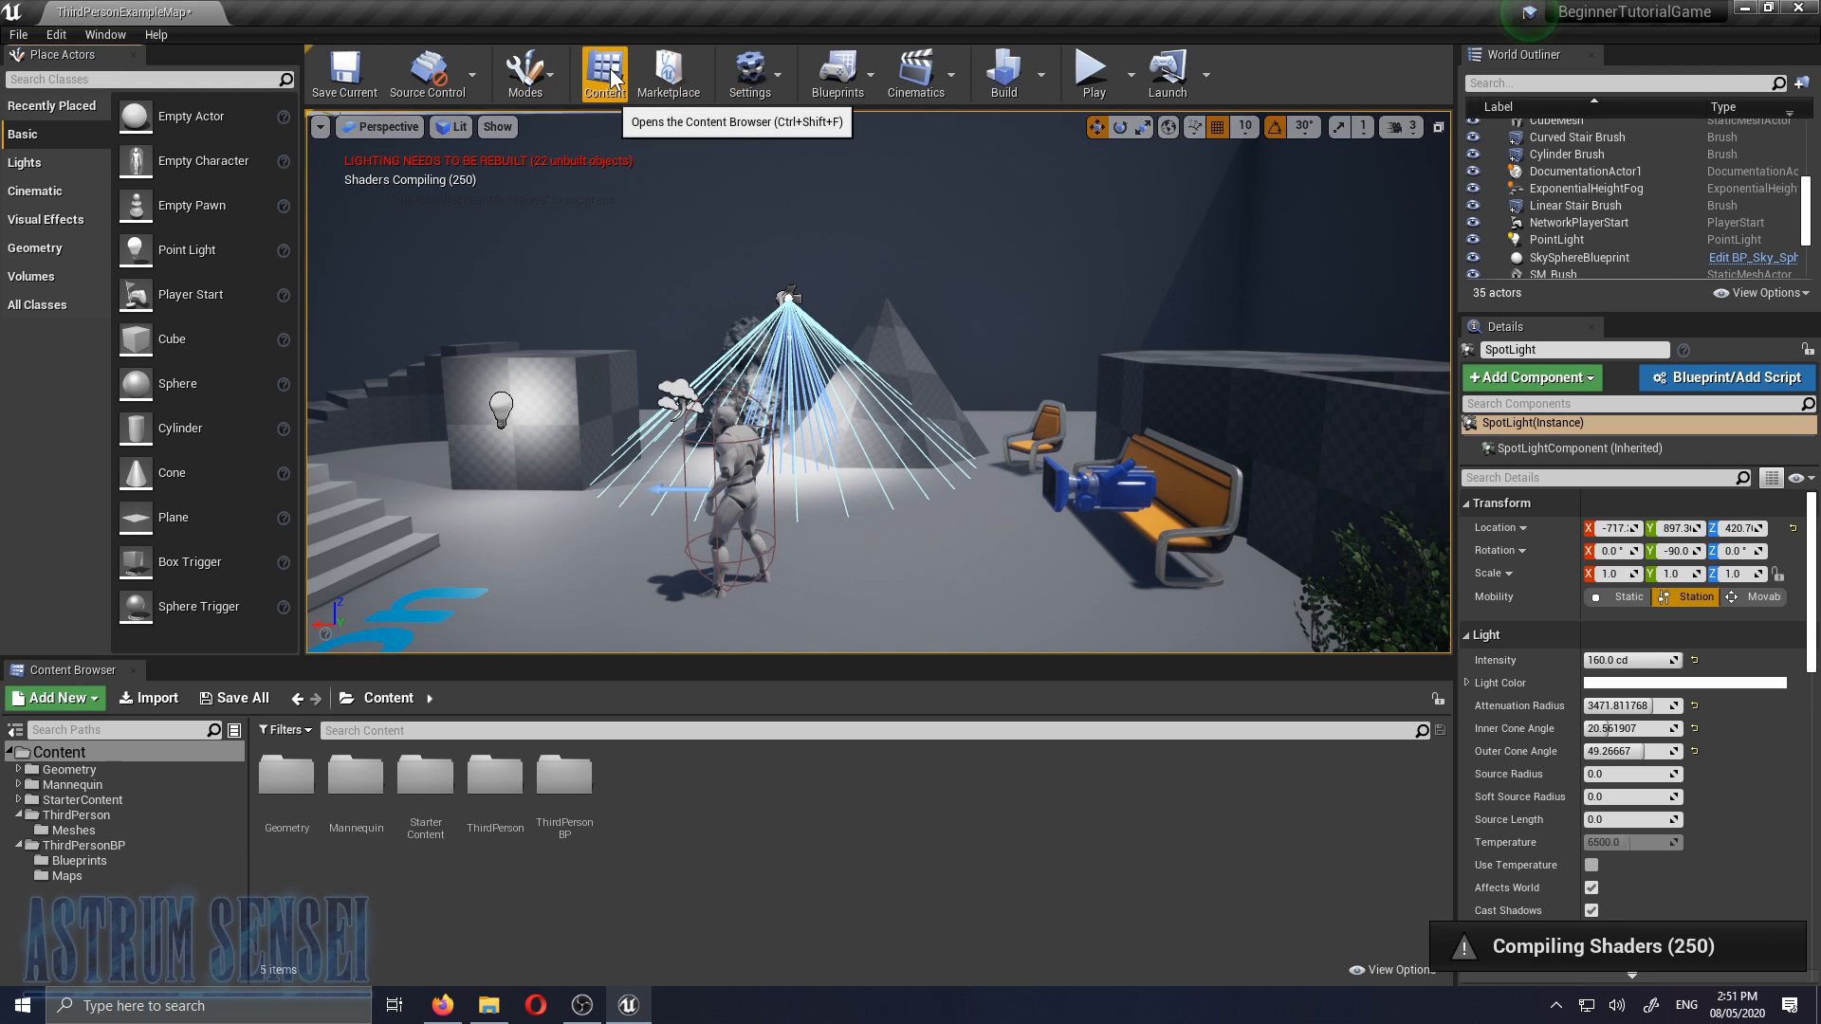
Lower the engine scalability settings to Near view distance and Low for every other quality category
left_click(759, 71)
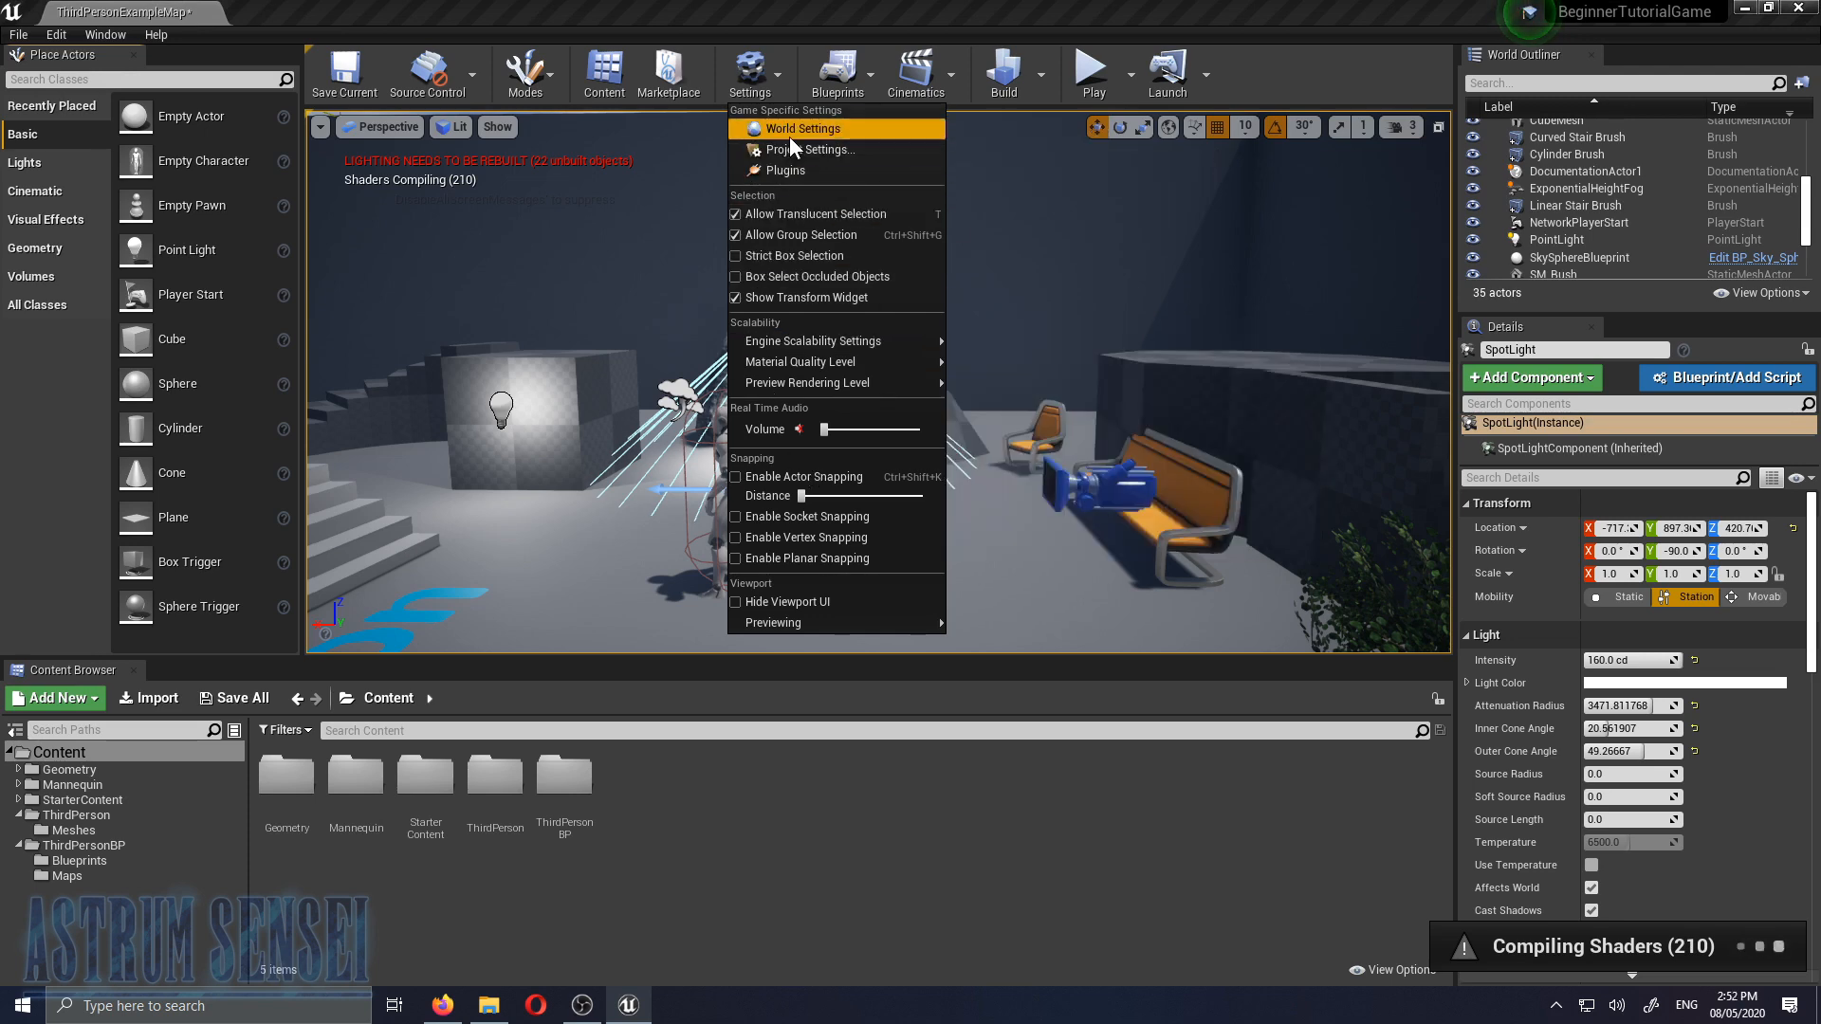
mouse_move(840, 338)
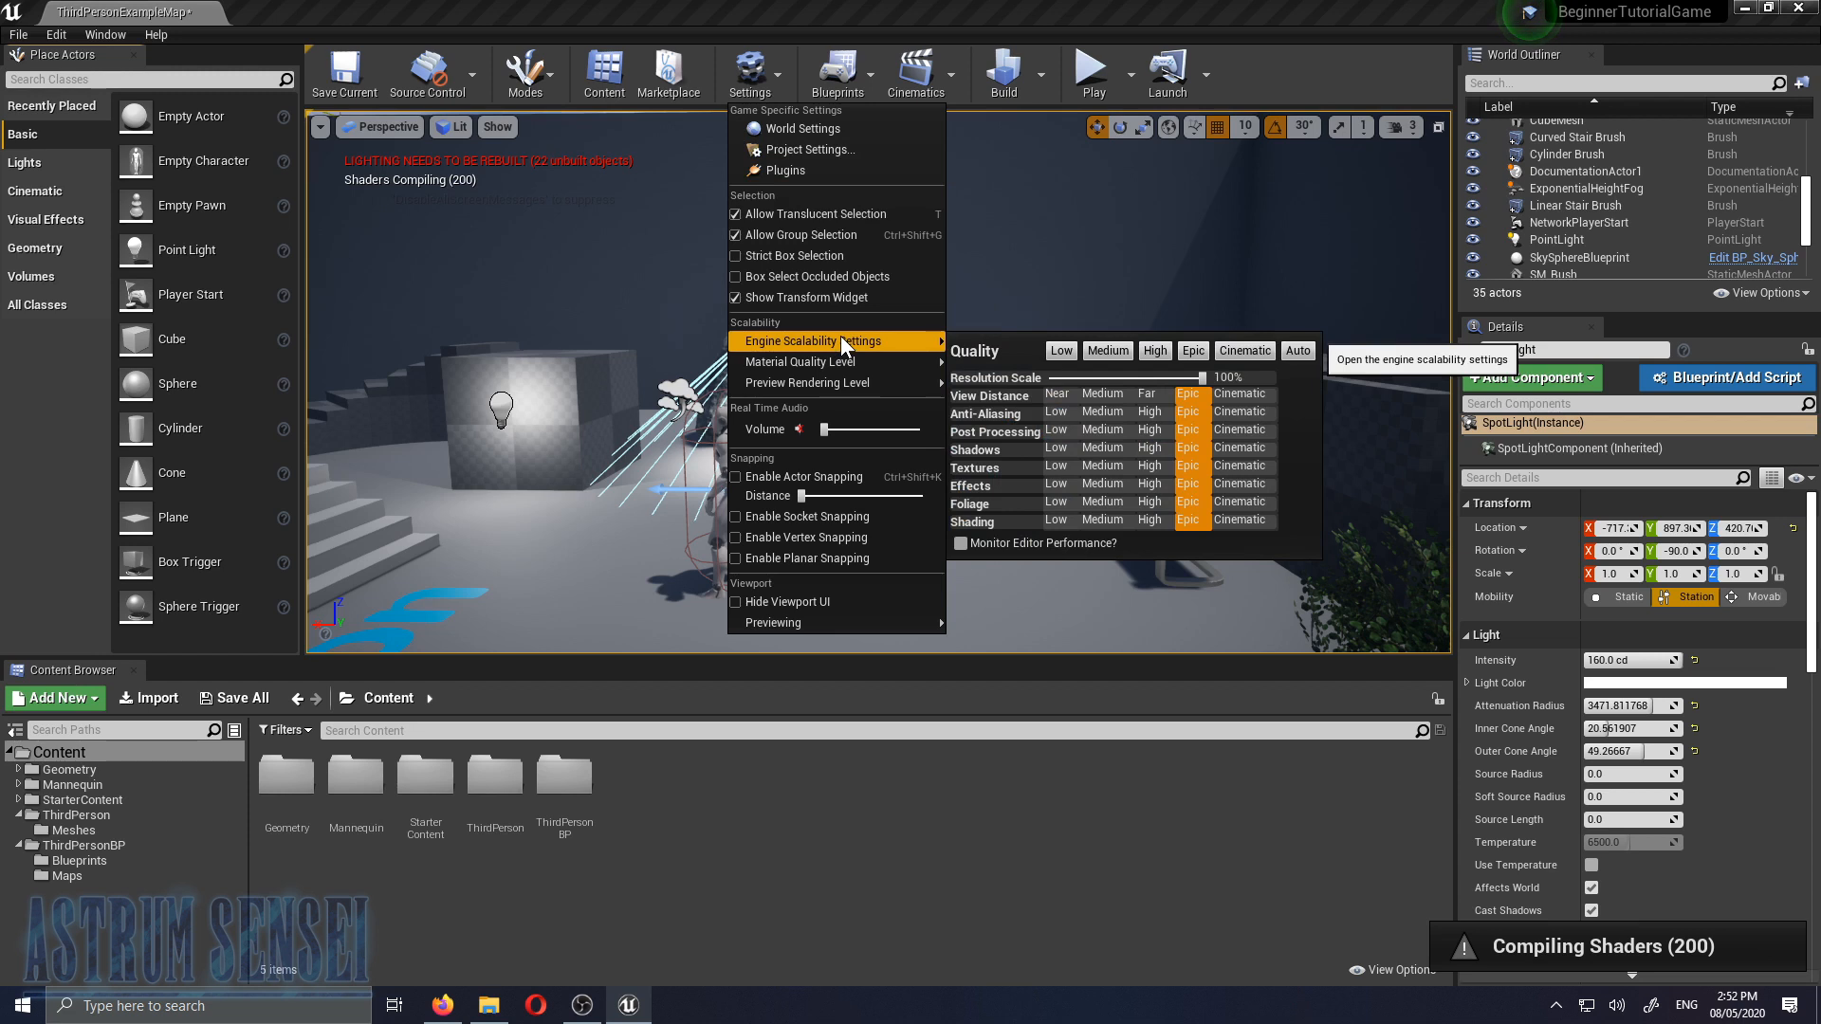
left_click(1064, 398)
left_click(1058, 414)
left_click(1057, 432)
left_click(1057, 449)
left_click(1057, 467)
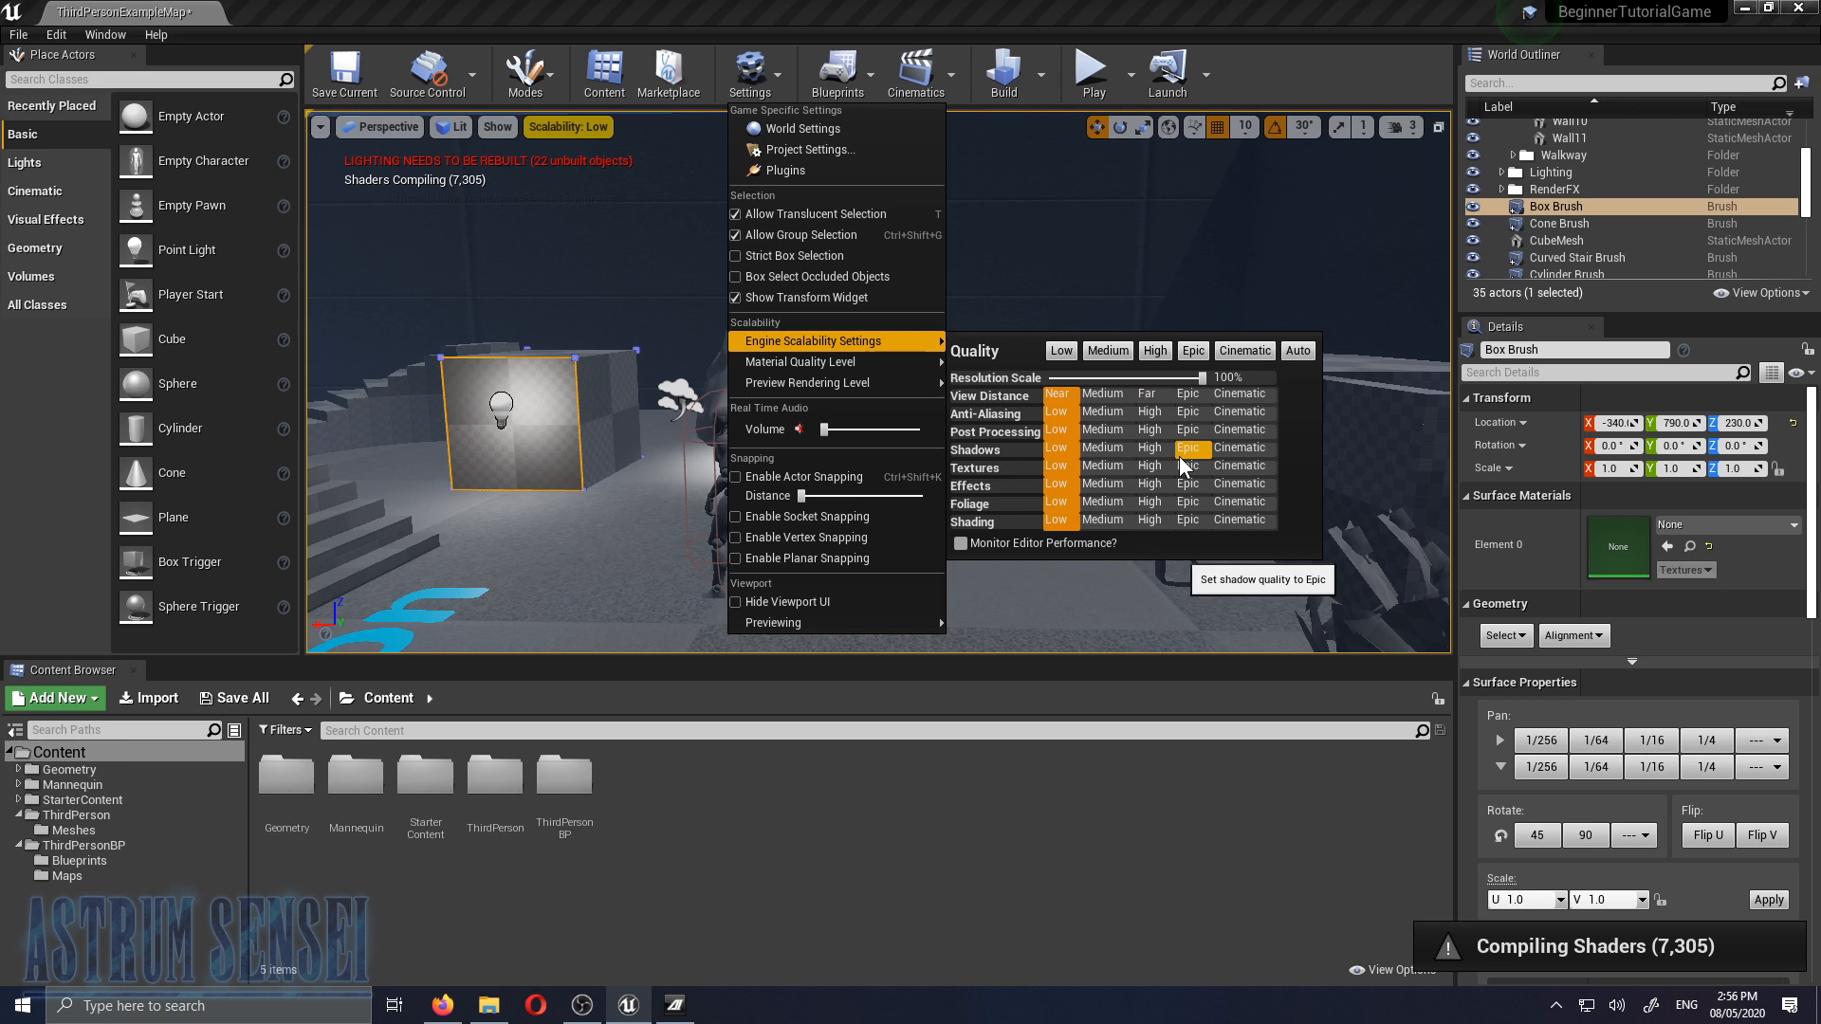
mouse_move(814, 368)
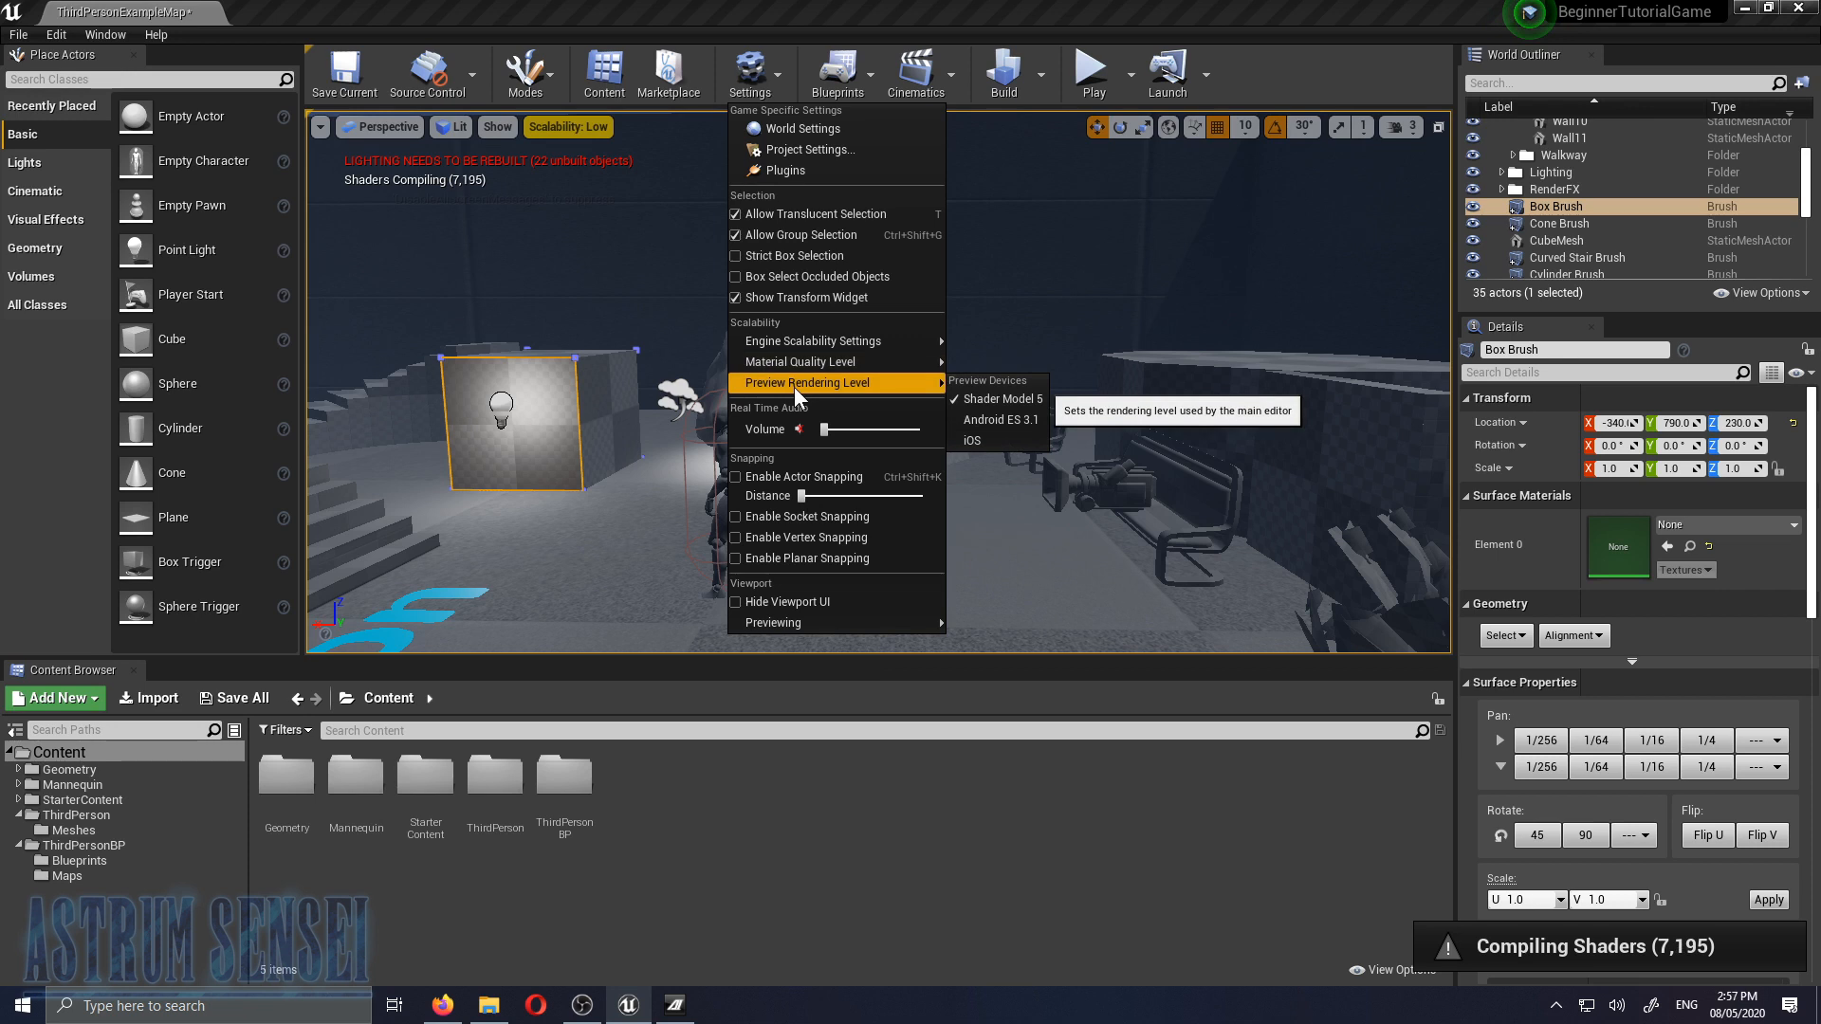
left_click(764, 93)
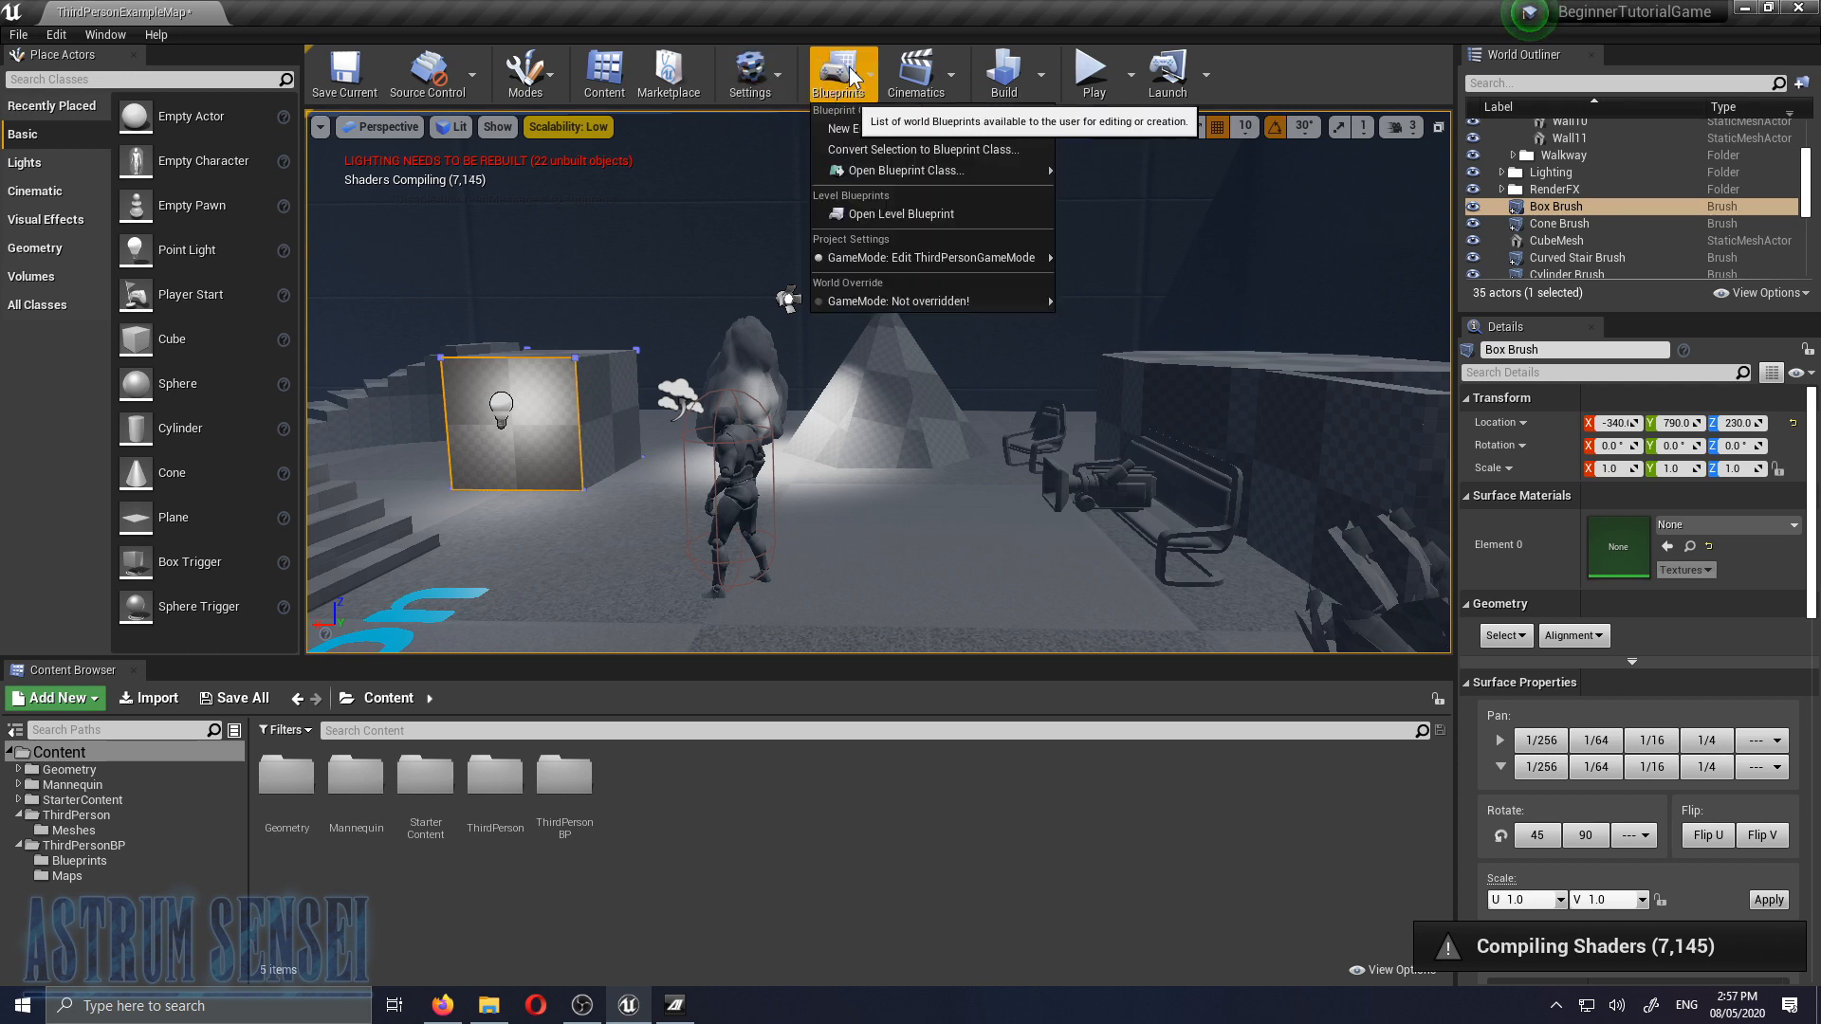
Examine the parent class choices for a new blueprint class and close the picker without creating one
left_click(901, 214)
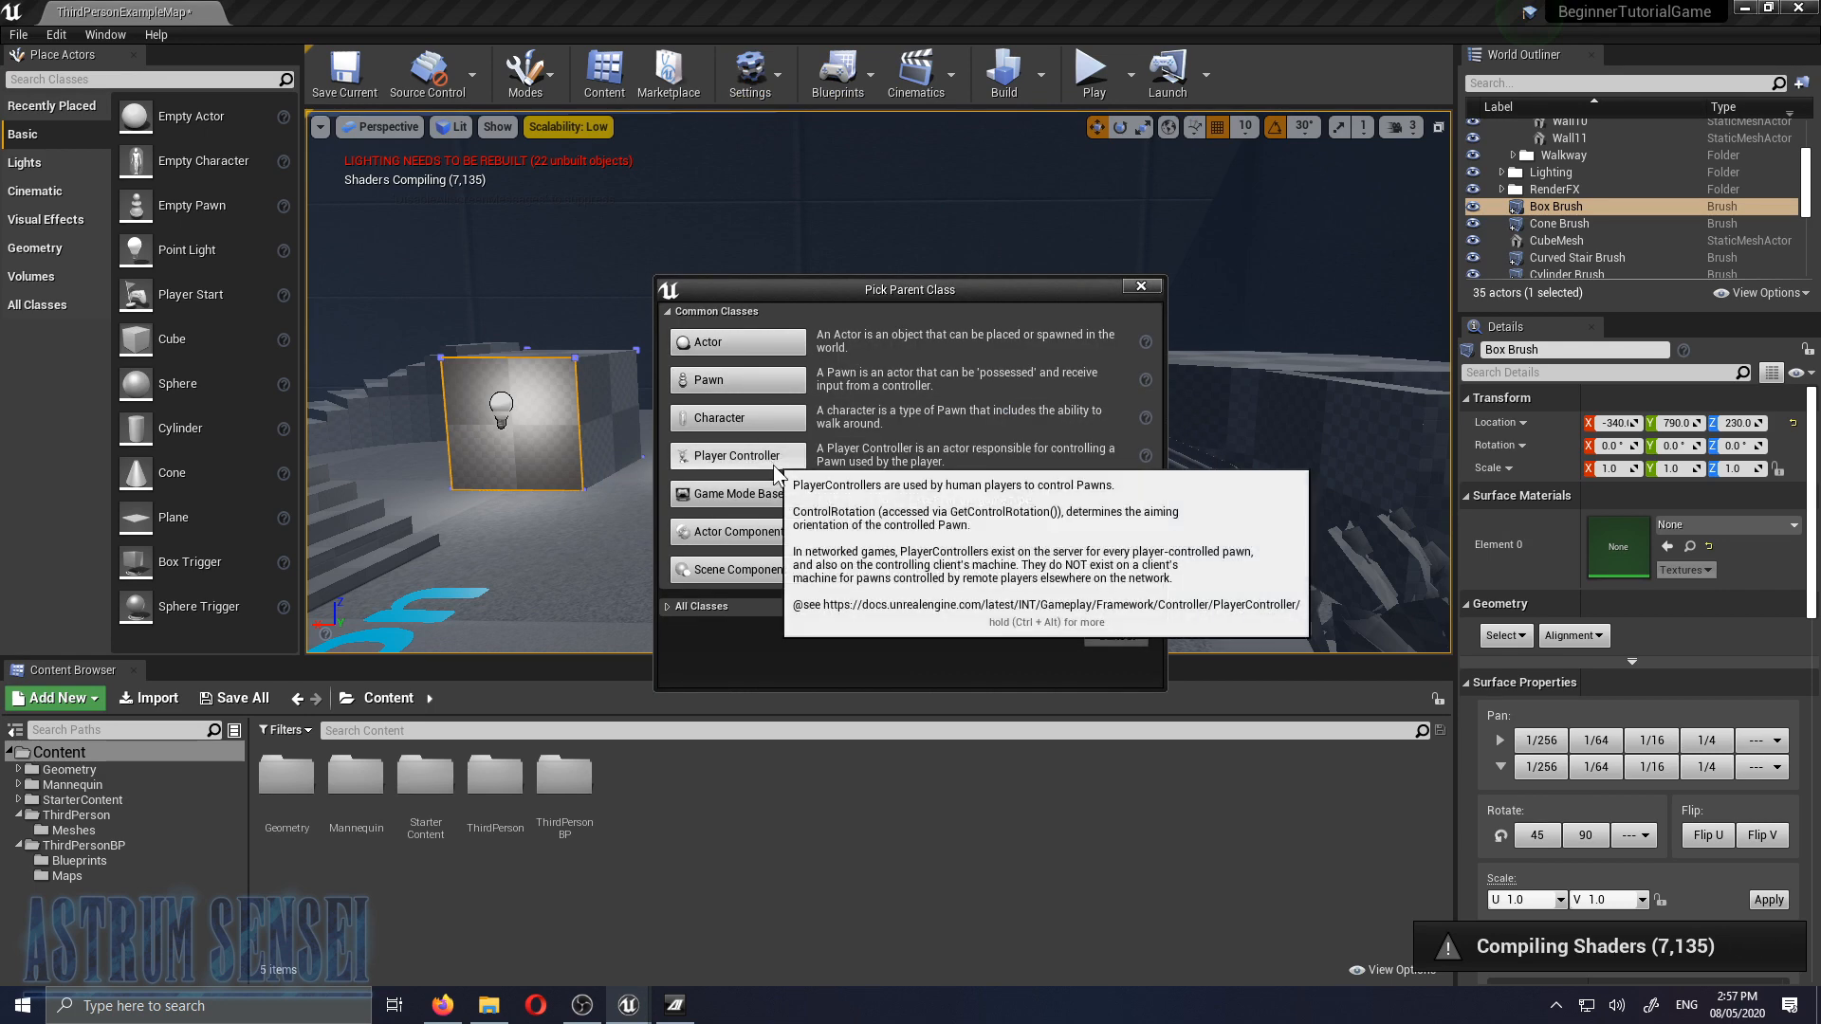
left_click(1143, 287)
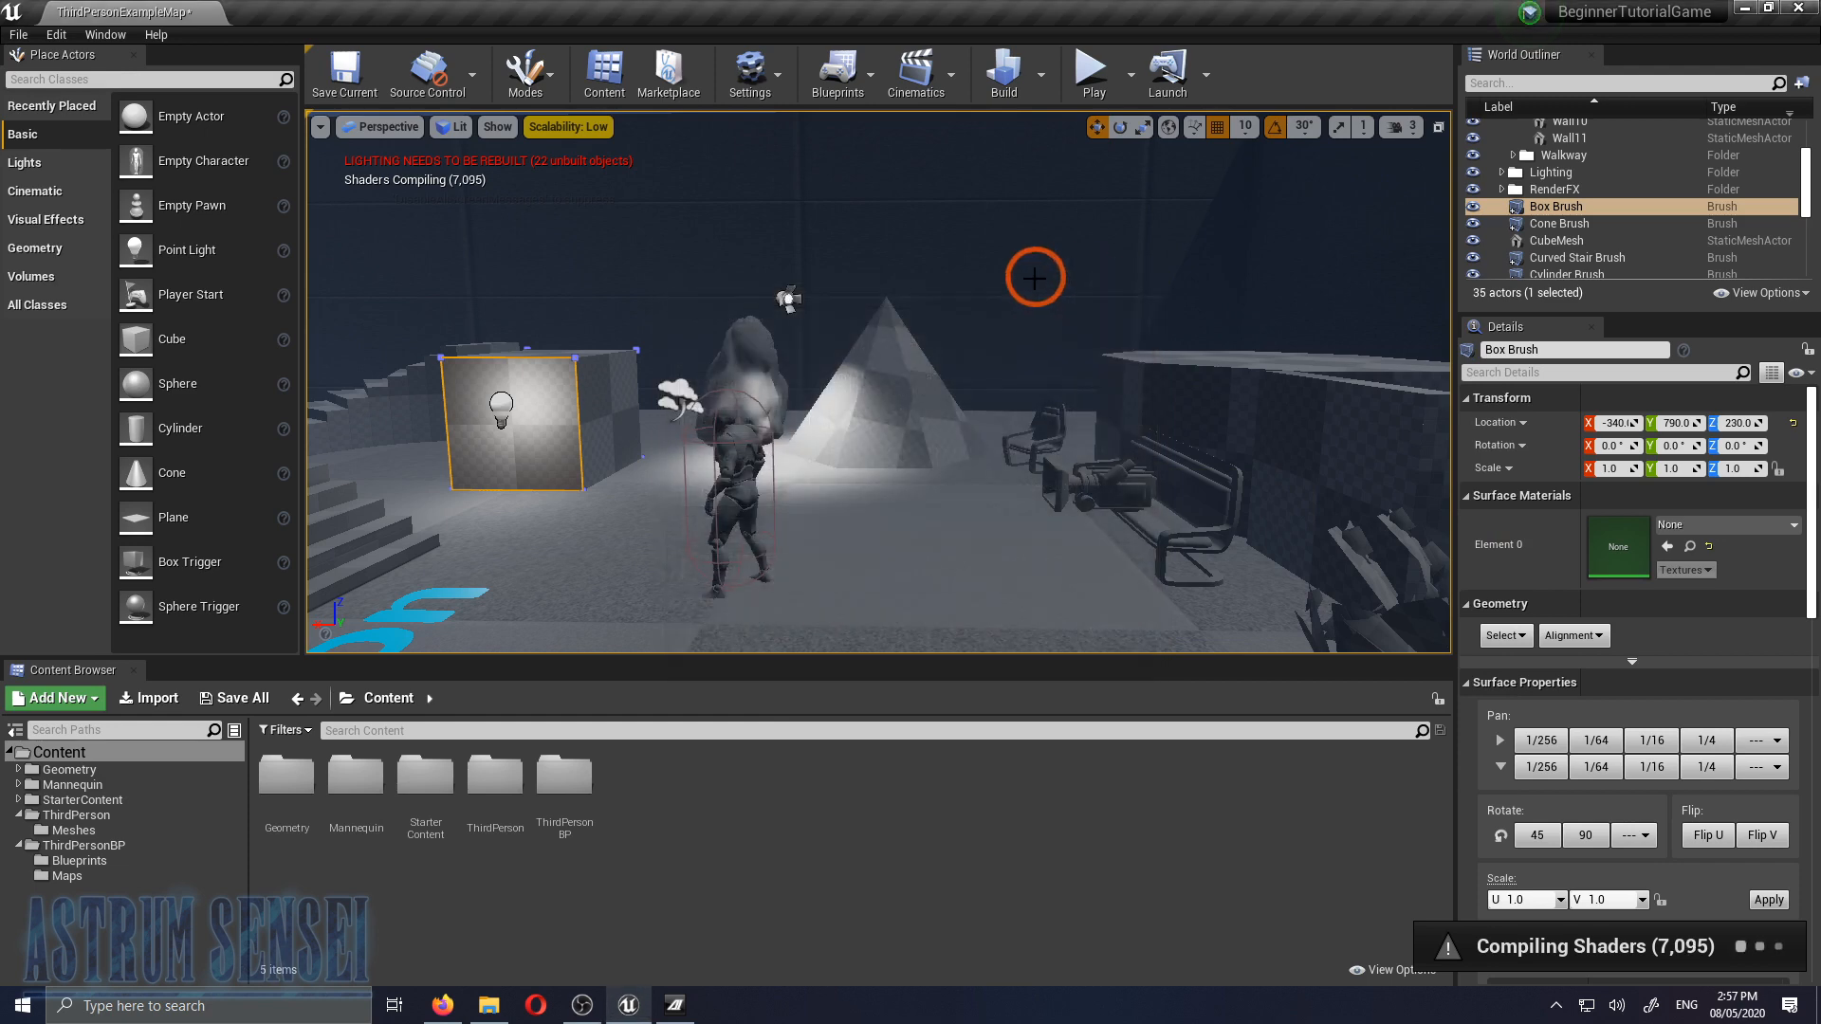
Browse the list of existing blueprint classes, then open the level blueprint and close its editor again
left_click(837, 74)
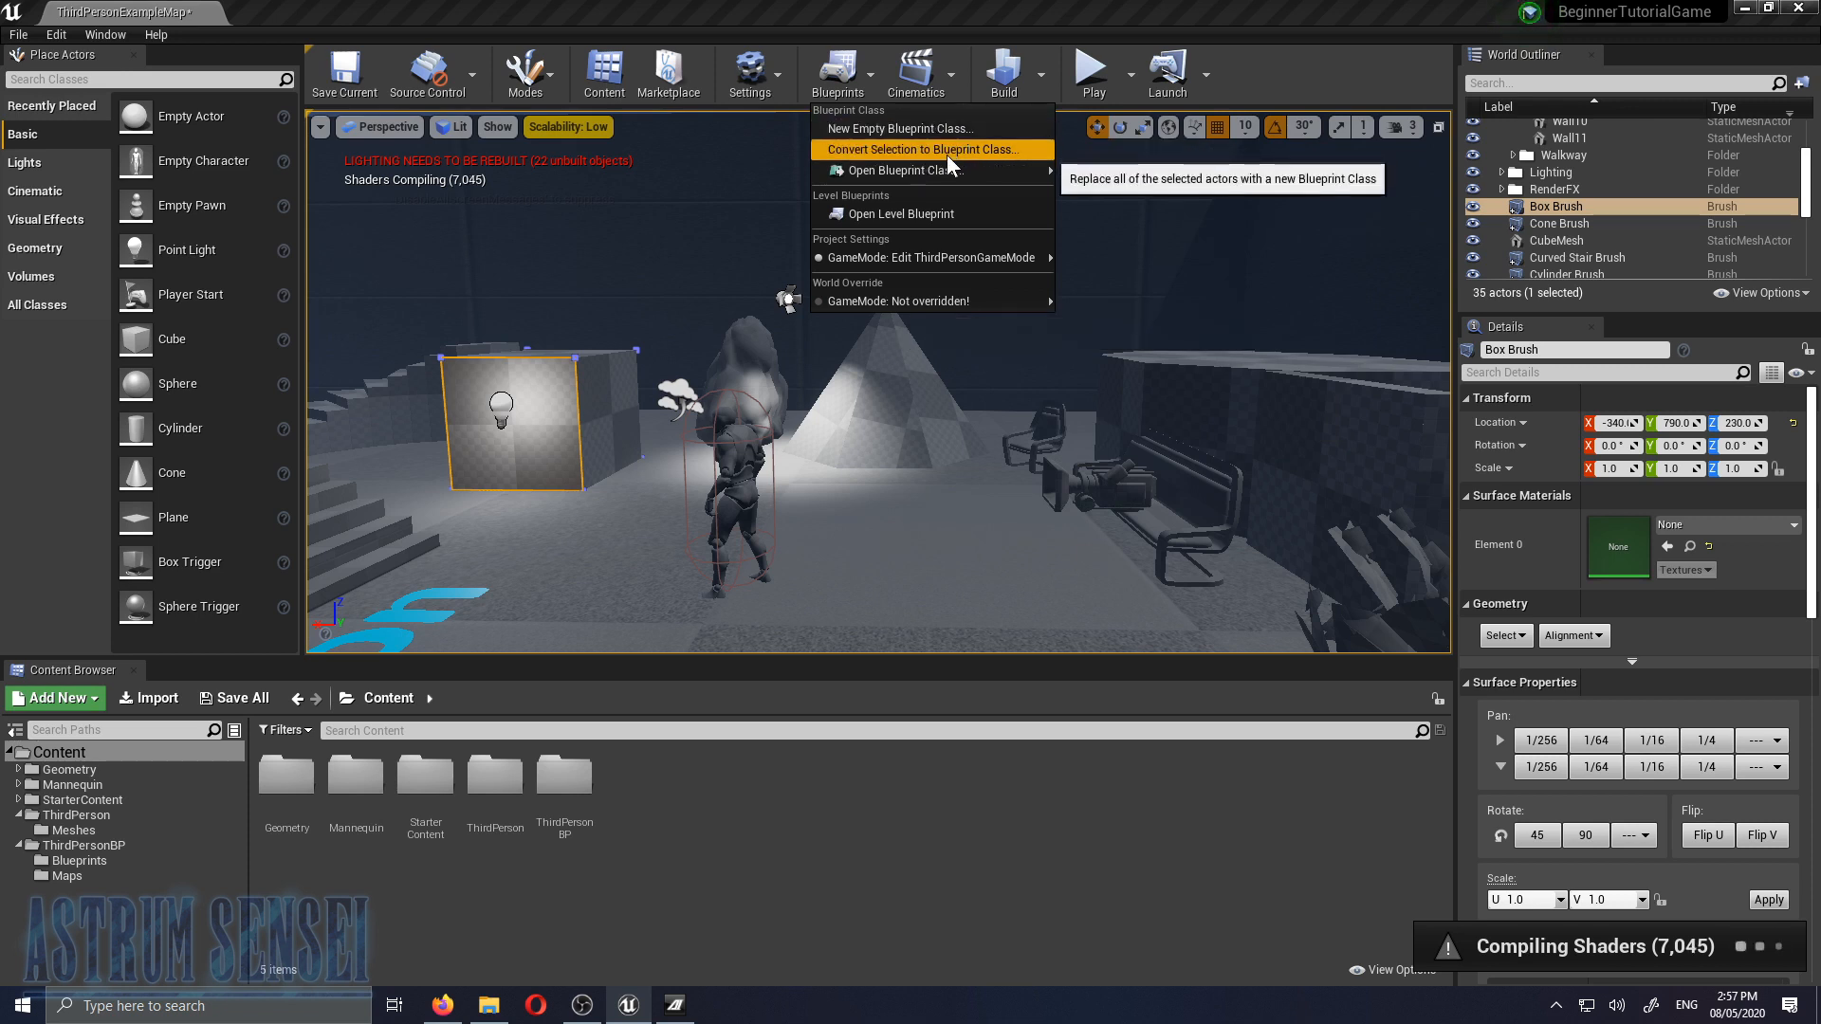
mouse_move(930, 169)
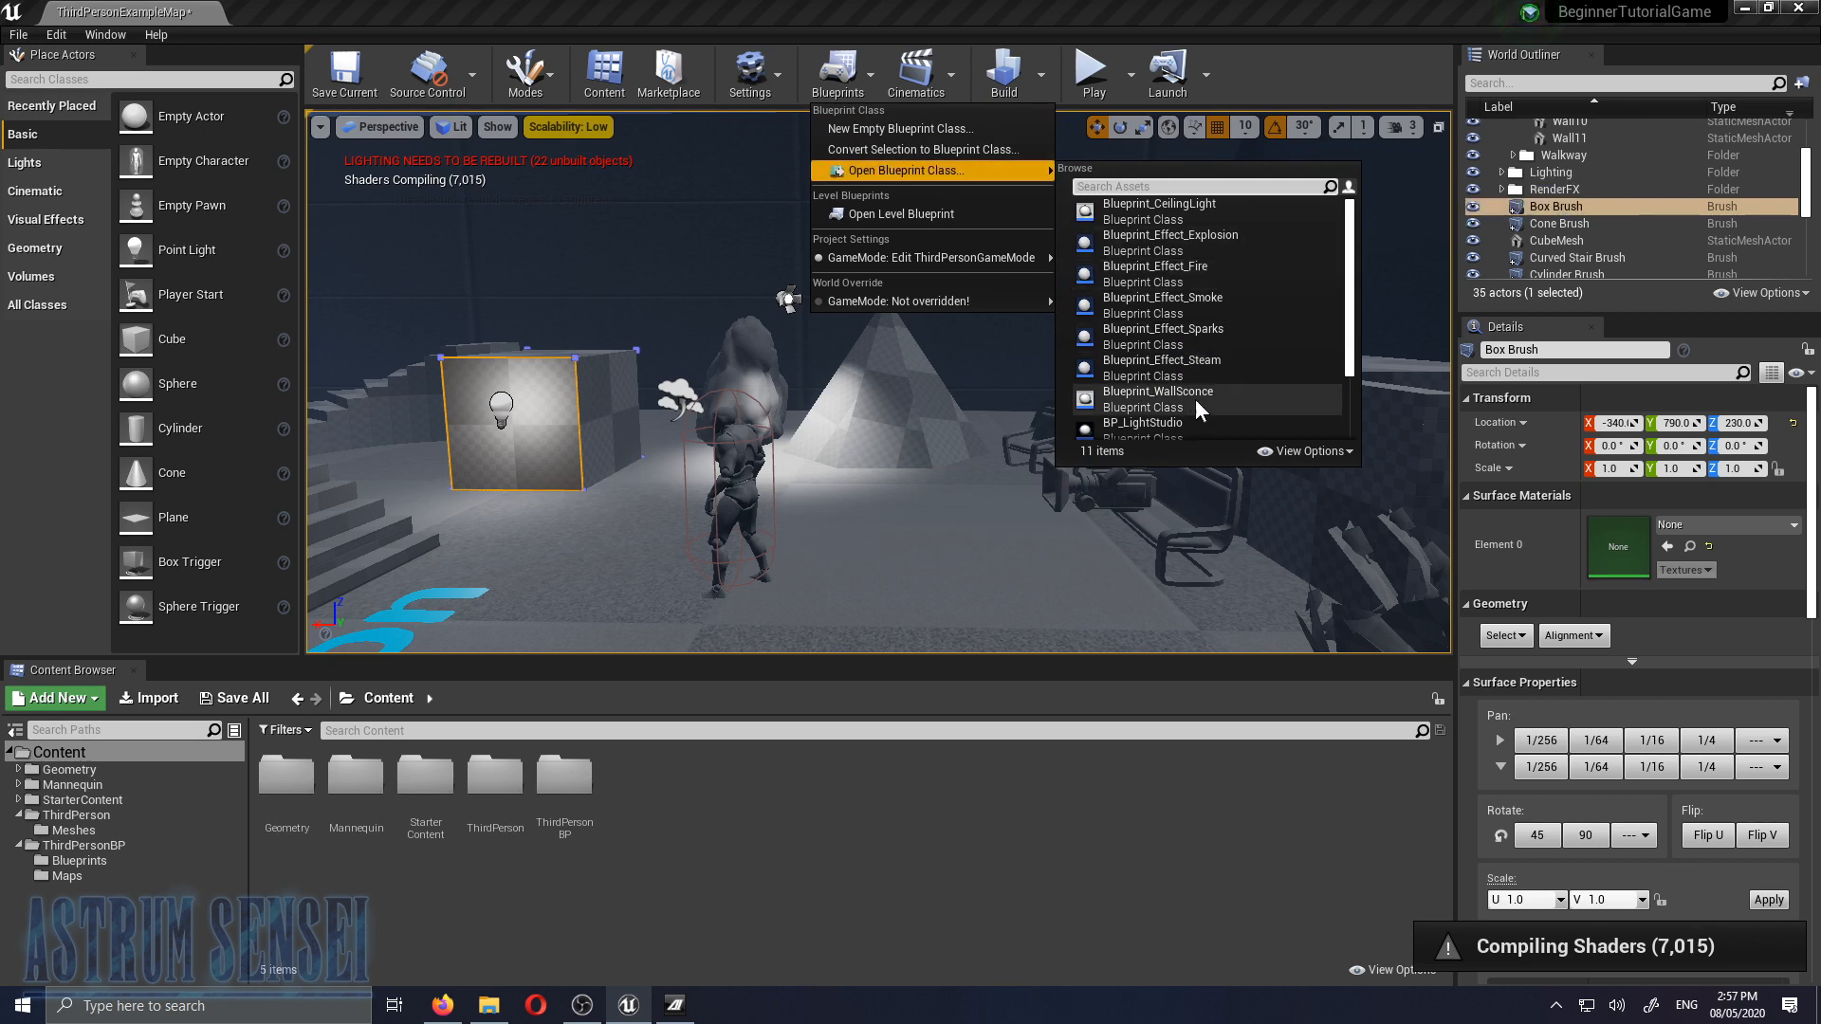
scroll(1214, 332, "down", 2)
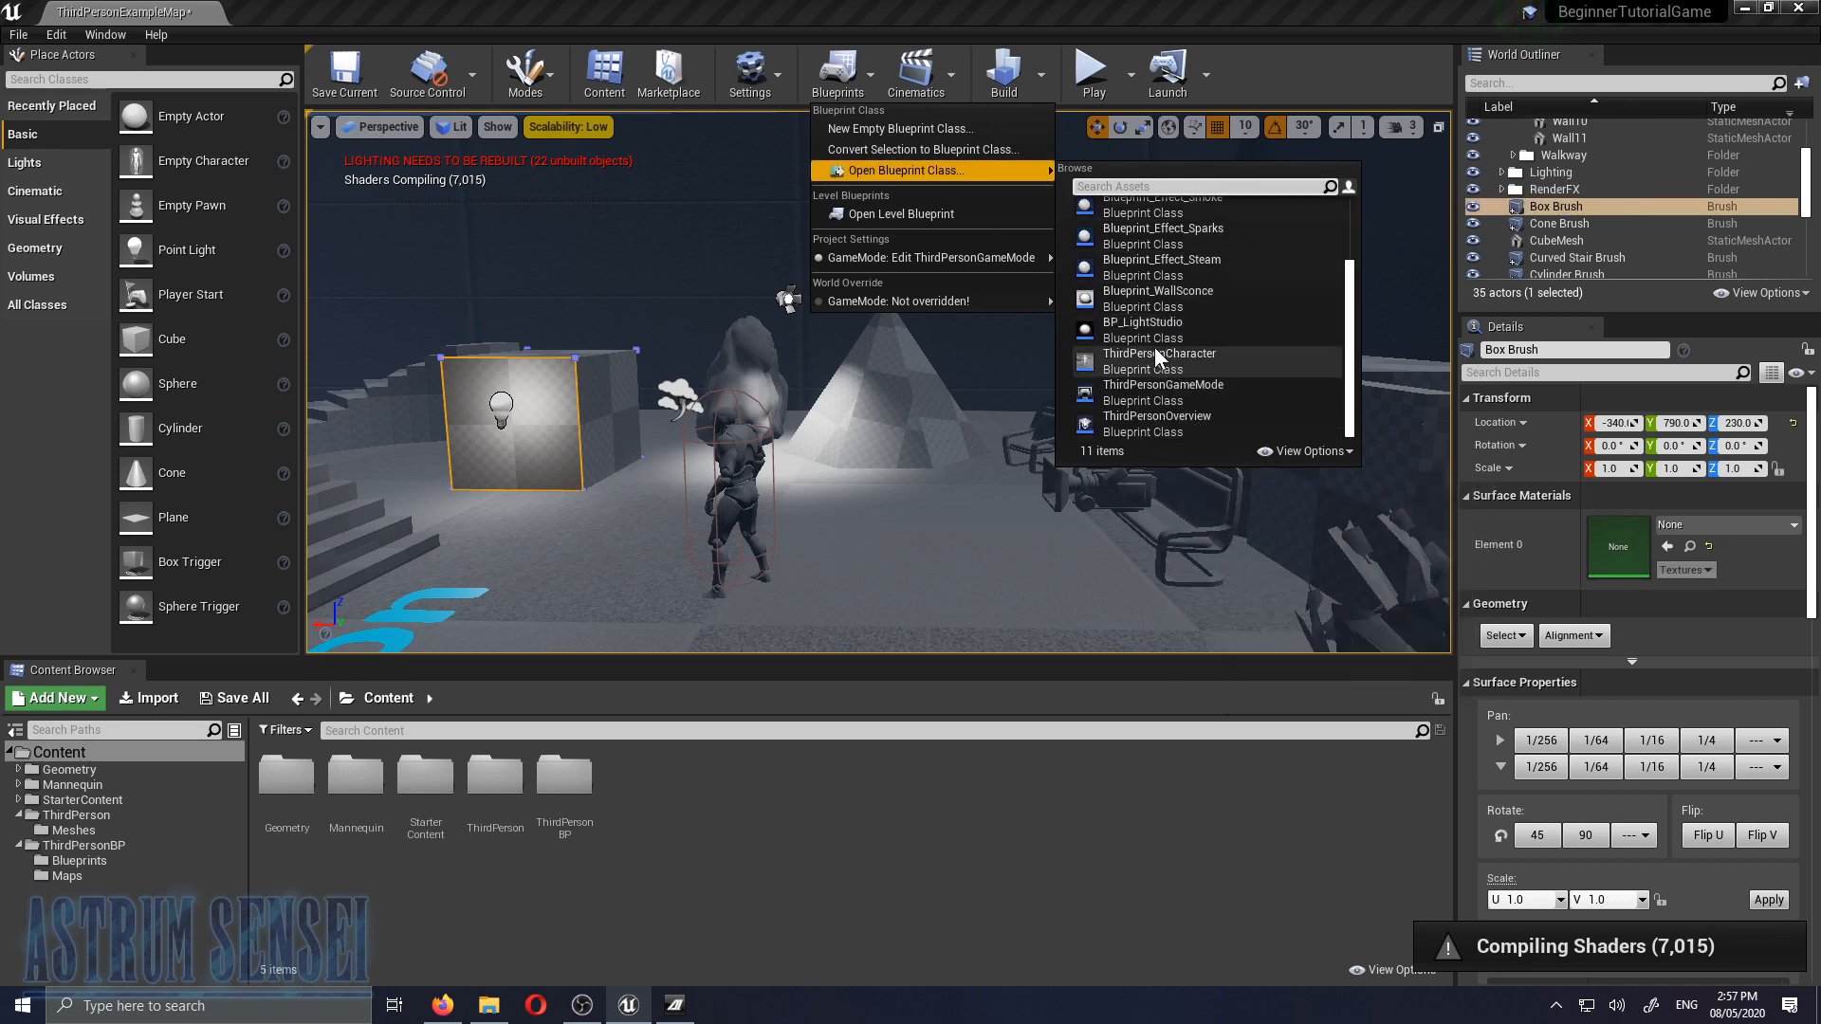
left_click(931, 214)
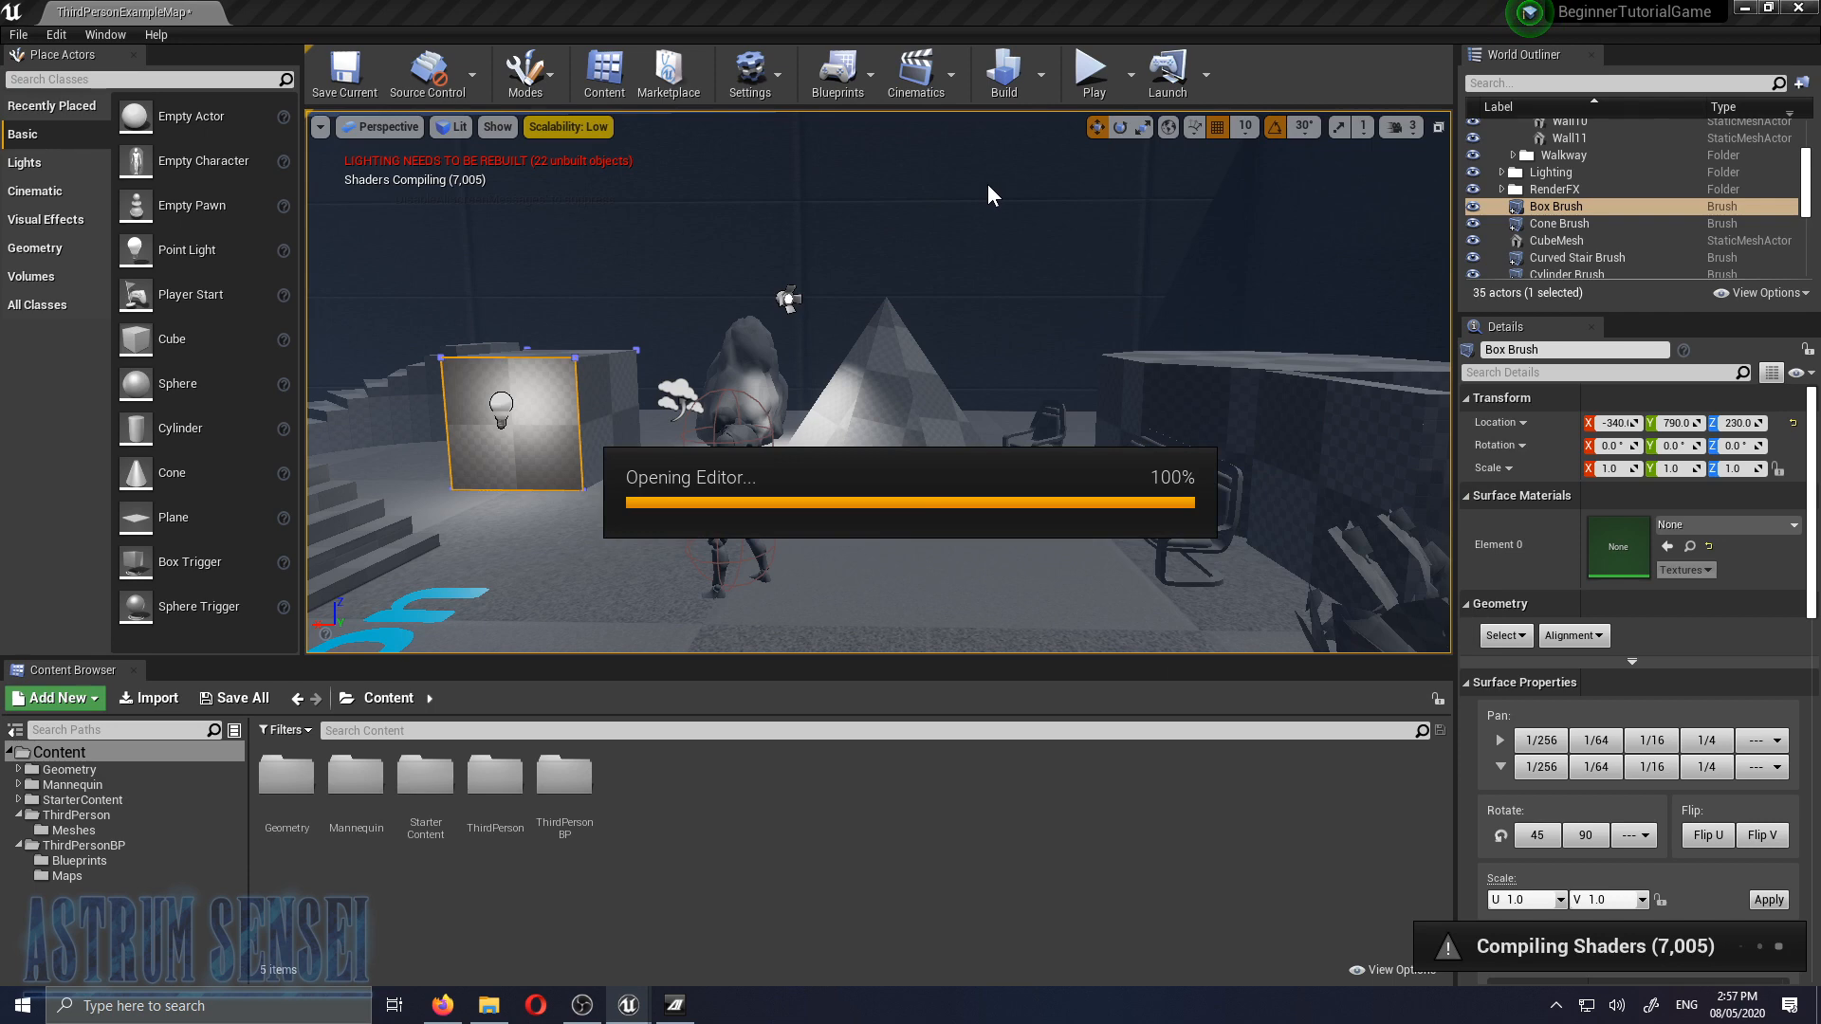
left_click(1433, 188)
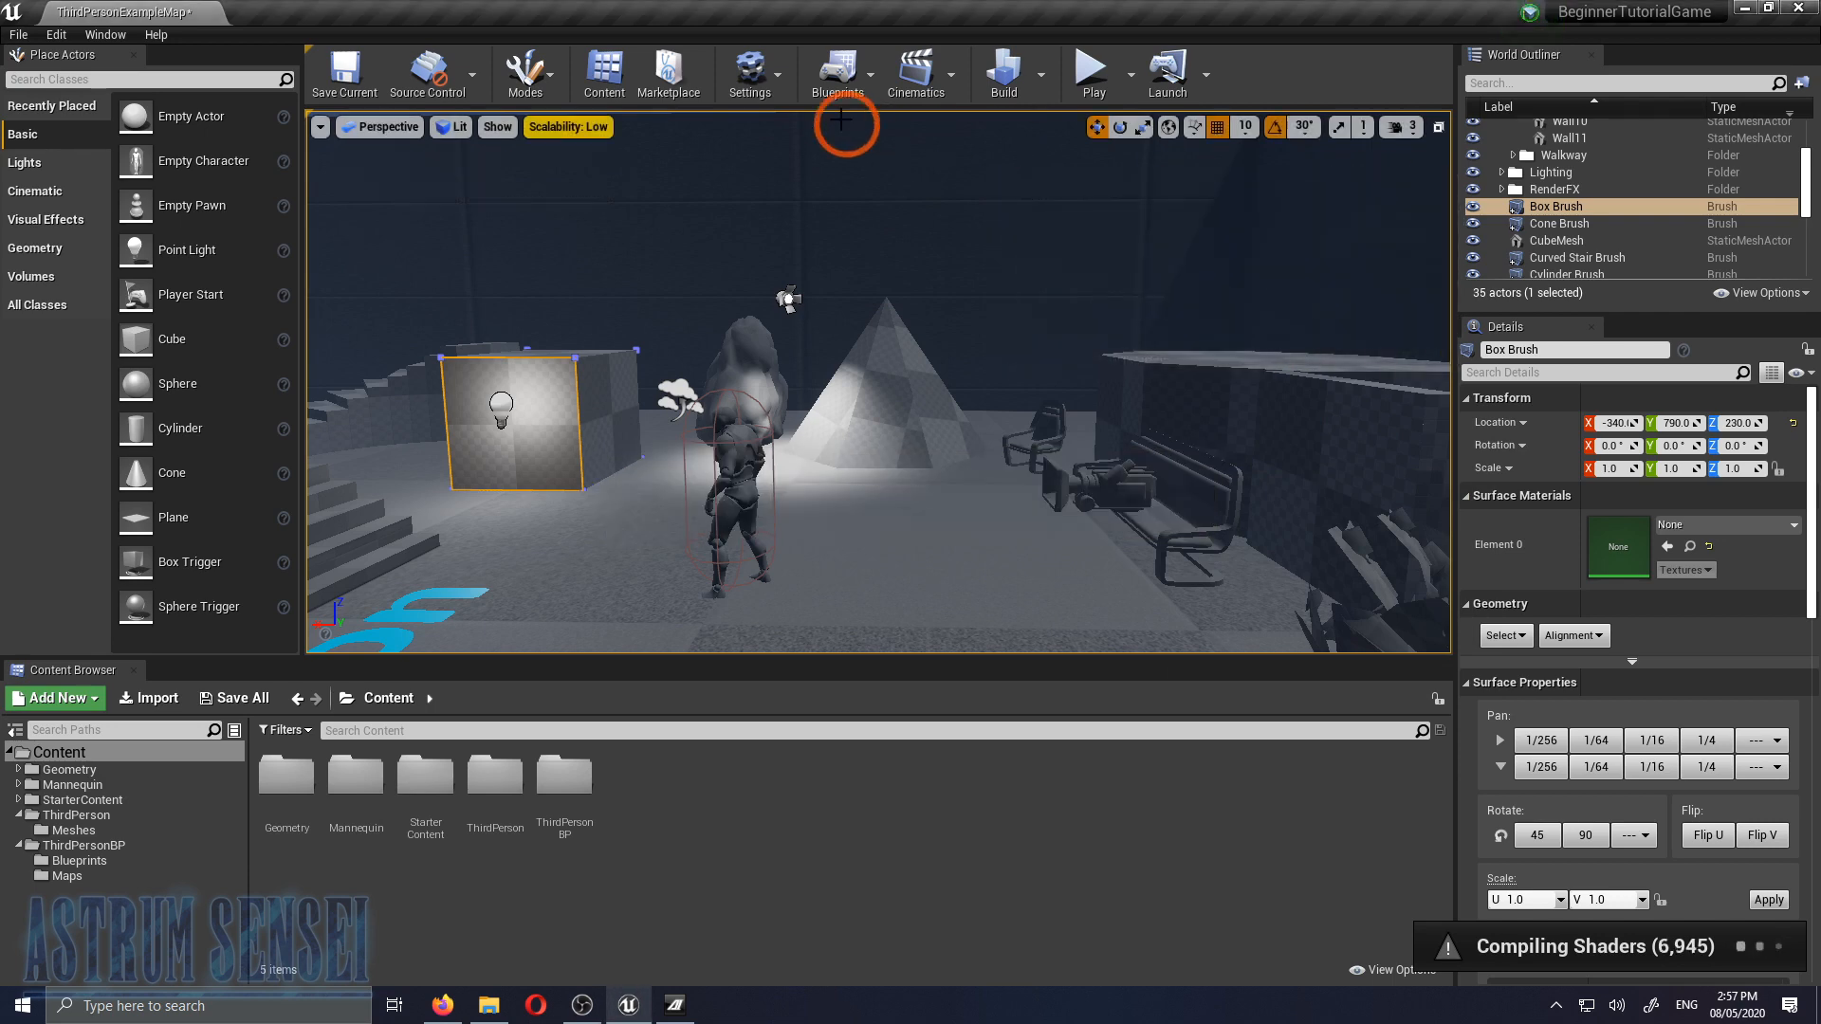
Review the project's GameMode setting and the world override among the blueprint options
left_click(838, 76)
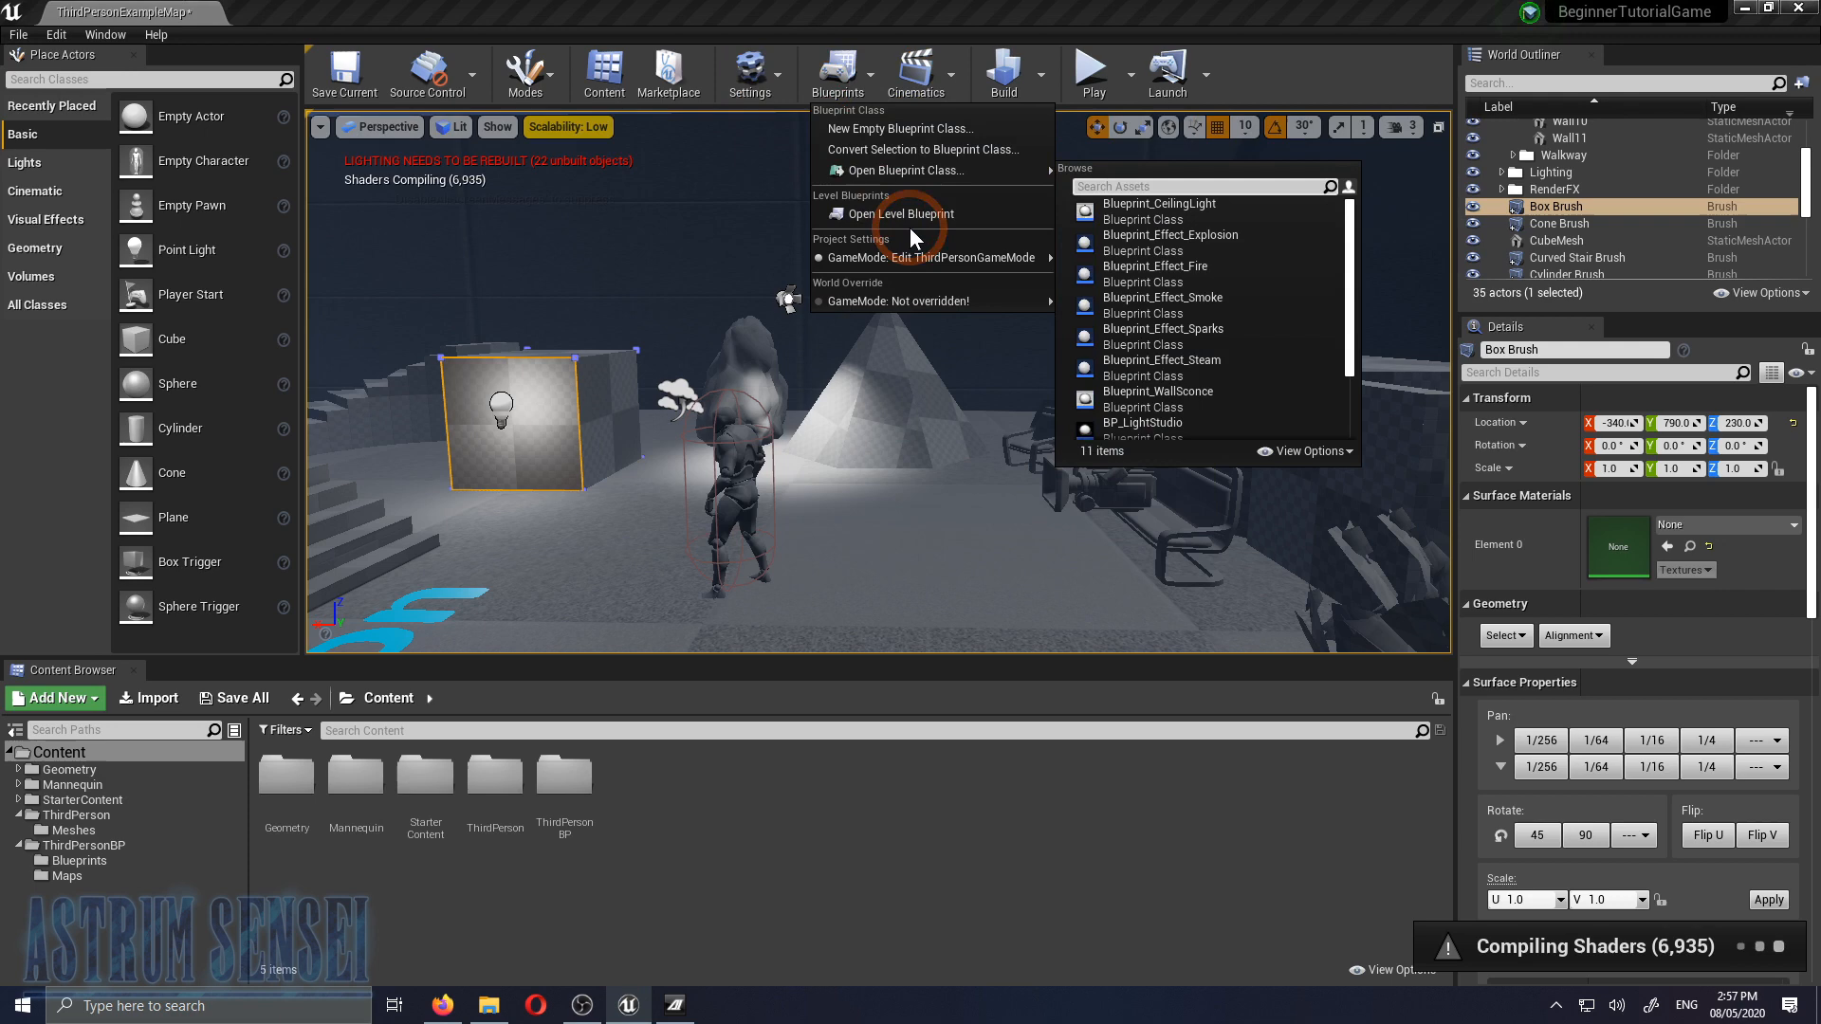
mouse_move(951, 257)
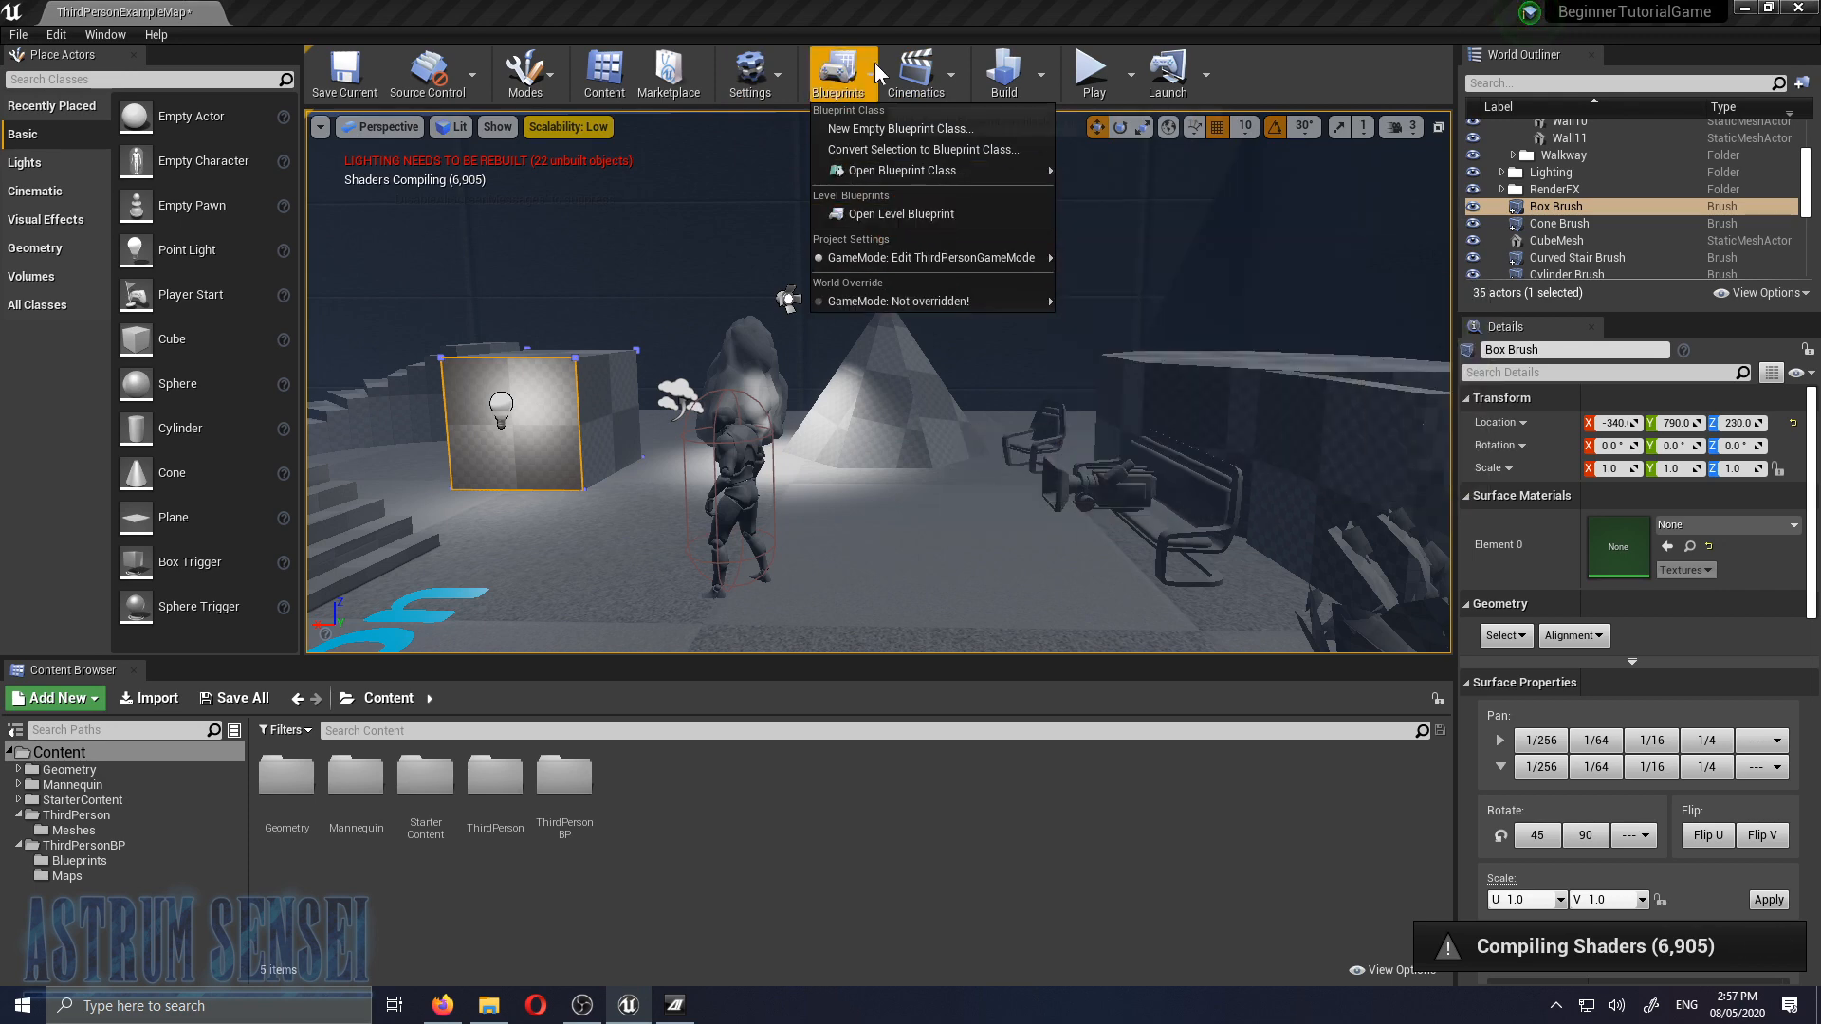
left_click(839, 75)
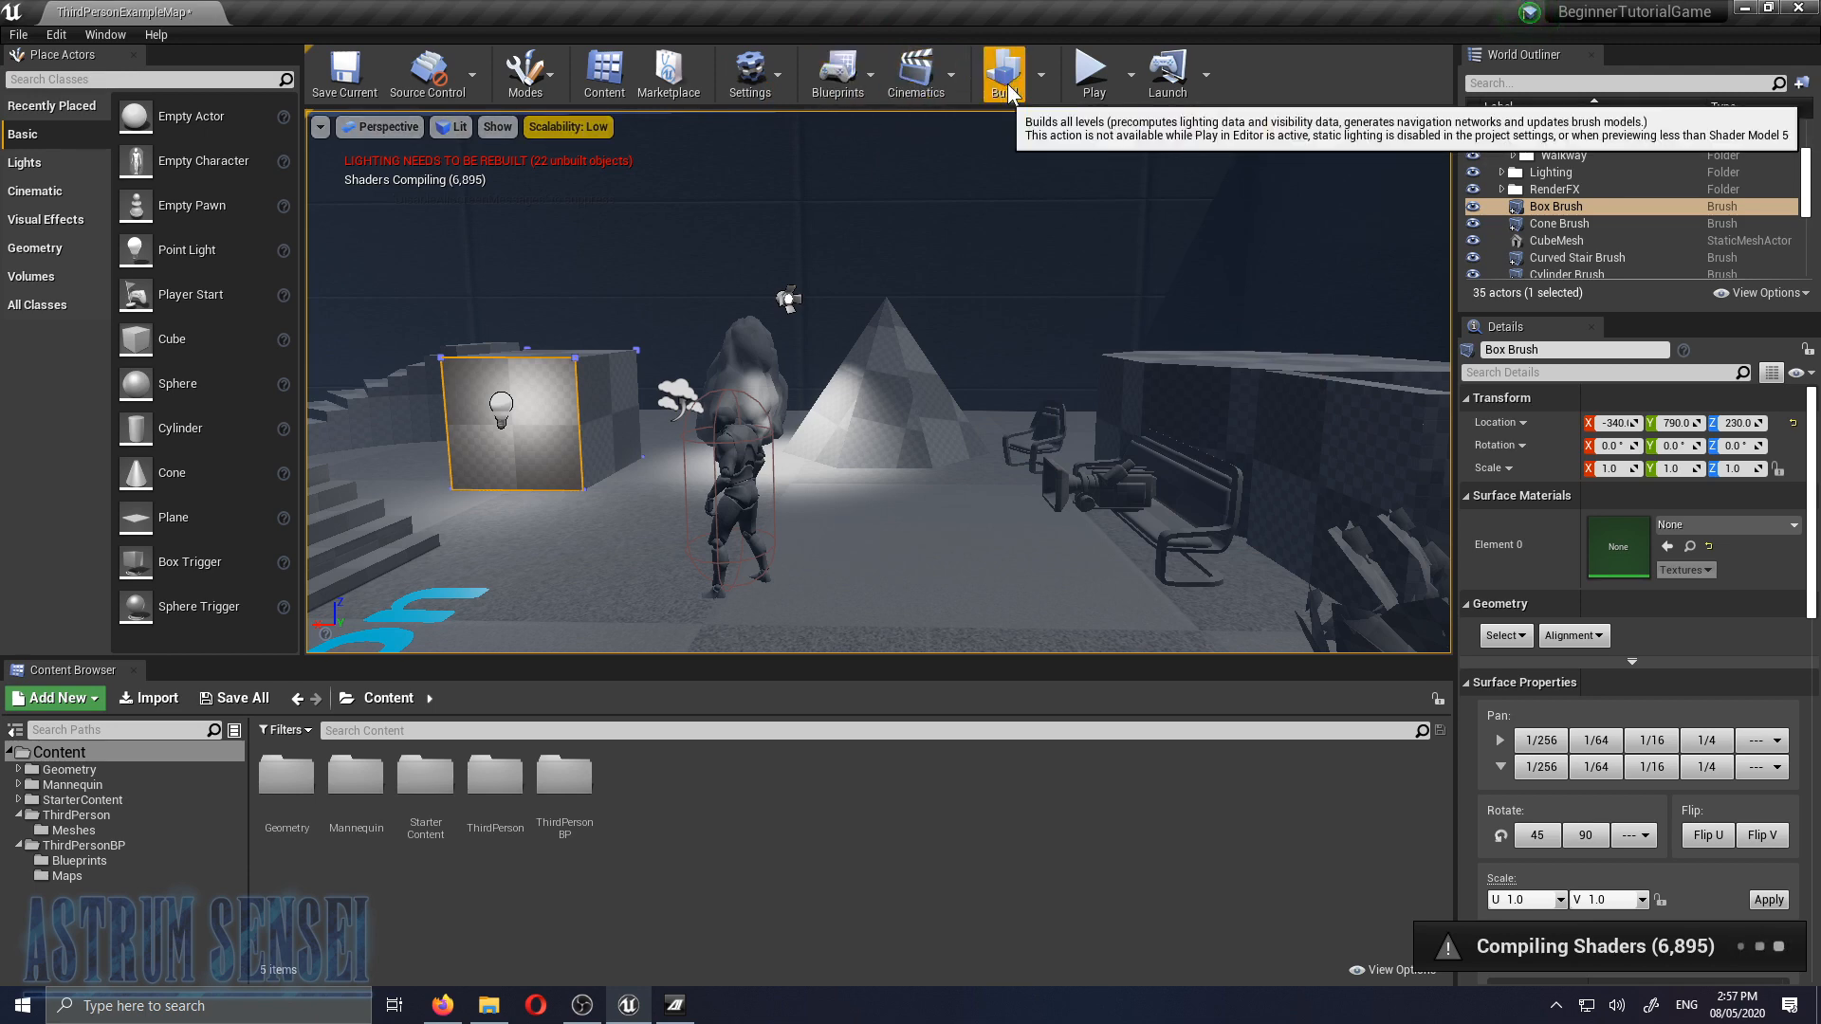
Examine the build options for lighting, reflections, visibility, geometry, navigation and texture streaming without starting a build
left_click(1041, 76)
left_click(1041, 77)
left_click(1041, 78)
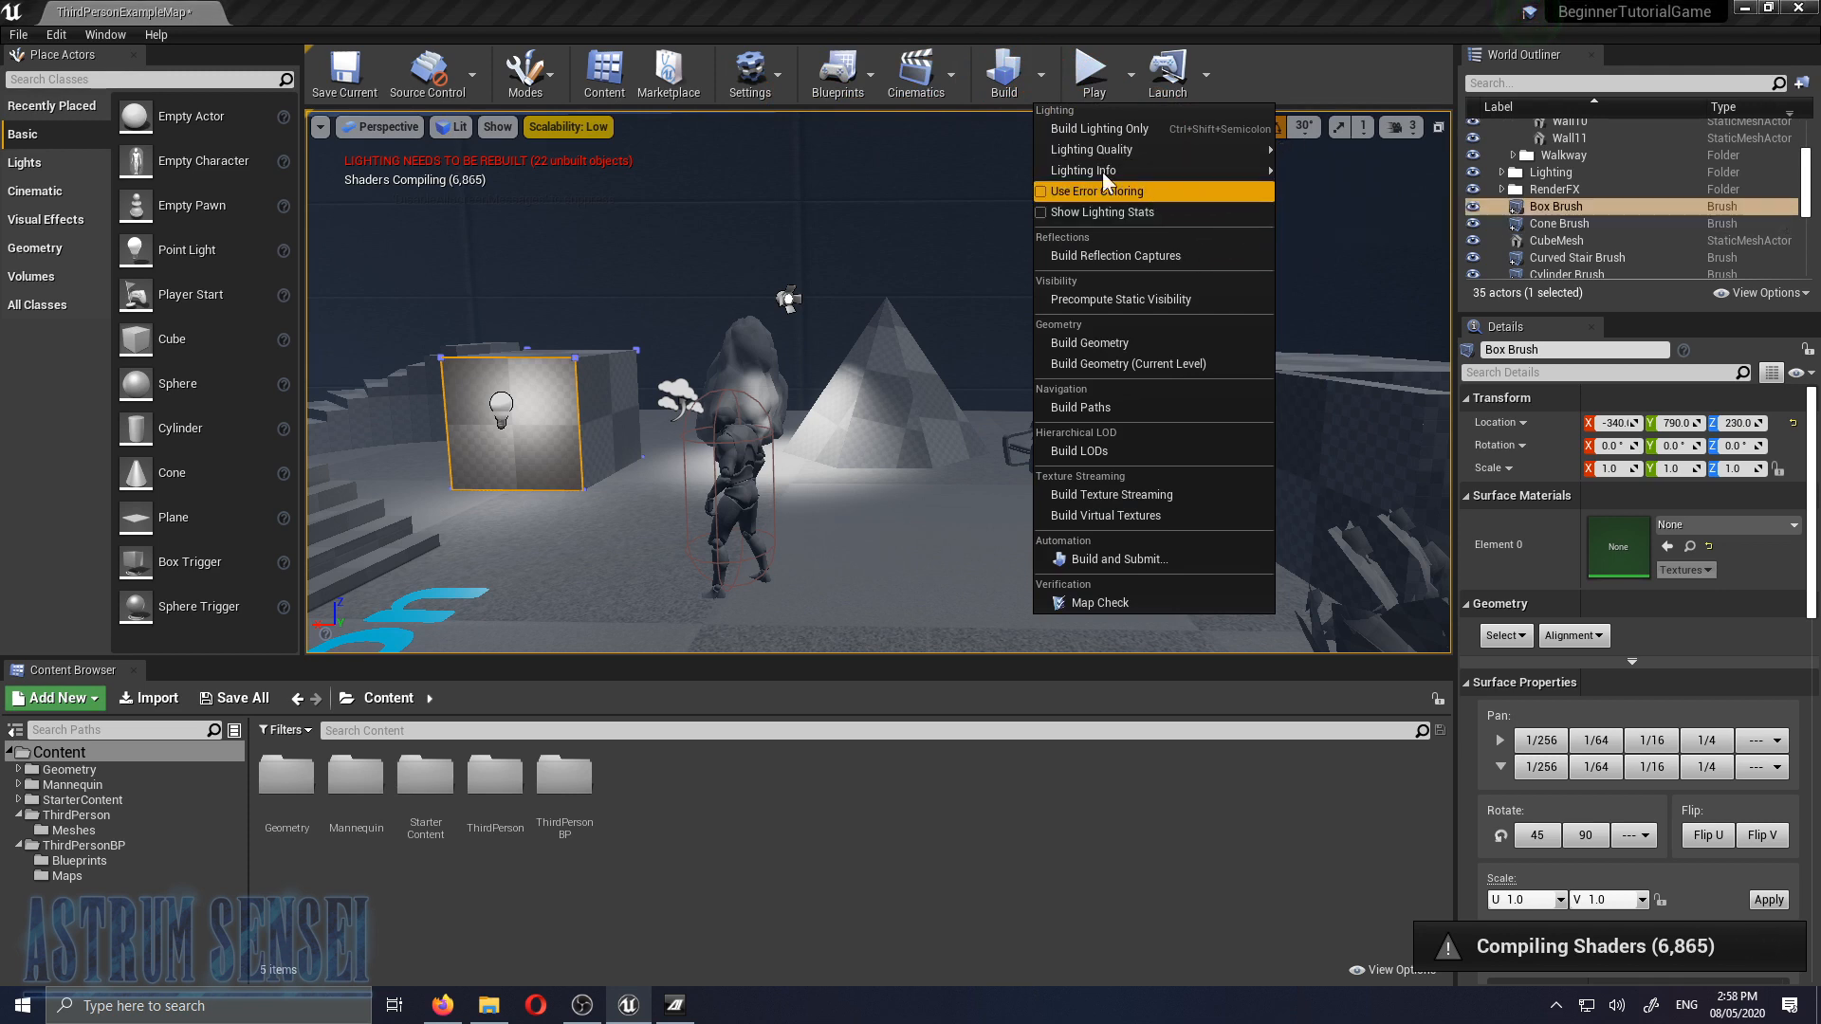
left_click(1044, 74)
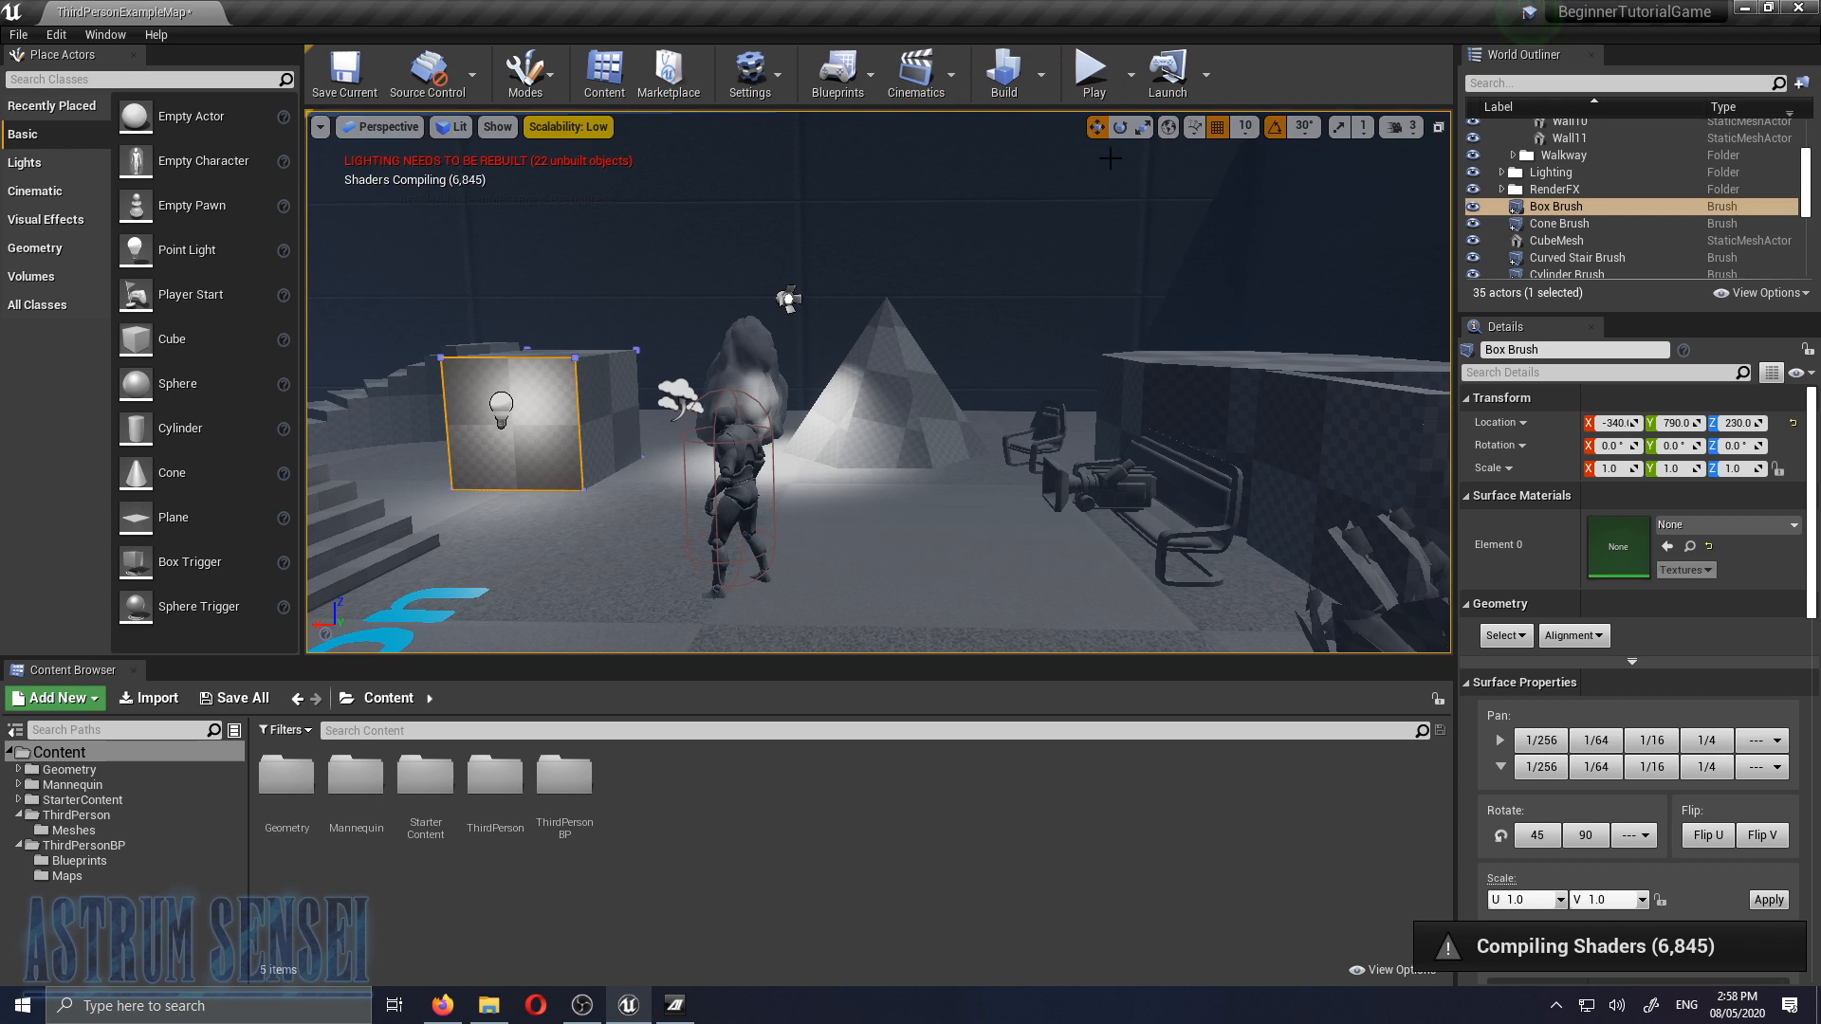
left_click(1043, 74)
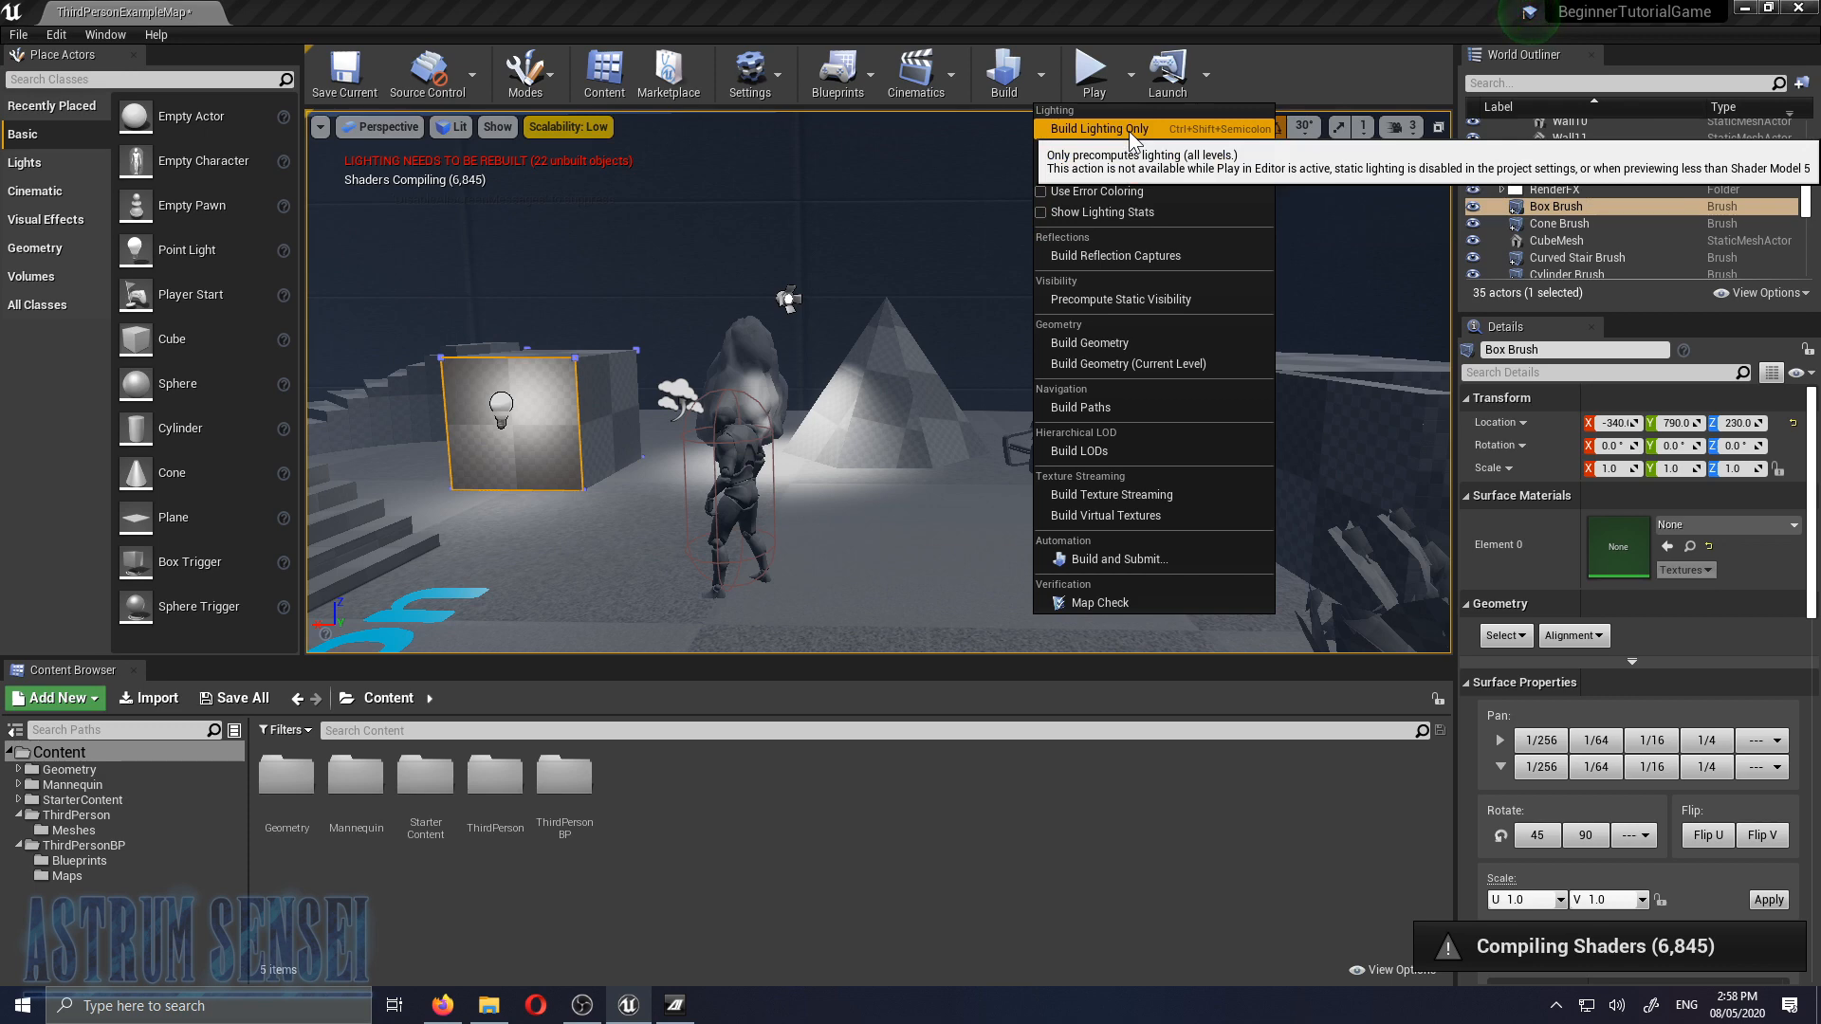
left_click(1138, 83)
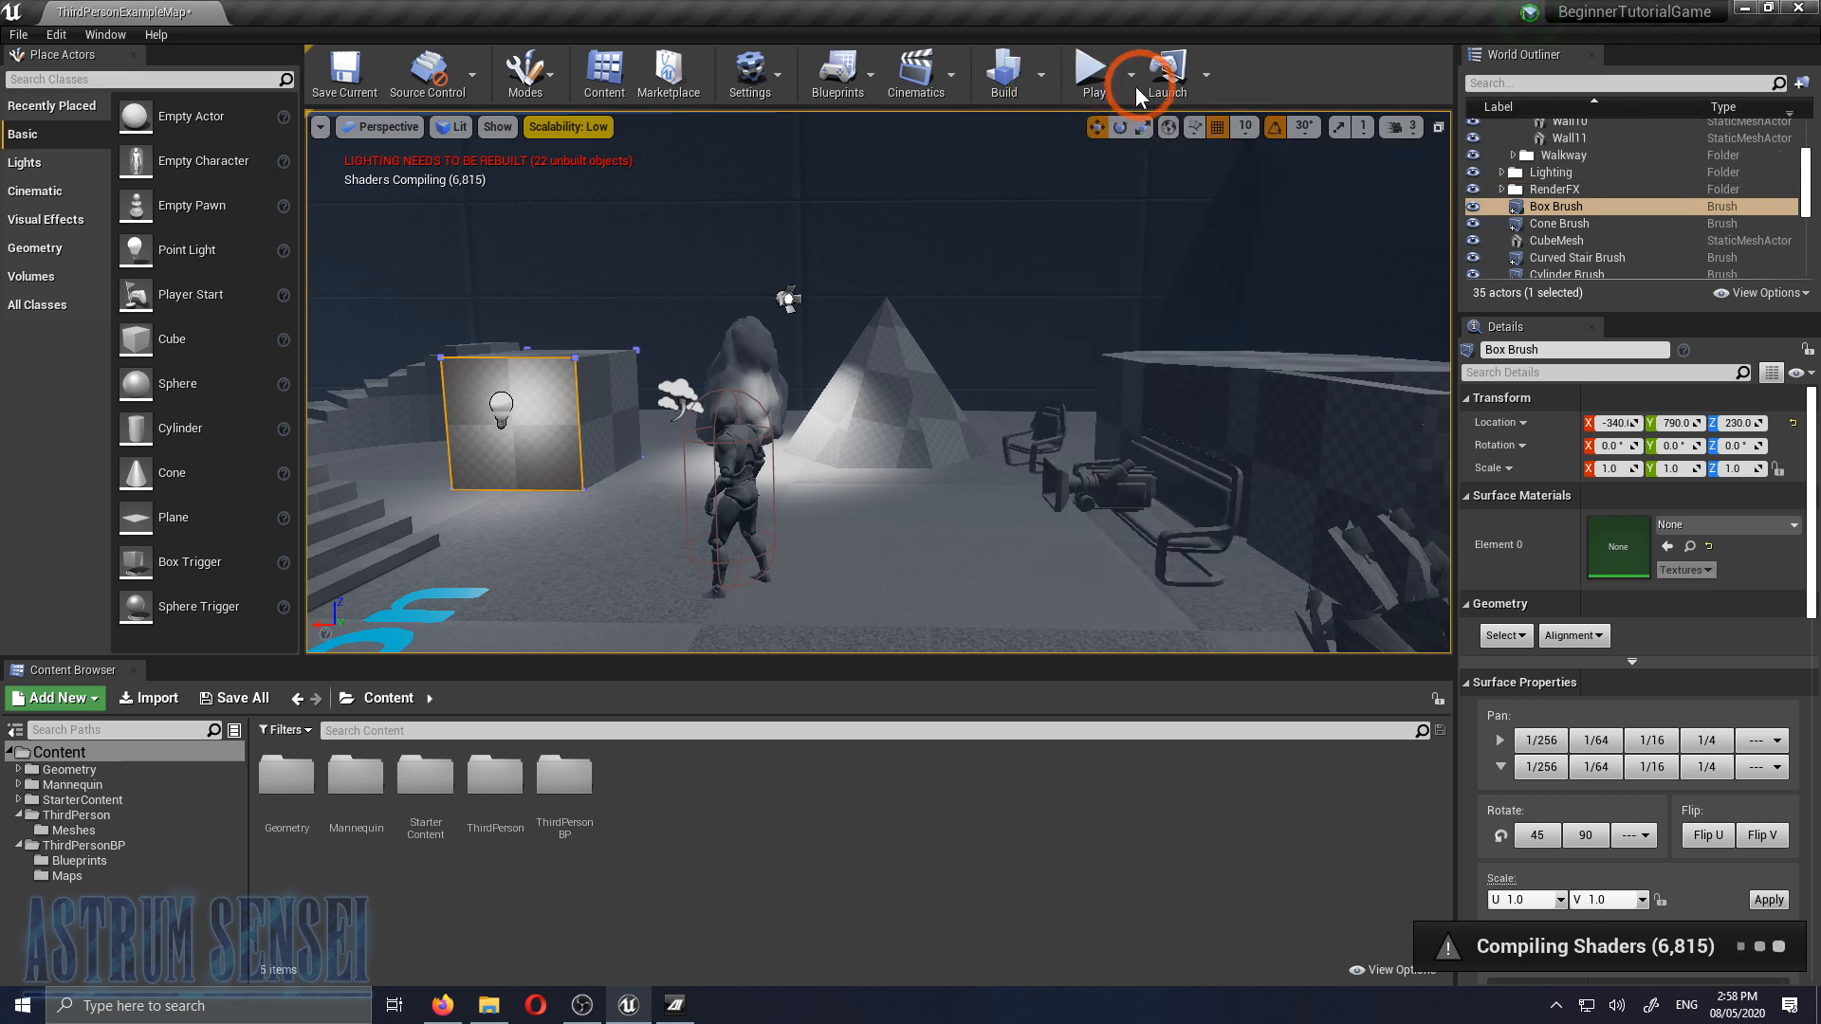
Start playing the level in New Editor Window (PIE) mode and give the preview window control of the character
right_click_drag(1143, 353, 1347, 300)
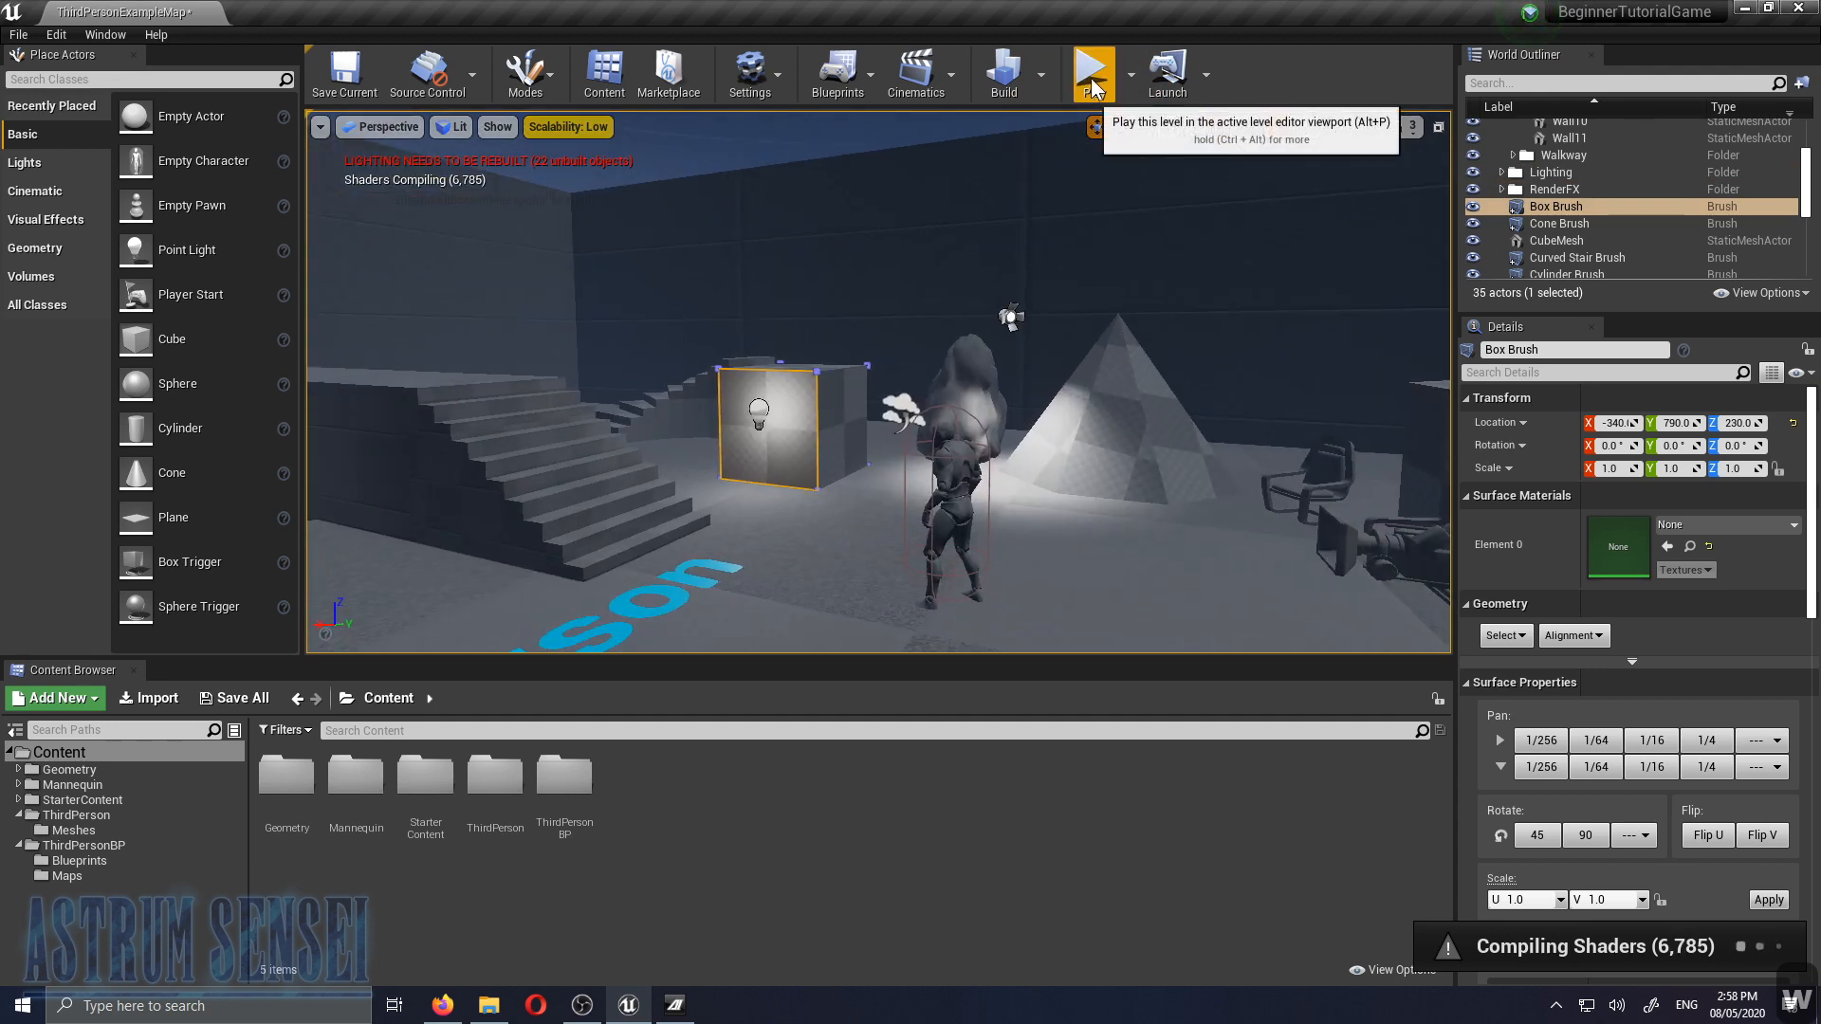
left_click(1132, 76)
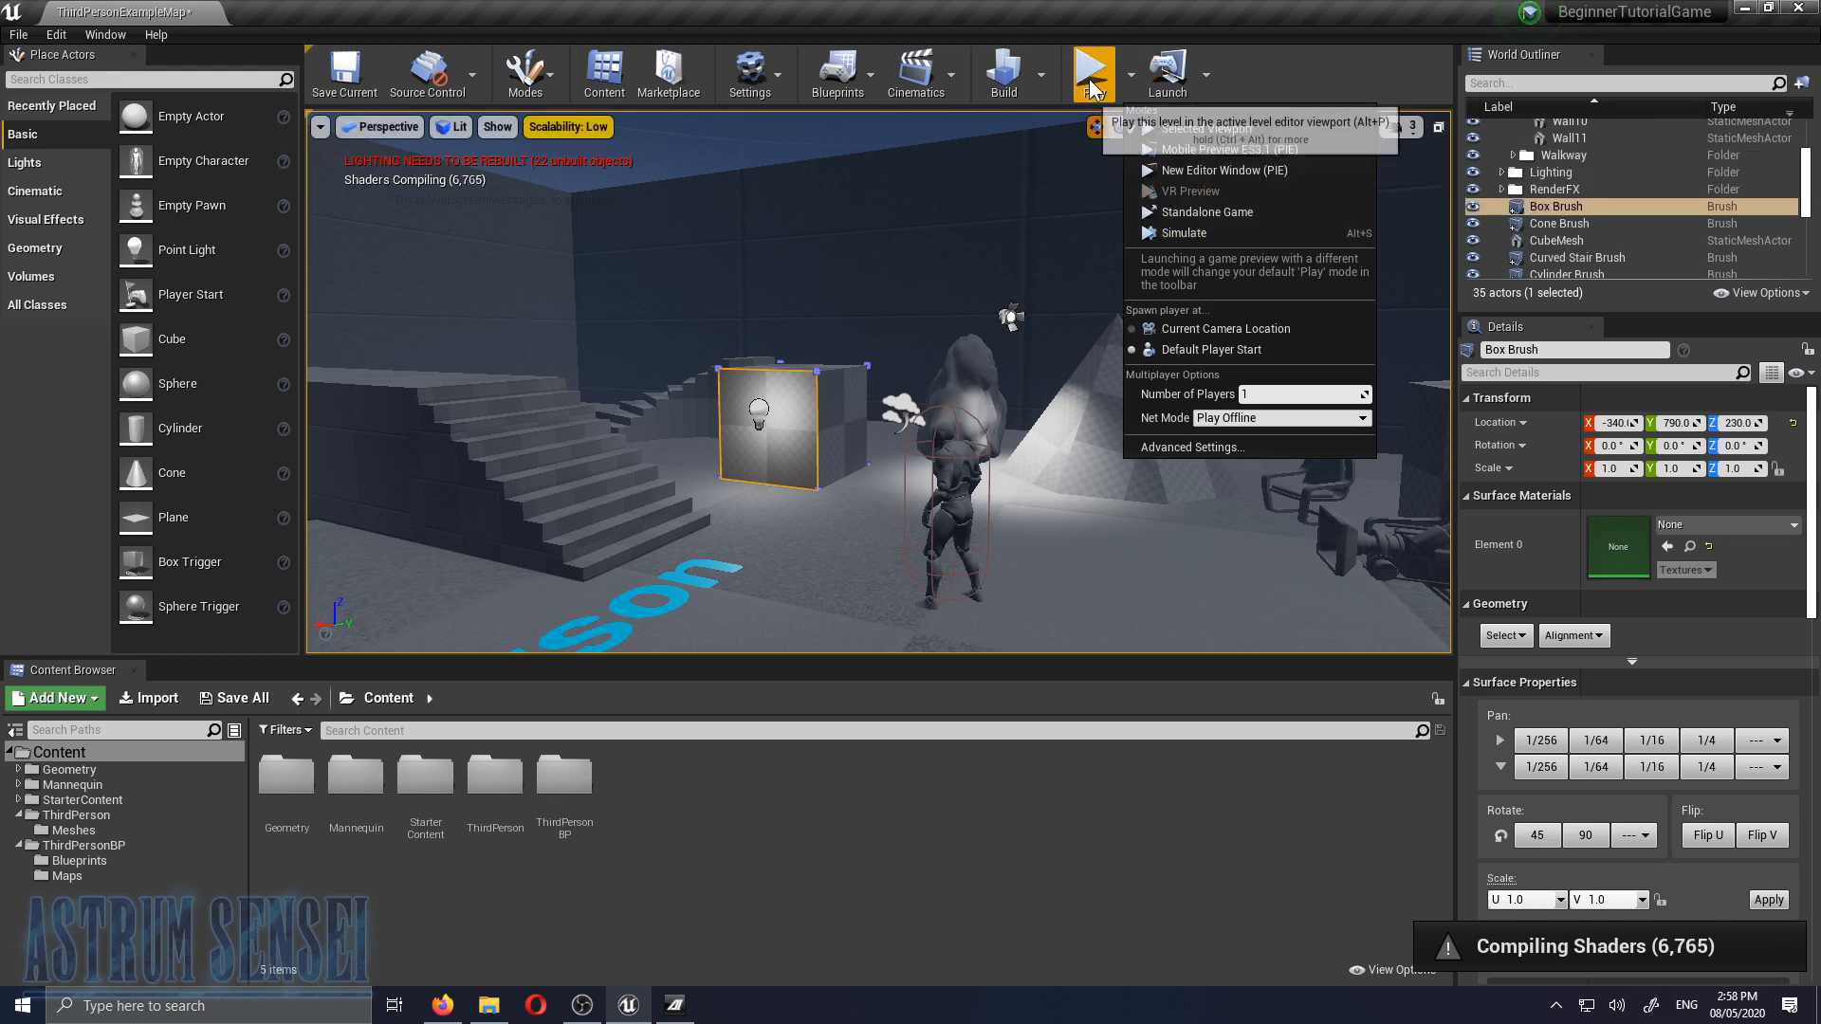
left_click(1227, 175)
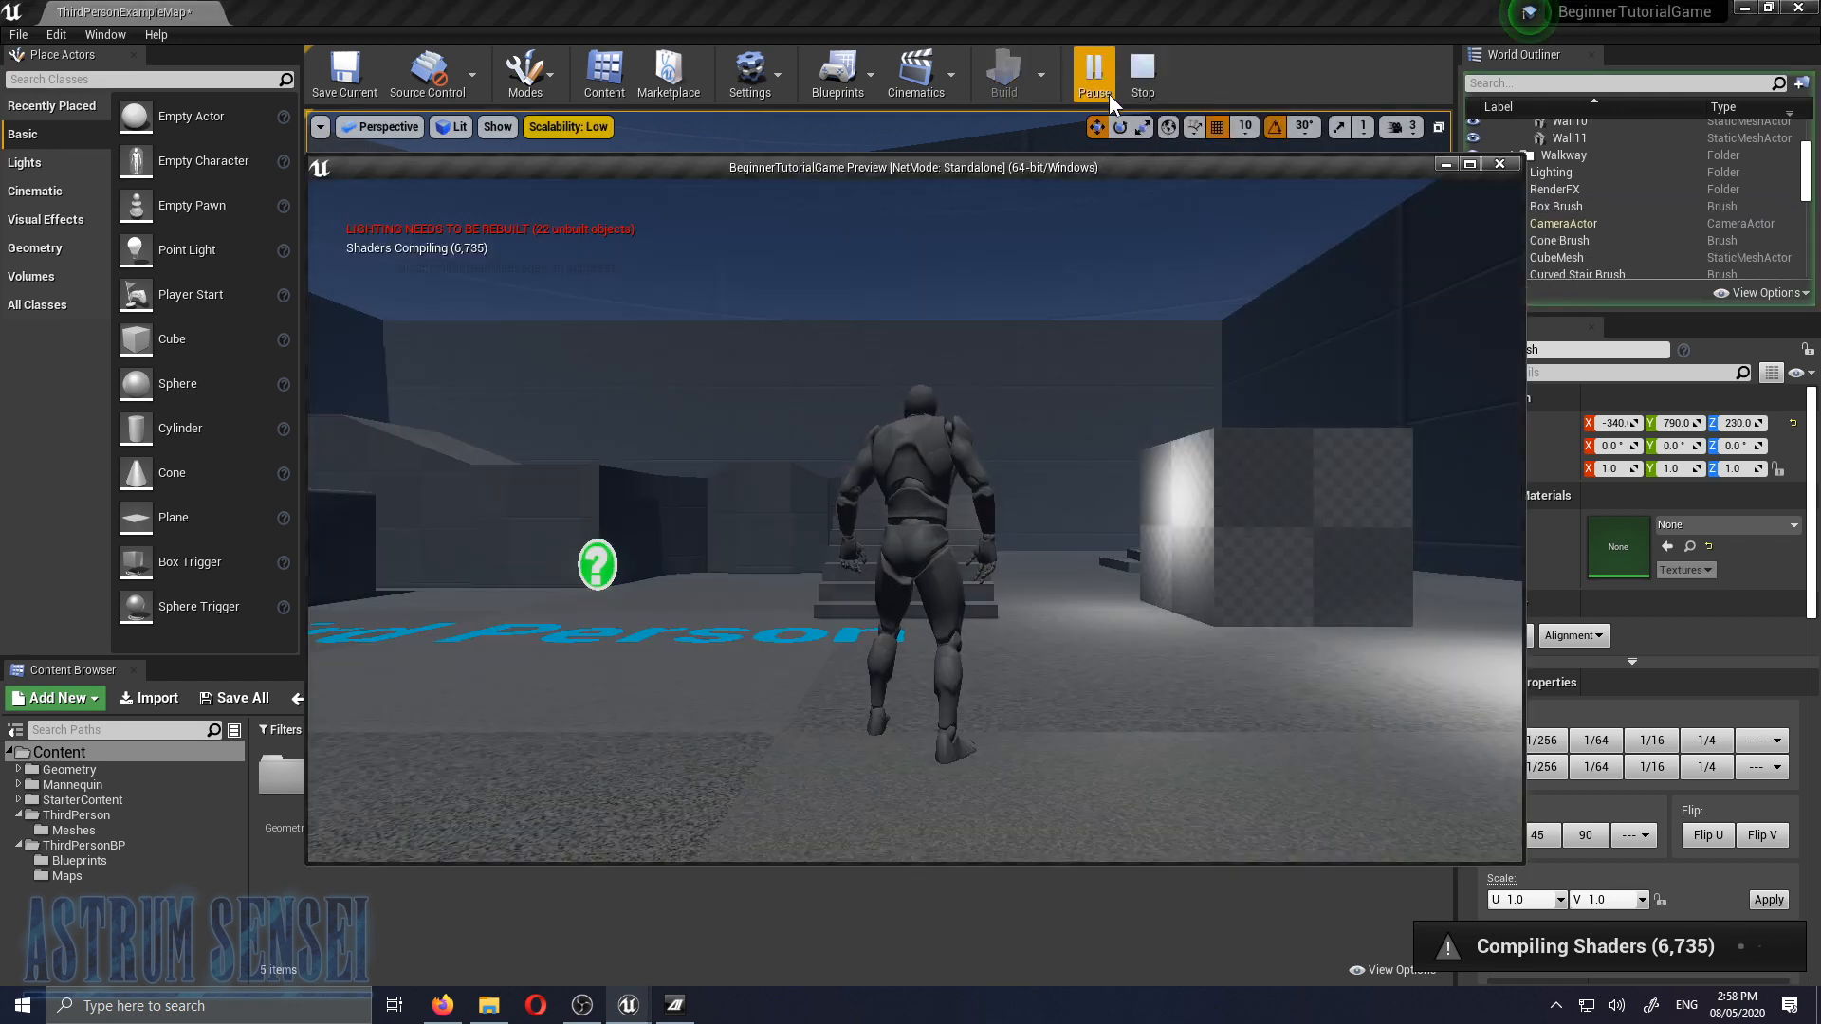
left_click(1134, 338)
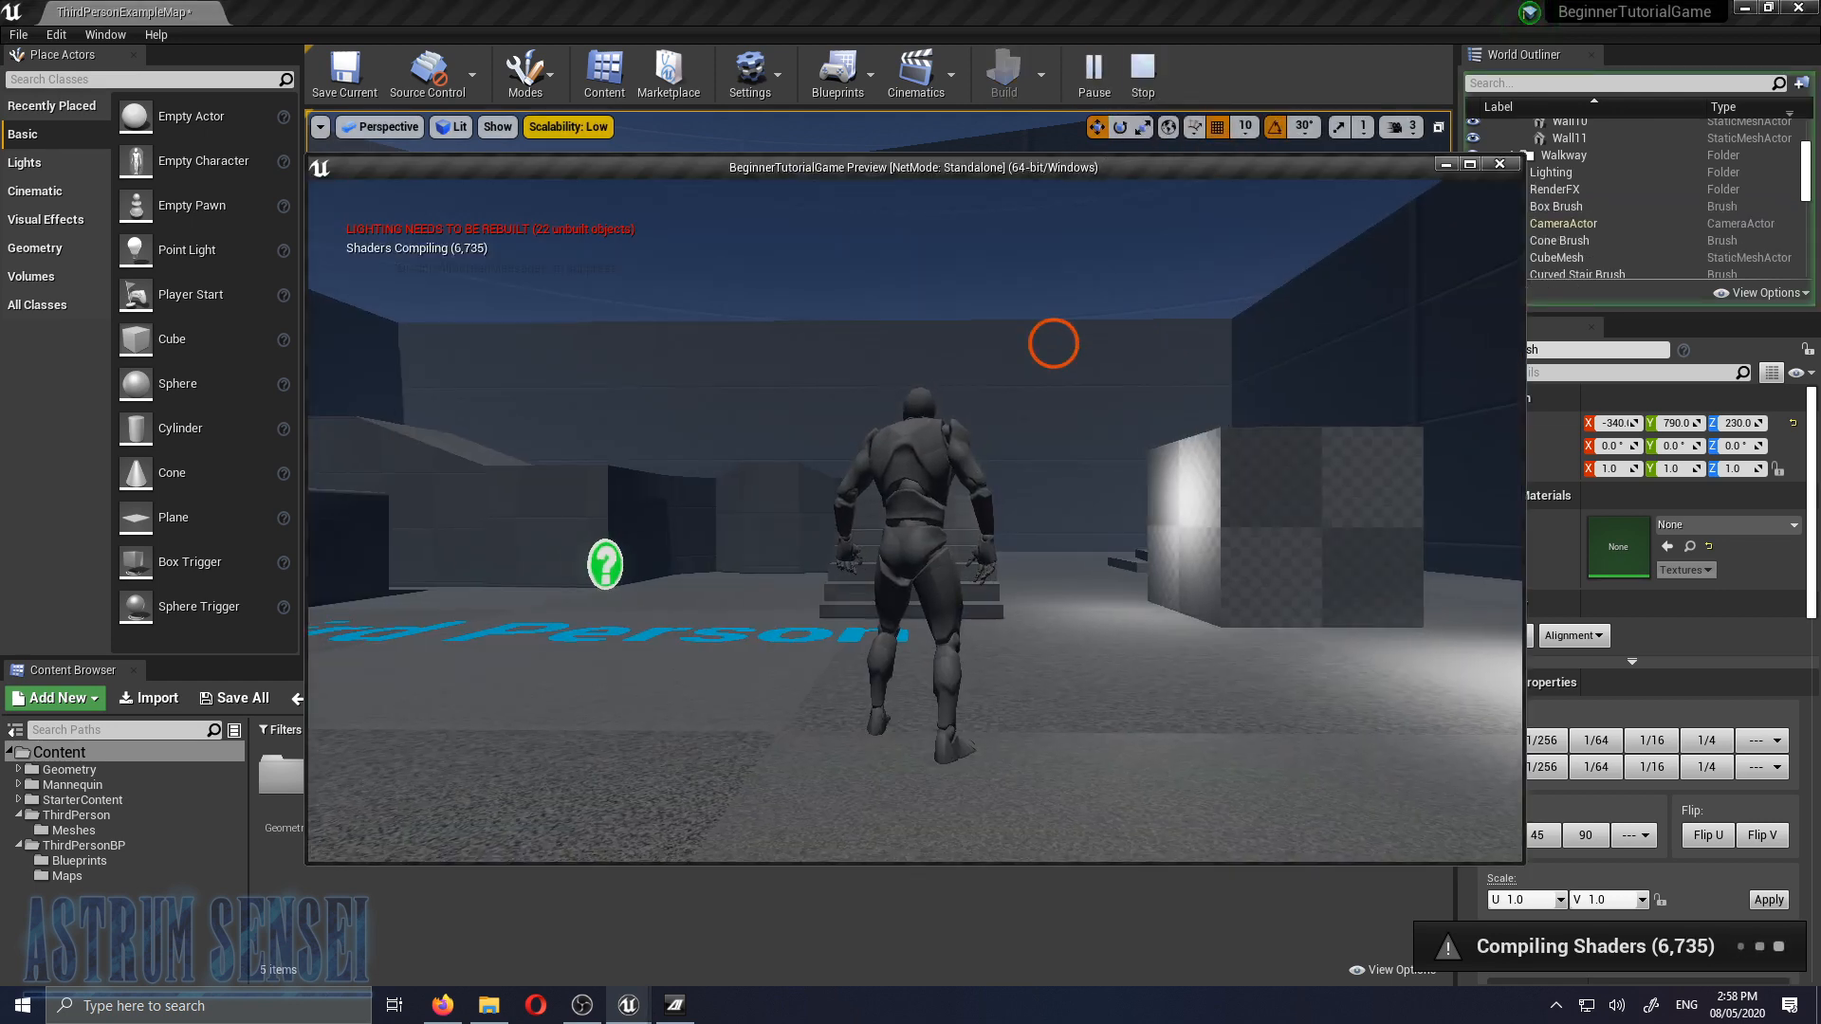
Run the character around the arena and over the raised blocks, jump, and end the play session
key("w")
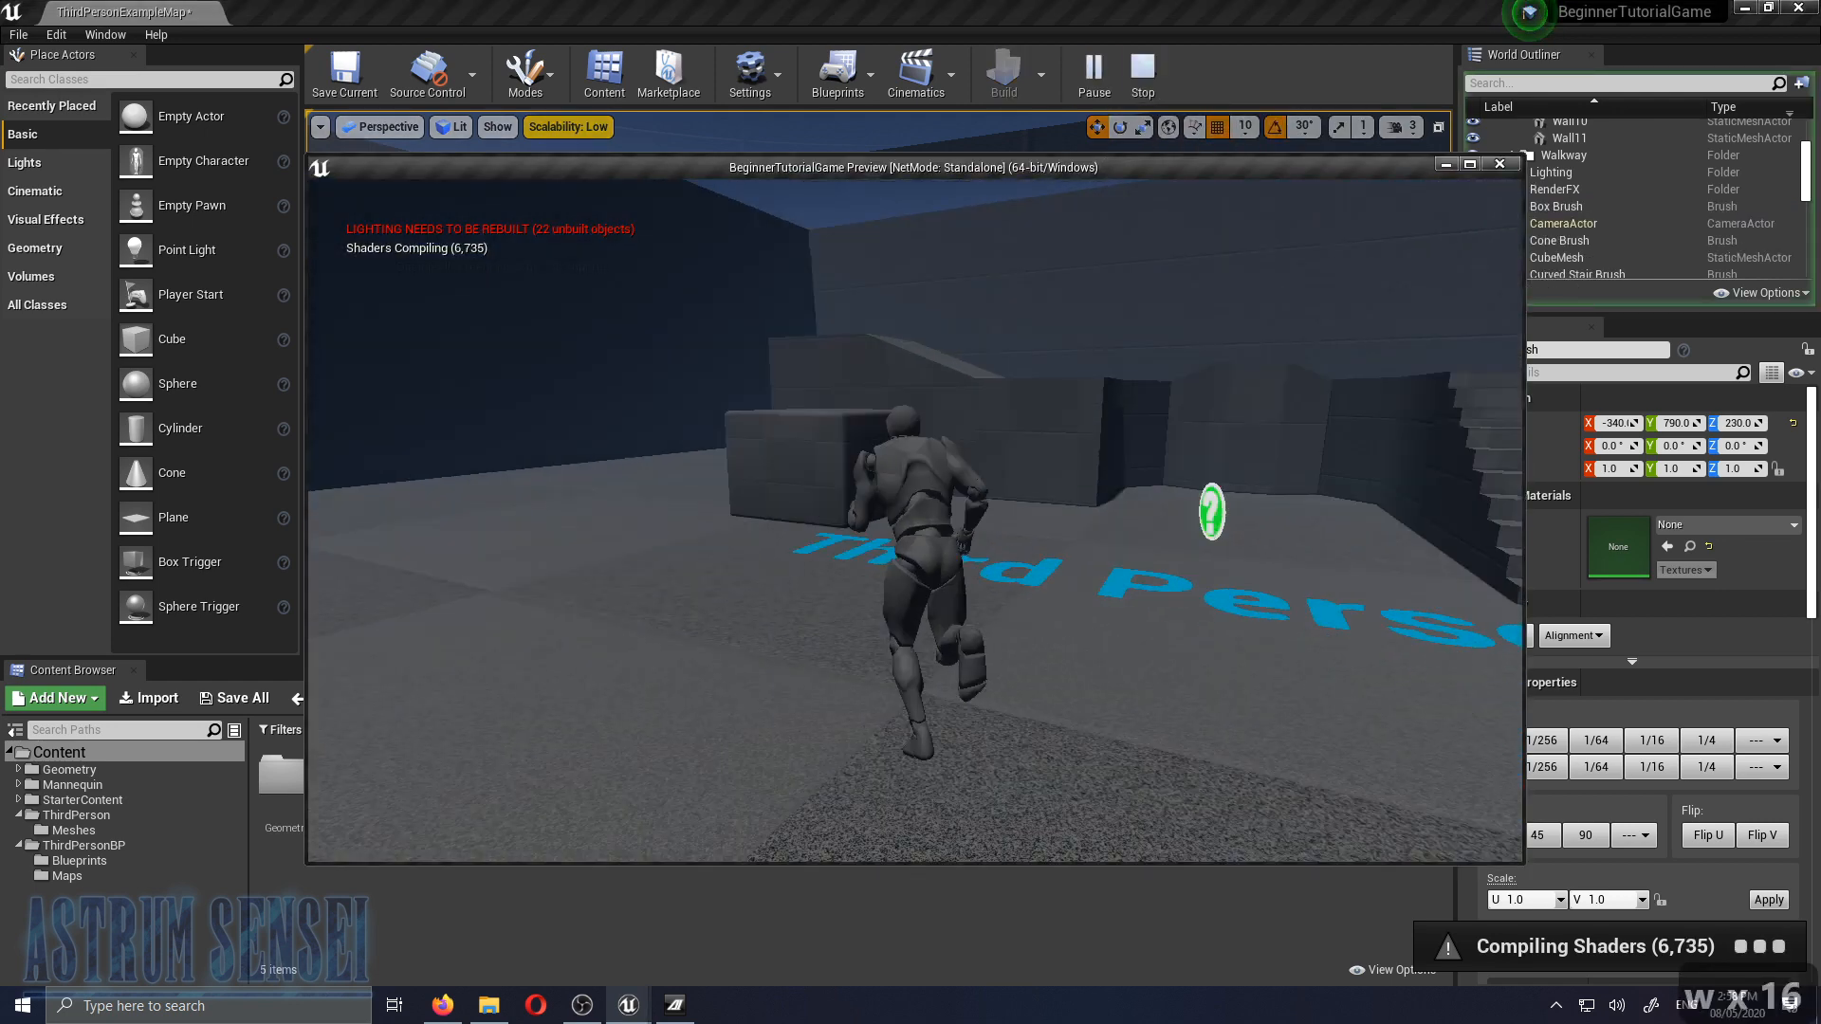
key("w")
key("w")
key("d")
key("s")
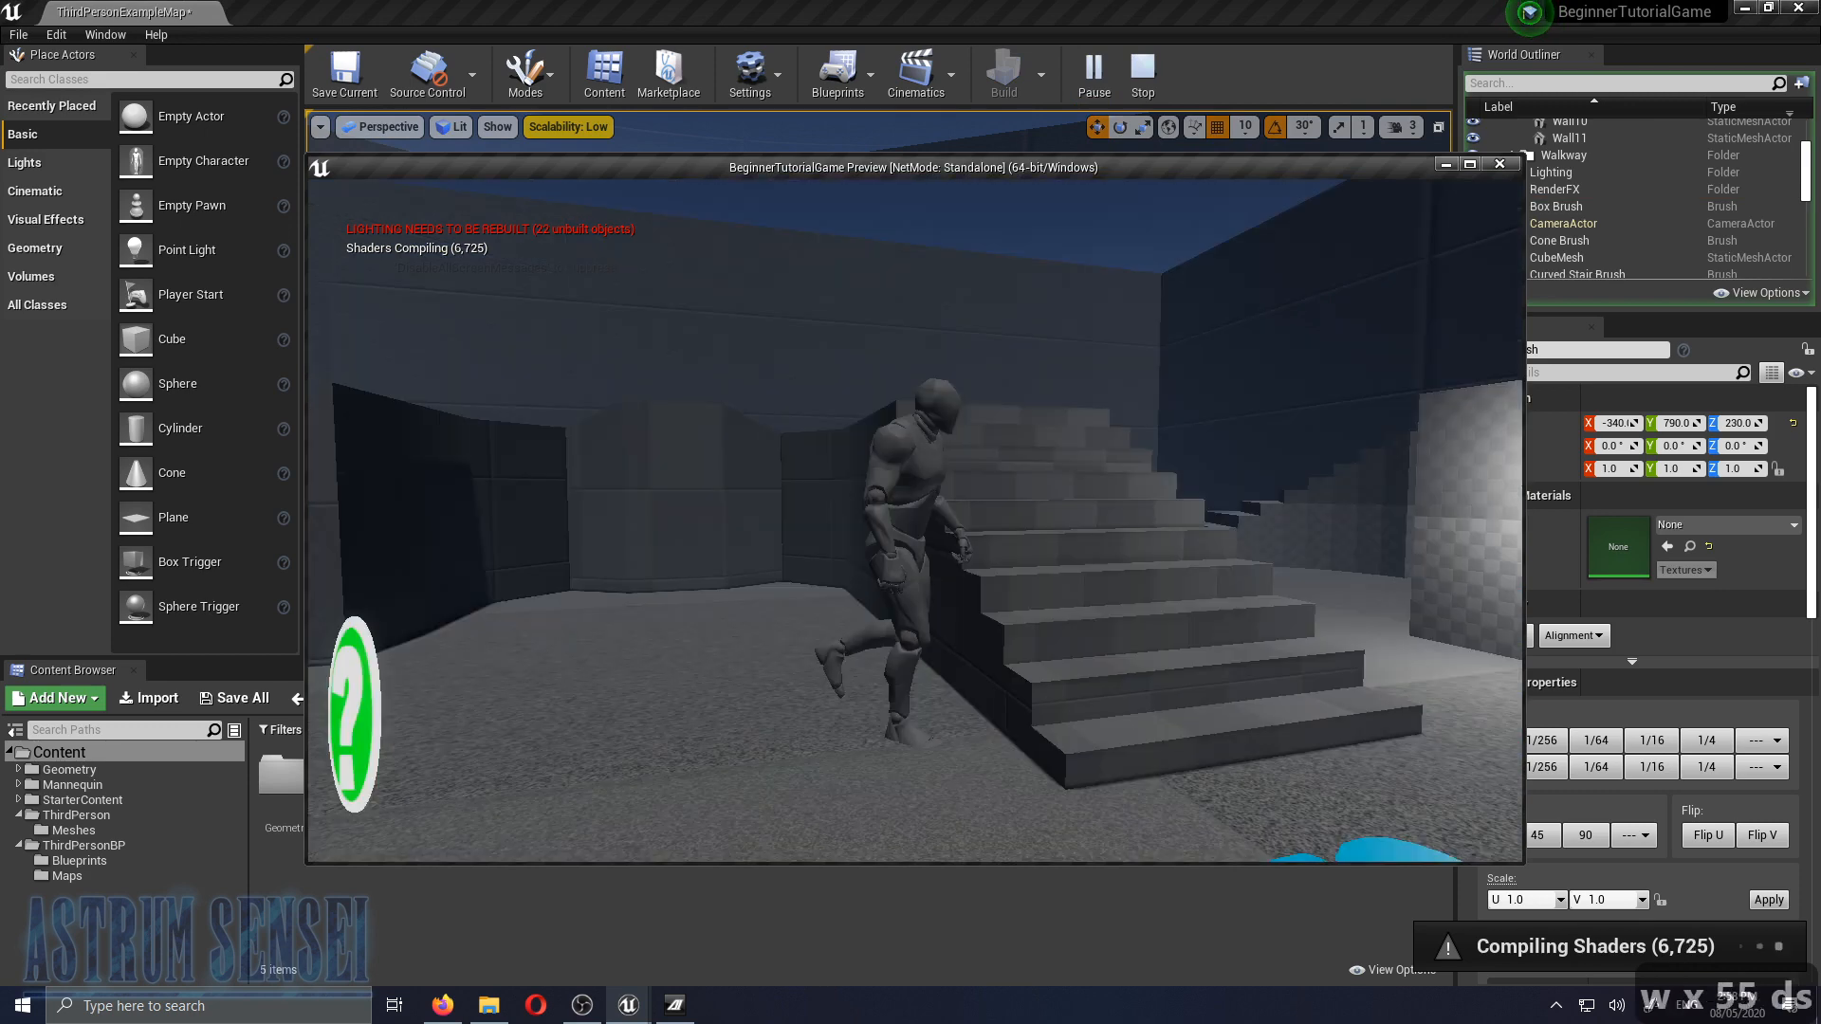
key("d")
key("w")
key("shift")
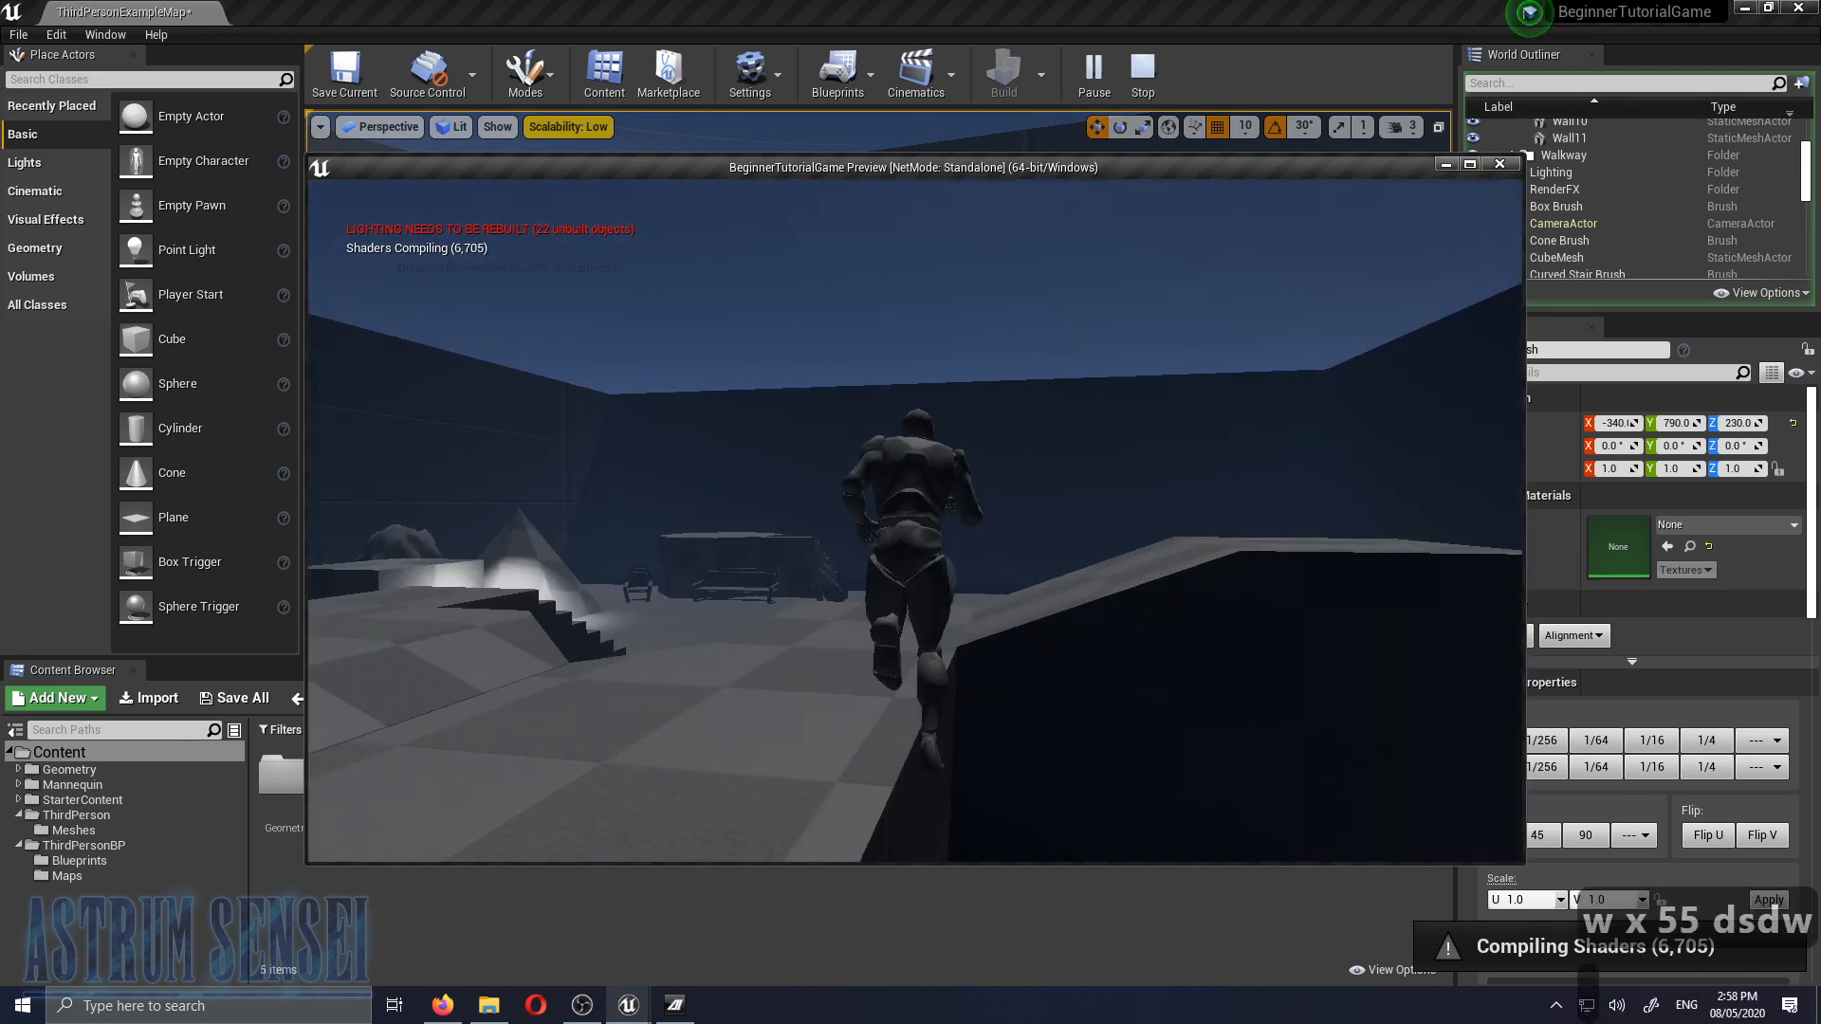
key("space")
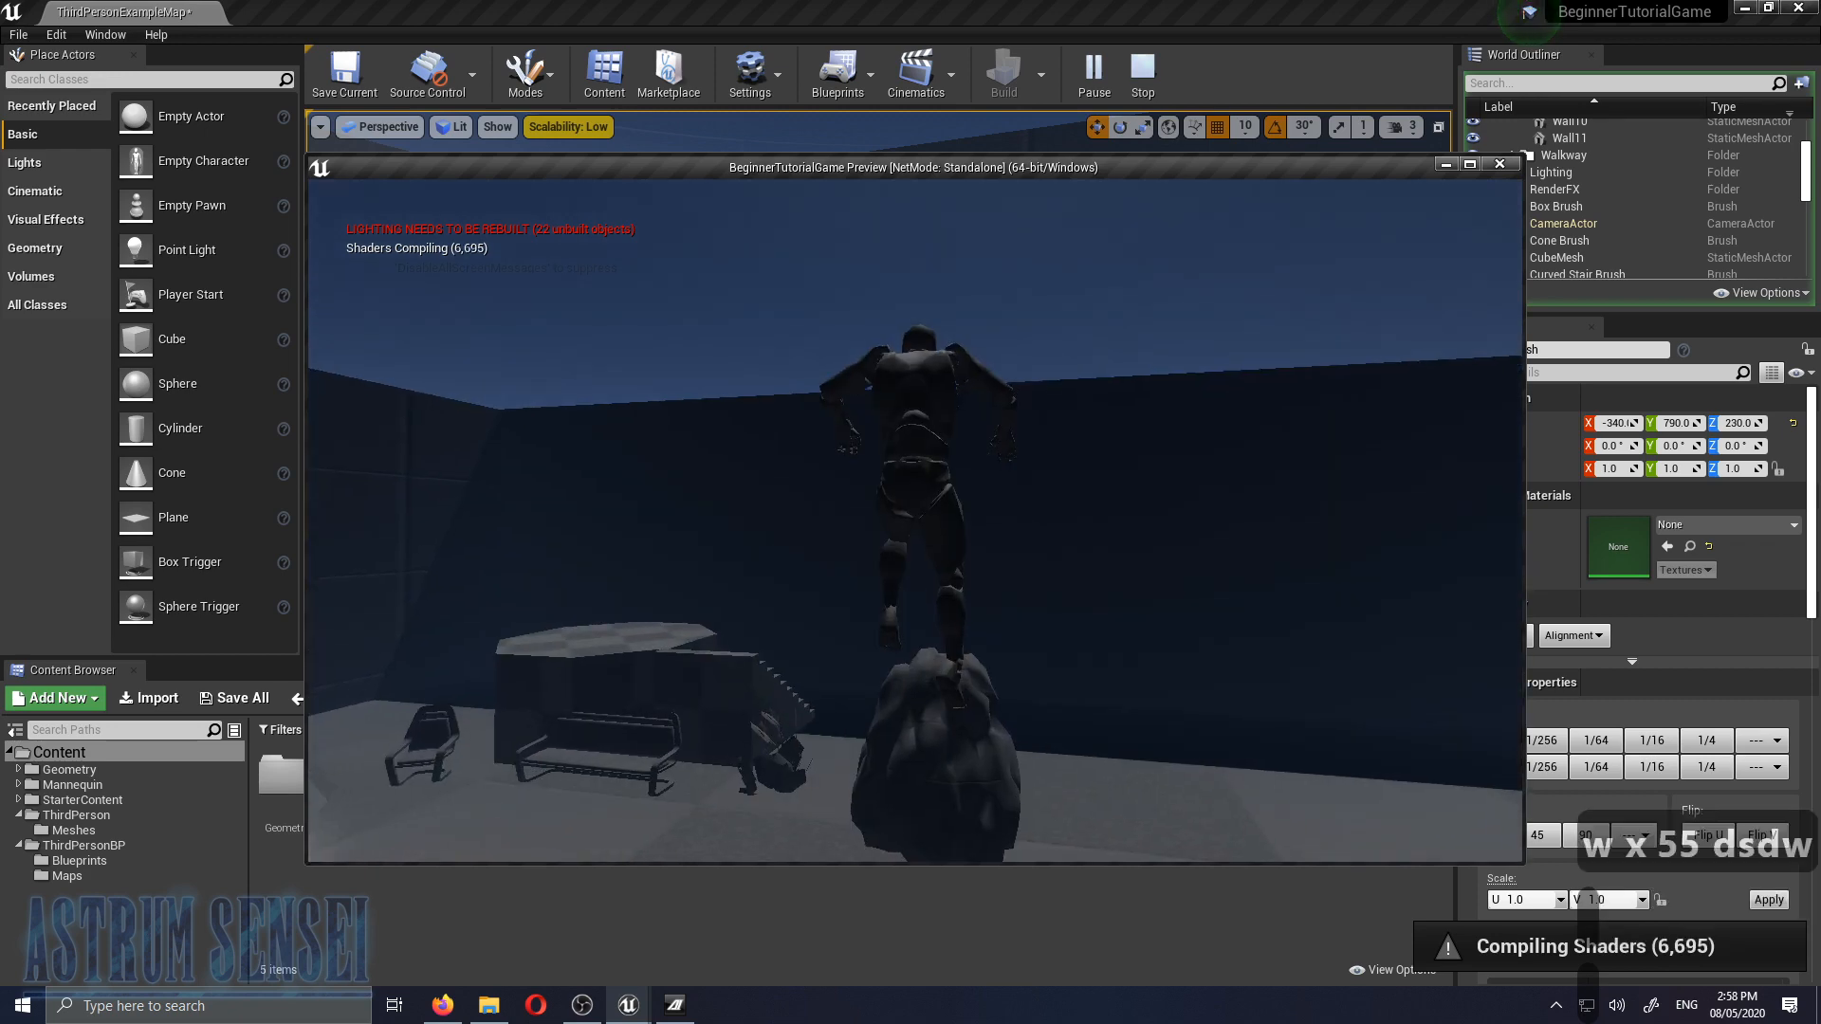
key("Escape")
Run the level in Simulate mode and fly the free camera around the arena
left_click(1131, 74)
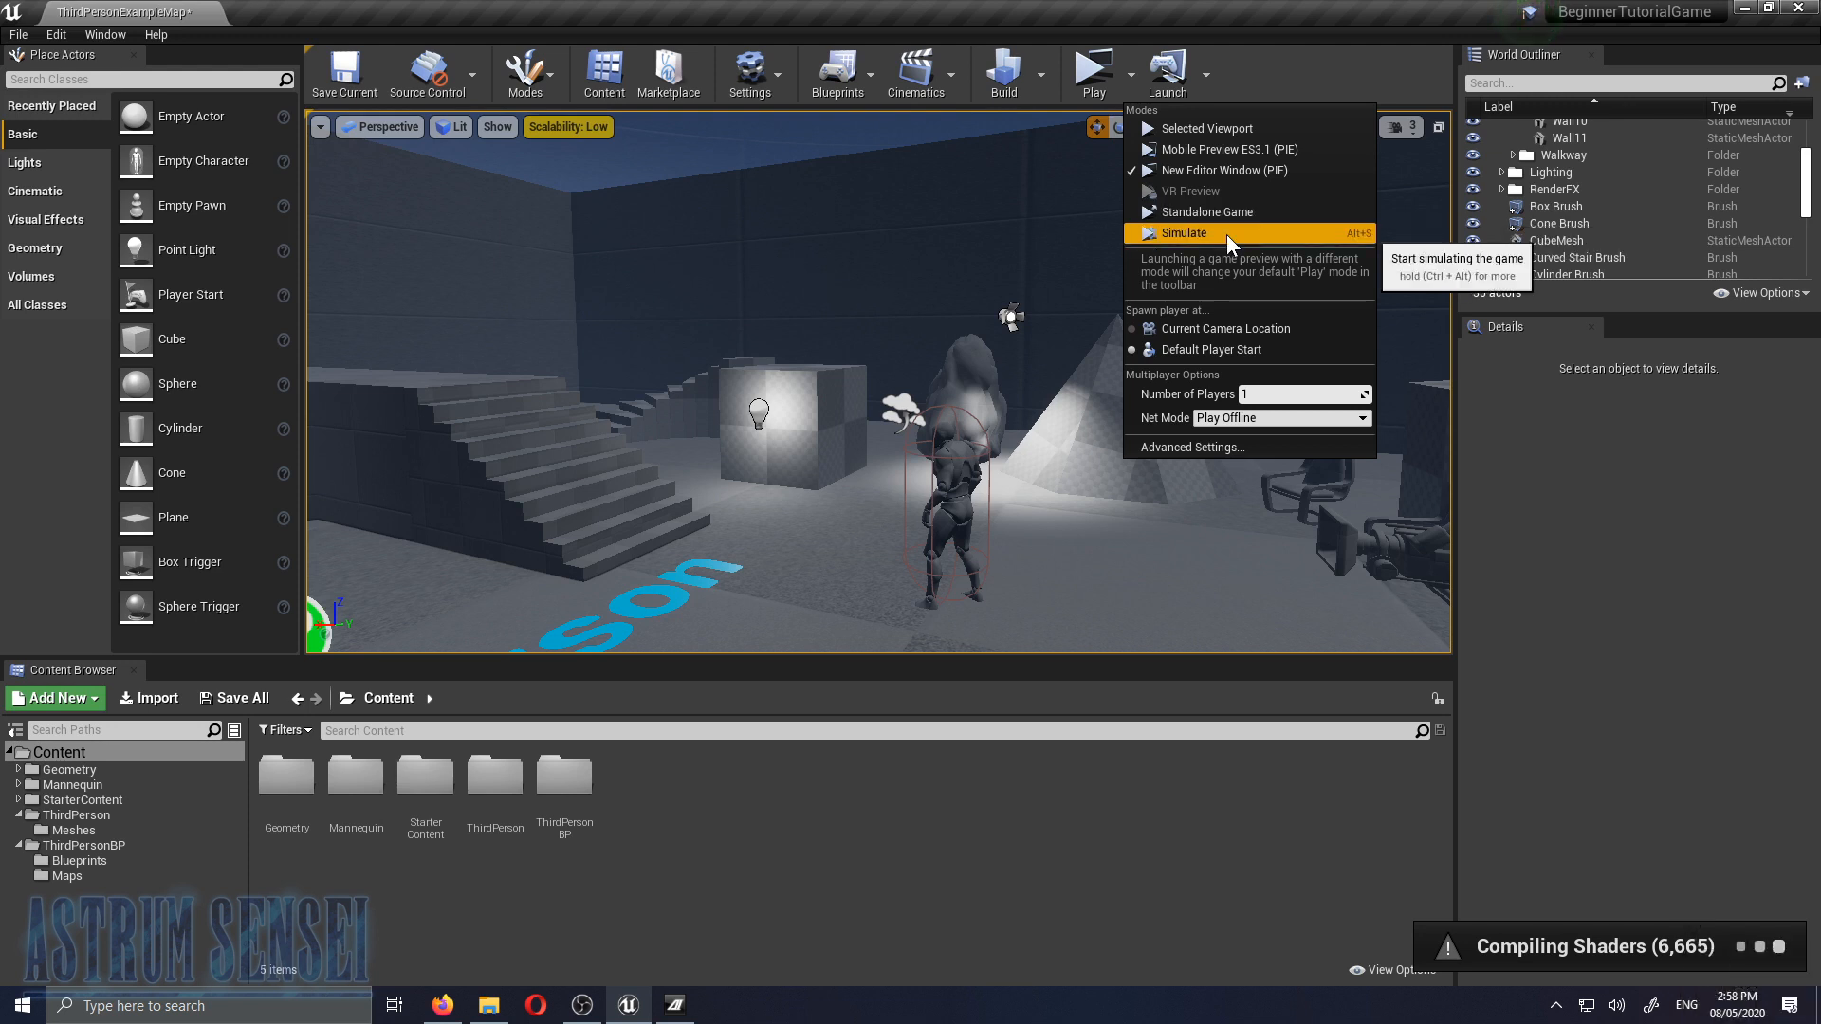
left_click(1226, 235)
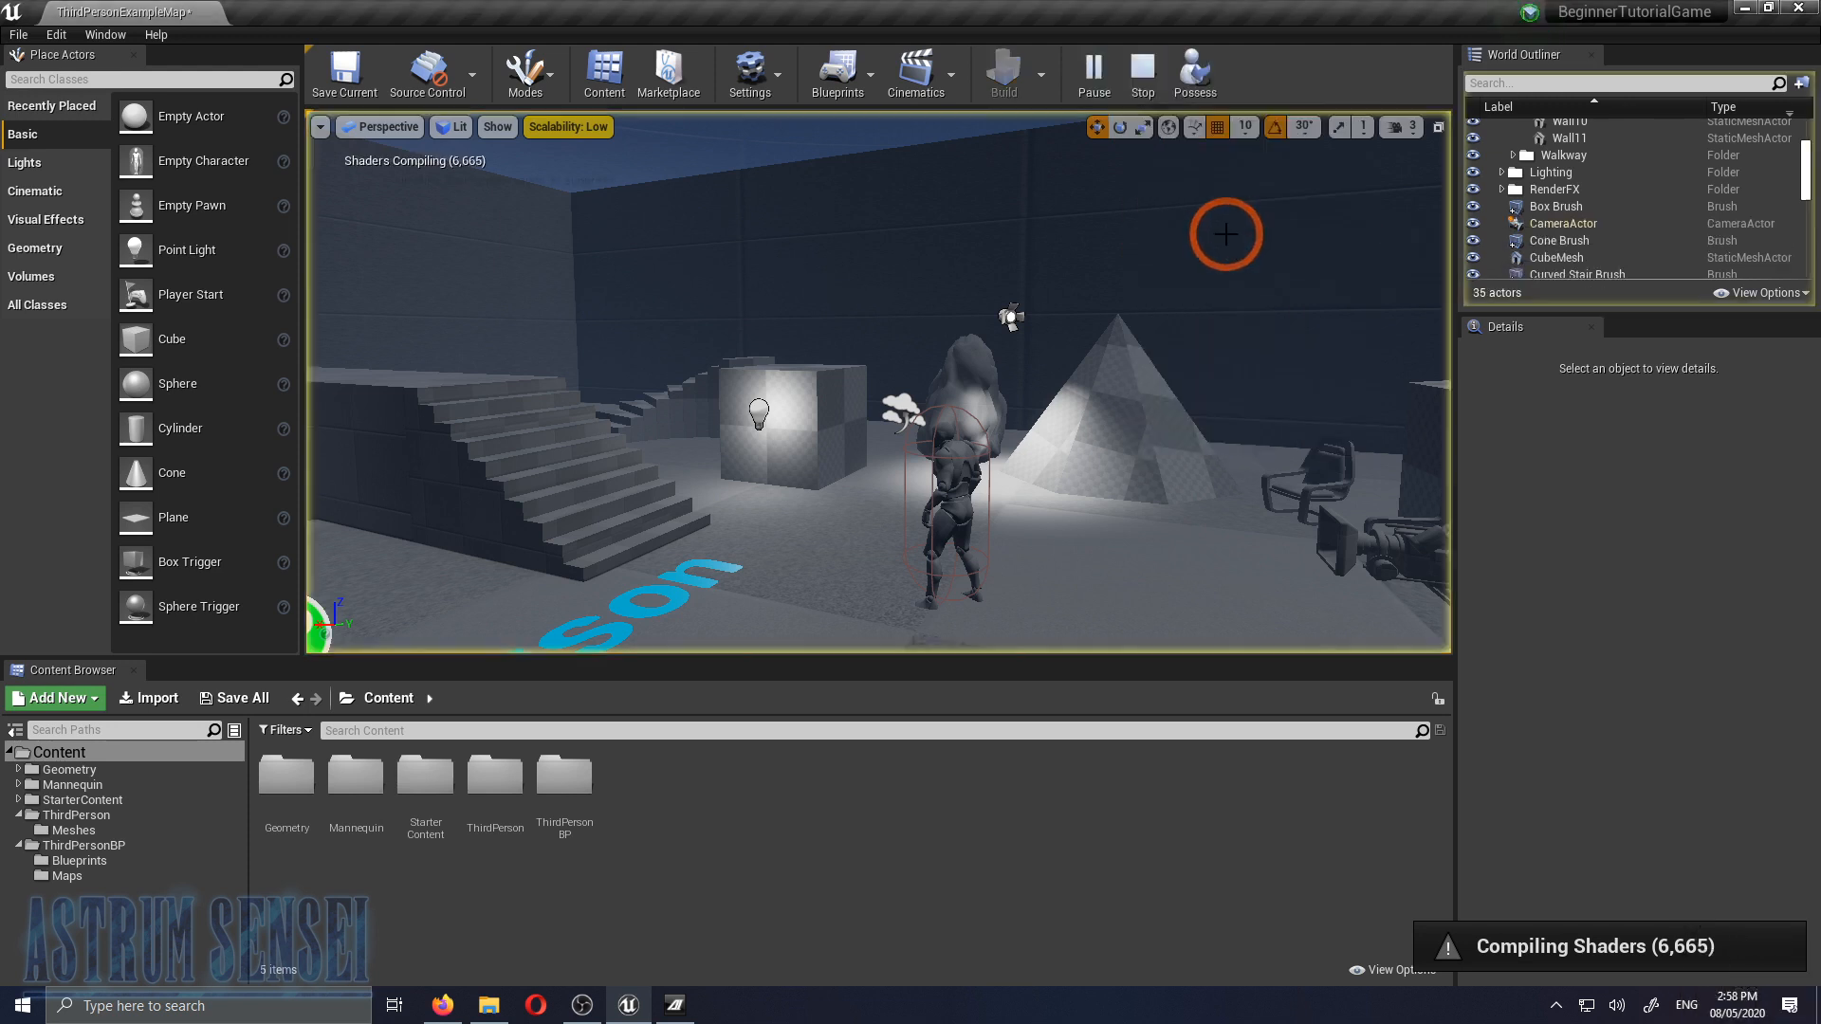
right_click_drag(1073, 365, 1060, 423)
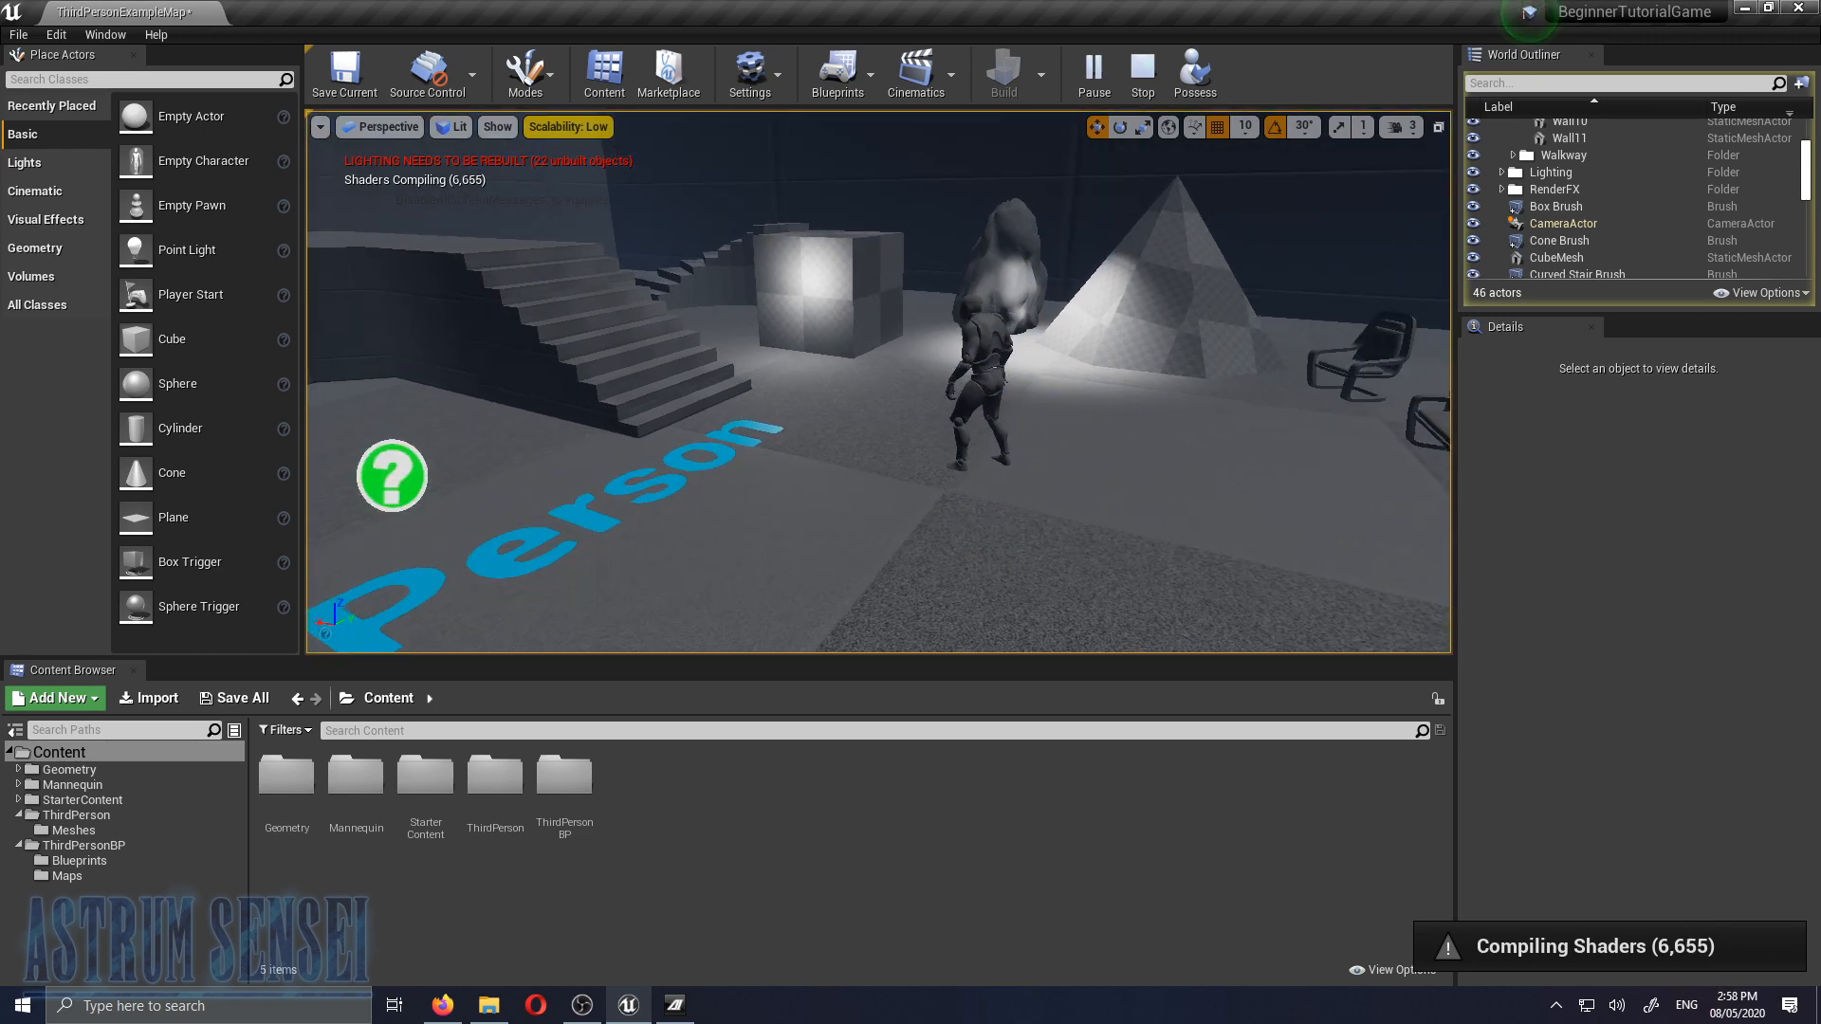
key("a")
key("w")
right_click_drag(1061, 423, 1442, 389)
key("s")
key("s")
key("d")
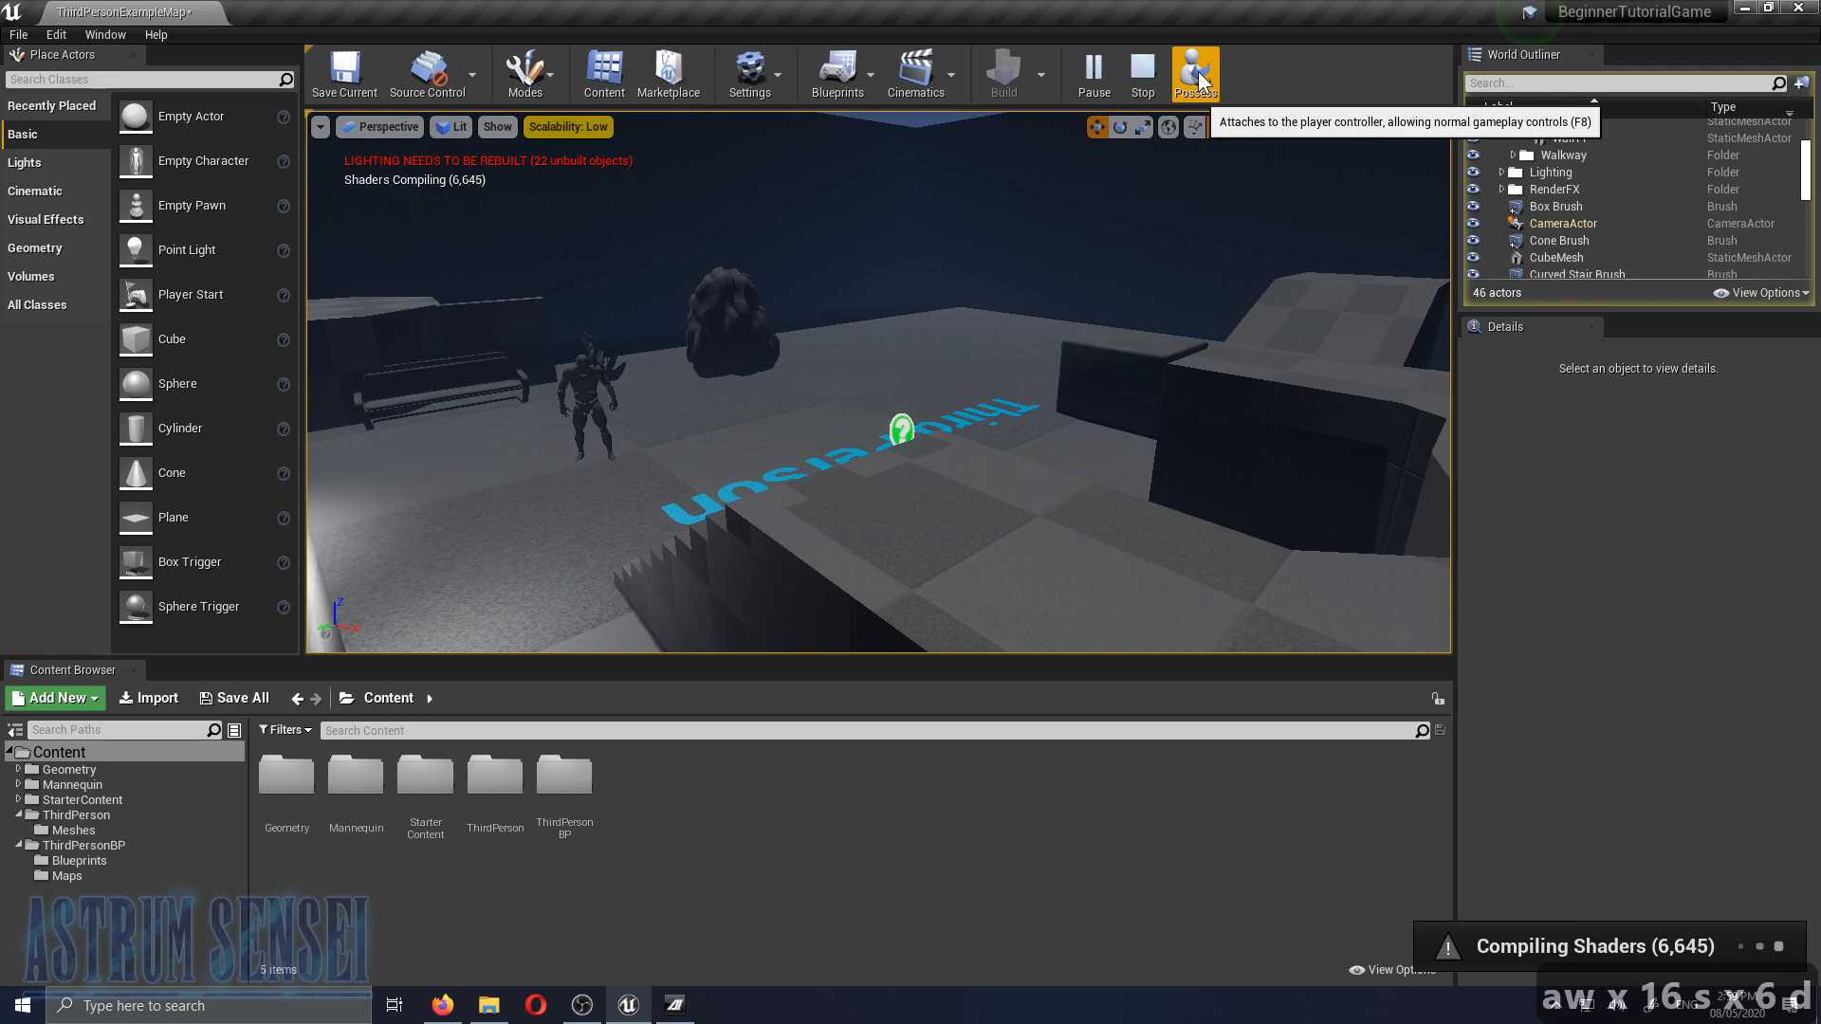
Possess the player character during the simulation, run it forward, and stop the session
left_click(1198, 71)
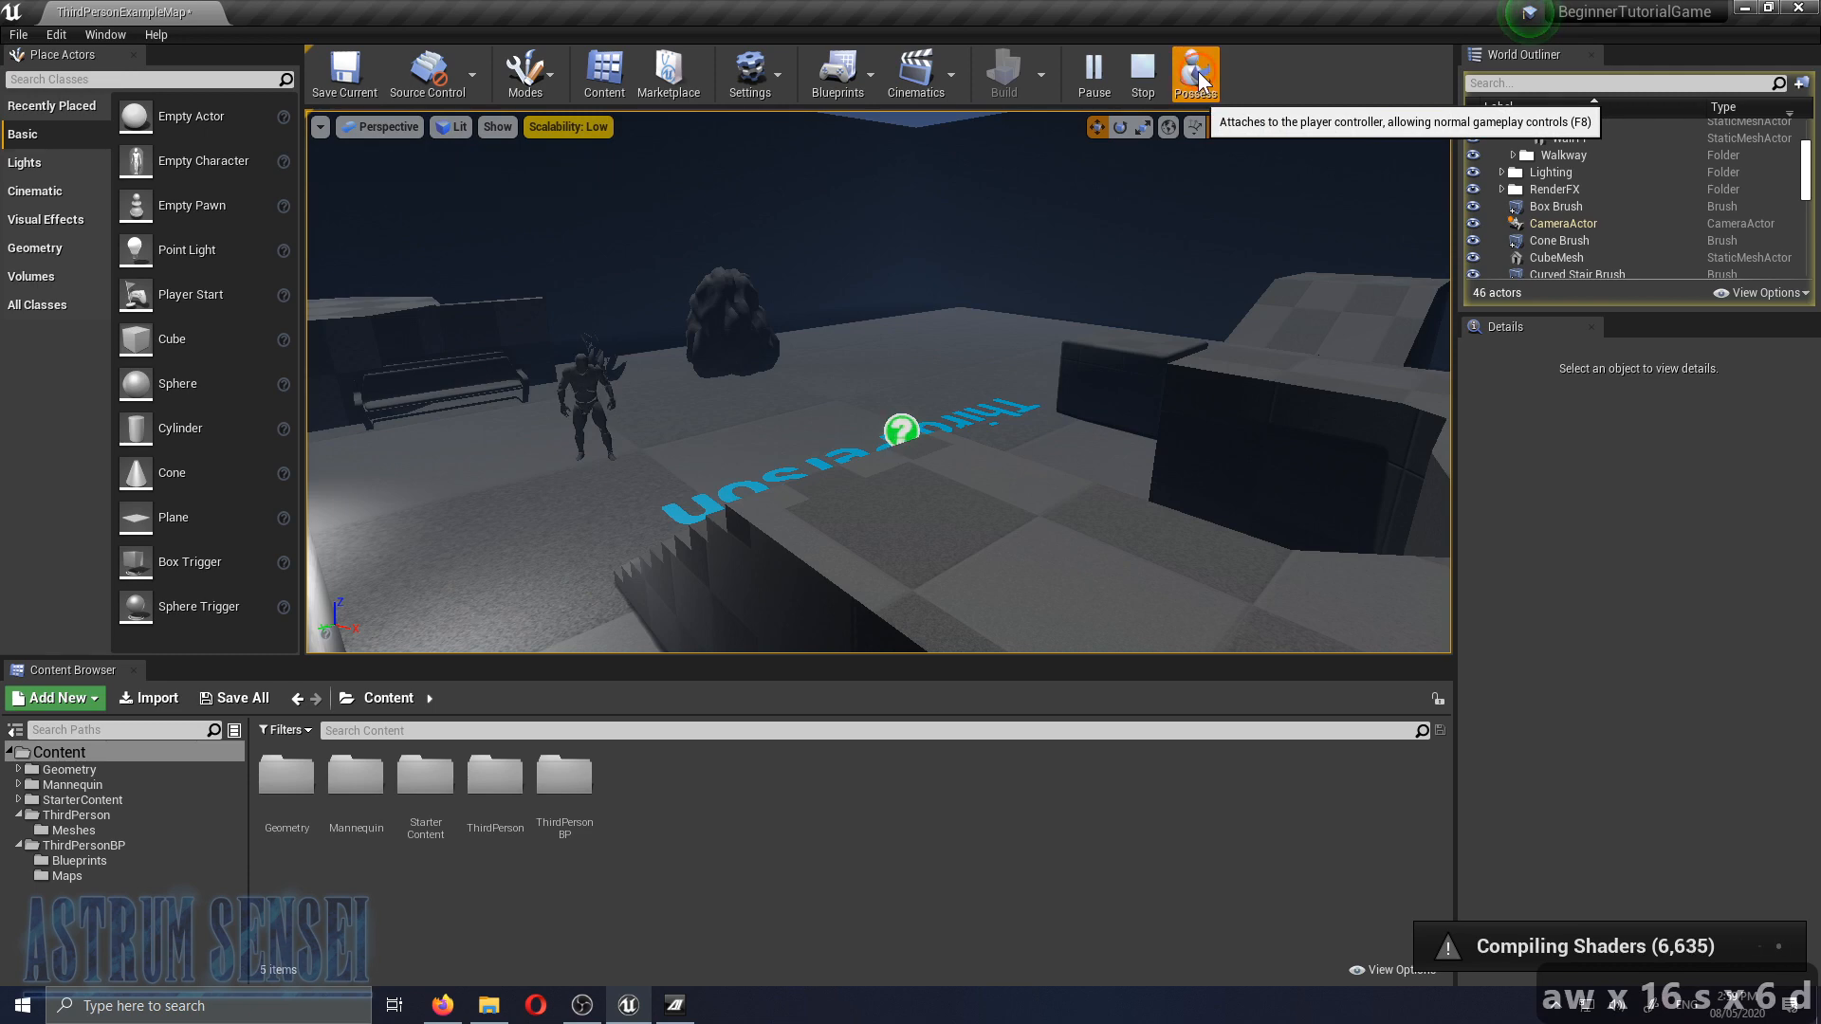
key("w")
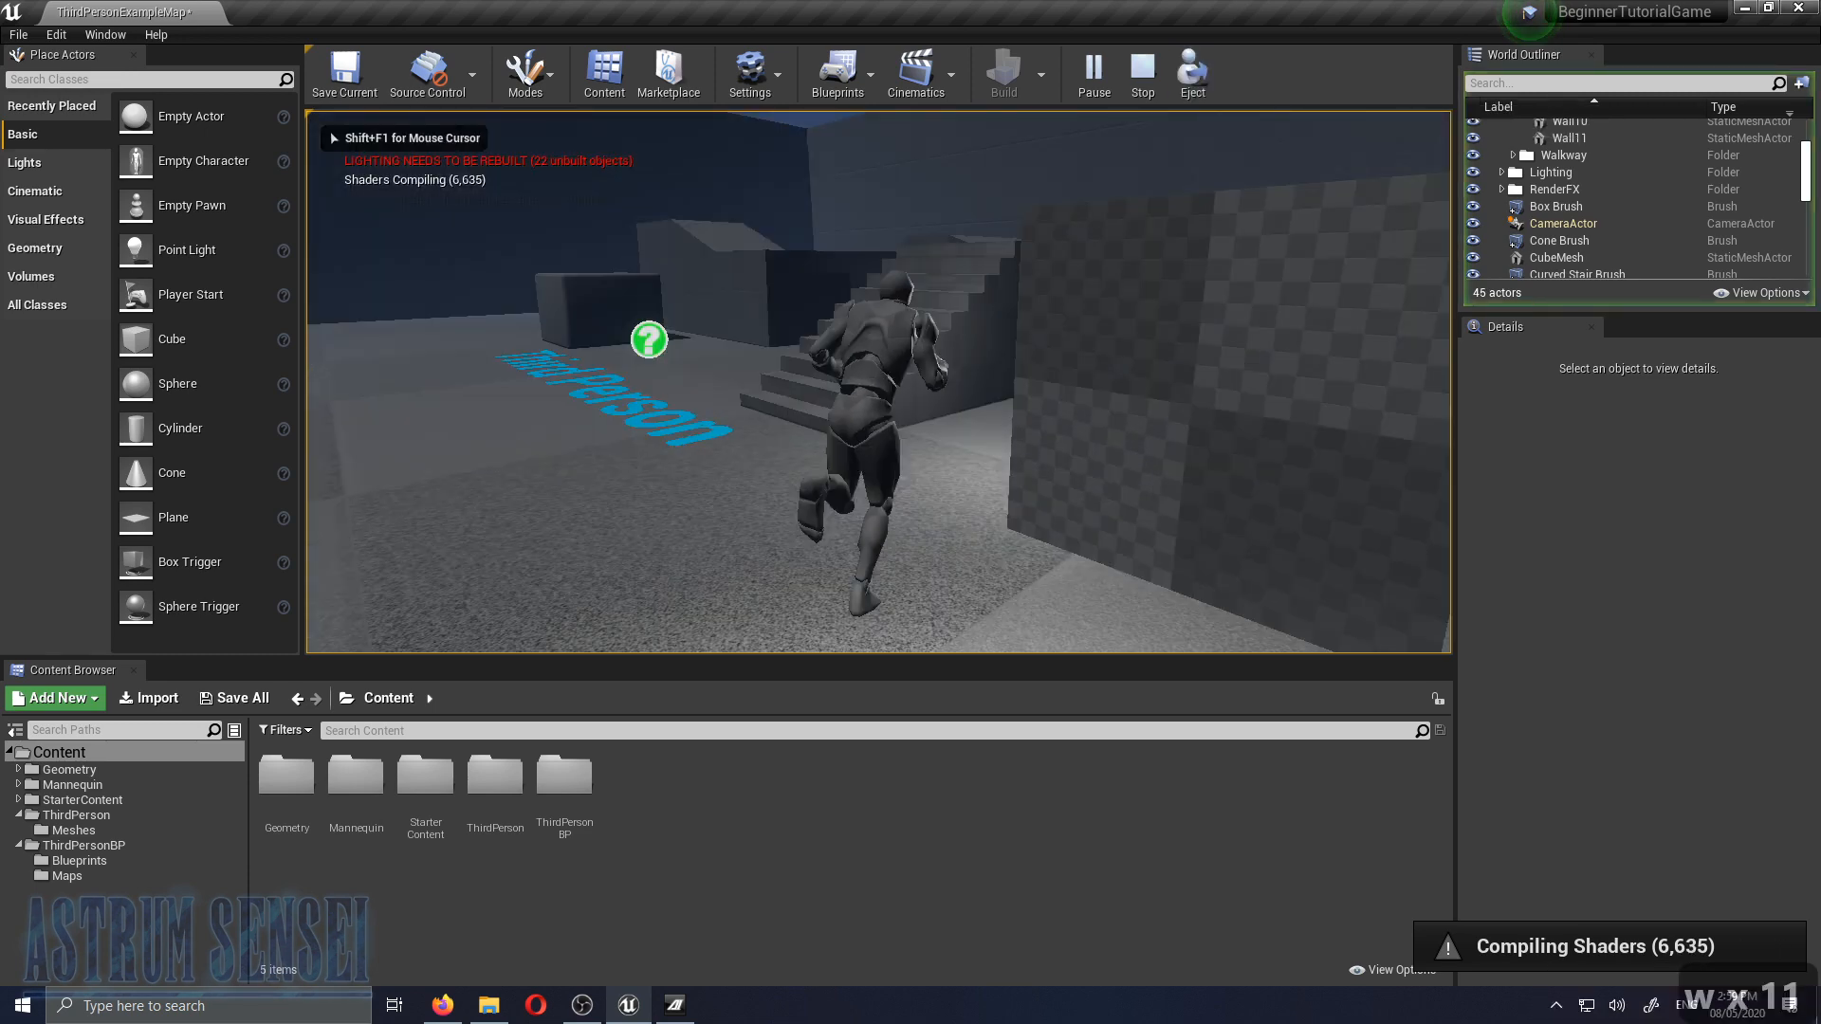
key("Escape")
Review the player spawn and multiplayer options for playing, and the device options for launching the game
left_click(1130, 74)
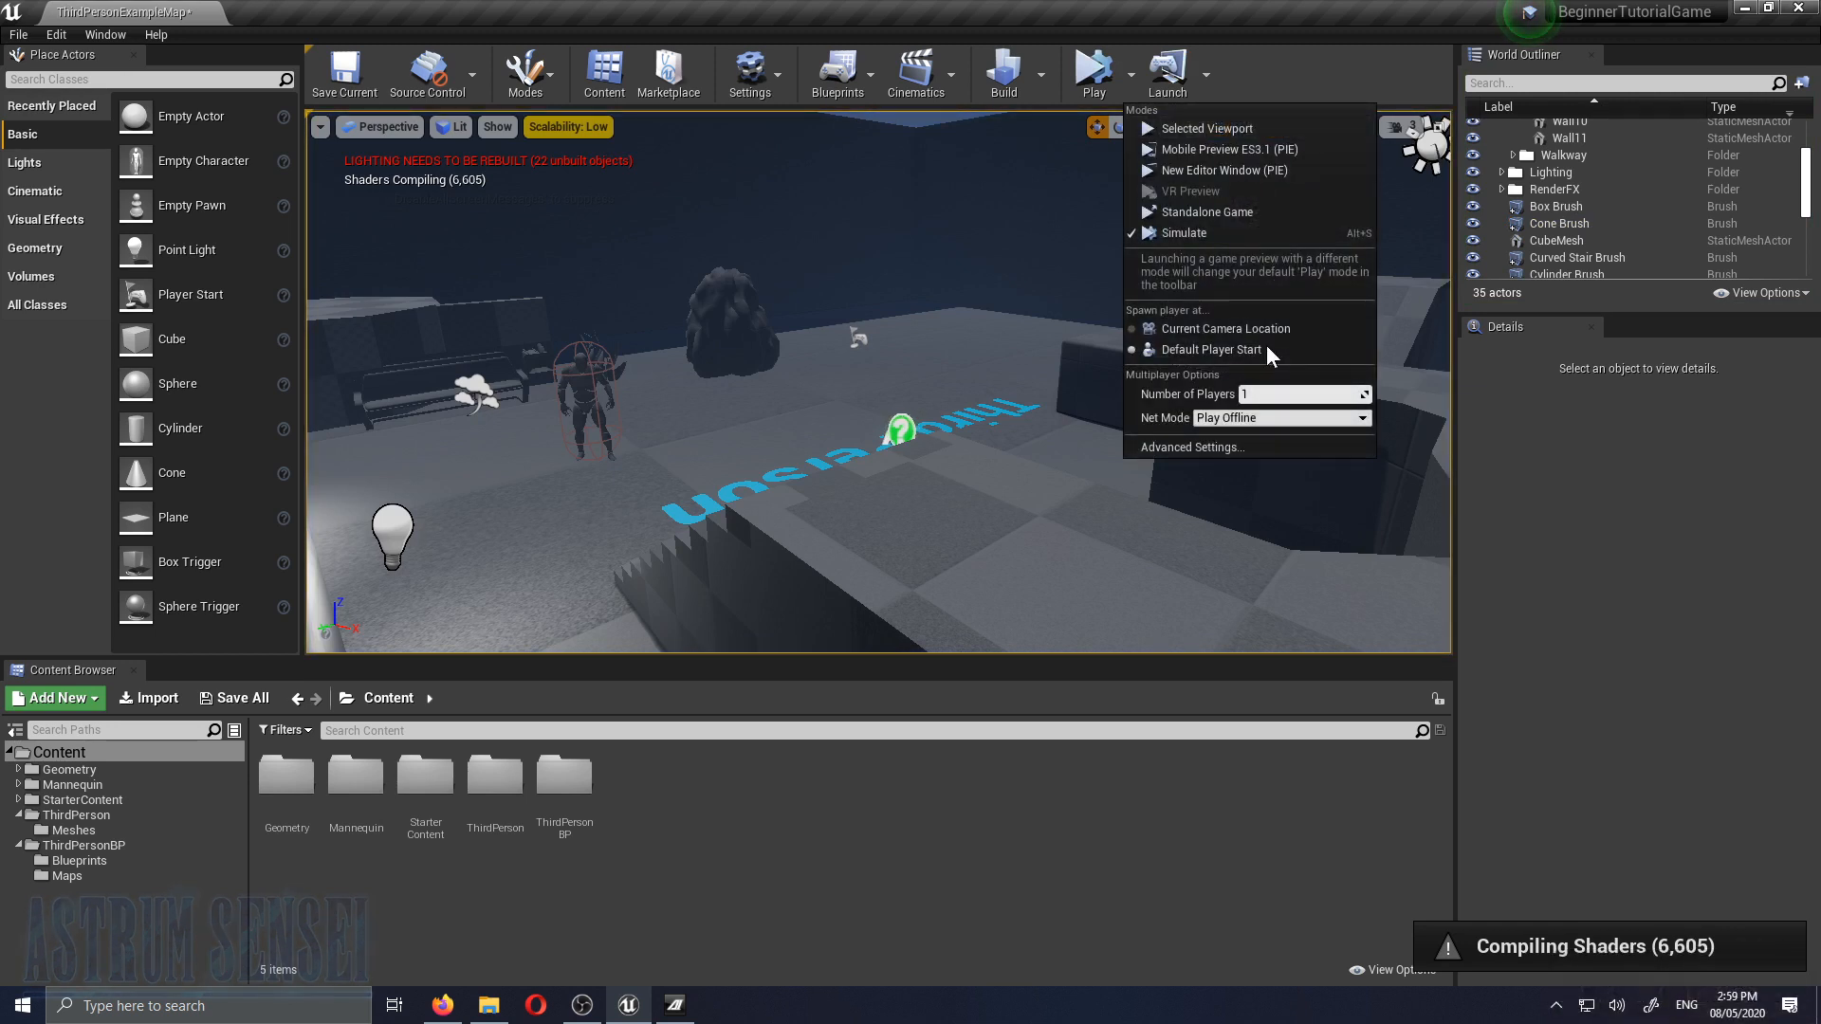
left_click(1206, 74)
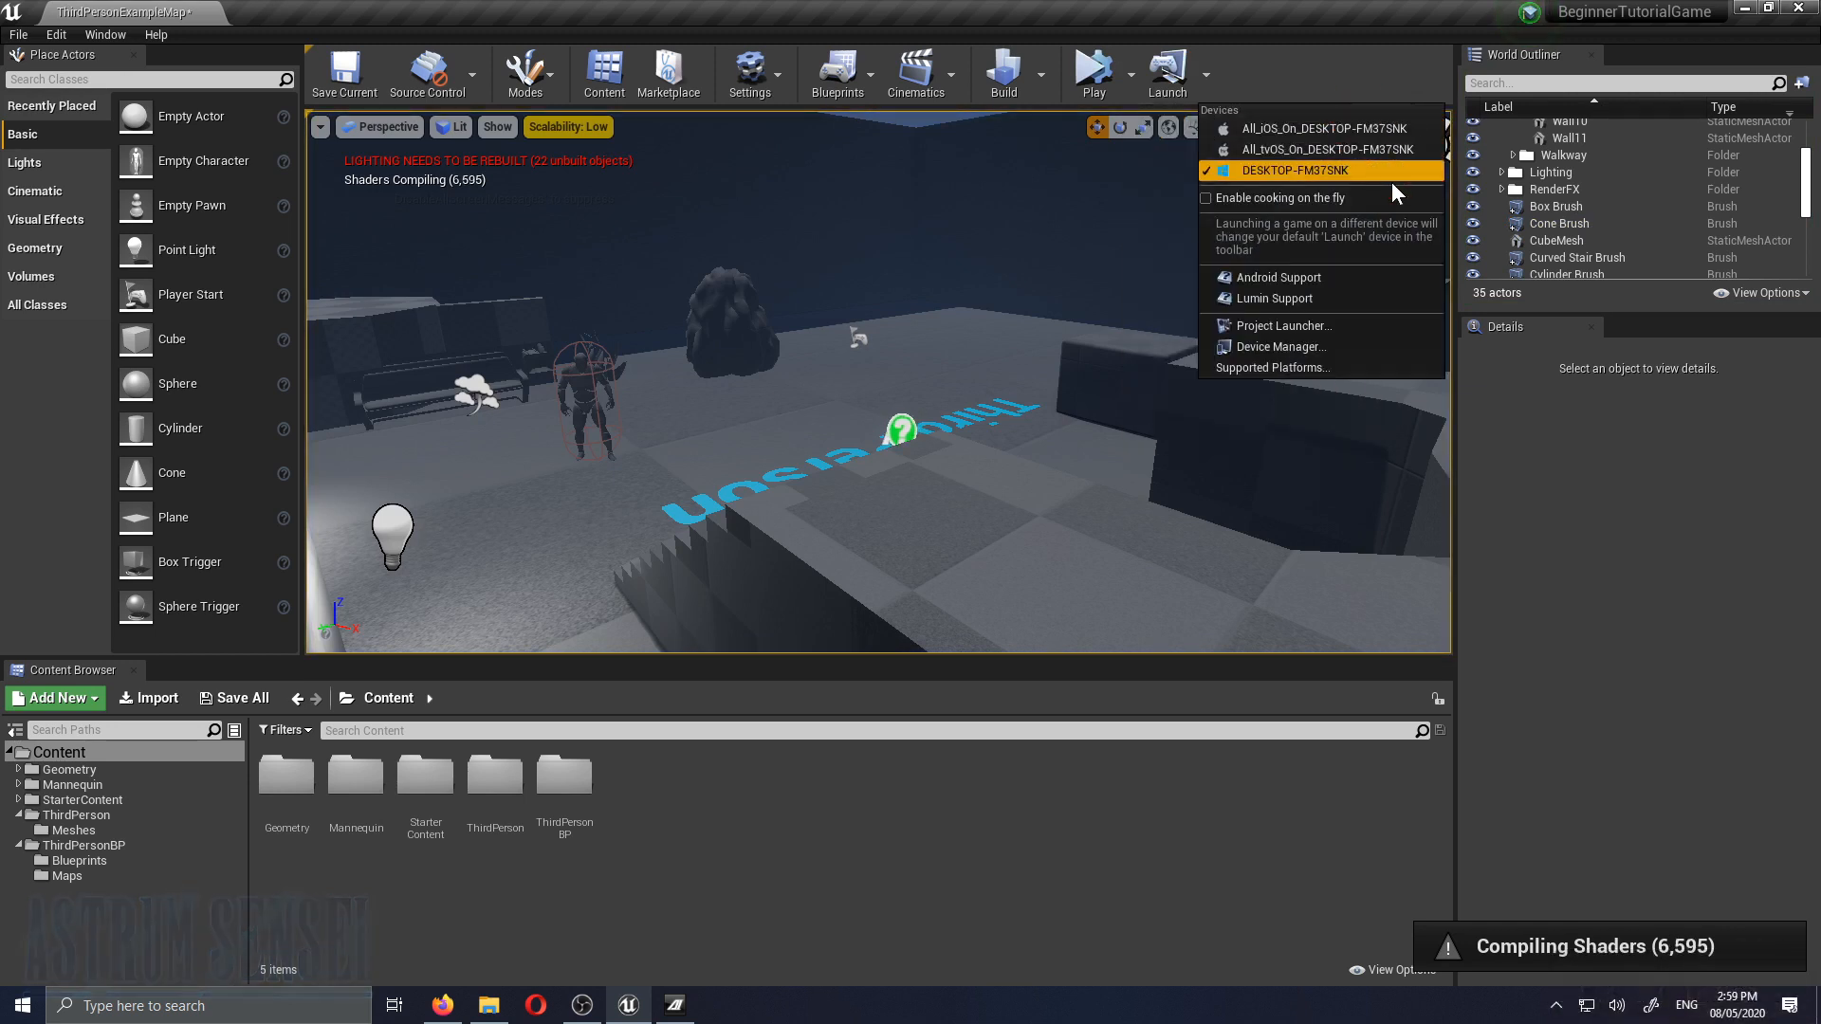
left_click(1207, 85)
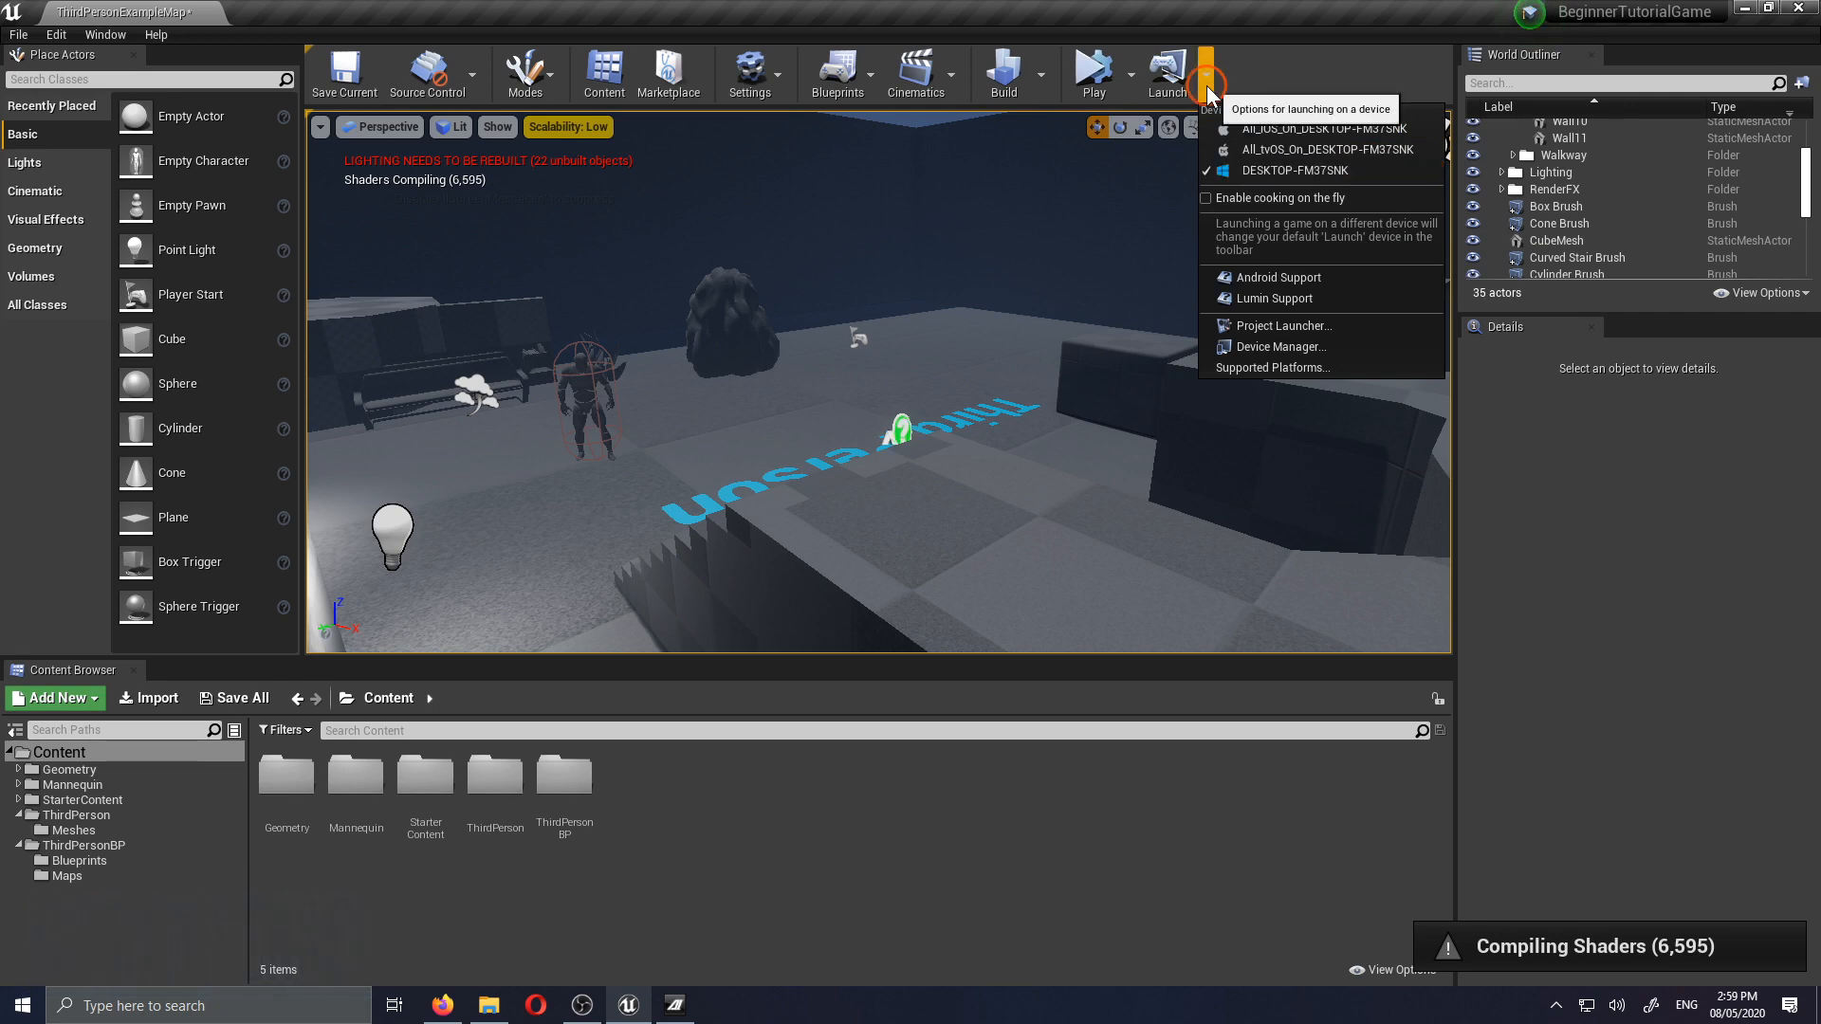